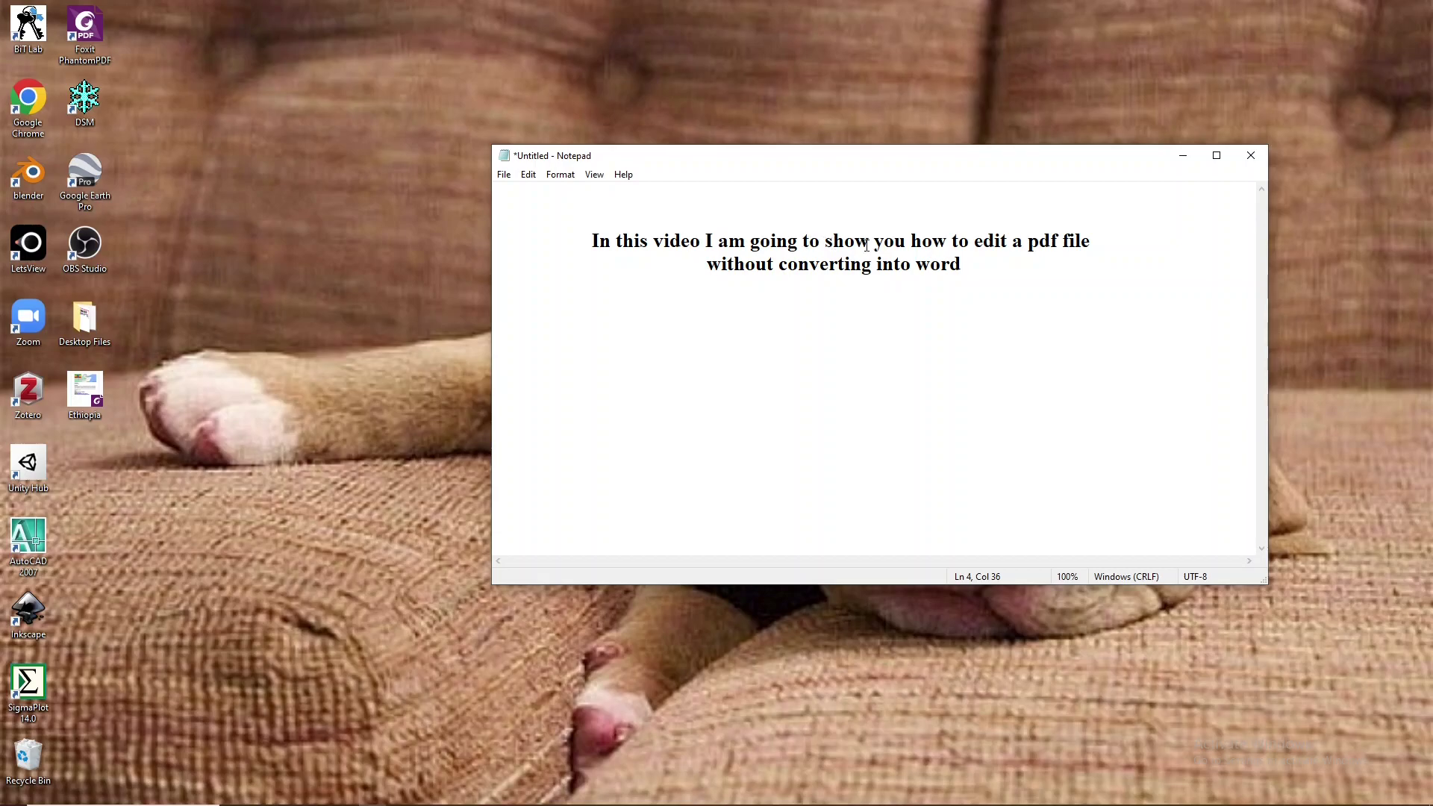
- Highlight 'how to edit a pdf file', 'without converting into word' and the Foxit PhantomPDF 8.0 install step in Notepad
left_click_drag(911, 238, 1088, 240)
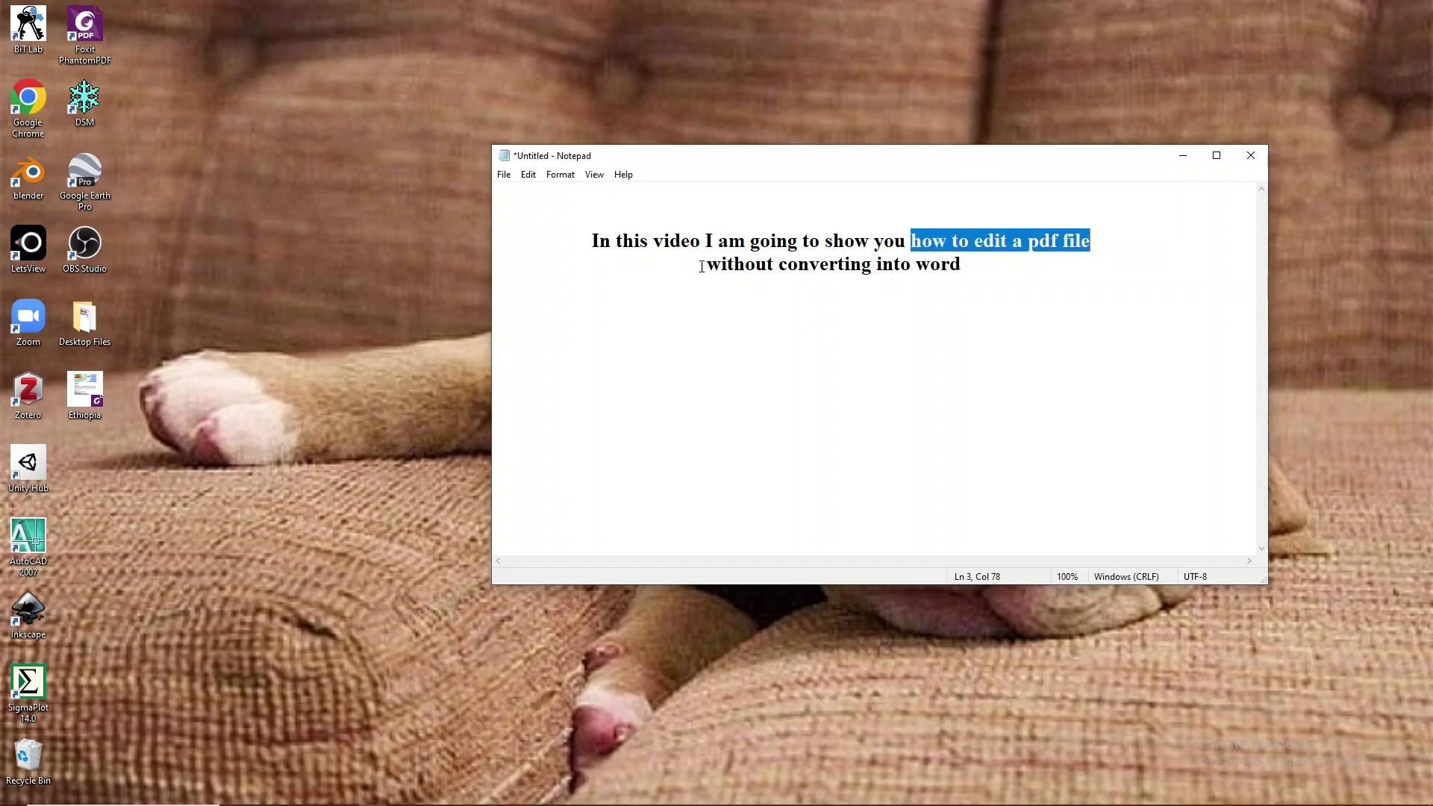
left_click_drag(708, 265, 962, 267)
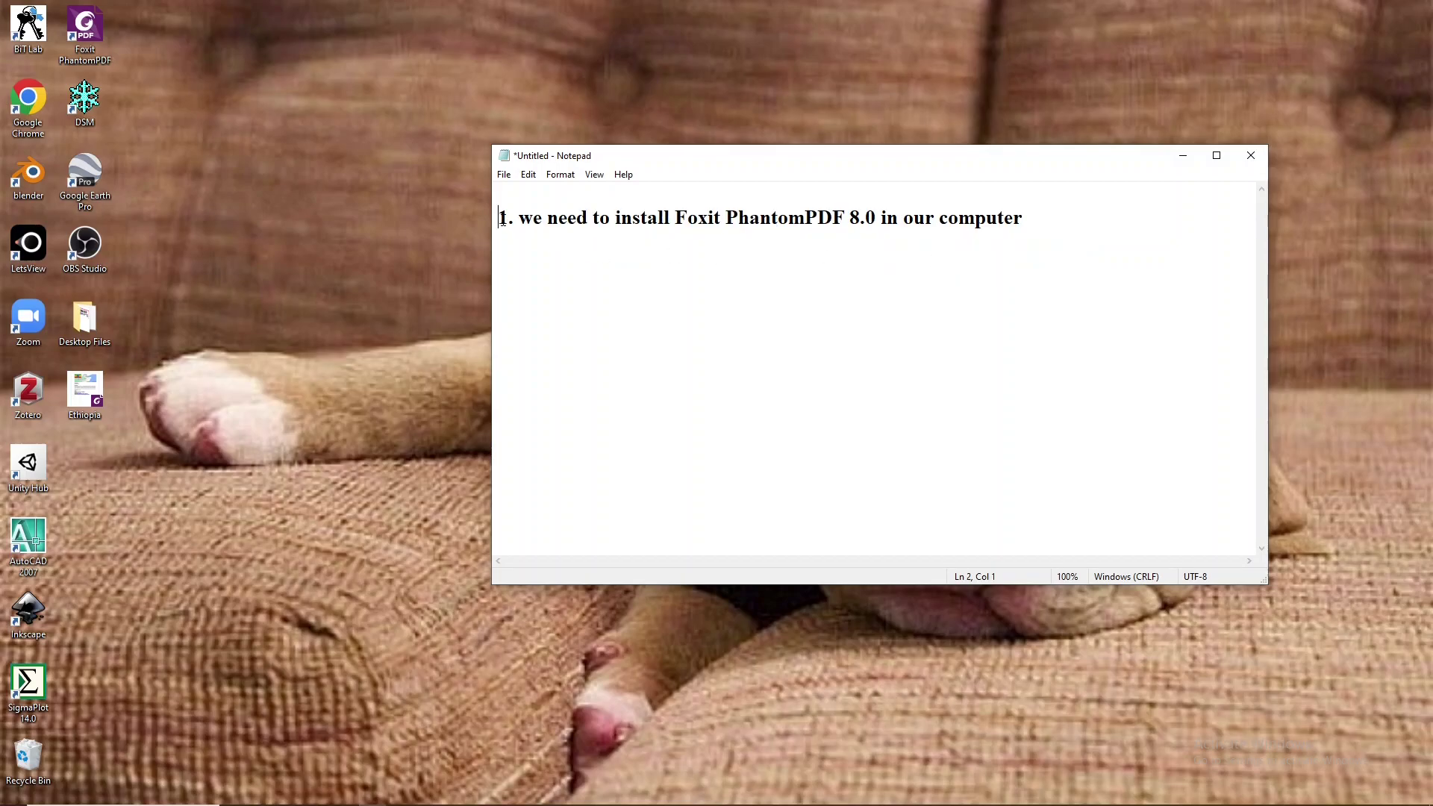
left_click_drag(615, 217, 874, 217)
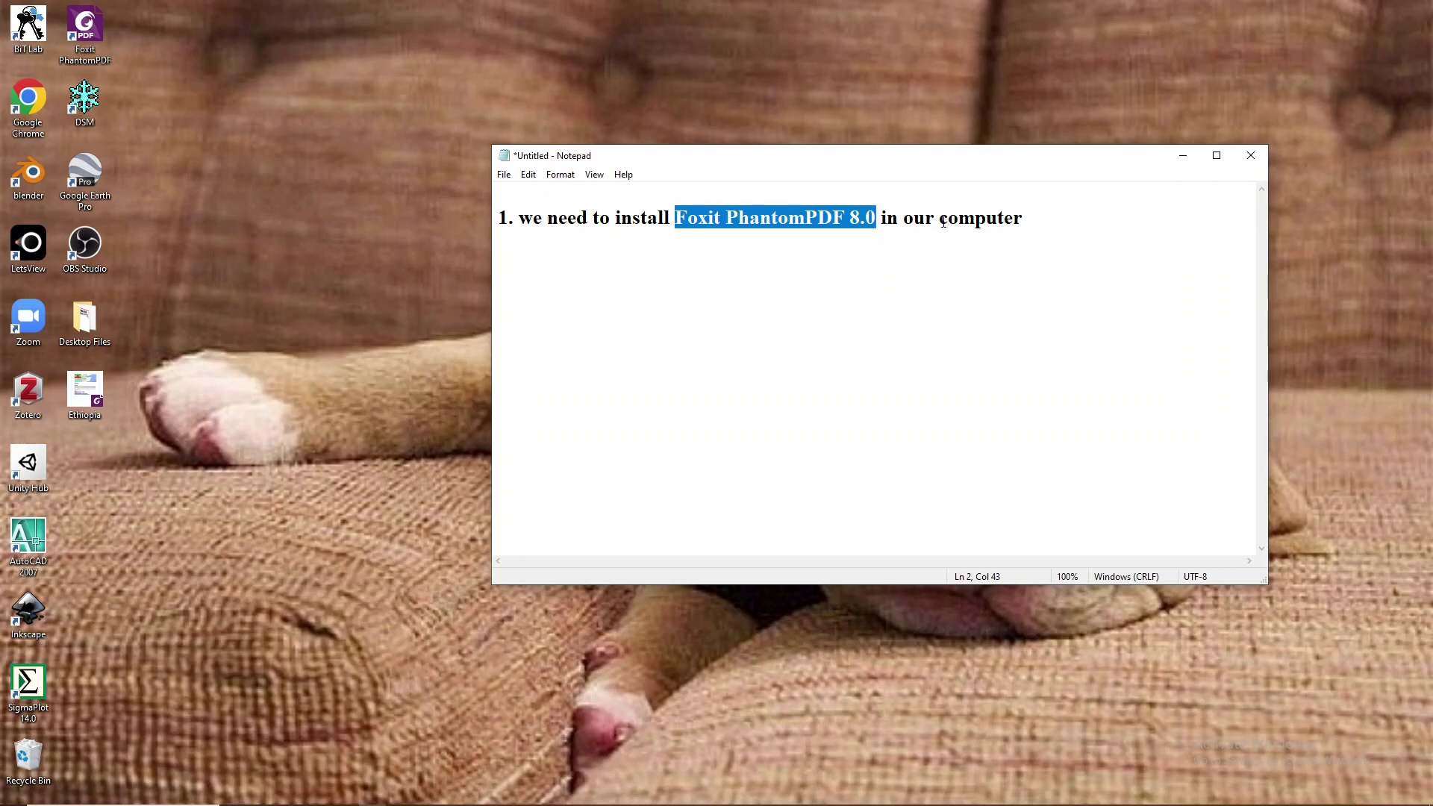
- Copy the 'Foxit PhantomPDF 8.0' description from the Foxit shortcut's properties, then launch Google Chrome
left_click(1183, 155)
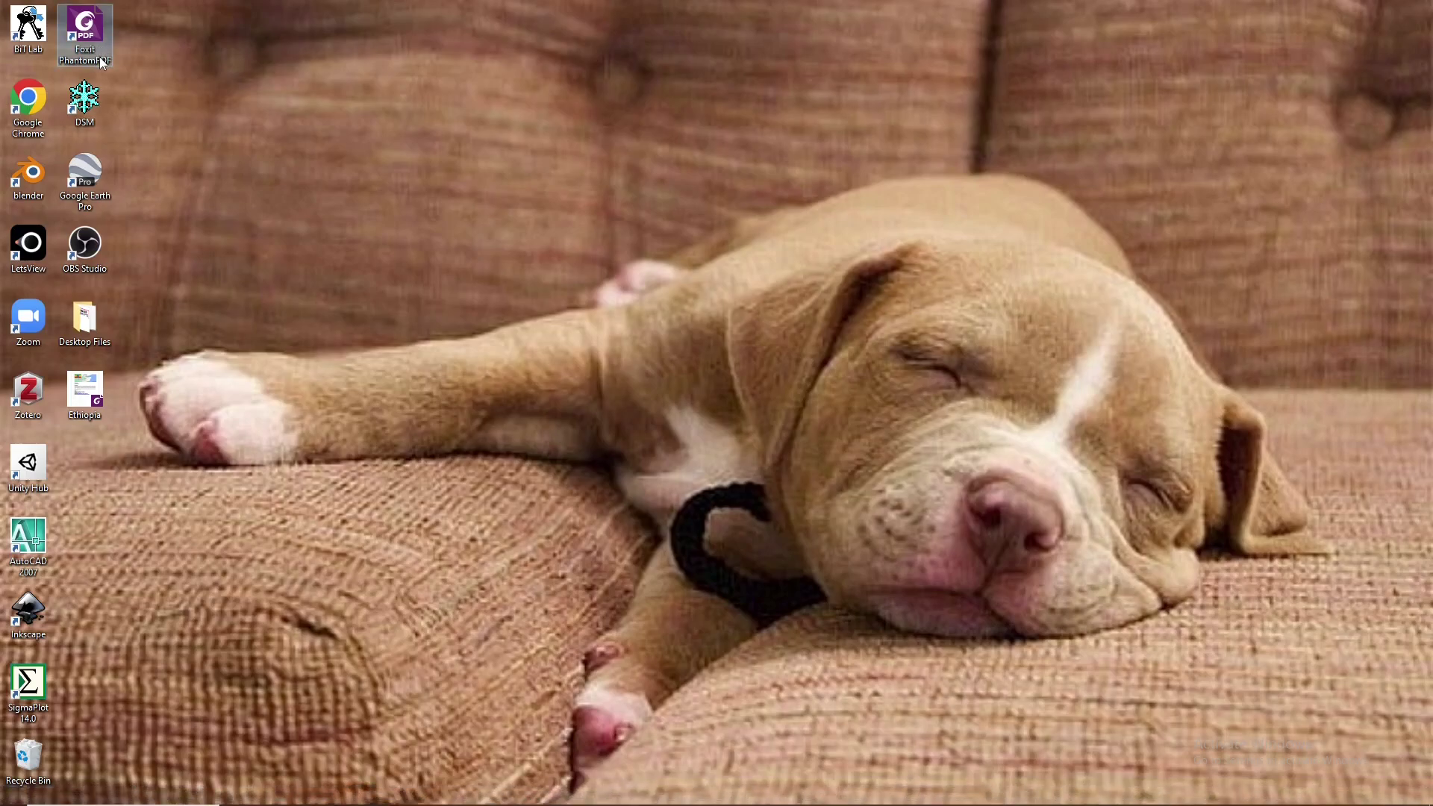
right_click(100, 57)
left_click(152, 437)
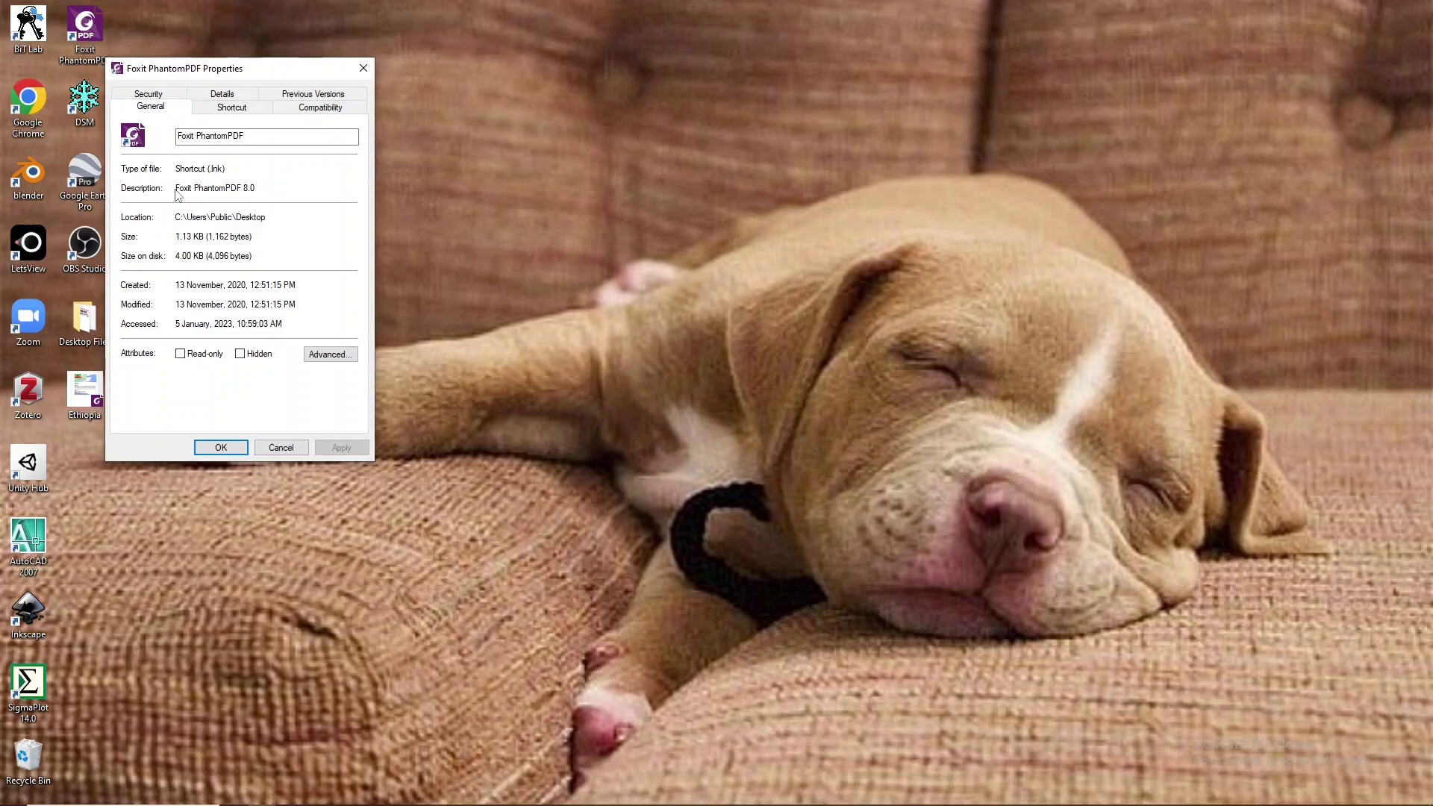
left_click_drag(178, 188, 252, 188)
right_click(219, 188)
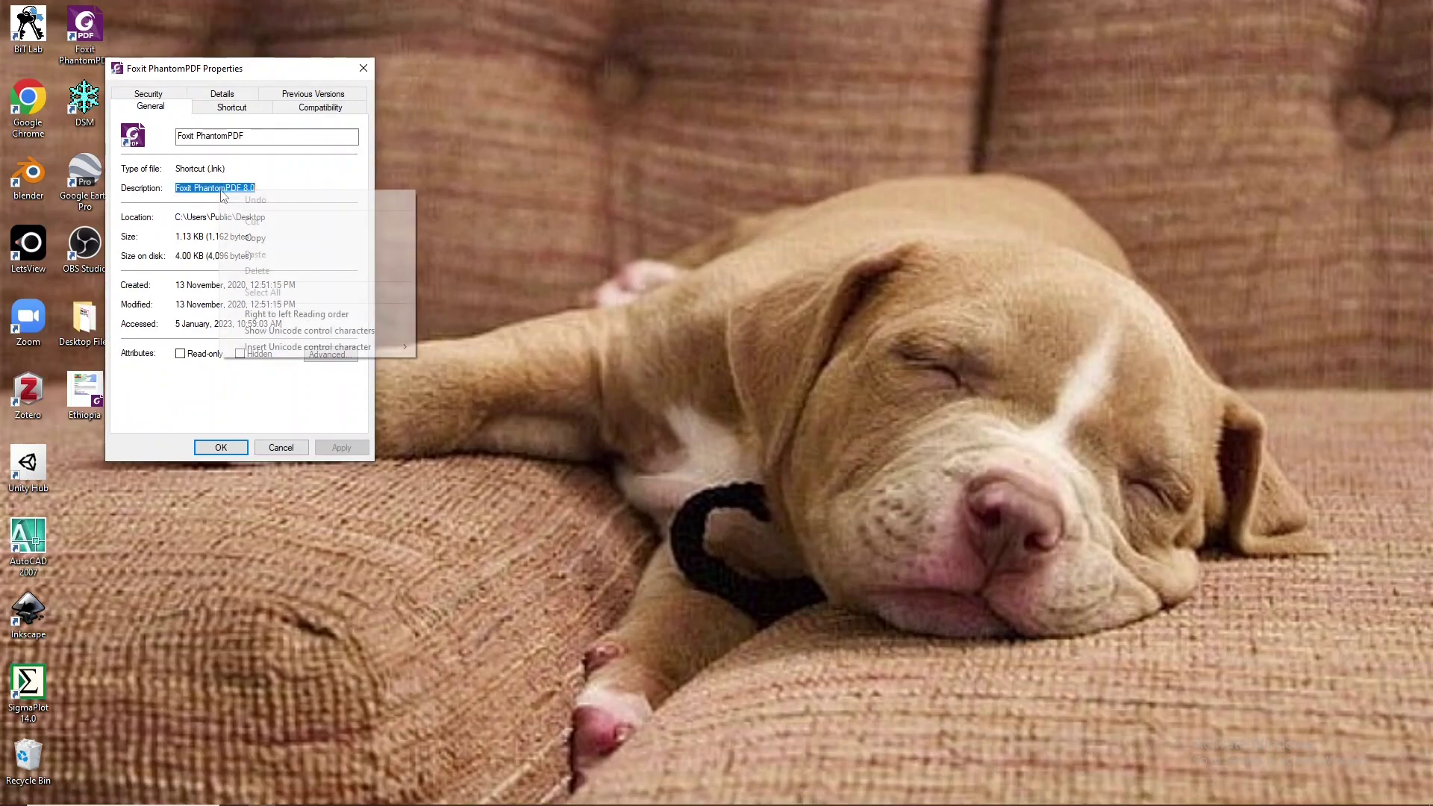
left_click(272, 235)
left_click(363, 68)
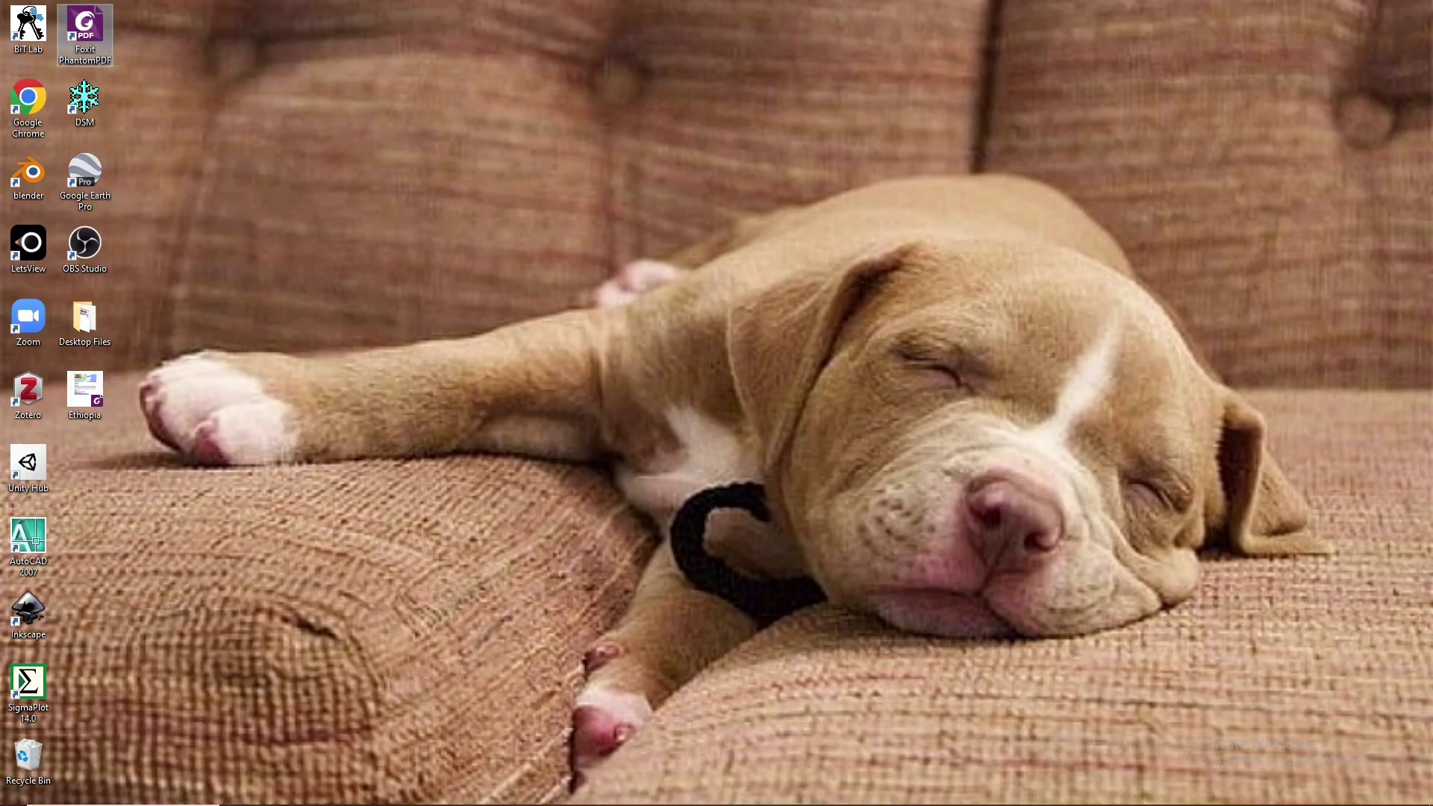
left_click(290, 795)
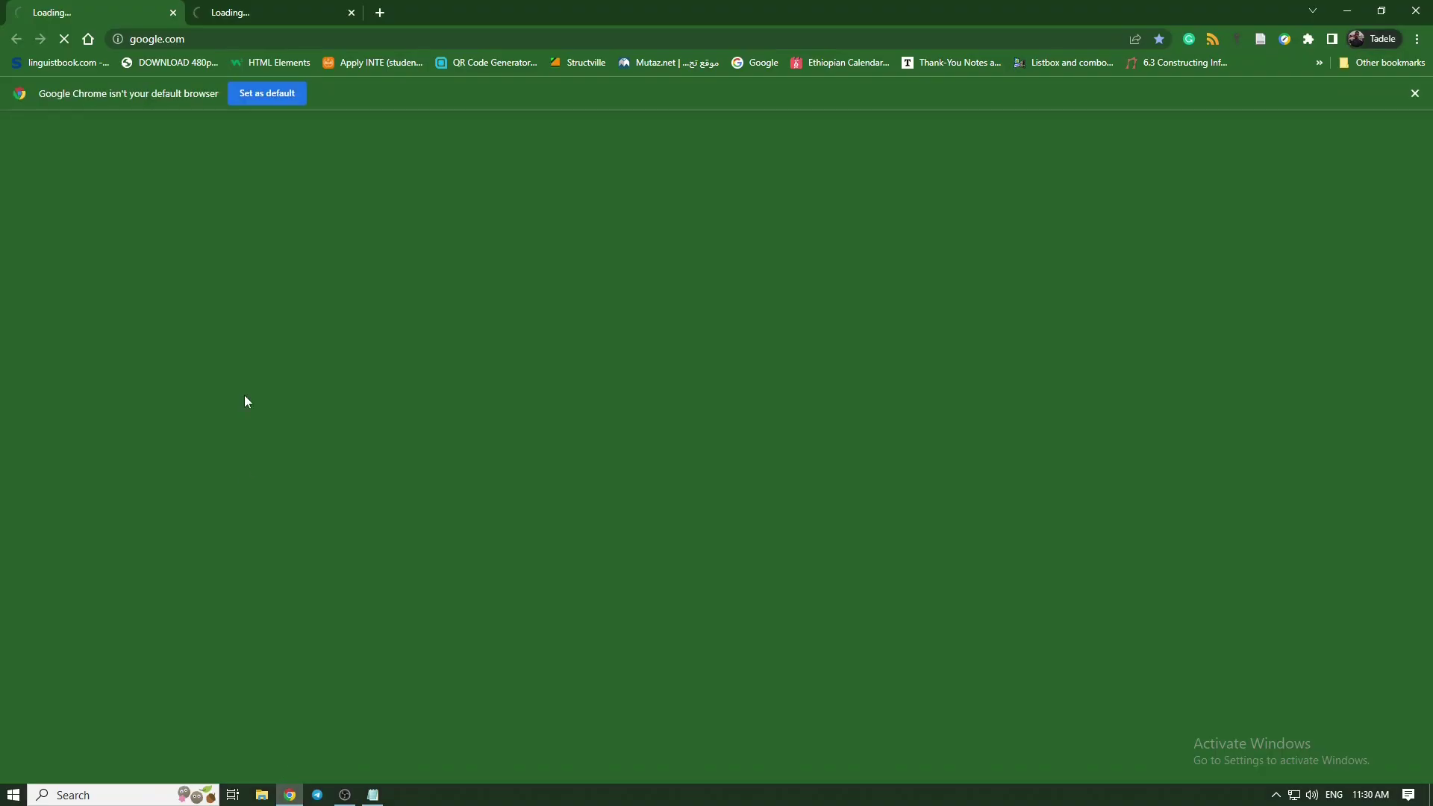
- Search Google for 'Foxit PhantomPDF 8.0' in a fresh tab
left_click(347, 13)
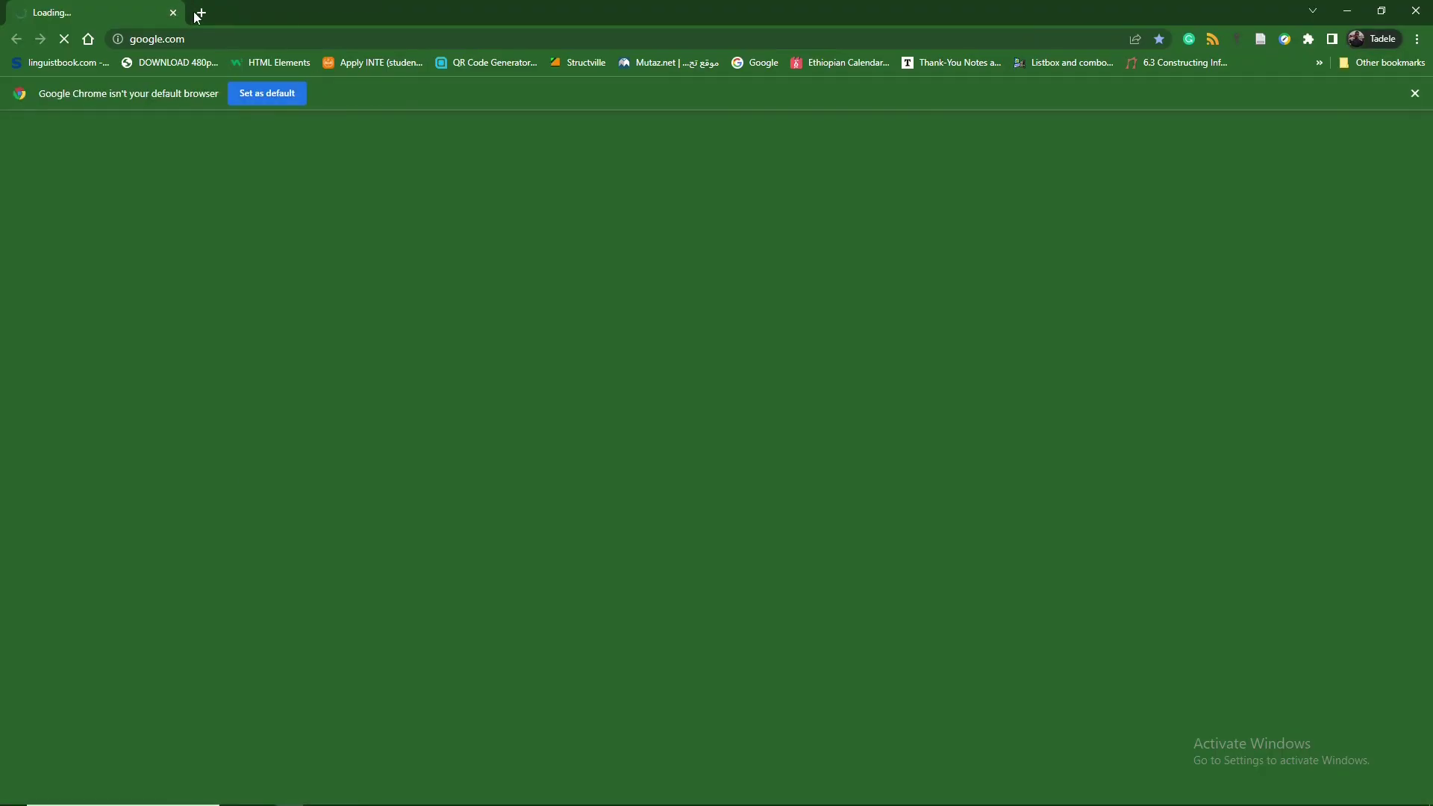
left_click(202, 13)
left_click(173, 14)
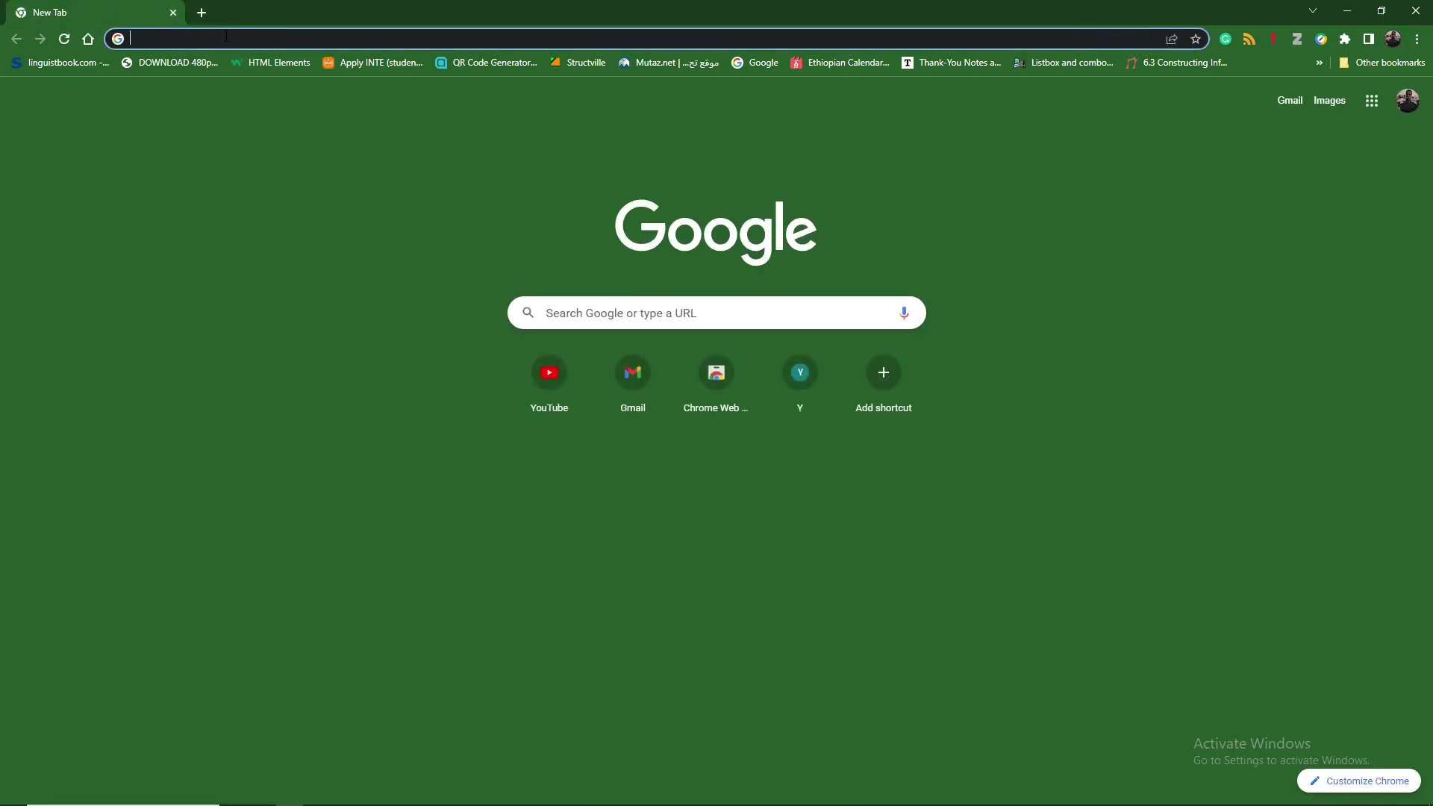
type("Foxit PhantomPDF 8.0")
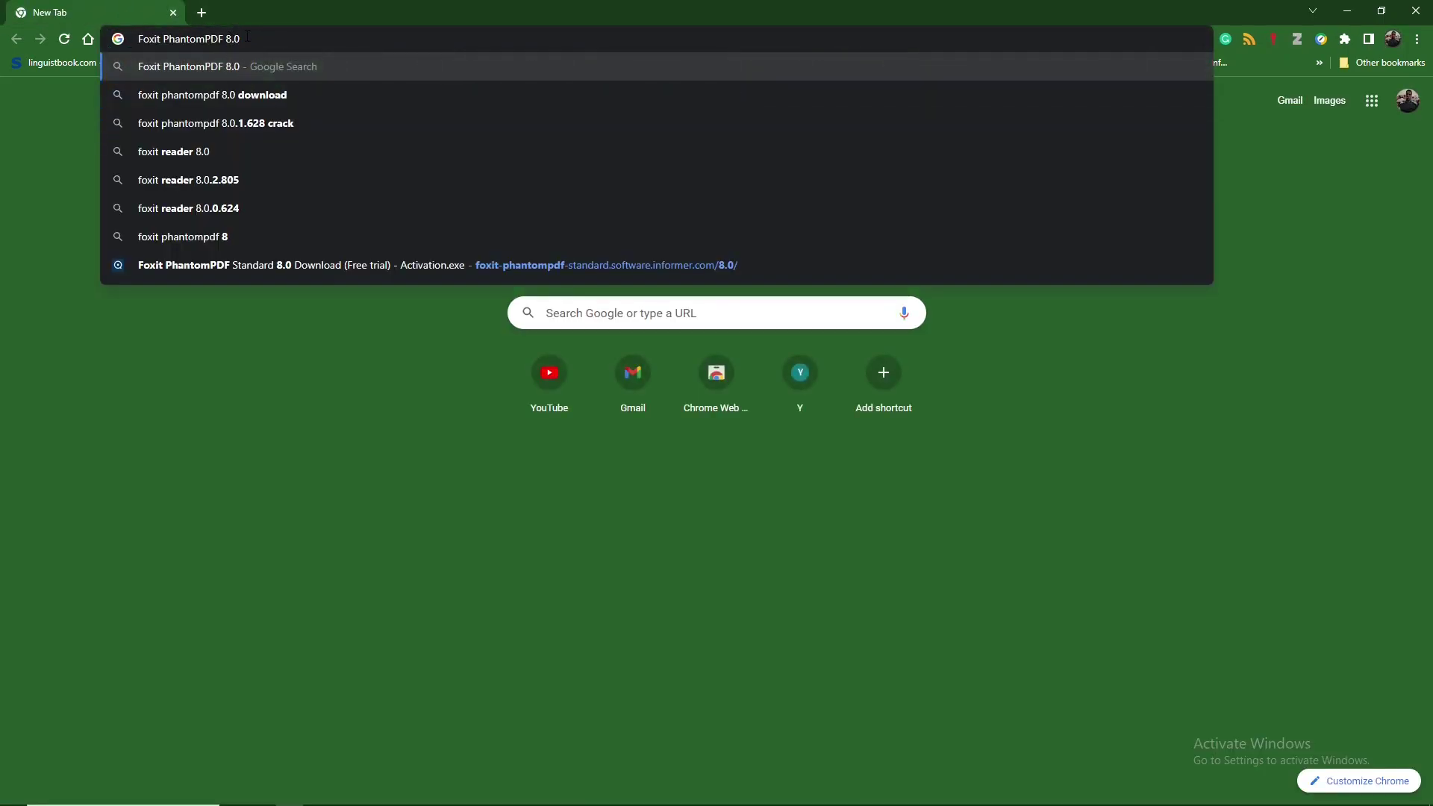
left_click_drag(199, 39, 136, 39)
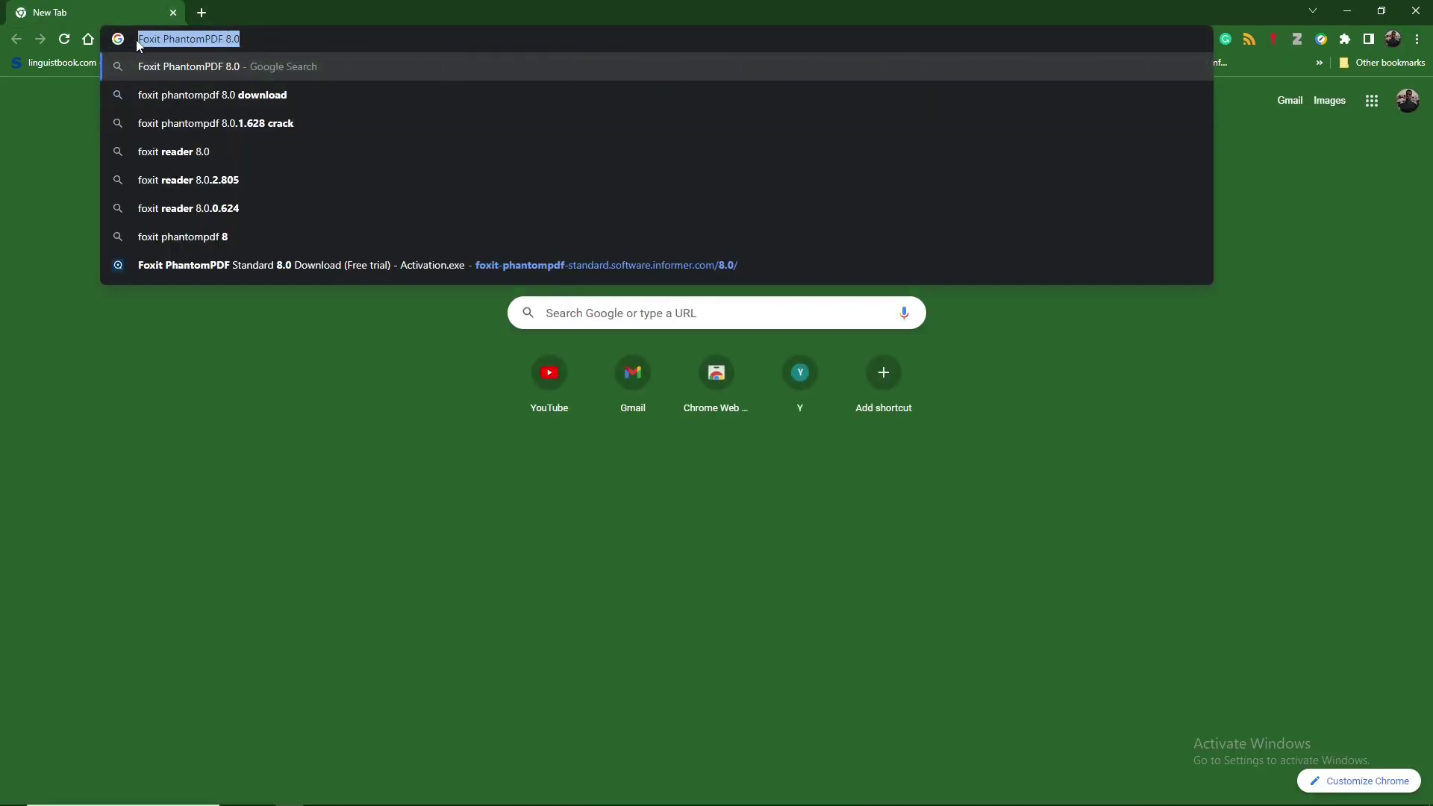
left_click(365, 78)
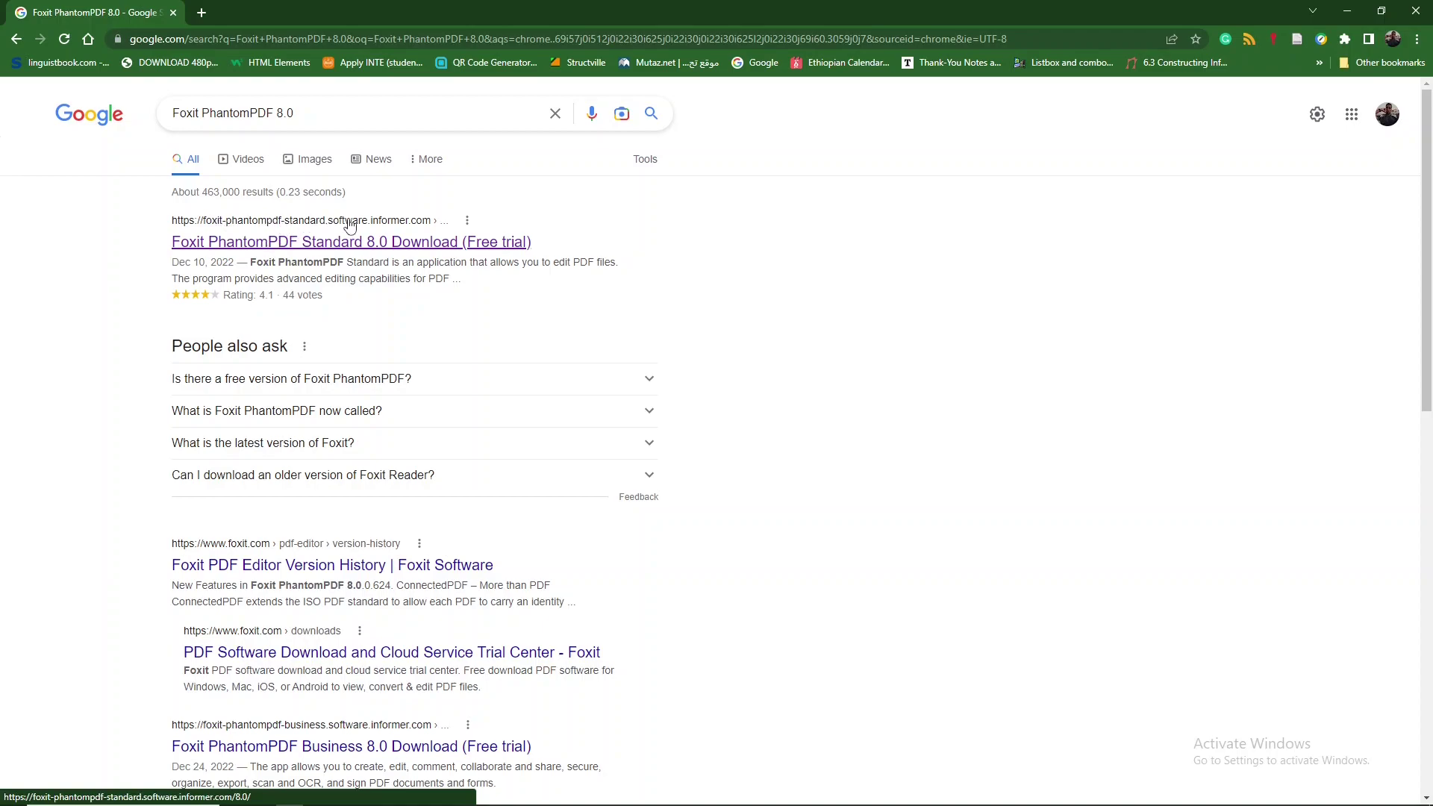
- Look over the Foxit PhantomPDF Standard 8.0 download page, then close Chrome
left_click(379, 249)
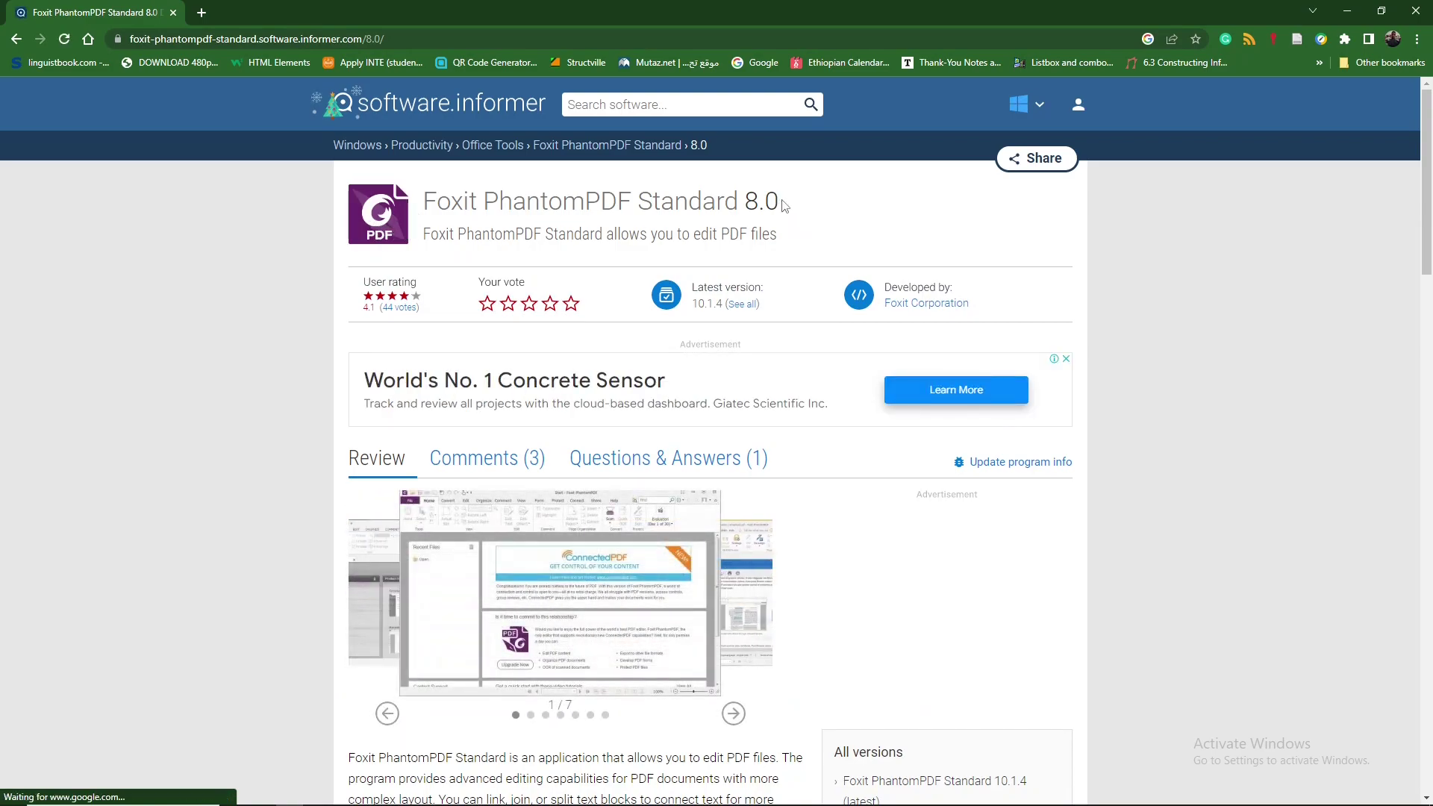
left_click_drag(781, 203, 427, 206)
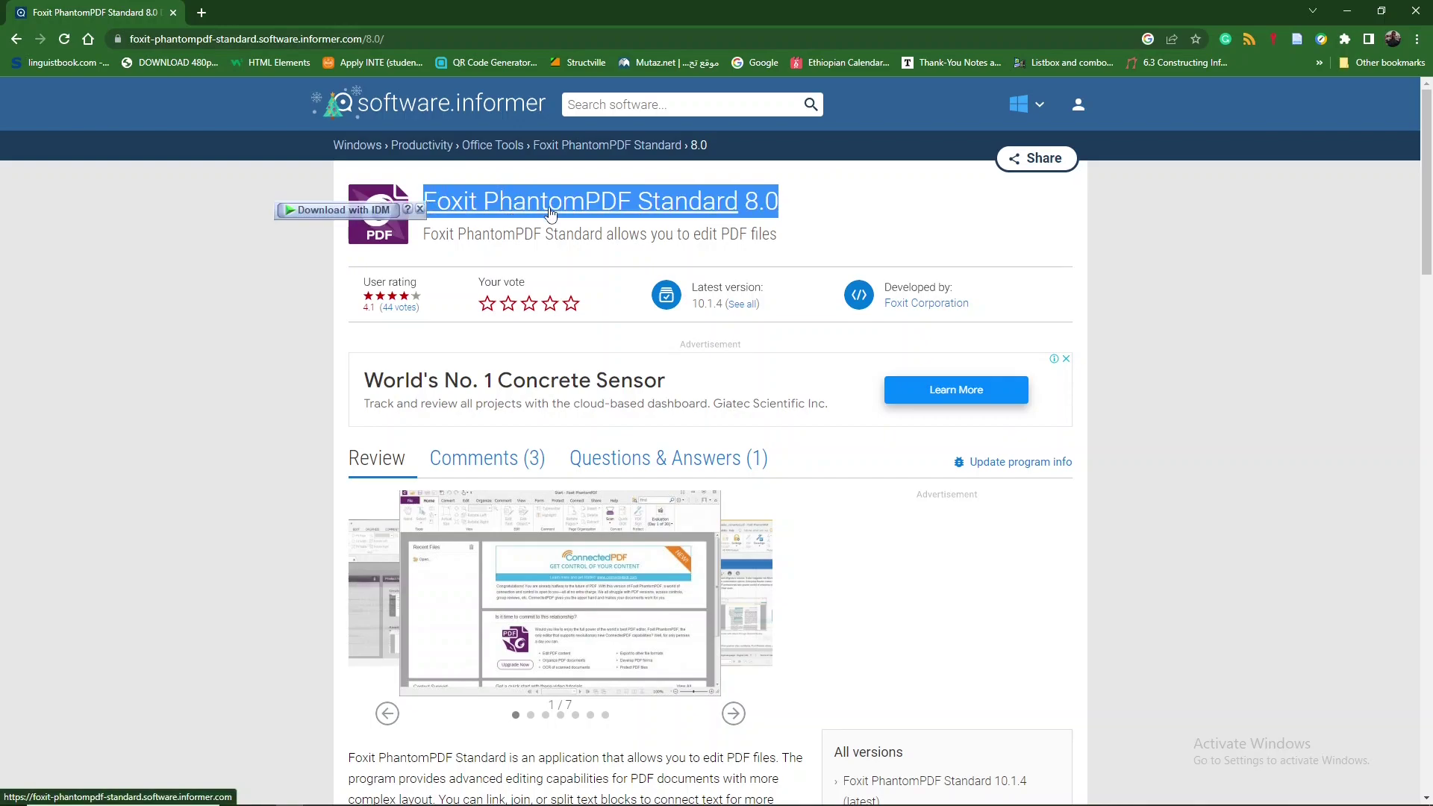
left_click_drag(428, 206, 672, 356)
scroll(672, 356, "down", 1)
scroll(708, 373, "down", 2)
scroll(777, 400, "down", 4)
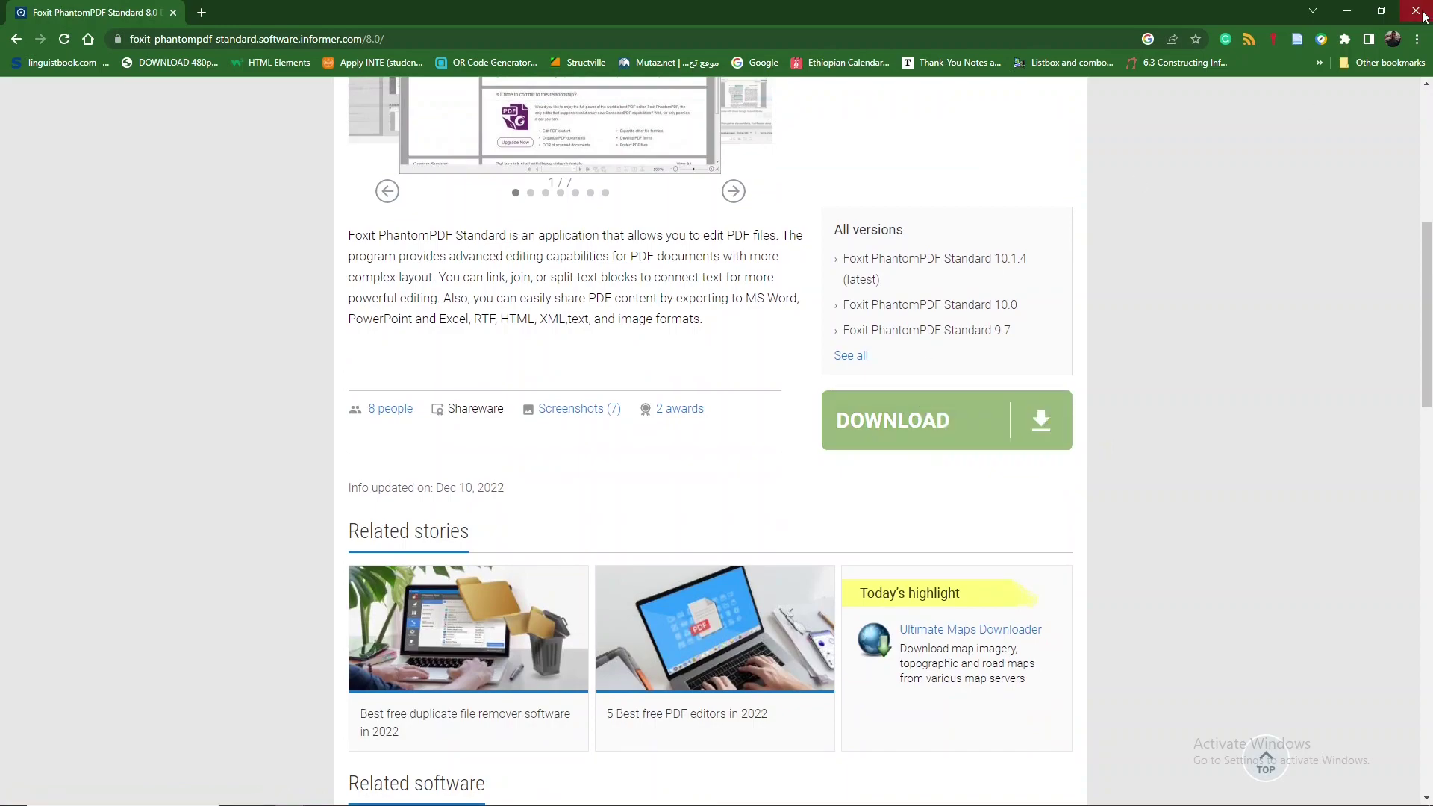
left_click(1346, 10)
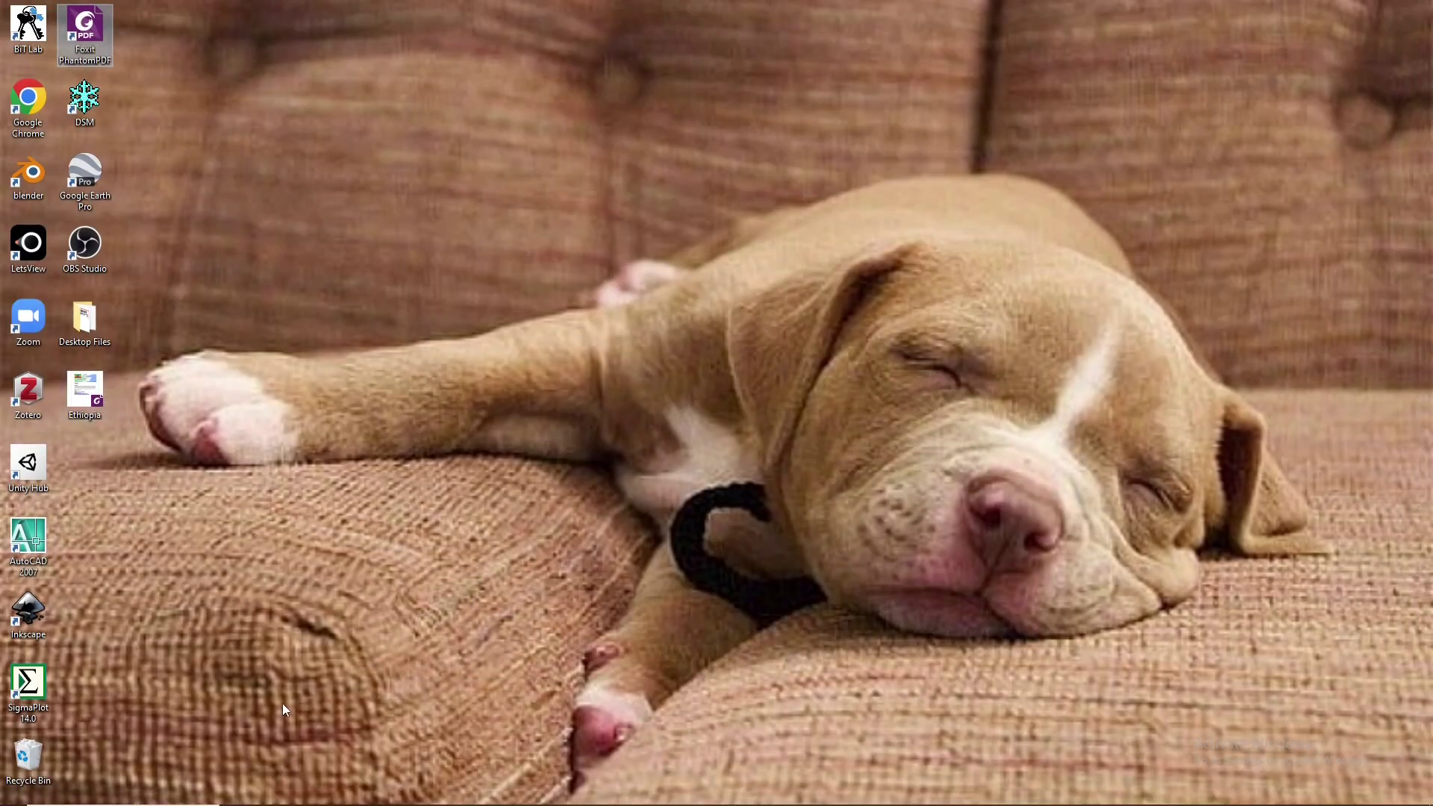
- Highlight the step 2 note about opening a PDF, then bring up the Ethiopia file's options on the desktop
key("alt+Tab")
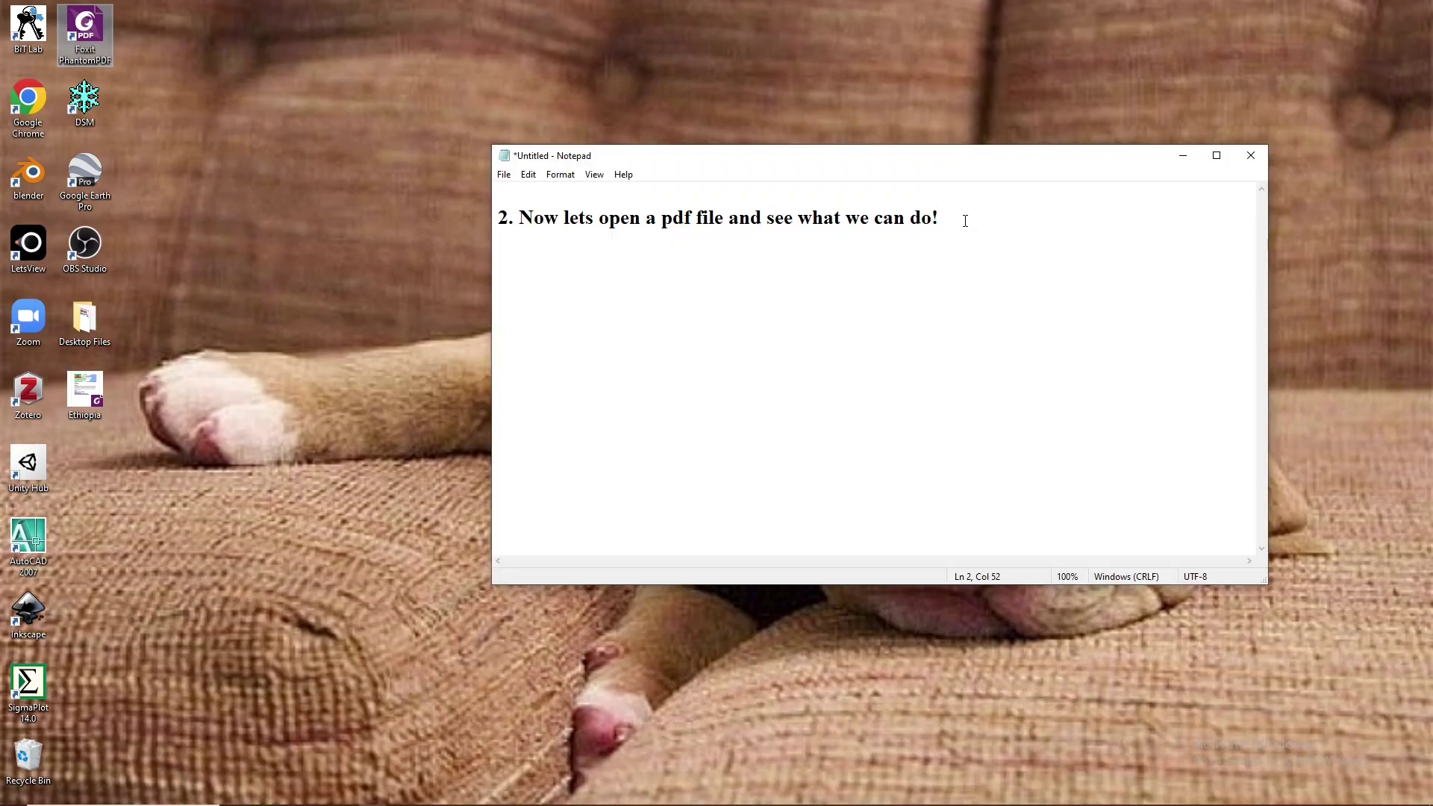
left_click_drag(965, 221, 499, 211)
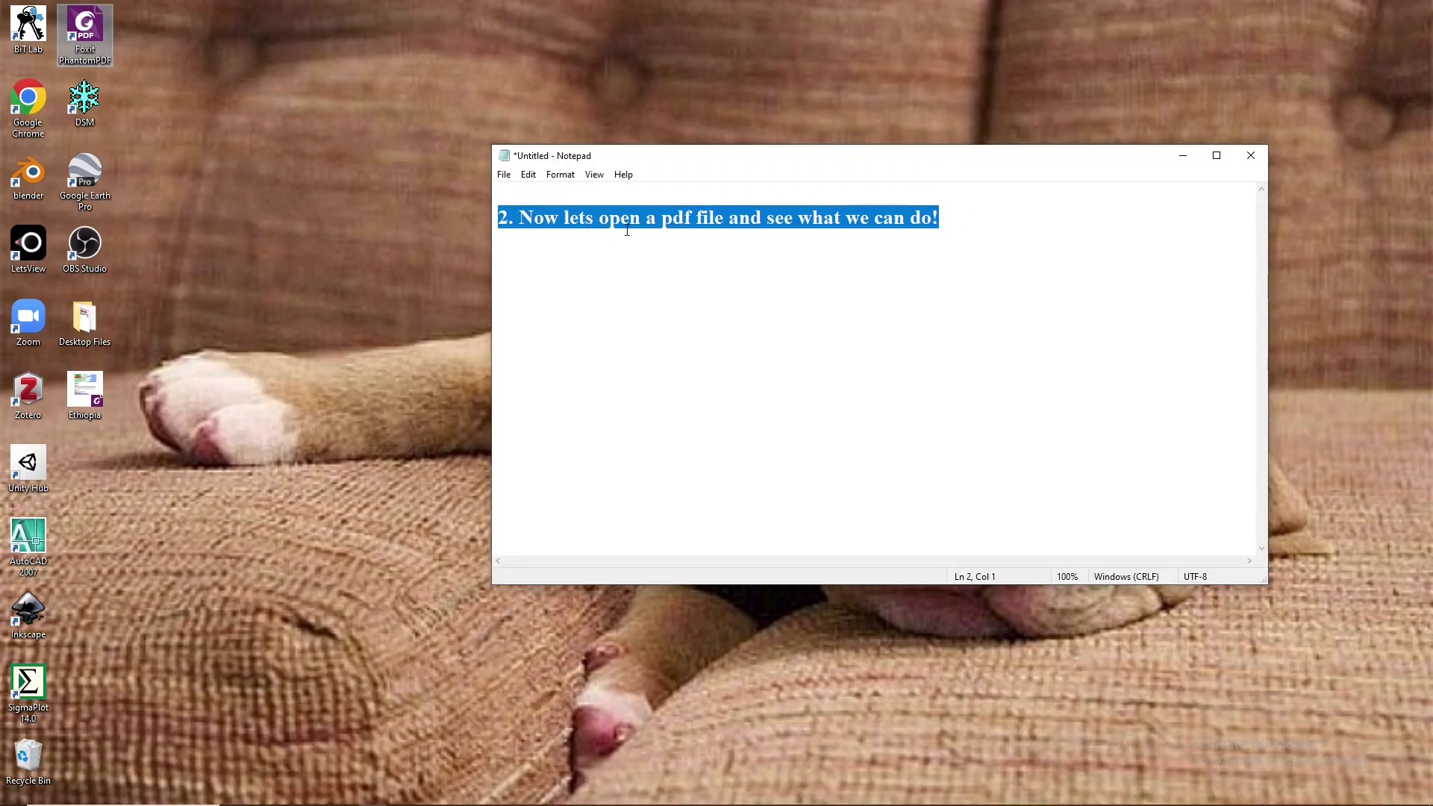
left_click(1183, 155)
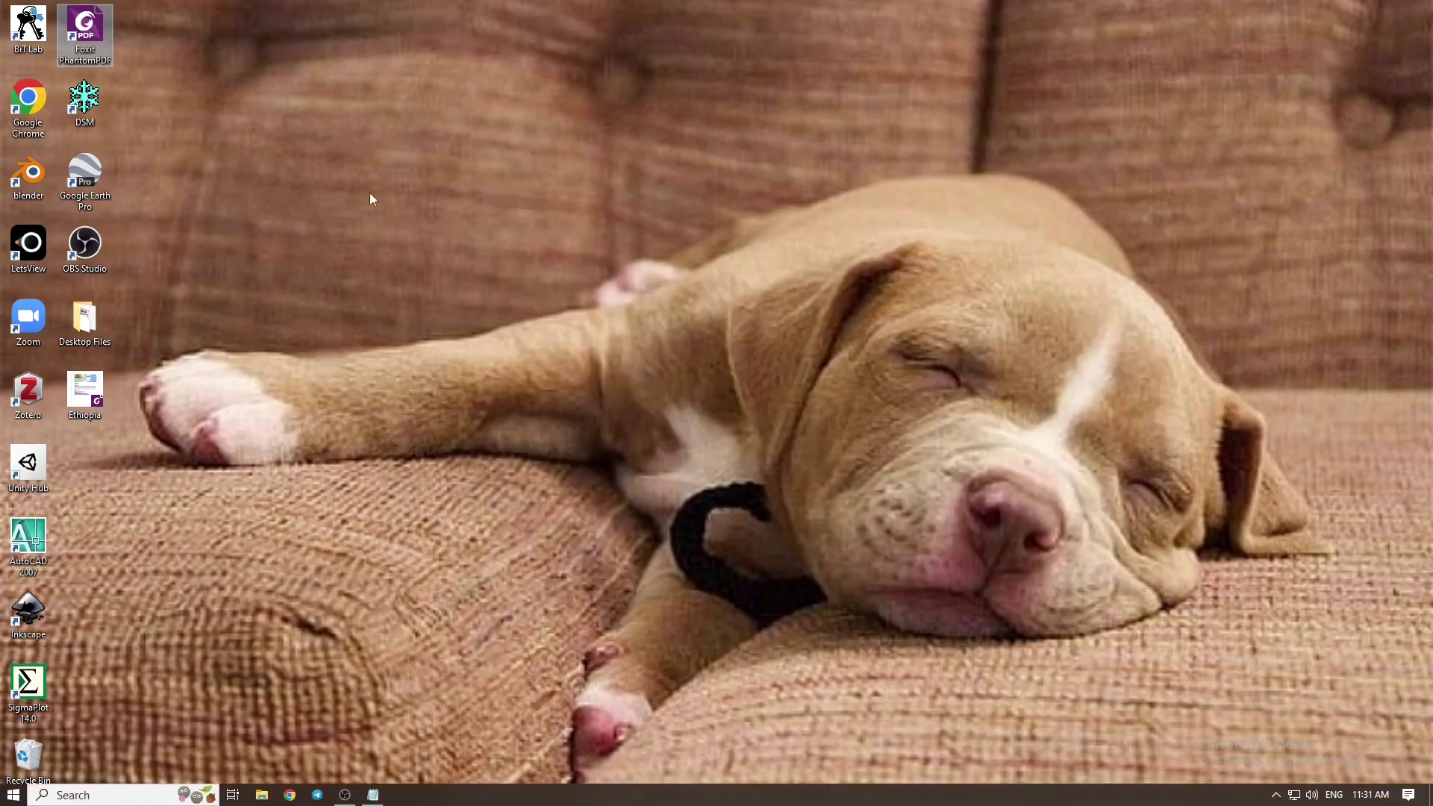
left_click(93, 392)
right_click(93, 386)
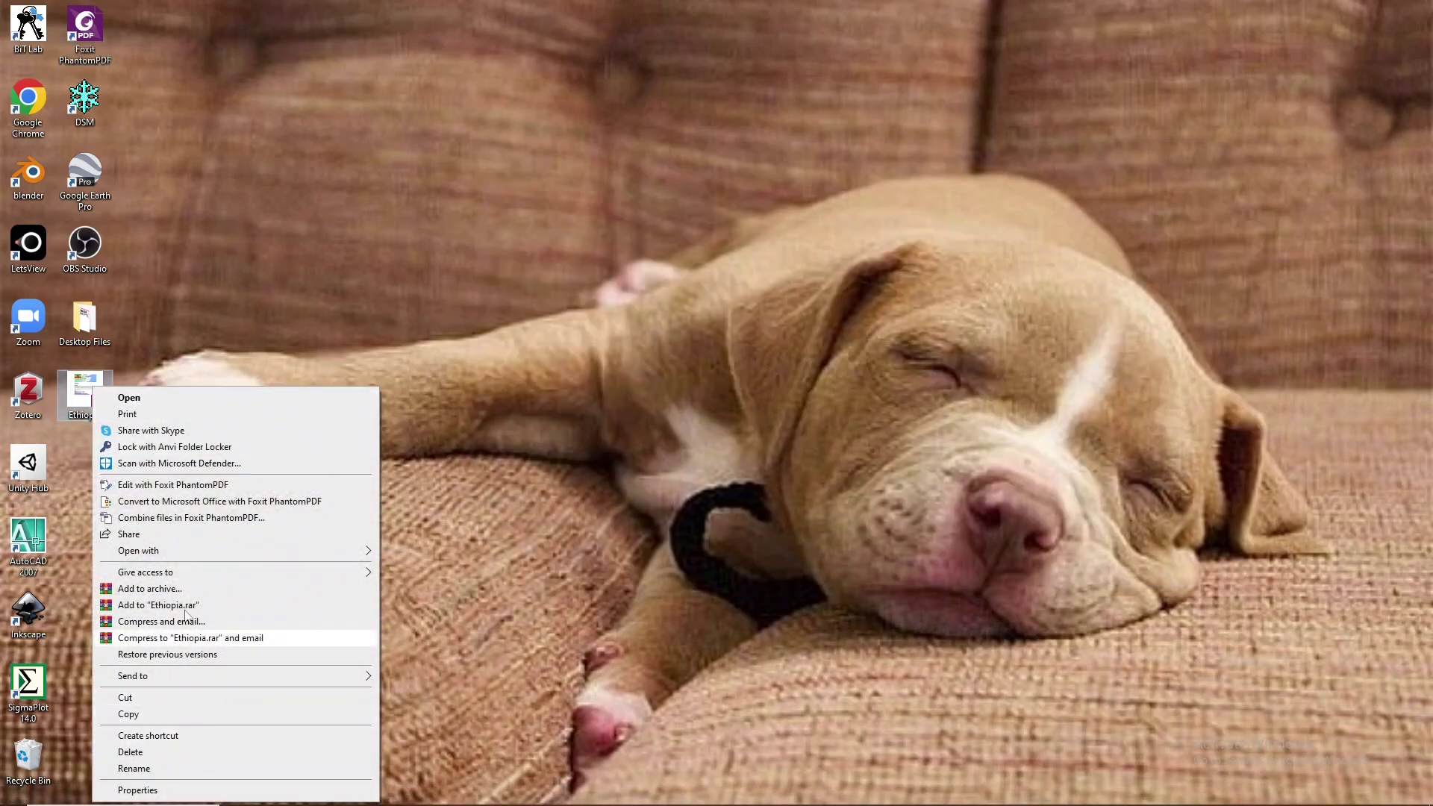
mouse_move(235, 551)
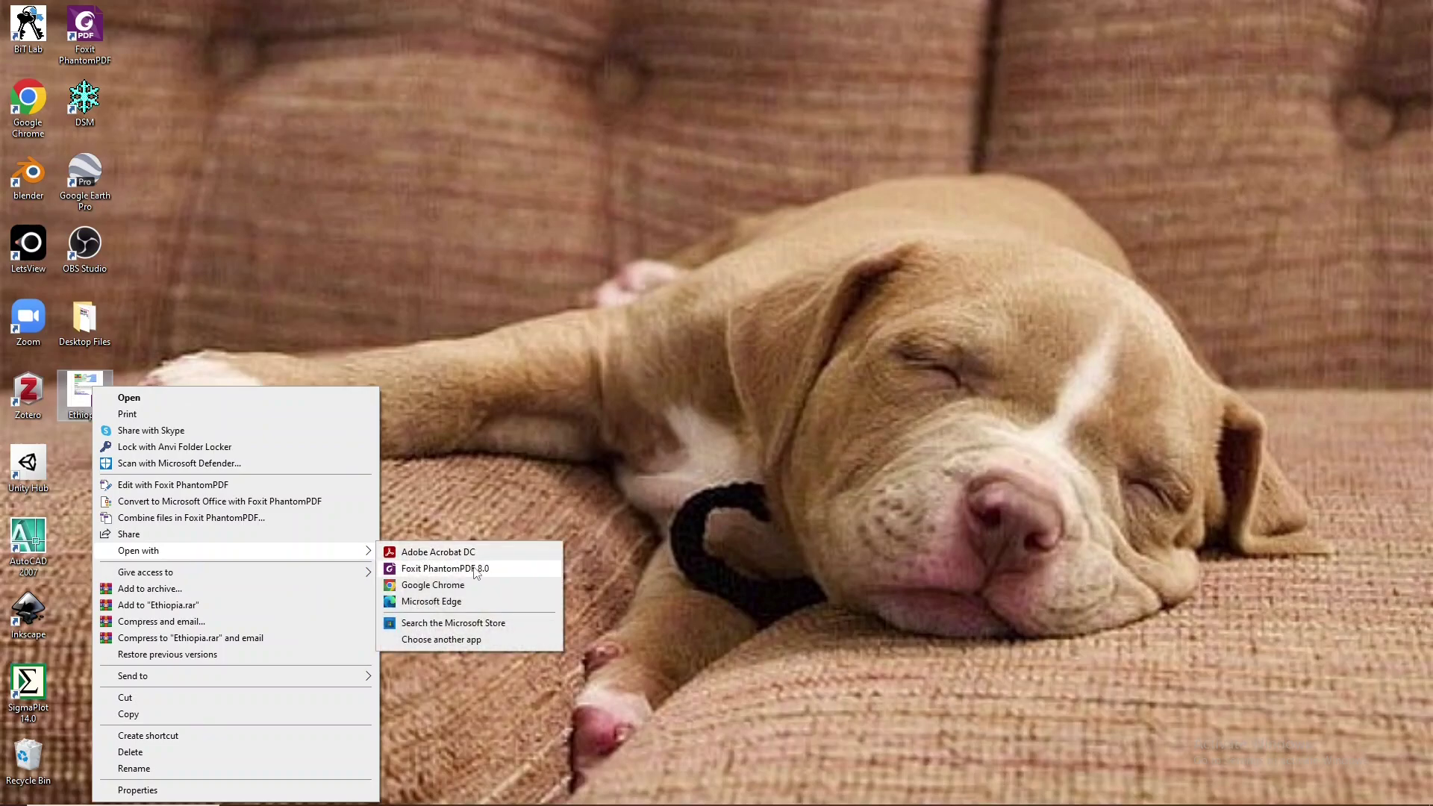
- Open Ethiopia.pdf with Foxit PhantomPDF 8.0, scroll through its map and facts, then return to Notepad
left_click(475, 569)
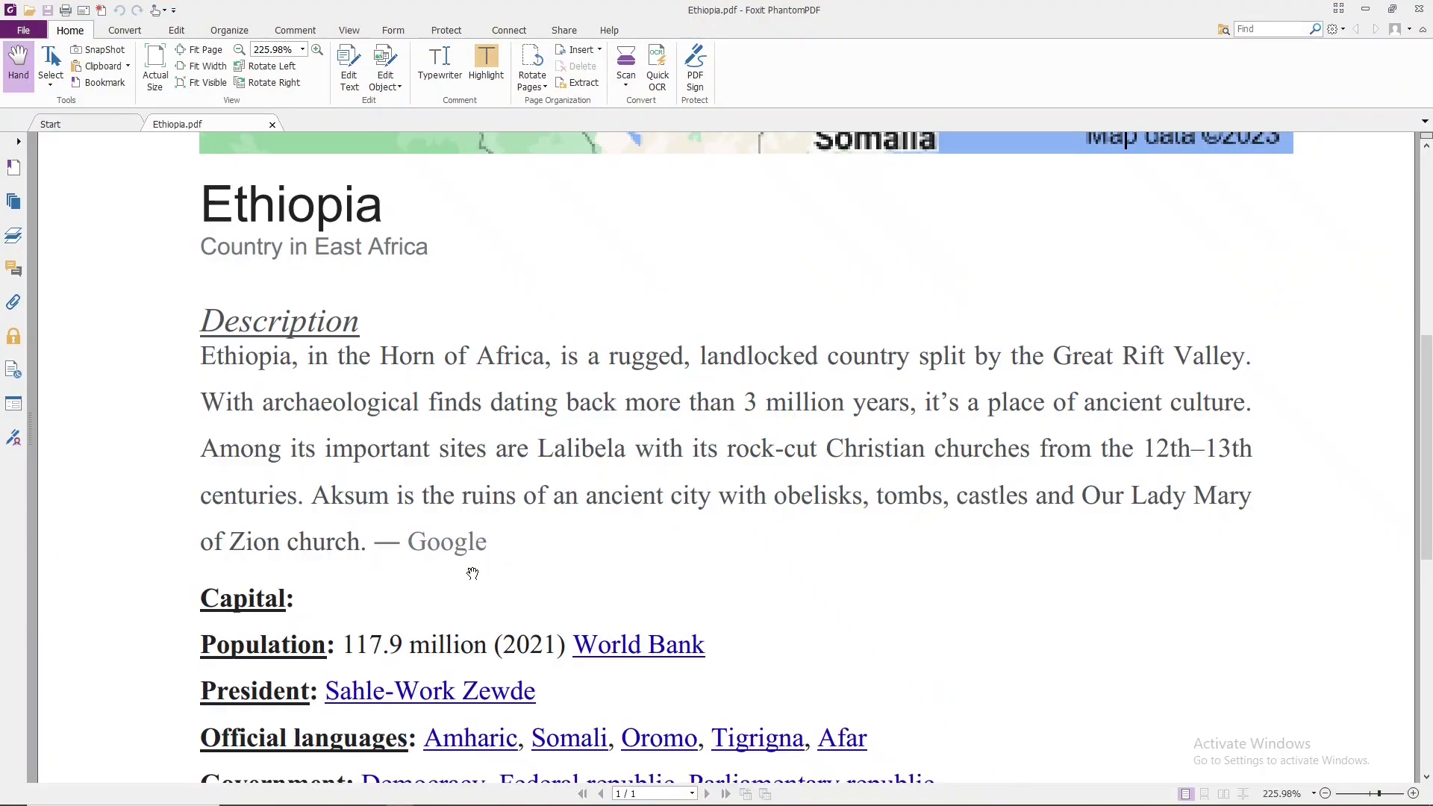
scroll(449, 341, "up", 3)
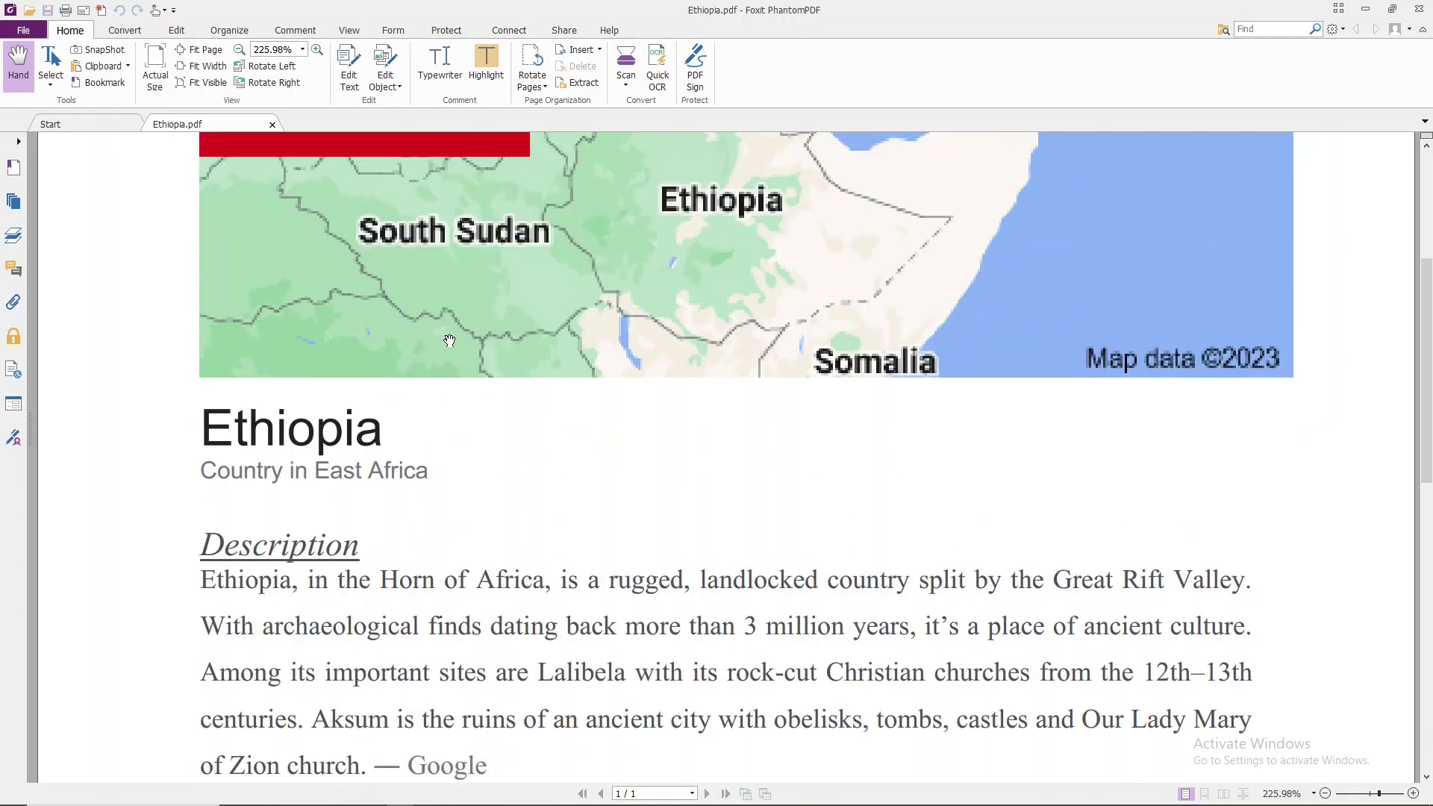
scroll(449, 341, "up", 3)
scroll(449, 341, "down", 1)
scroll(449, 341, "down", 1)
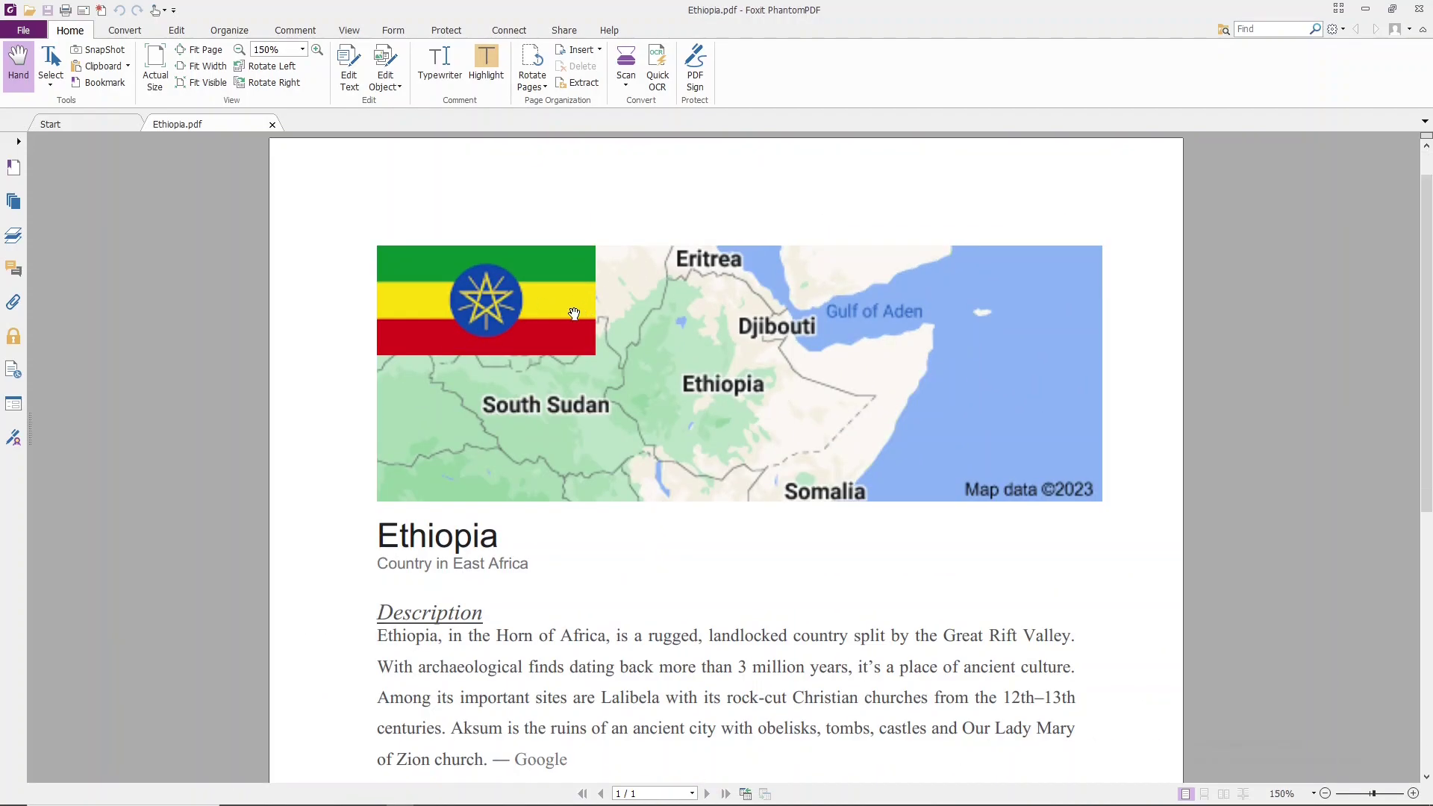
scroll(576, 311, "down", 2)
scroll(565, 325, "up", 1)
scroll(565, 328, "down", 4)
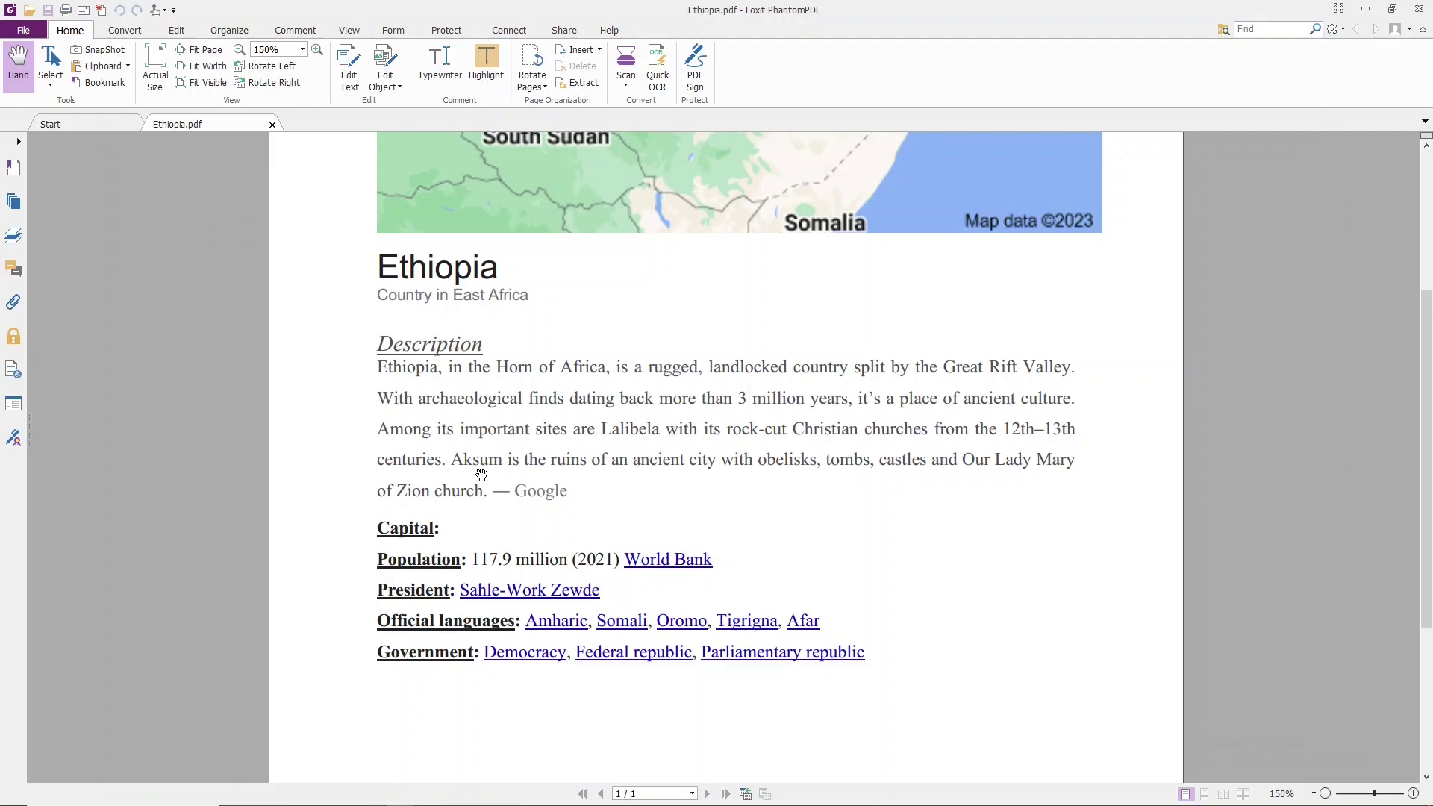
key("alt+Tab")
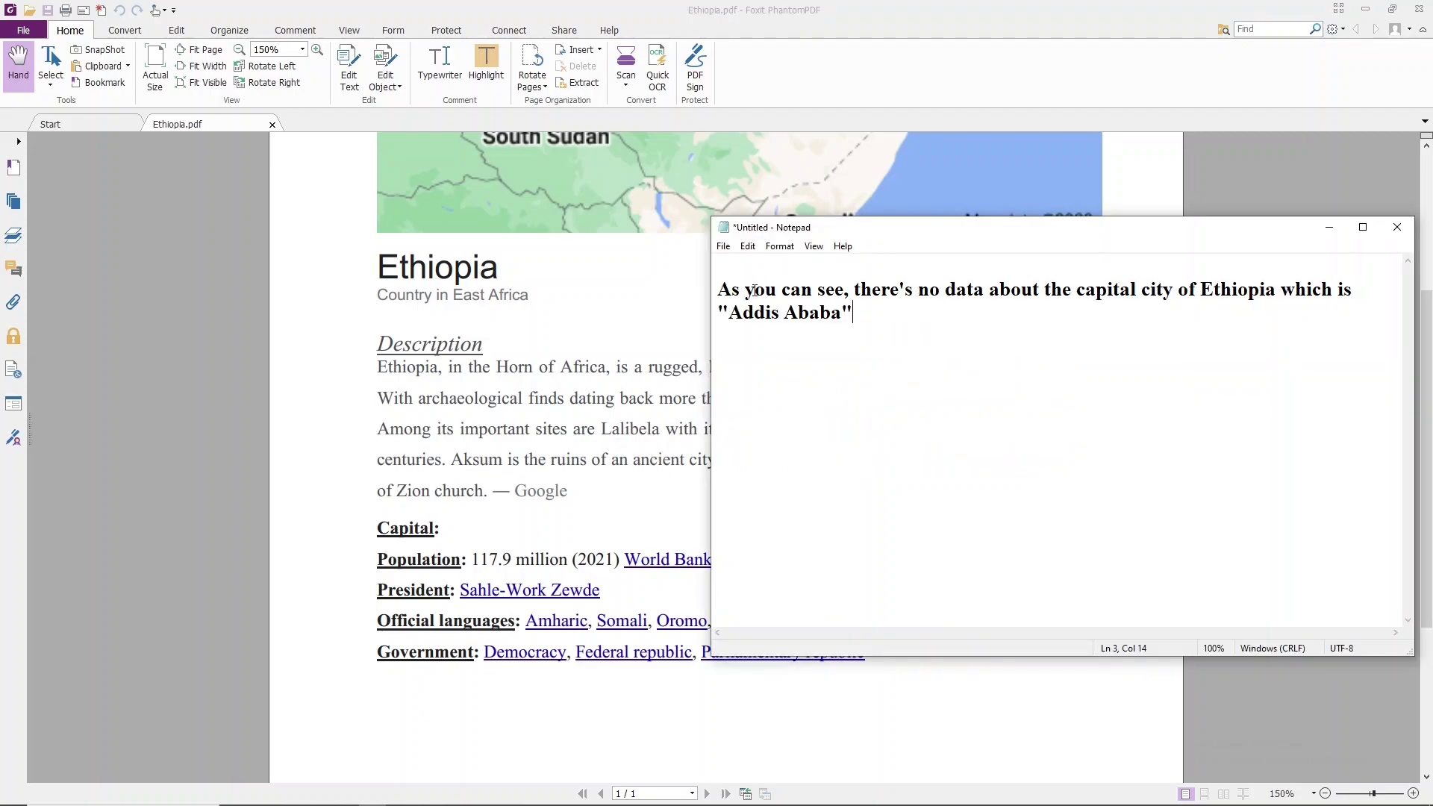
- Highlight 'capital city of Ethiopia' and 'Addis Ababa' in the note, then minimise Notepad
mouse_move(718, 290)
left_mouse_down()
mouse_move(815, 290)
mouse_move(874, 313)
left_mouse_up()
left_click(871, 301)
left_click_drag(1085, 291, 1277, 295)
left_click_drag(852, 313, 729, 314)
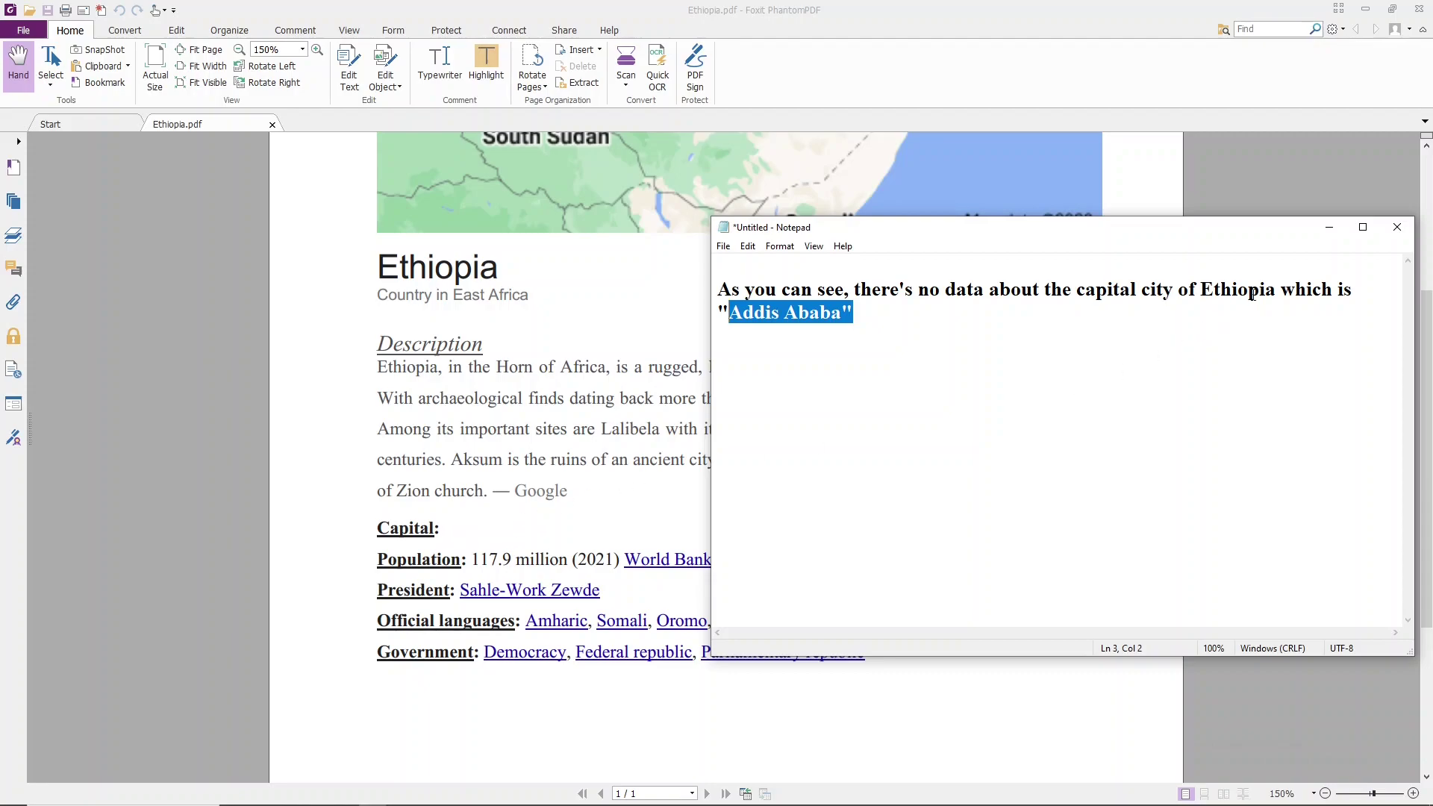
left_click(1329, 229)
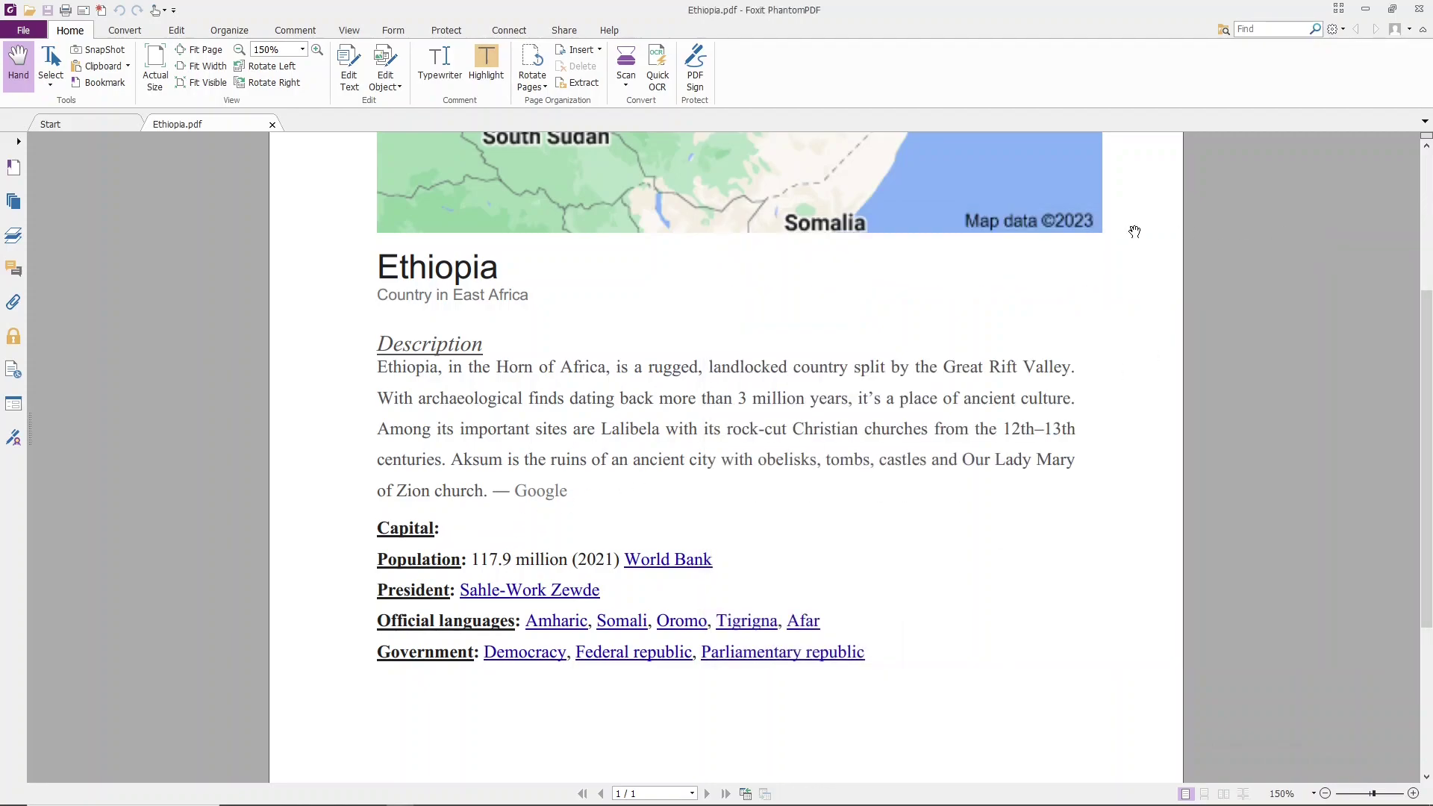
- Type 'Addis Ababa' with the Typewriter tool right after 'Capital:' on the Ethiopia page
left_click(301, 34)
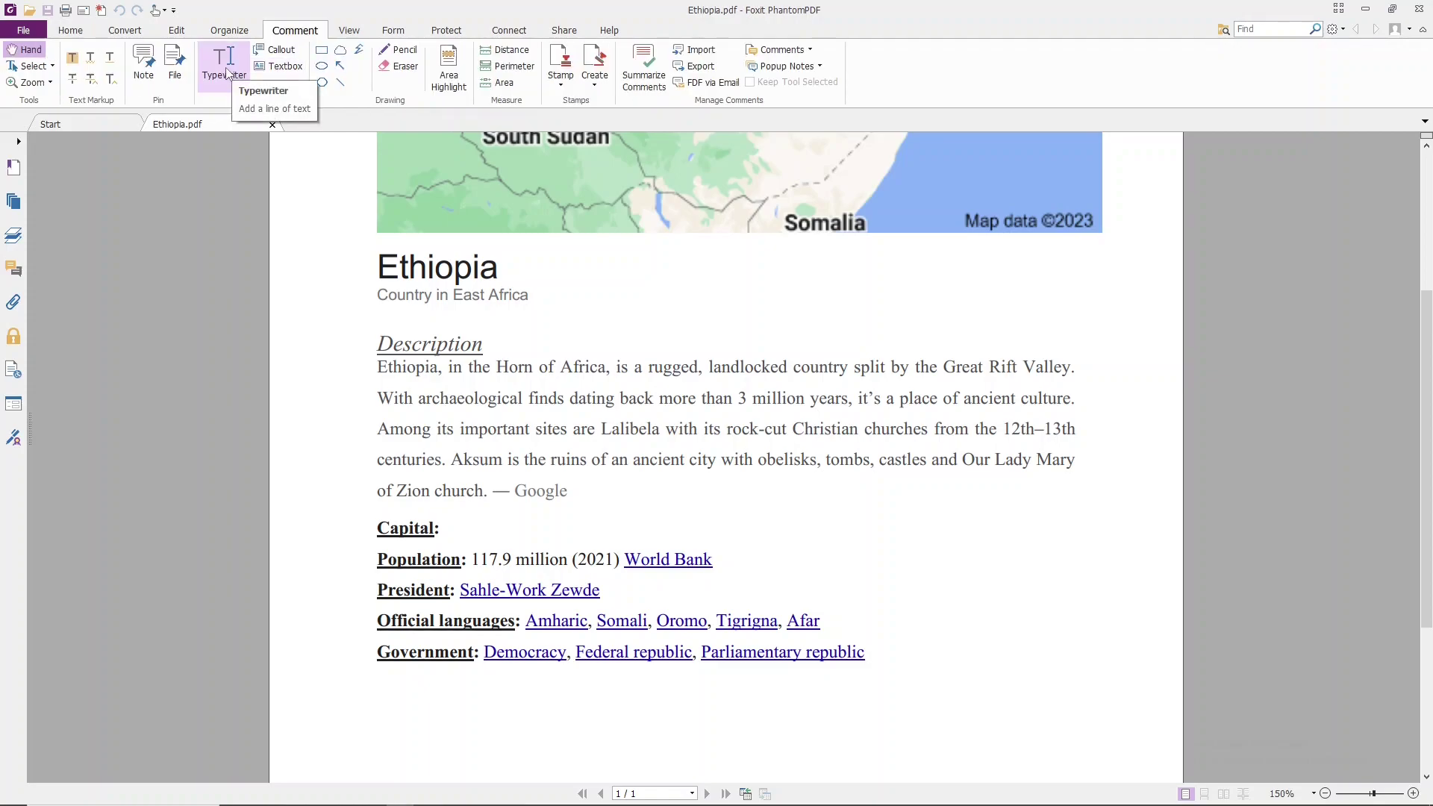
left_click(75, 30)
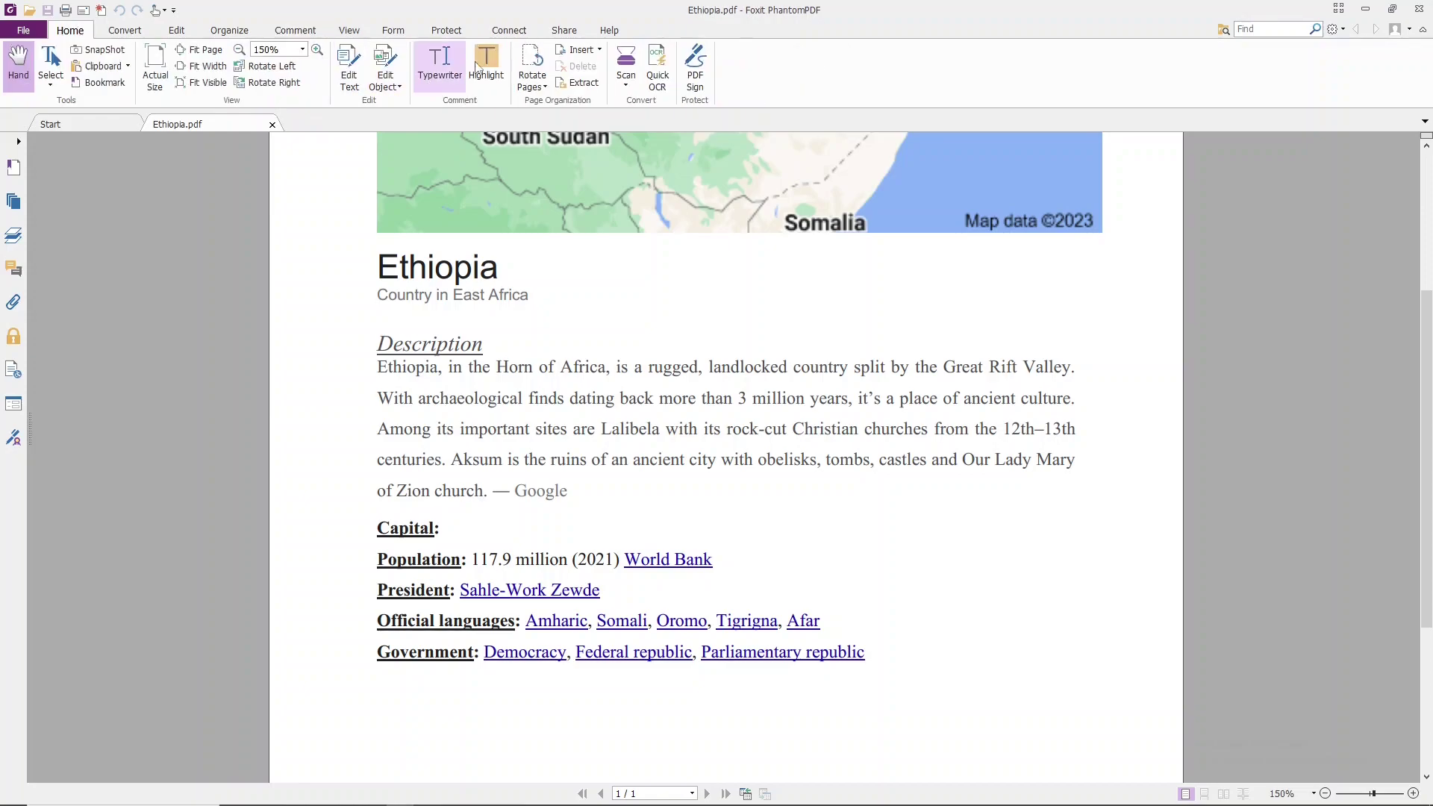
left_click(444, 63)
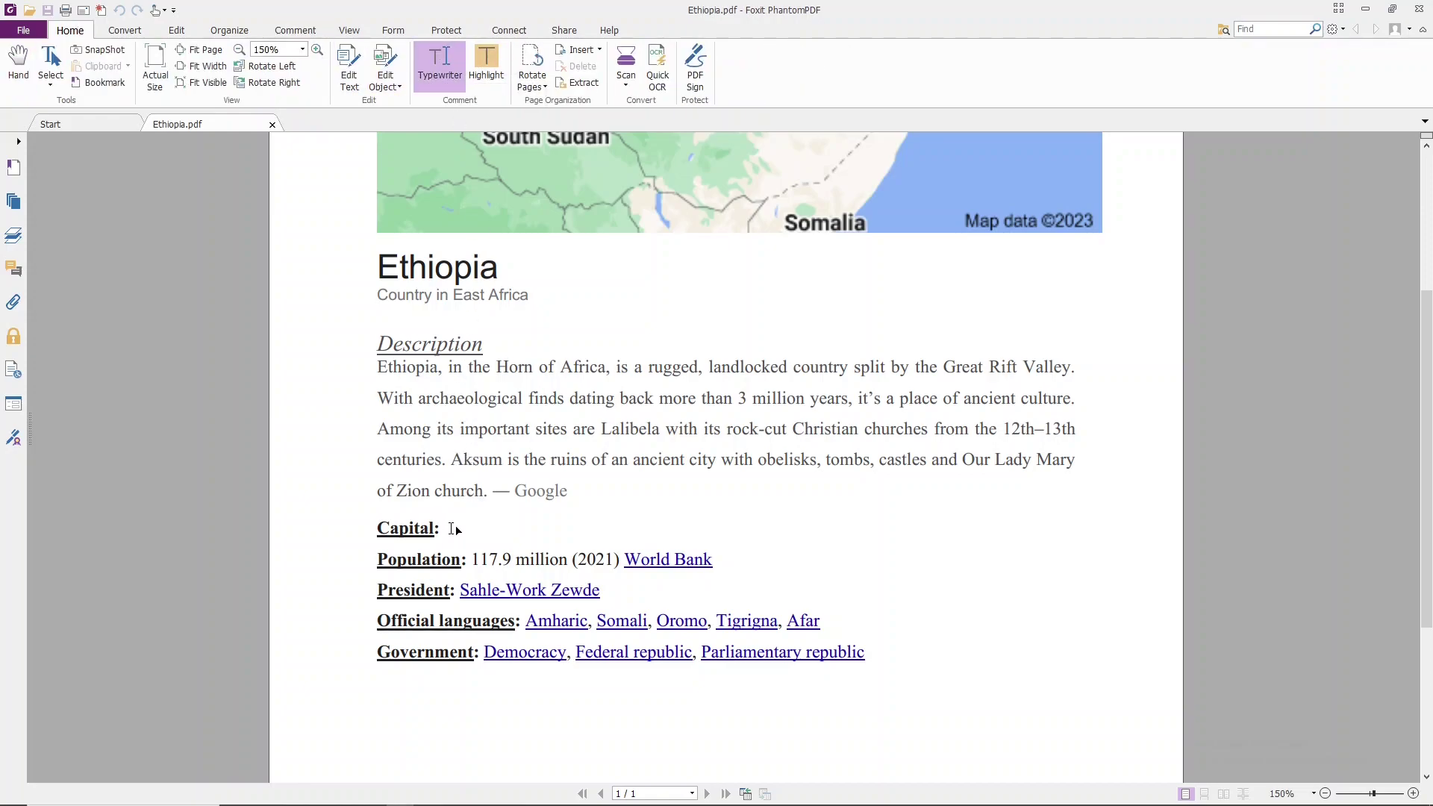
left_click(452, 529)
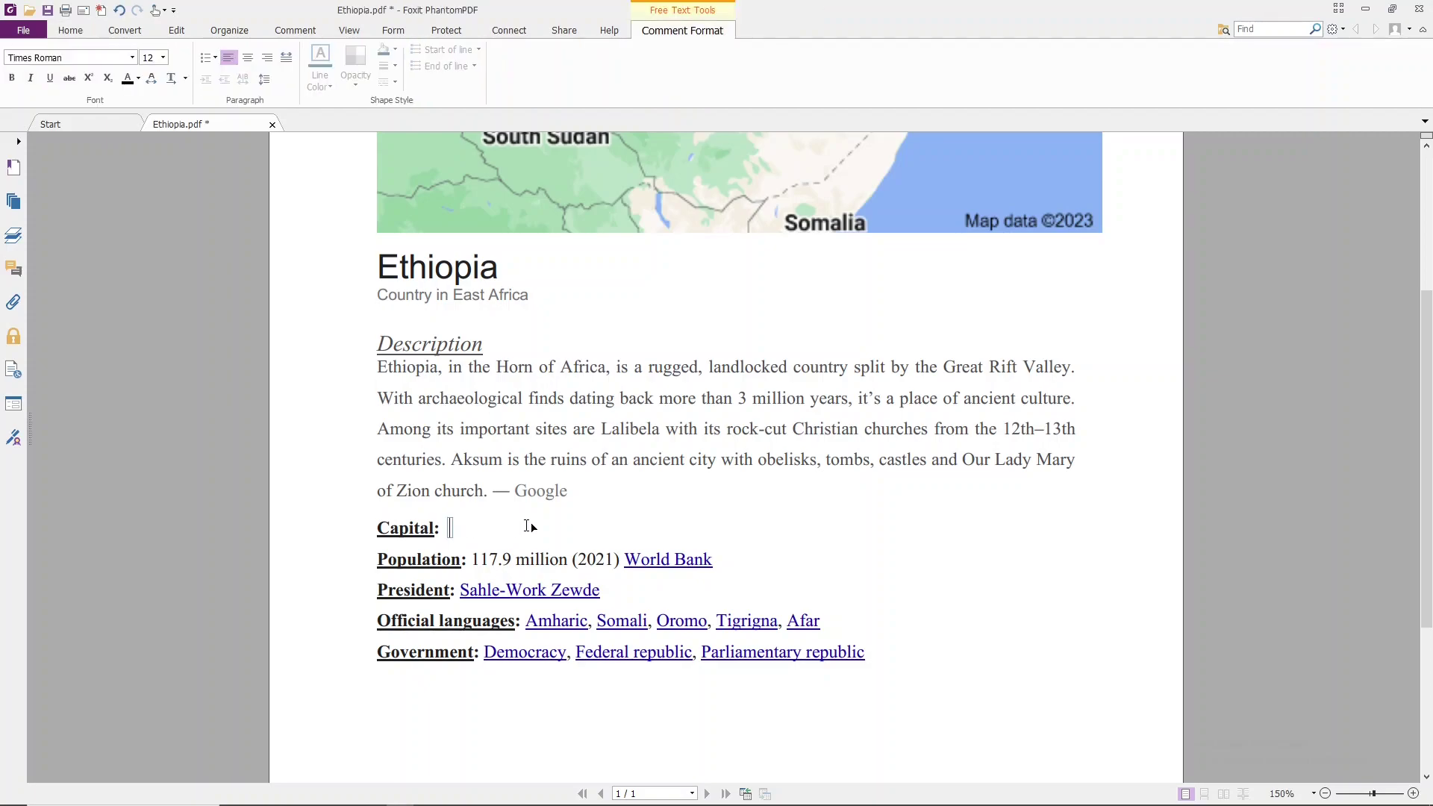
type("A")
type("ddis A")
type("baba")
key("alt+Tab")
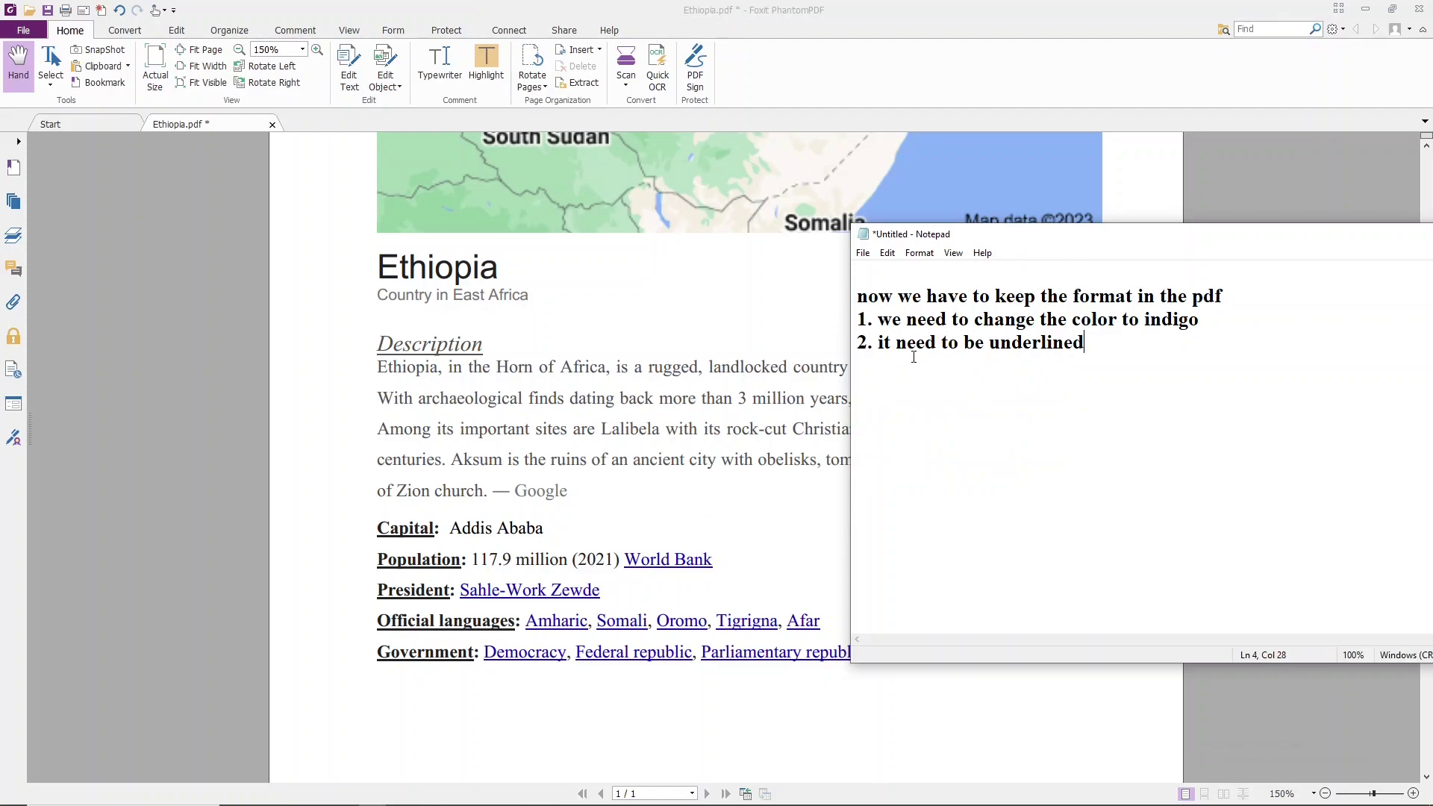
left_click_drag(863, 297, 1224, 300)
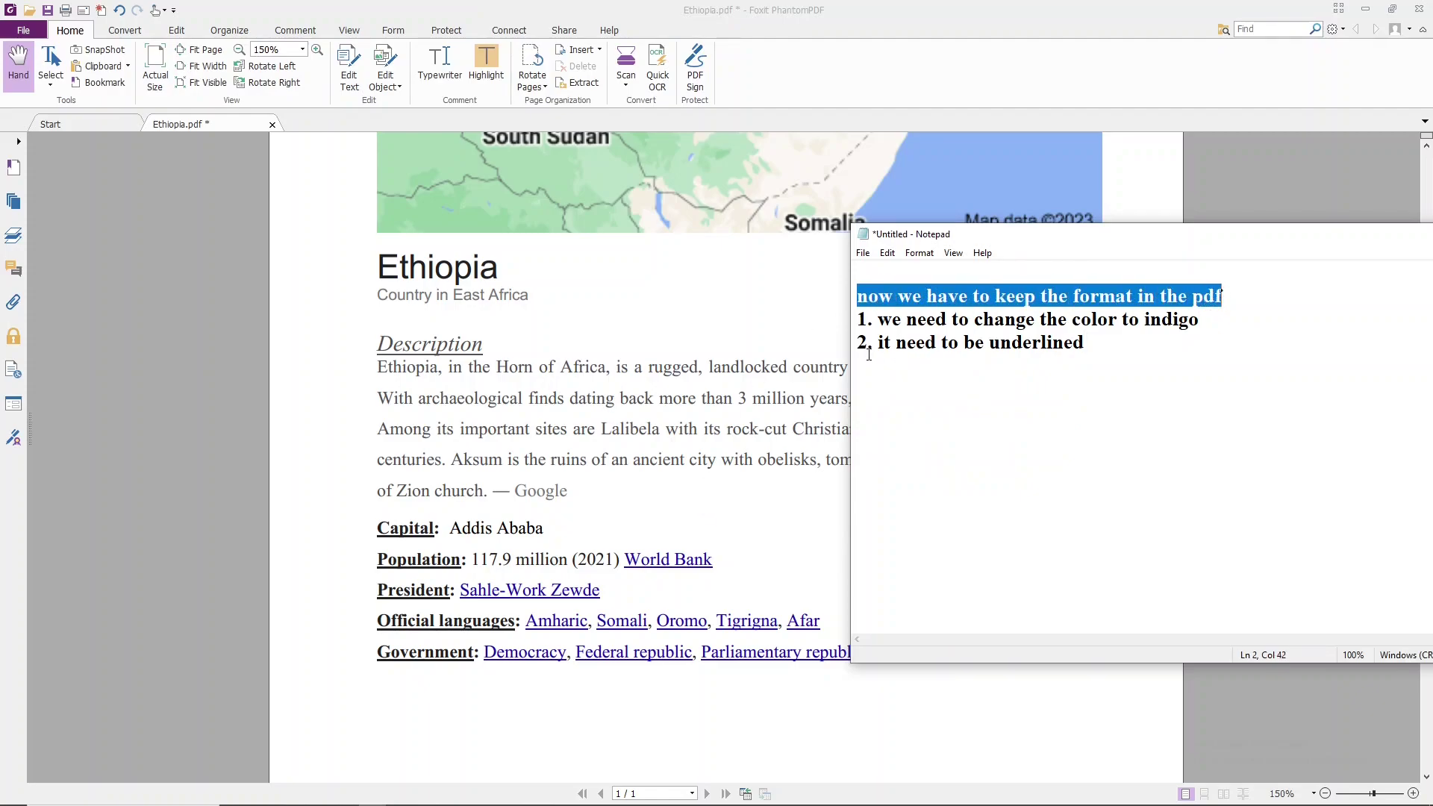
left_click_drag(862, 322, 1207, 324)
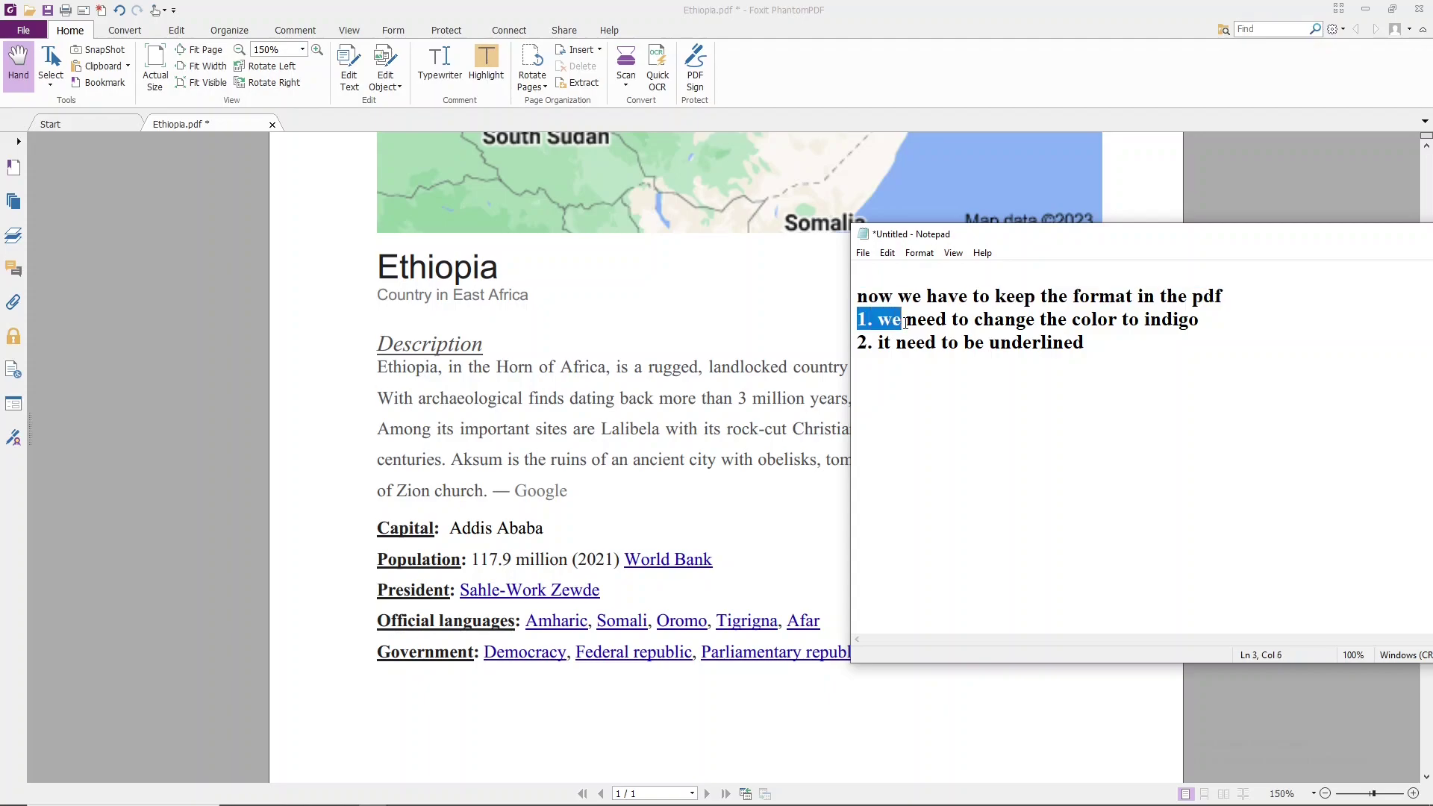
left_click(1207, 324)
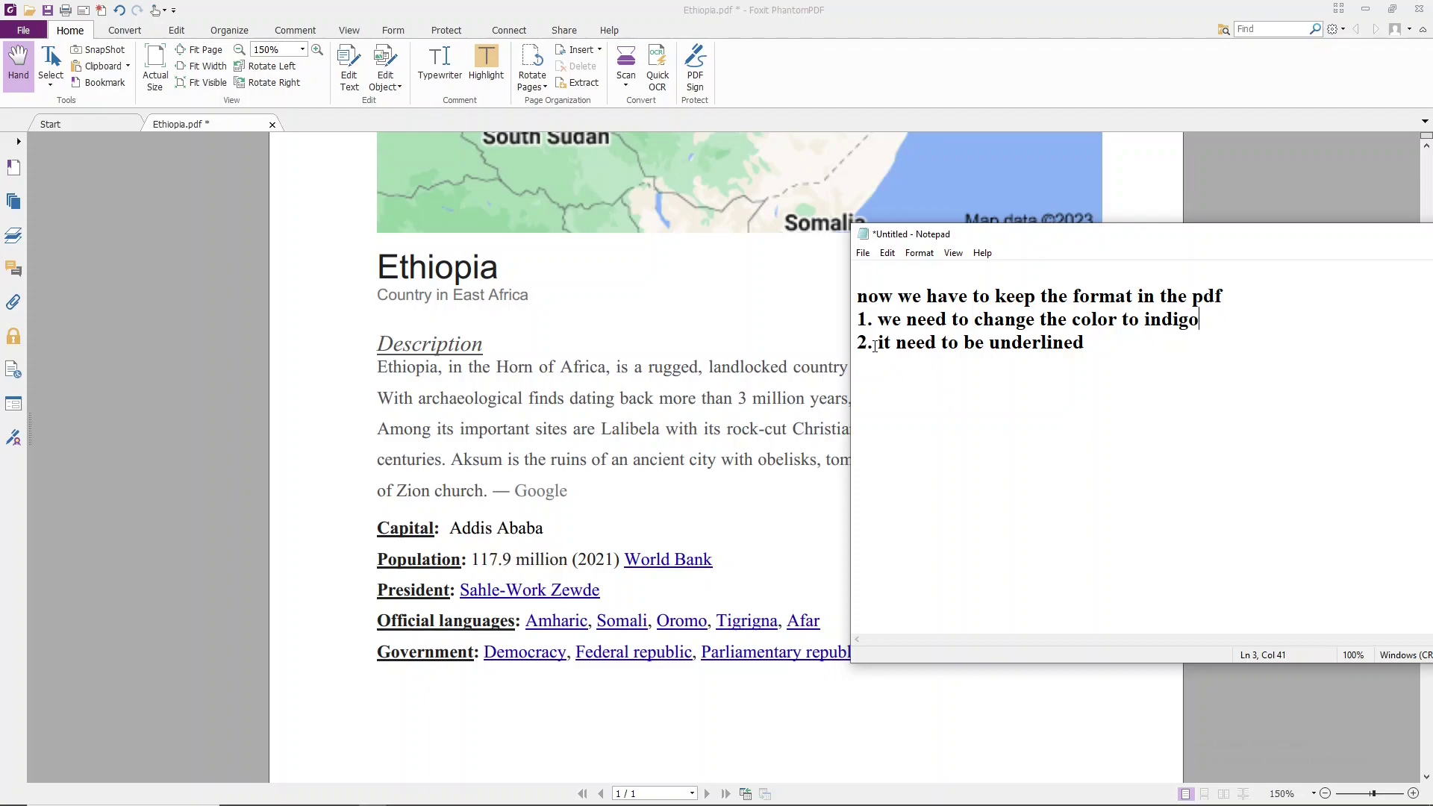
left_click_drag(879, 343, 1083, 350)
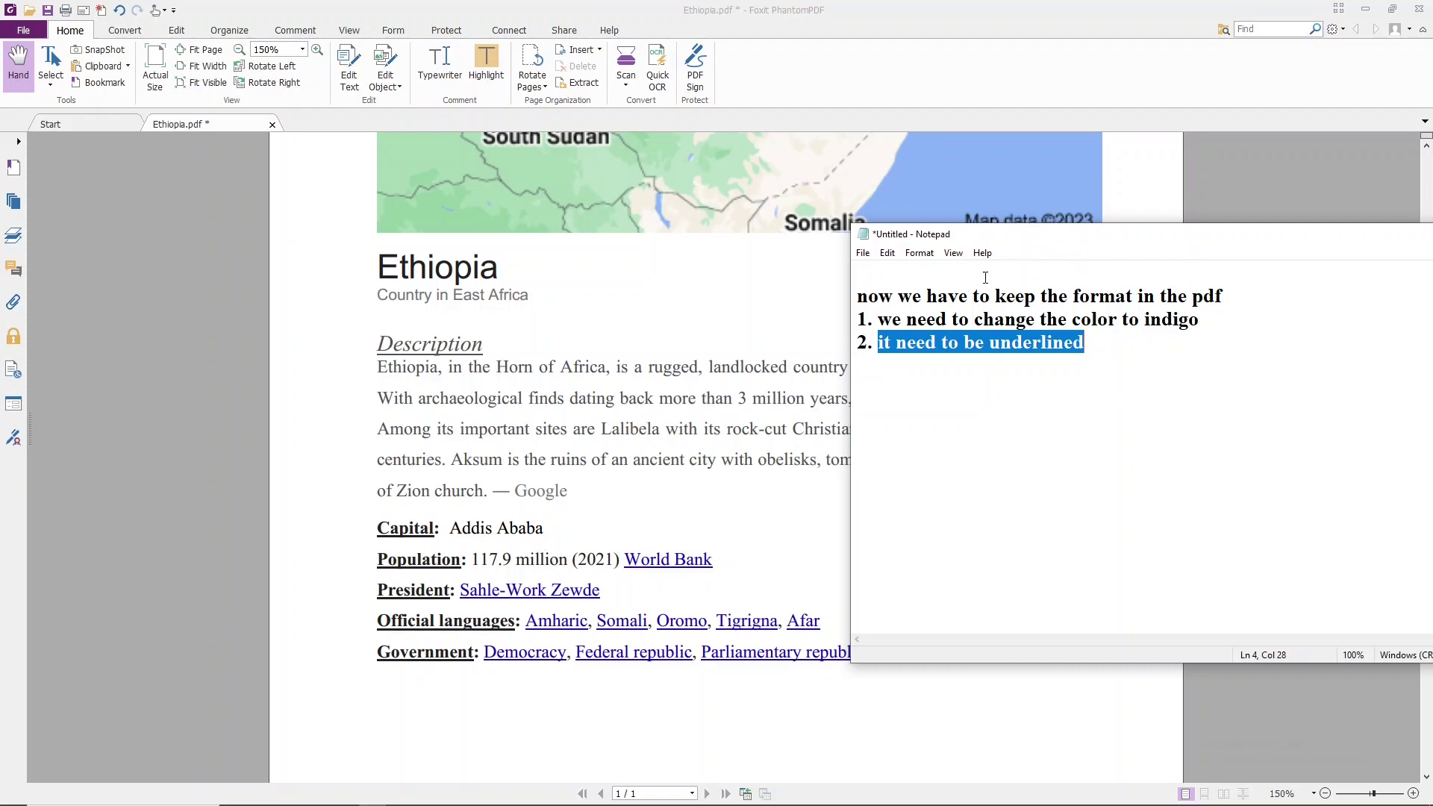
left_click(509, 583)
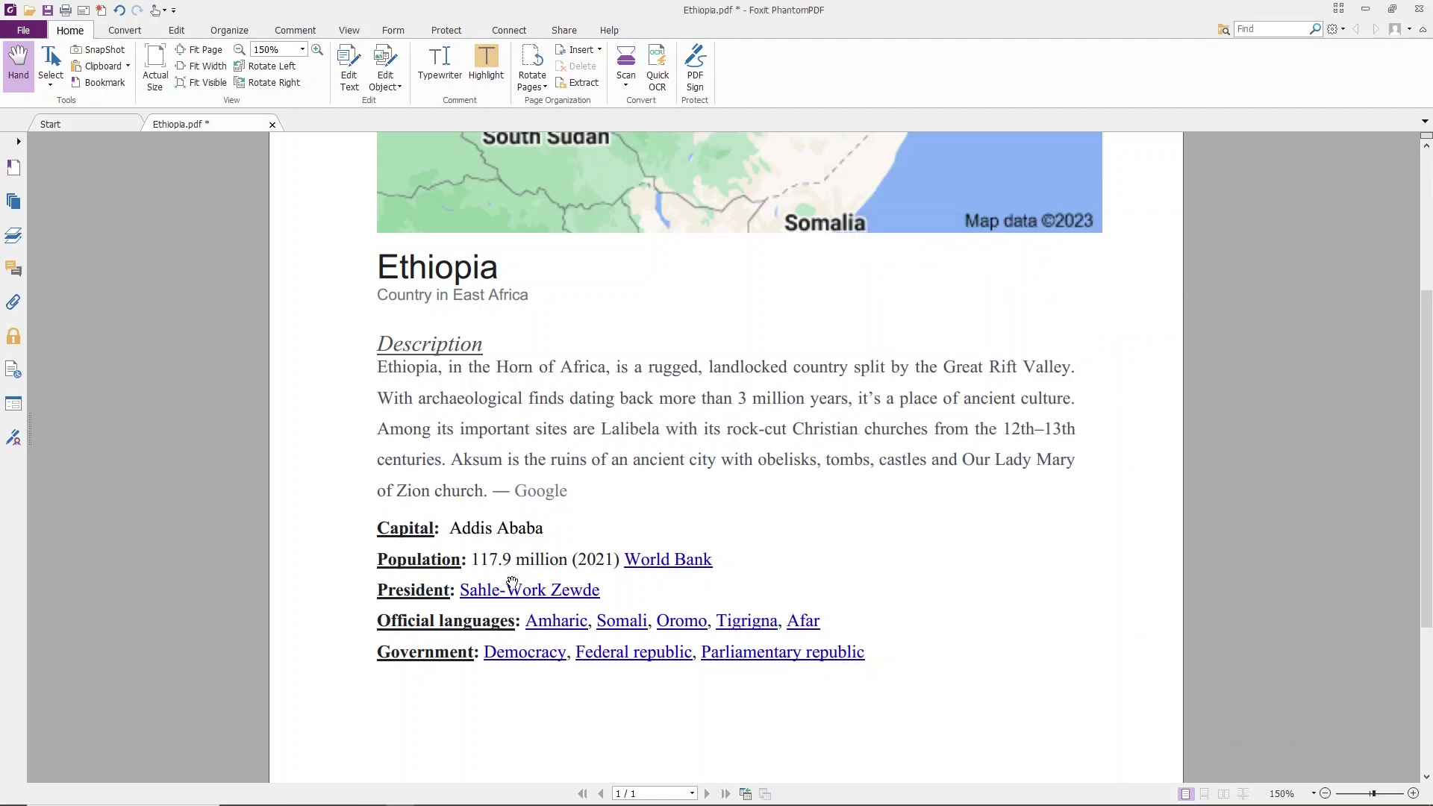
- Recolour the 'Addis Ababa' text from black to indigo blue using Font Color > More Colors
left_click(497, 532)
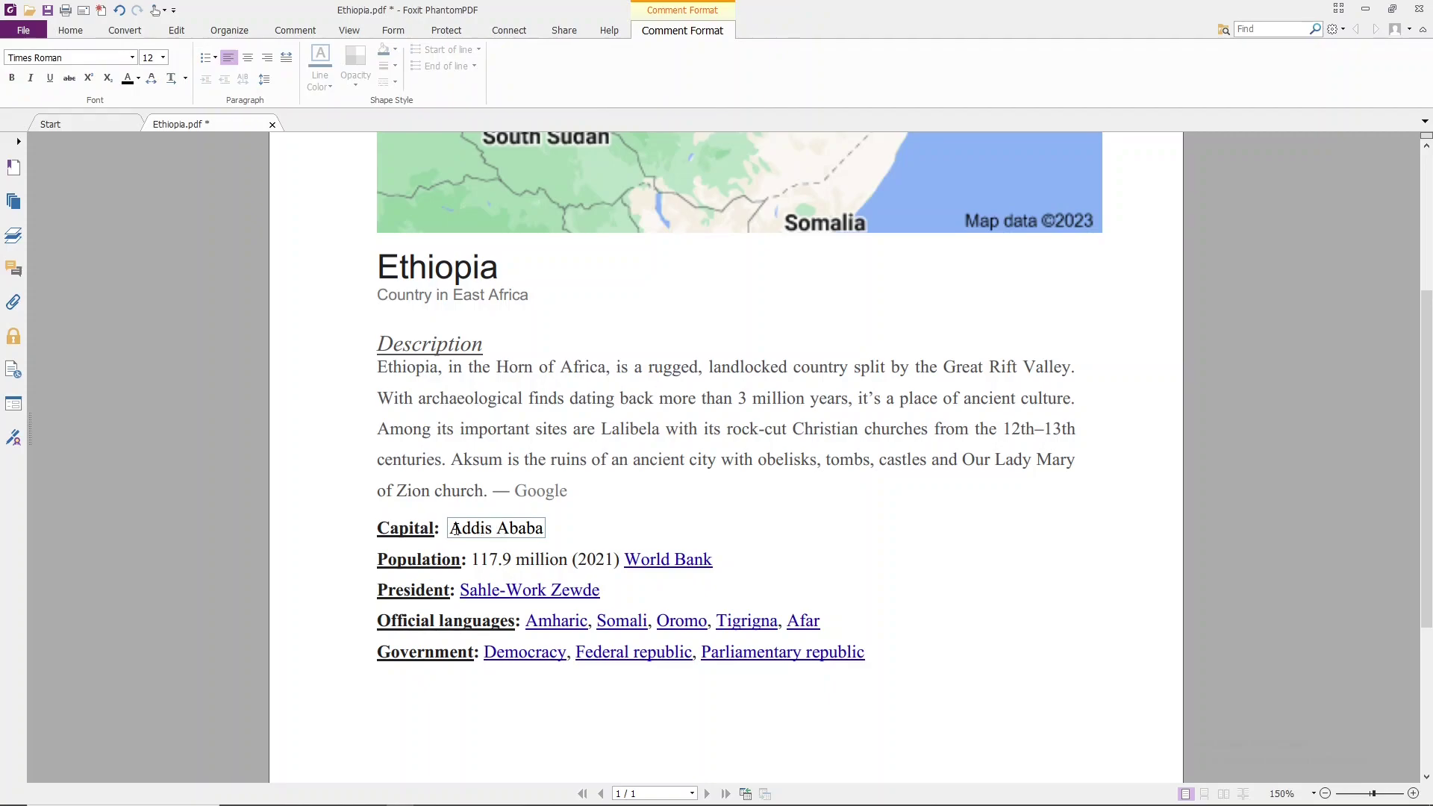
left_click_drag(455, 528, 545, 528)
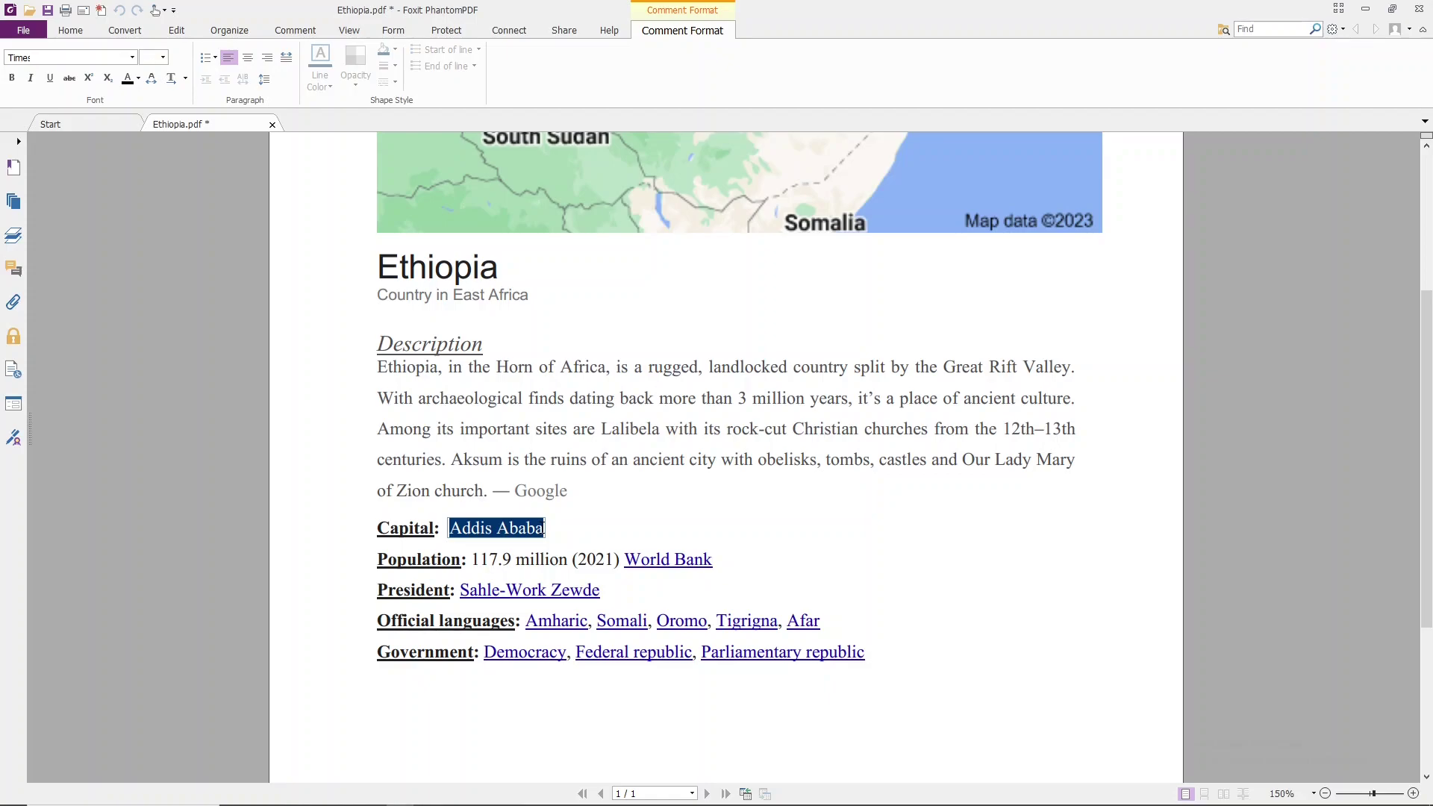
left_click(139, 79)
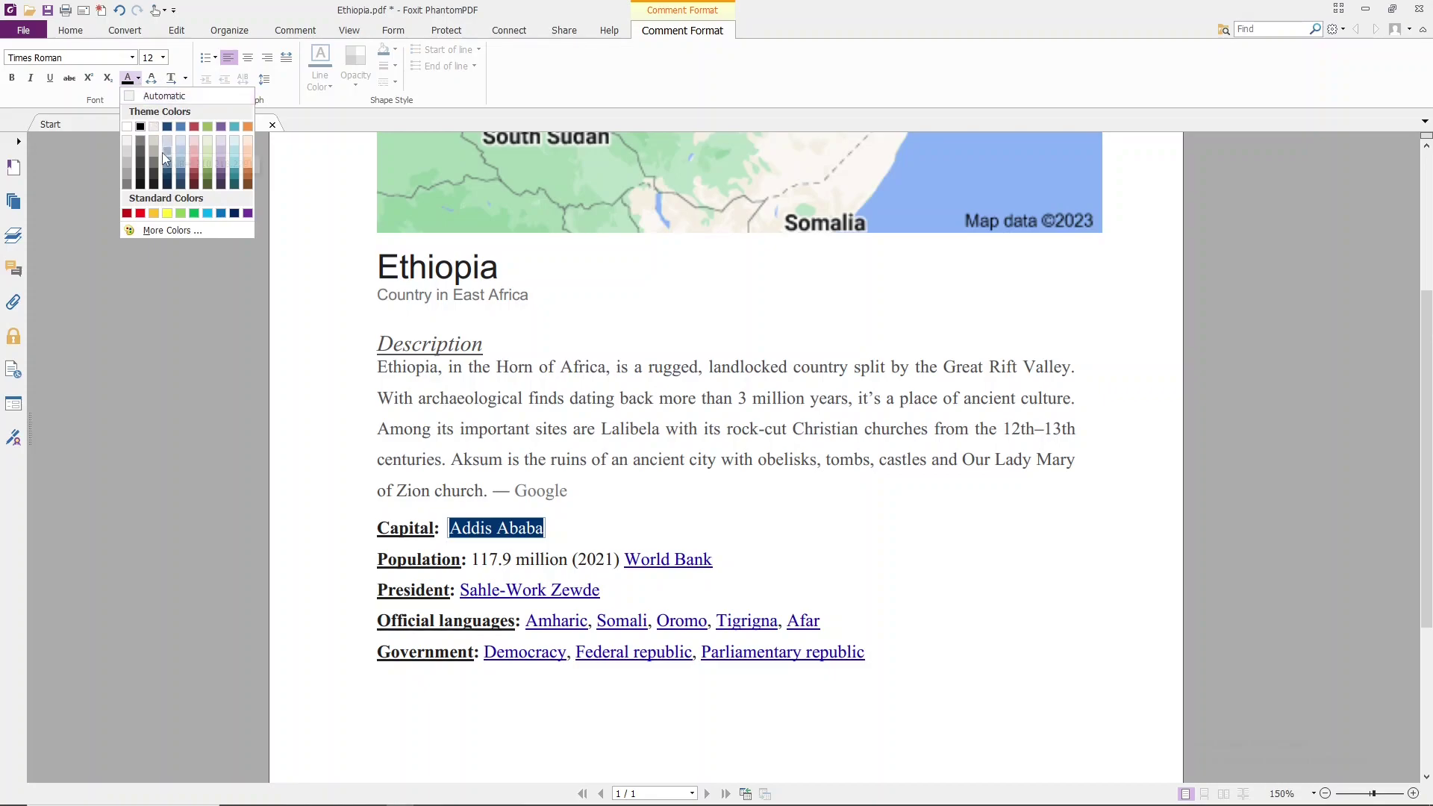
left_click(162, 232)
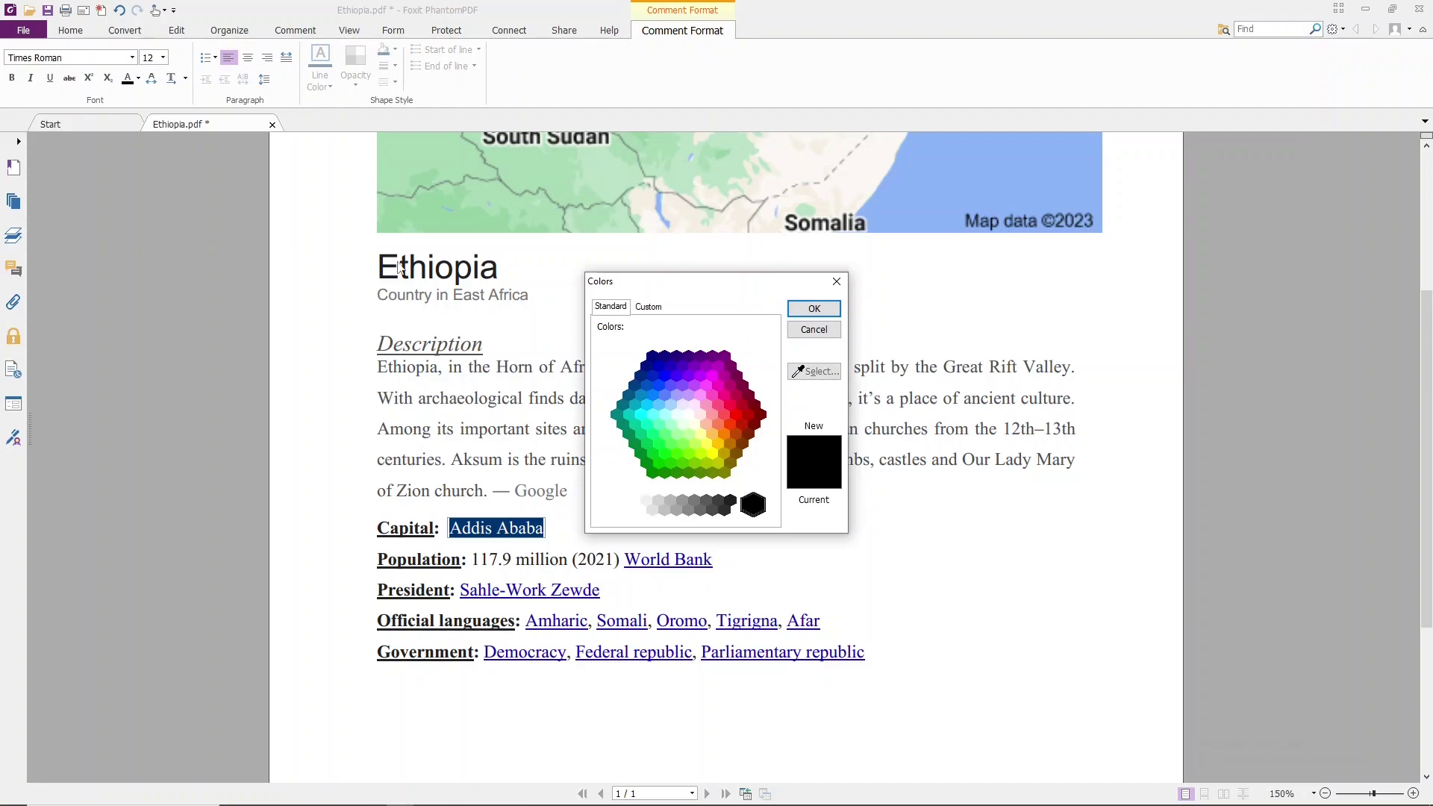
left_click(659, 365)
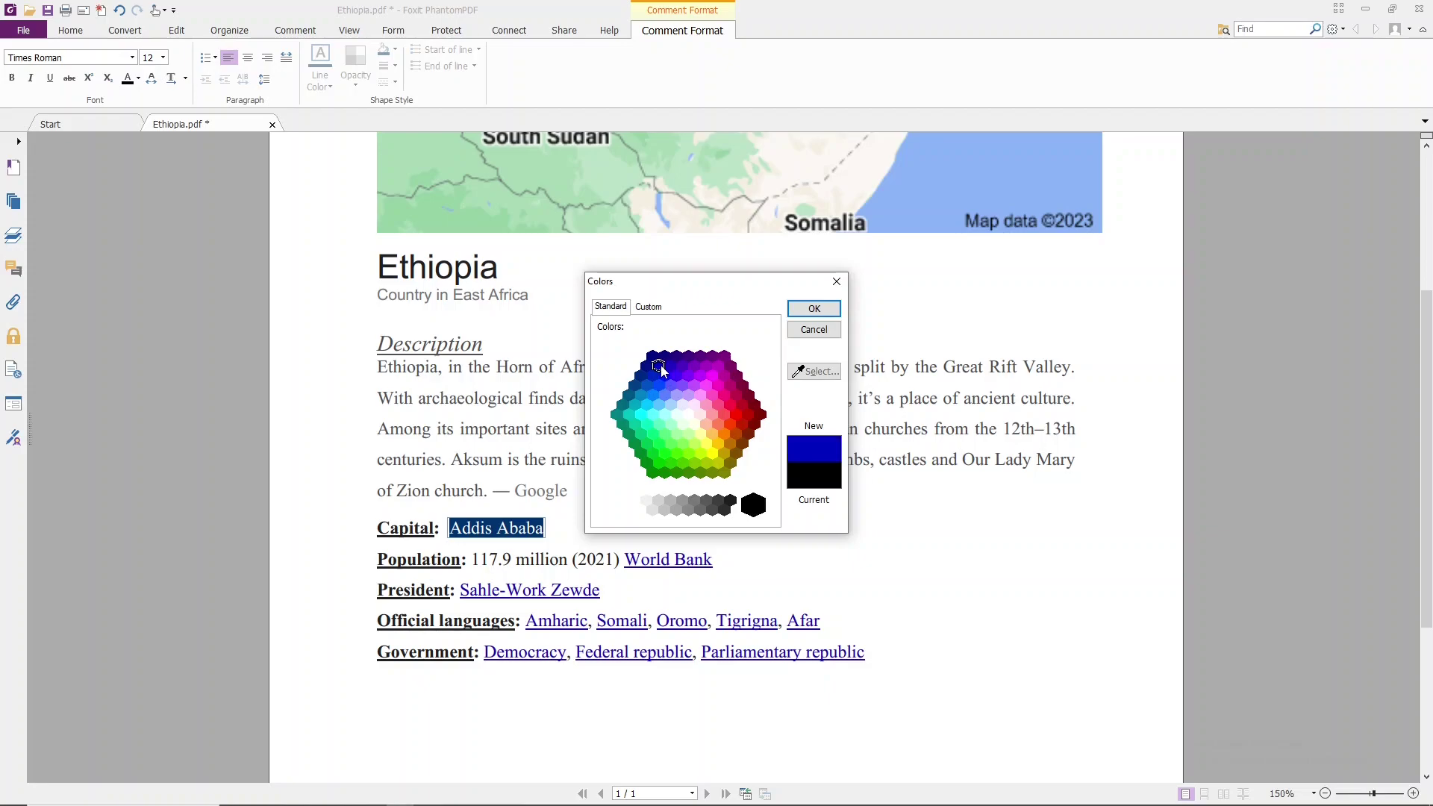
left_click(664, 375)
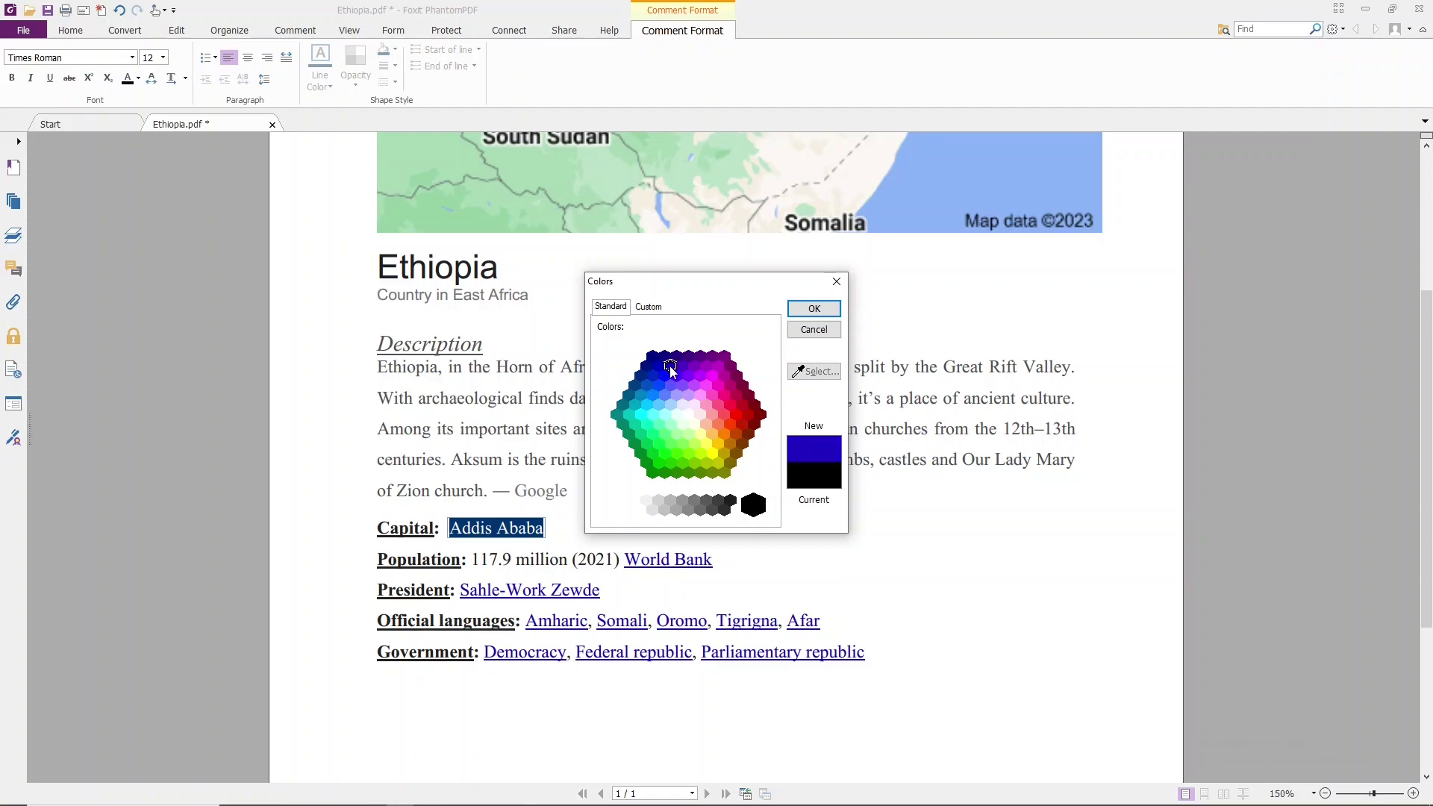
left_click(814, 309)
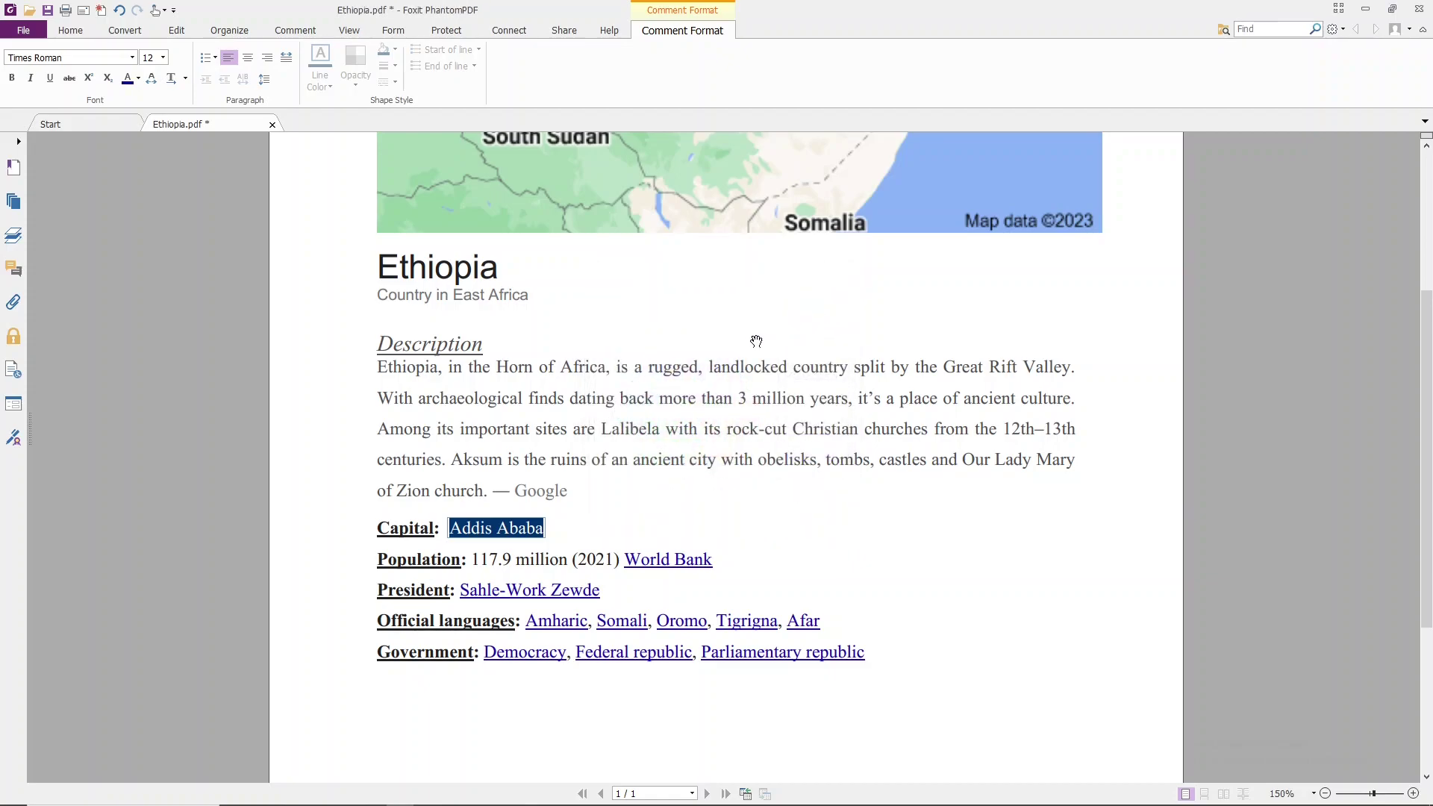
left_click(572, 533)
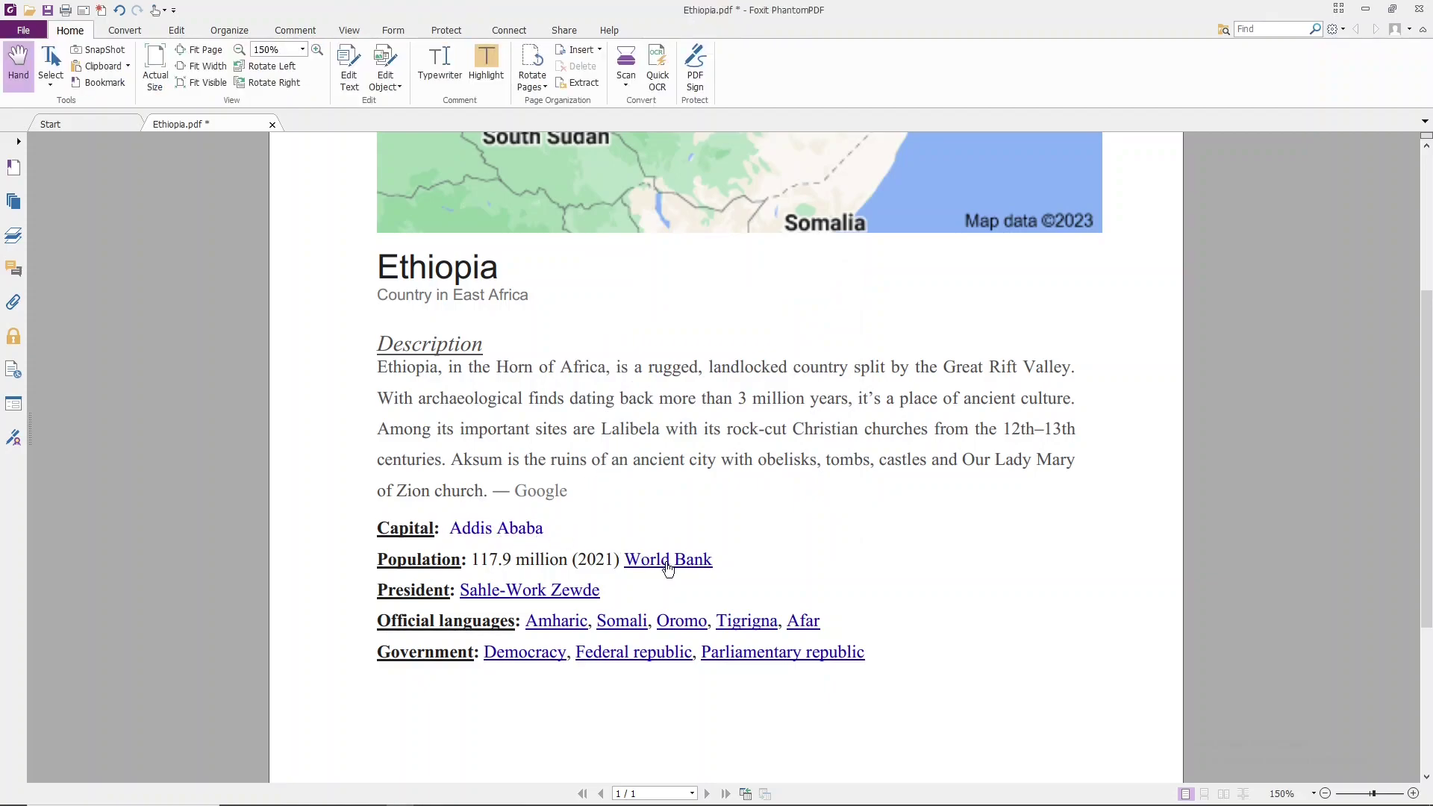
- Underline the 'Addis Ababa' text, keeping its Times Roman font
left_click(494, 533)
left_click(486, 529)
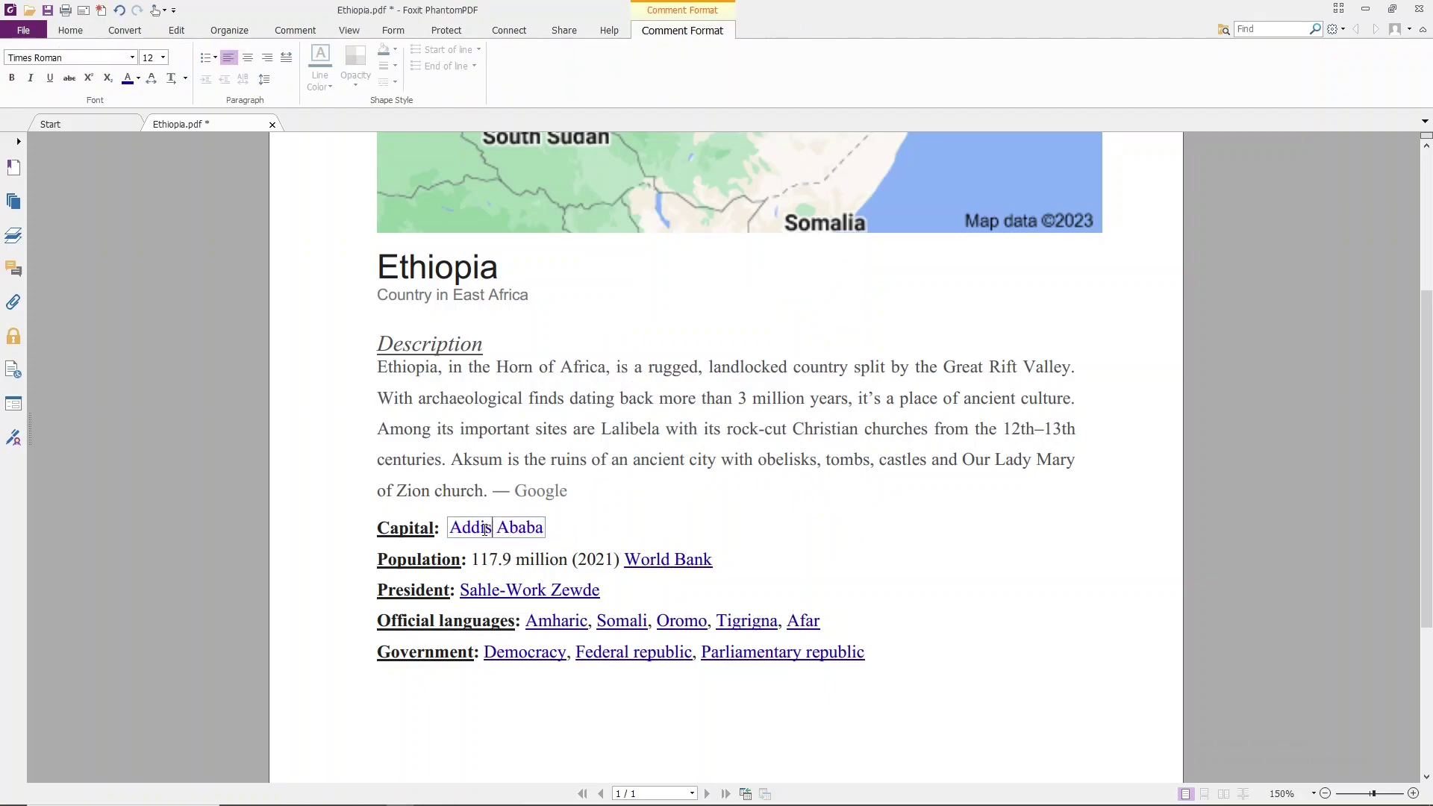
left_click_drag(450, 527, 544, 527)
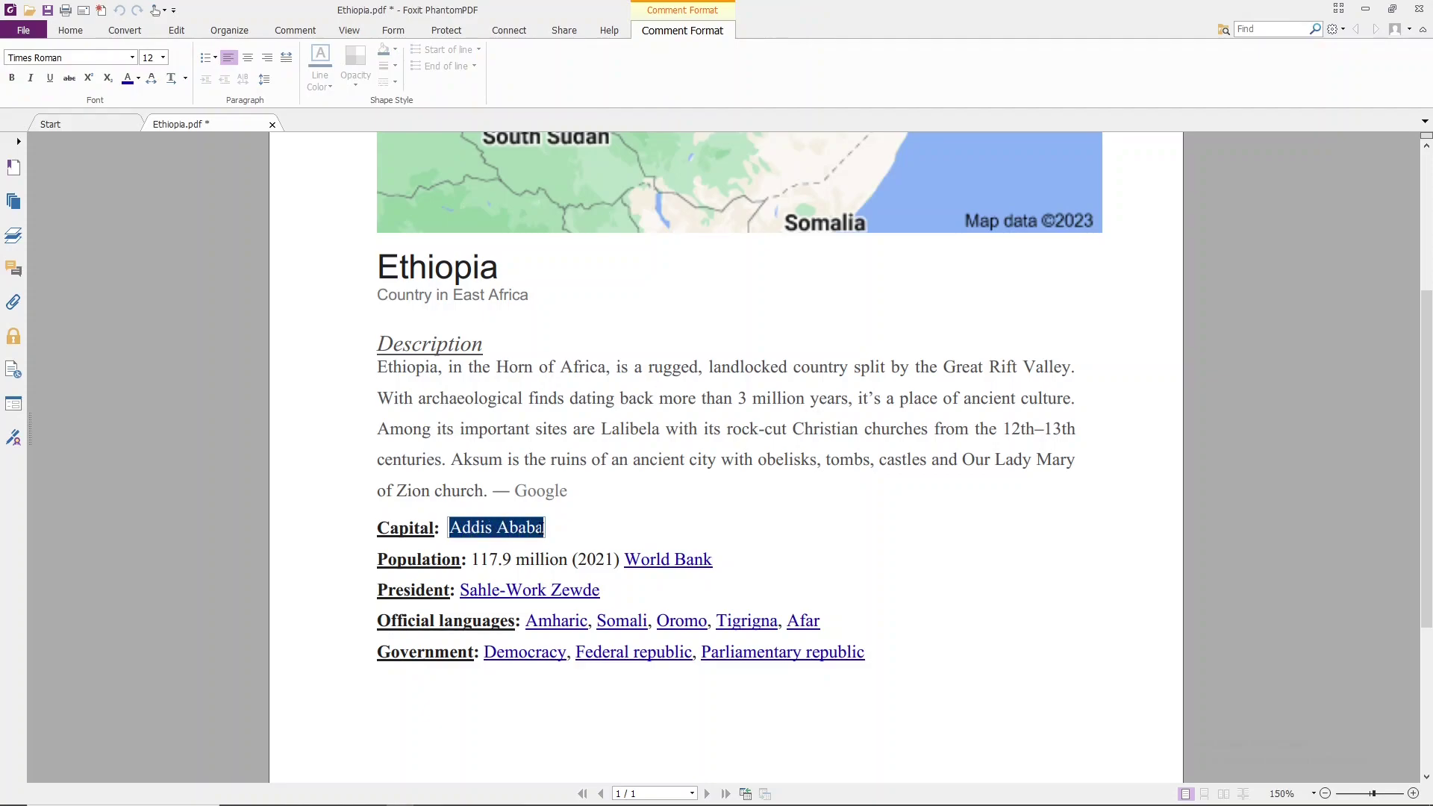
left_click(50, 78)
left_click(163, 58)
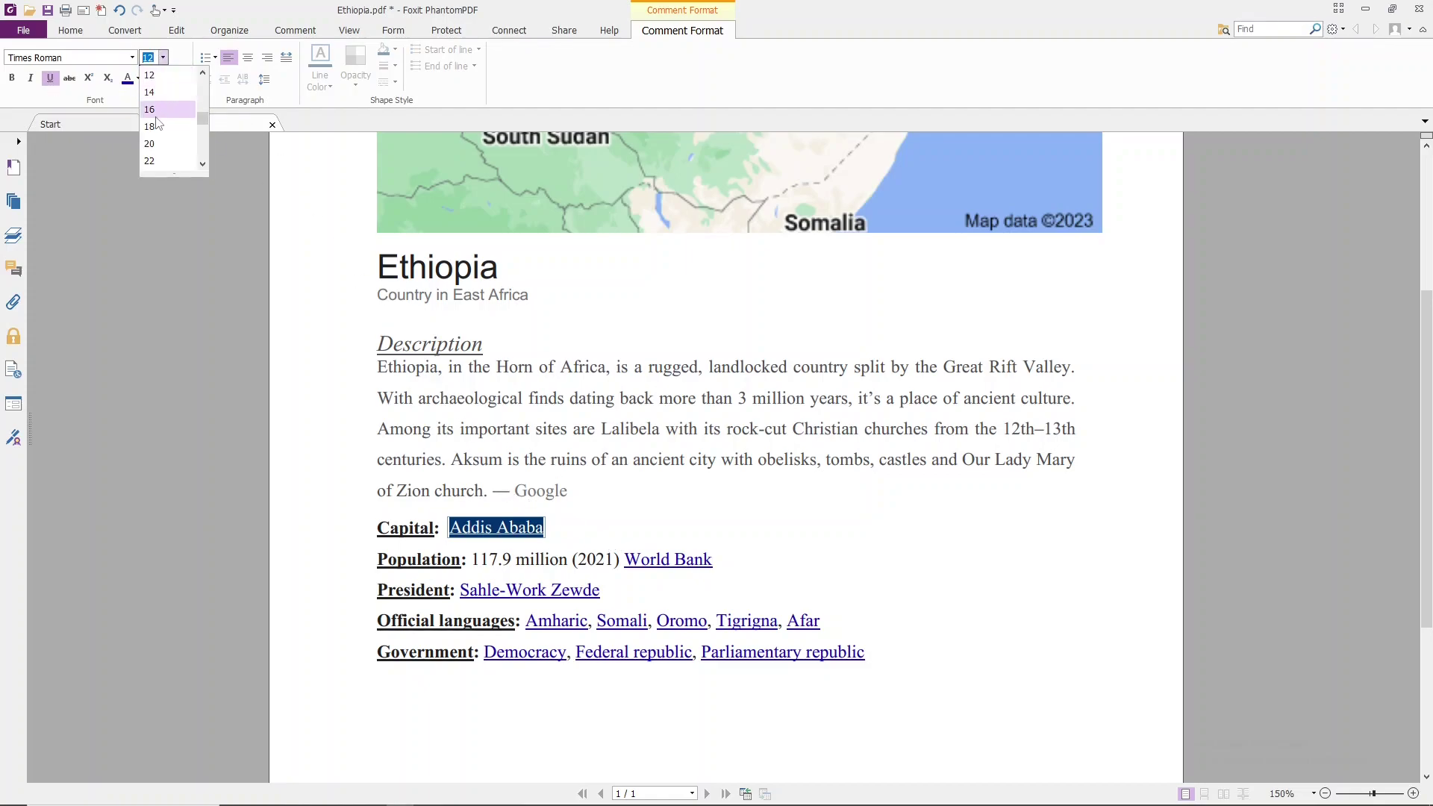
left_click(133, 59)
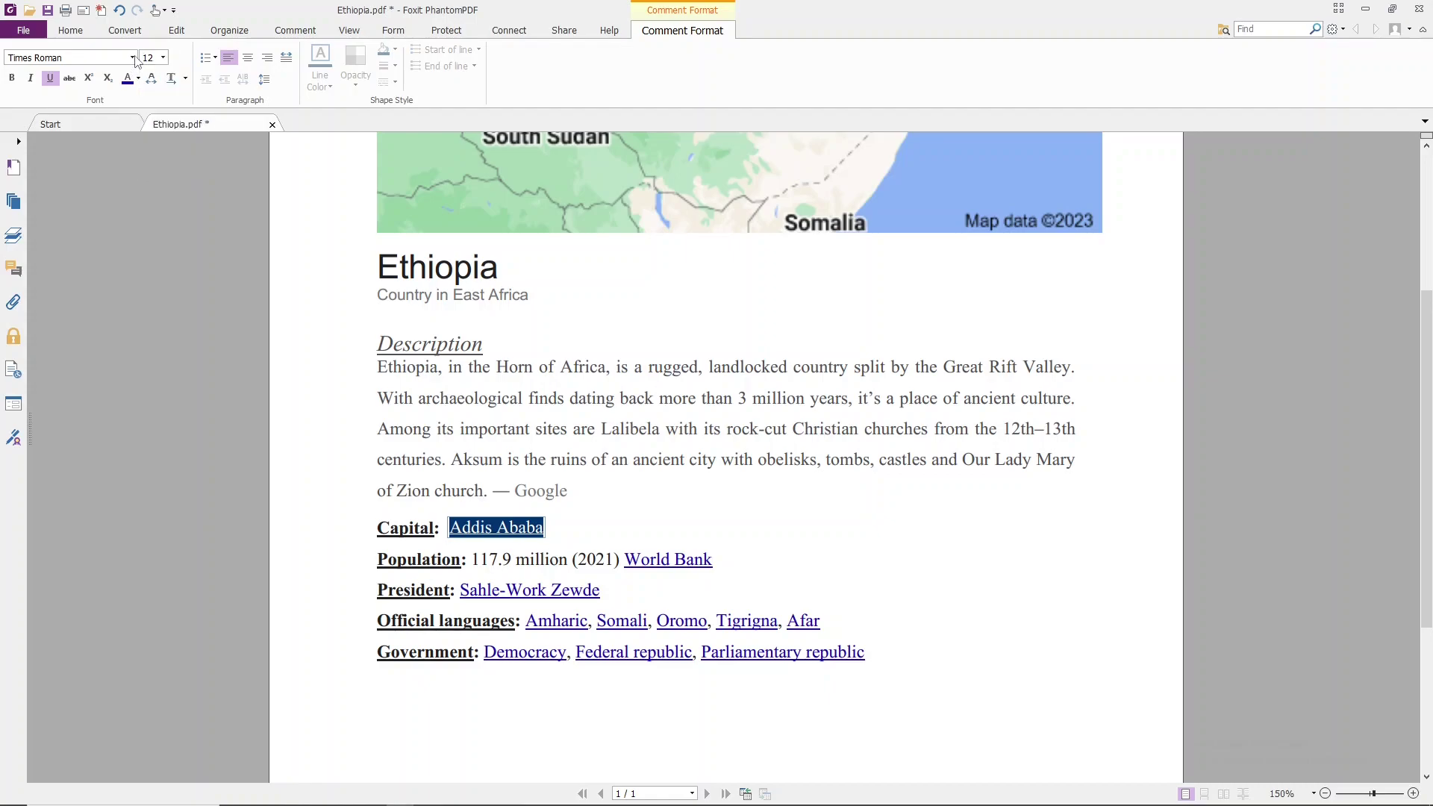
left_click(132, 58)
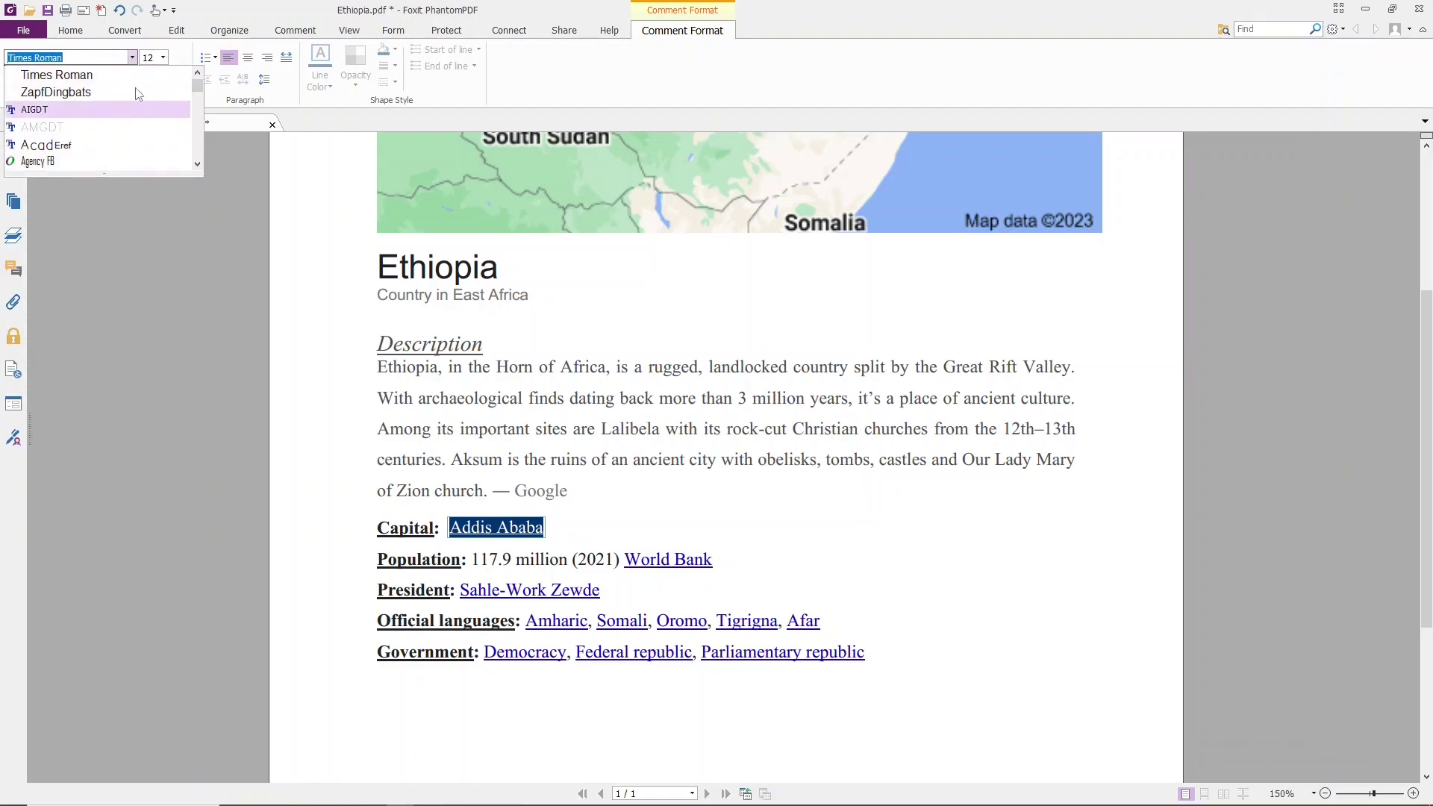
left_click(678, 528)
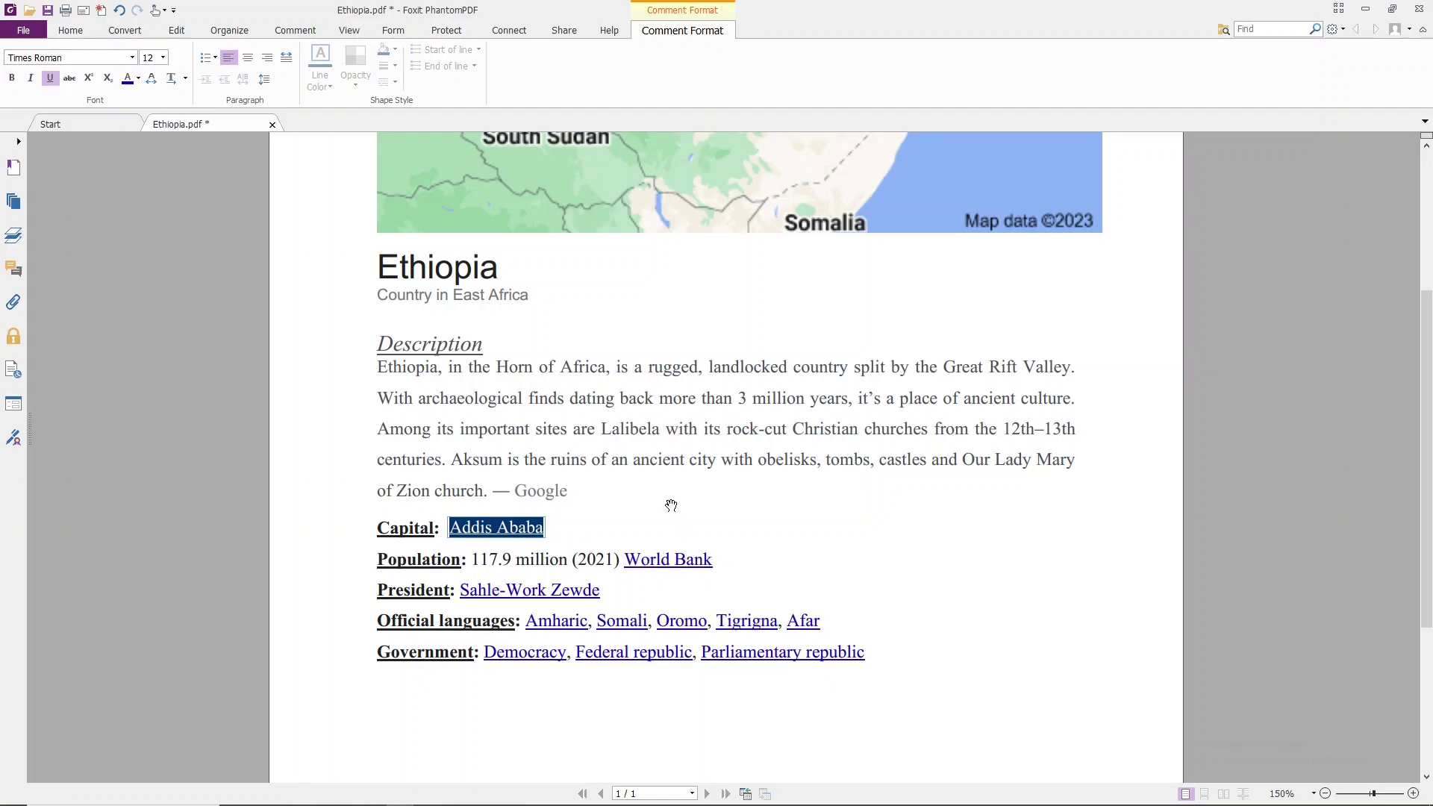
left_click(653, 543)
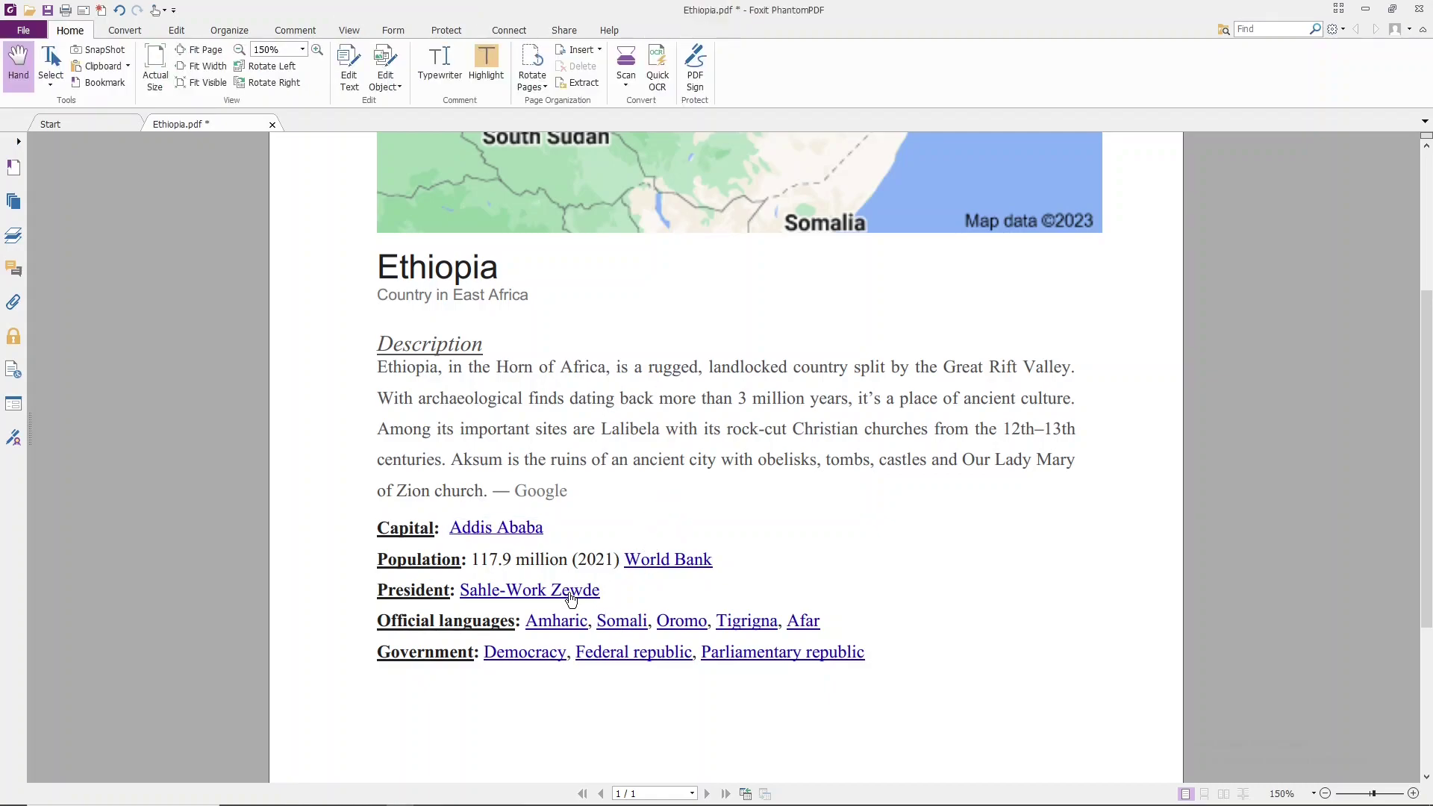
scroll(450, 551, "up", 3, "ctrl")
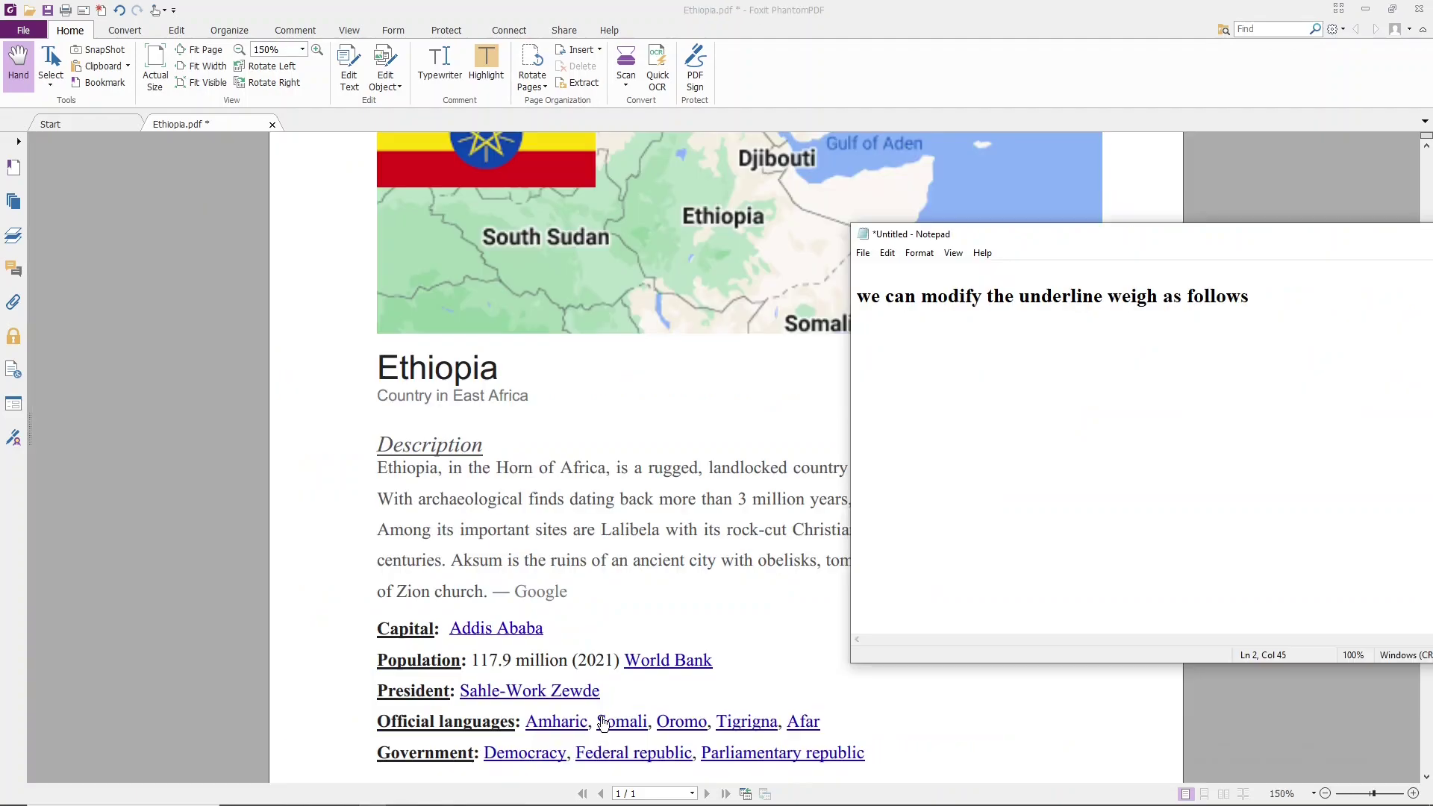
left_click_drag(1267, 308, 864, 314)
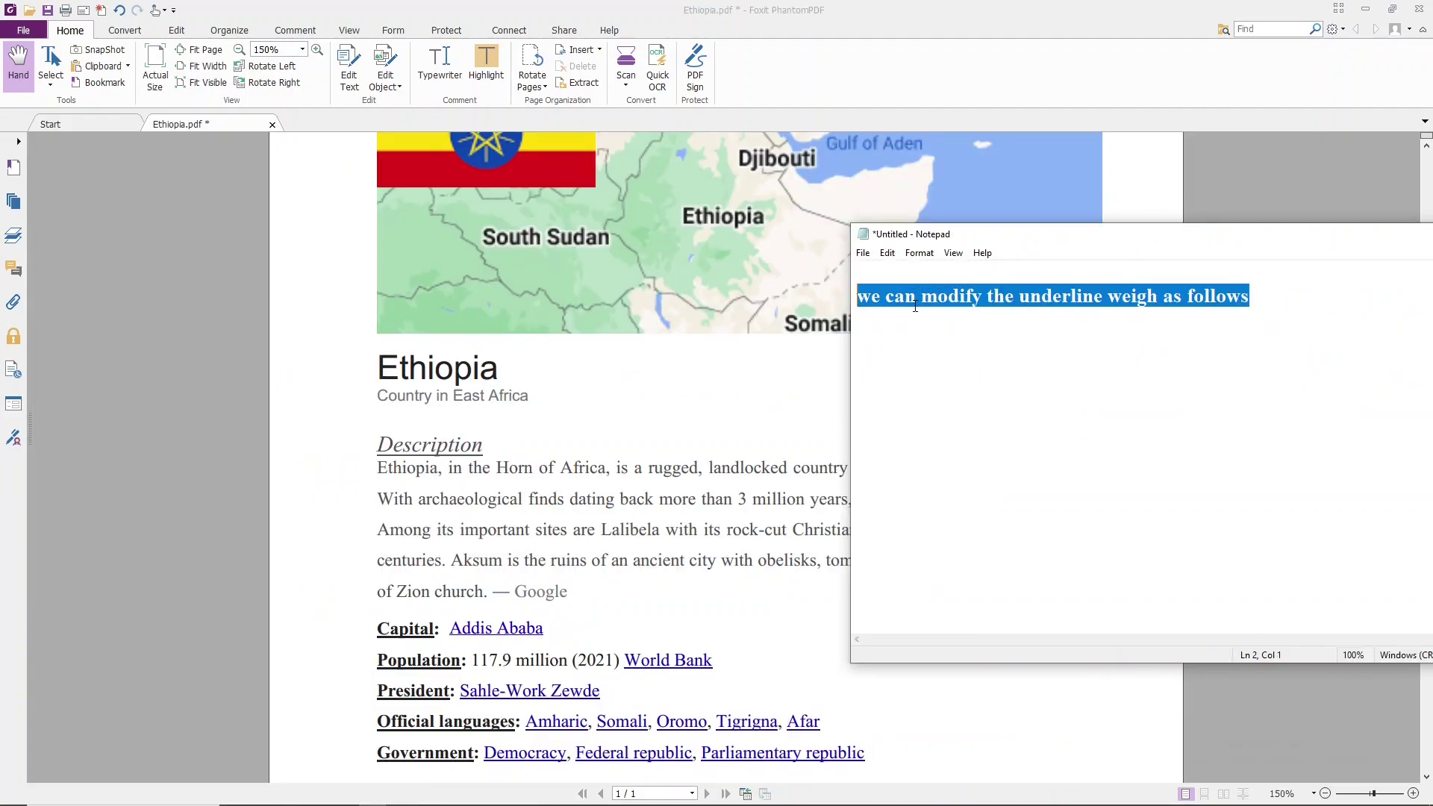
left_click(574, 638)
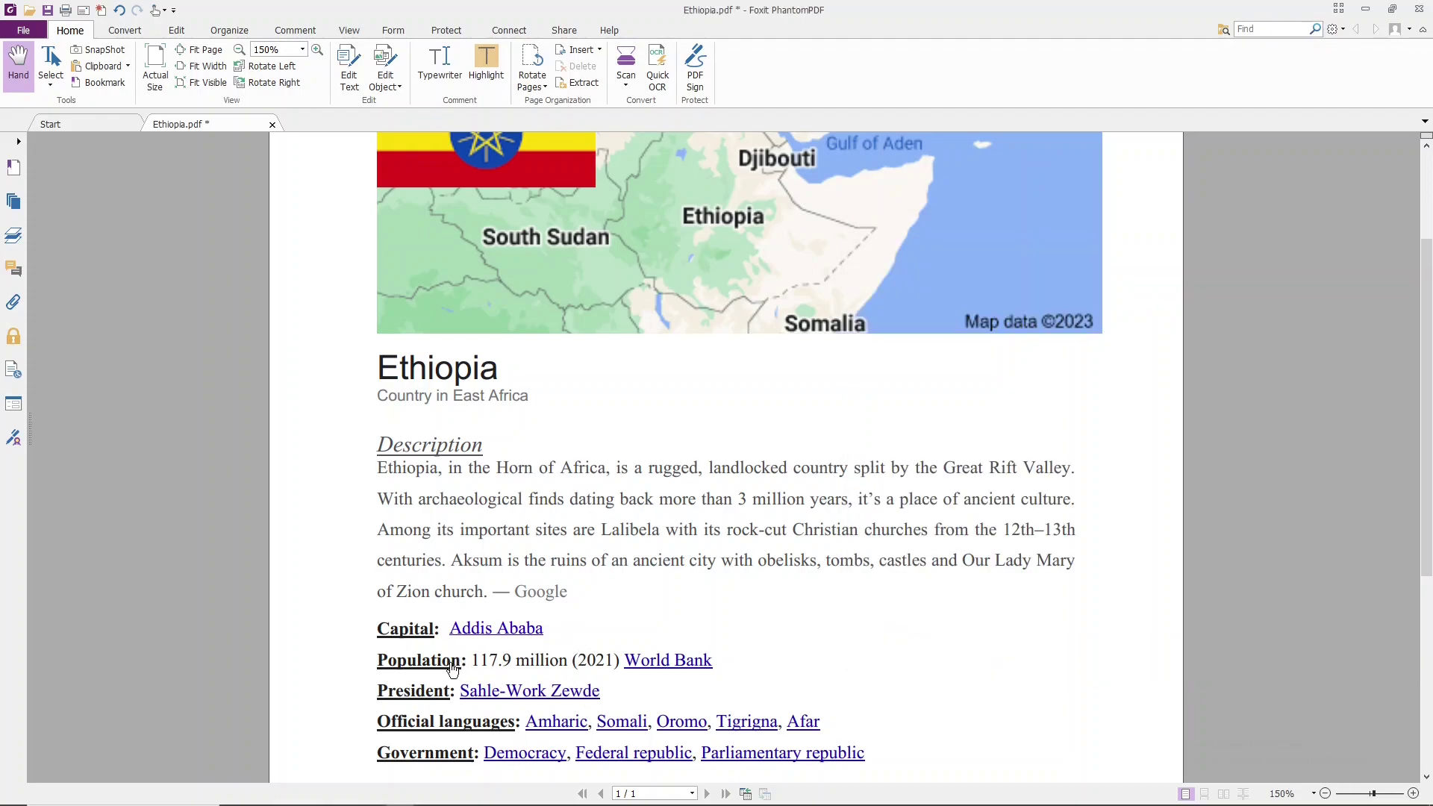
scroll(441, 666, "up", 1, "ctrl")
scroll(441, 666, "up", 2, "ctrl")
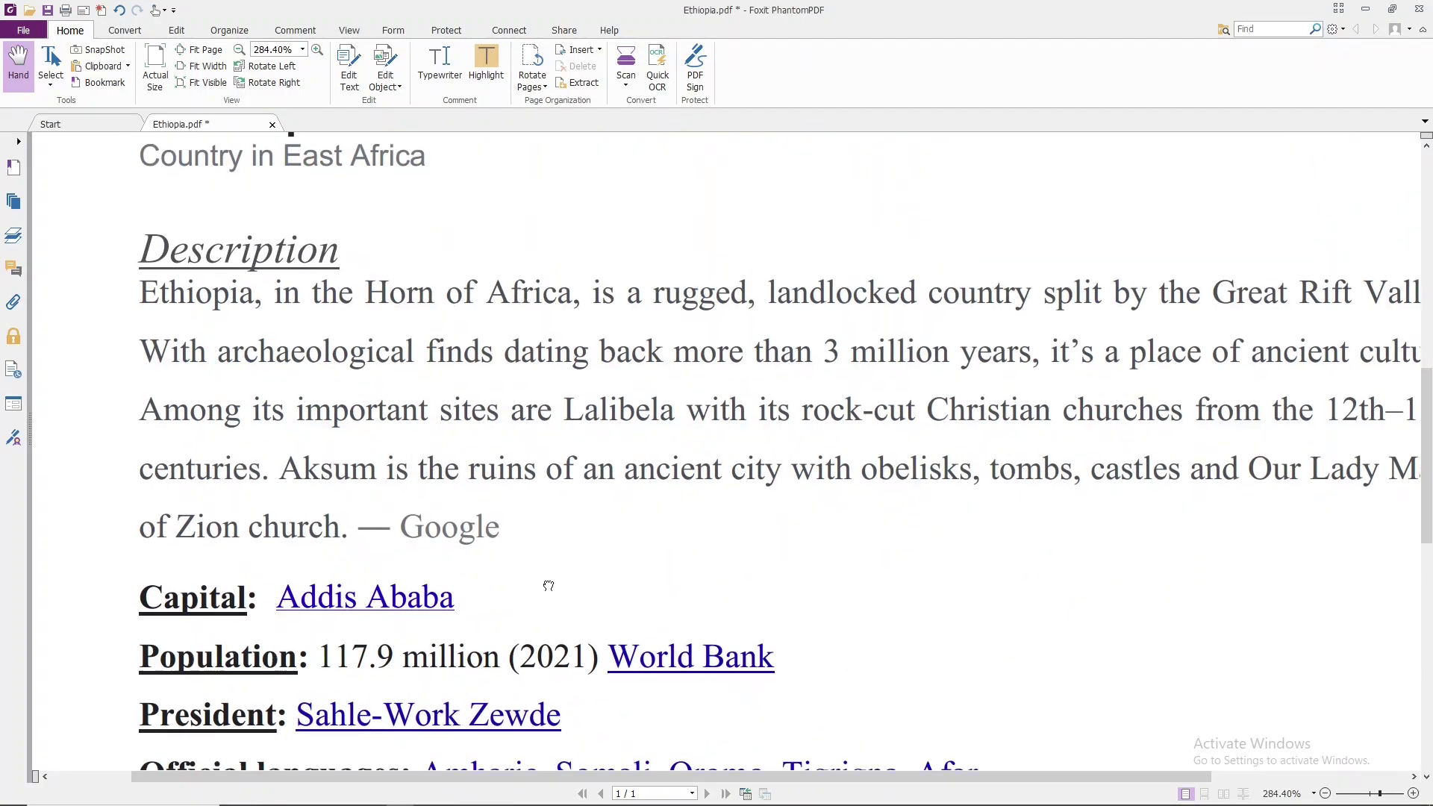
- Toggle the underline off the zoomed 'Addis Ababa' text, leaving it plain indigo, and show the Comment tools
left_click_drag(550, 582, 652, 387)
scroll(652, 387, "down", 1)
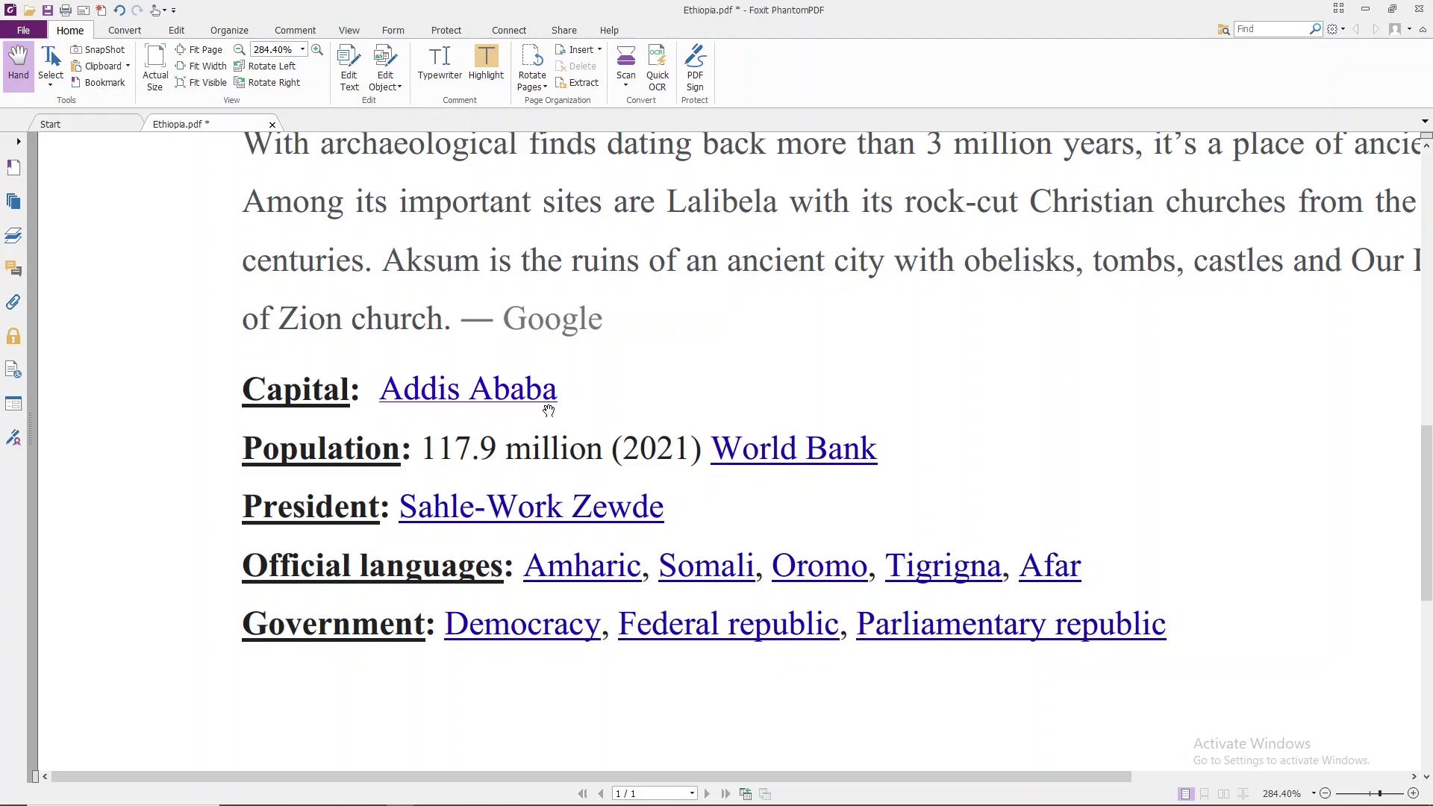
double_click(456, 395)
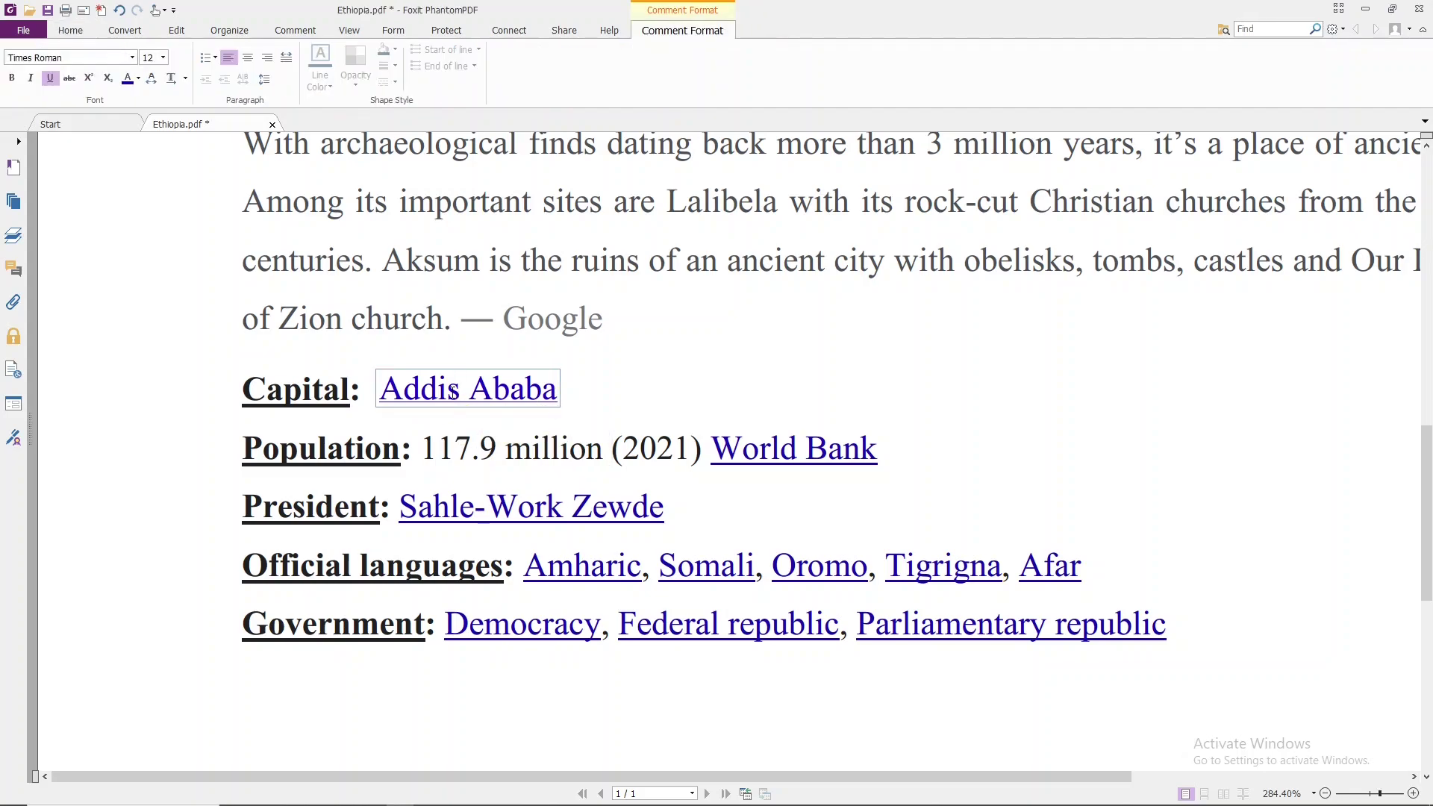
left_click_drag(391, 389, 558, 389)
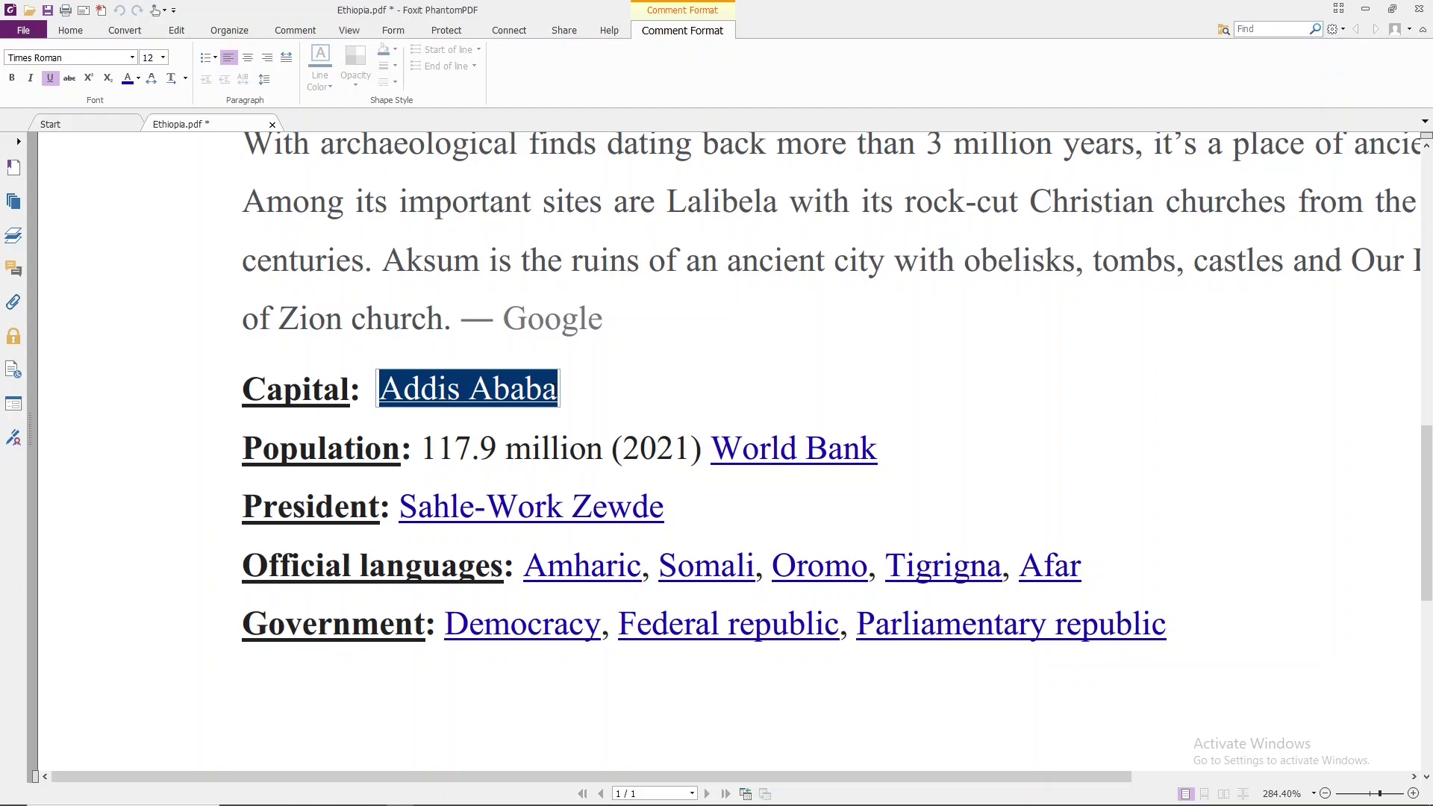
left_click(51, 79)
left_click(642, 384)
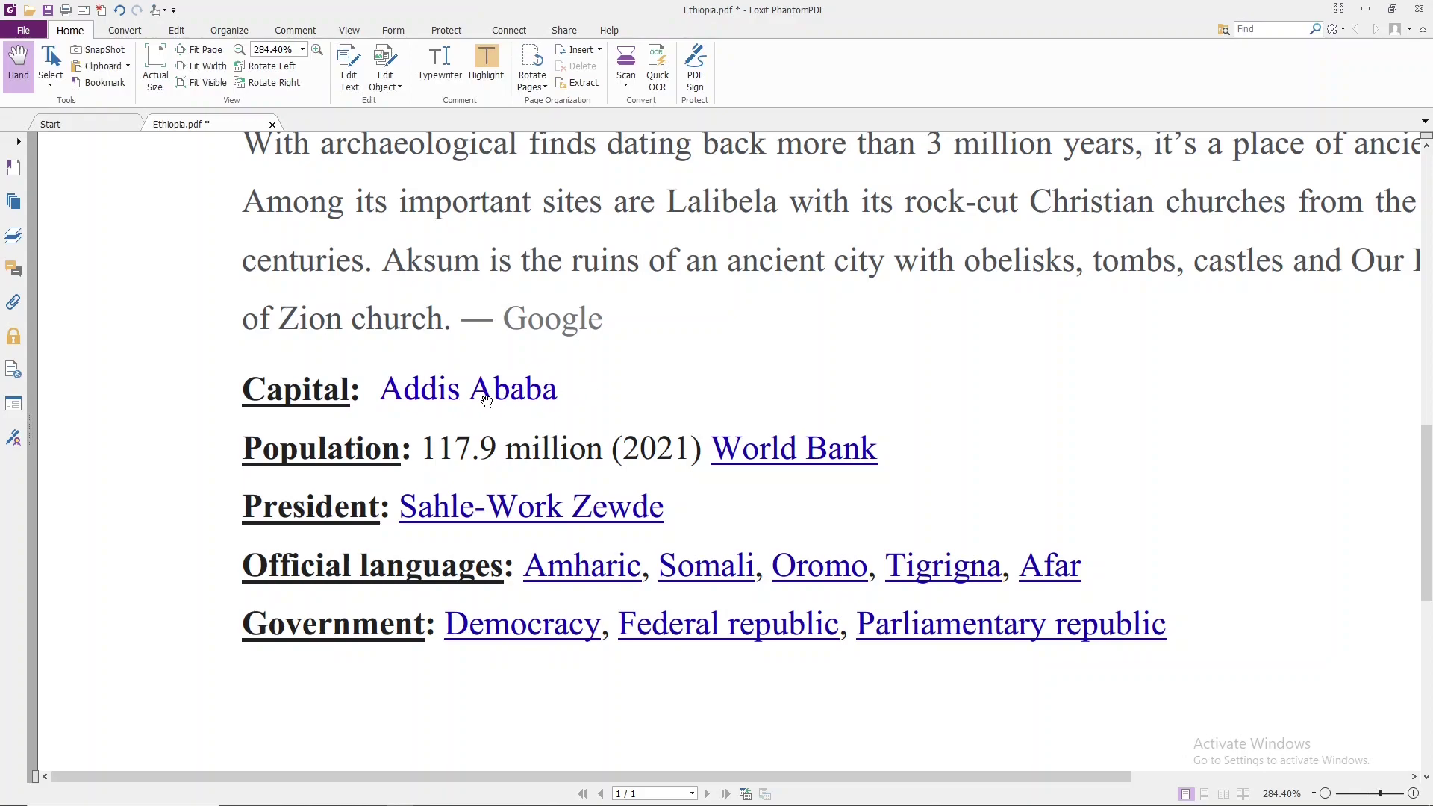
left_click(296, 30)
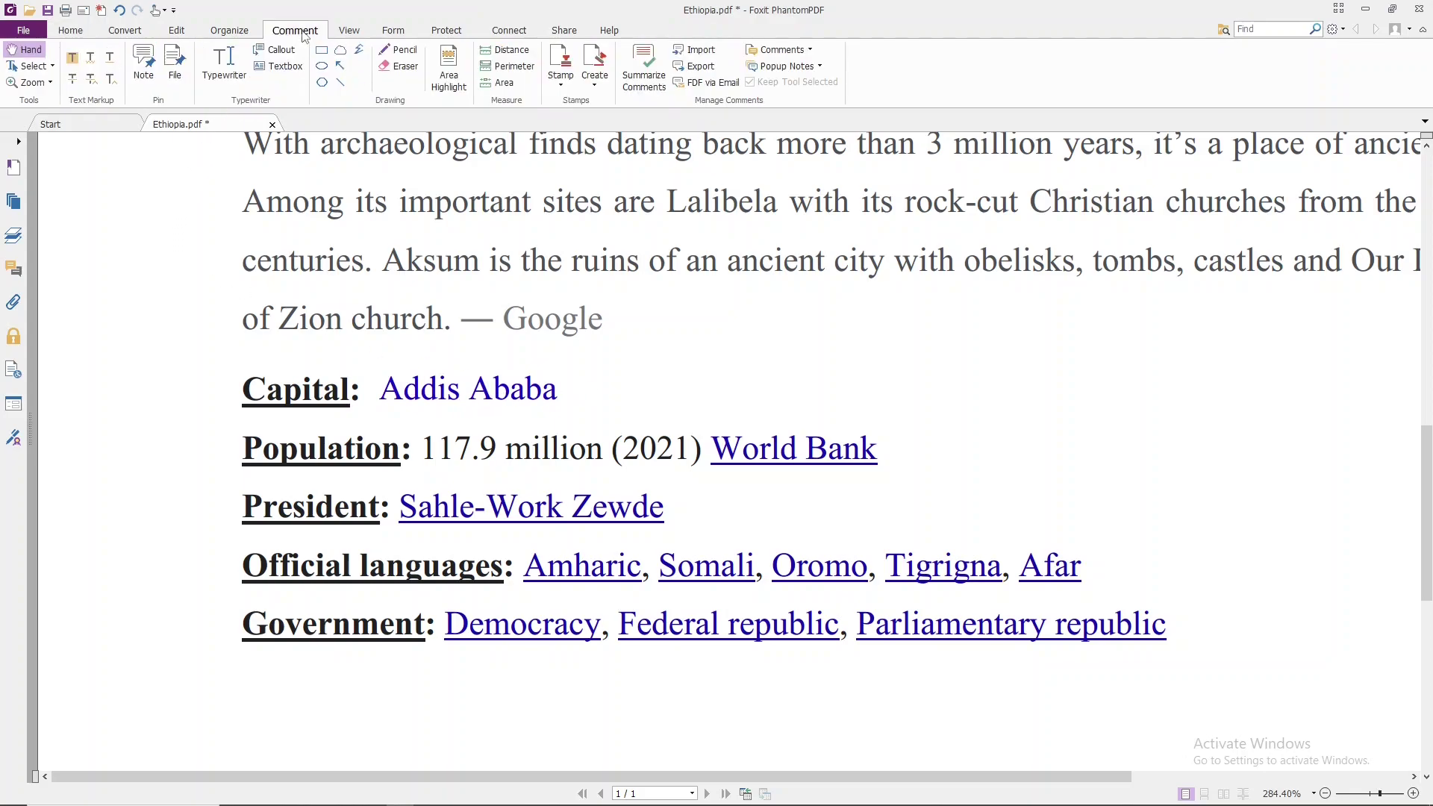
- Draw a straight red line beneath 'Addis Ababa', then switch to the Notepad notes
left_click(341, 83)
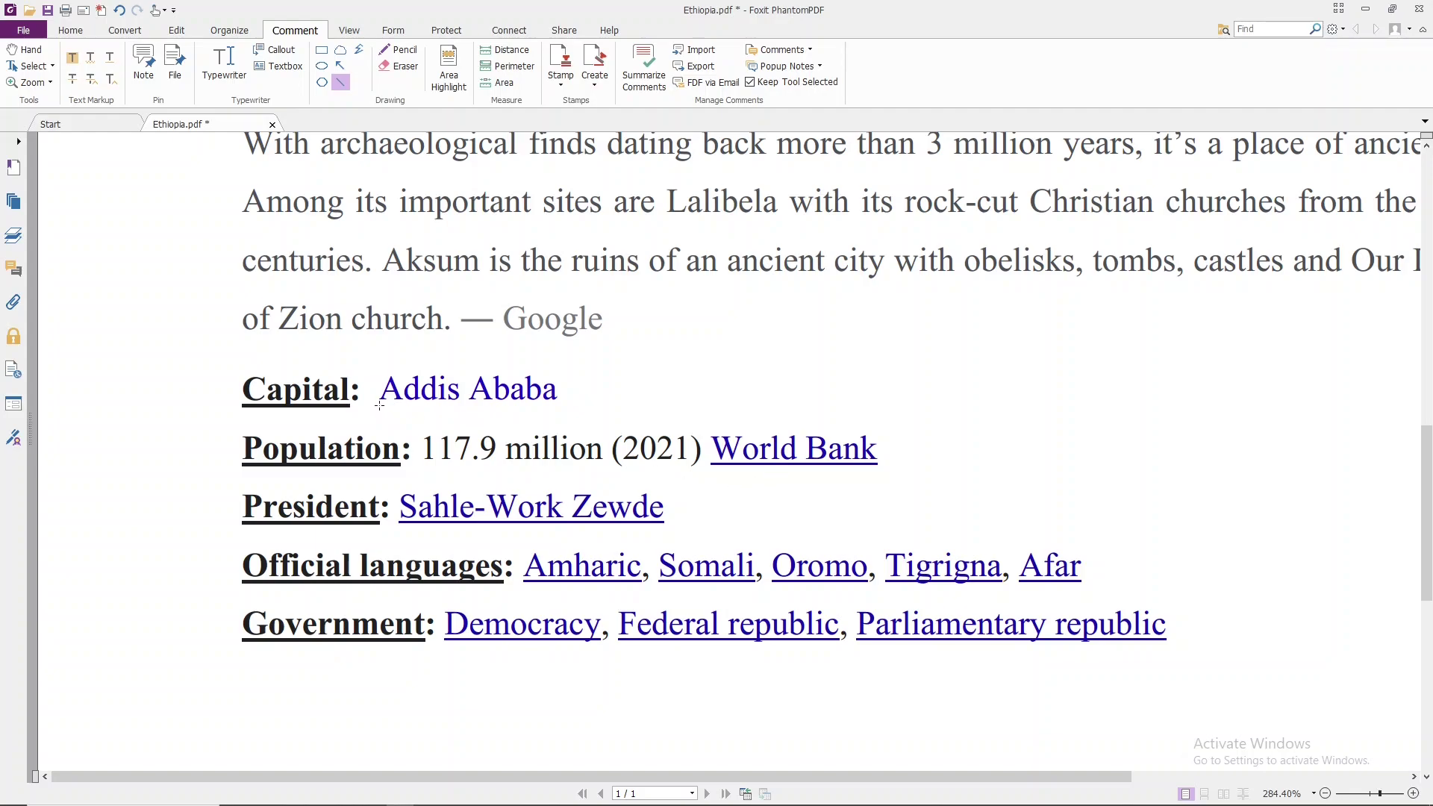
left_click_drag(380, 405, 555, 404)
left_click(554, 403)
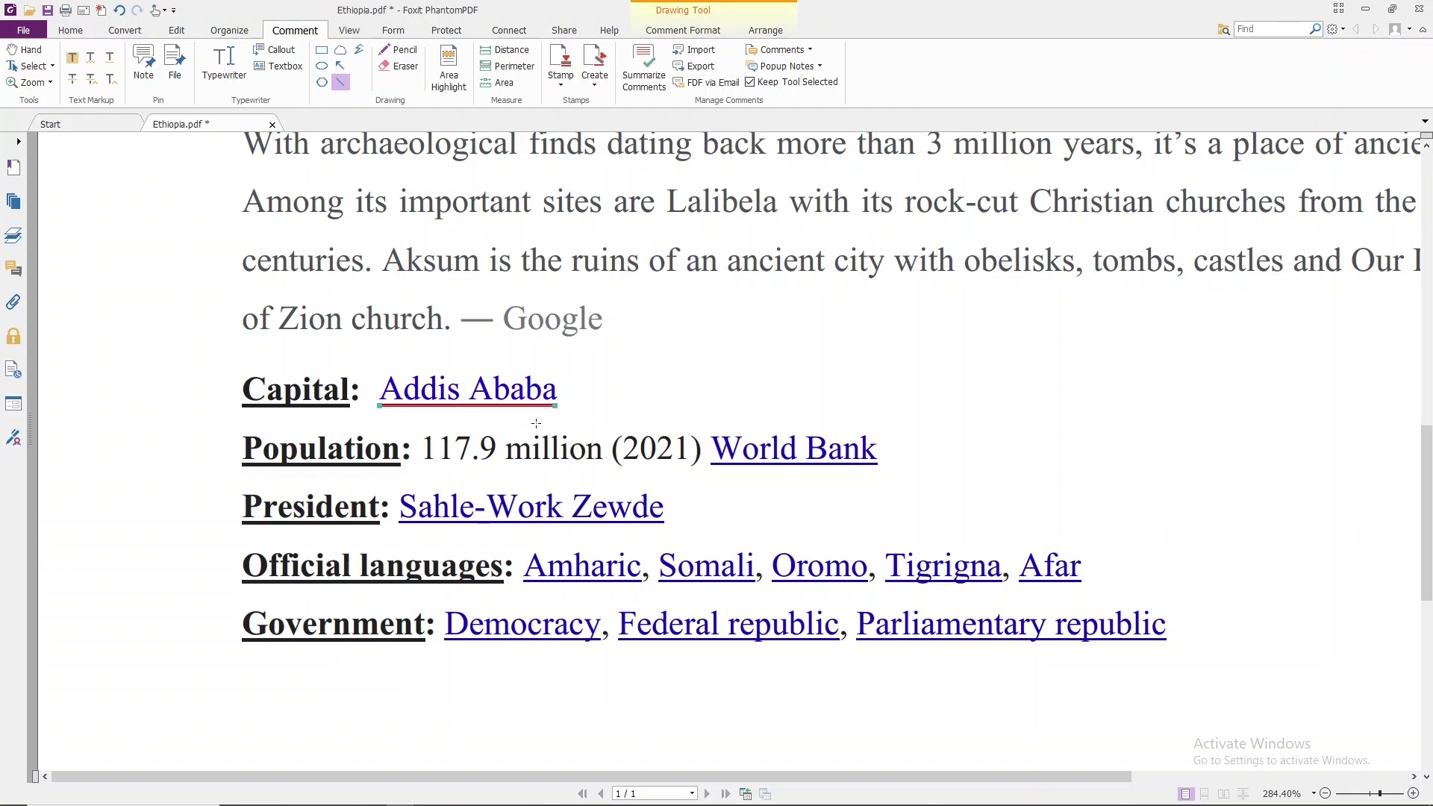
key("Escape")
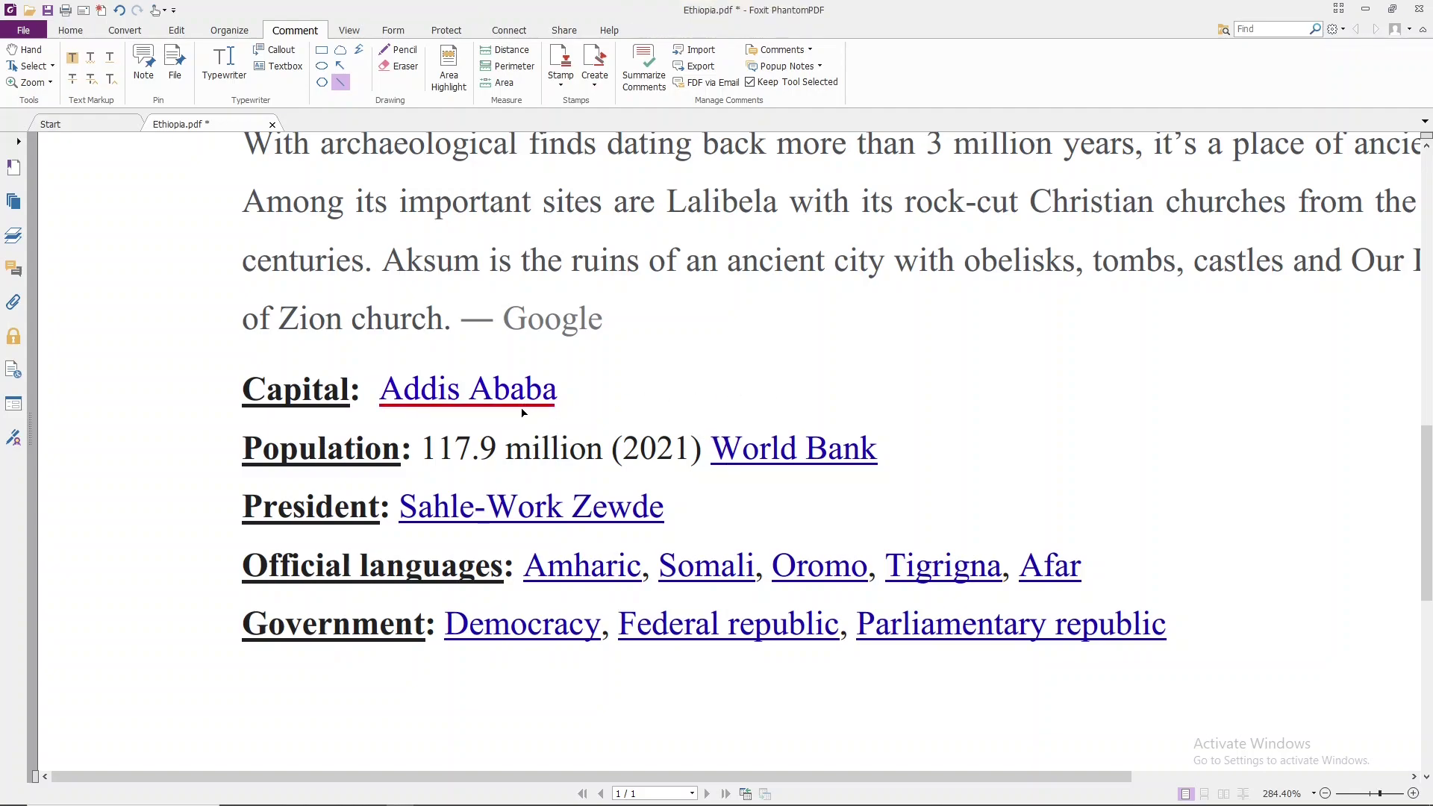
key("alt+Tab")
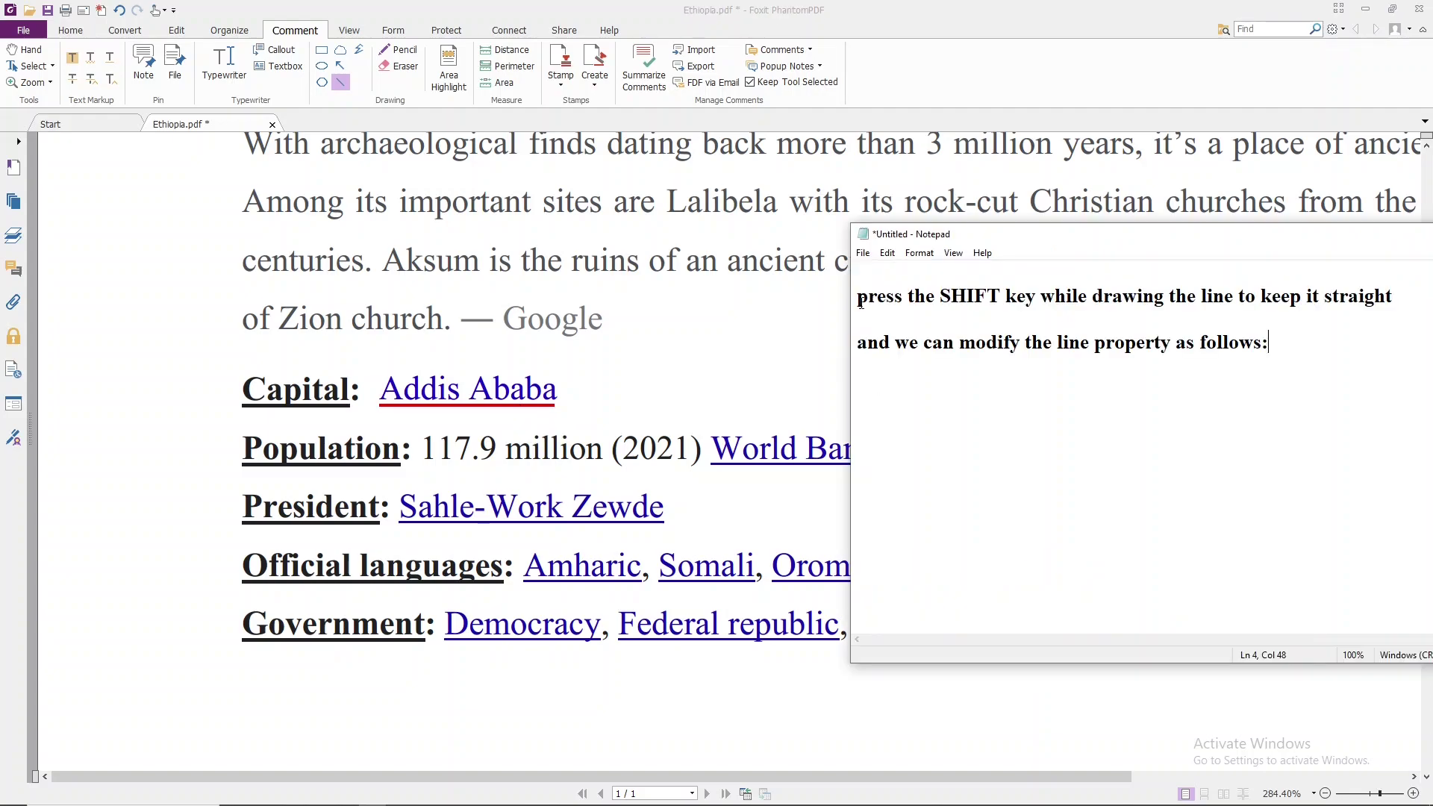
- Highlight the tips on straight lines and line properties, then return to the PDF with the Hand tool
left_click_drag(857, 296, 1390, 307)
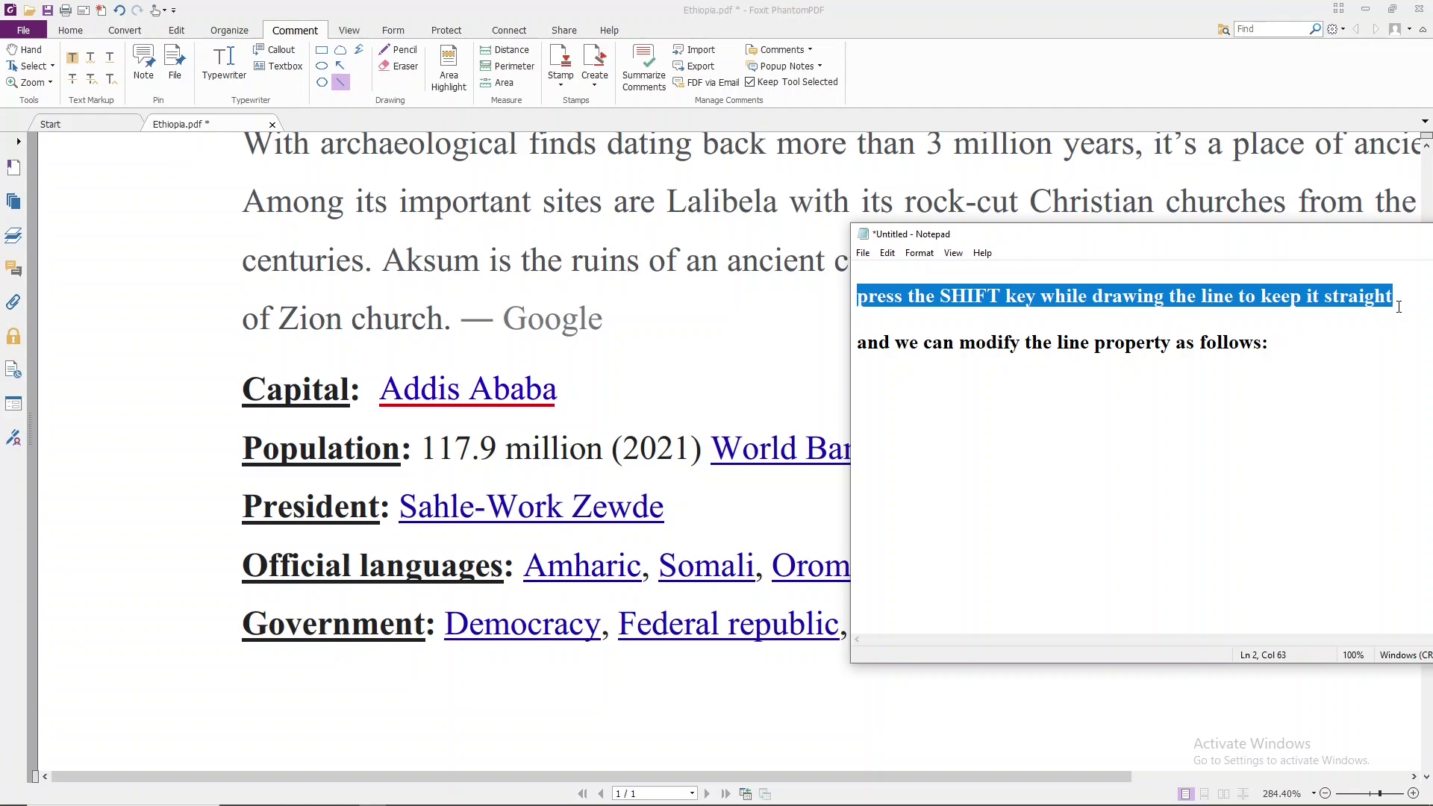
left_click(905, 349)
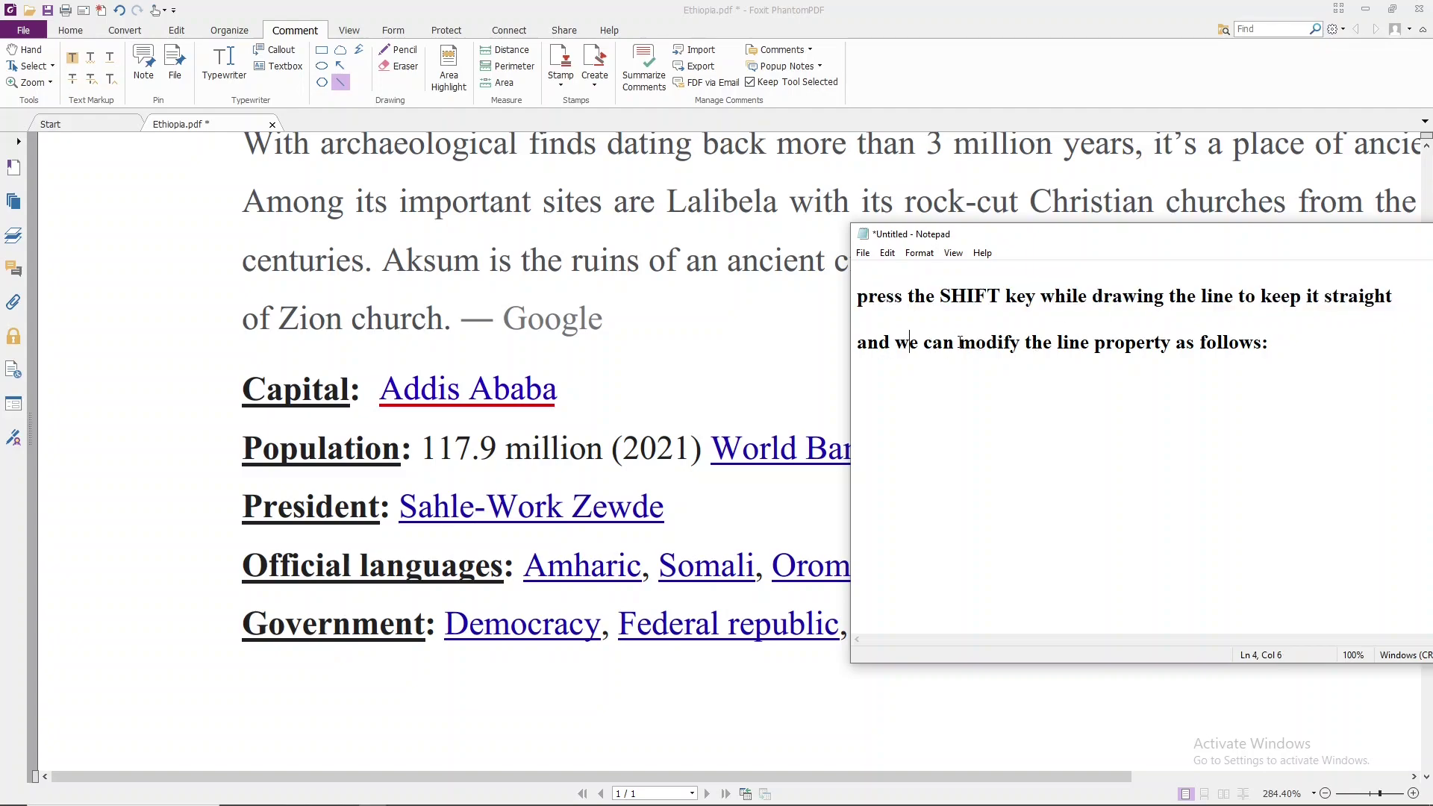
left_click_drag(896, 343, 1270, 345)
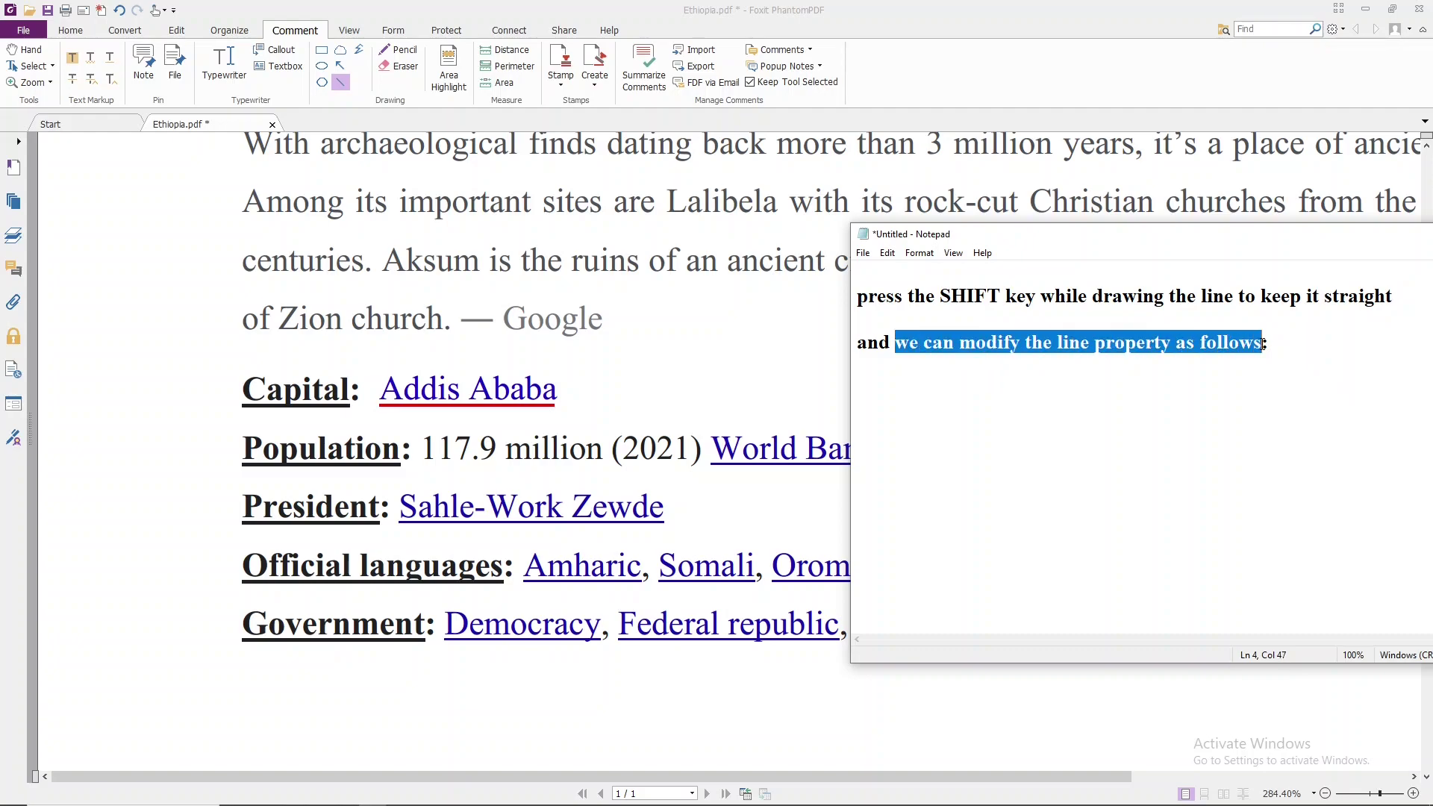
left_click(657, 340)
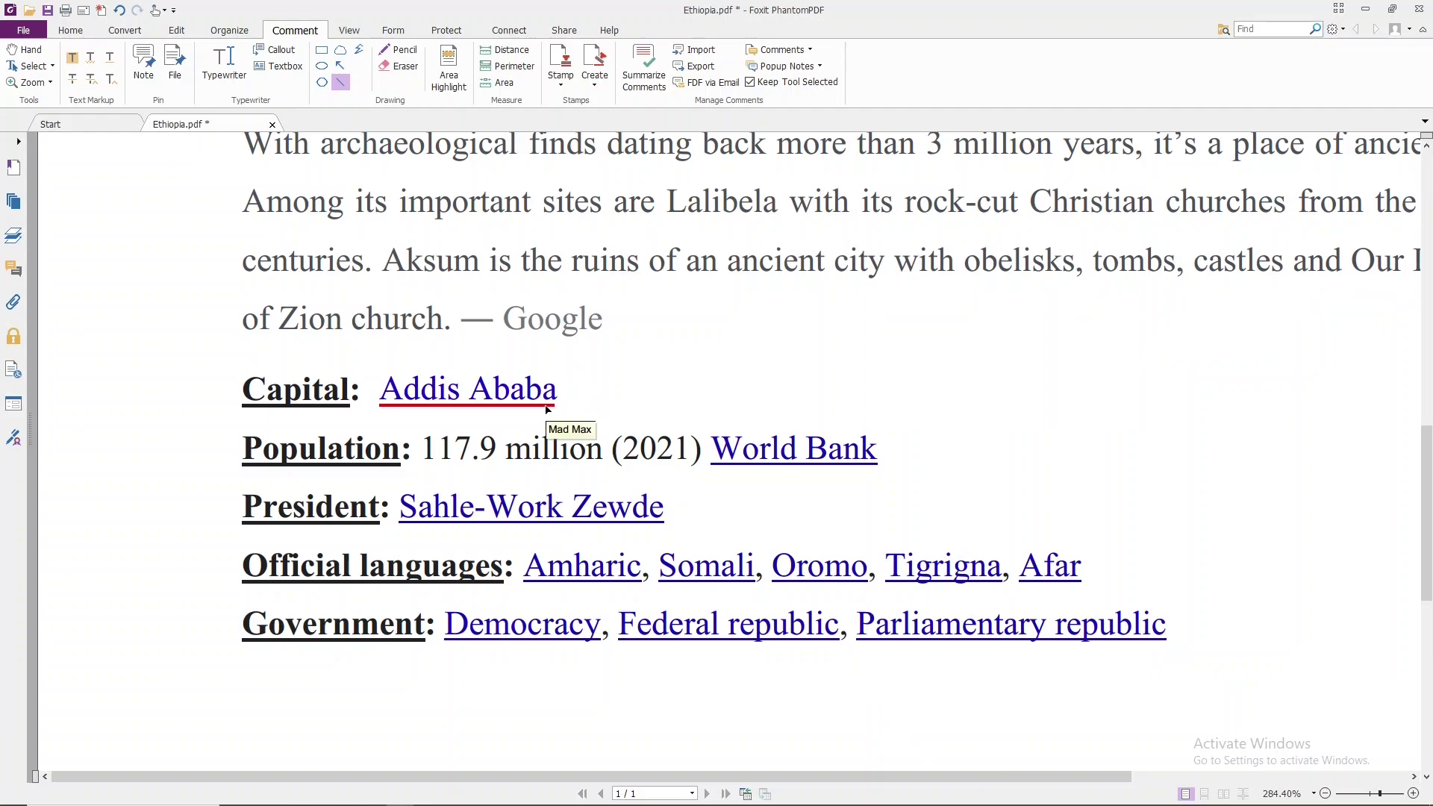
key("Escape")
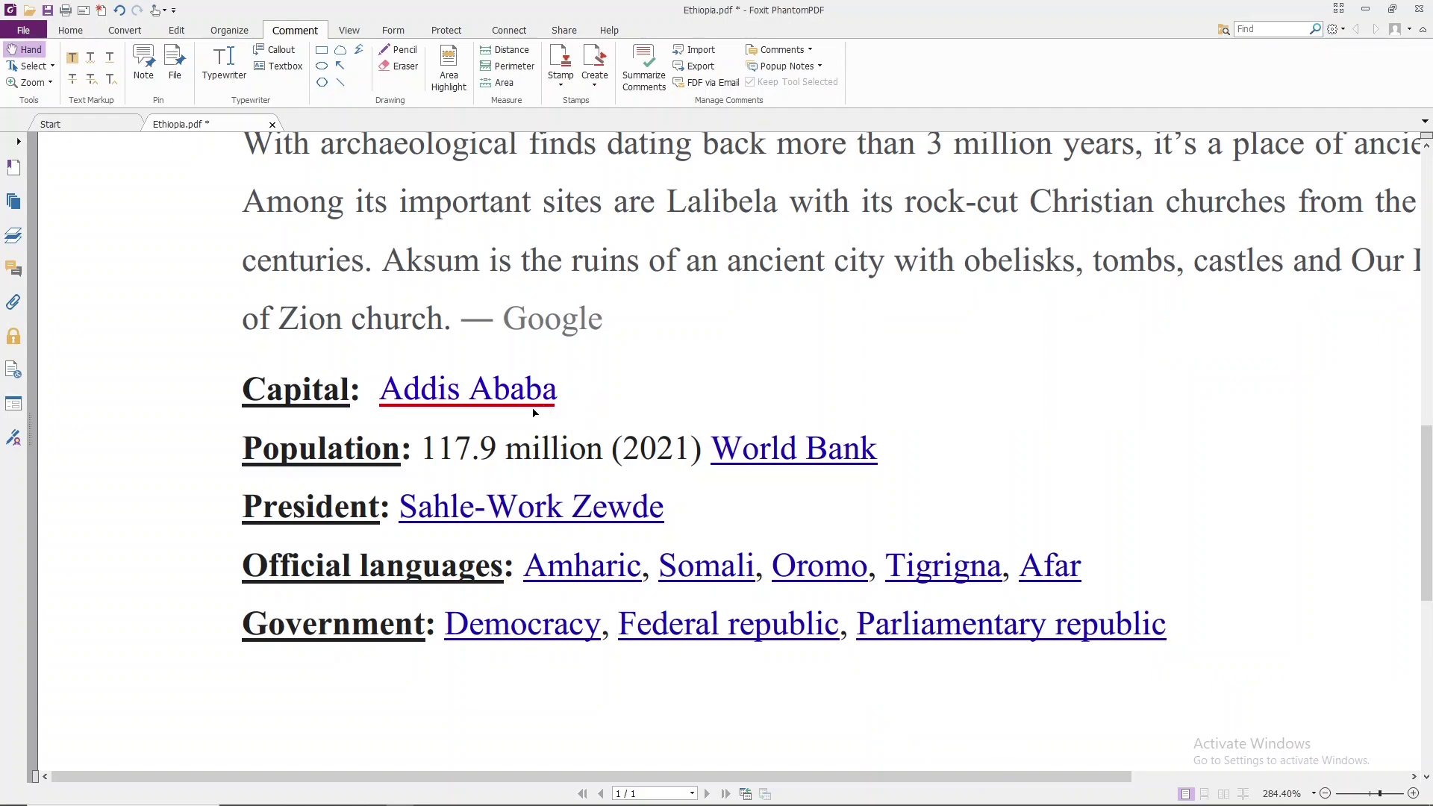
- Select the Addis Ababa underline and highlight the notes on Esc, the line command, and right-clicking
left_click(535, 407)
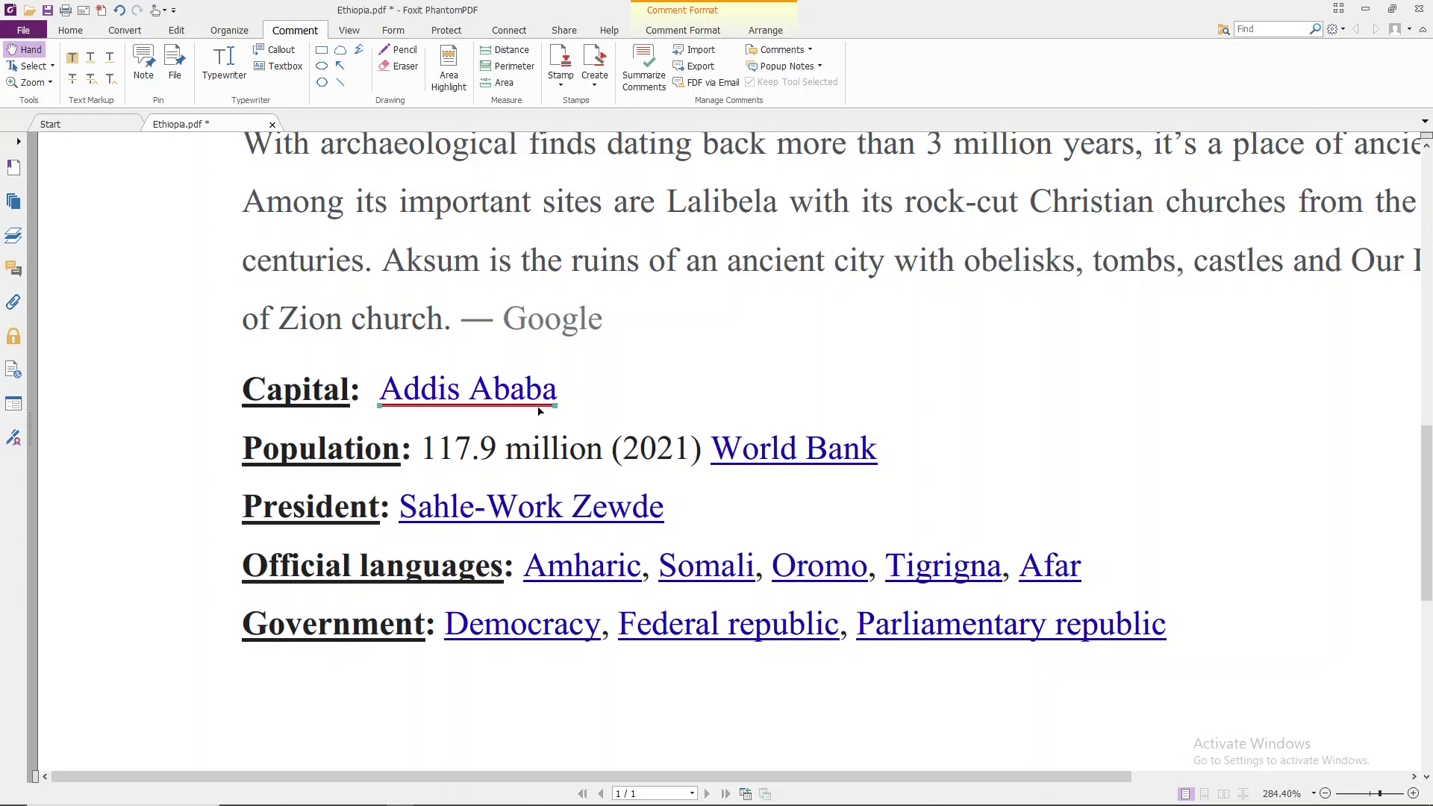
key("alt+Tab")
left_click_drag(1327, 295, 837, 293)
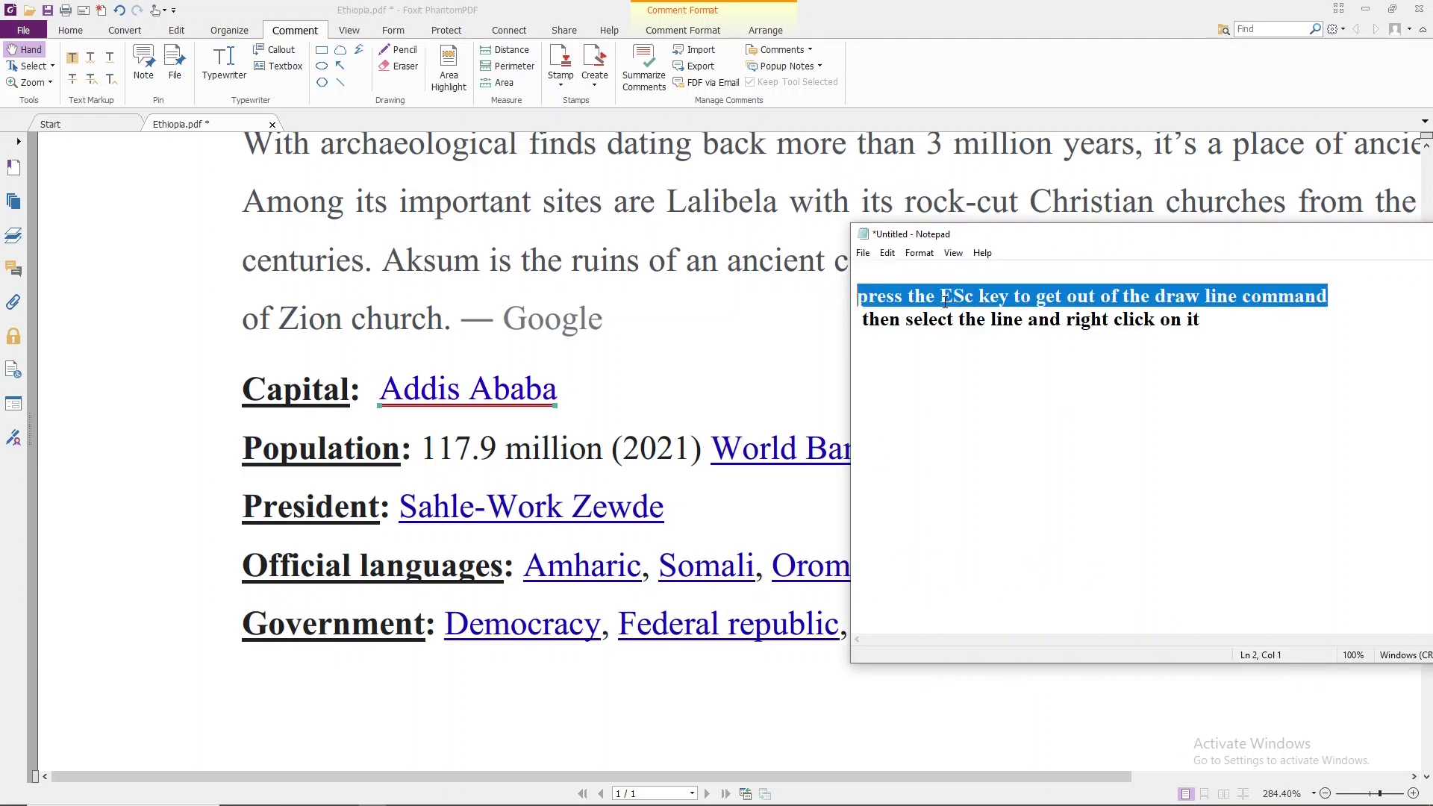
left_click_drag(940, 297, 1118, 296)
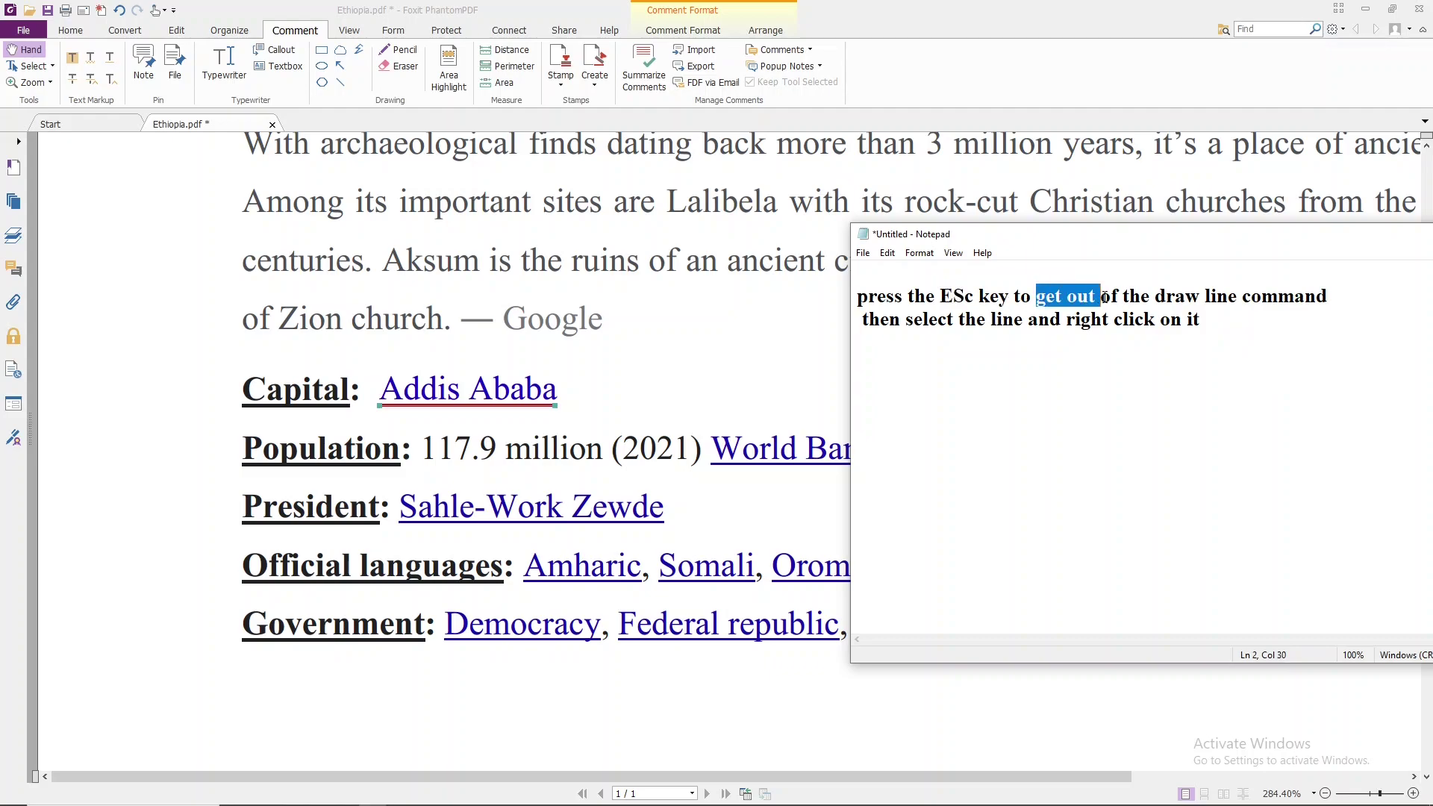
left_click_drag(1155, 297, 1333, 300)
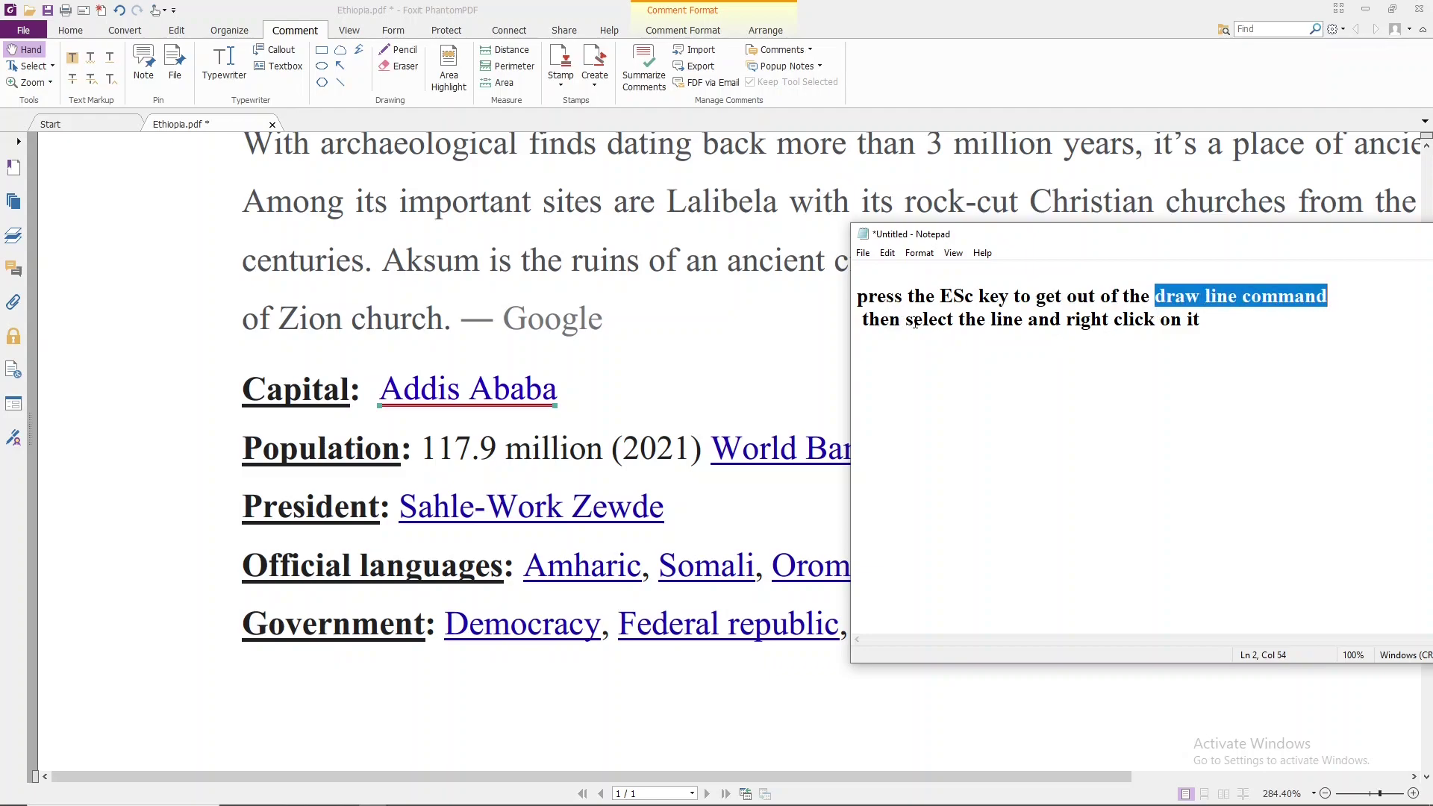
left_click_drag(862, 319, 1024, 320)
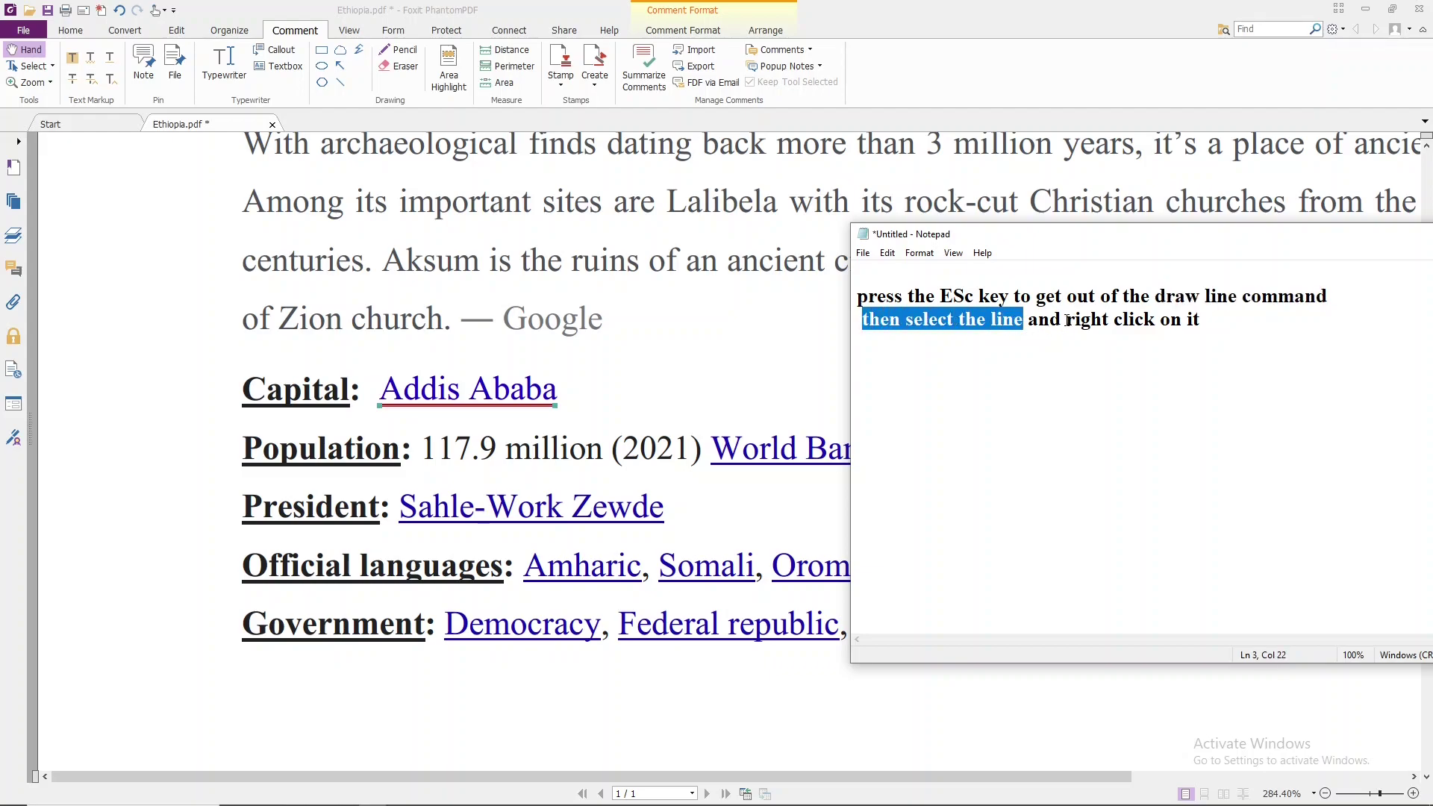
left_click_drag(1067, 321, 1203, 322)
- Hide Notepad, reselect the red underline and open its right-click menu
left_click_drag(1260, 255, 1060, 260)
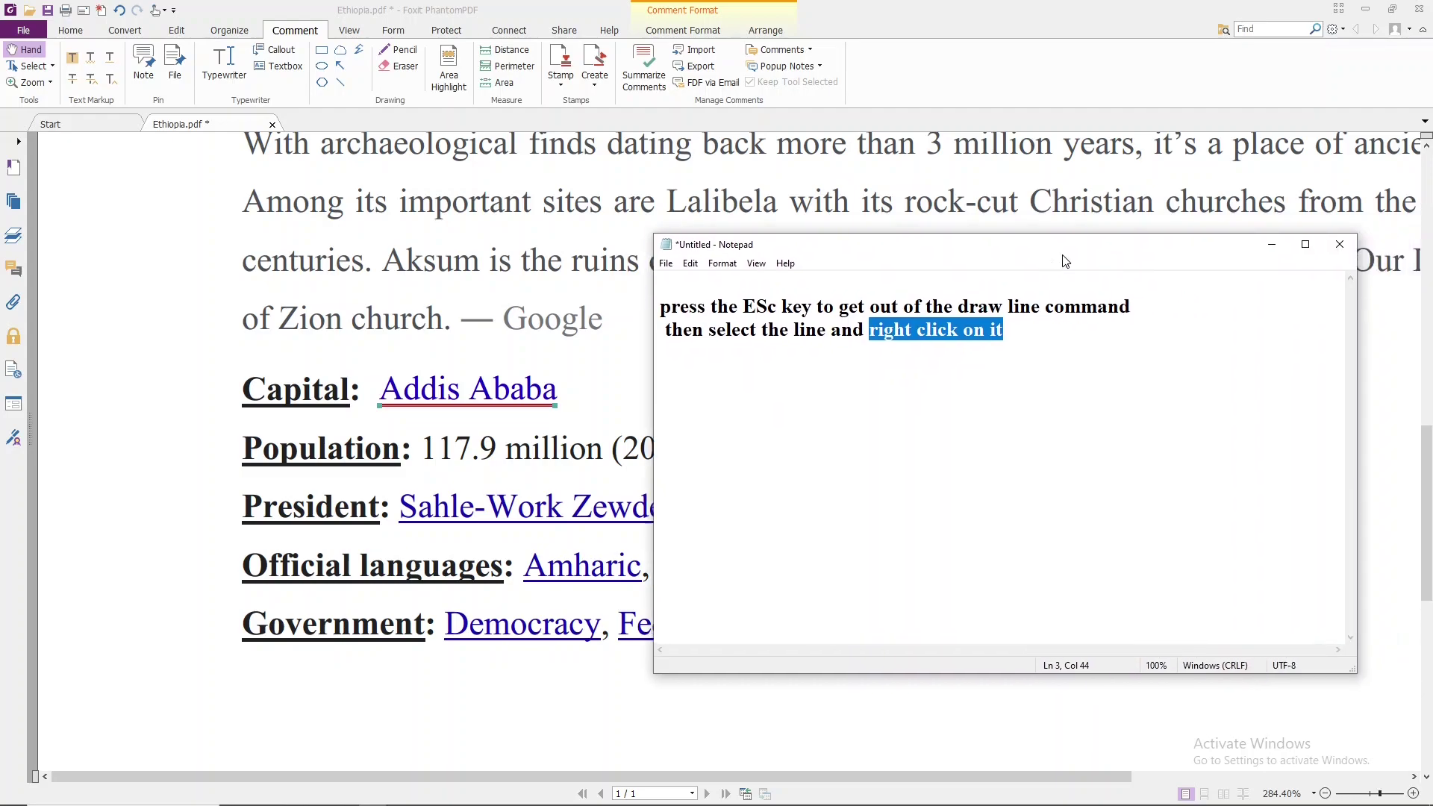
left_click(1276, 241)
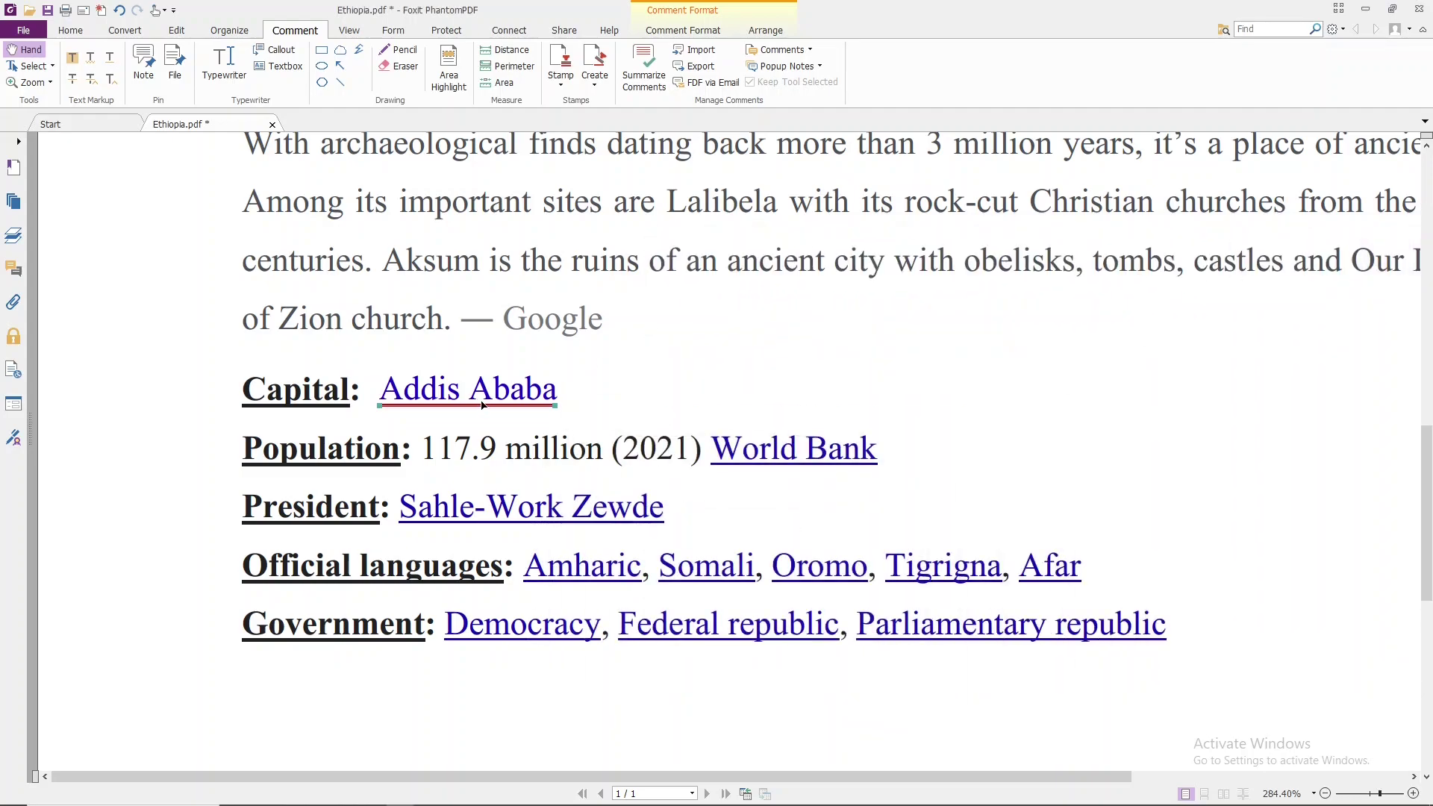
left_click(513, 422)
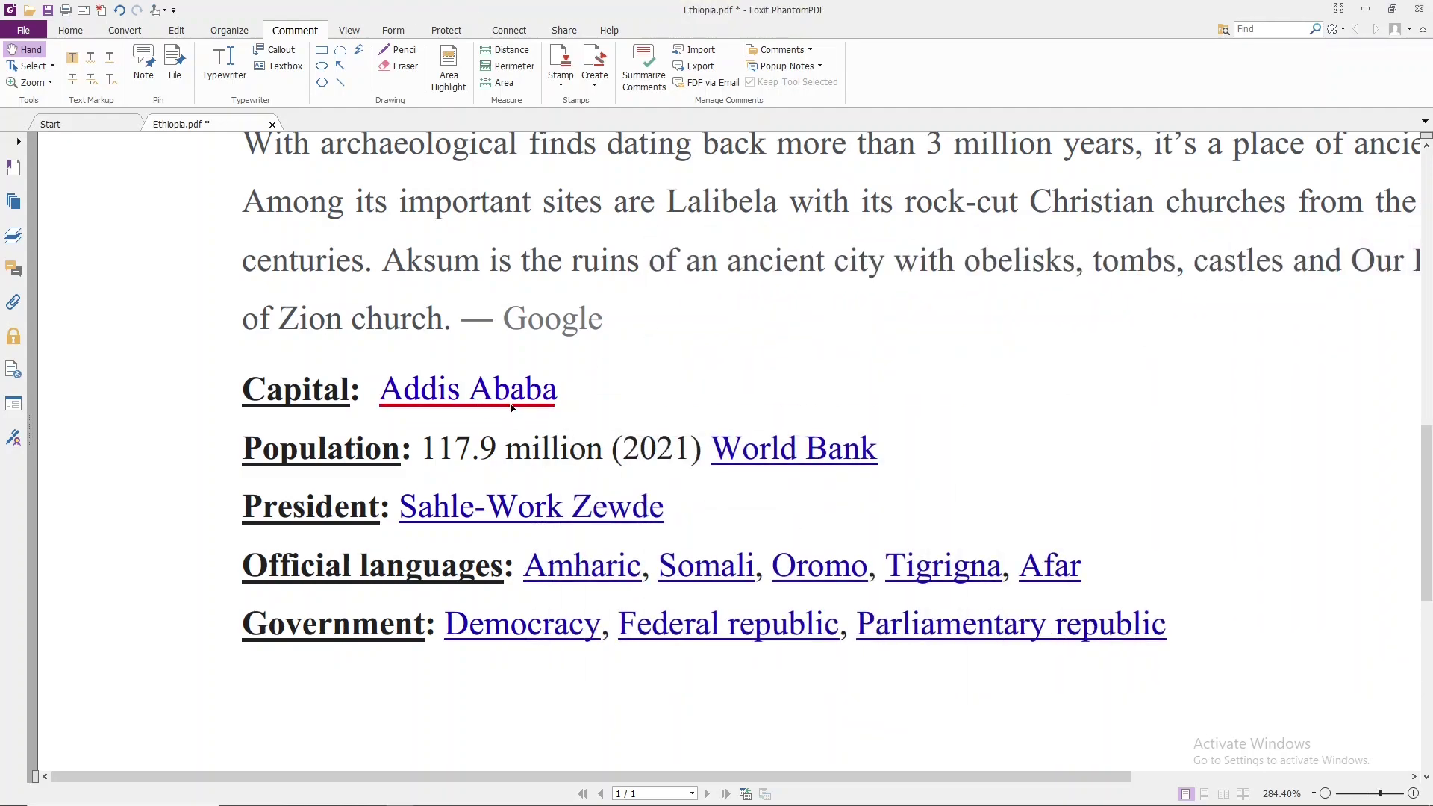
left_click(512, 406)
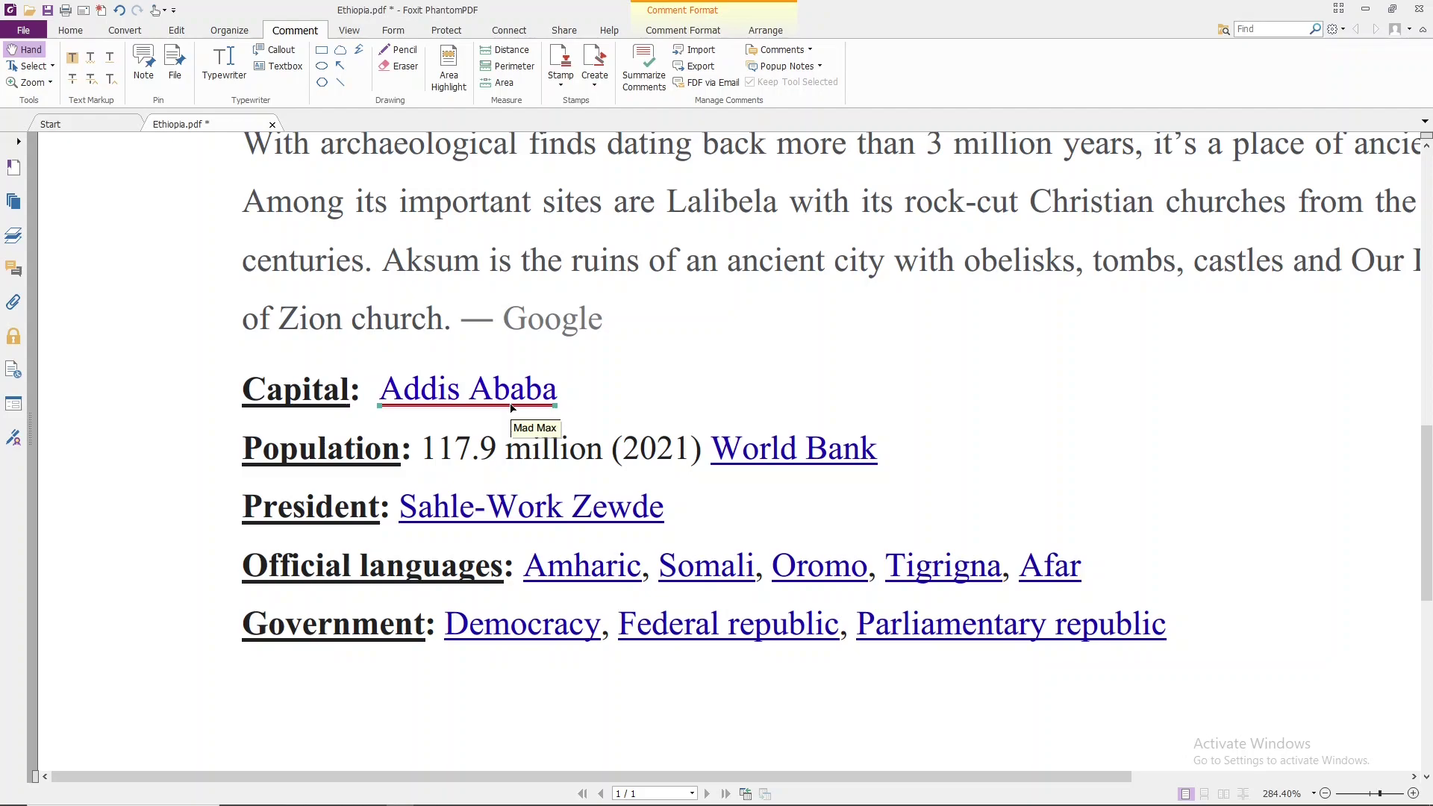
right_click(512, 408)
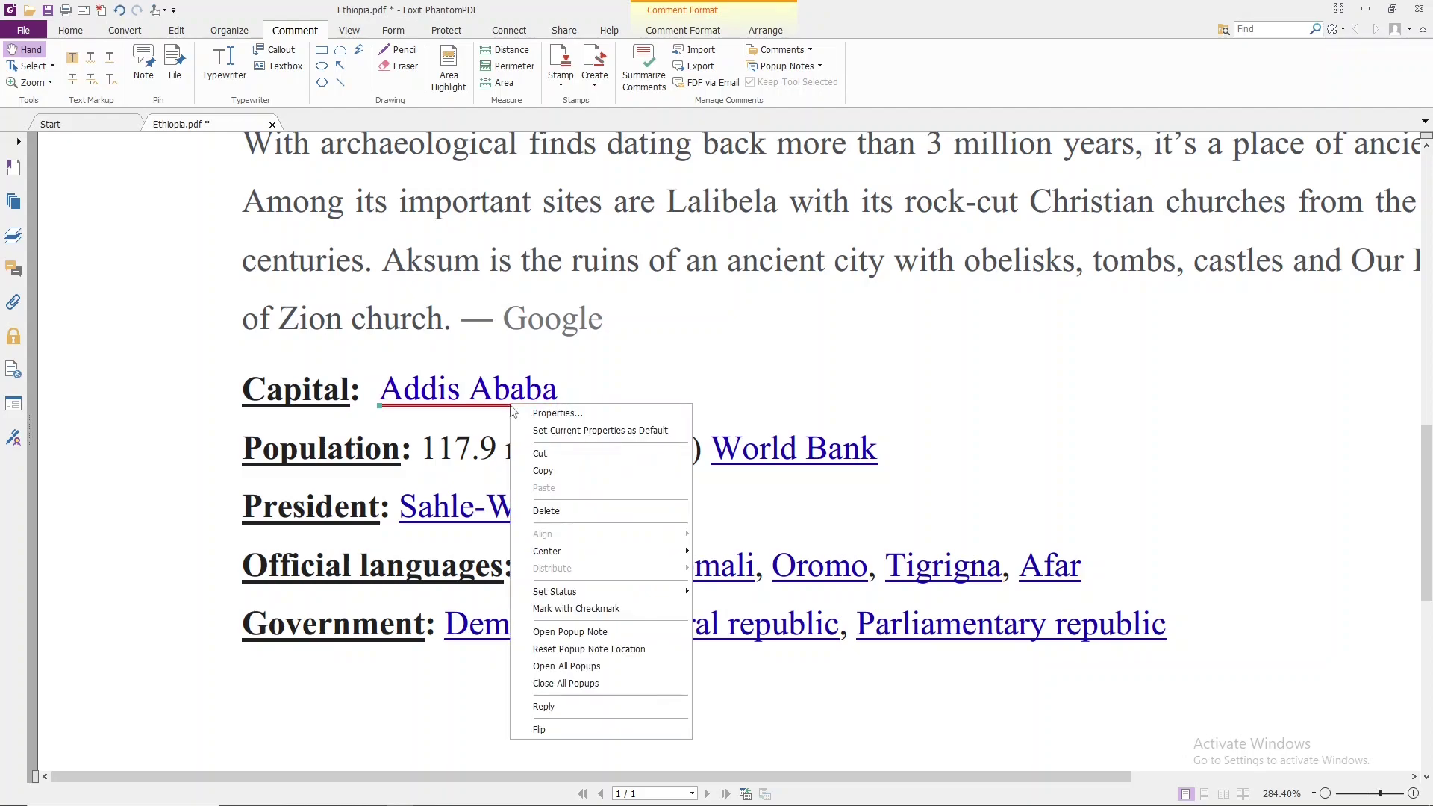
- Open the underline's Line Properties and change its colour to dark blue
left_click(567, 415)
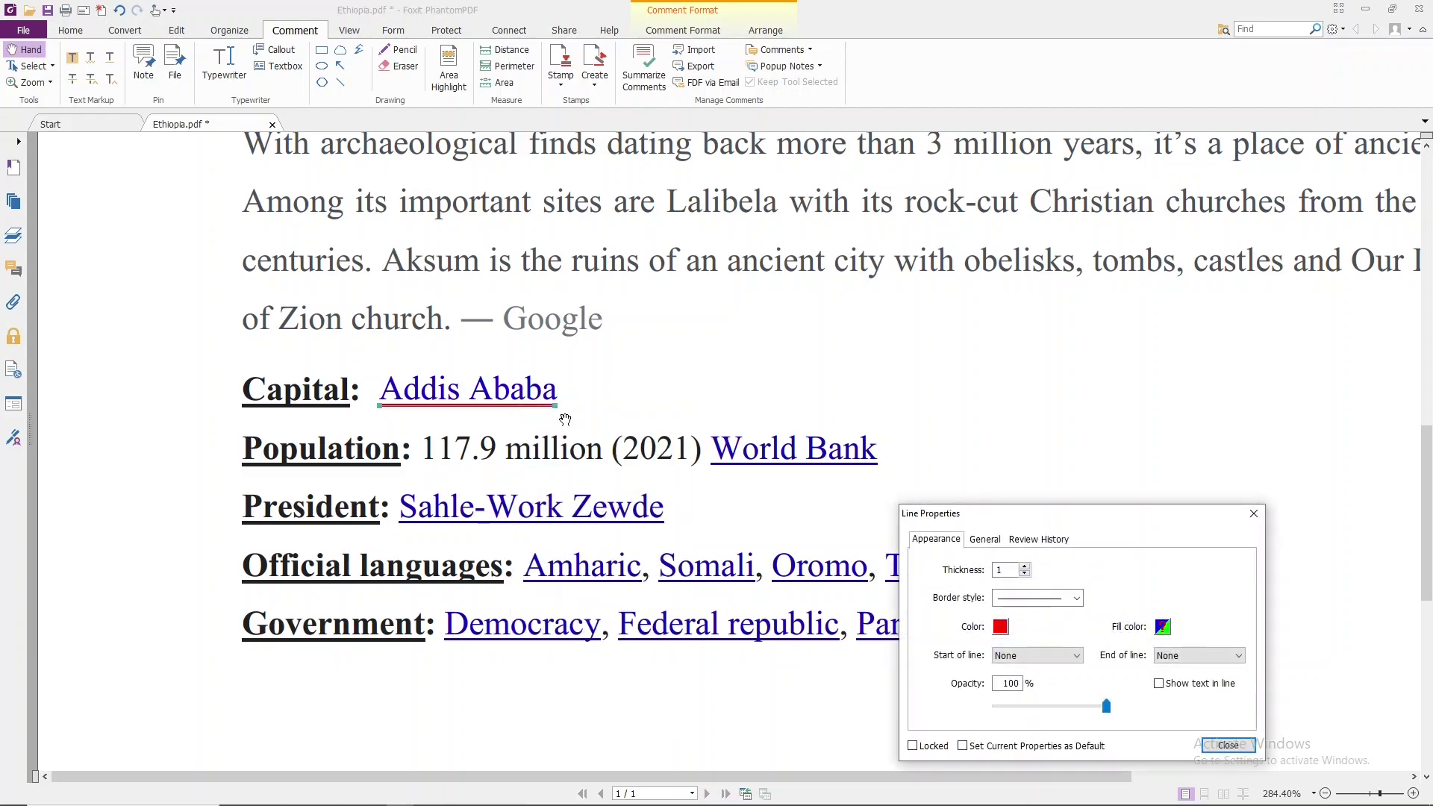
left_click_drag(1068, 513, 907, 284)
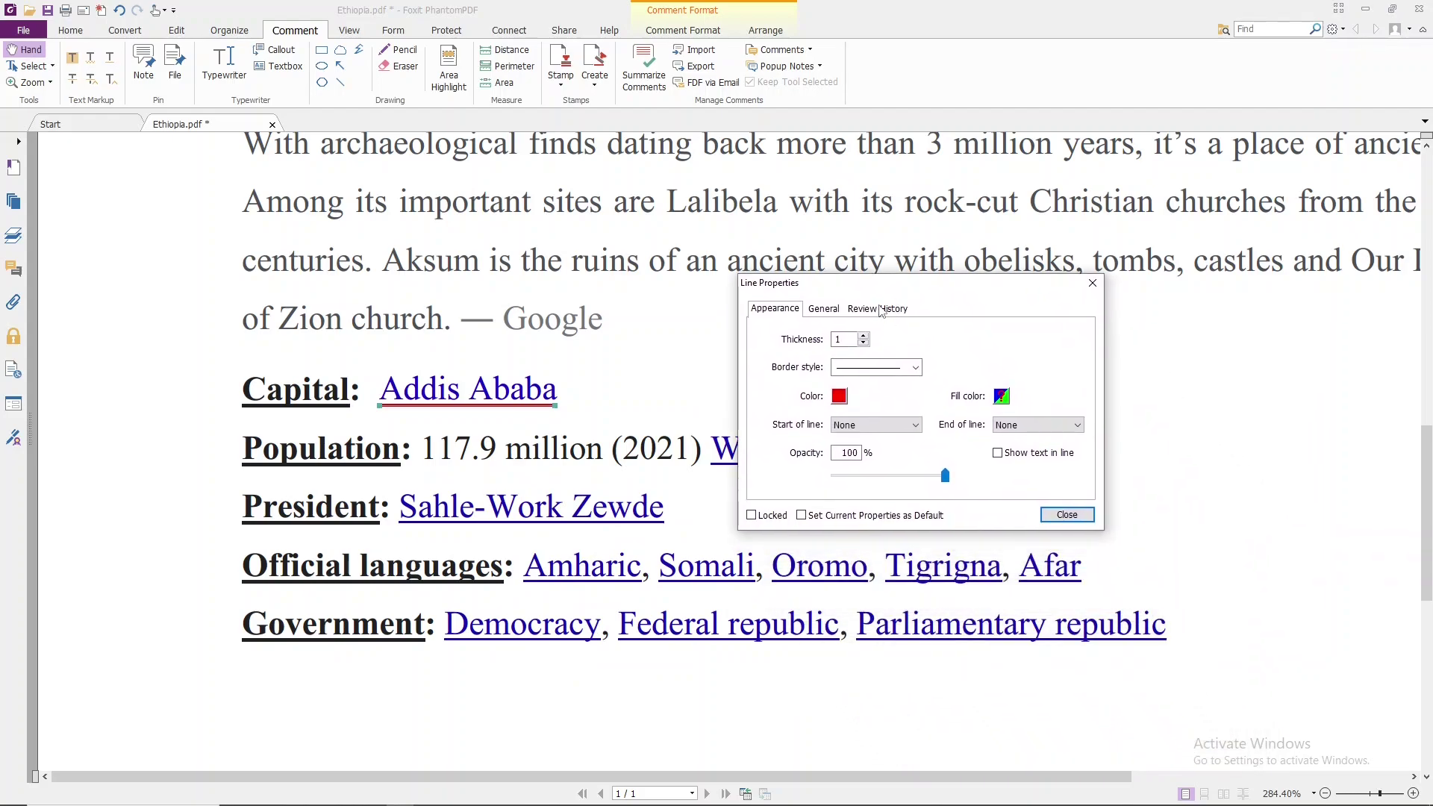
left_click(839, 396)
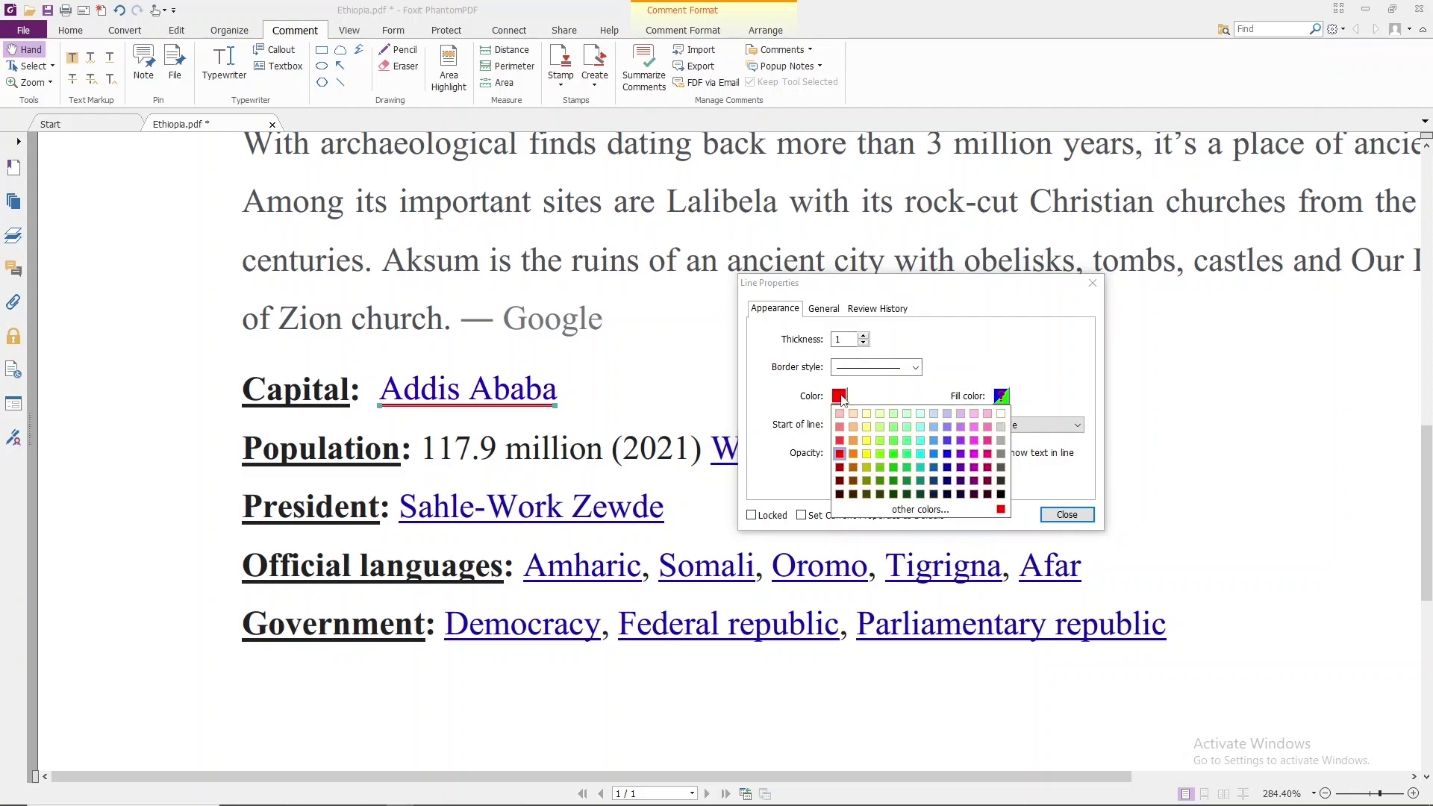
left_click(1001, 495)
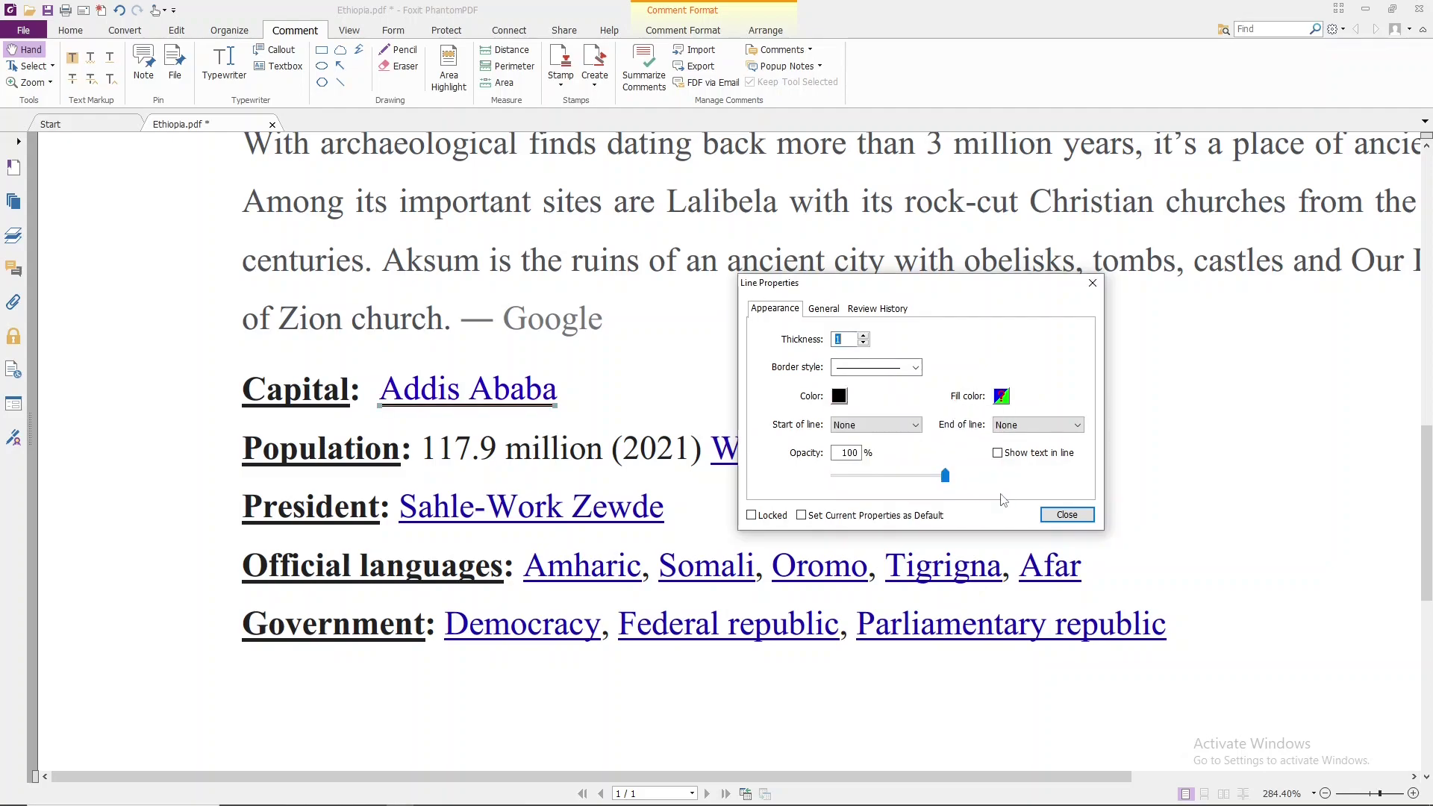
left_click(839, 396)
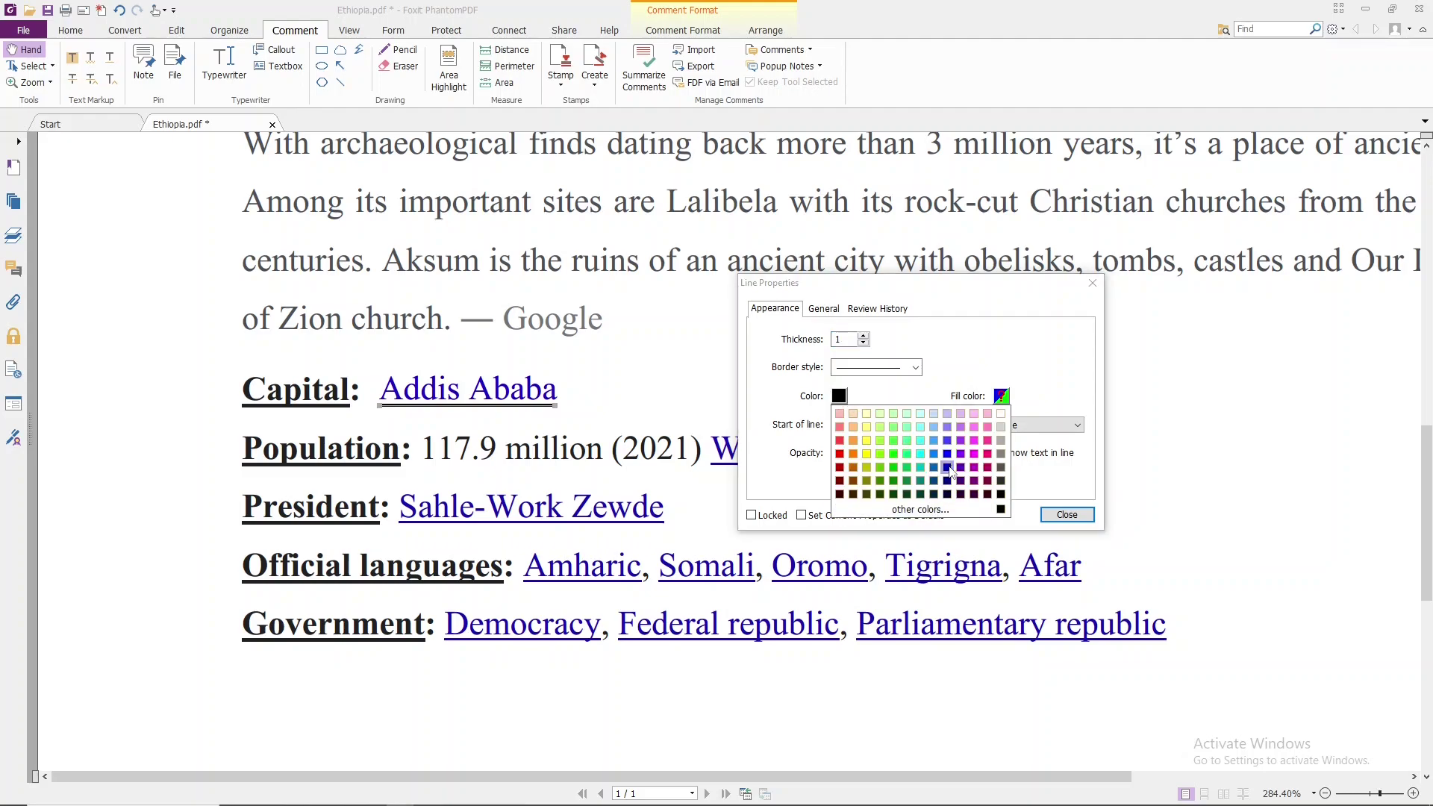
left_click(947, 467)
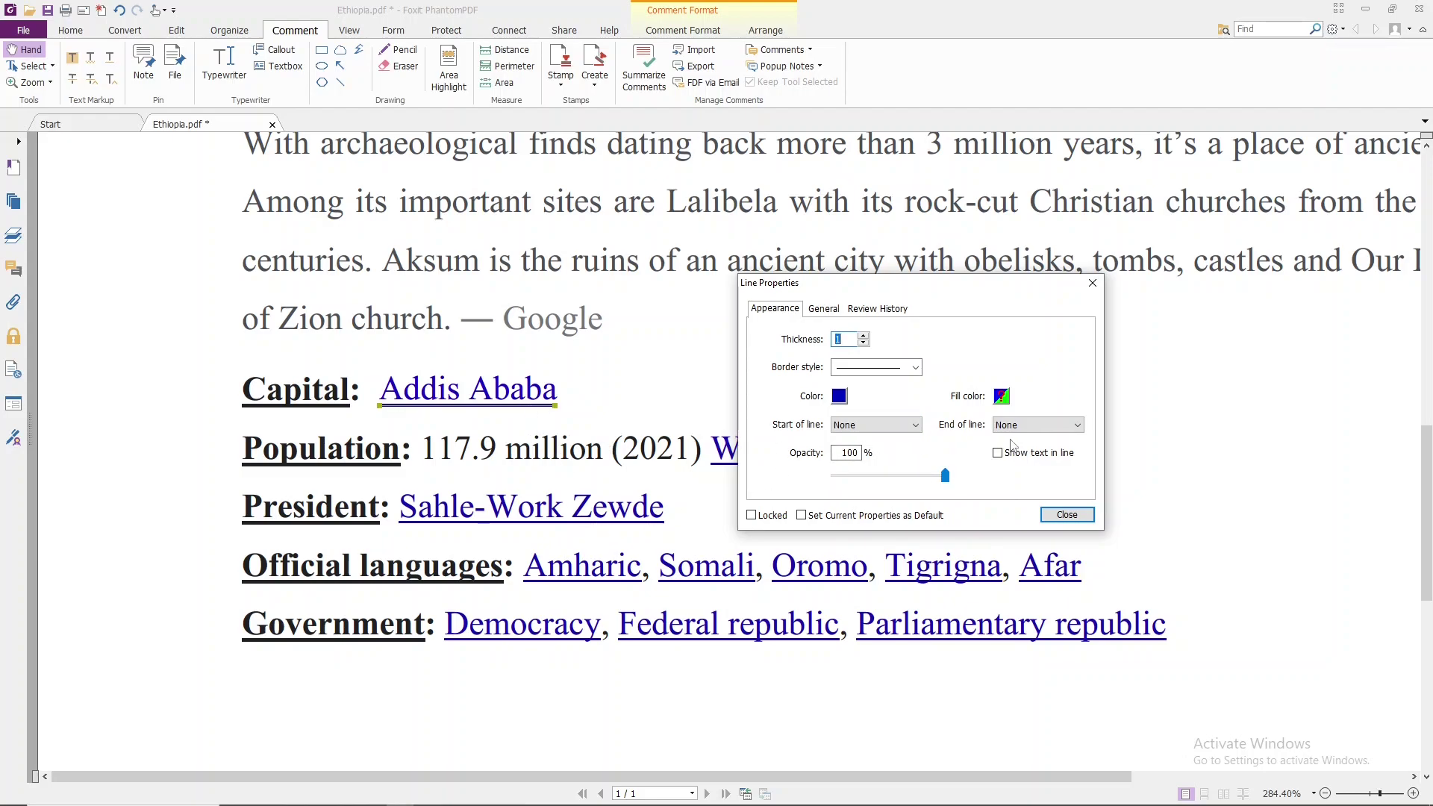
- Try other thicknesses and dash styles, leaving the underline solid at thickness 1
left_click(863, 336)
left_click(863, 336)
left_click(864, 336)
left_click(863, 336)
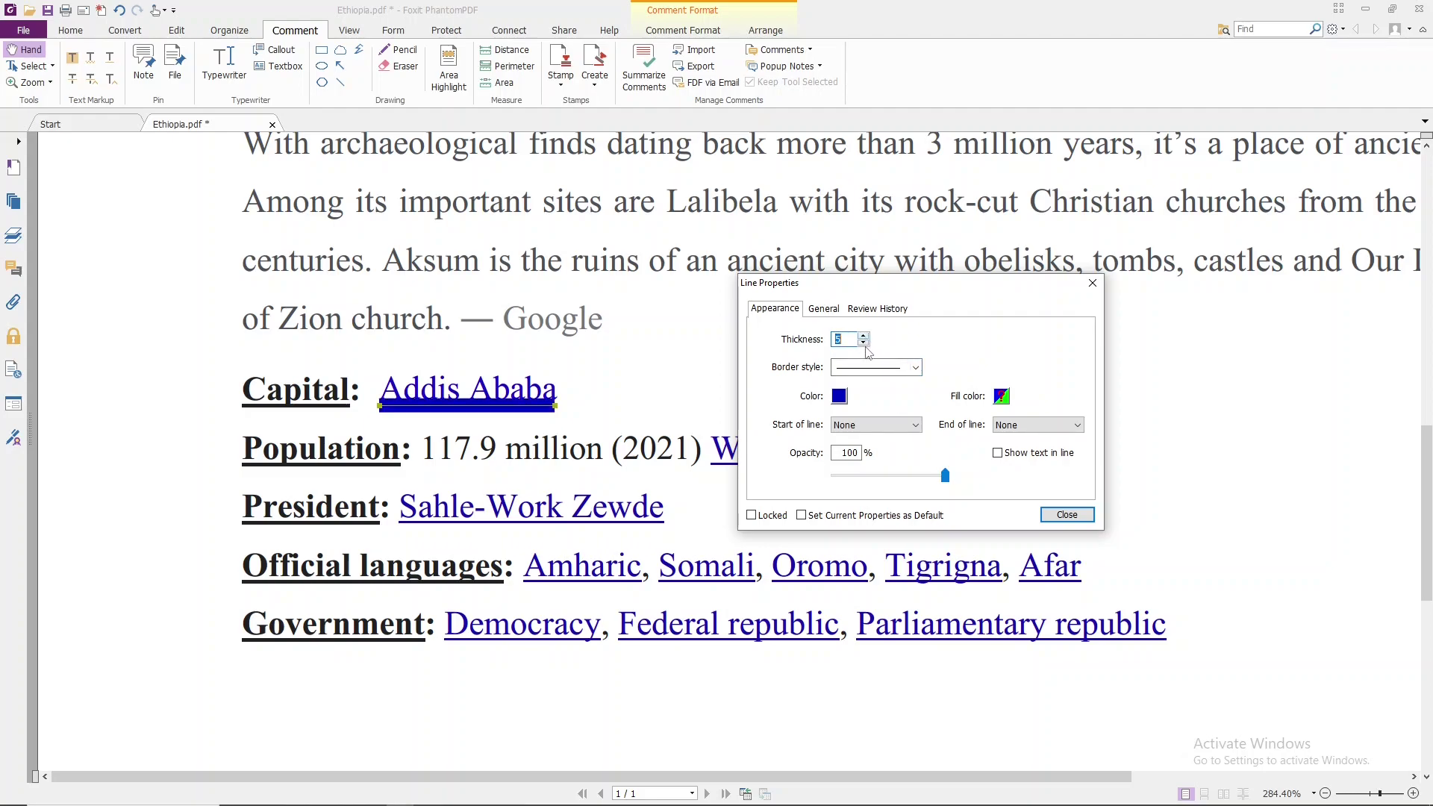
left_click(863, 342)
left_click(863, 342)
left_click(863, 342)
left_click(863, 342)
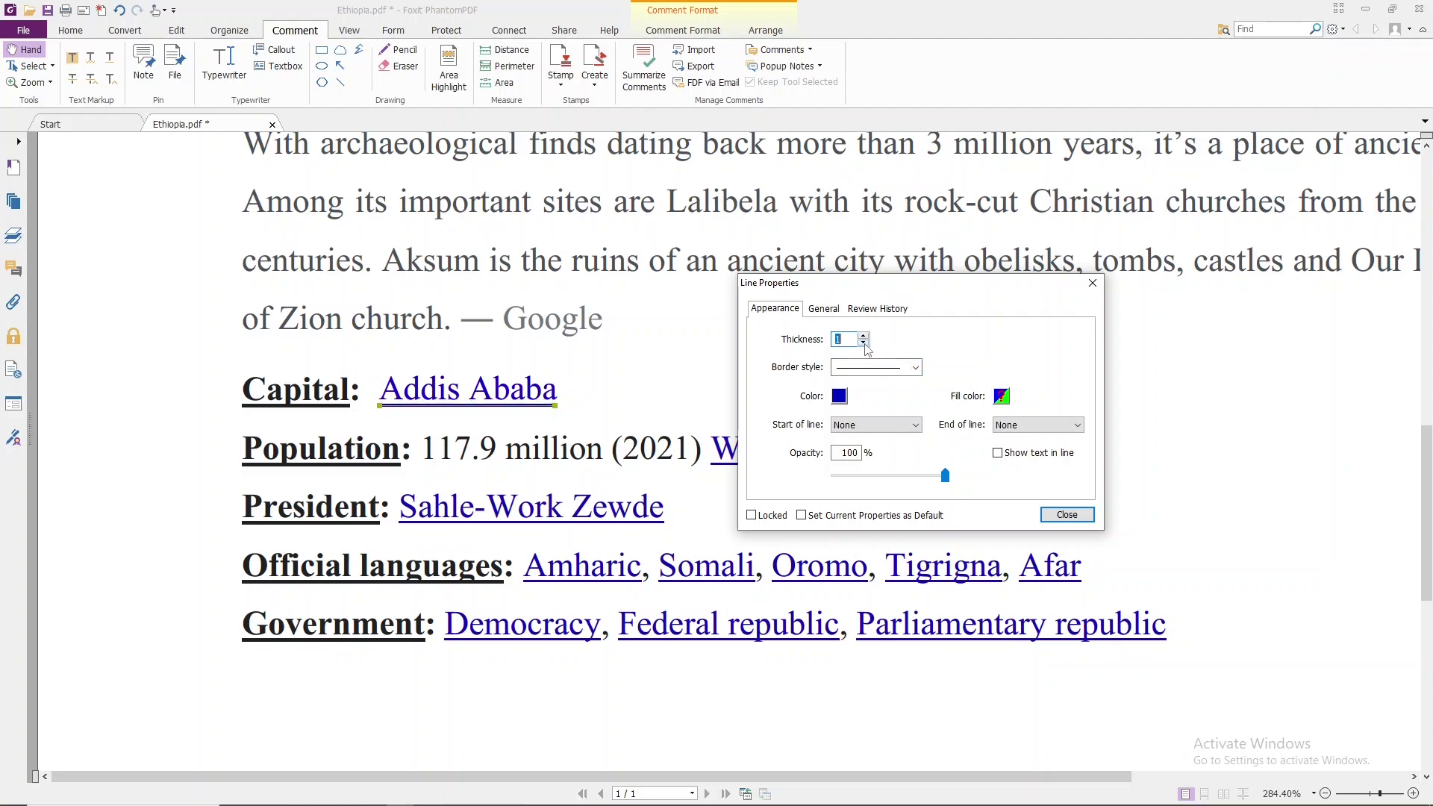
left_click(916, 367)
left_click(878, 459)
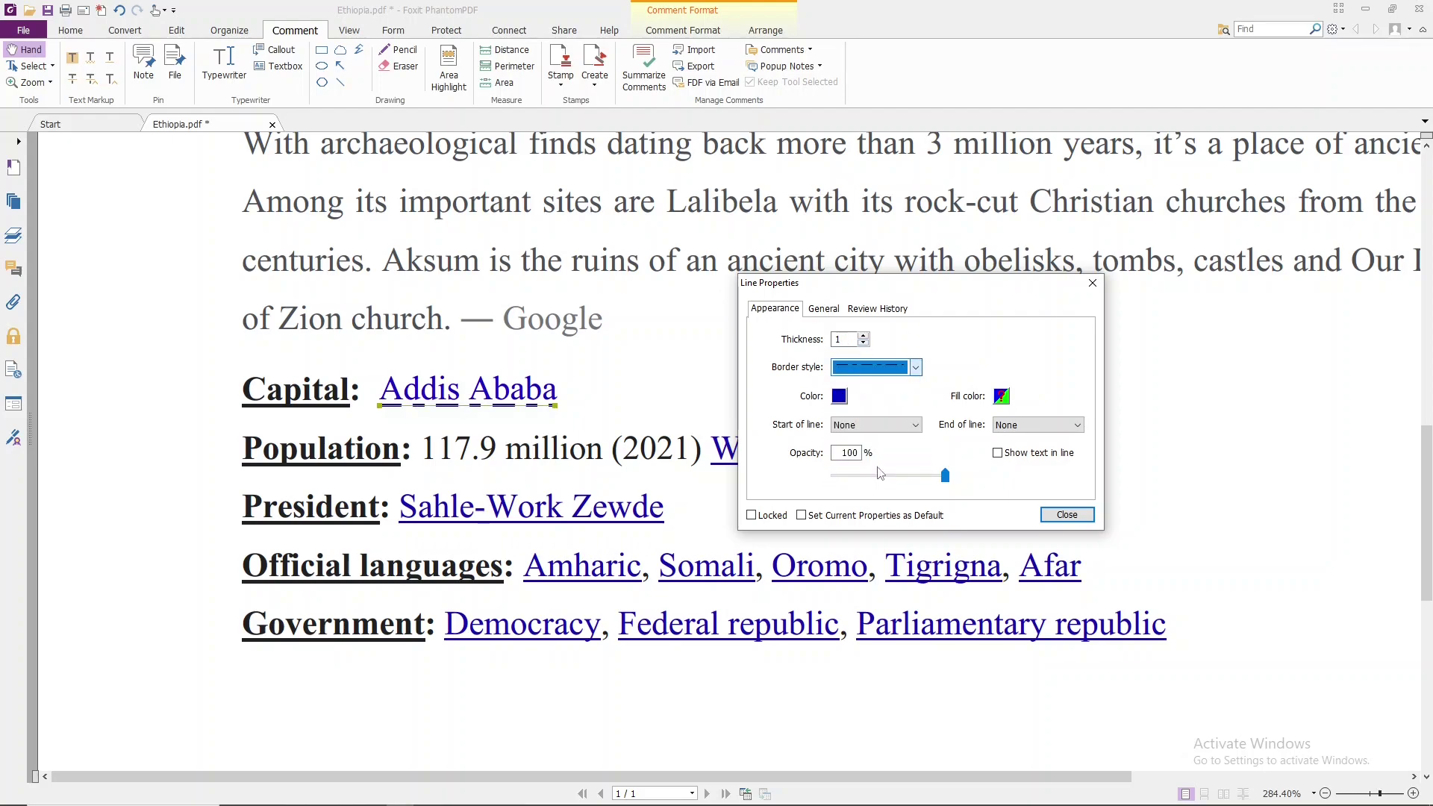
left_click(917, 366)
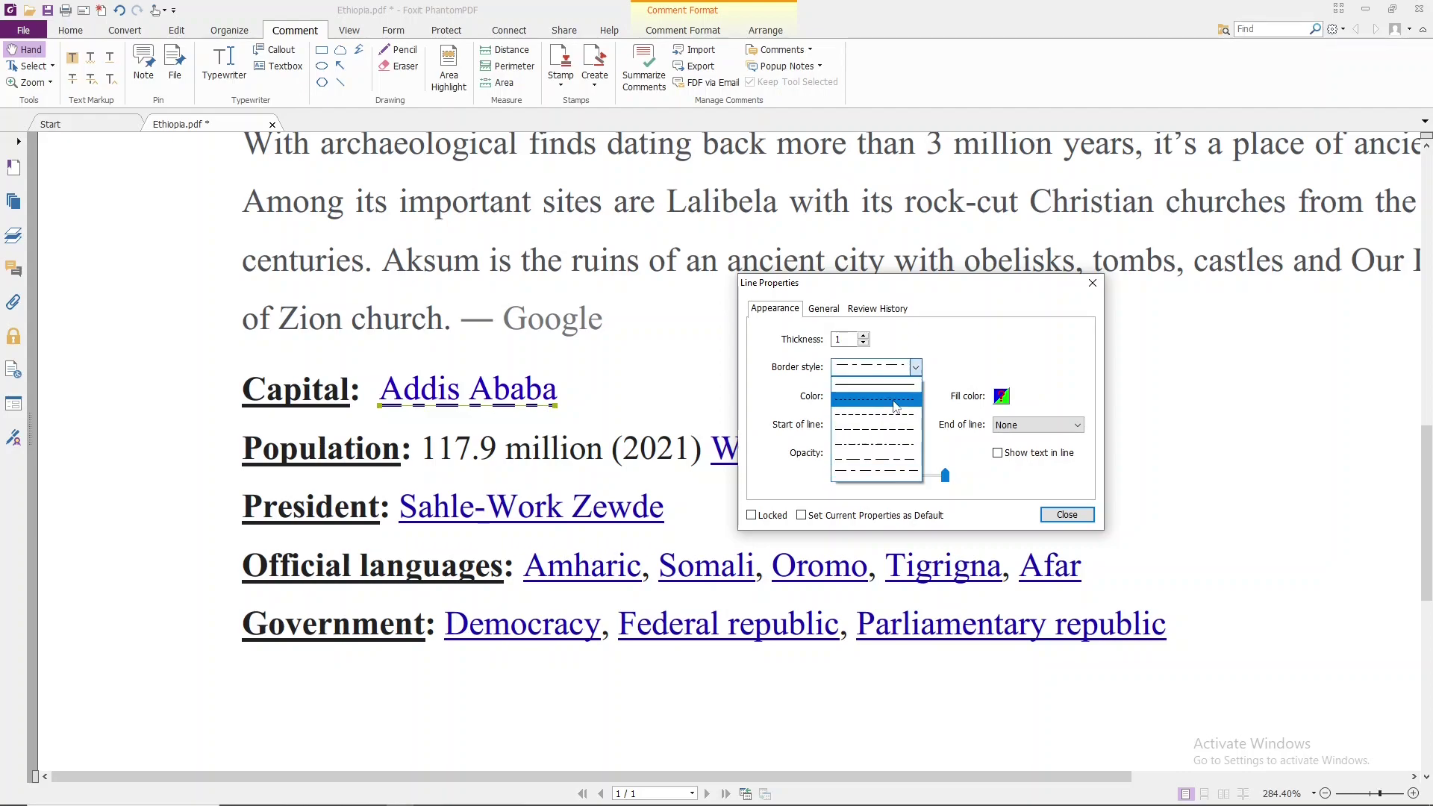
left_click(883, 433)
left_click(916, 367)
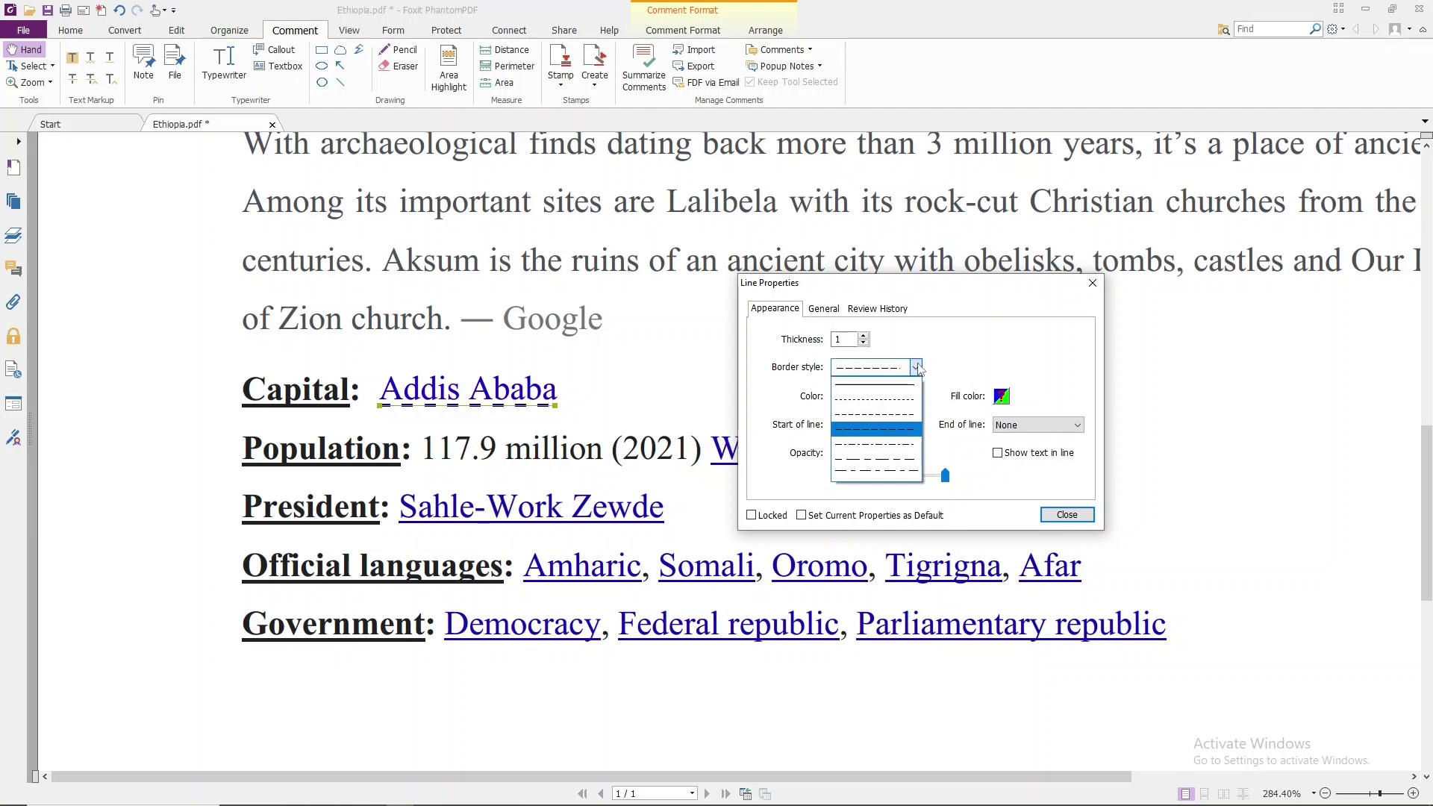
left_click(897, 388)
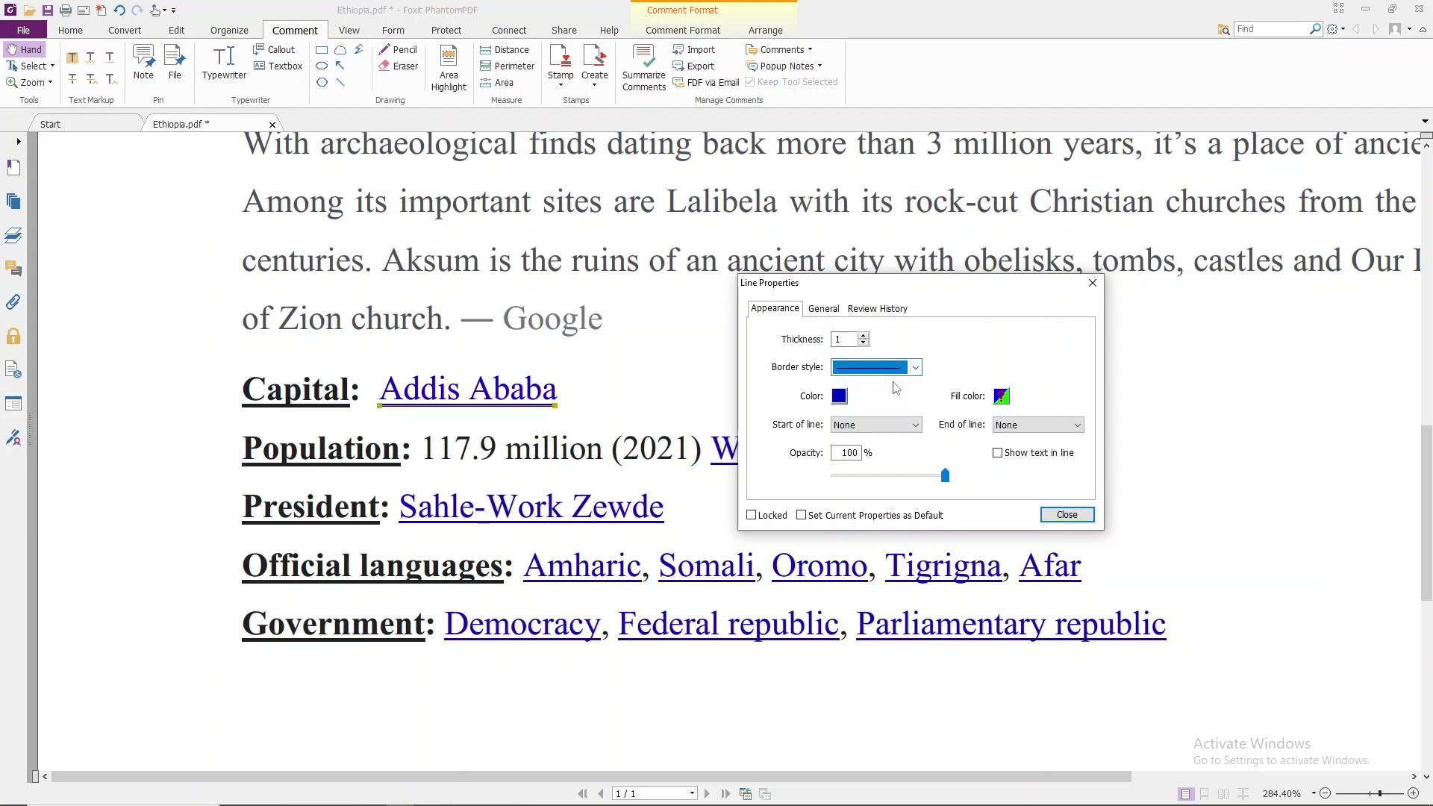
- Try Open (Reverse) and Closed start arrowheads, then set the line start back to None
left_click(915, 425)
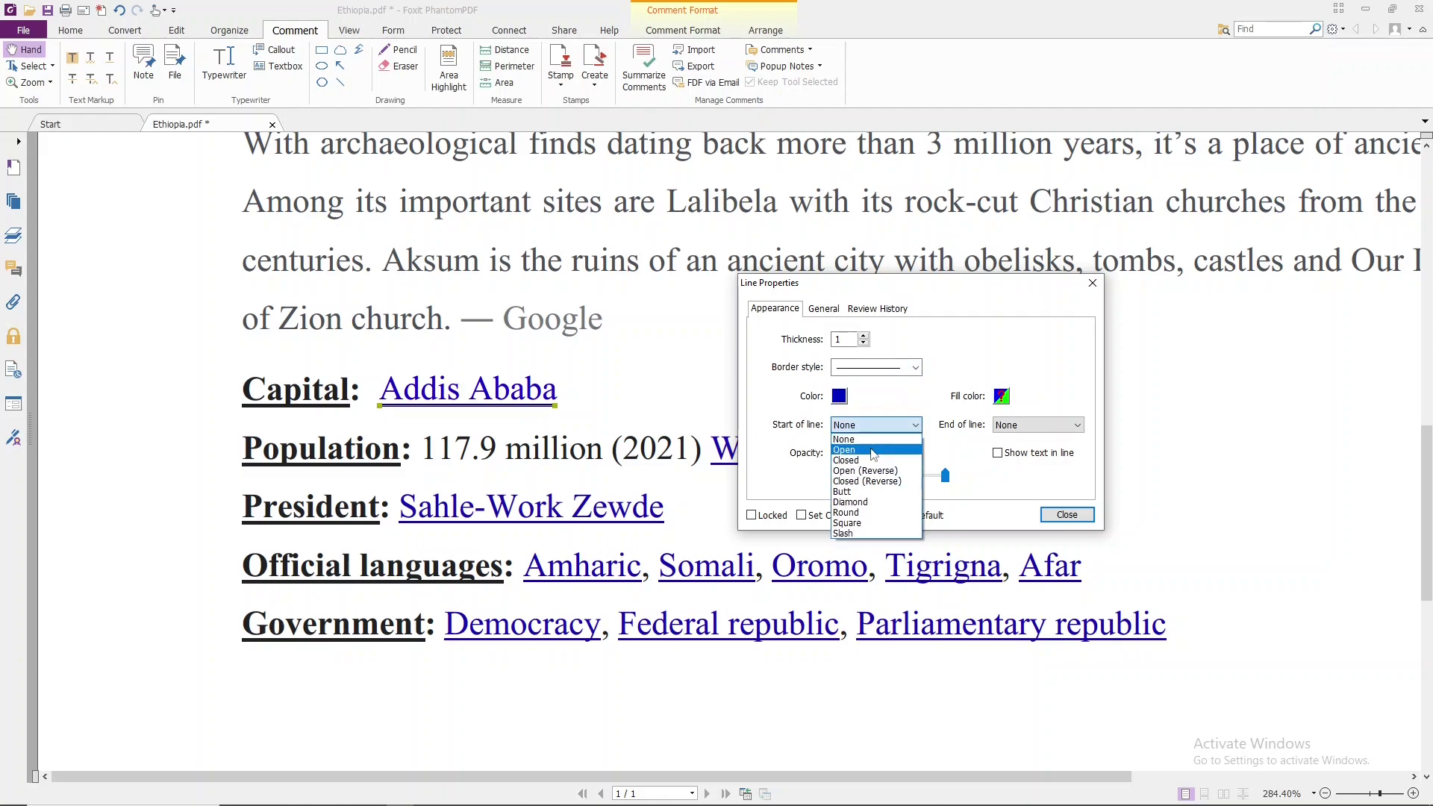
left_click(854, 471)
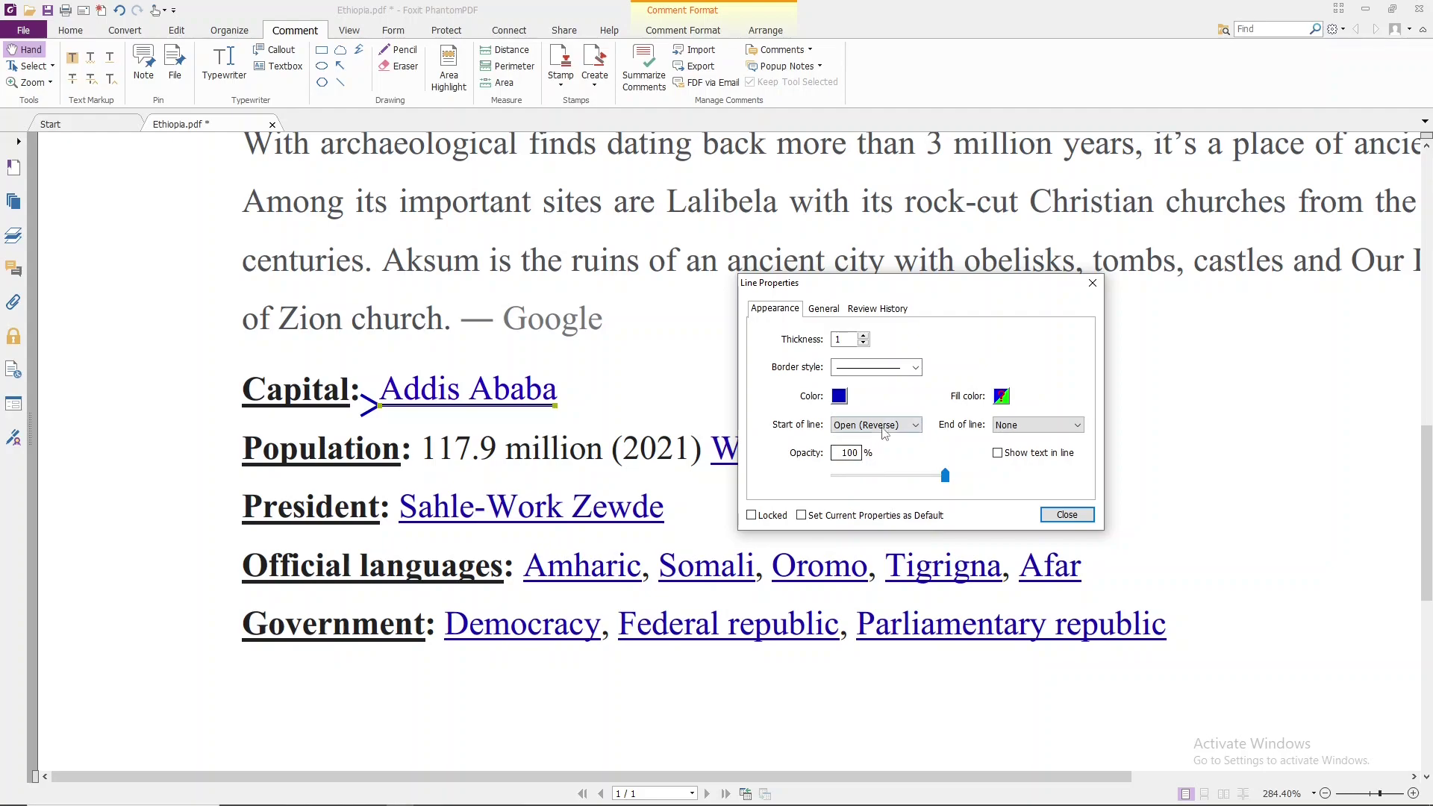
left_click(916, 426)
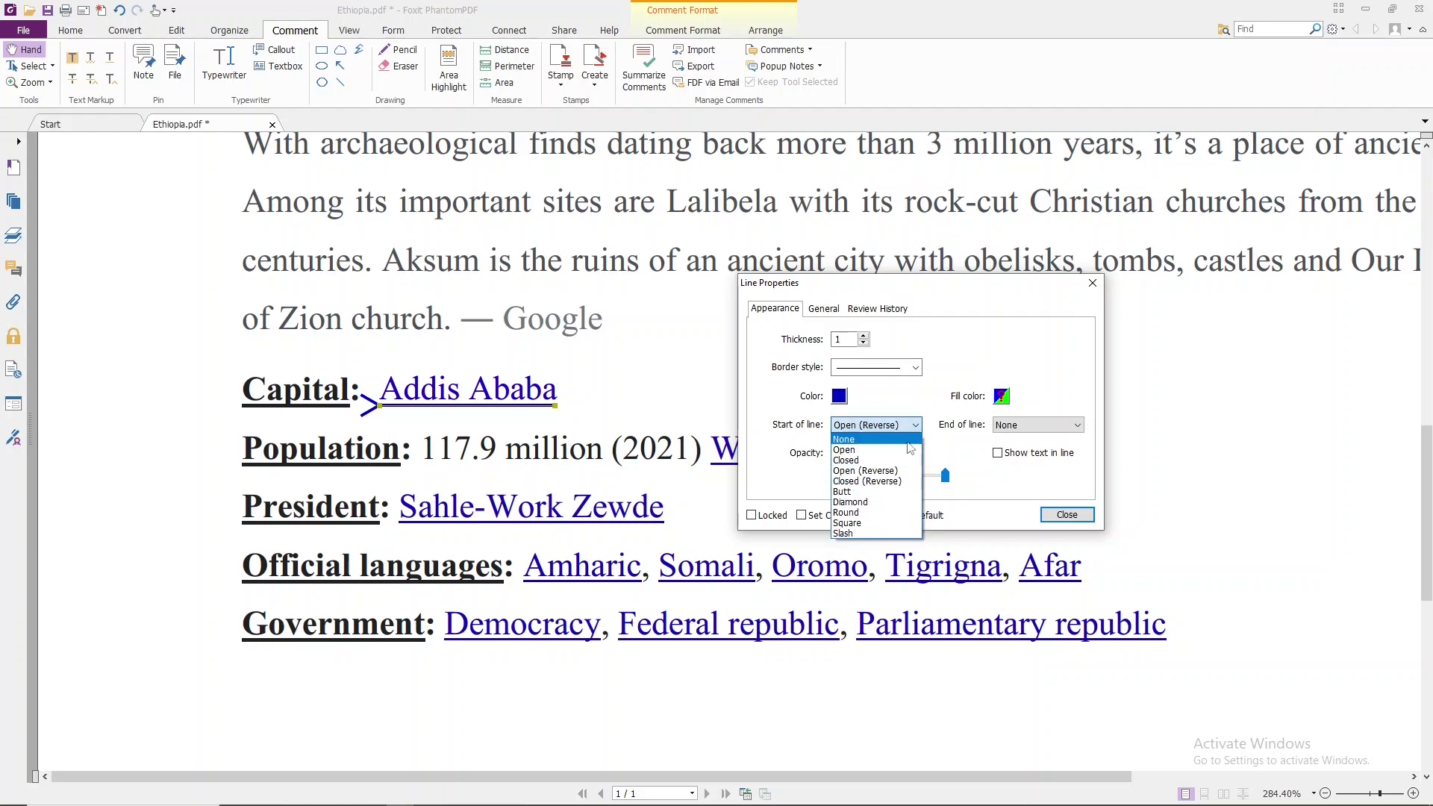
left_click(872, 462)
left_click(916, 425)
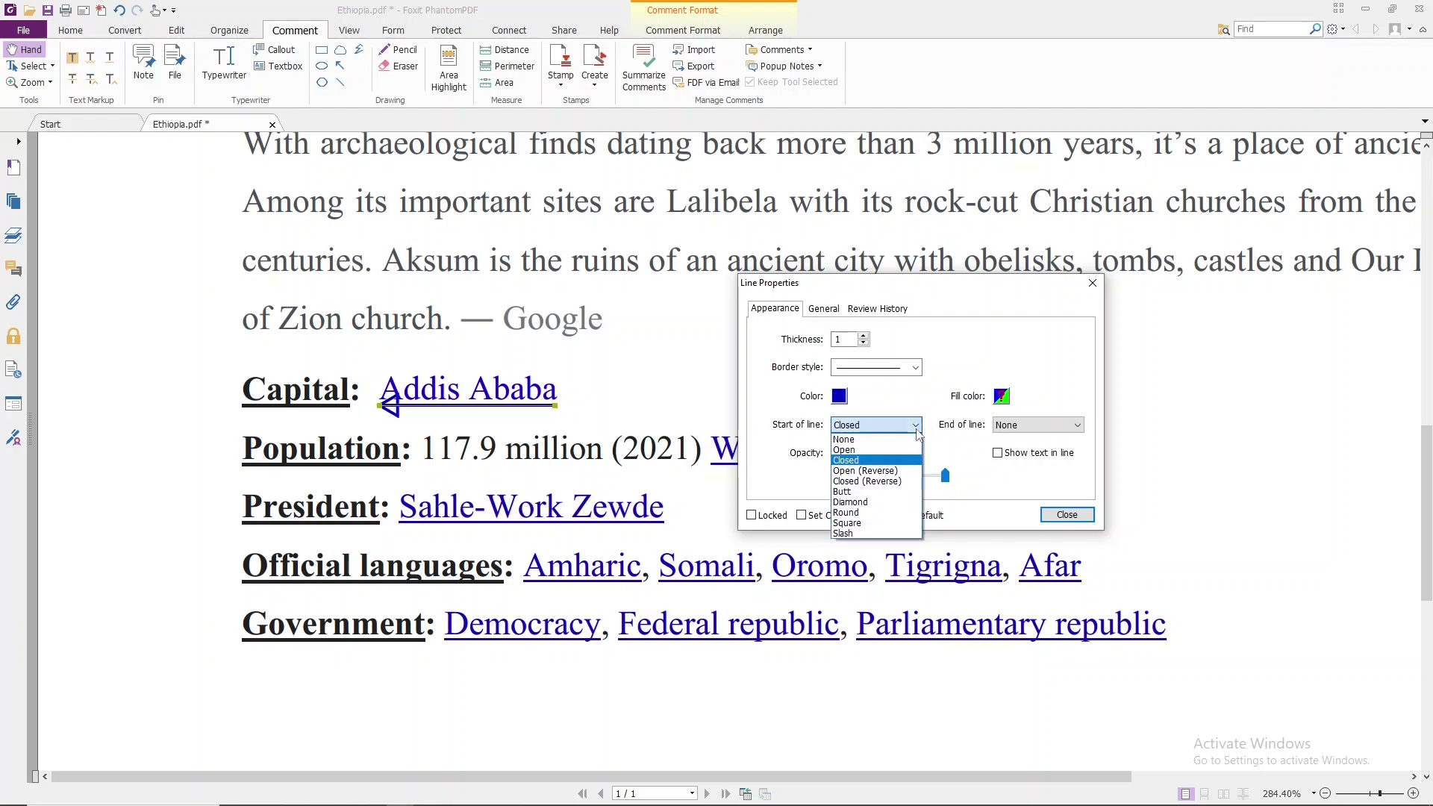
left_click(847, 439)
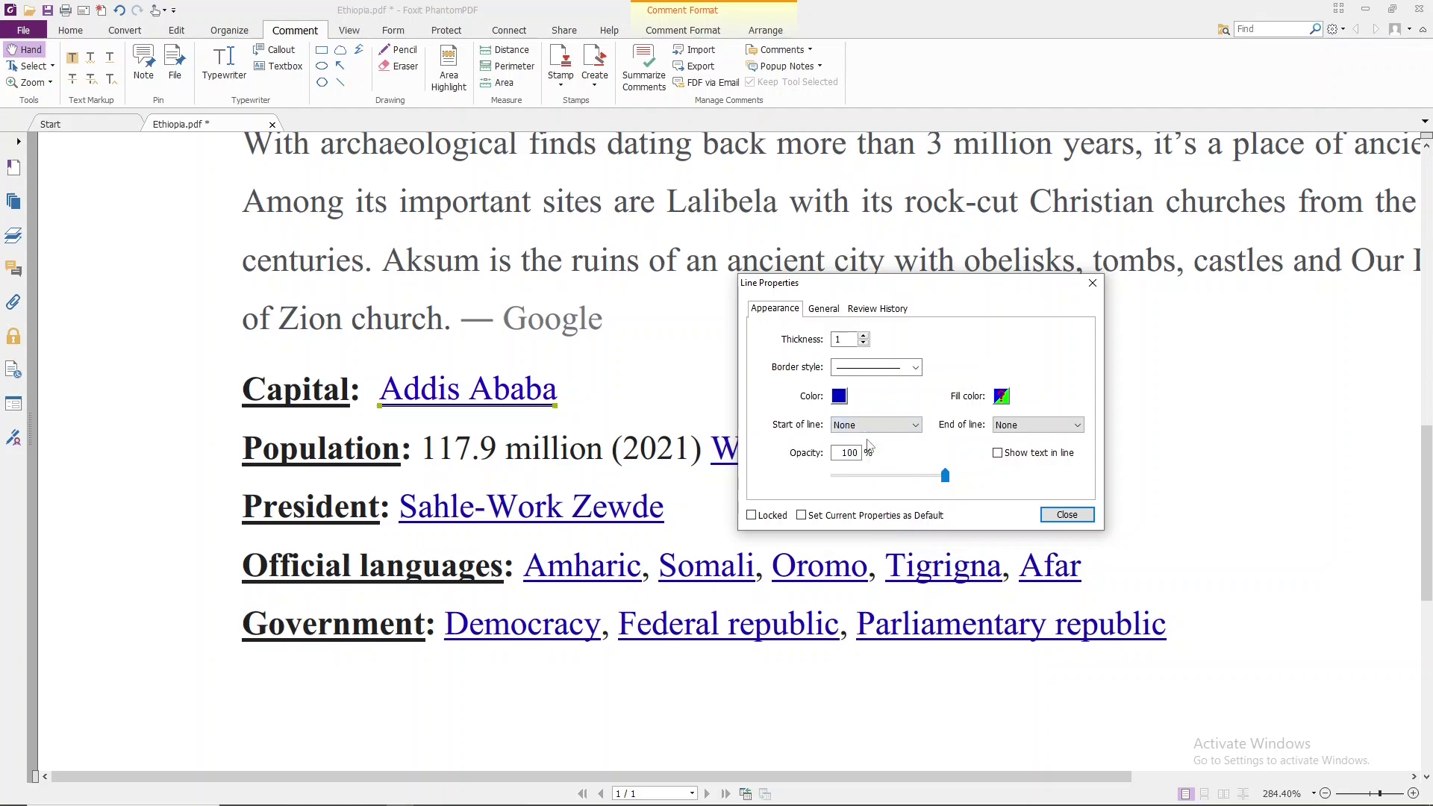
- Set the underline opacity to 11%, close Line Properties, deselect it, and zoom to 150%
mouse_move(945, 475)
left_mouse_down()
mouse_move(846, 478)
mouse_move(953, 478)
left_mouse_up()
left_click(1065, 514)
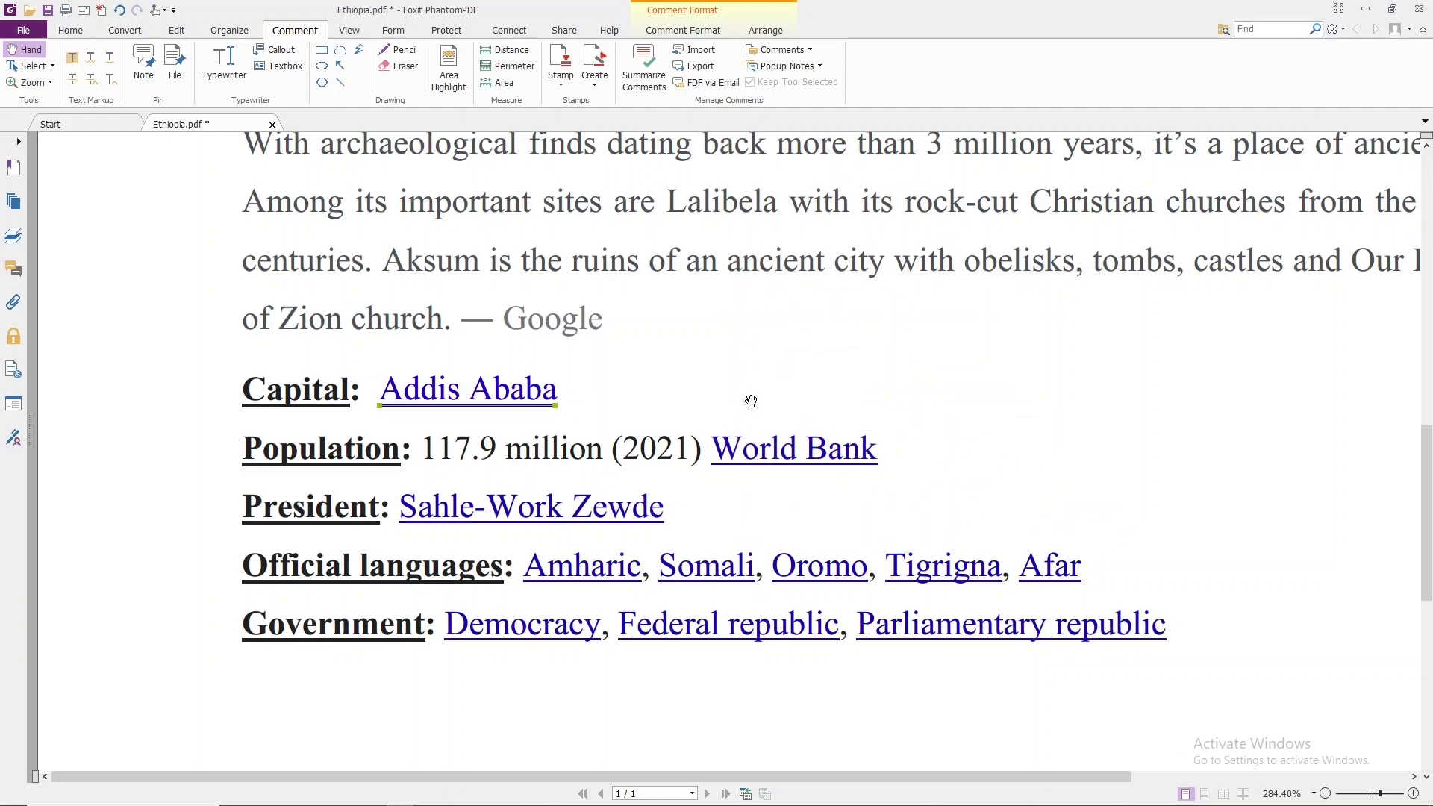
left_click(898, 401)
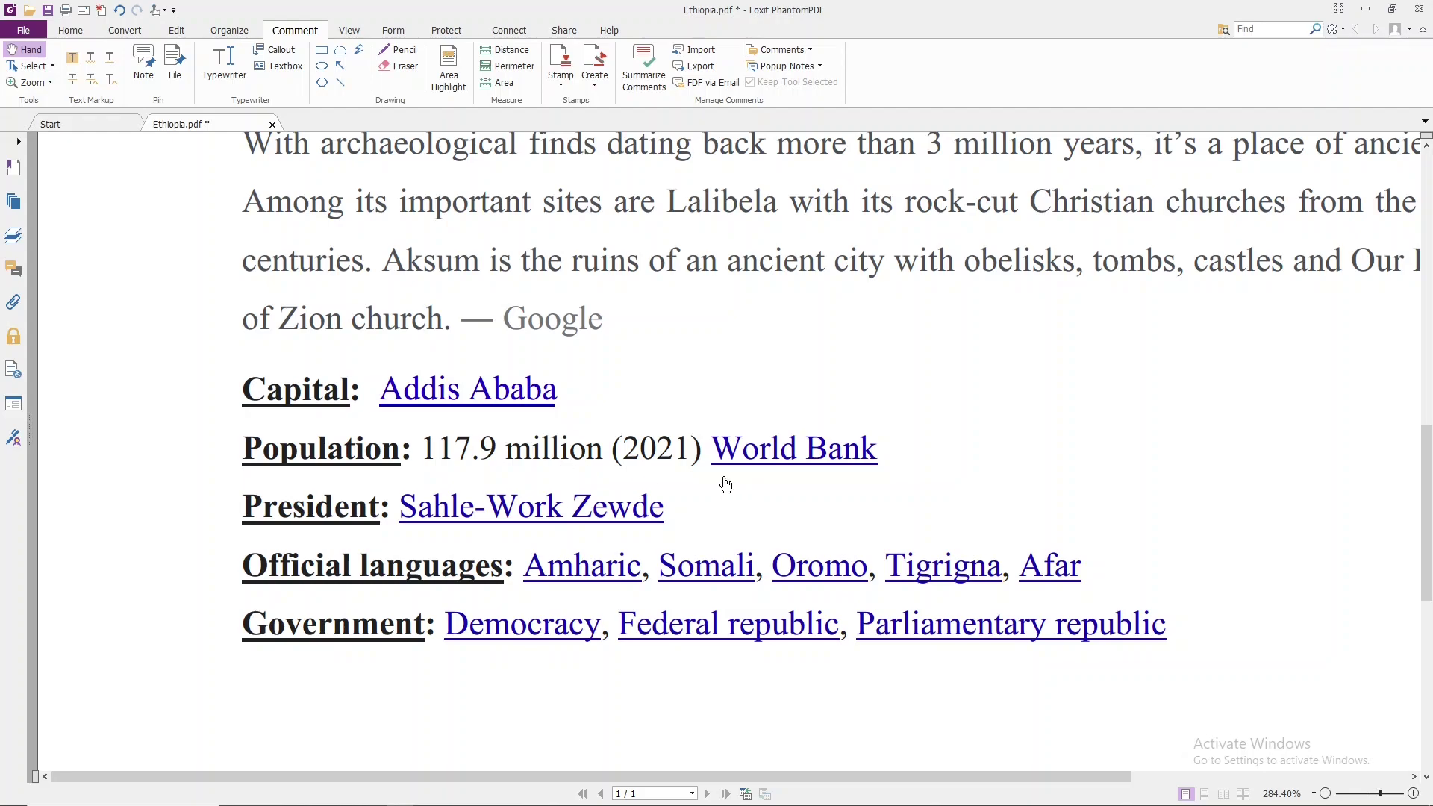
scroll(545, 486, "down", 2)
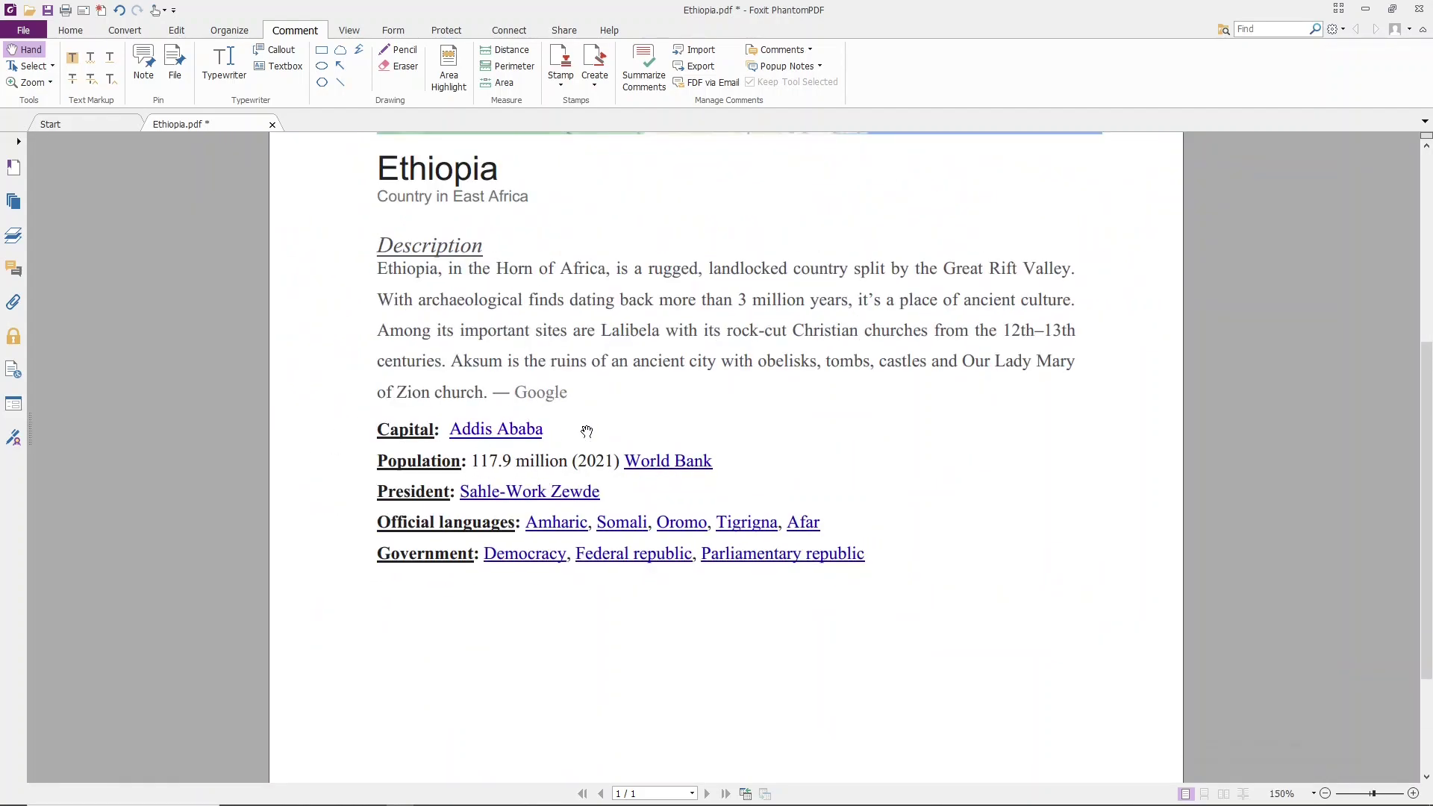
scroll(588, 426, "up", 3)
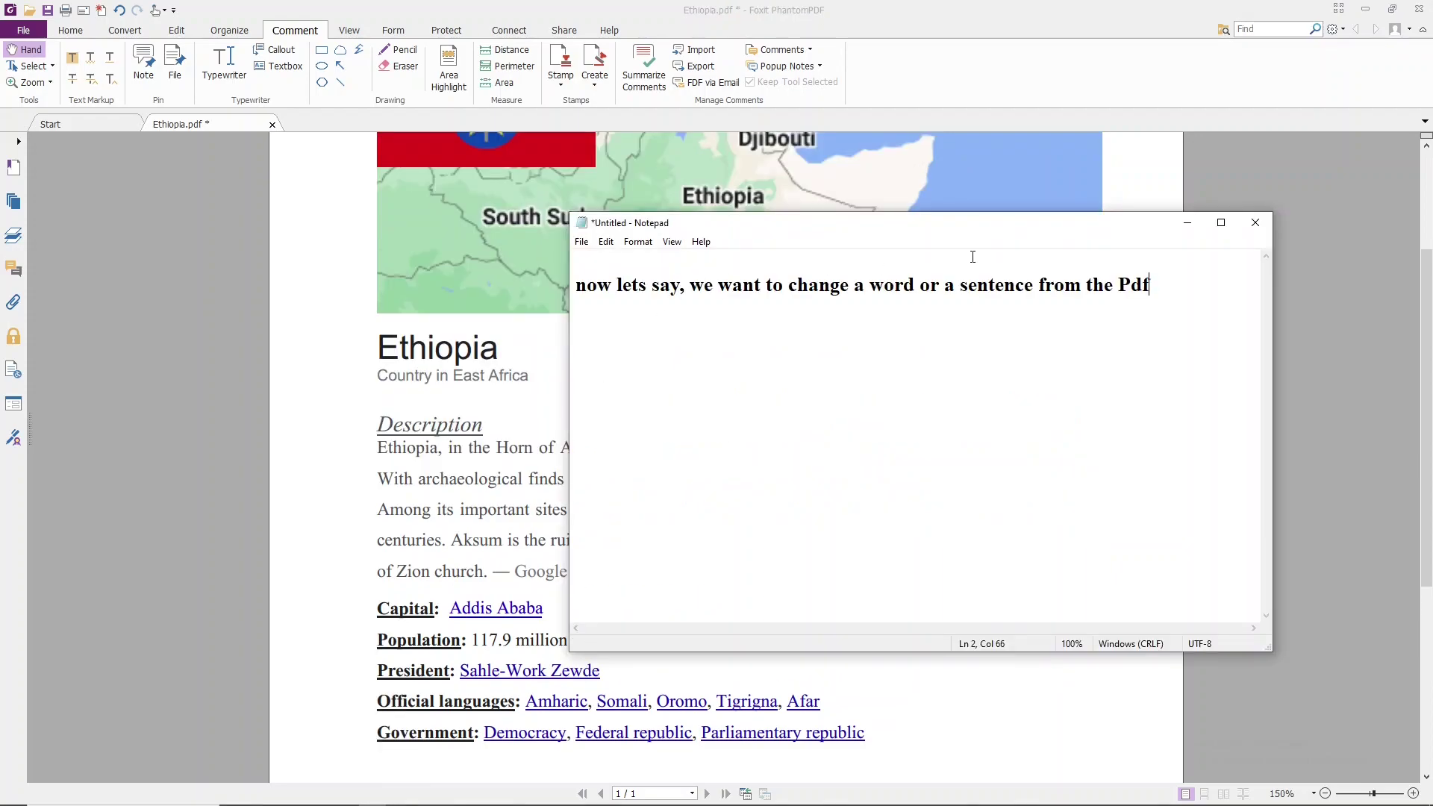
- Highlight 'the Pdf' in the note on changing a word or sentence, then minimise Notepad
mouse_move(1169, 281)
left_mouse_down()
mouse_move(574, 285)
mouse_move(1080, 291)
left_mouse_up()
left_click(670, 287)
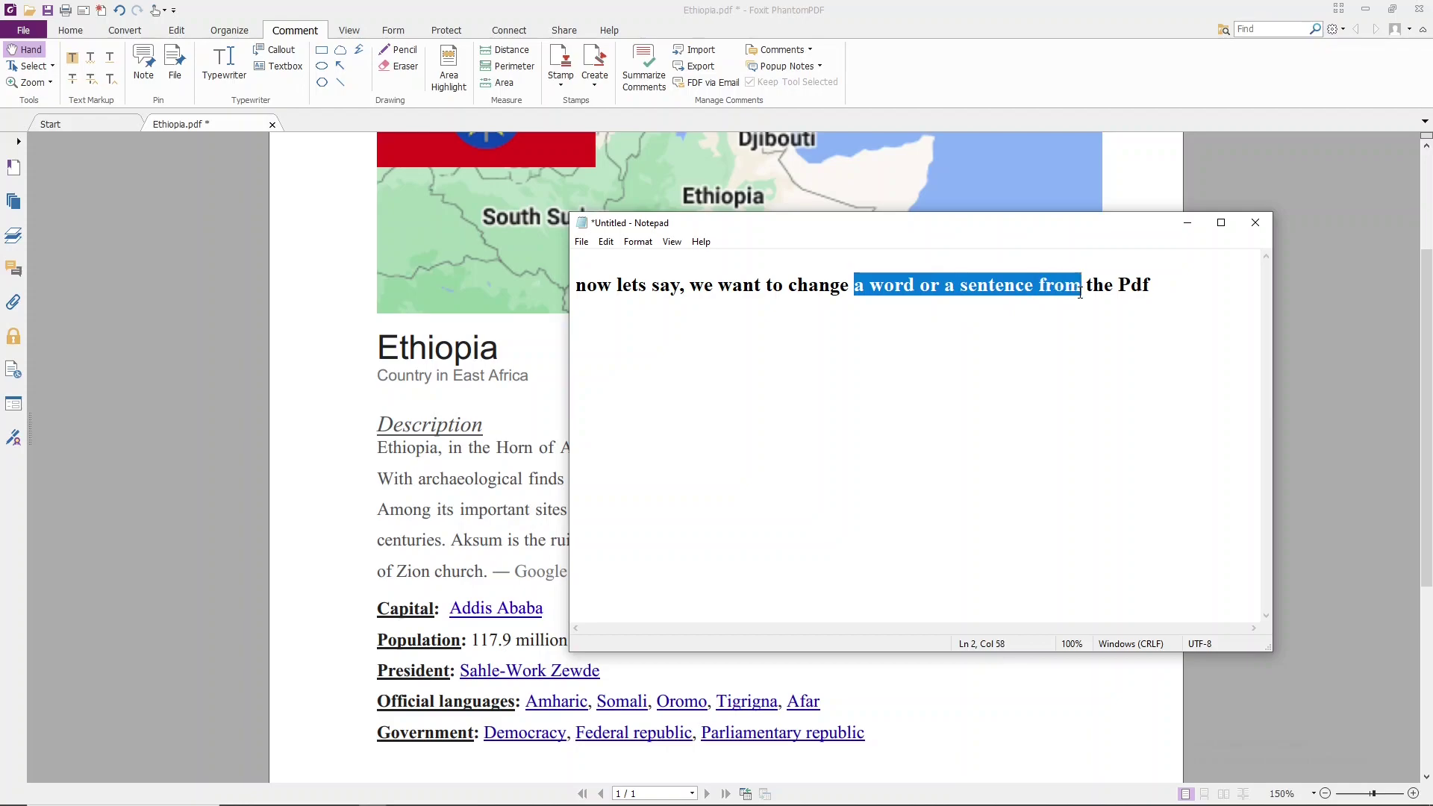
left_click_drag(1087, 287, 1156, 289)
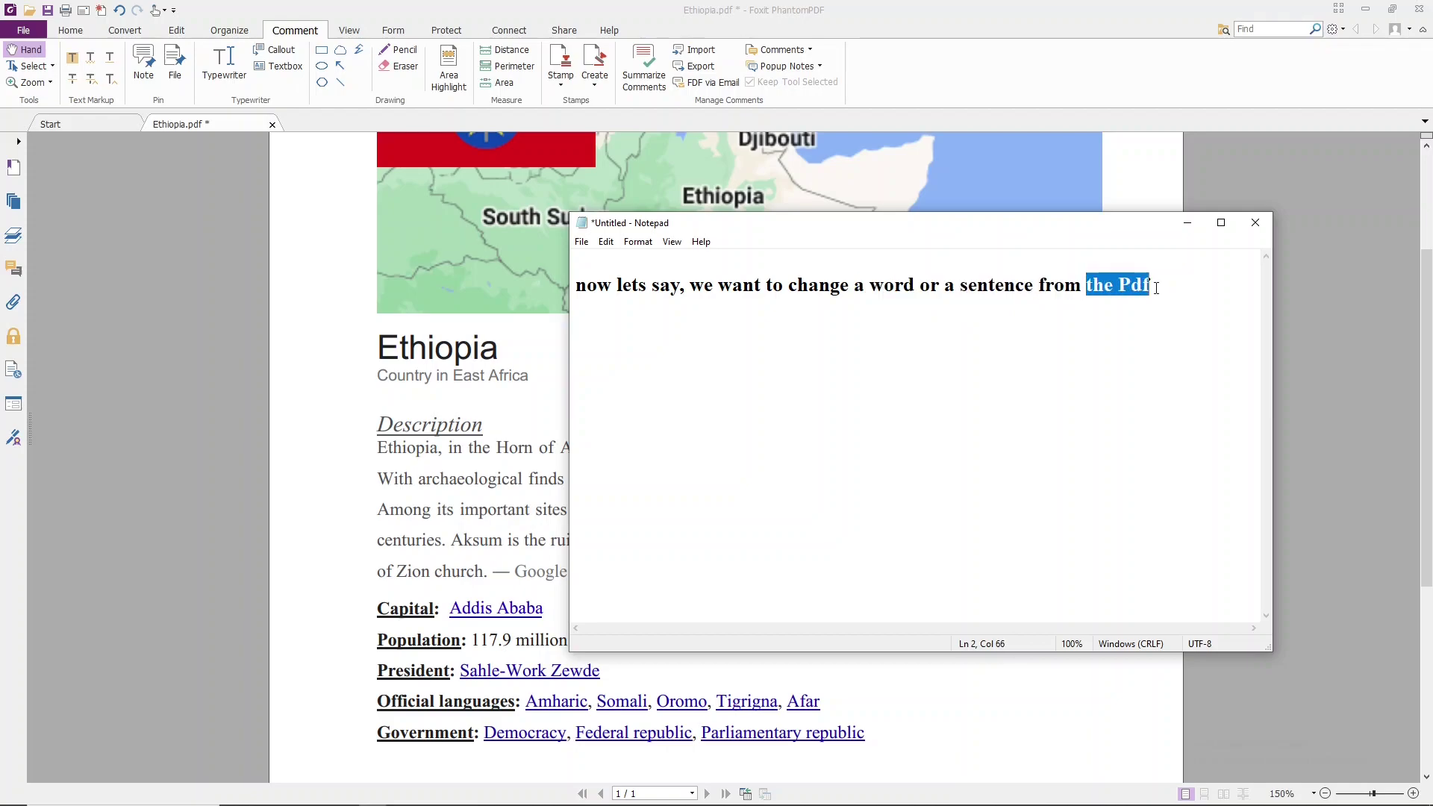
left_click(1186, 222)
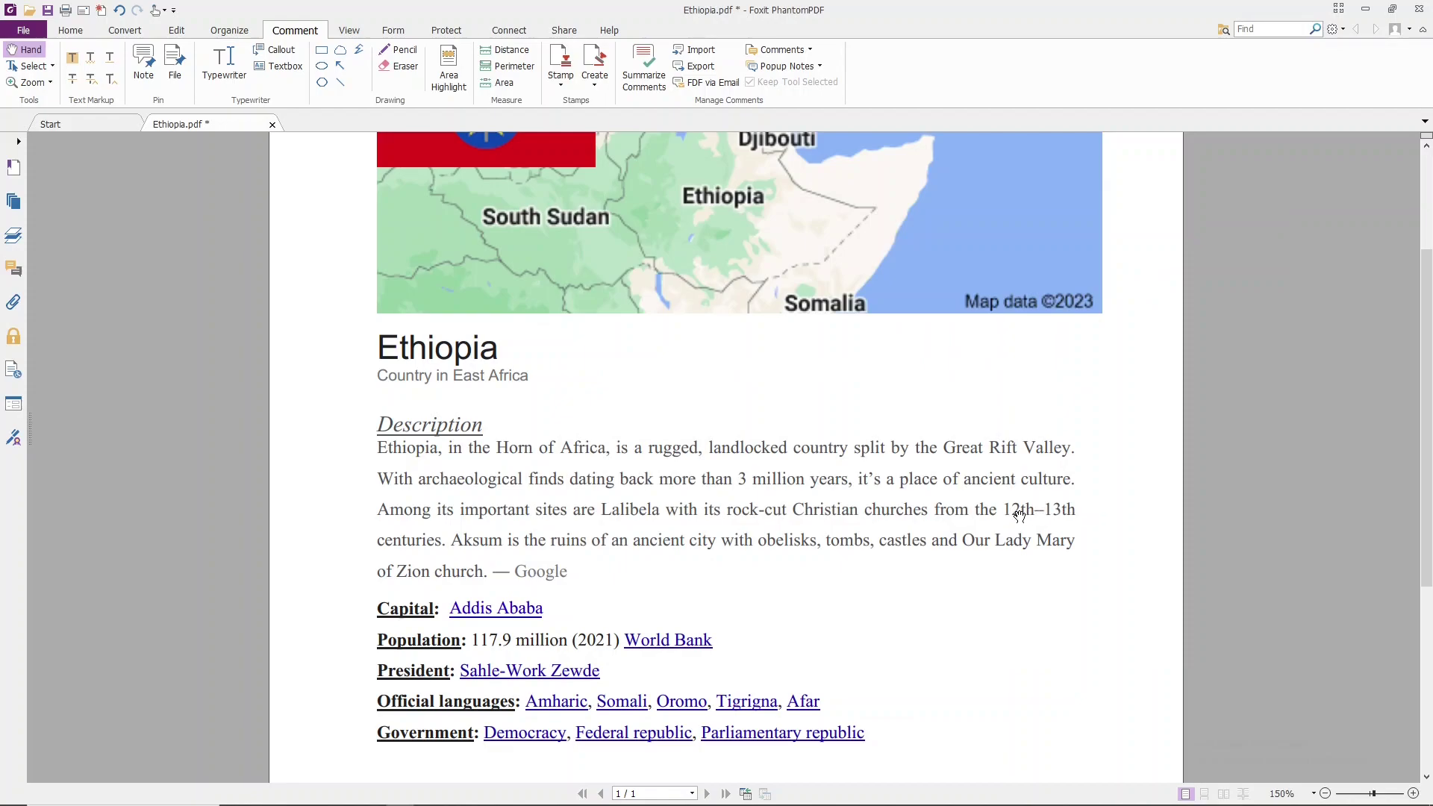
- With the Comment tab's Rectangle tool, draw a red box framing '12th–13th'
left_click_drag(1006, 510, 1077, 509)
left_click(993, 533)
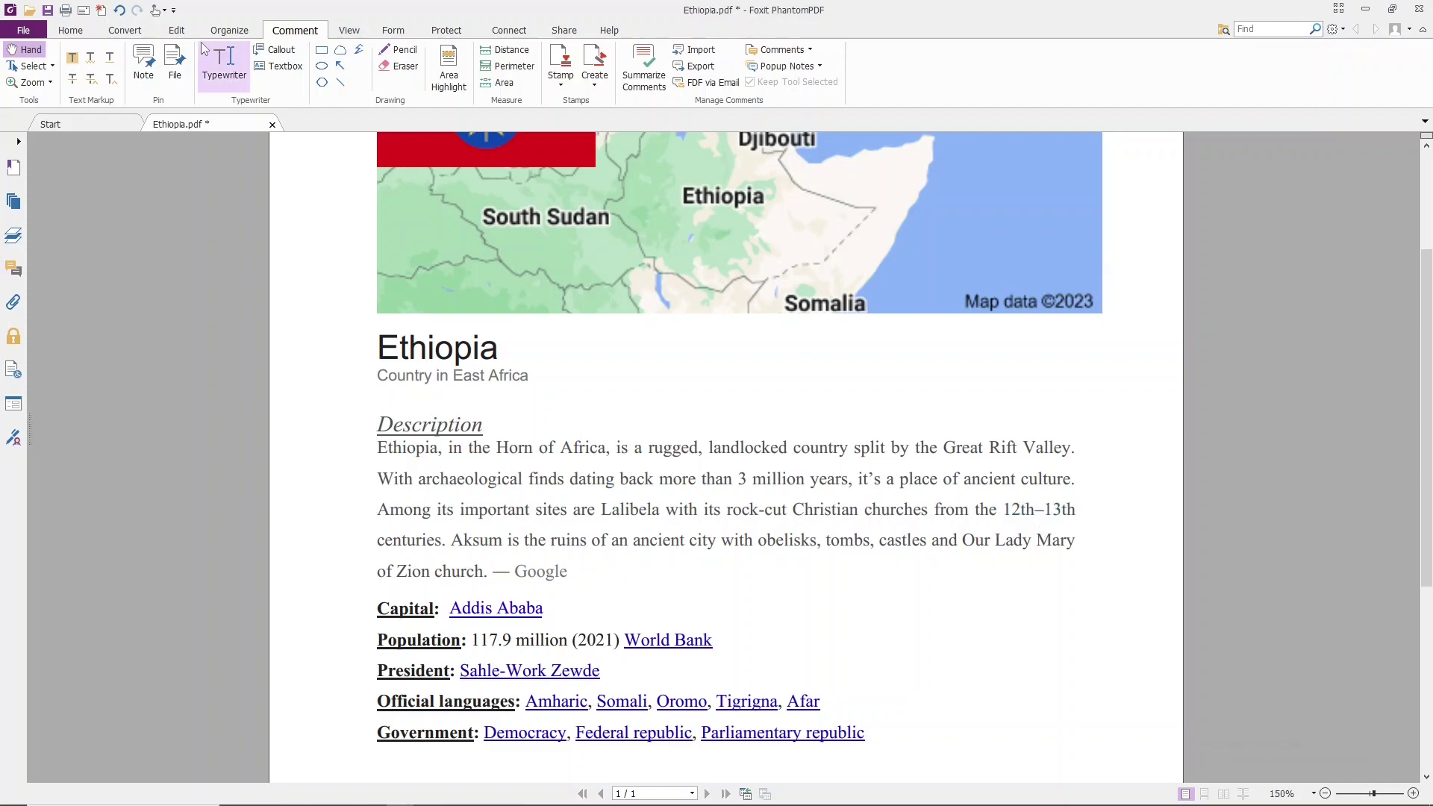
left_click(70, 30)
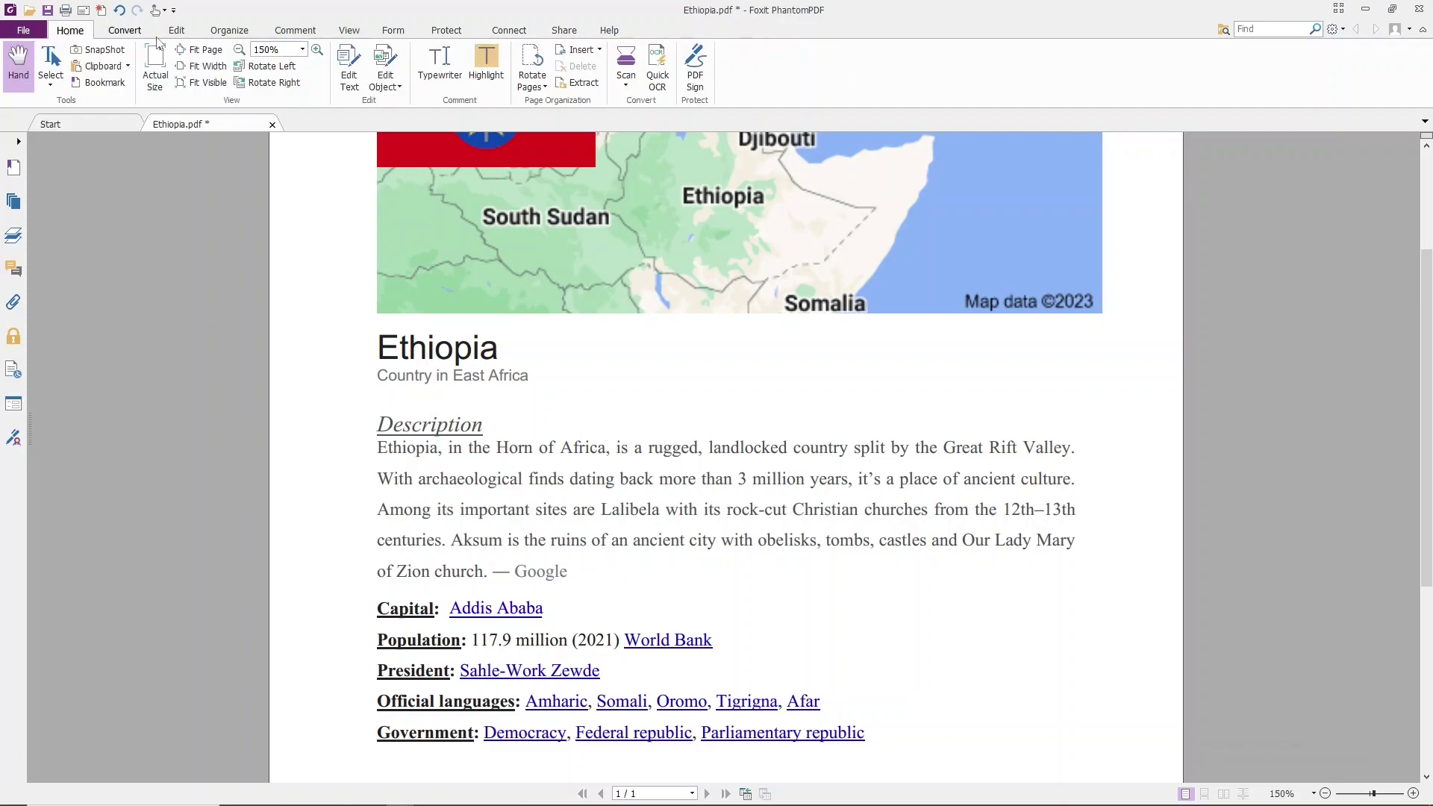
left_click(296, 33)
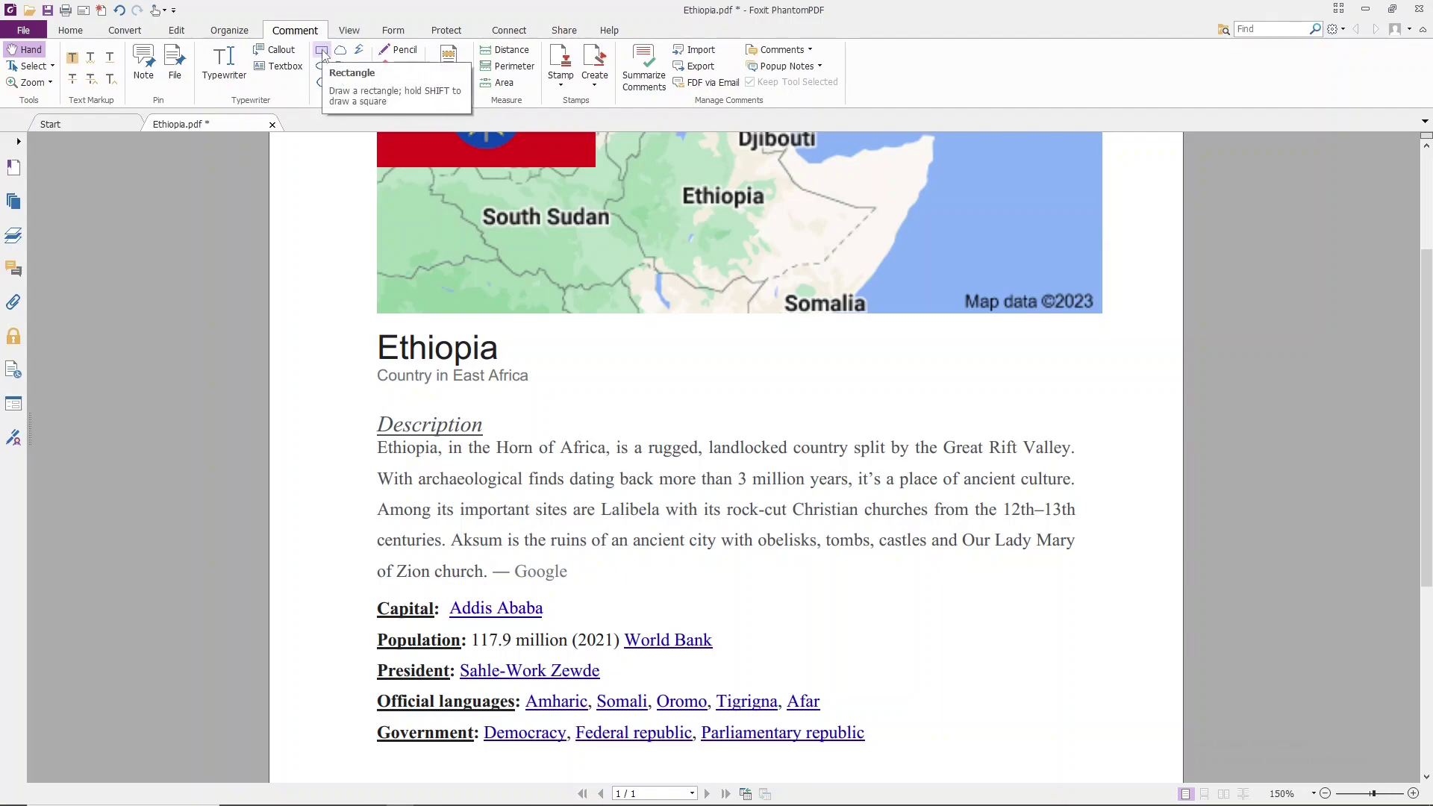
left_click(322, 53)
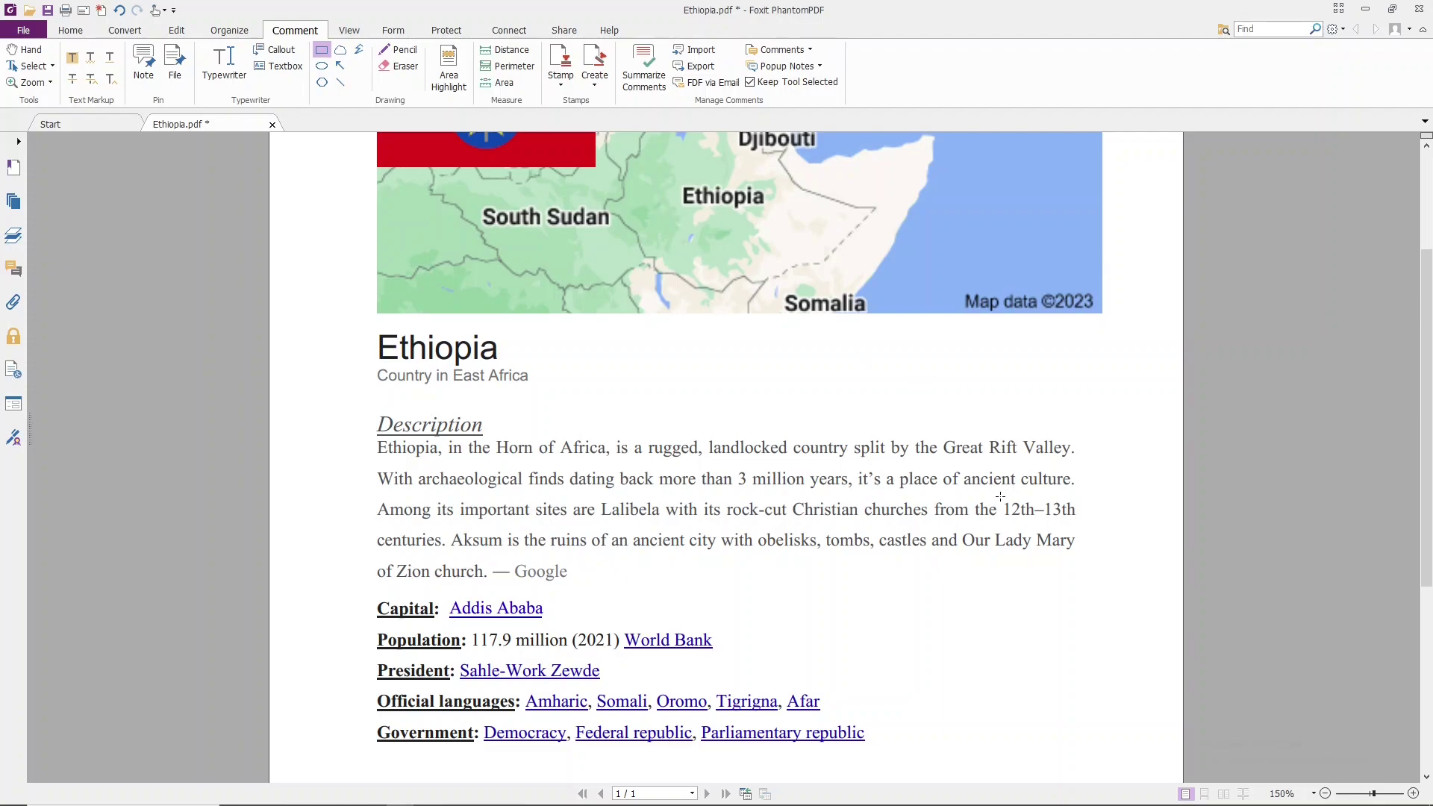
left_click_drag(999, 496, 1080, 523)
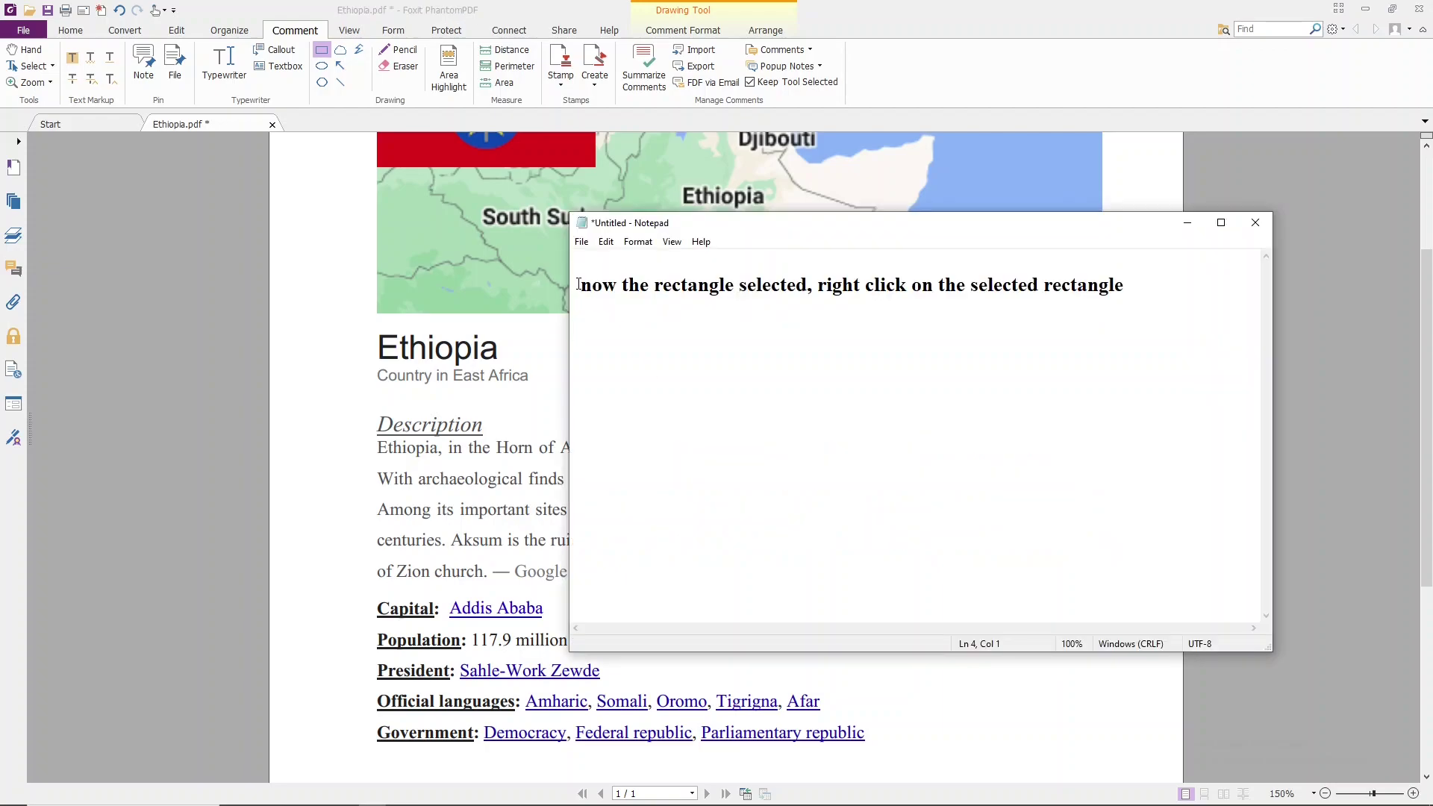
- Add the line 'Note: right cliking out of the selected rectangle will not work' and minimise Notepad
mouse_move(582, 286)
left_mouse_down()
mouse_move(1017, 302)
mouse_move(1127, 289)
left_mouse_up()
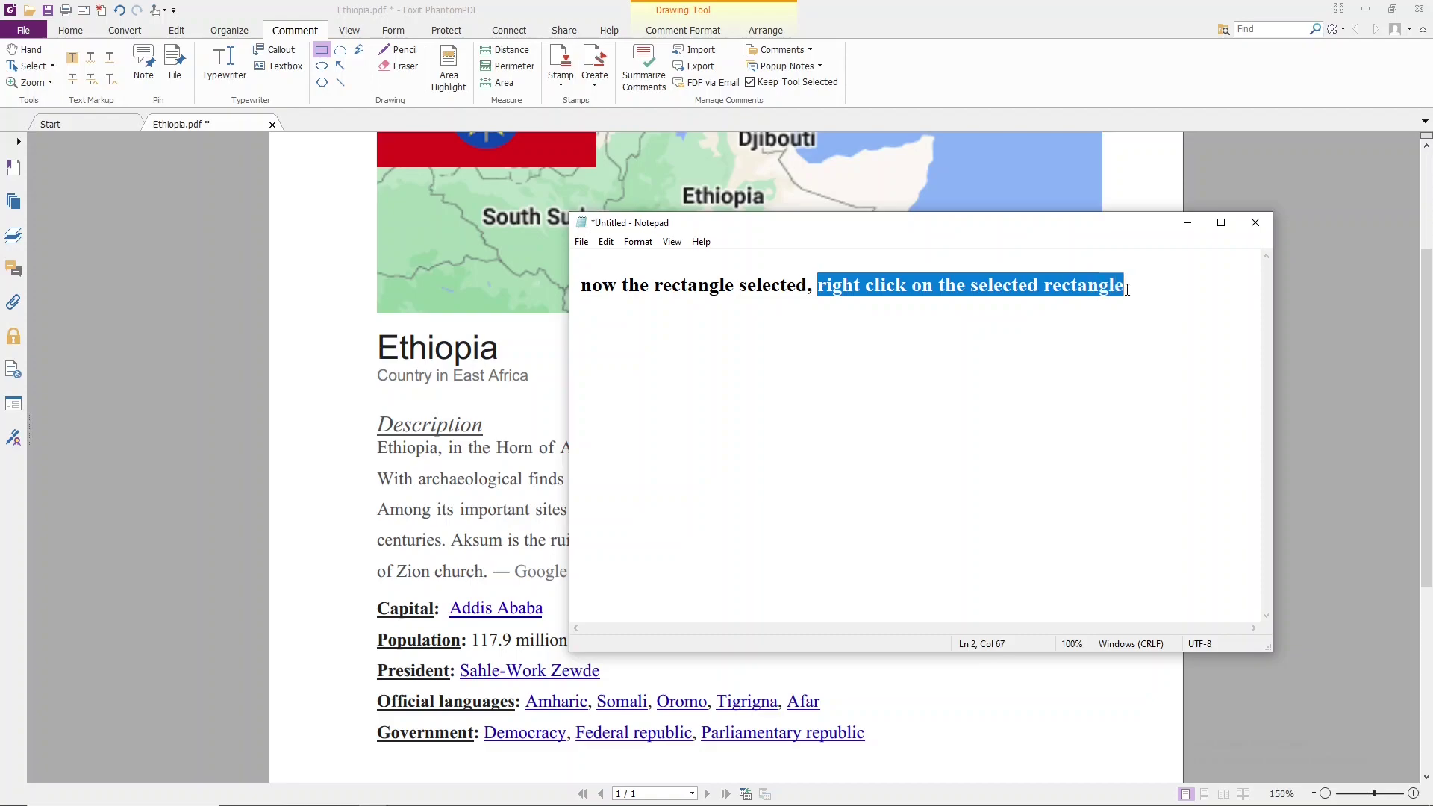
left_click(643, 345)
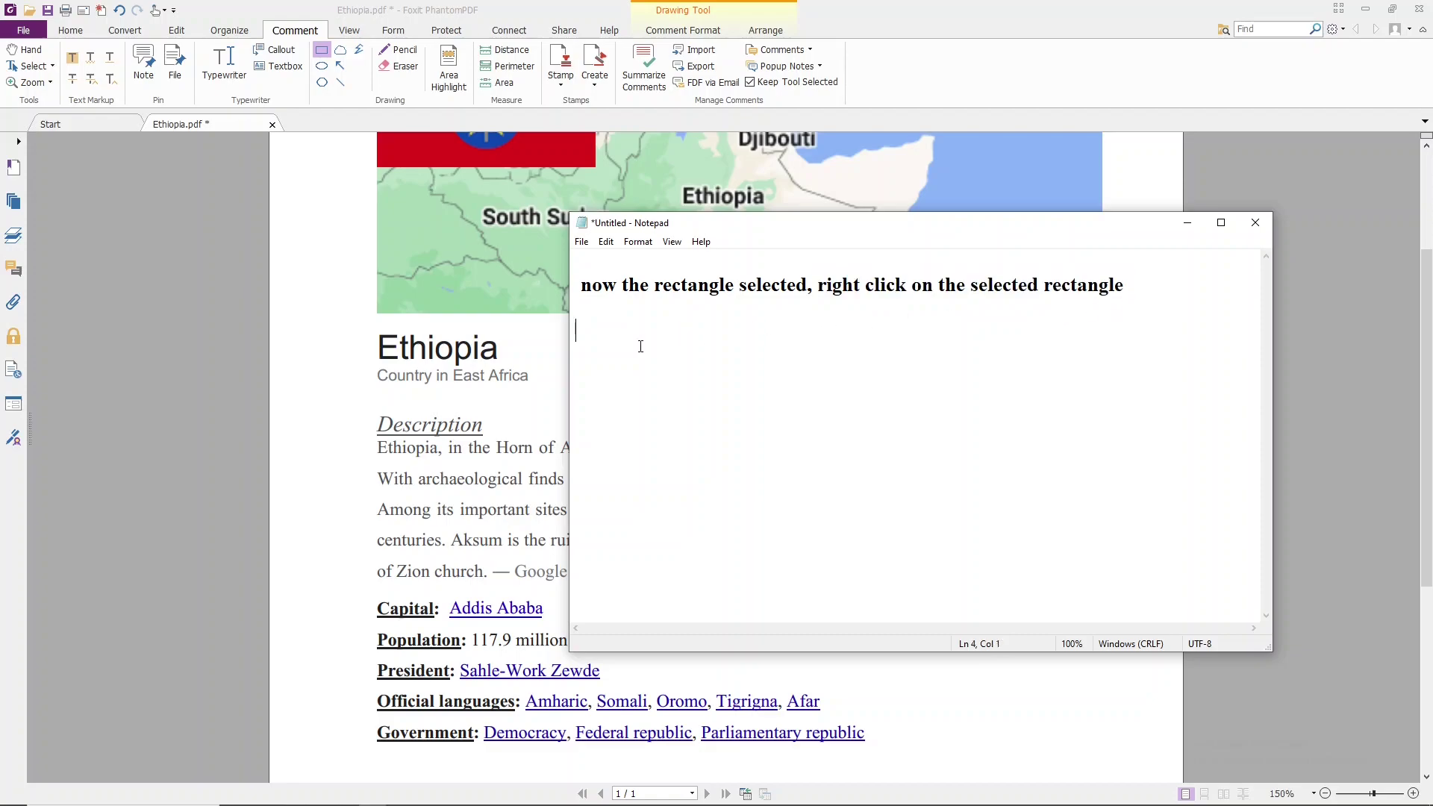
type("Note: right cliking out of the selected rectangle will not work")
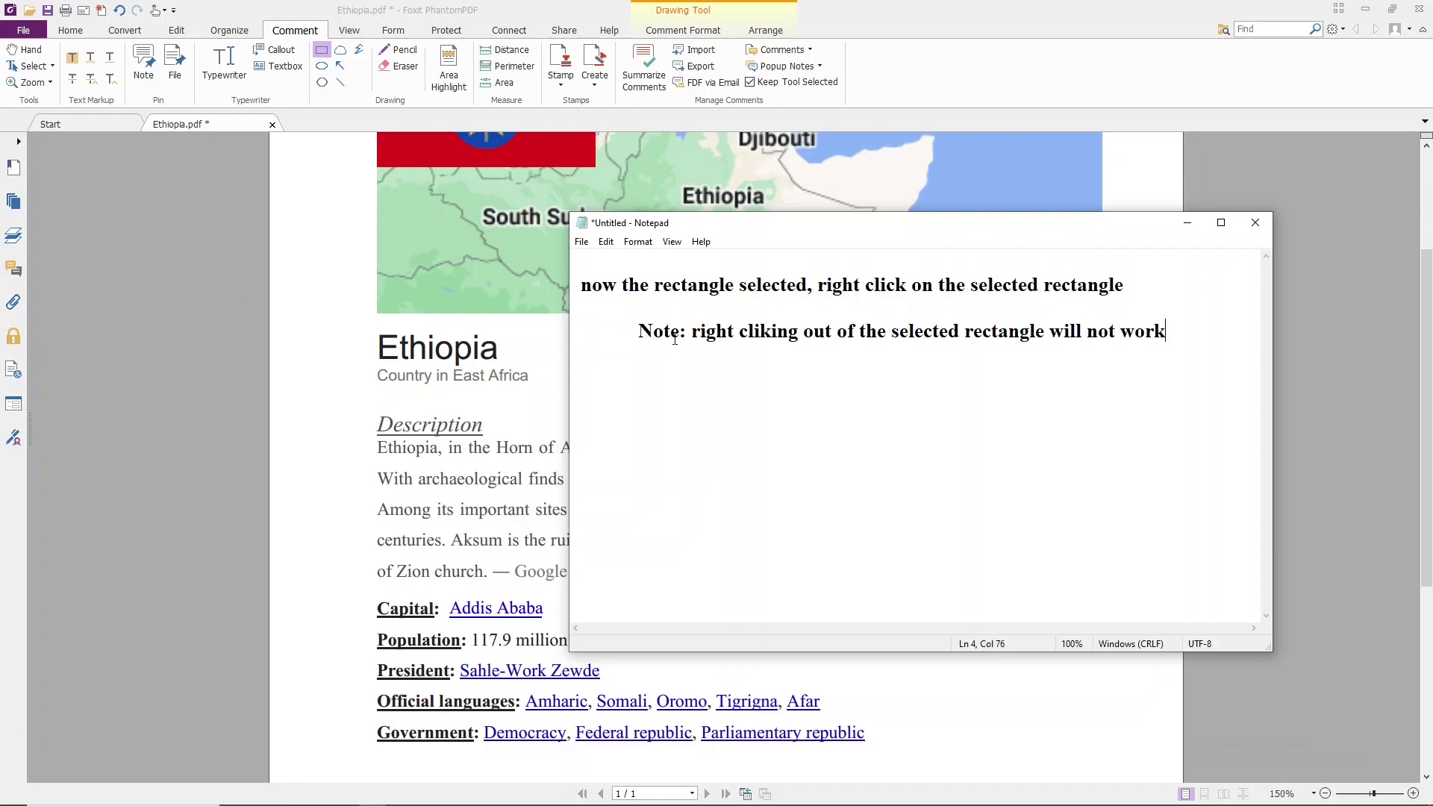
mouse_move(638, 331)
left_mouse_down()
mouse_move(1050, 350)
mouse_move(1171, 337)
left_mouse_up()
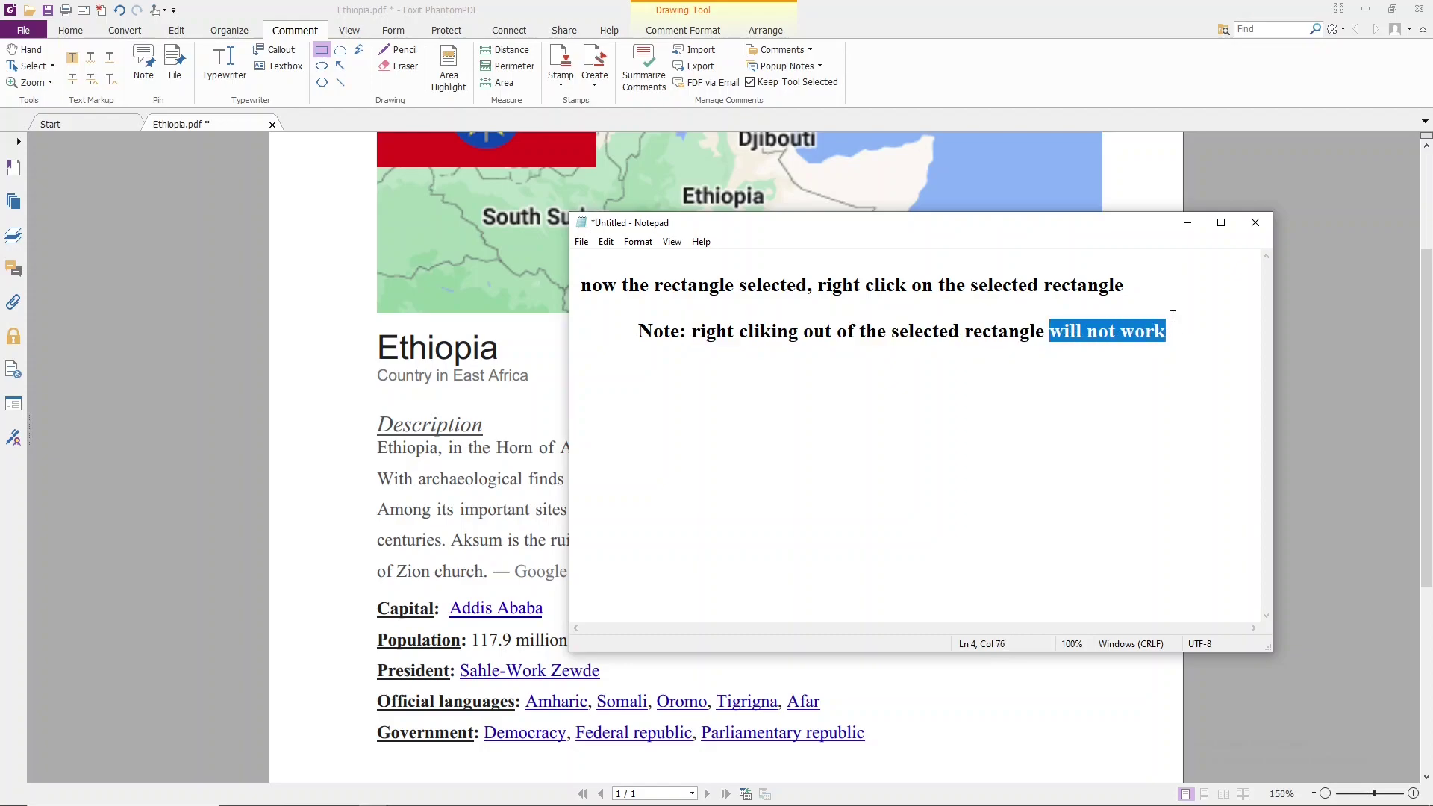
left_click(1187, 222)
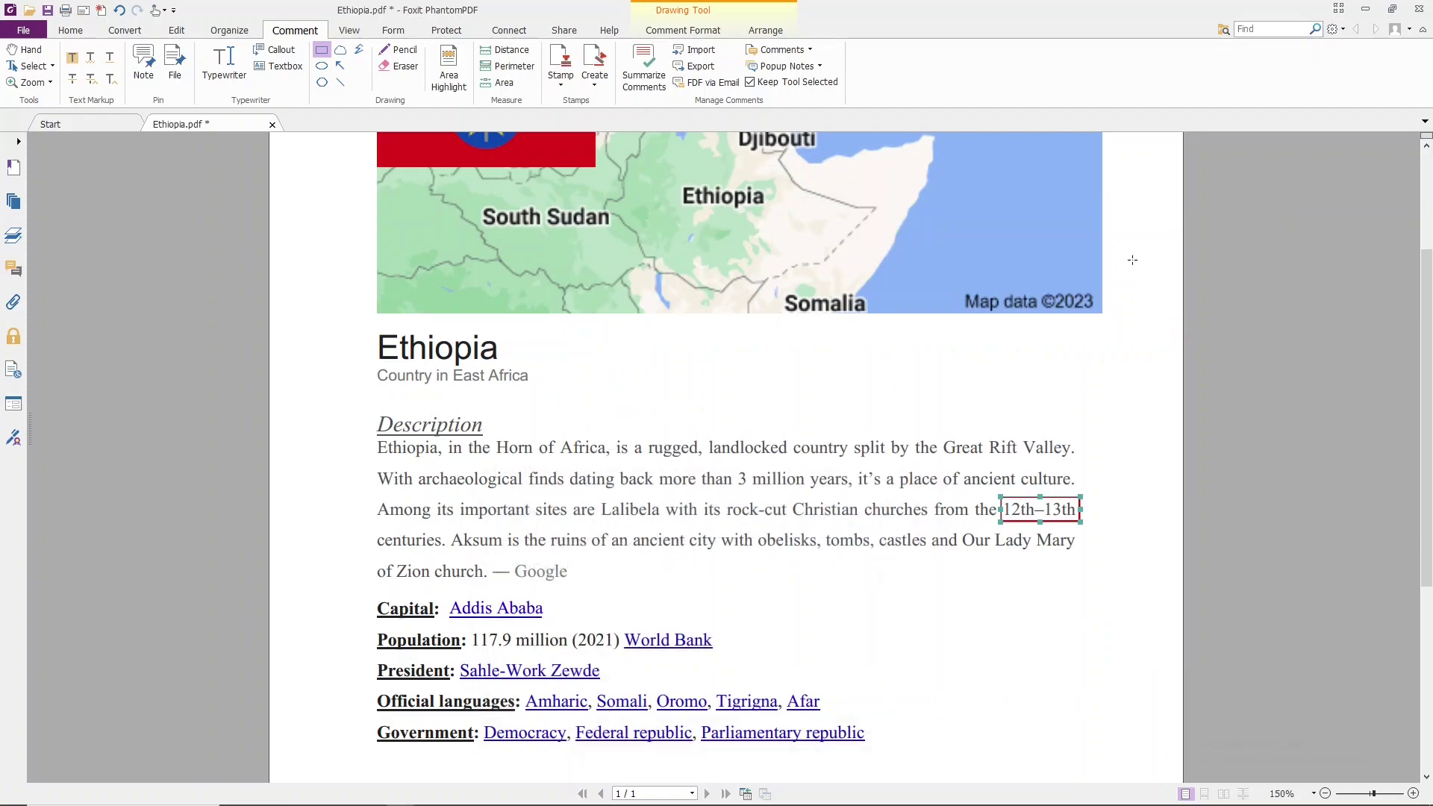
- Select the rectangle around '12th–13th' and open its Rectangle Properties dialog
right_click(1103, 507)
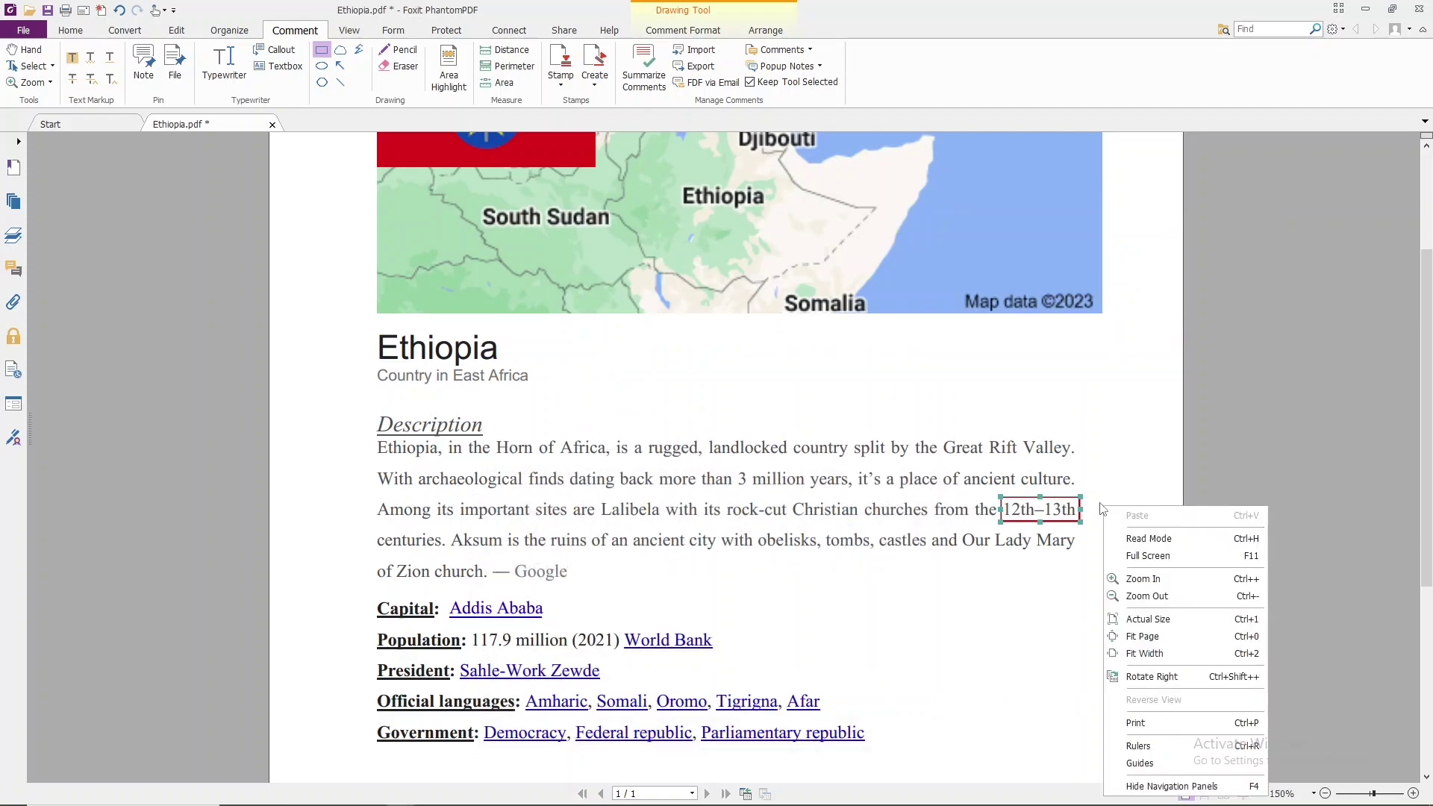
left_click(1088, 509)
key("Escape")
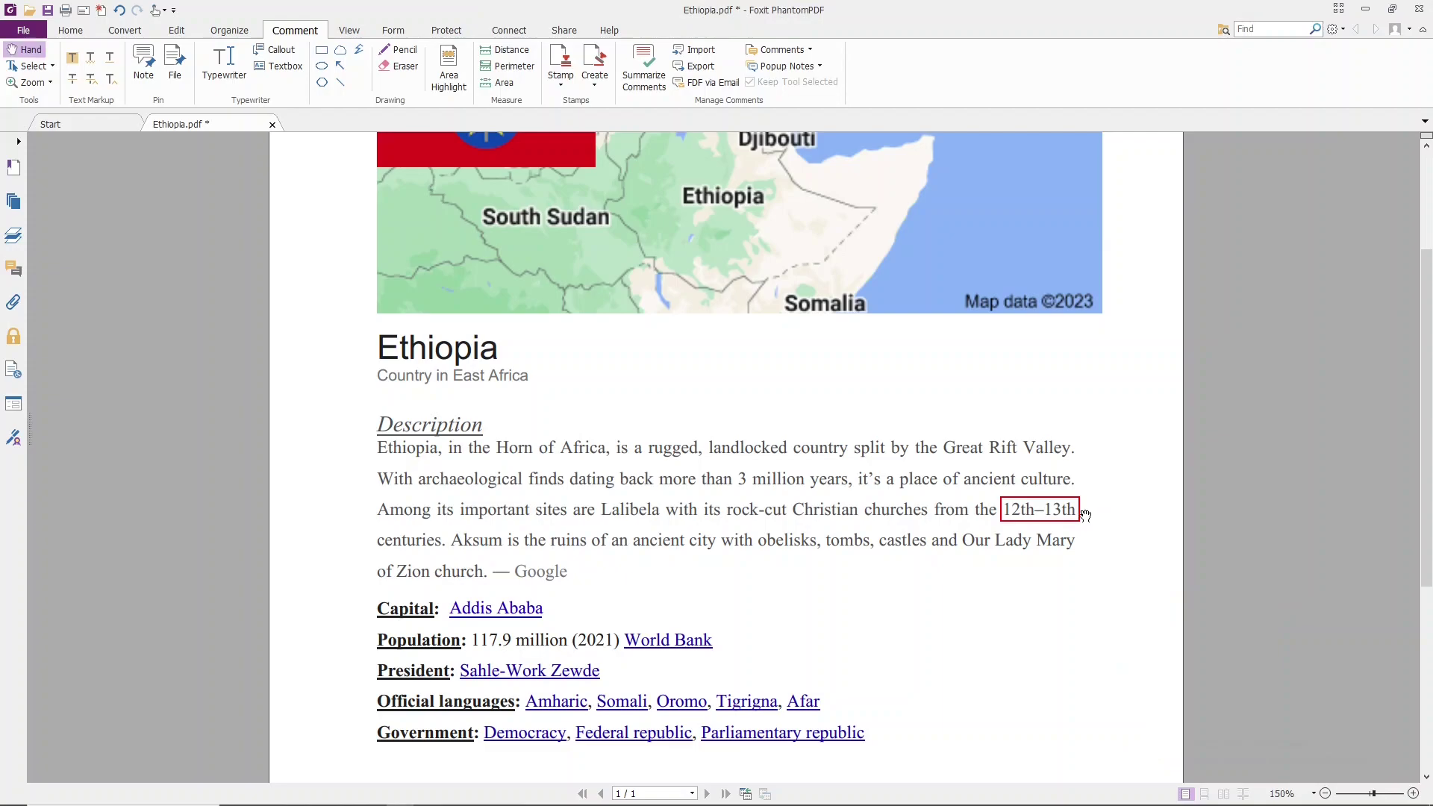
left_click(1068, 524)
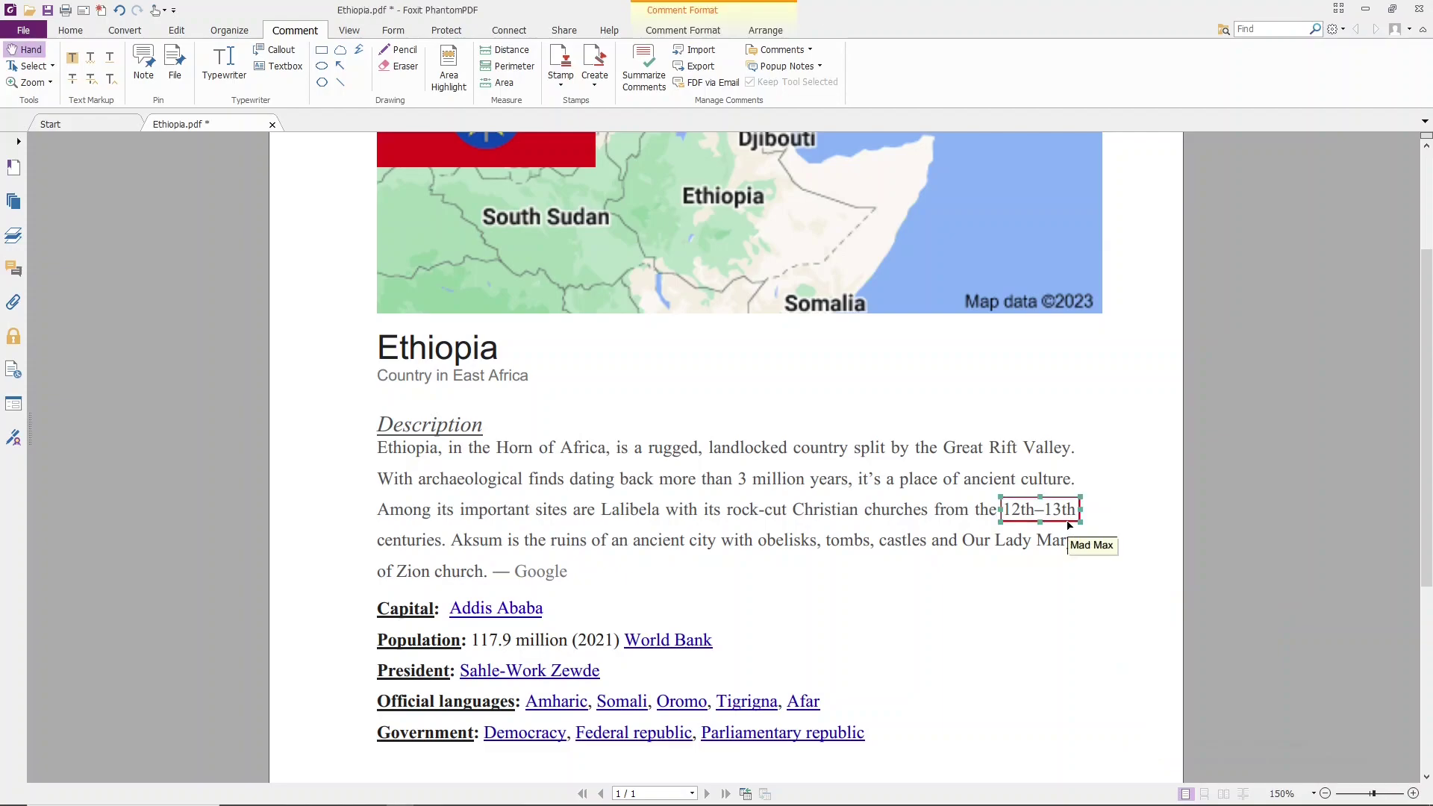
right_click(1068, 523)
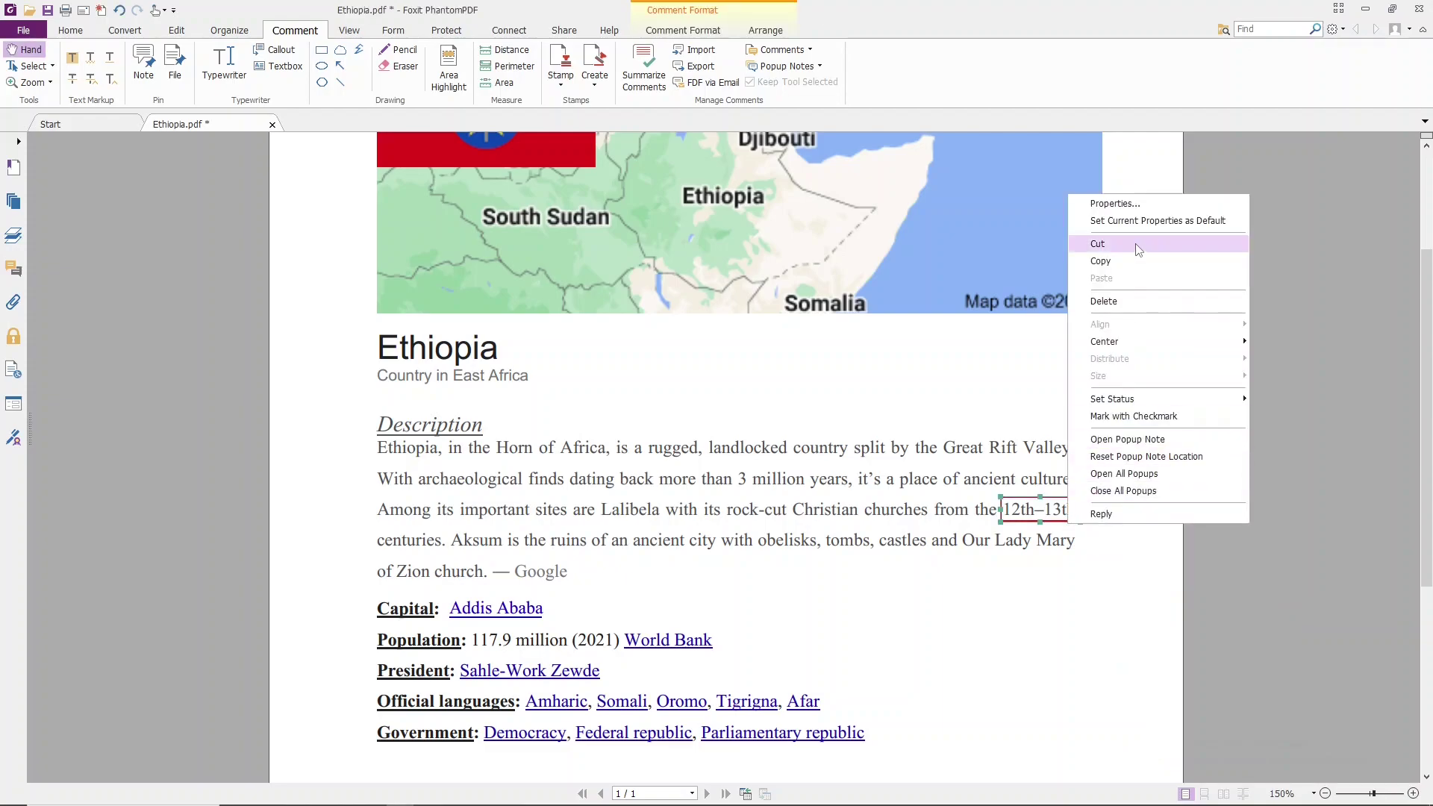
left_click(1127, 203)
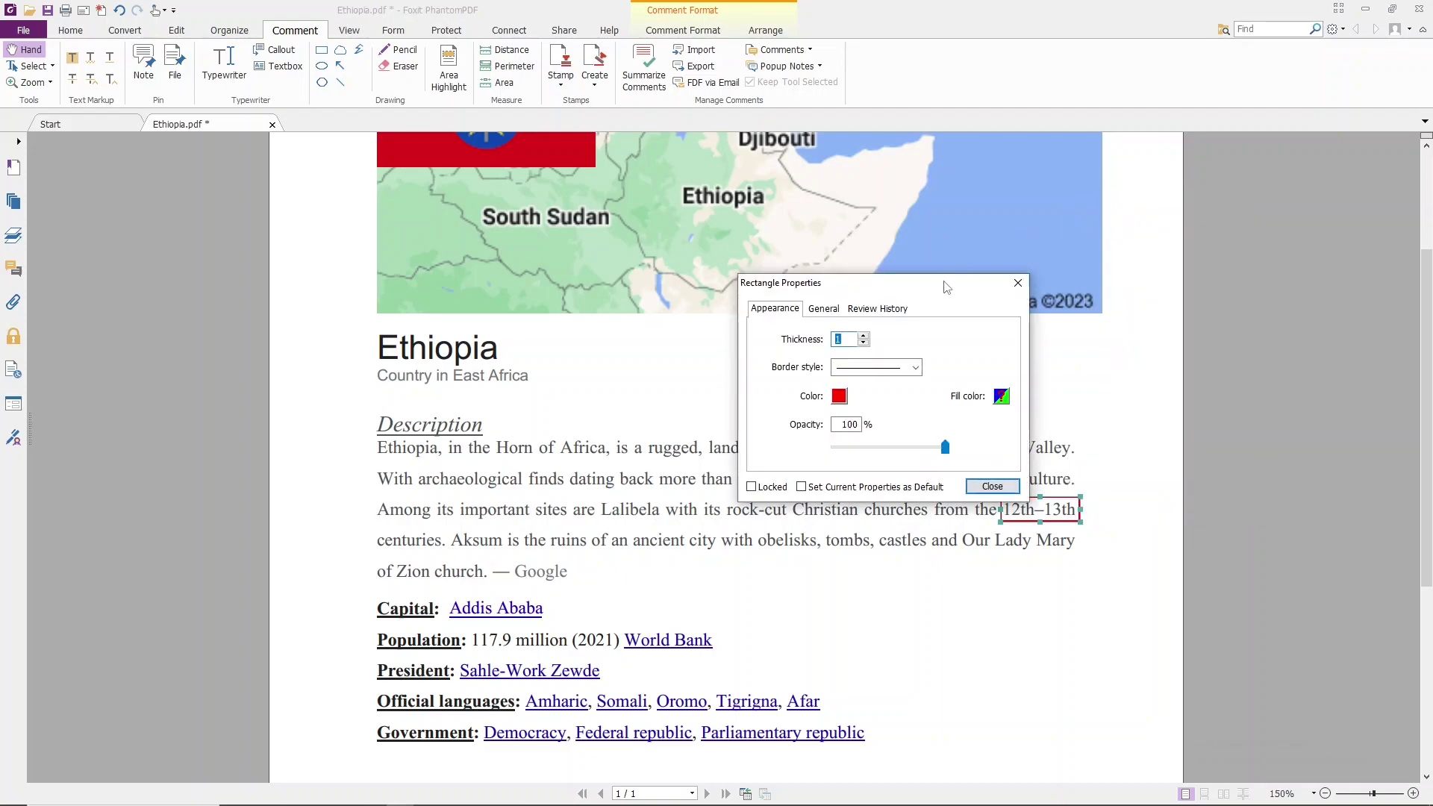
left_click_drag(961, 283, 738, 342)
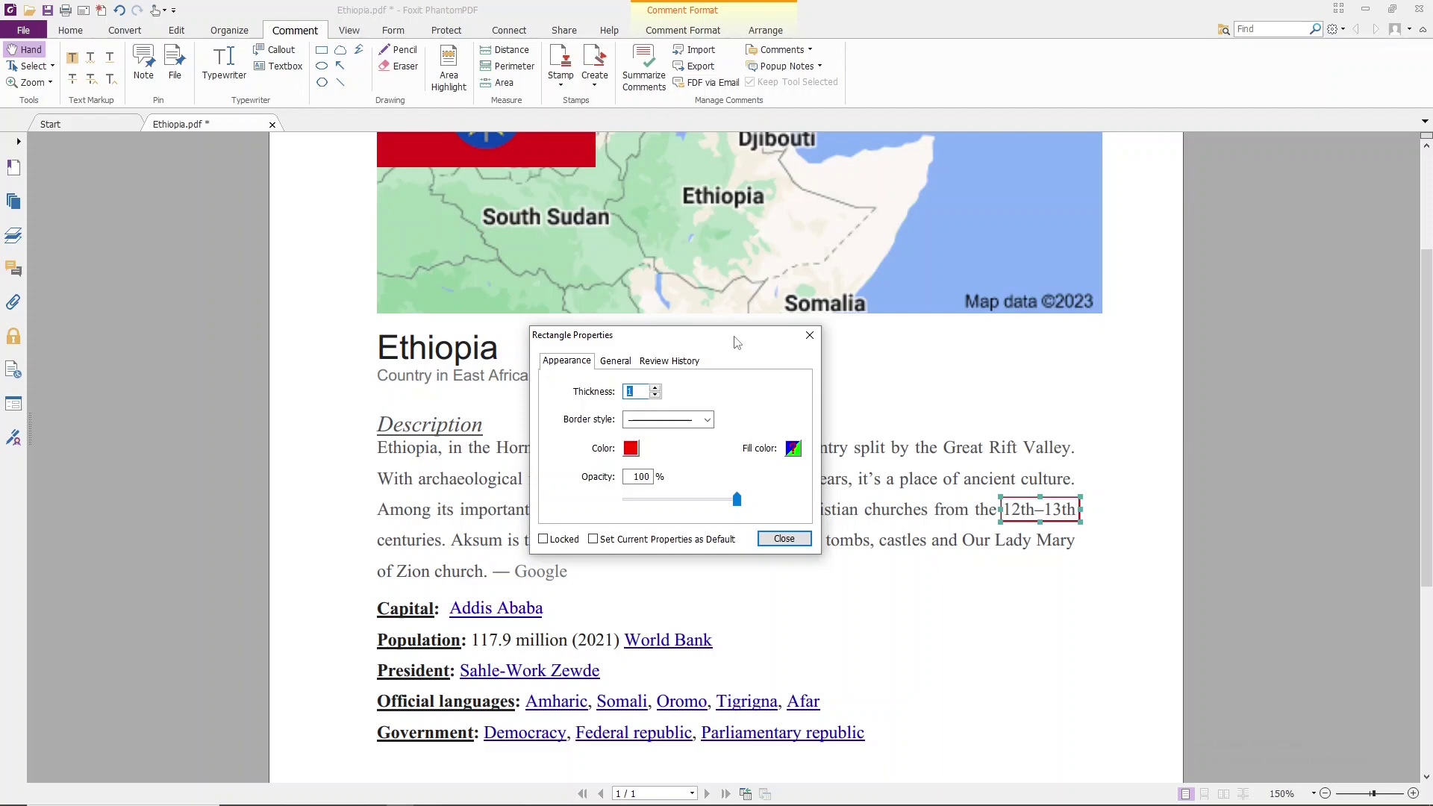
- Set the rectangle's border colour to none, then bring Notepad forward
left_click(491, 658)
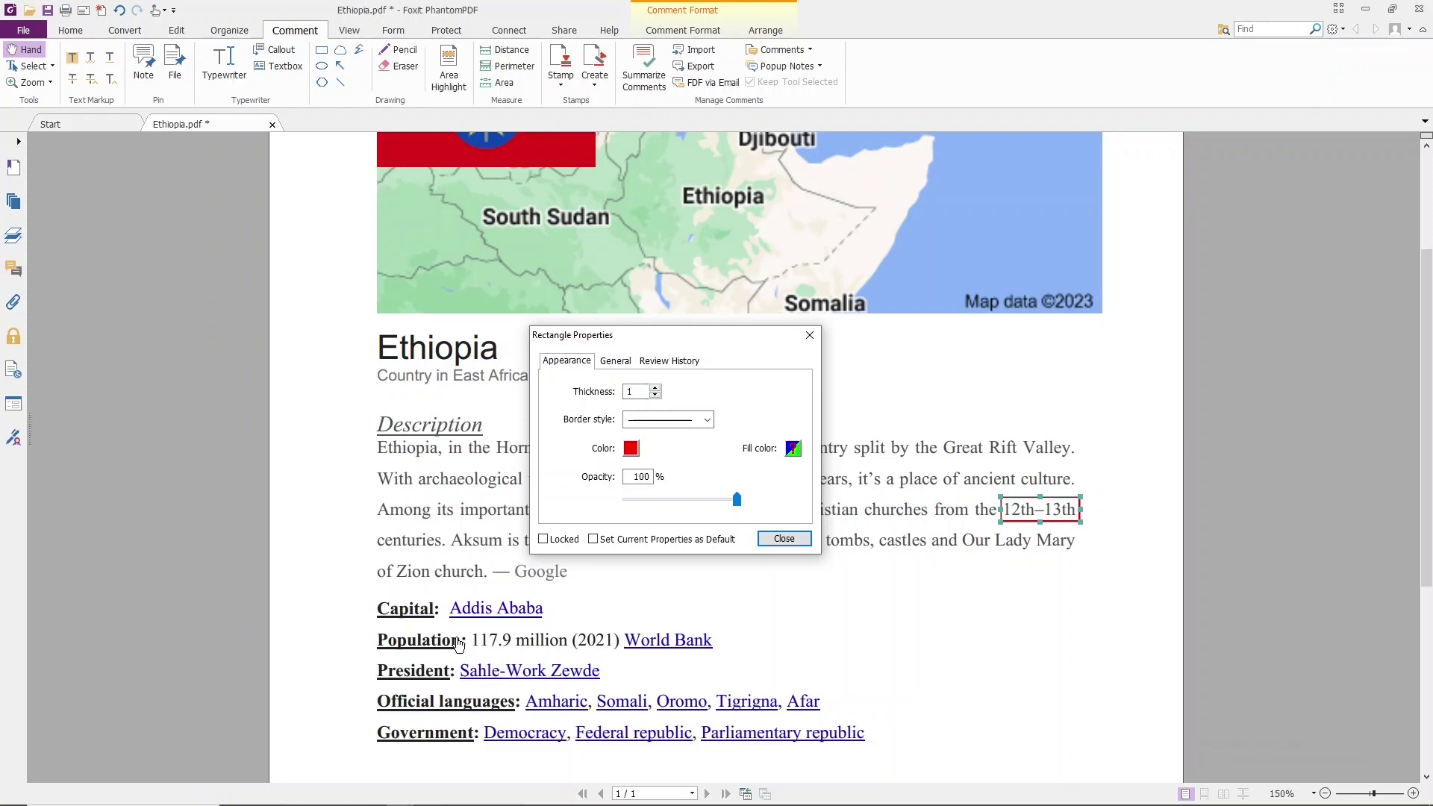
left_click(638, 449)
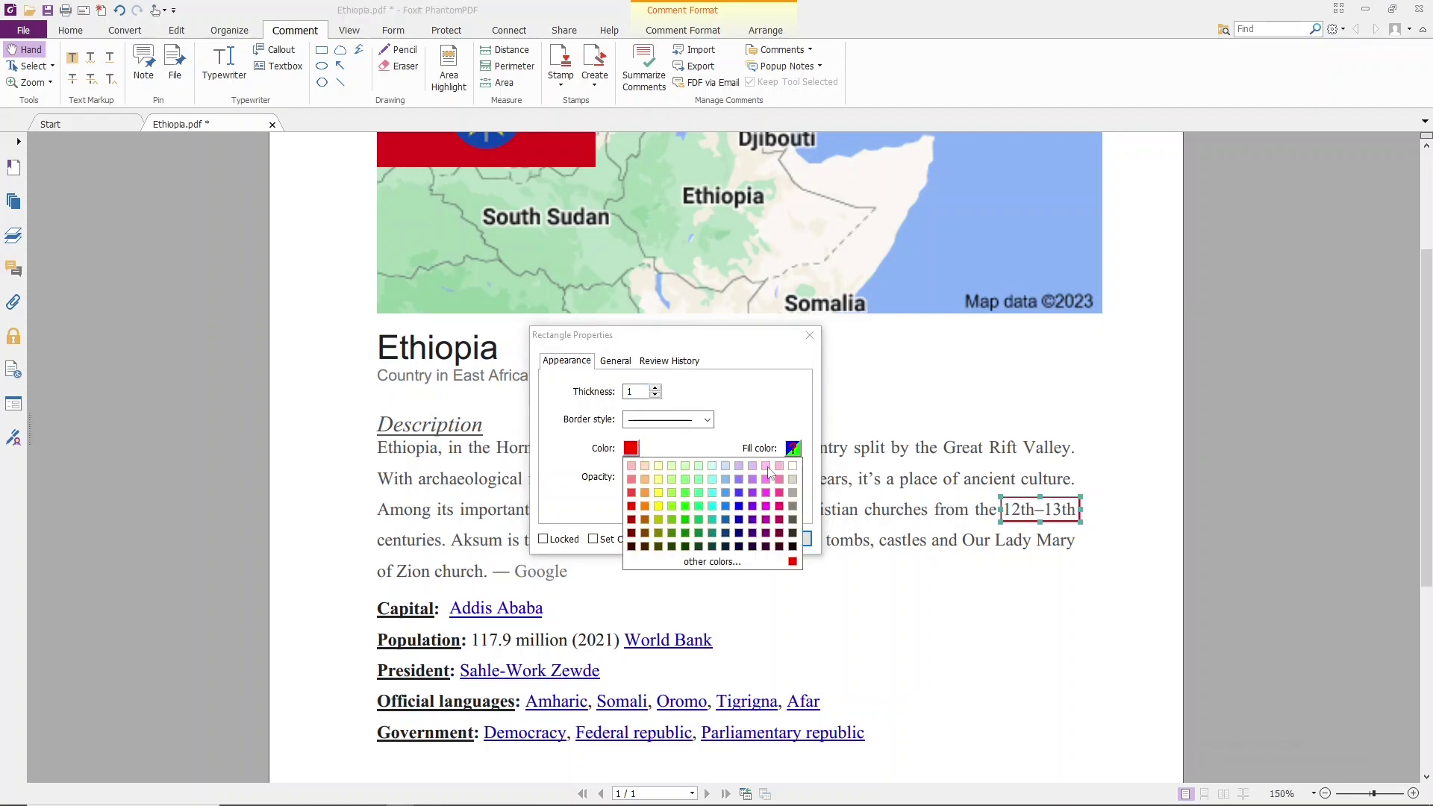
left_click(792, 466)
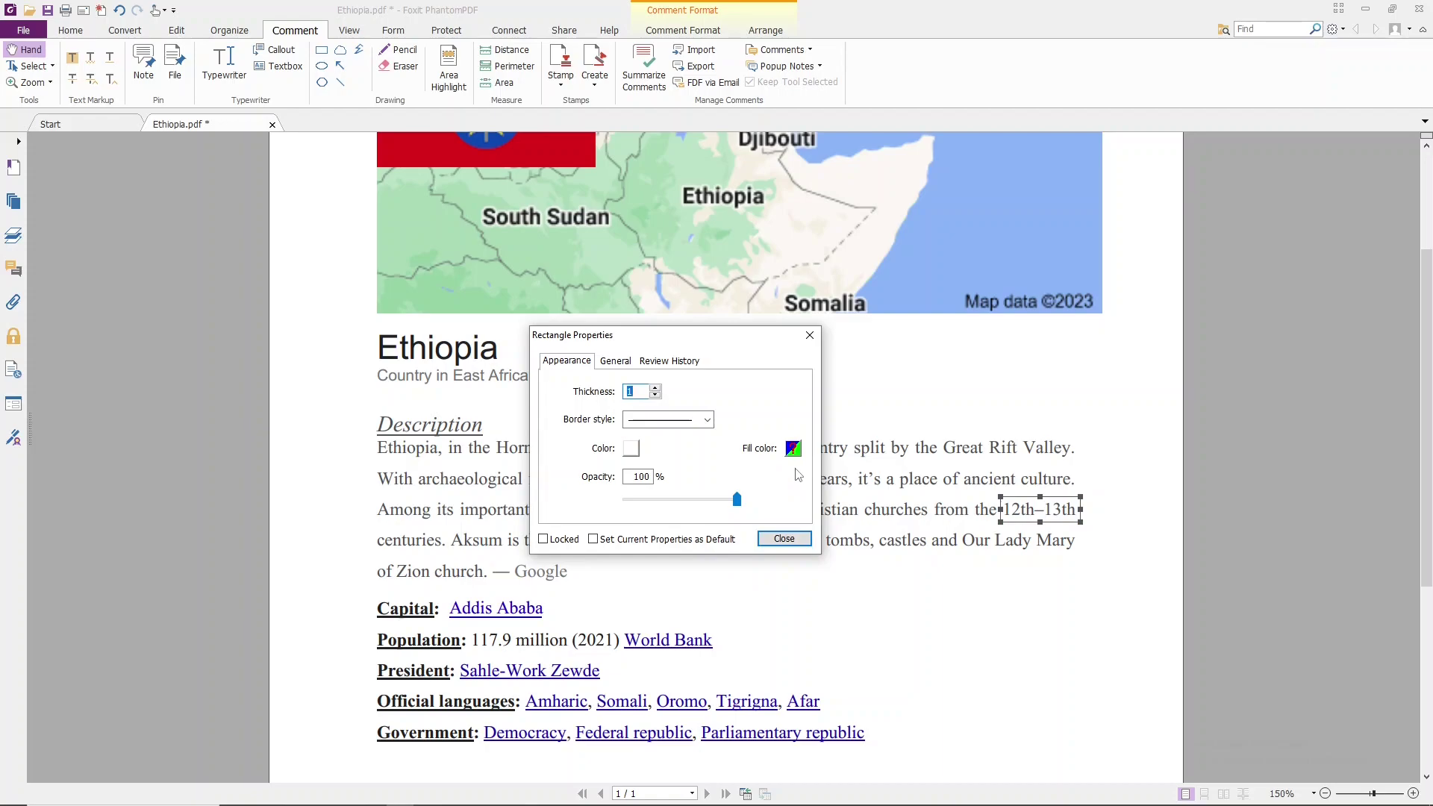
key("alt+Tab")
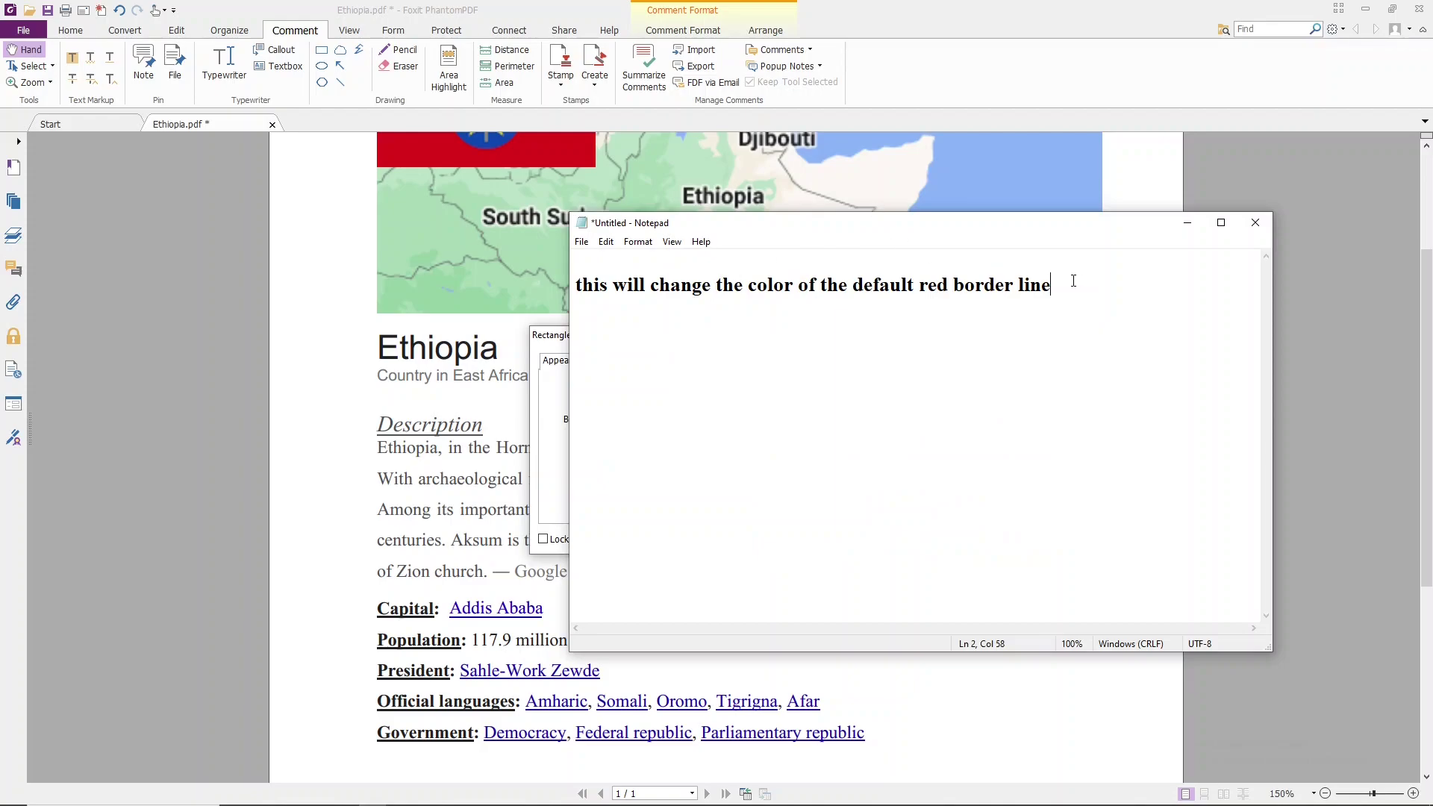
- Highlight the border-colour note, then minimise Notepad to show the rectangle's properties again
left_click_drag(1071, 288, 575, 285)
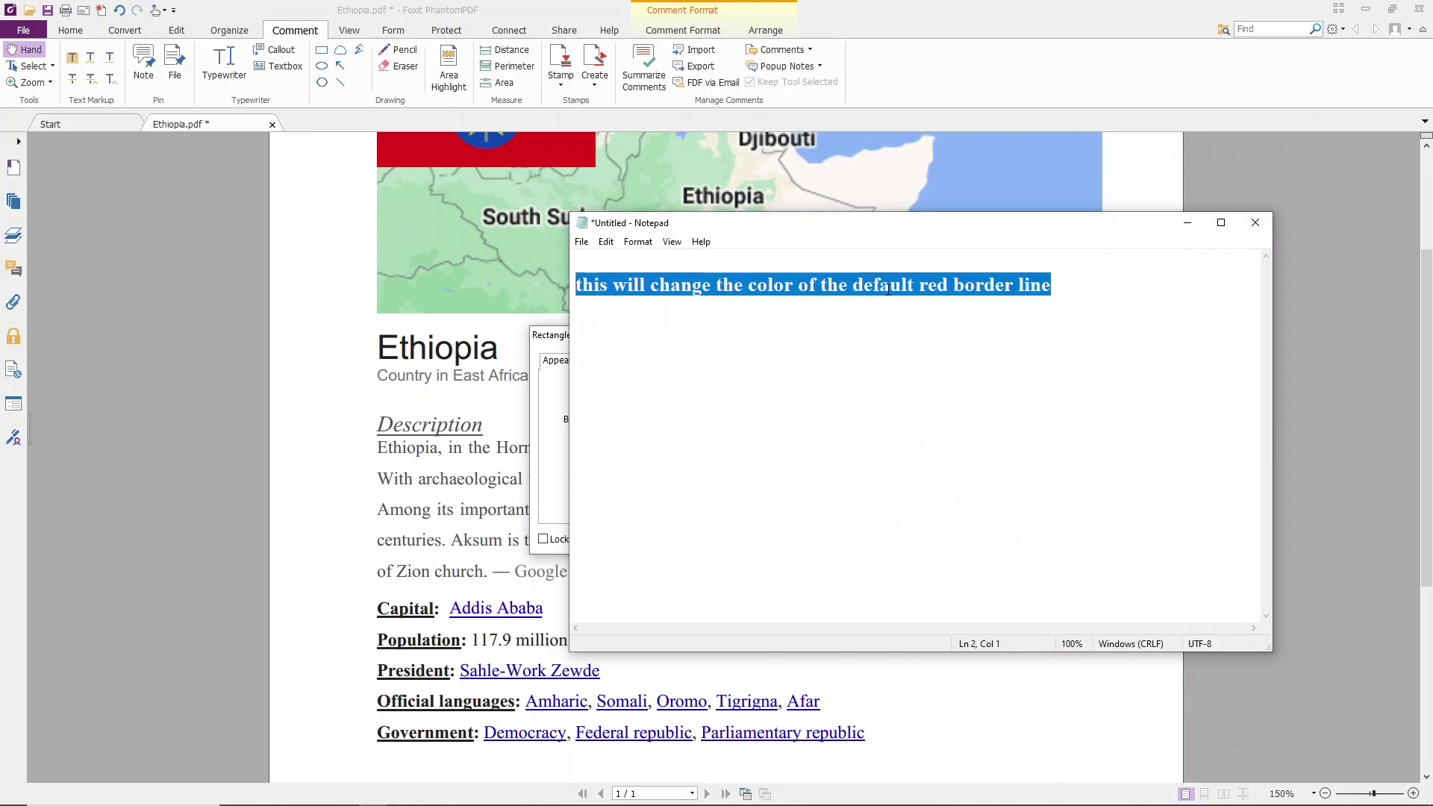
left_click(1187, 223)
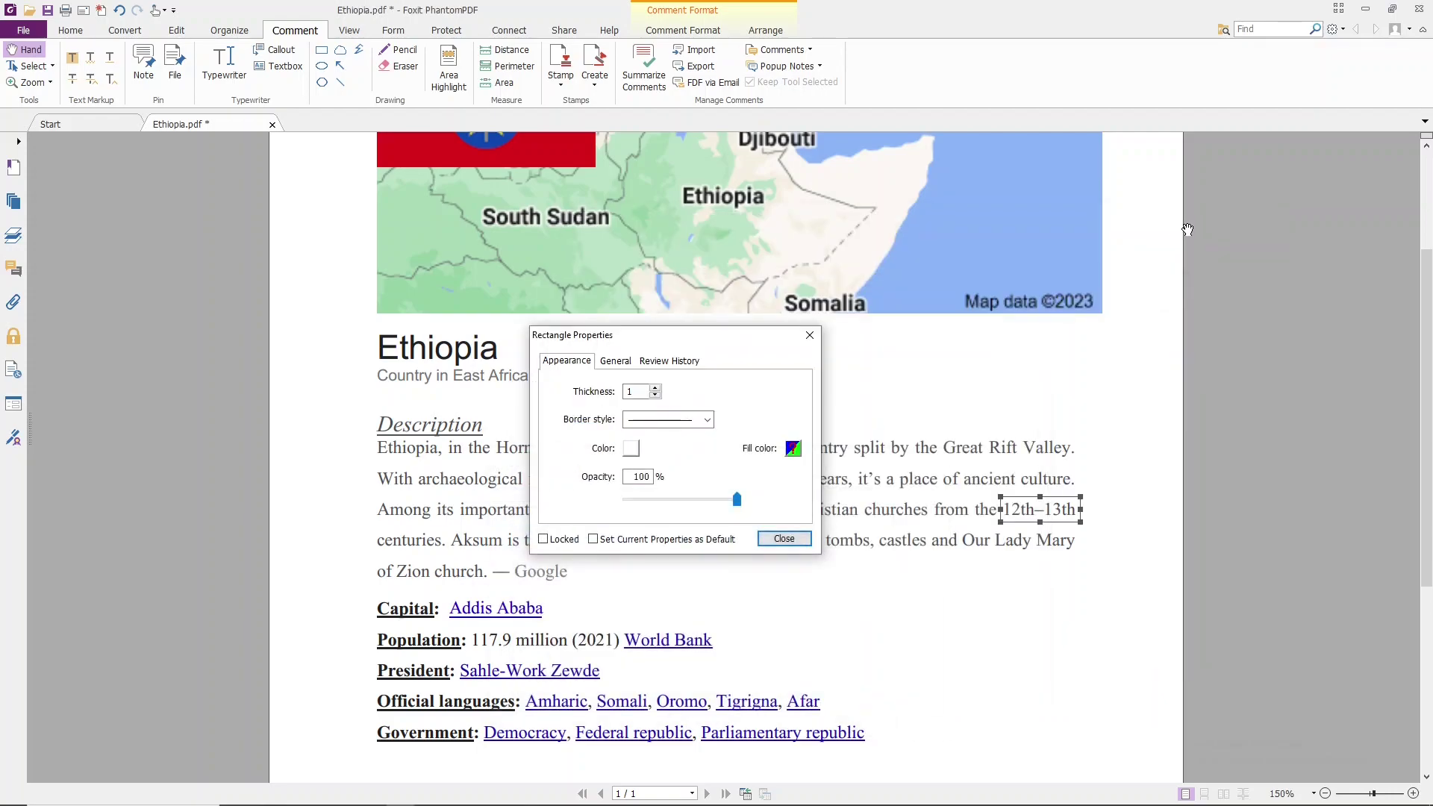
- Set the rectangle's border colour to white after trying dark blue and yellow
left_click(632, 451)
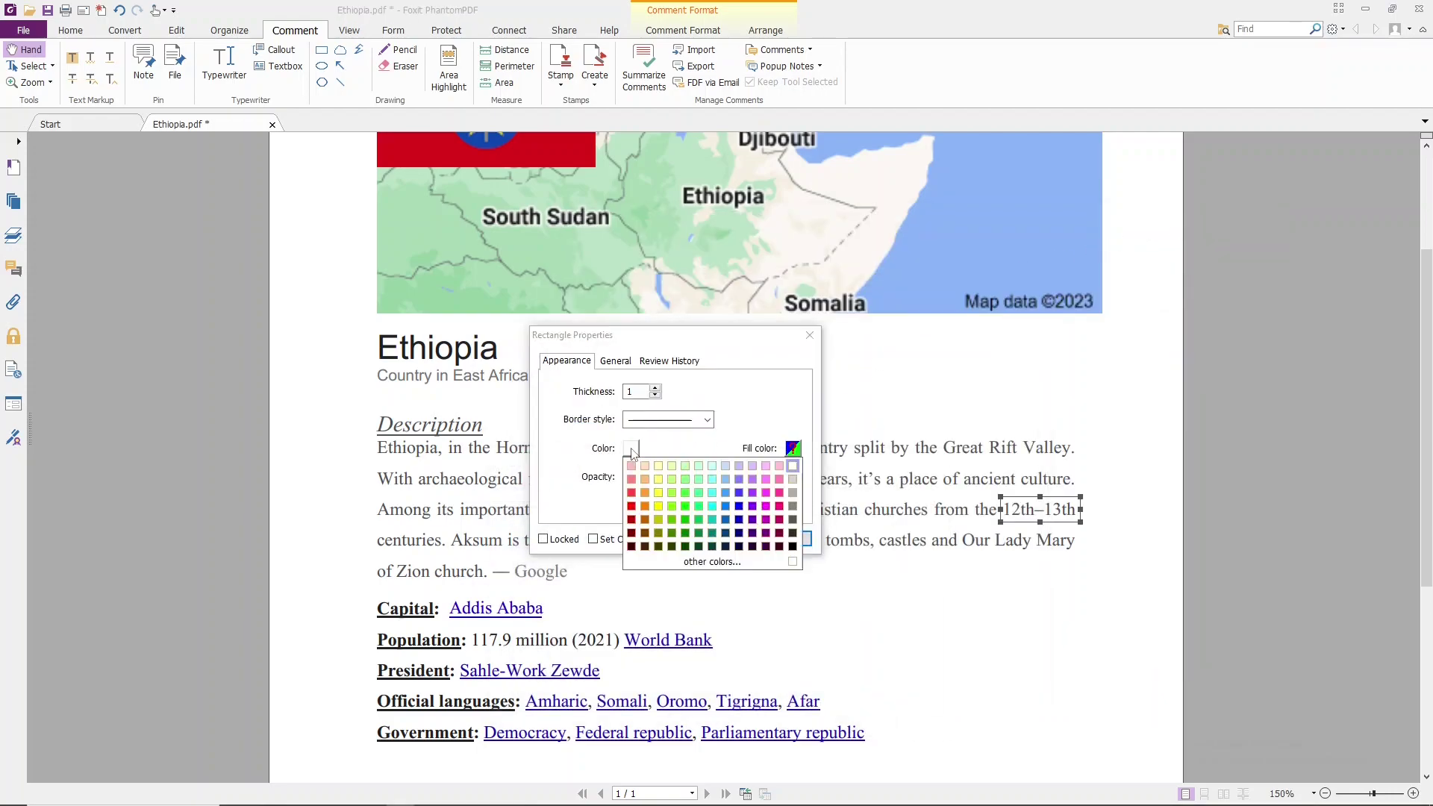
left_click(739, 522)
left_click(632, 448)
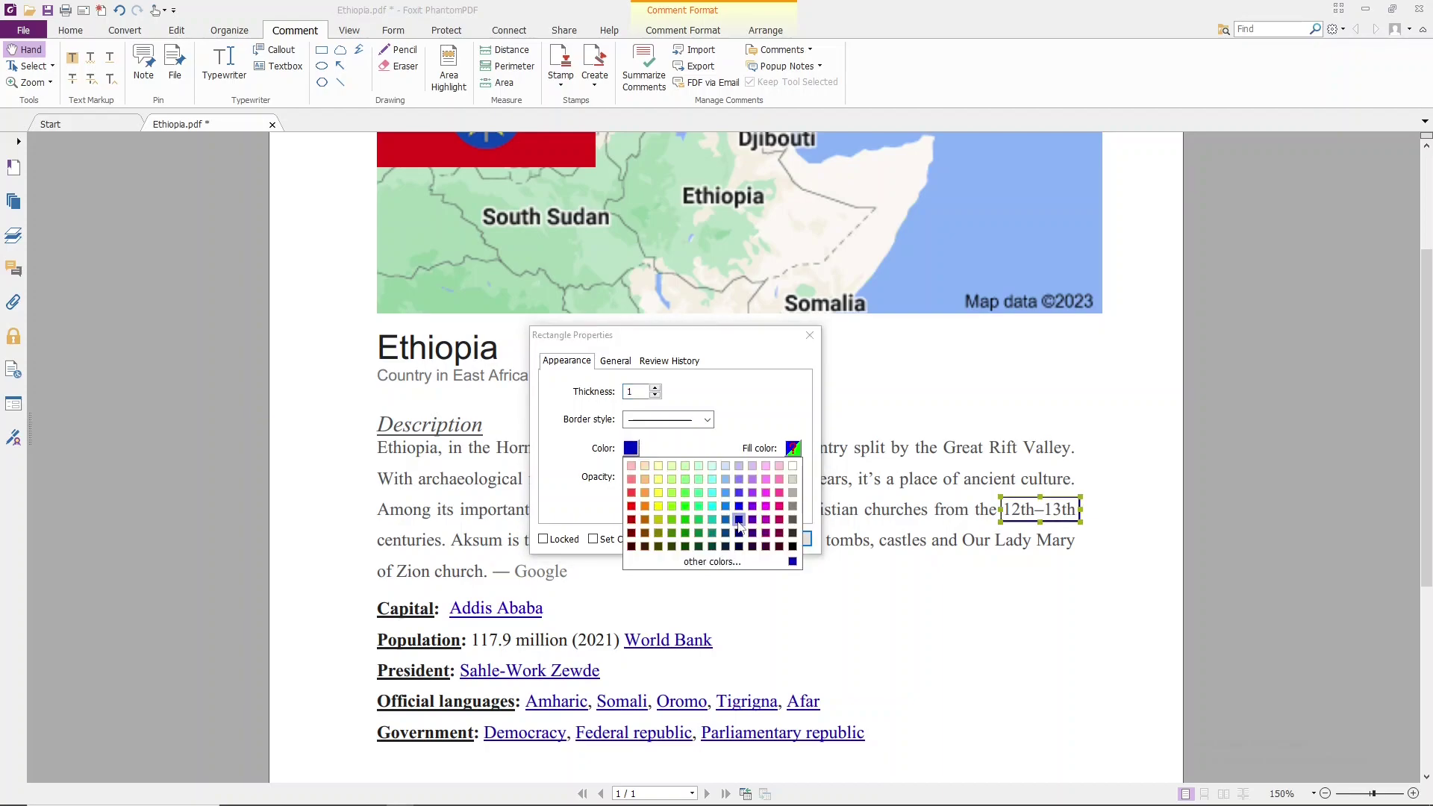
left_click(658, 505)
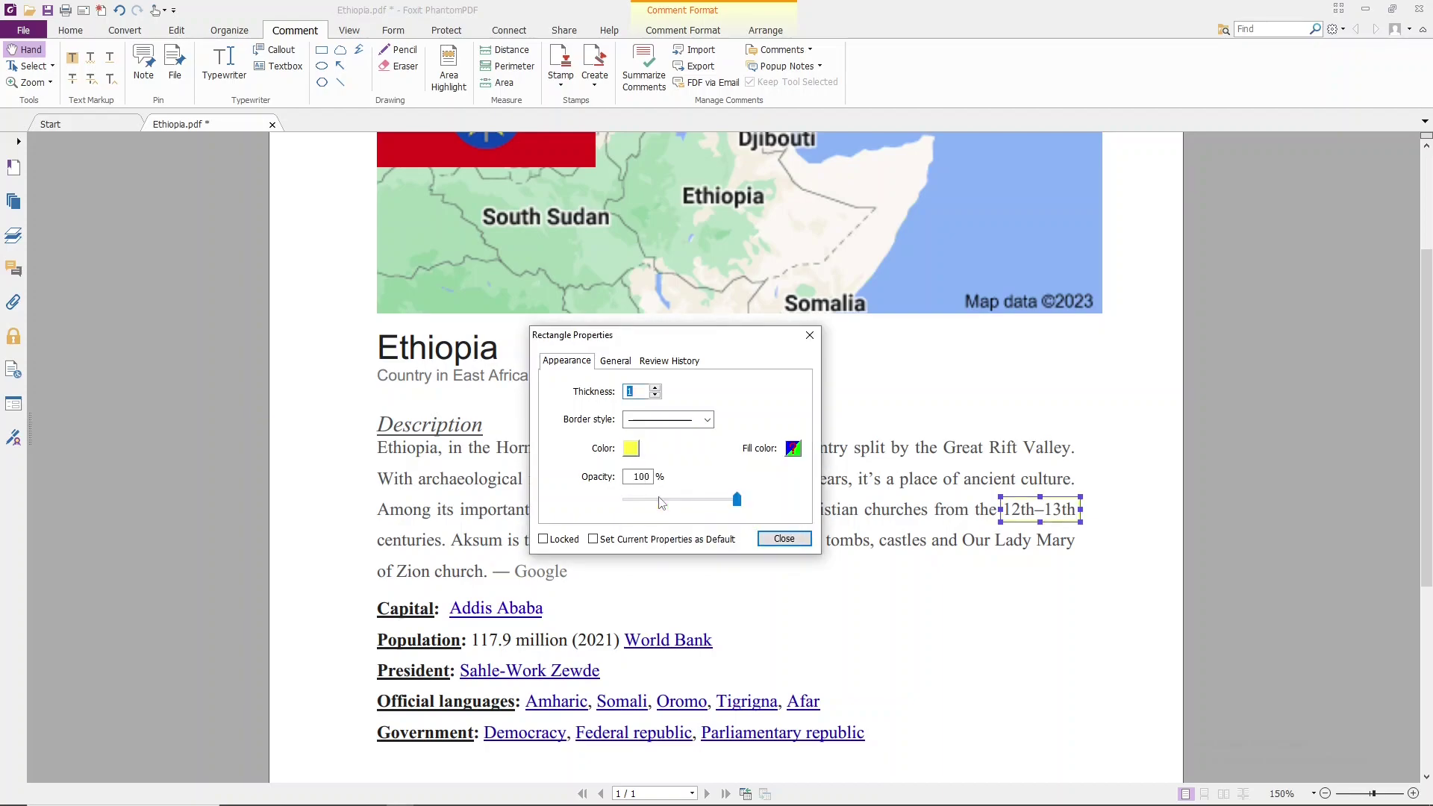
left_click(632, 448)
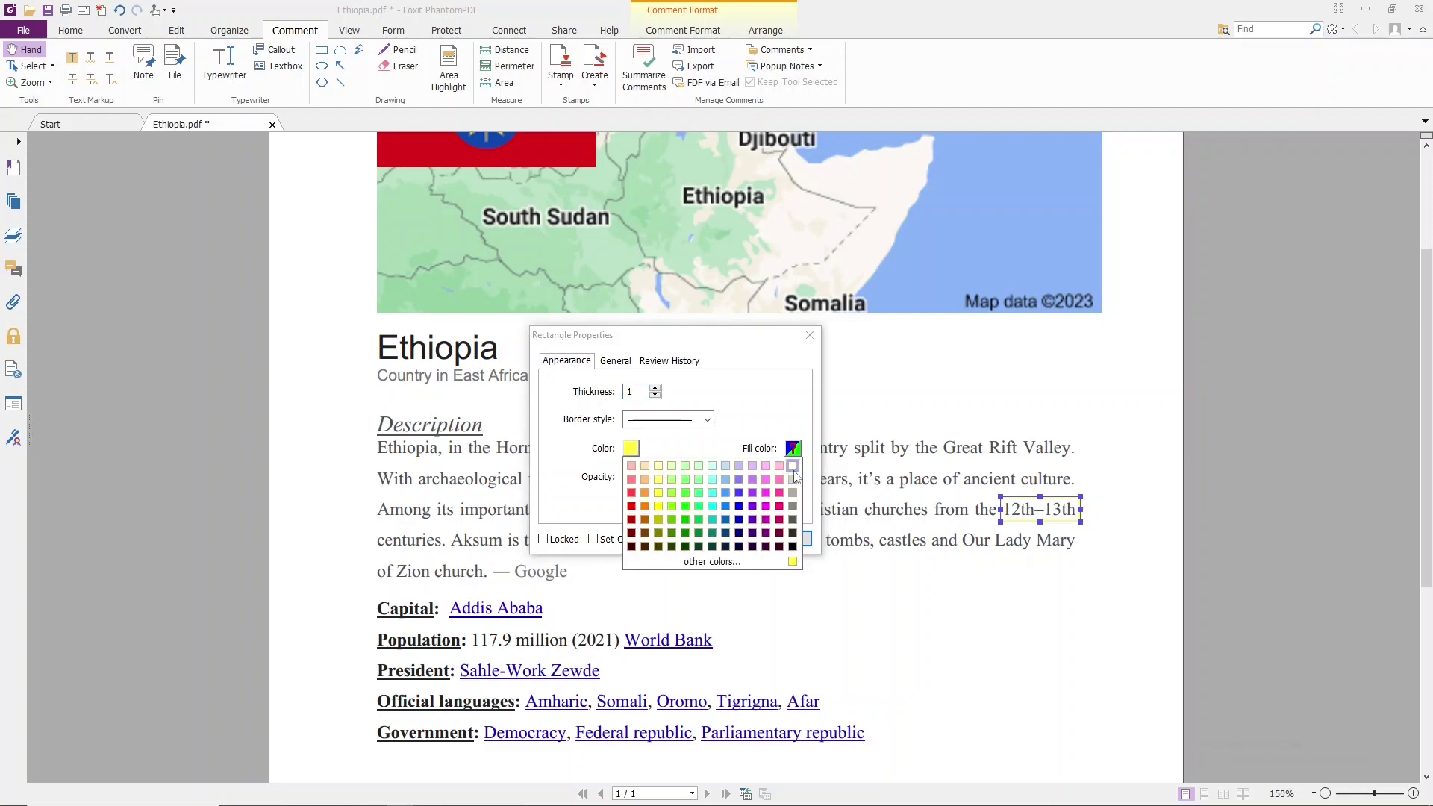
left_click(792, 466)
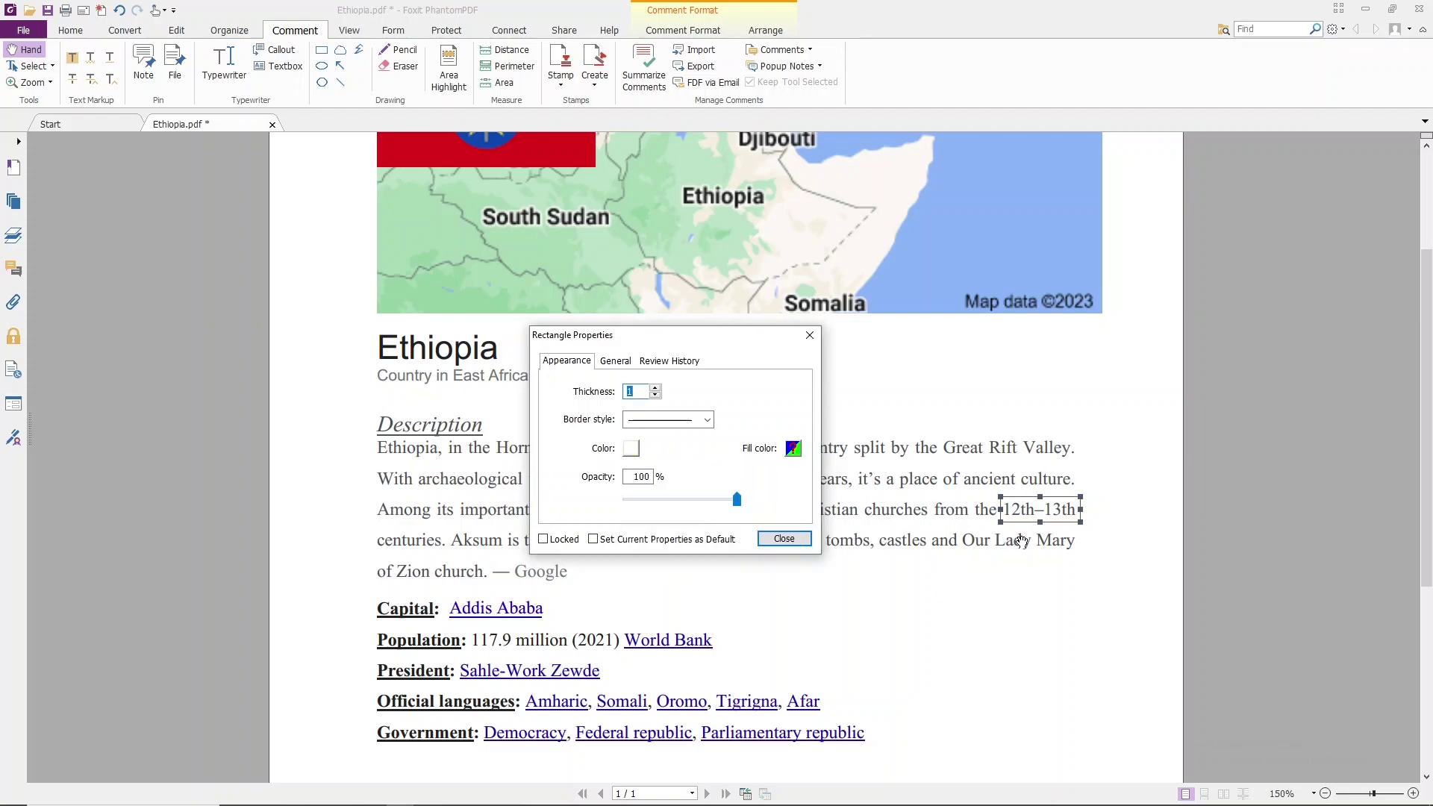
- Deselect and reselect the rectangle to preview the white border, then highlight the next note
left_click(1115, 579)
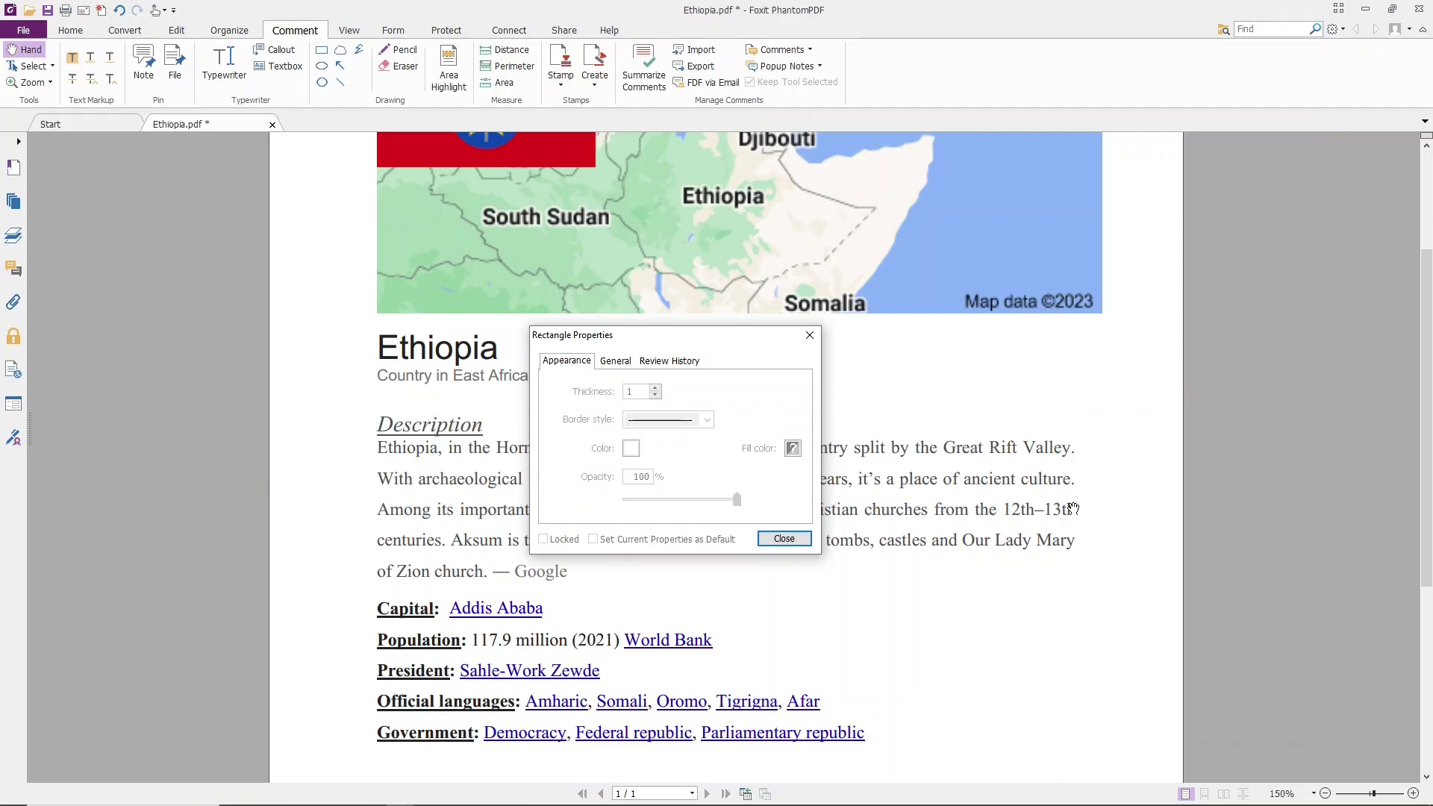
left_click(1037, 521)
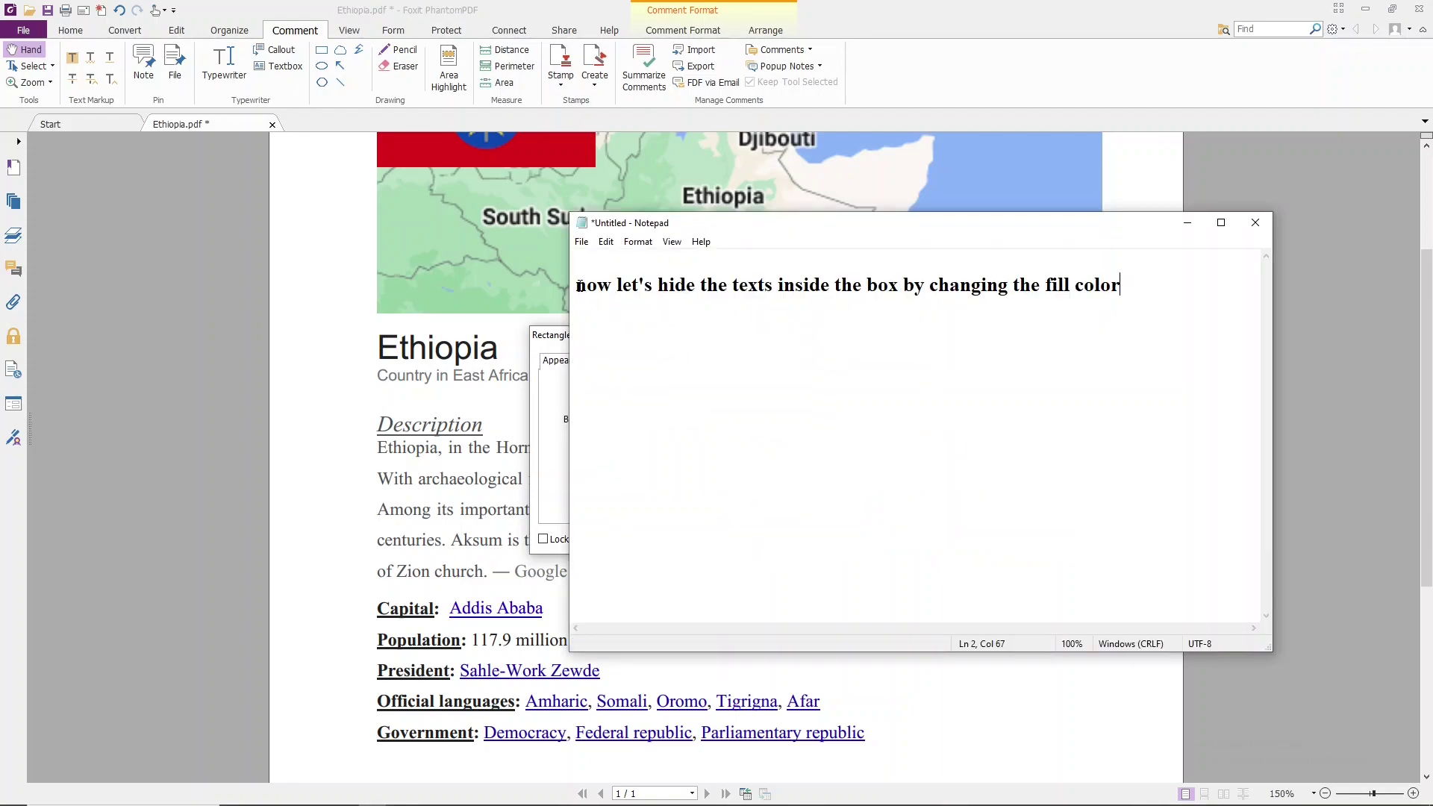
left_click_drag(579, 285, 1133, 286)
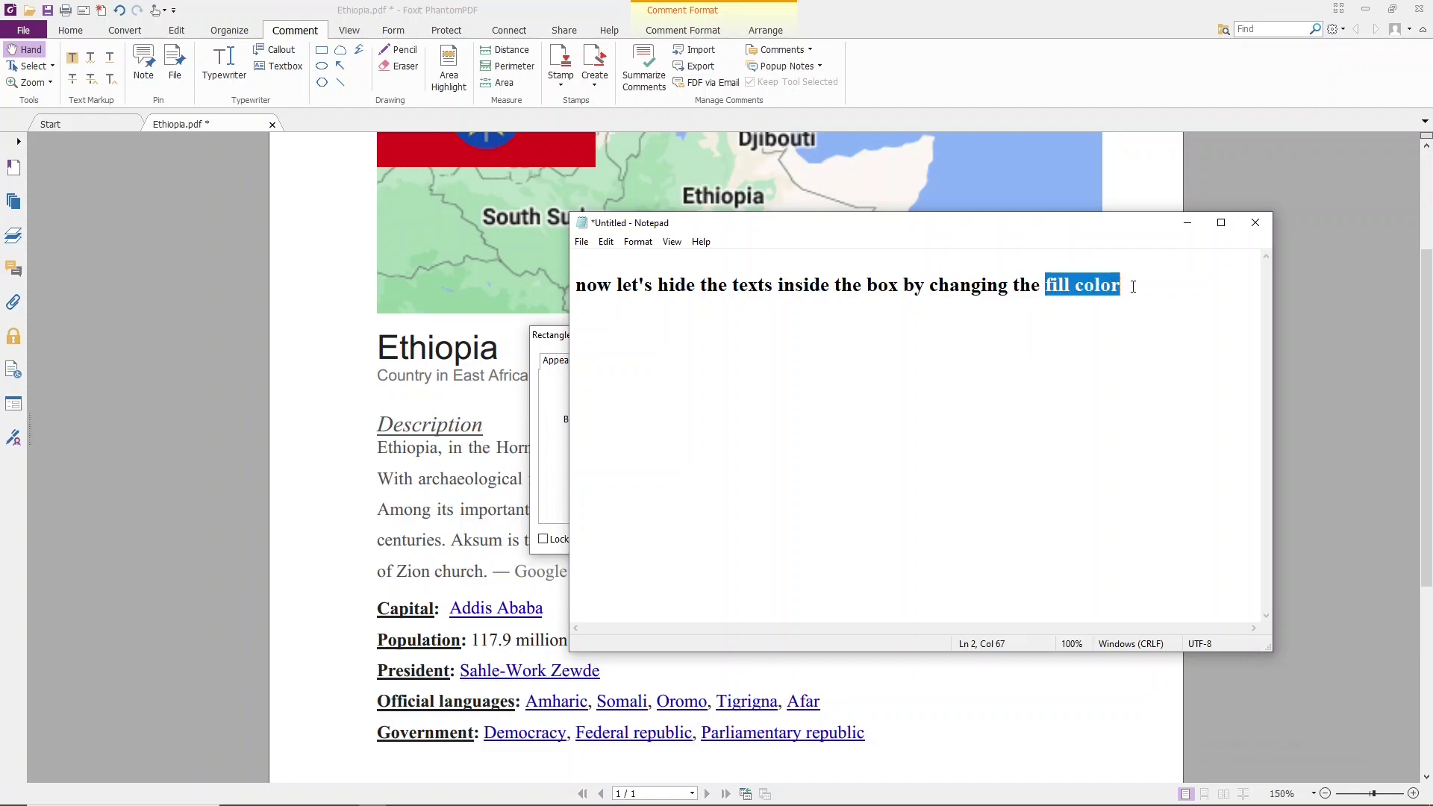
- Fill the rectangle white (after trying blue) to hide '12th–13th', then close its properties
left_click(1186, 222)
left_click(793, 448)
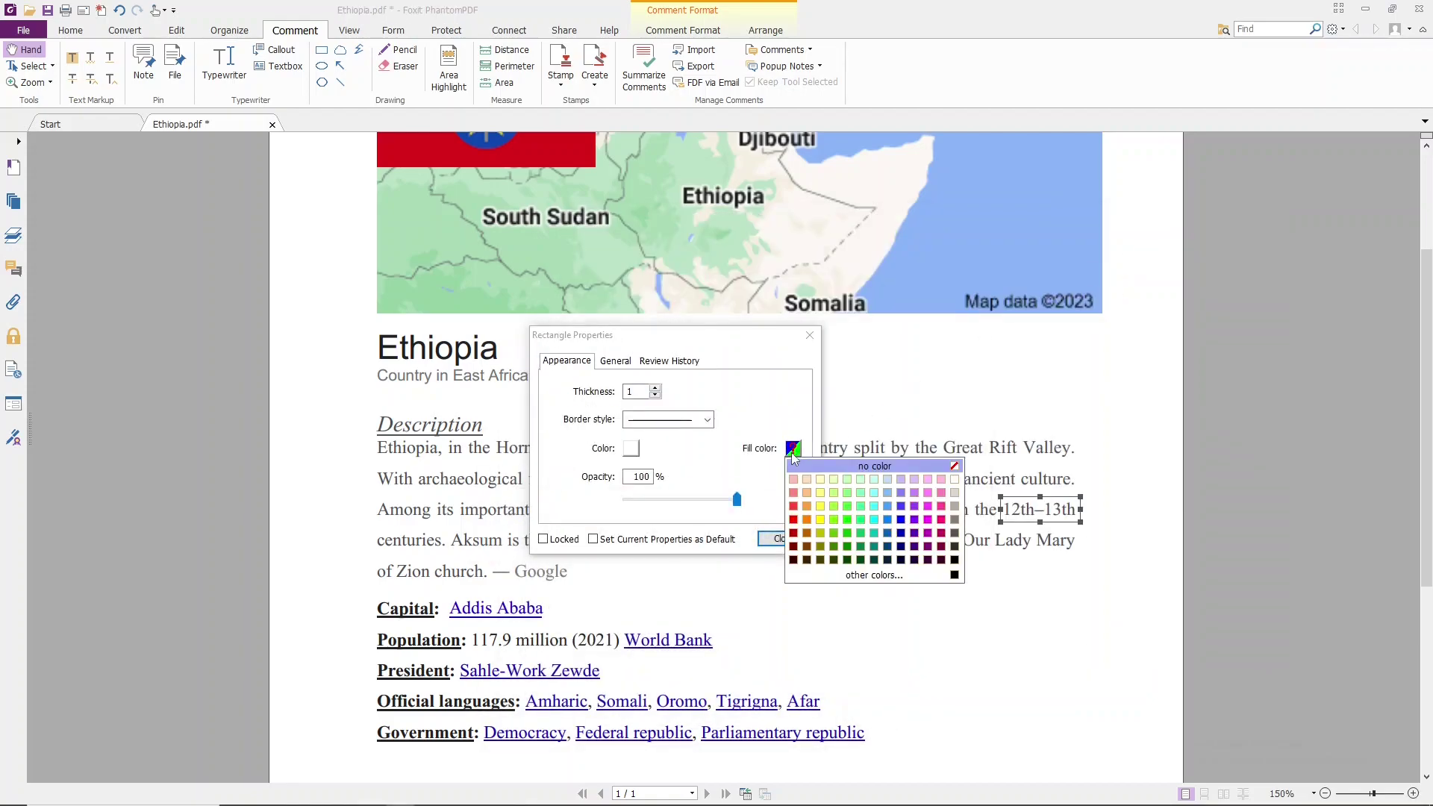
left_click(901, 520)
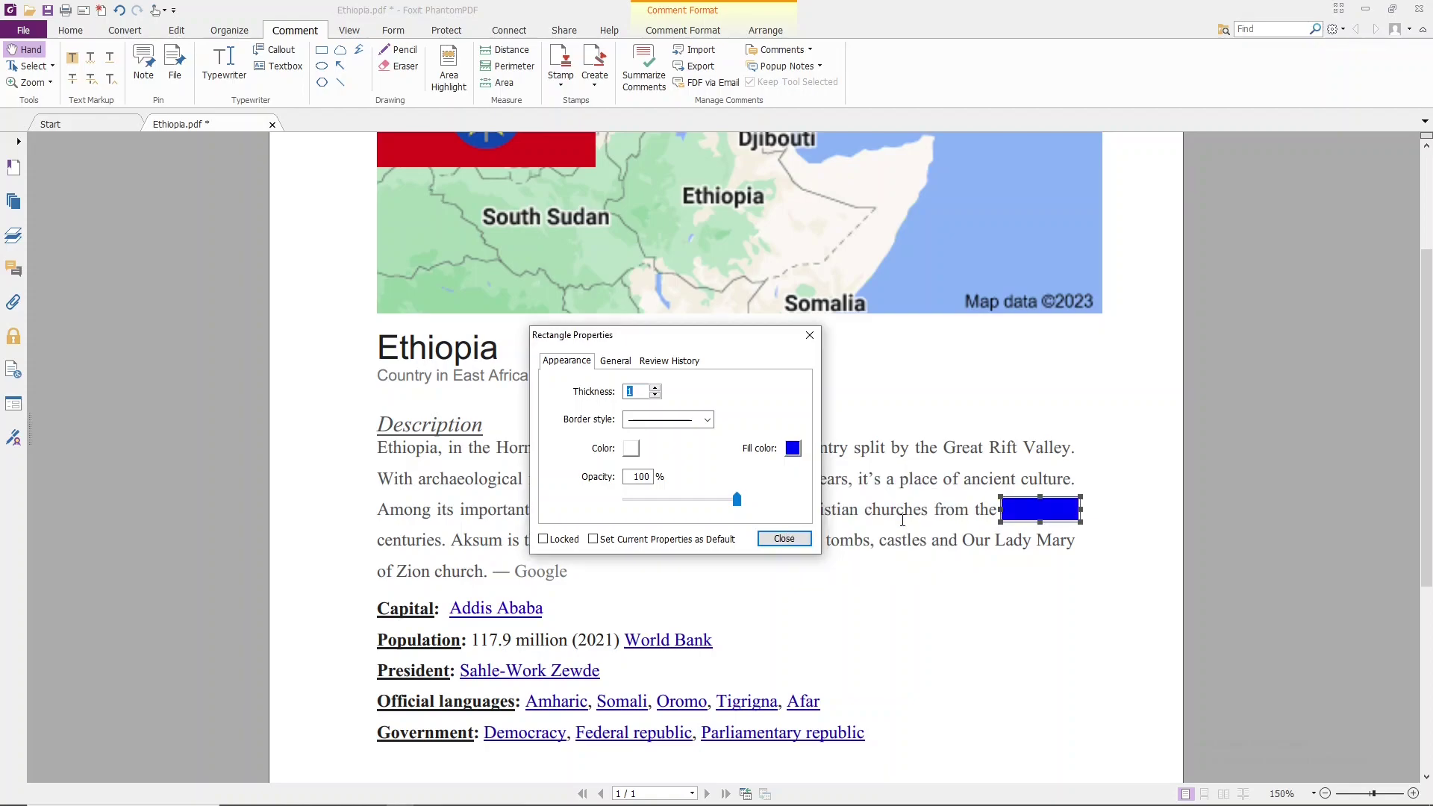
left_click(792, 448)
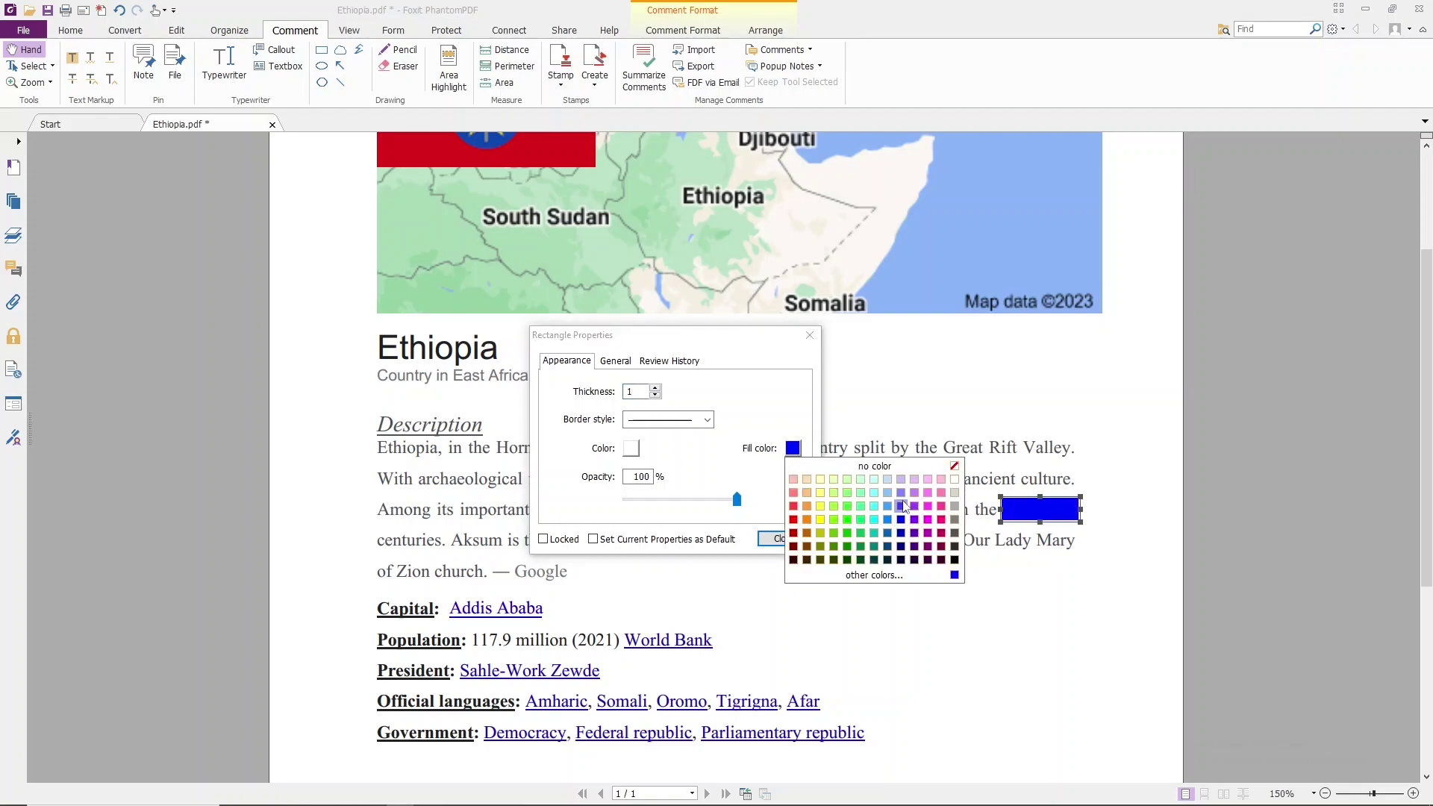
left_click(954, 481)
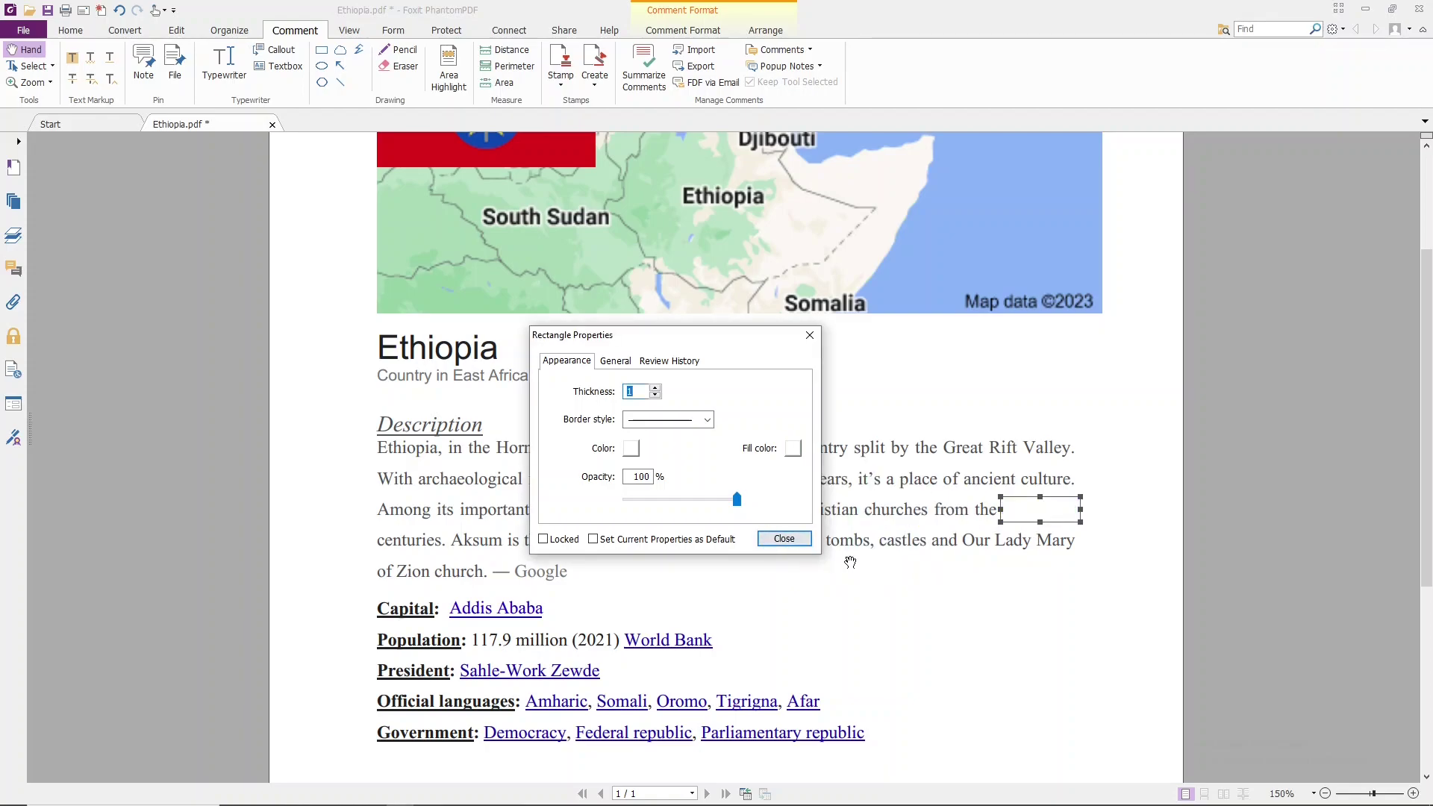
left_click(1009, 523)
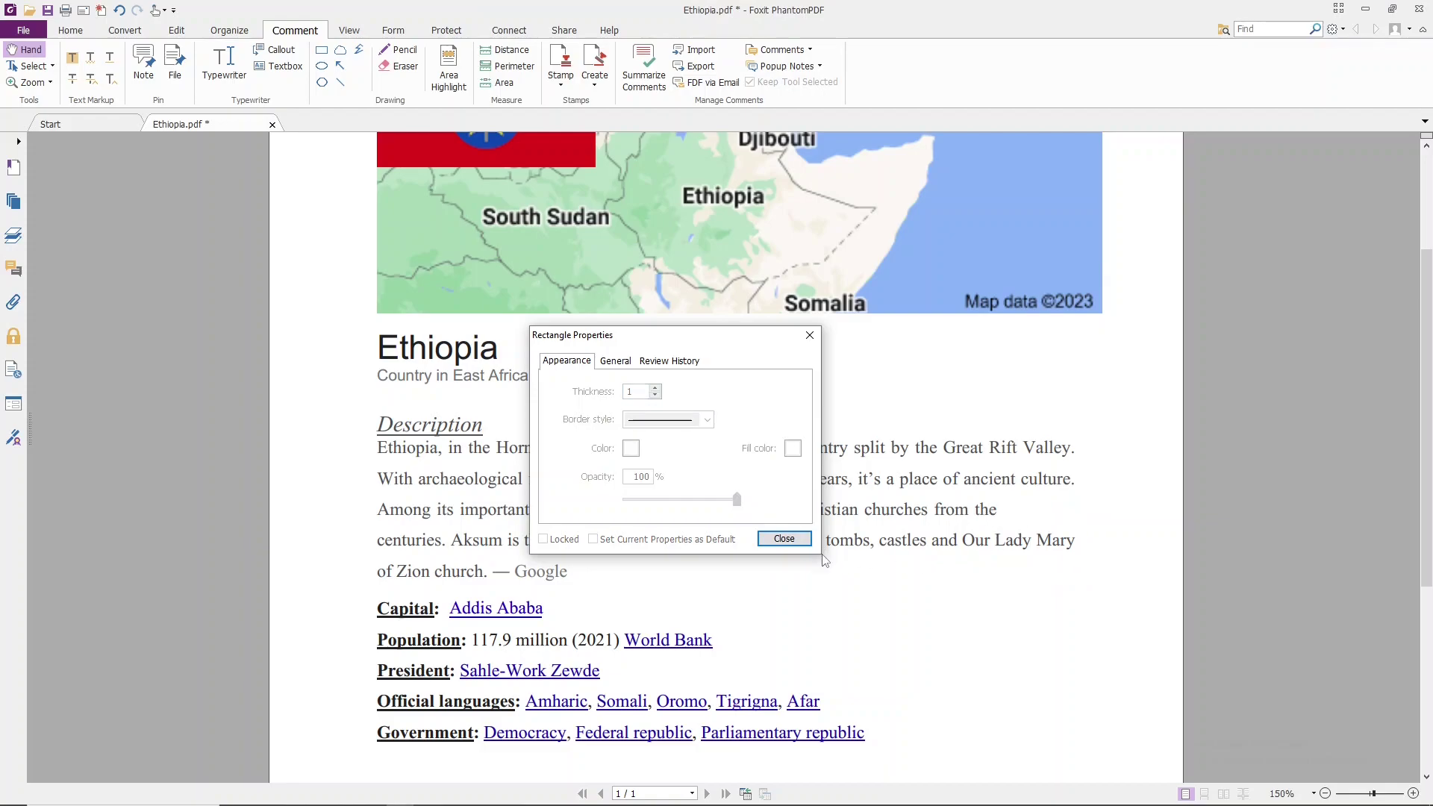
left_click(810, 340)
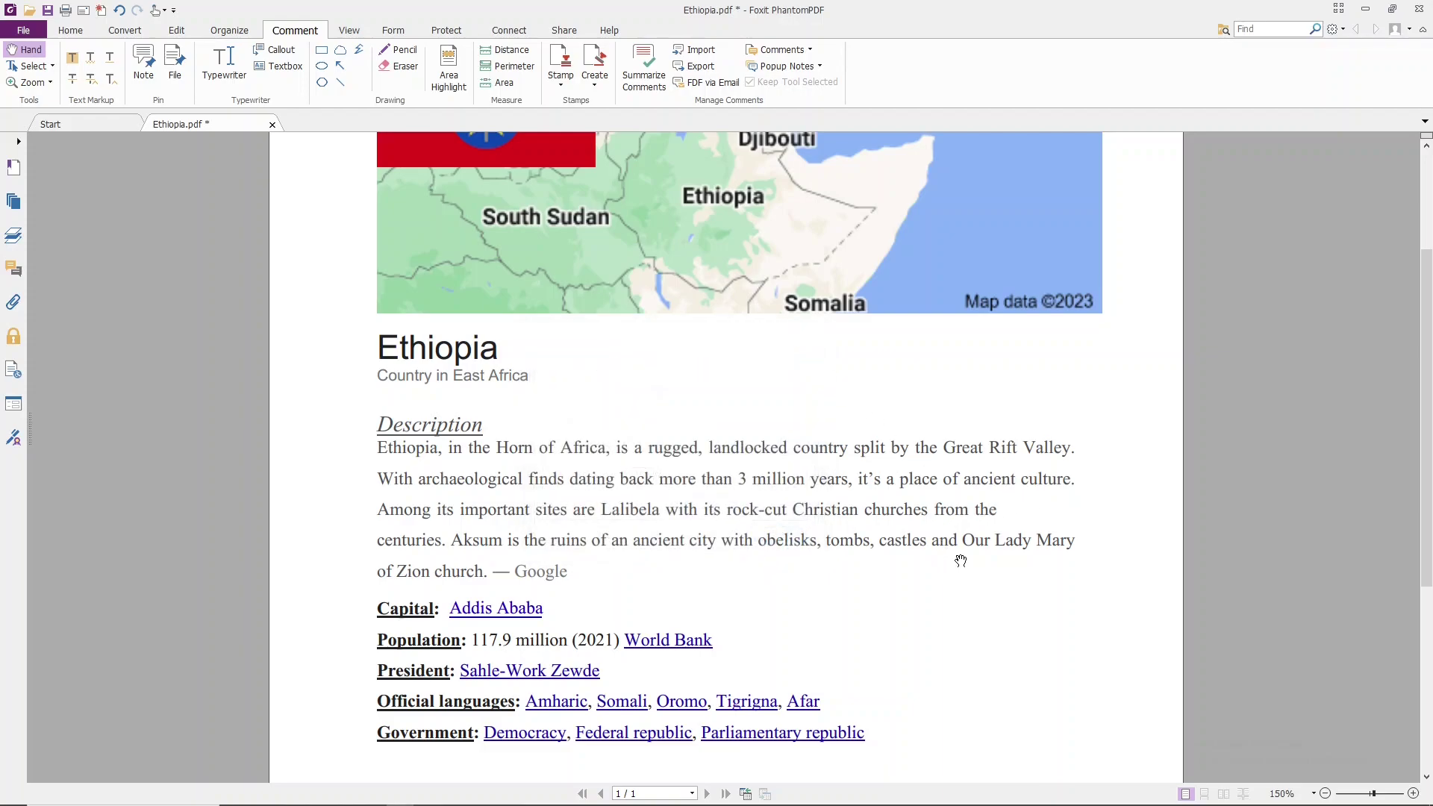
left_click(1033, 520)
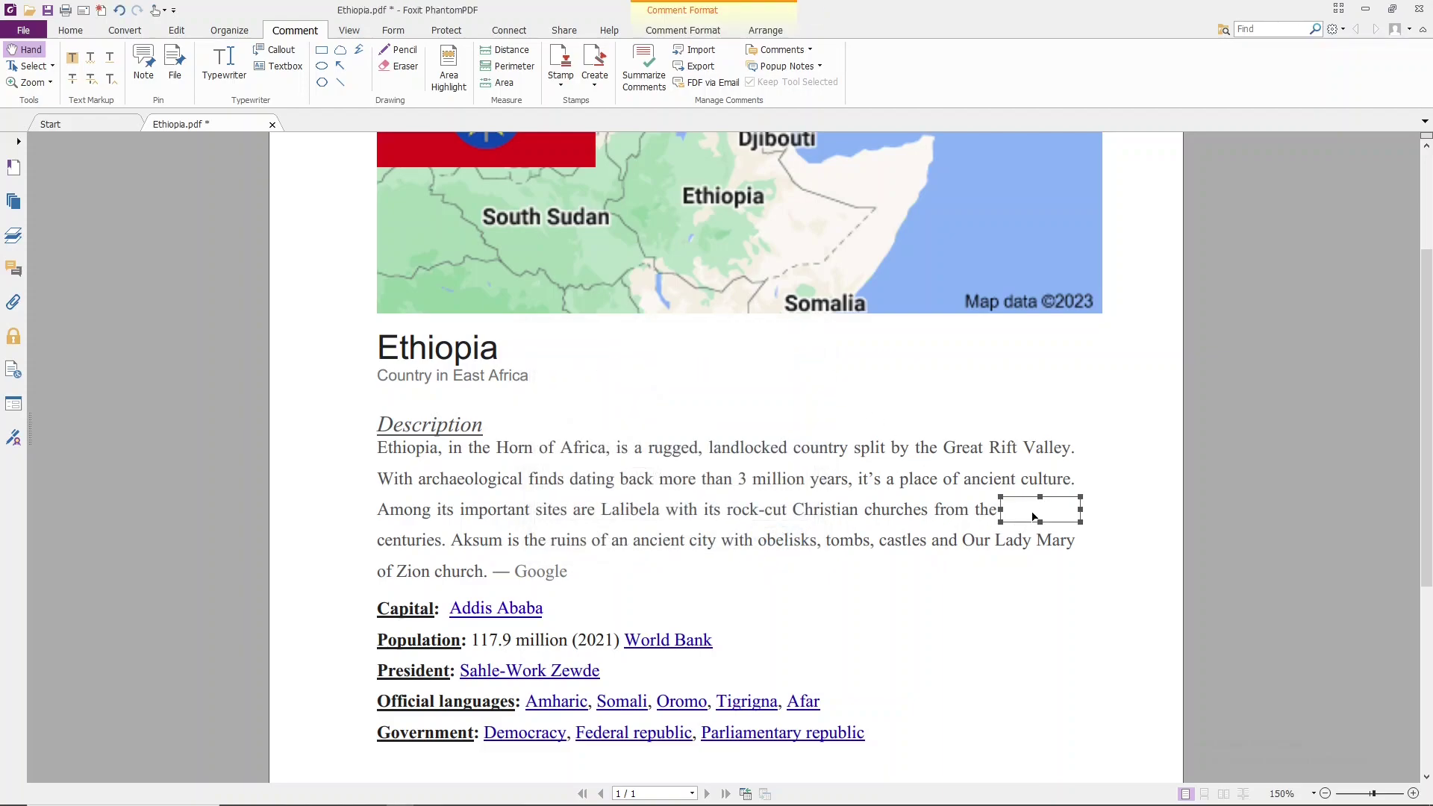
left_click_drag(1033, 516, 1025, 575)
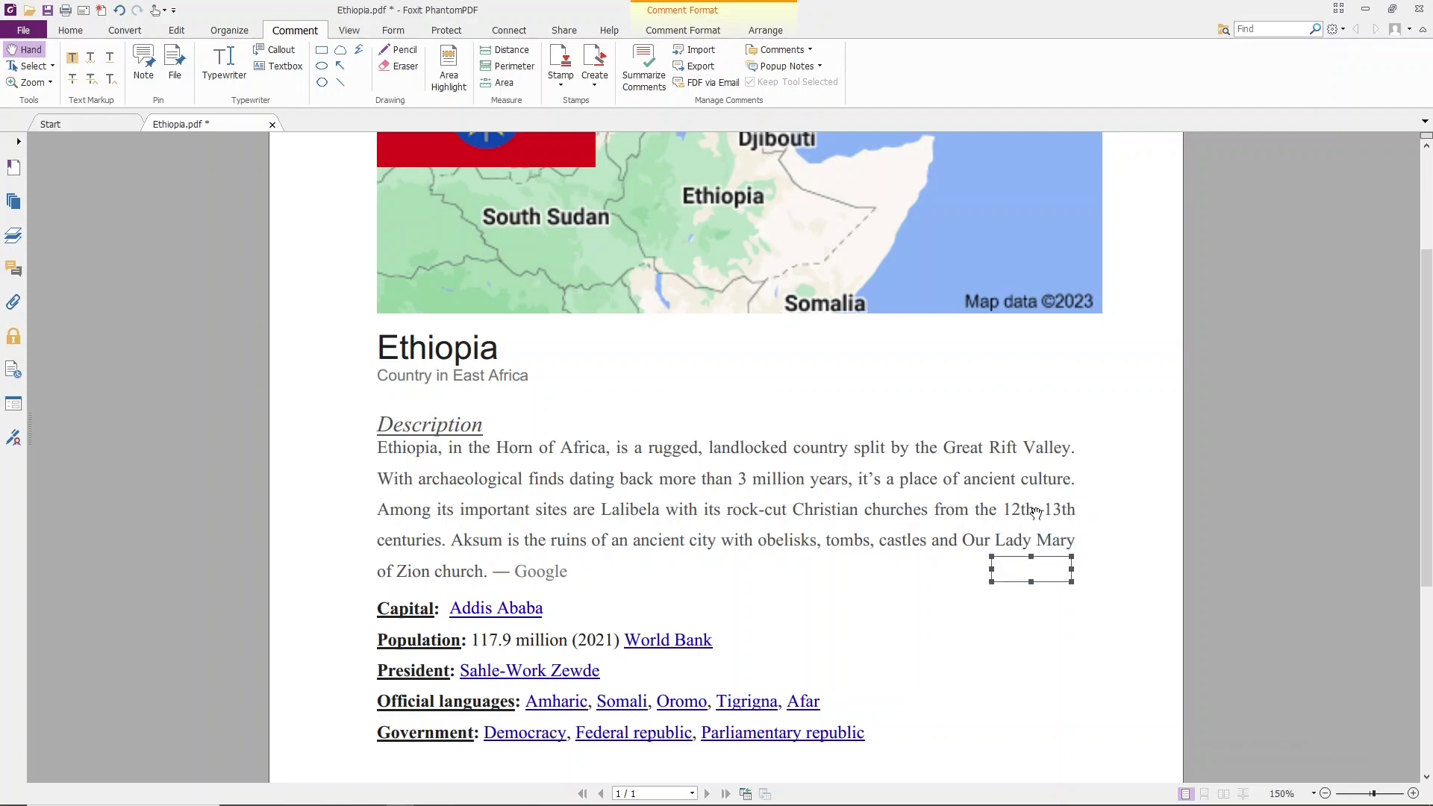
left_click_drag(1026, 577, 1038, 519)
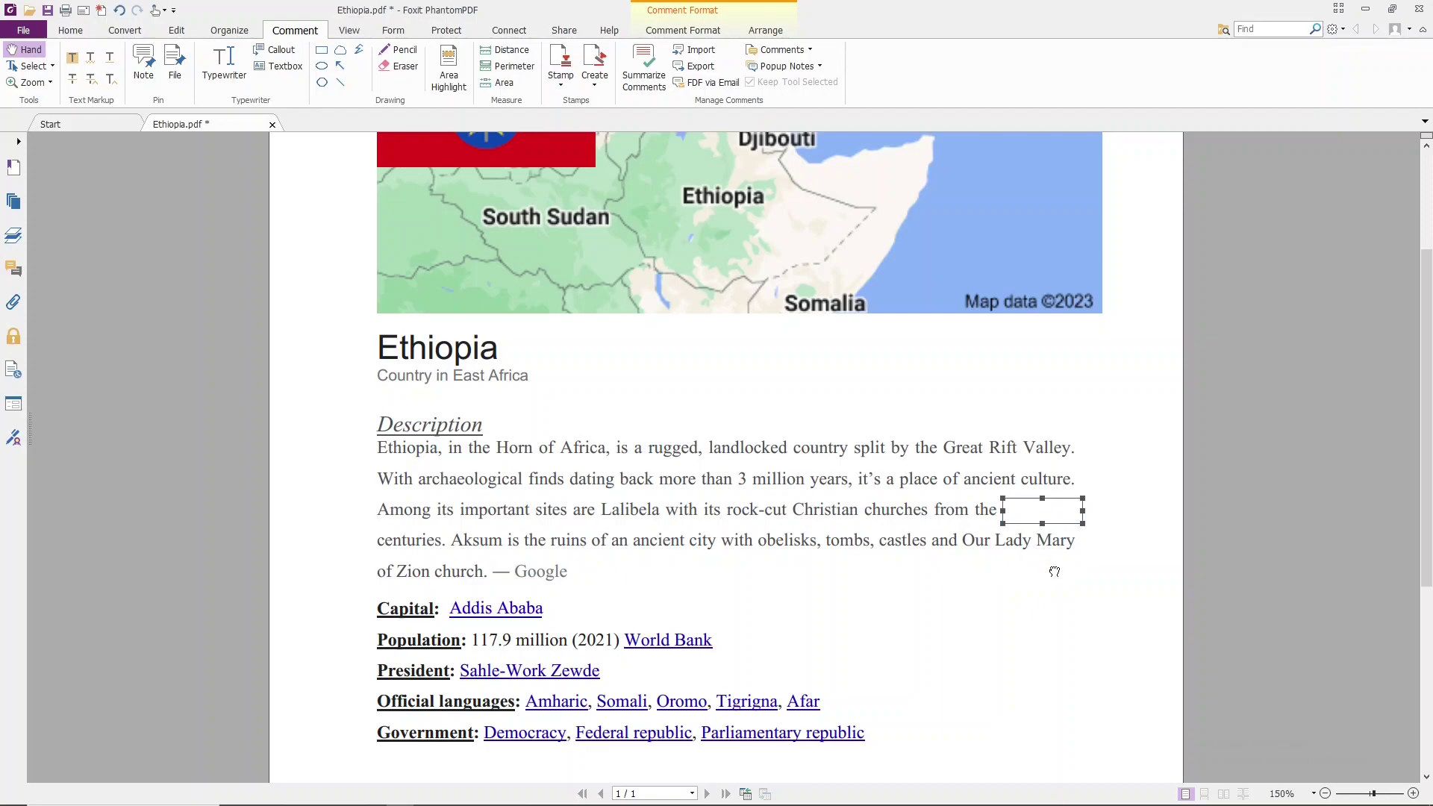
left_click(1054, 573)
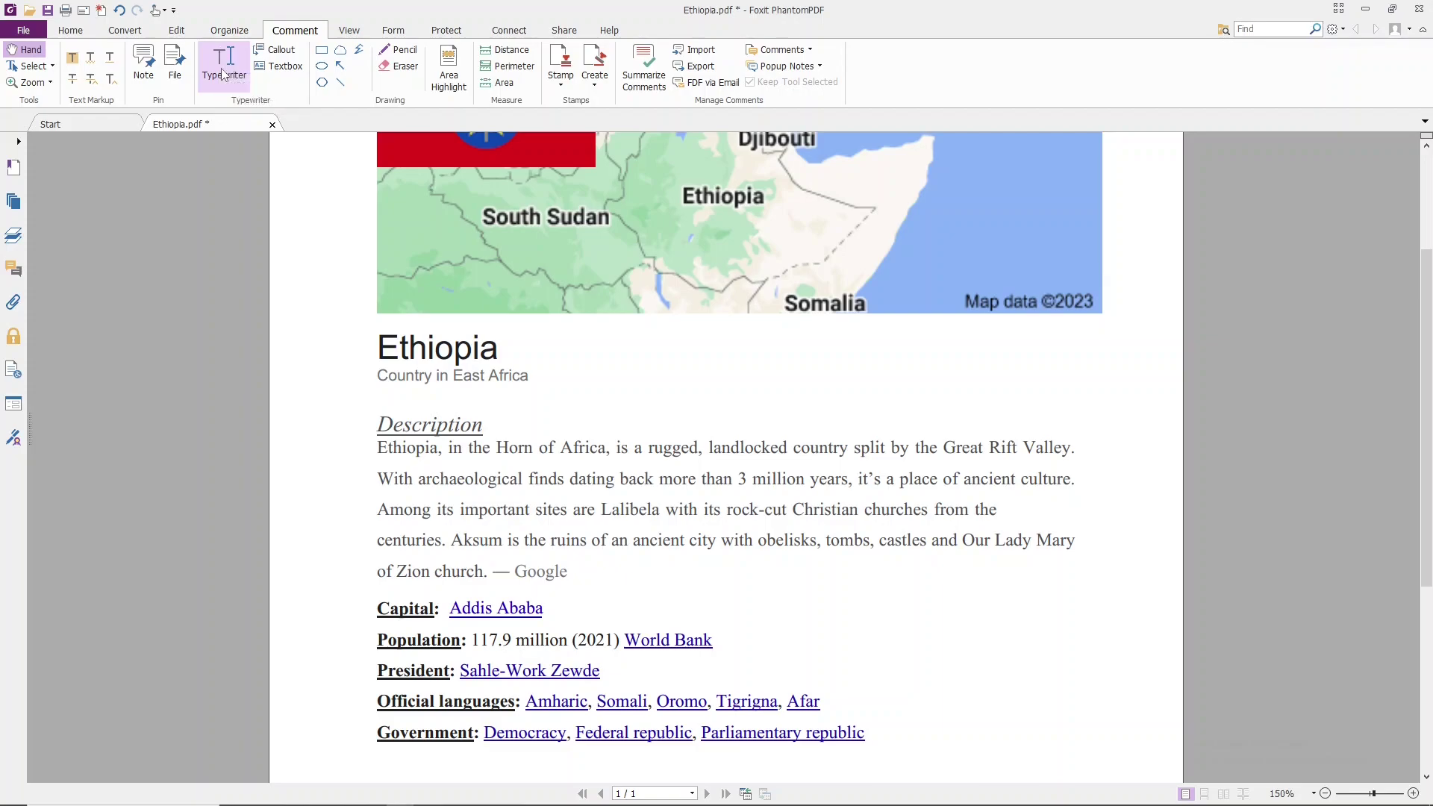
- Add a Typewriter text line reading '12th - 13th' after 'from the'
left_click(78, 32)
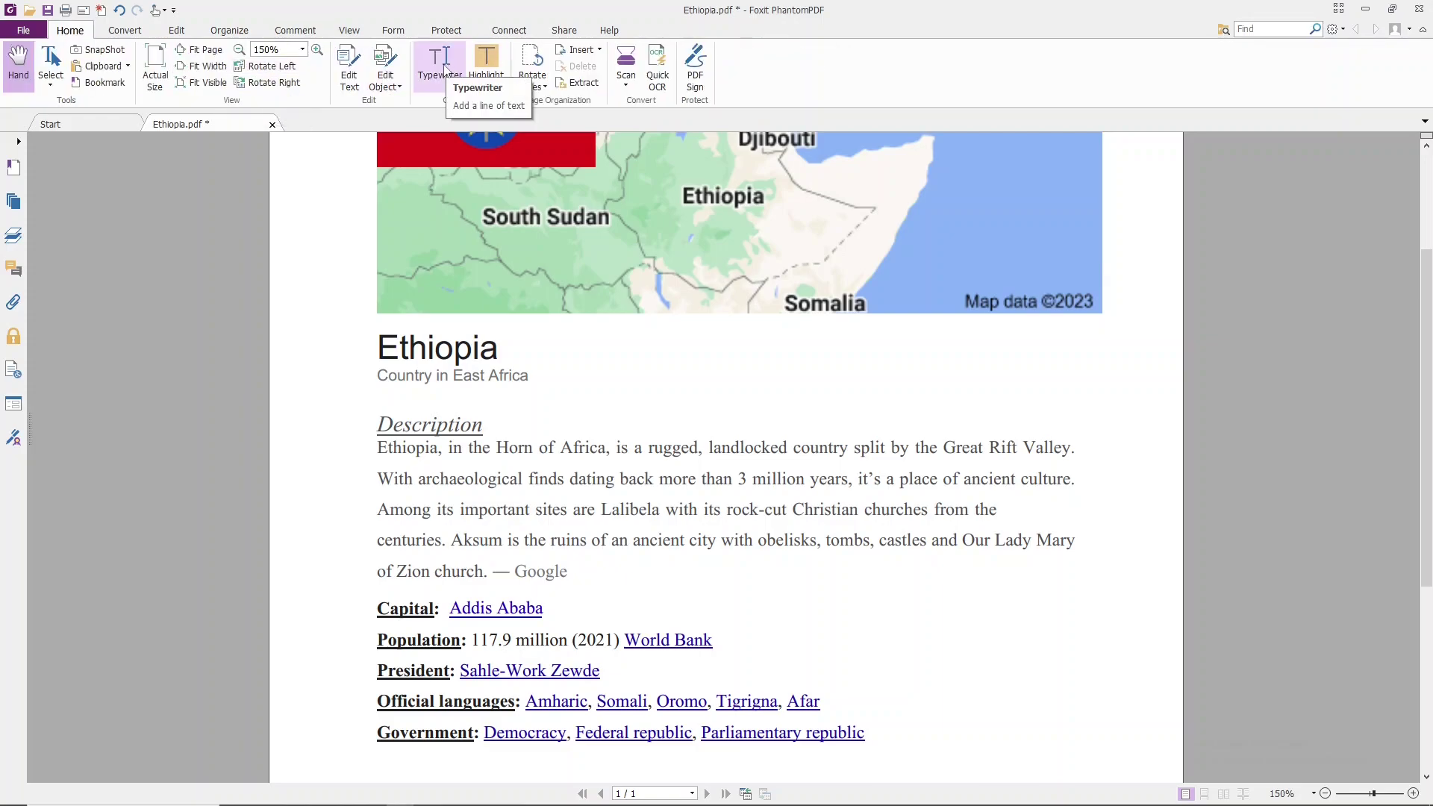
left_click(442, 66)
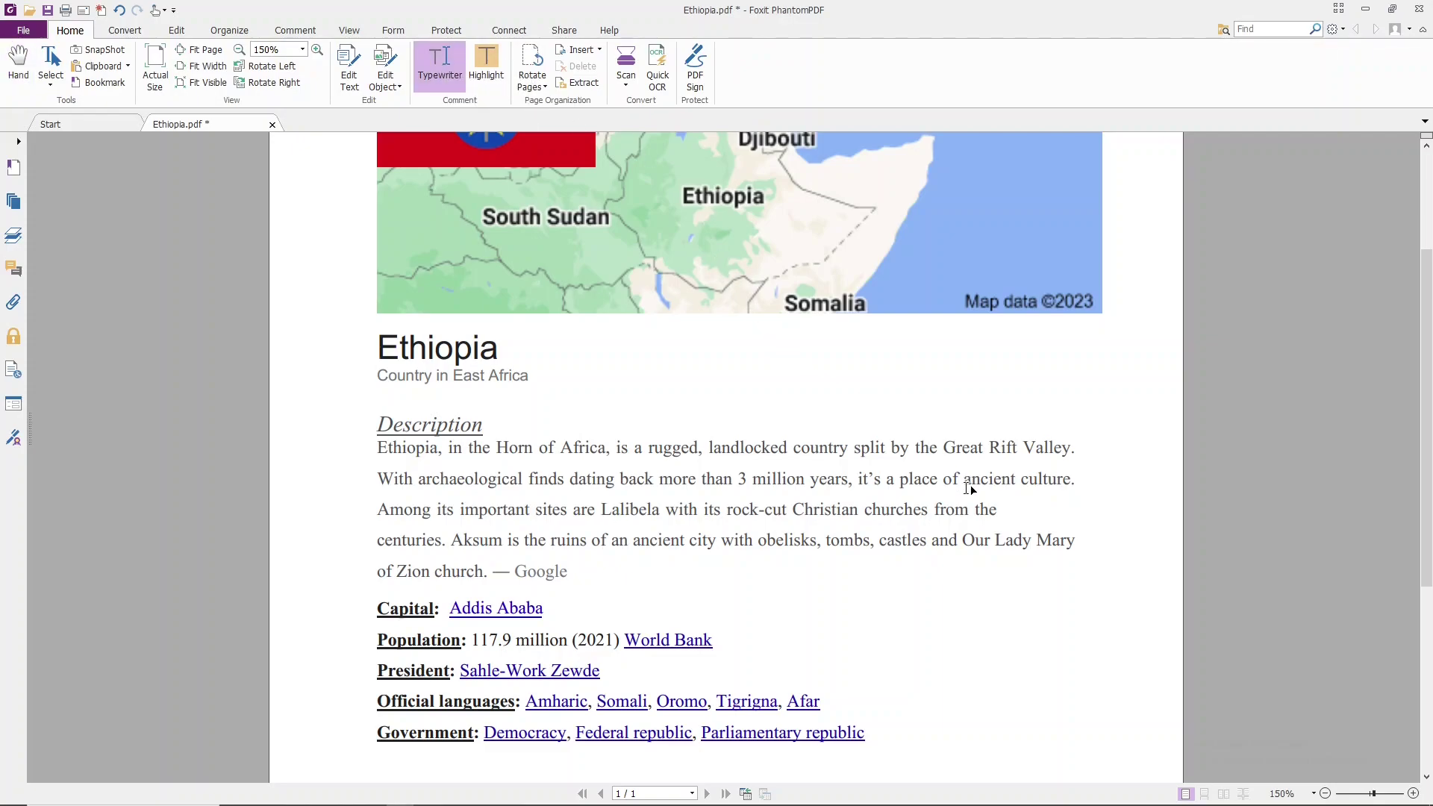
left_click(1011, 509)
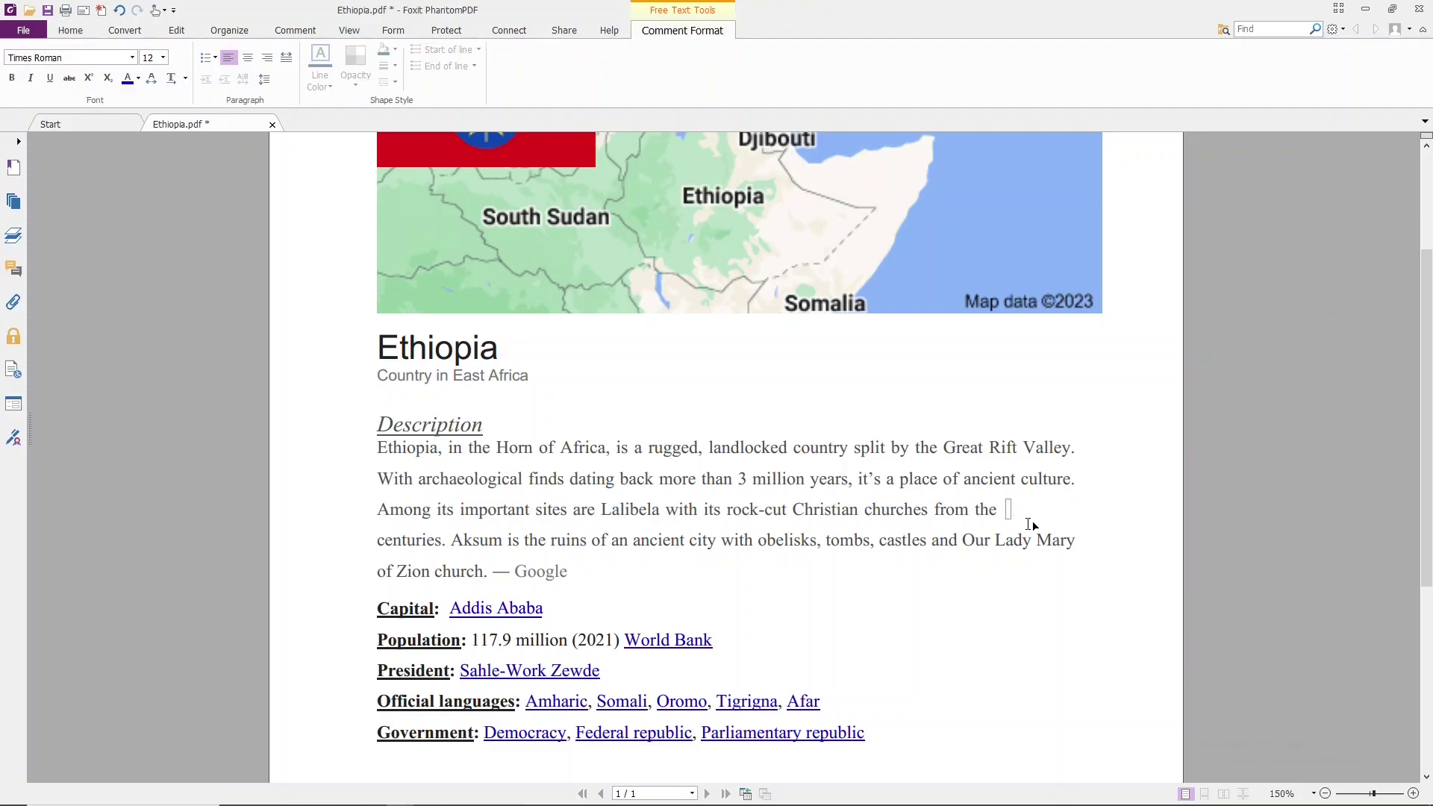
type("12")
type("th")
type(" -")
type(" 13")
type("th")
- Make the '12th - 13th' text black
left_click_drag(1011, 511, 1087, 510)
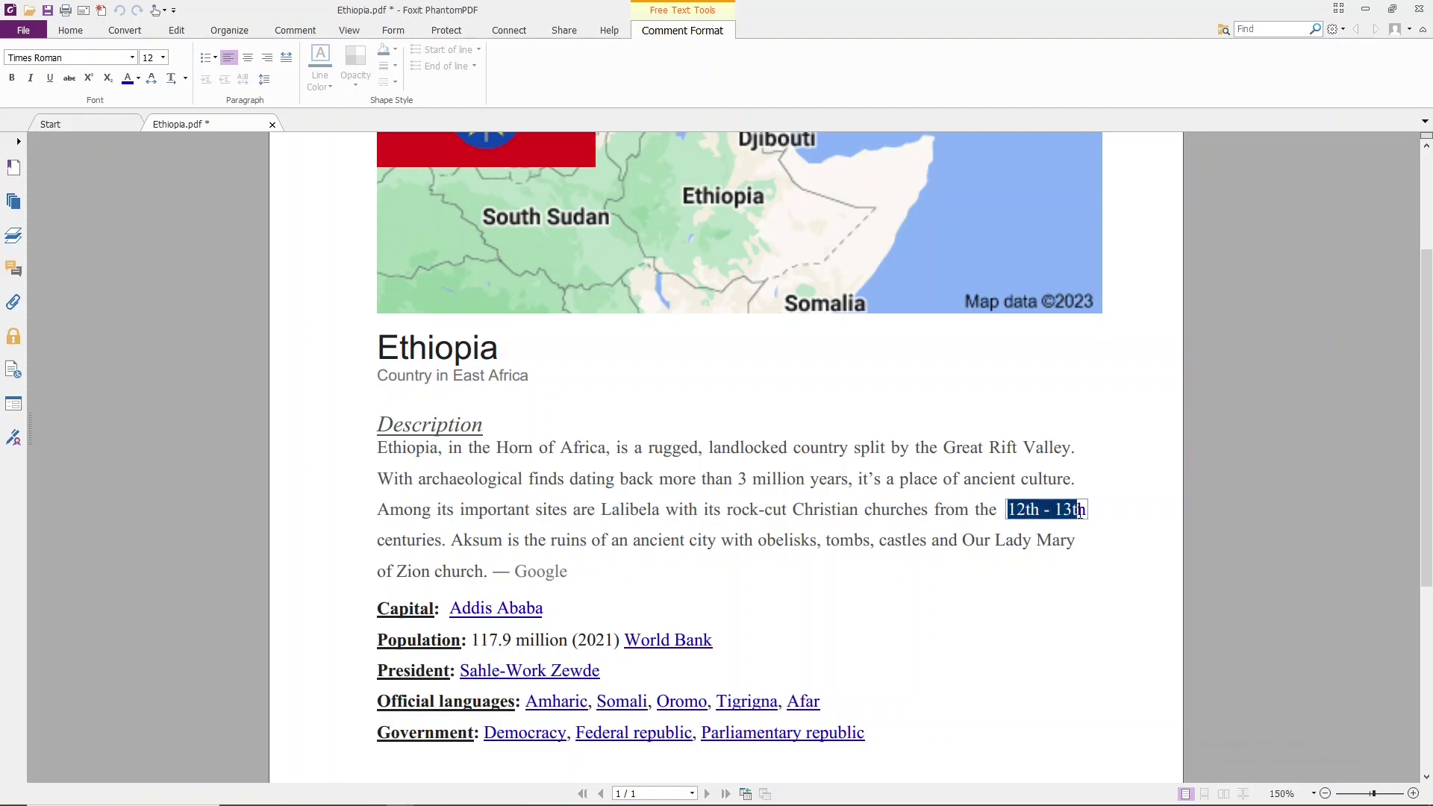
left_click(138, 79)
left_click(140, 126)
left_click(1022, 551)
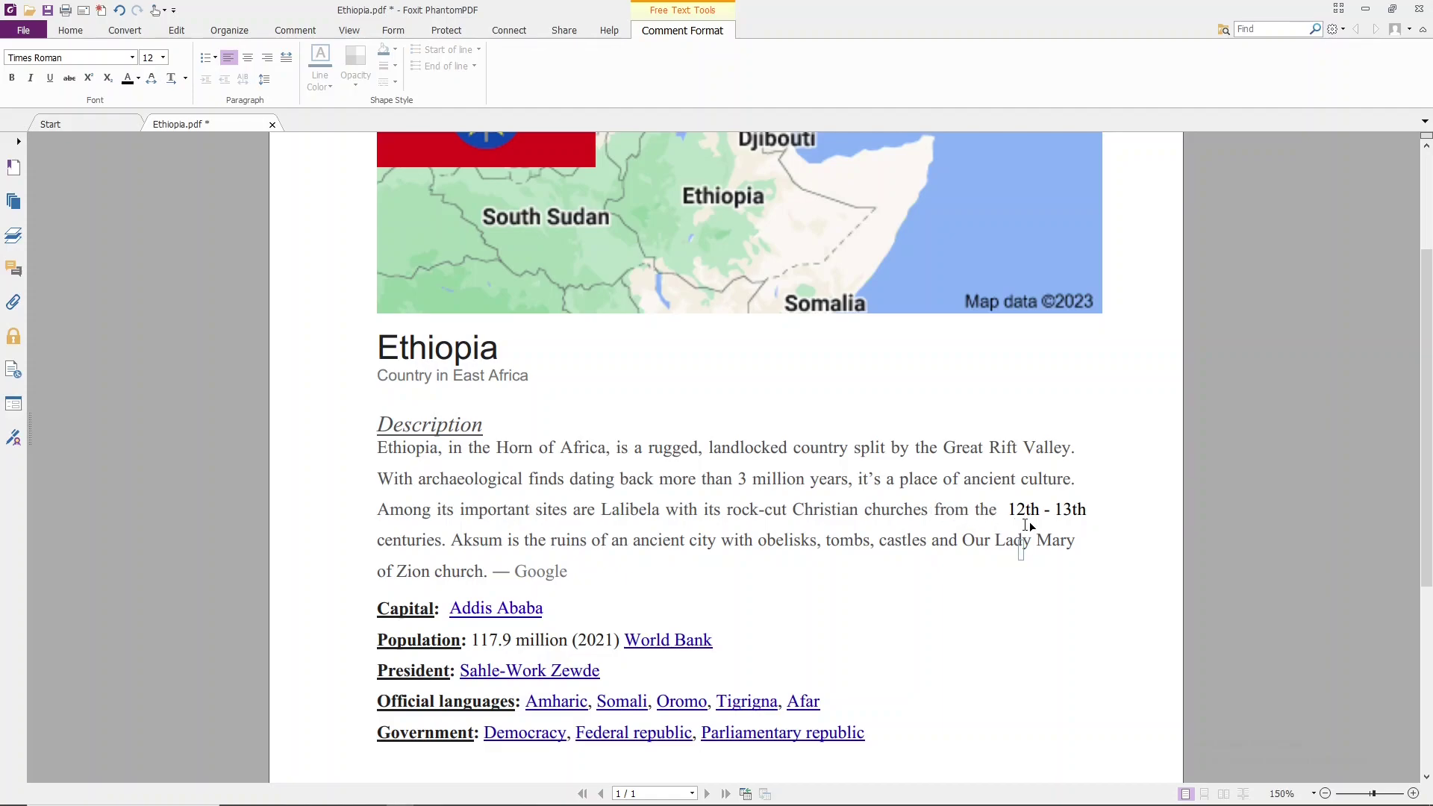
left_click(1039, 514)
- Recolour the '12th - 13th' text grey, reselecting it to apply a second grey shade
left_click_drag(1010, 509, 1087, 511)
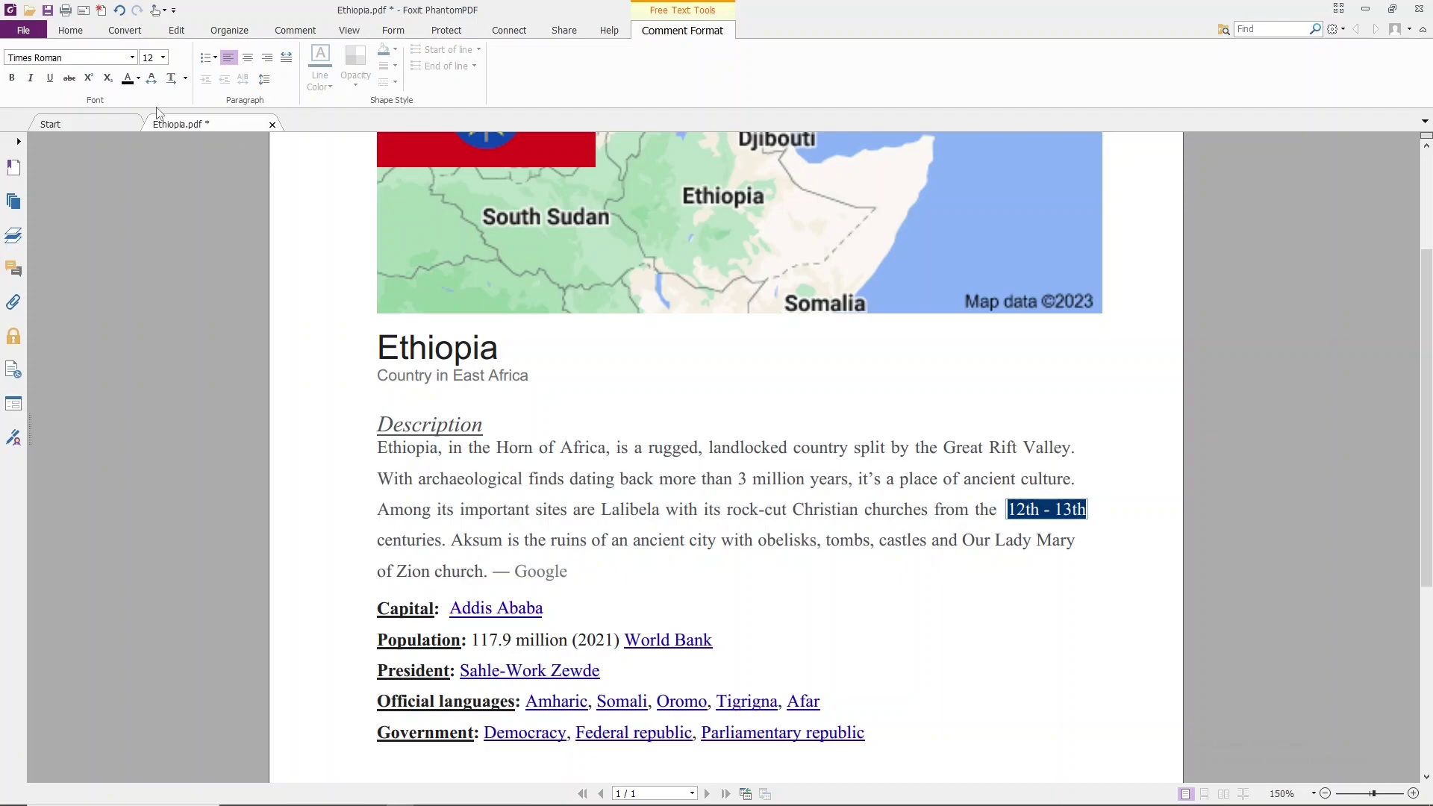
left_click(138, 78)
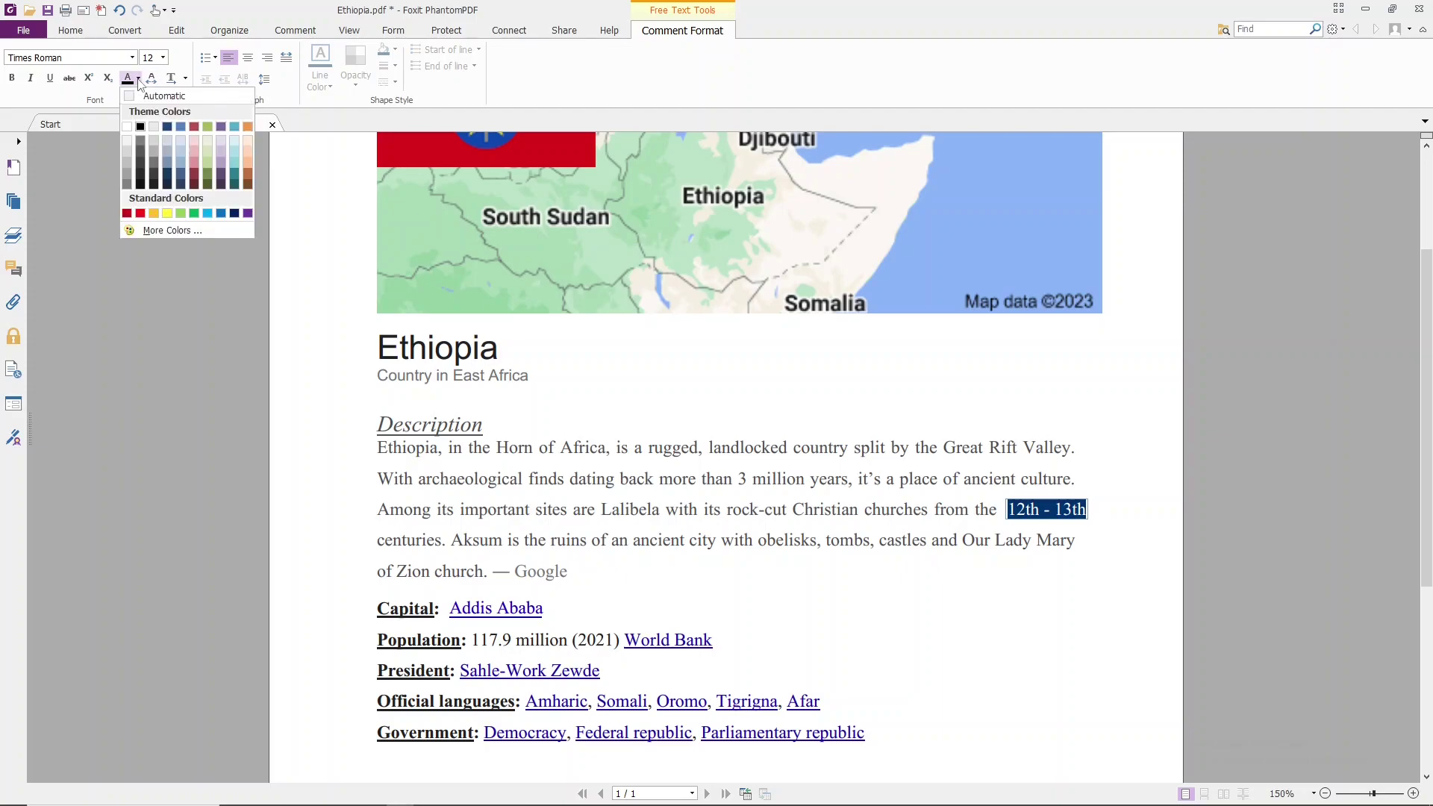
left_click(126, 183)
left_click(1047, 568)
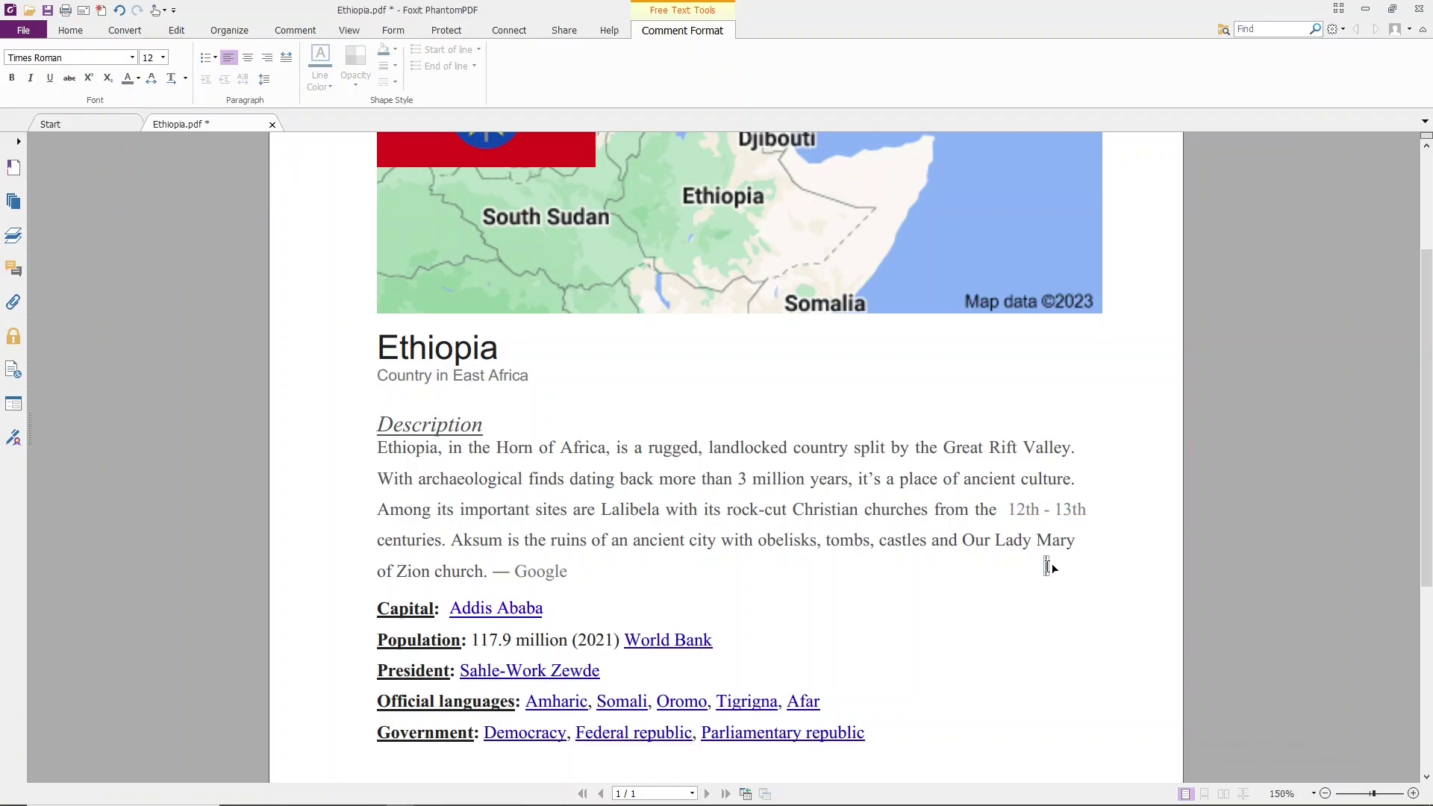
double_click(1038, 515)
left_click_drag(1007, 510, 1086, 509)
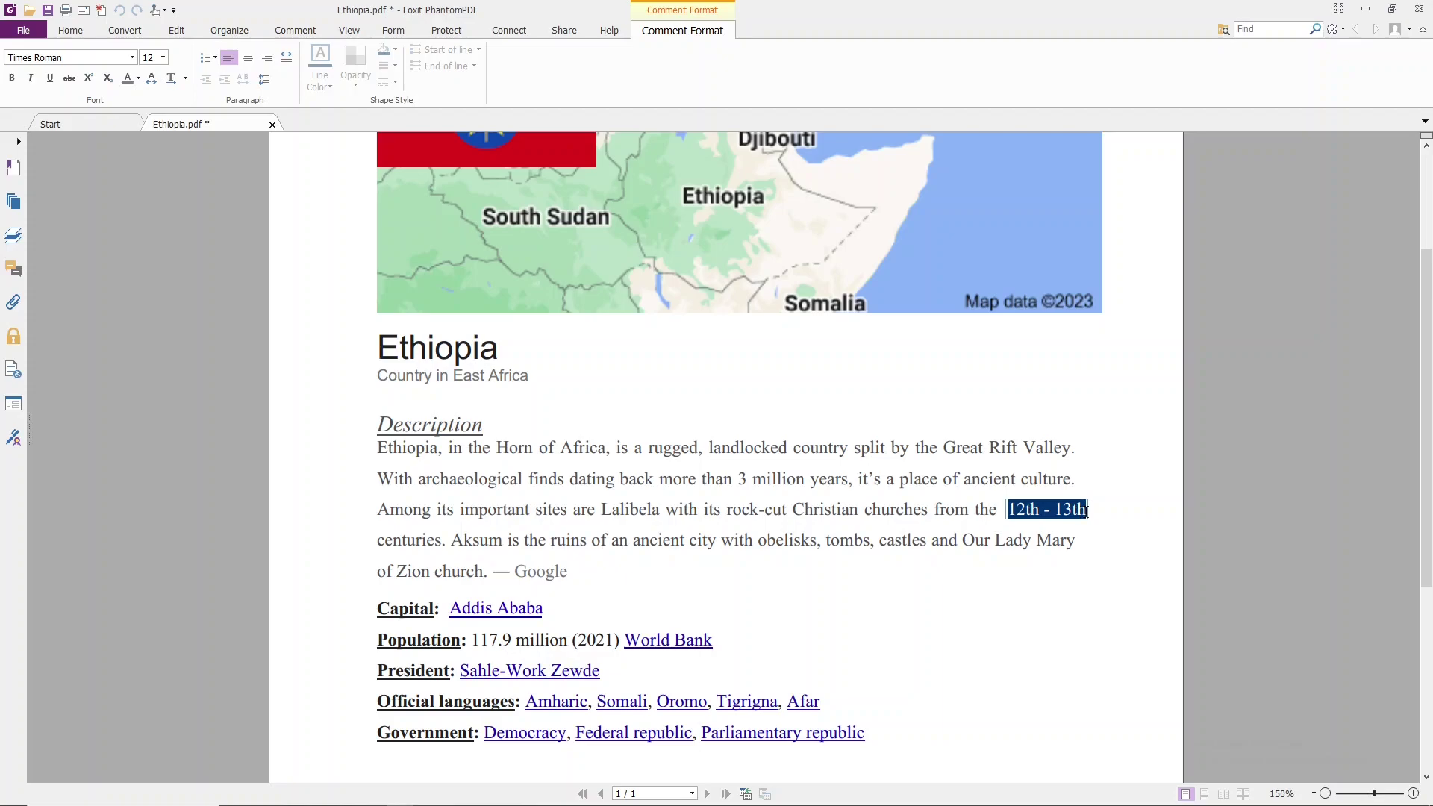
left_click(138, 78)
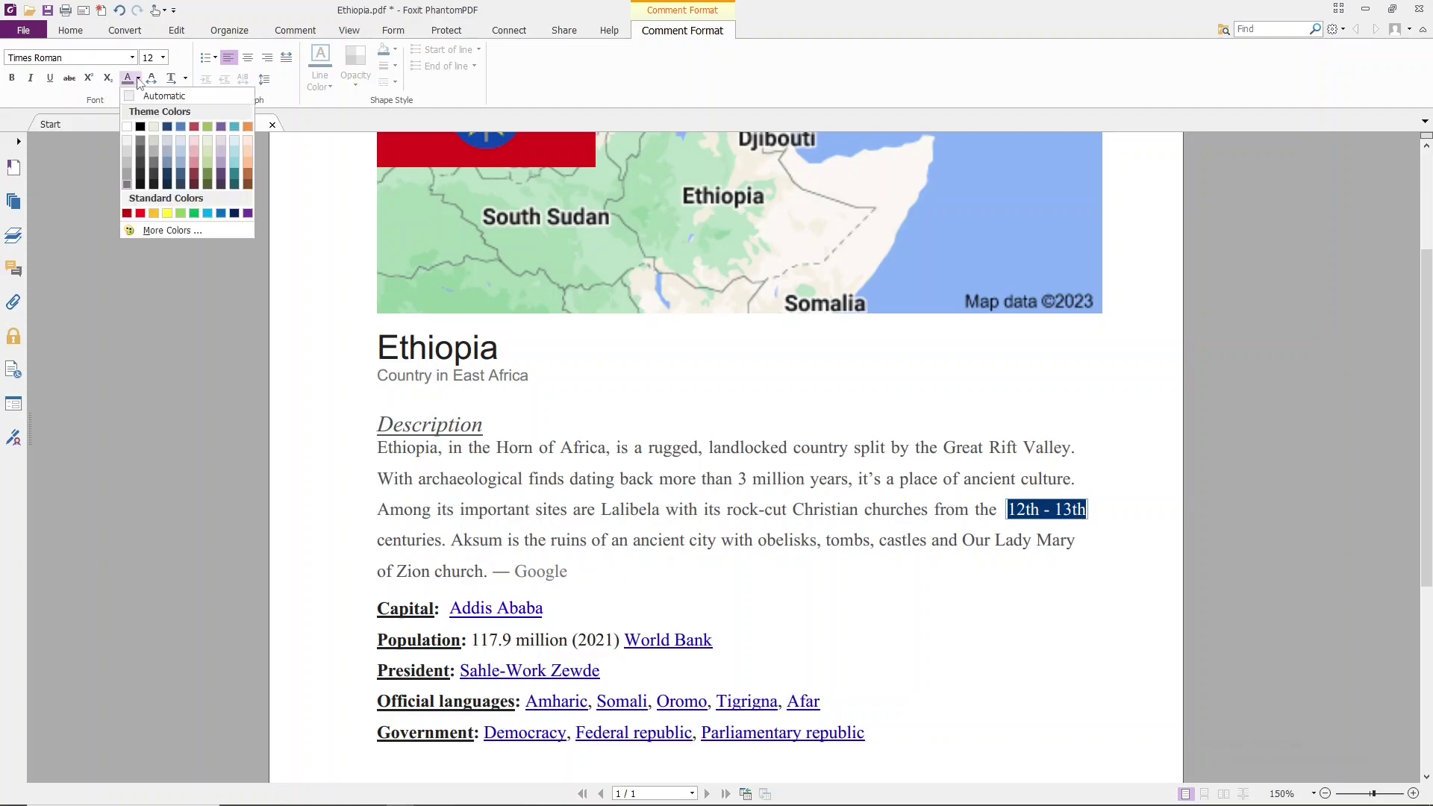
left_click(128, 176)
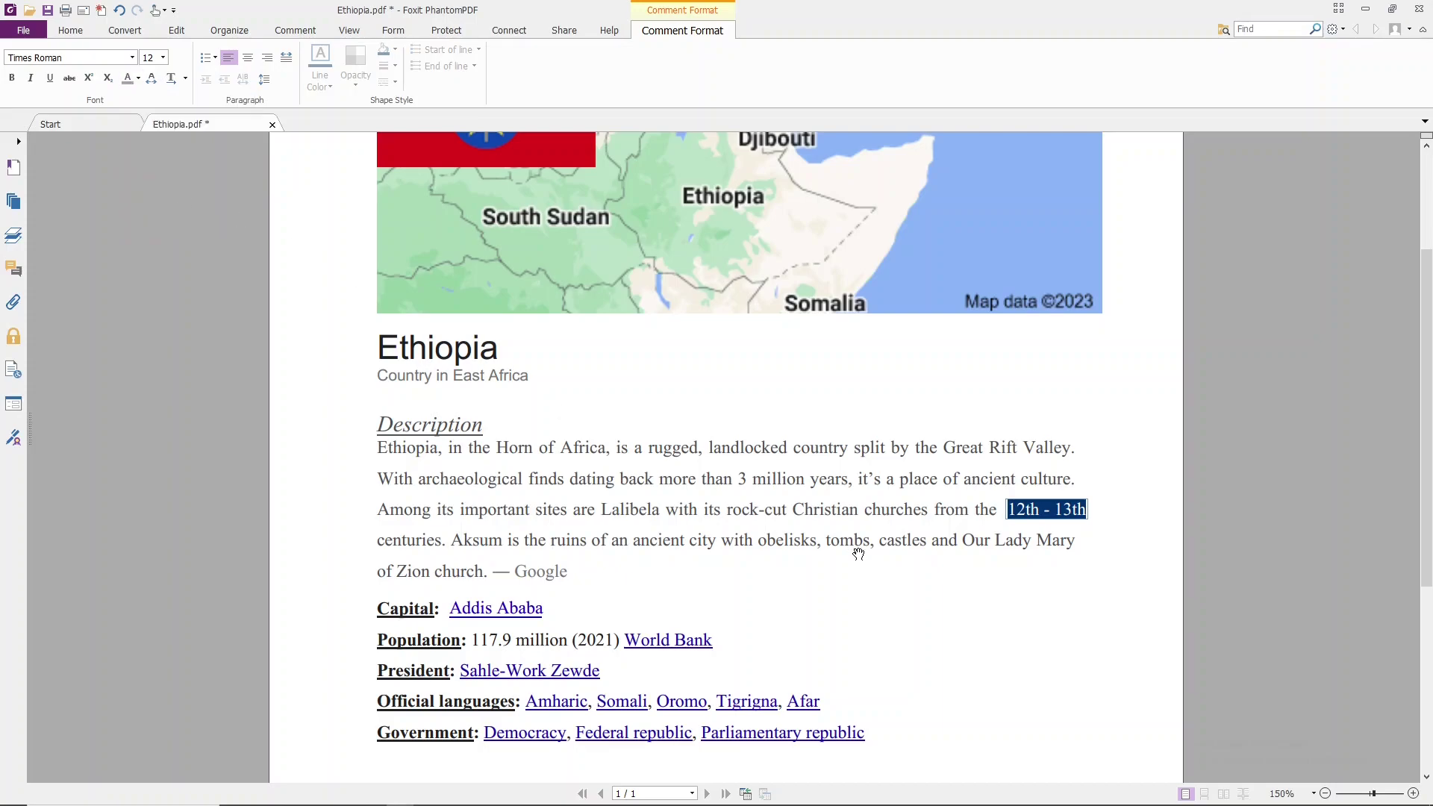
left_click(1023, 587)
- Select all of '12th - 13th' again and set it to a dark grey
left_click(1028, 512)
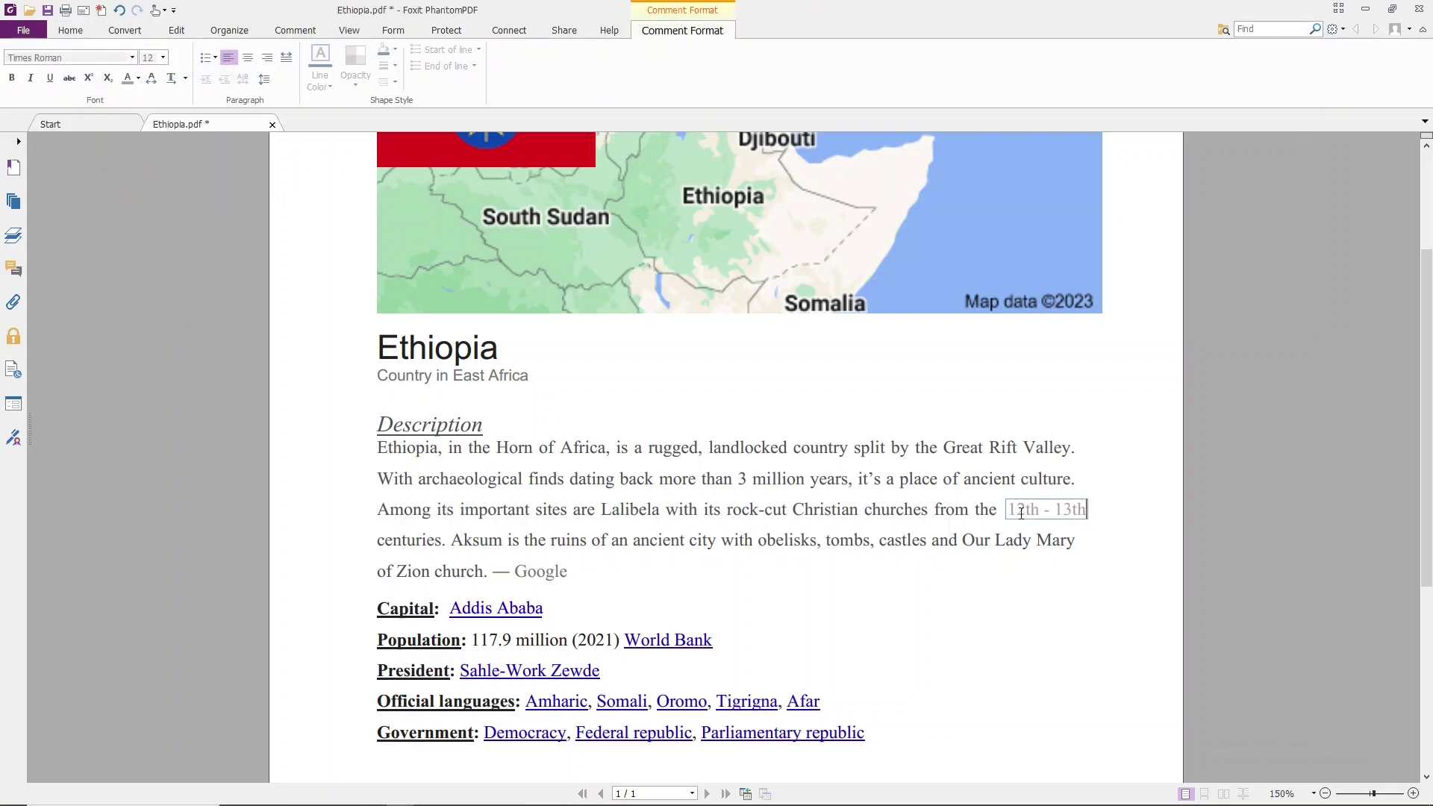
left_click_drag(1007, 509, 1087, 509)
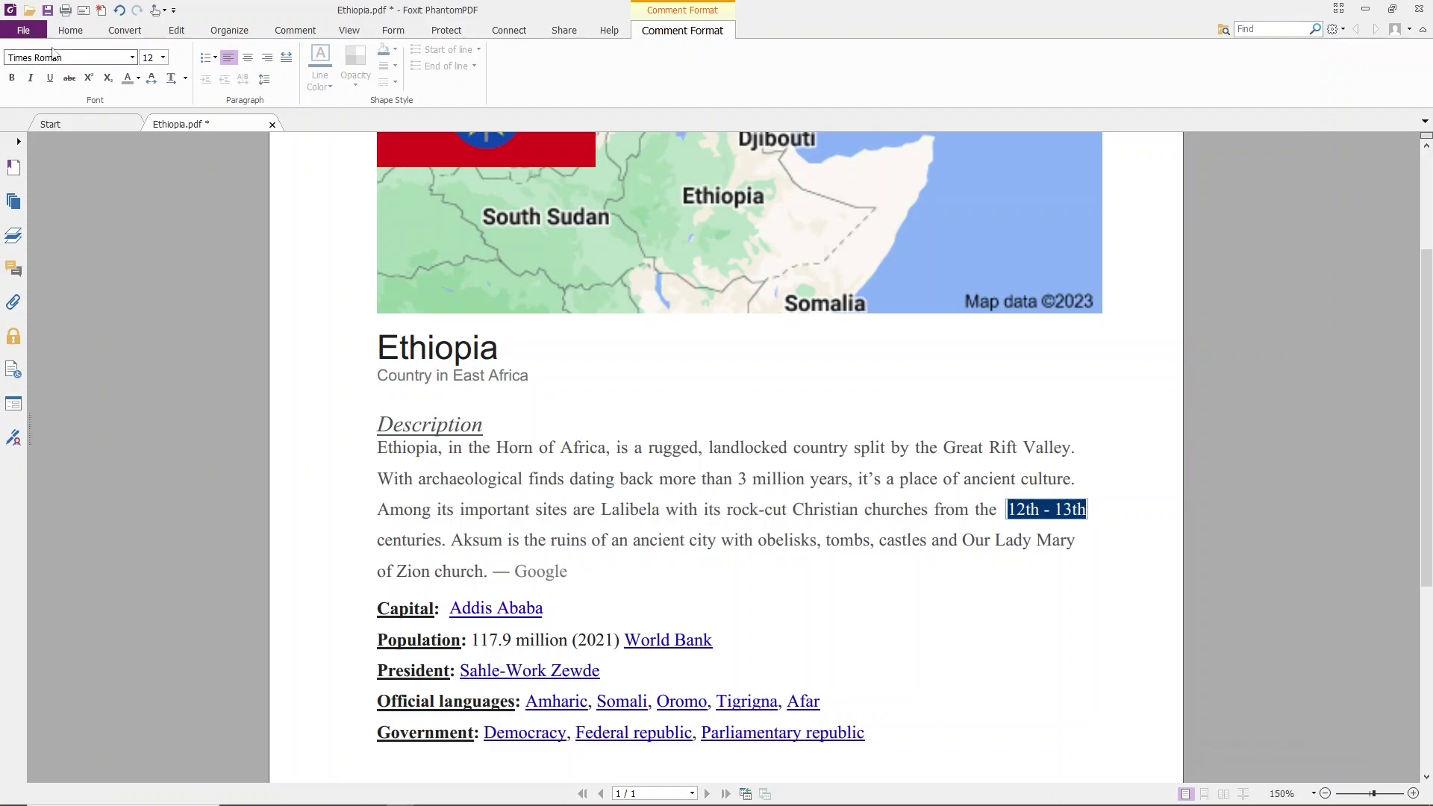
left_click(138, 79)
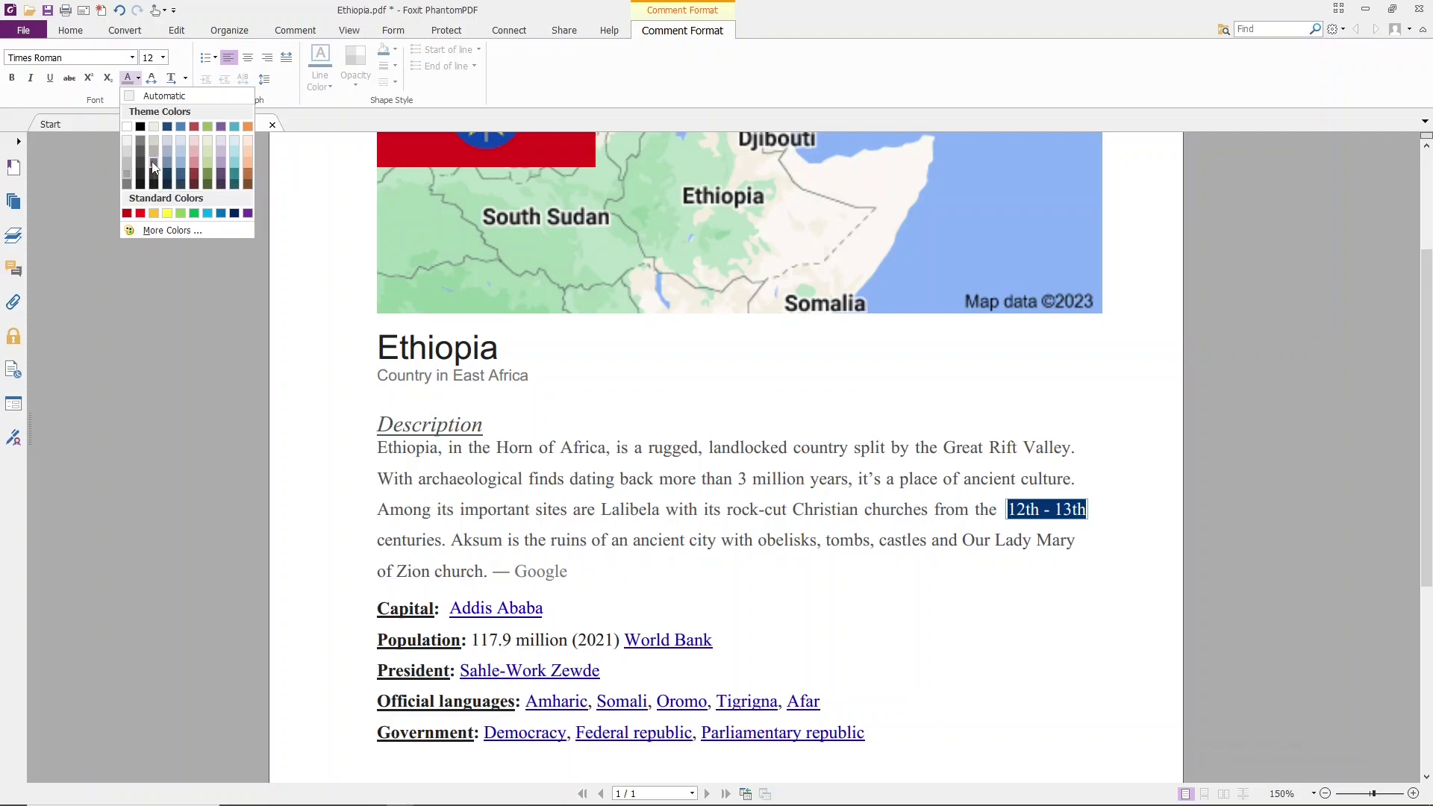
left_click(153, 168)
left_click(976, 631)
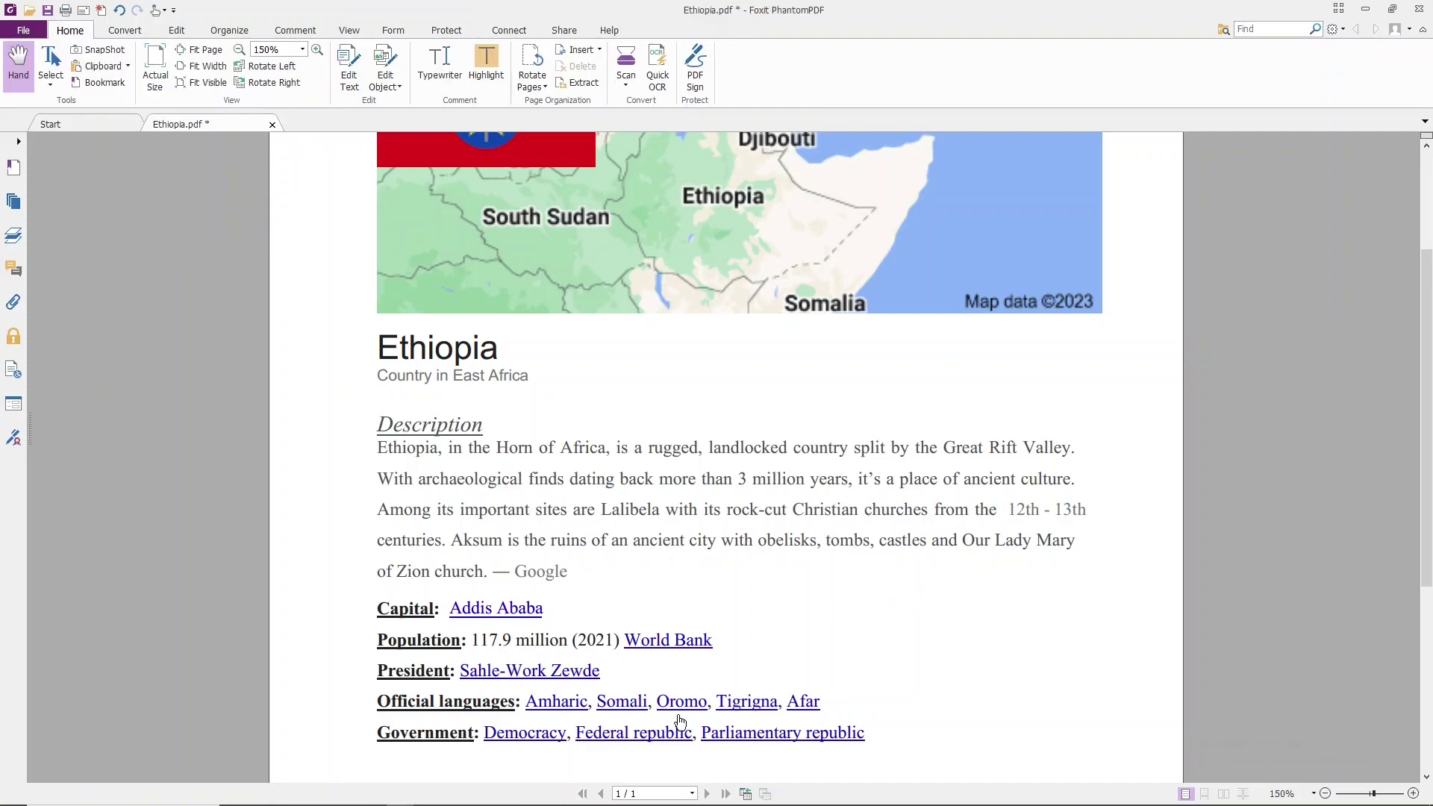
left_click(1037, 521)
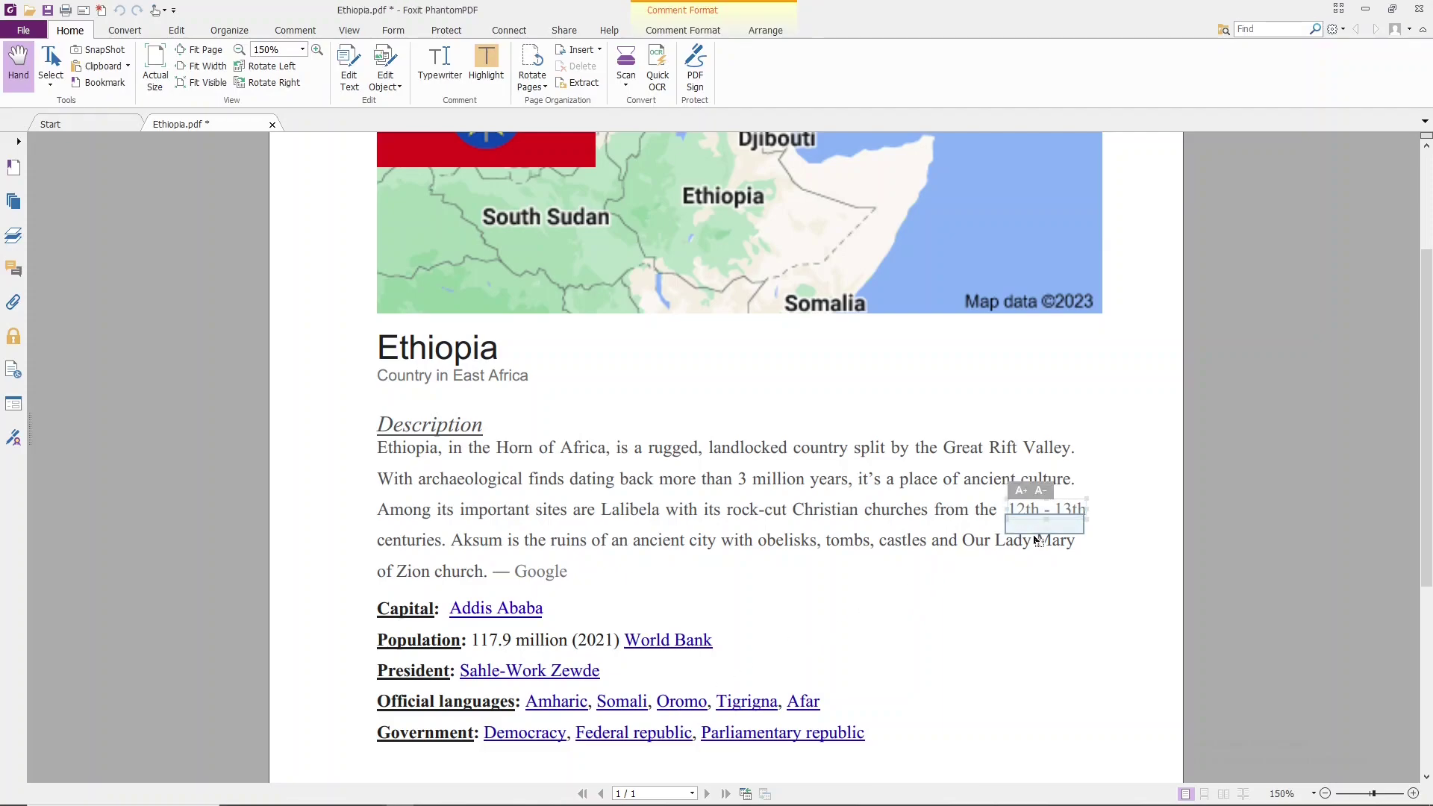
left_click_drag(1037, 522, 1016, 586)
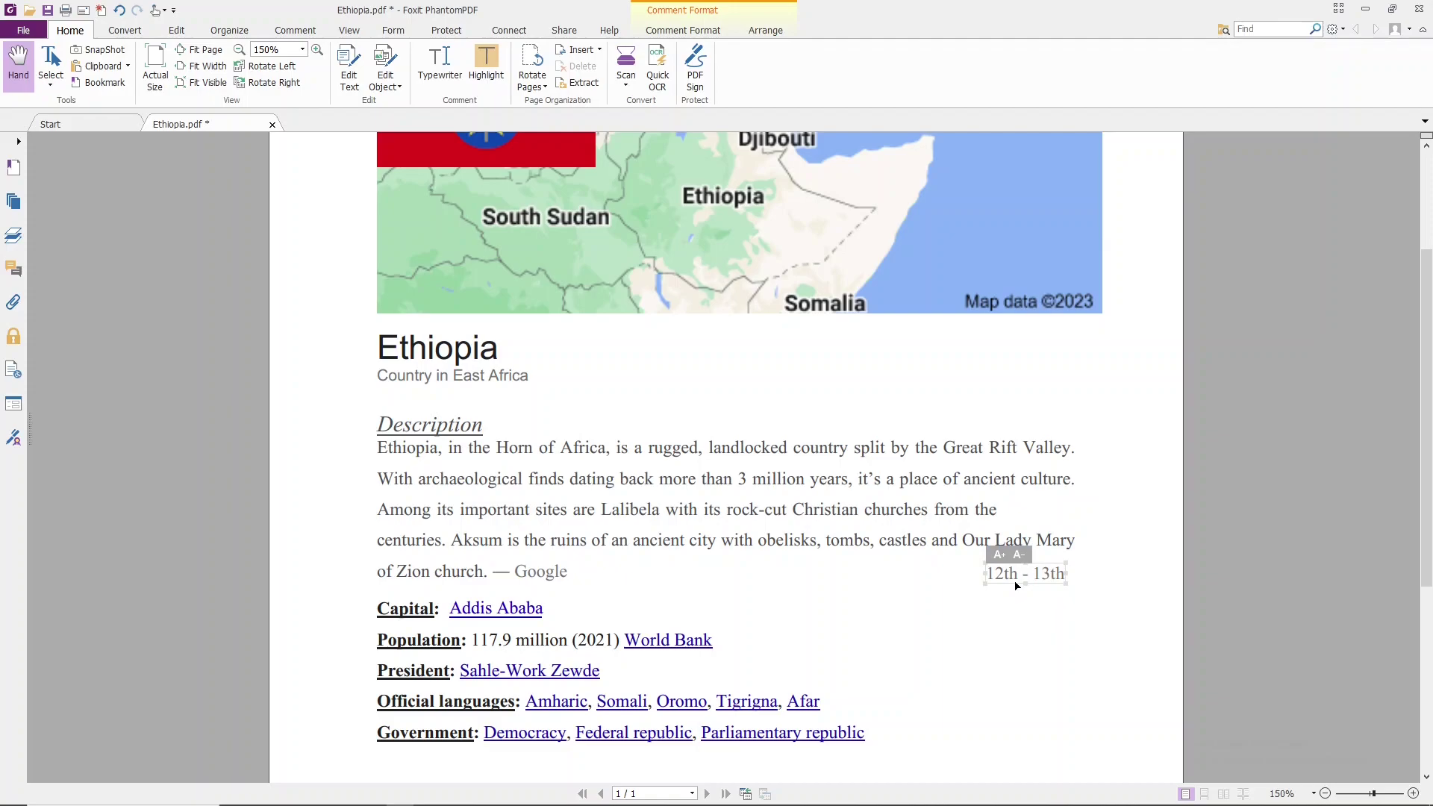
left_click(1042, 514)
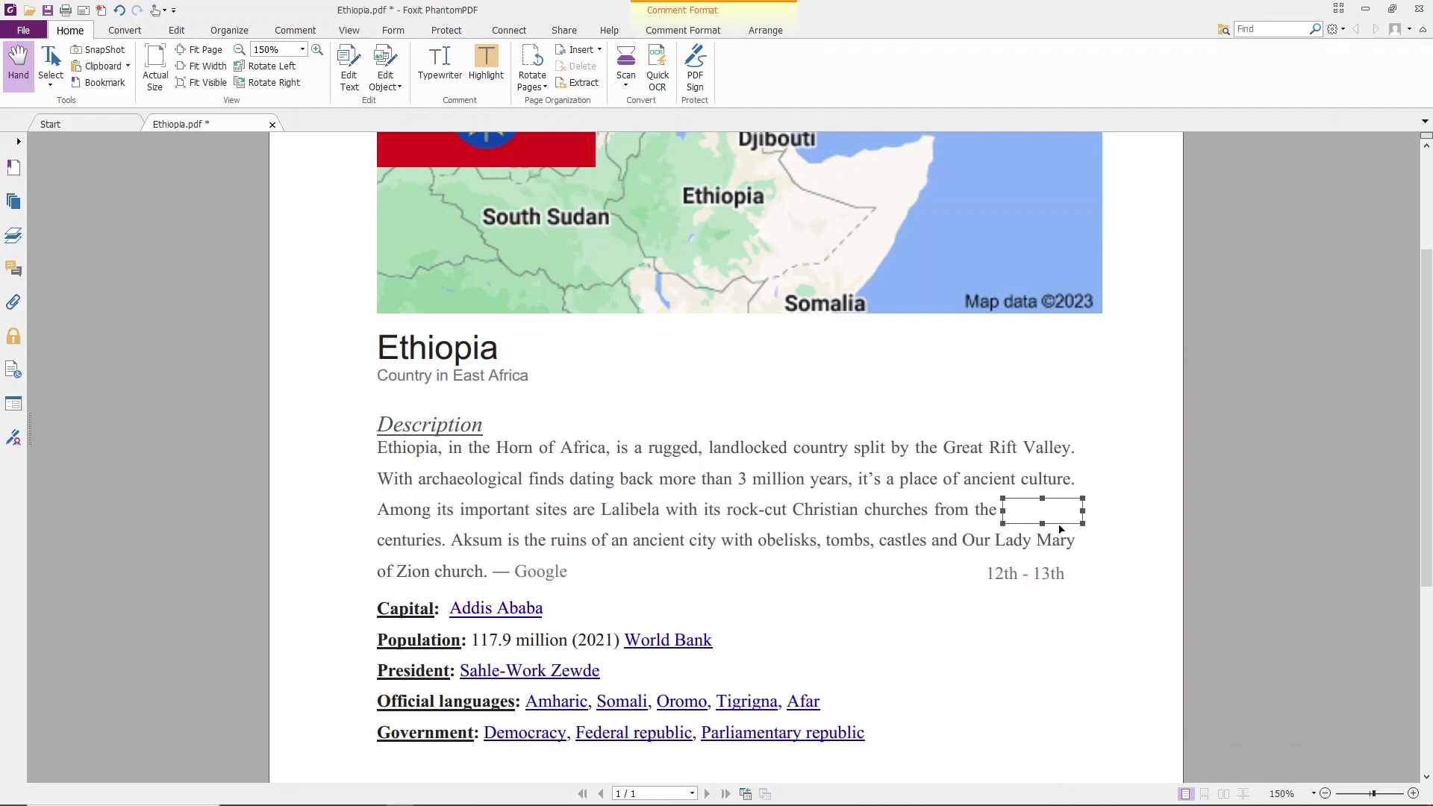
left_click_drag(1060, 527, 1100, 476)
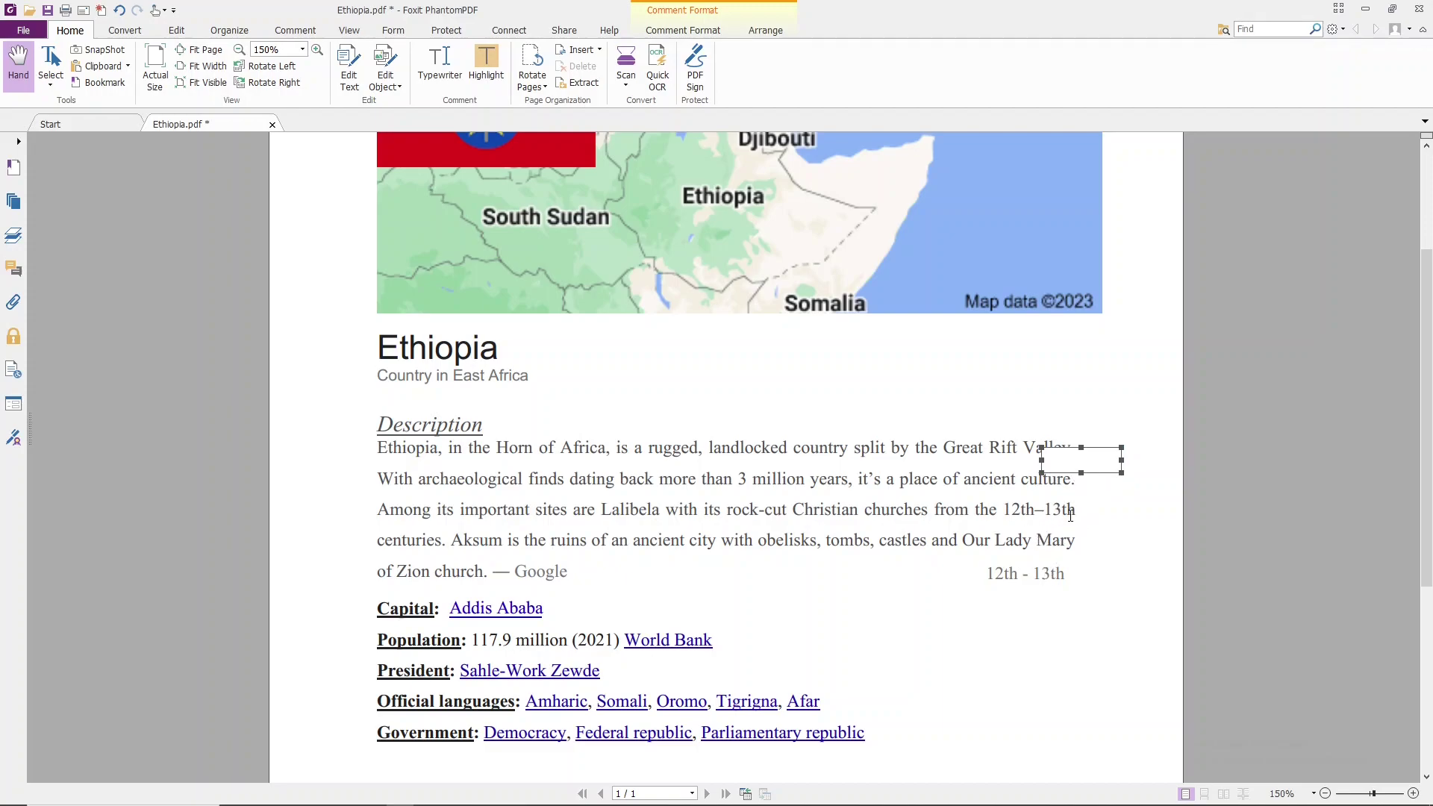
key("ctrl+z")
key("ctrl+z")
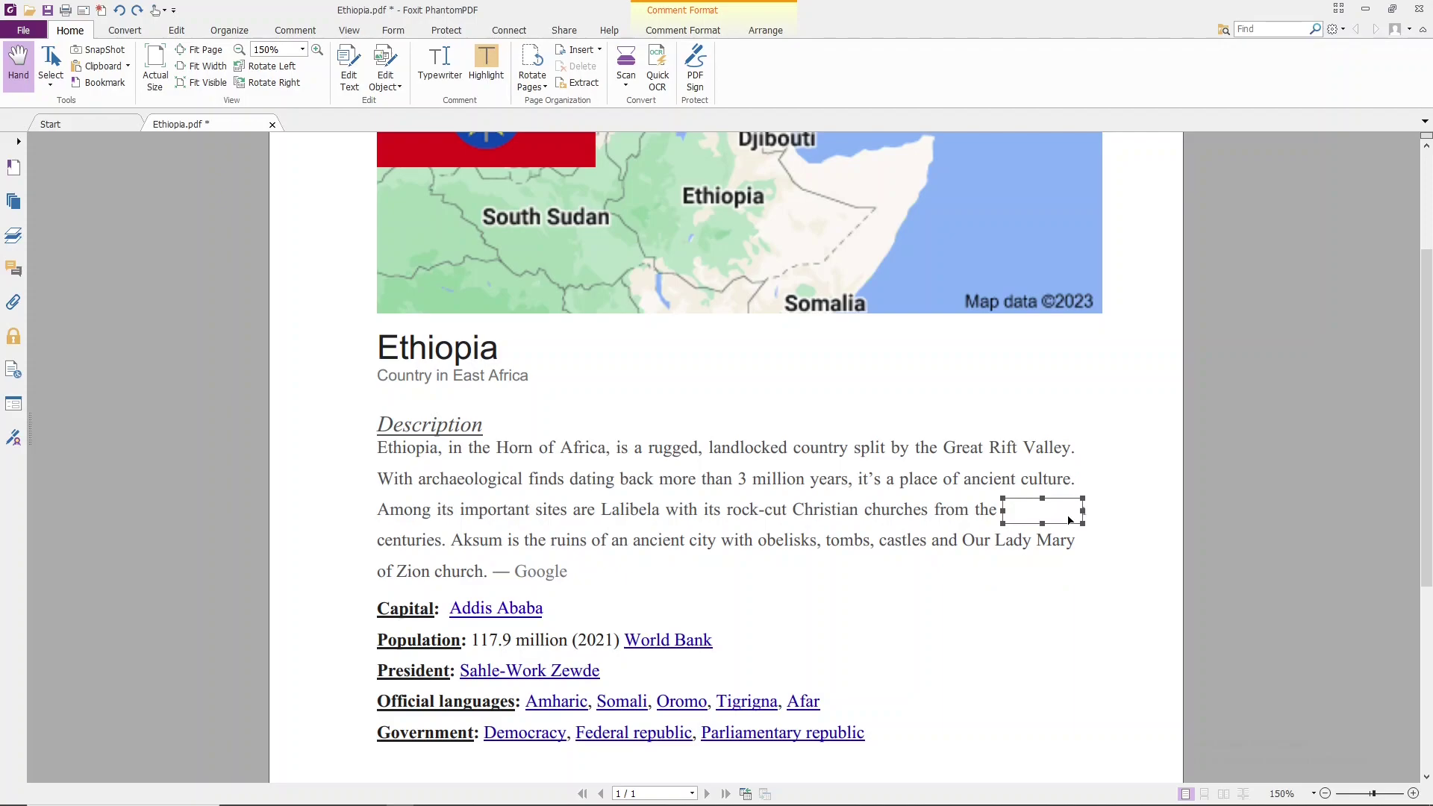
left_click(1033, 553)
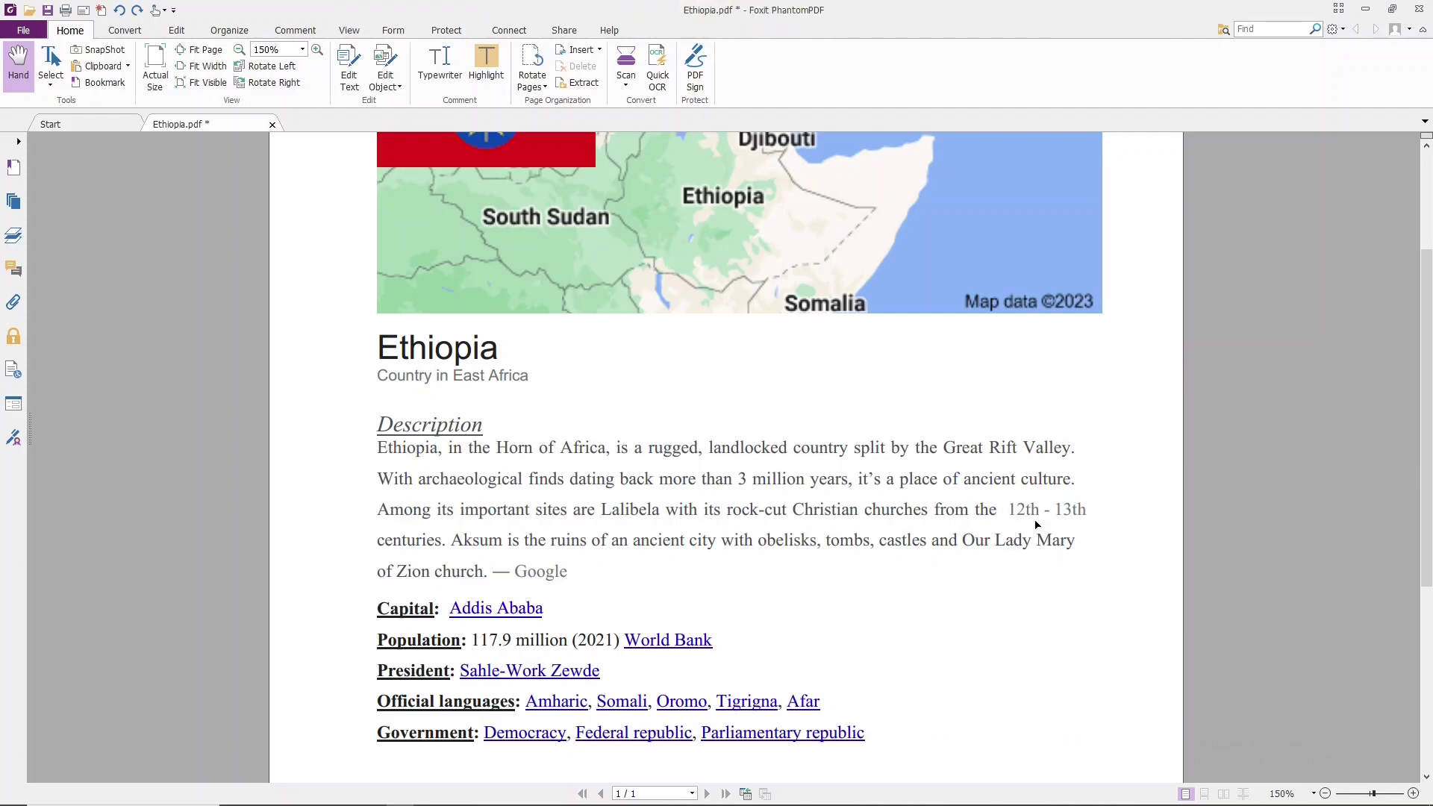
- Superscript the 'th' endings of both 13th and 12th in the overlay text
left_click(1034, 513)
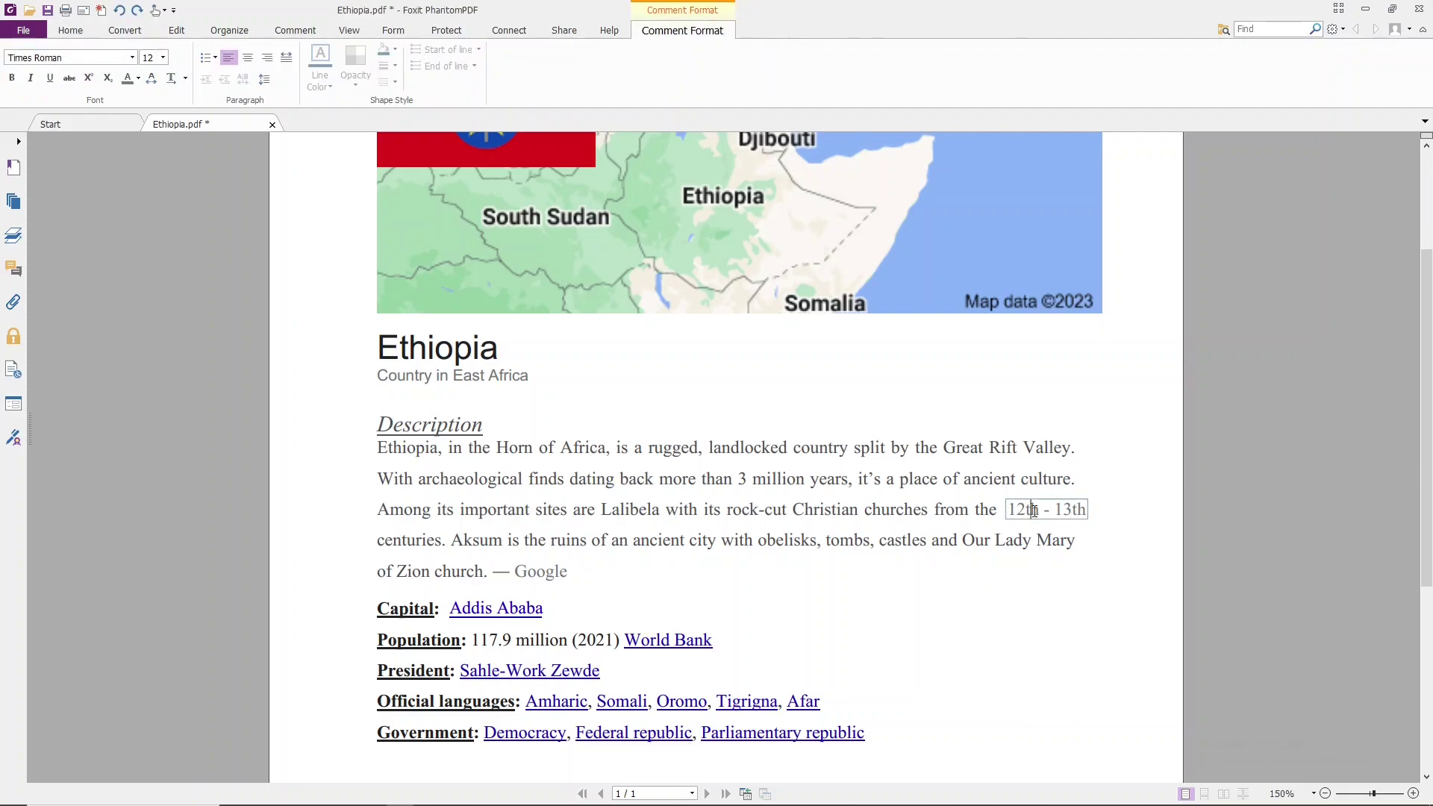
left_click_drag(1040, 509, 1031, 510)
left_click_drag(1087, 509, 1077, 509)
left_click(90, 80)
left_click(1037, 510)
left_click_drag(1038, 510, 1025, 511)
left_click(91, 81)
left_click(1003, 596)
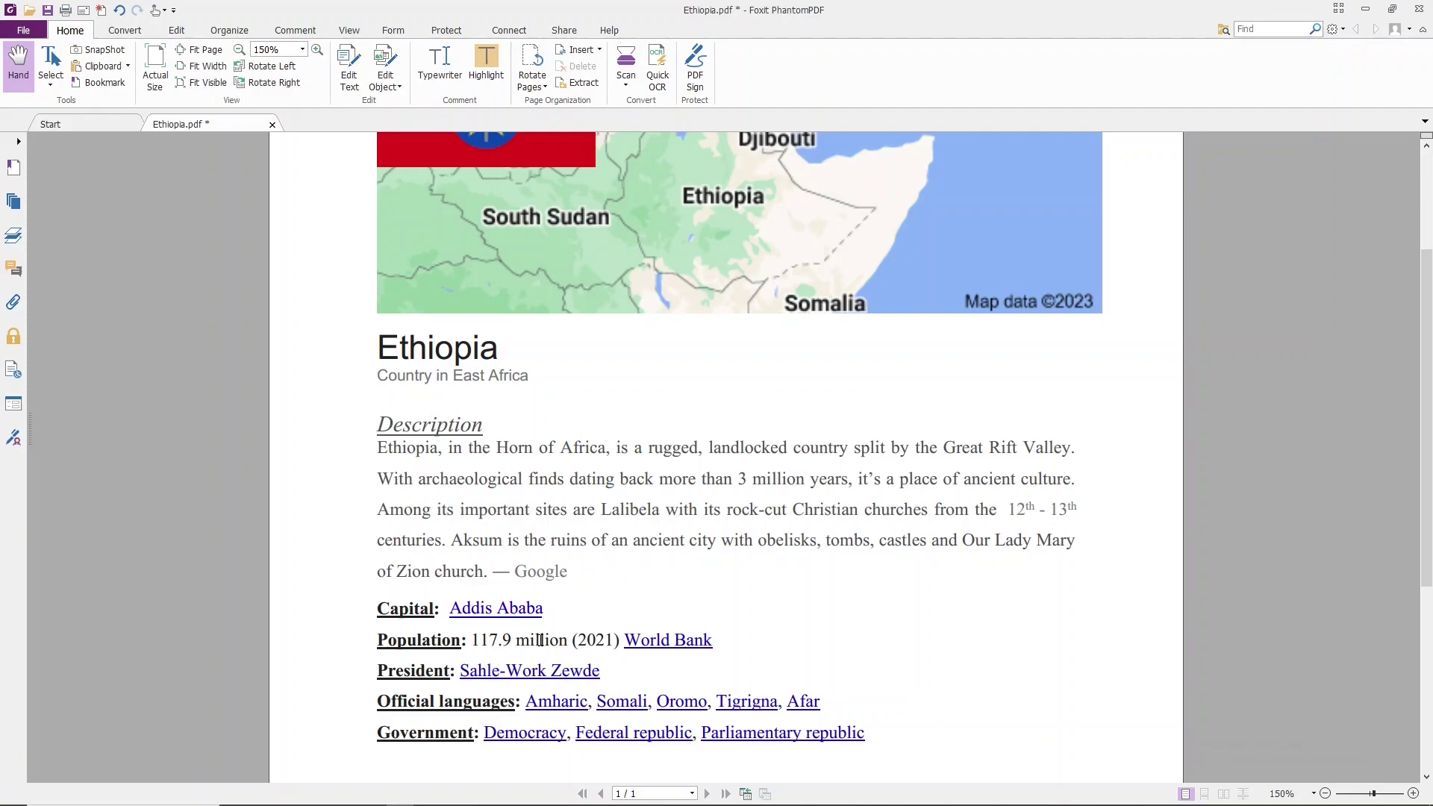
- Add the Notepad note 'let's say we want to draw the Map of Ethiopia in the pdf 😱😱' with a blank line
key("alt+Tab")
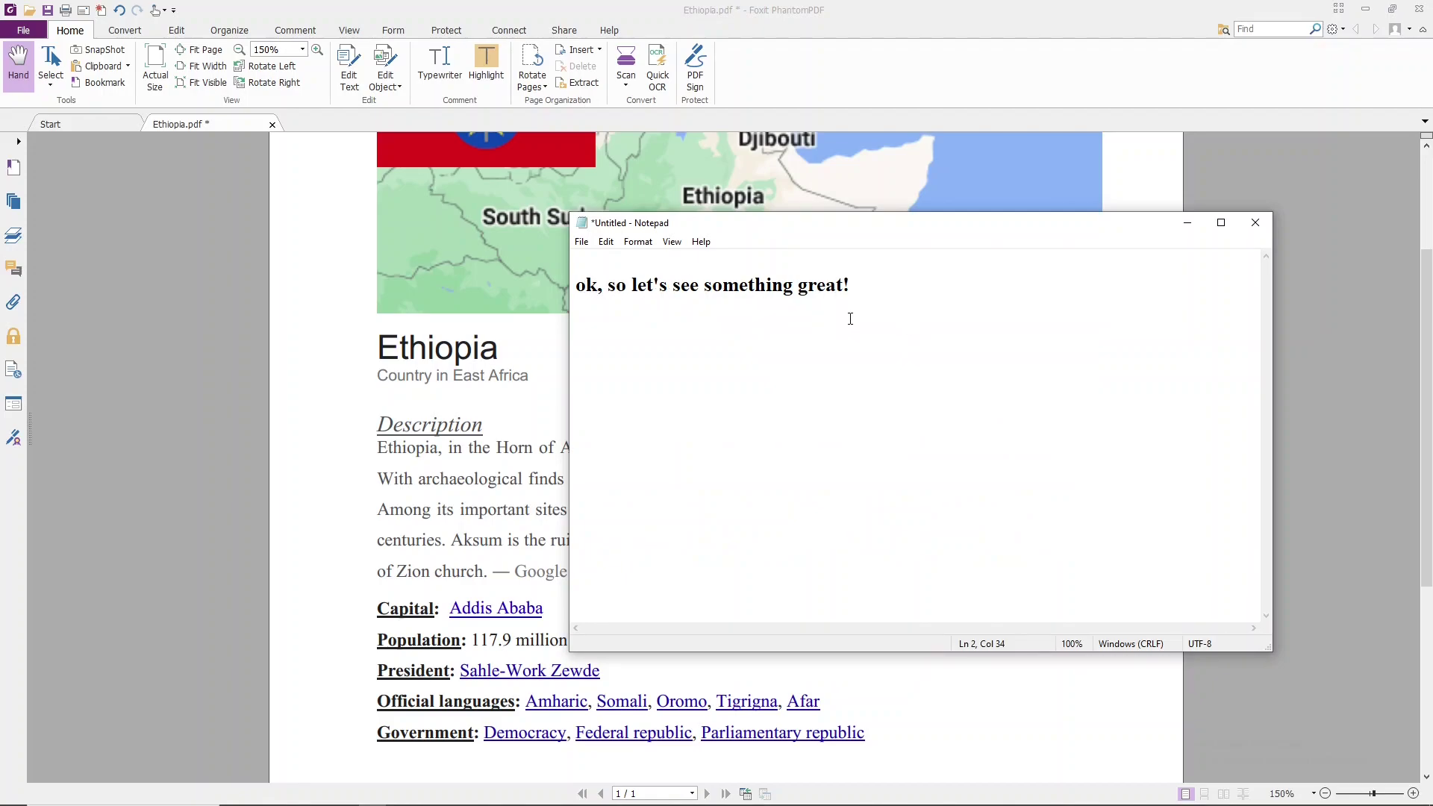
type("let's say we want to draw the Map of Ethiopia in the pdf 😱😱")
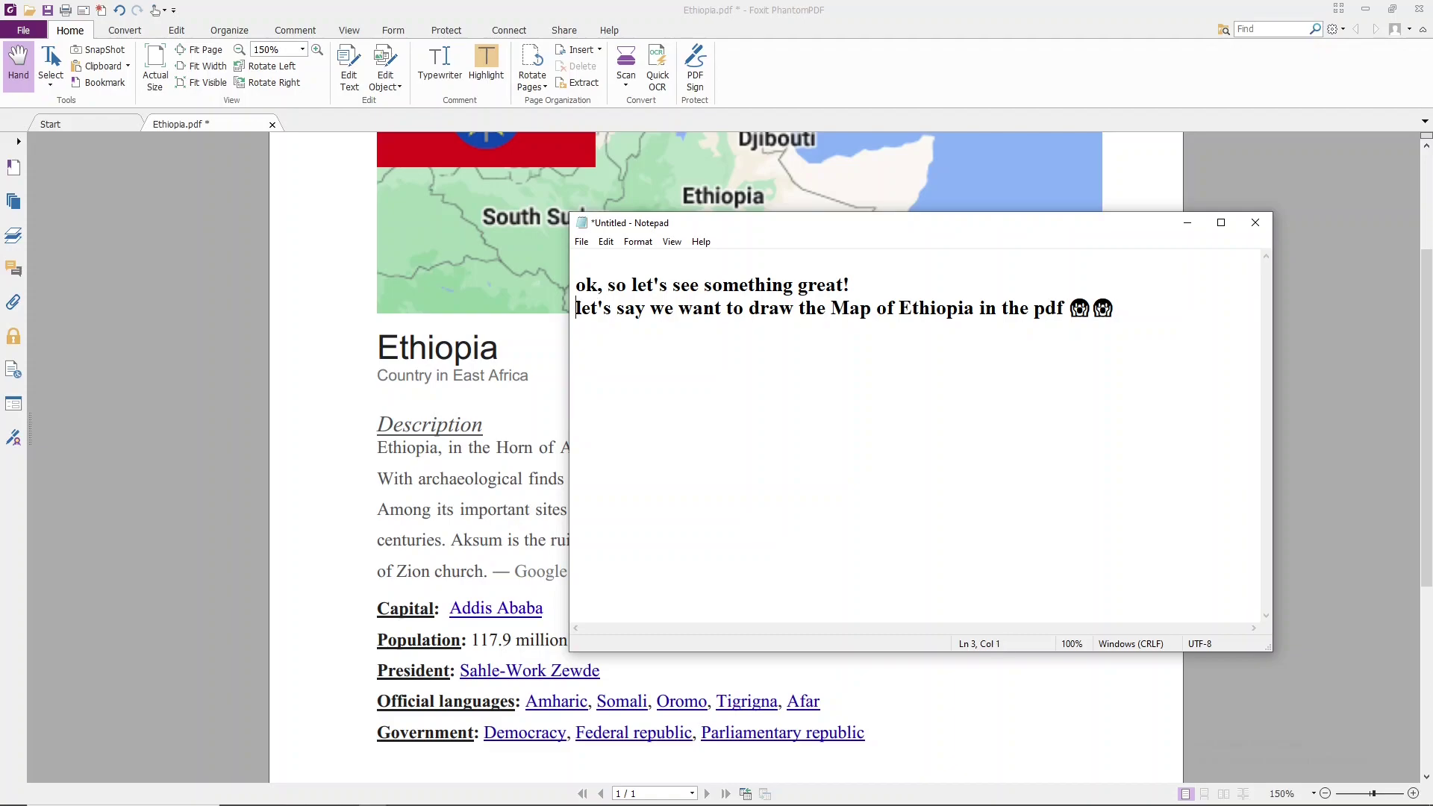
key("Return")
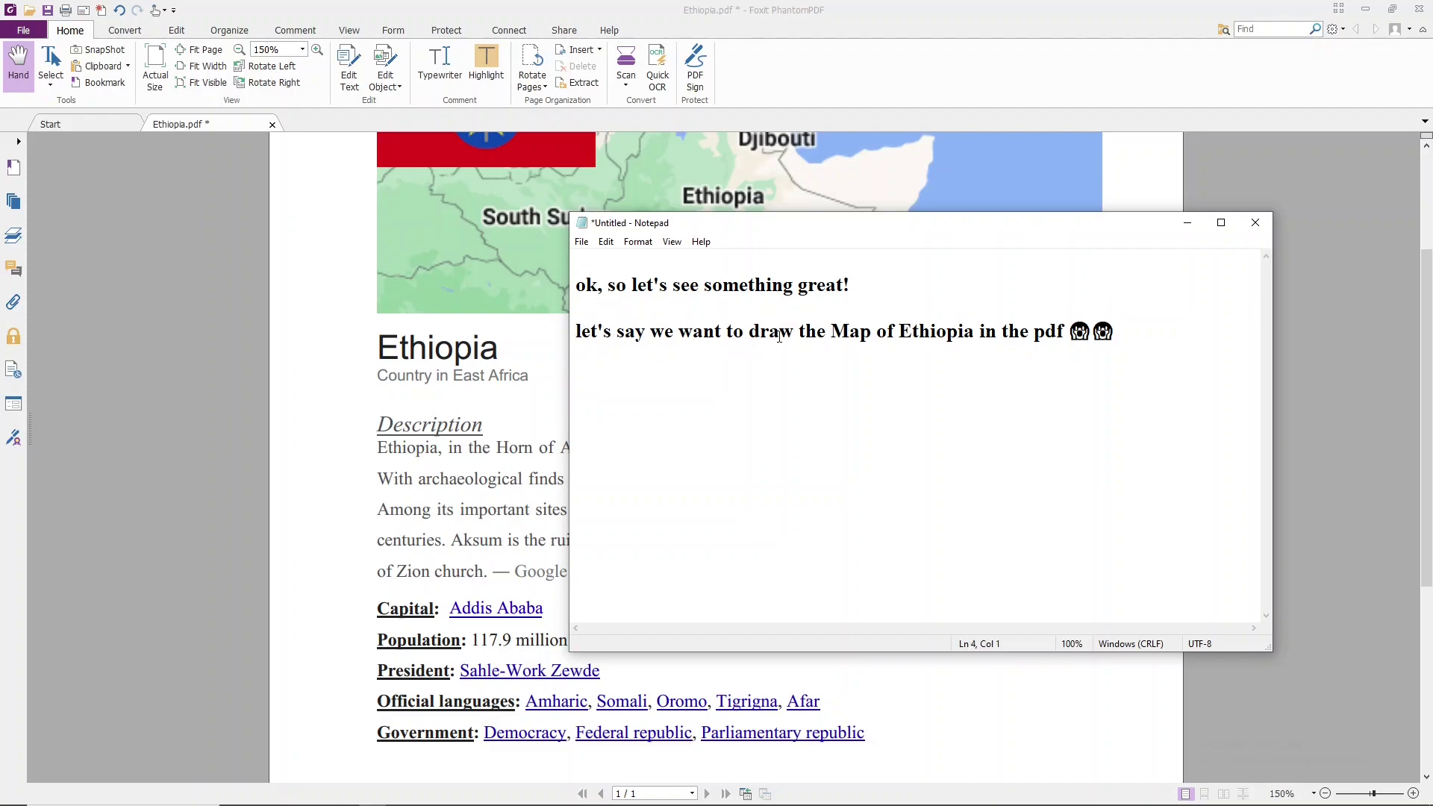
left_click_drag(749, 331, 1063, 332)
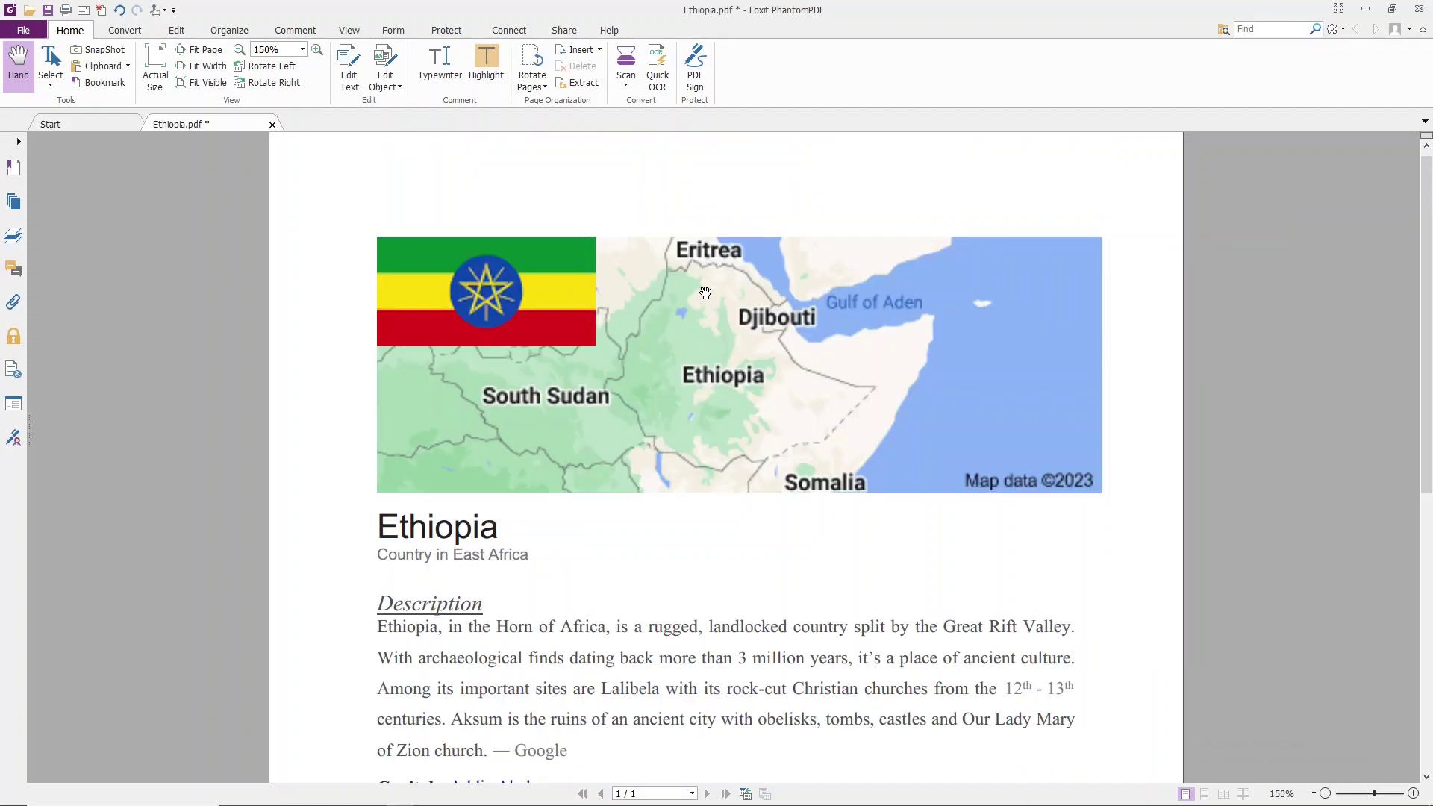
- Highlight the map note in Notepad, then bring the PDF back to the front
left_click_drag(378, 582, 902, 592)
left_click(902, 592)
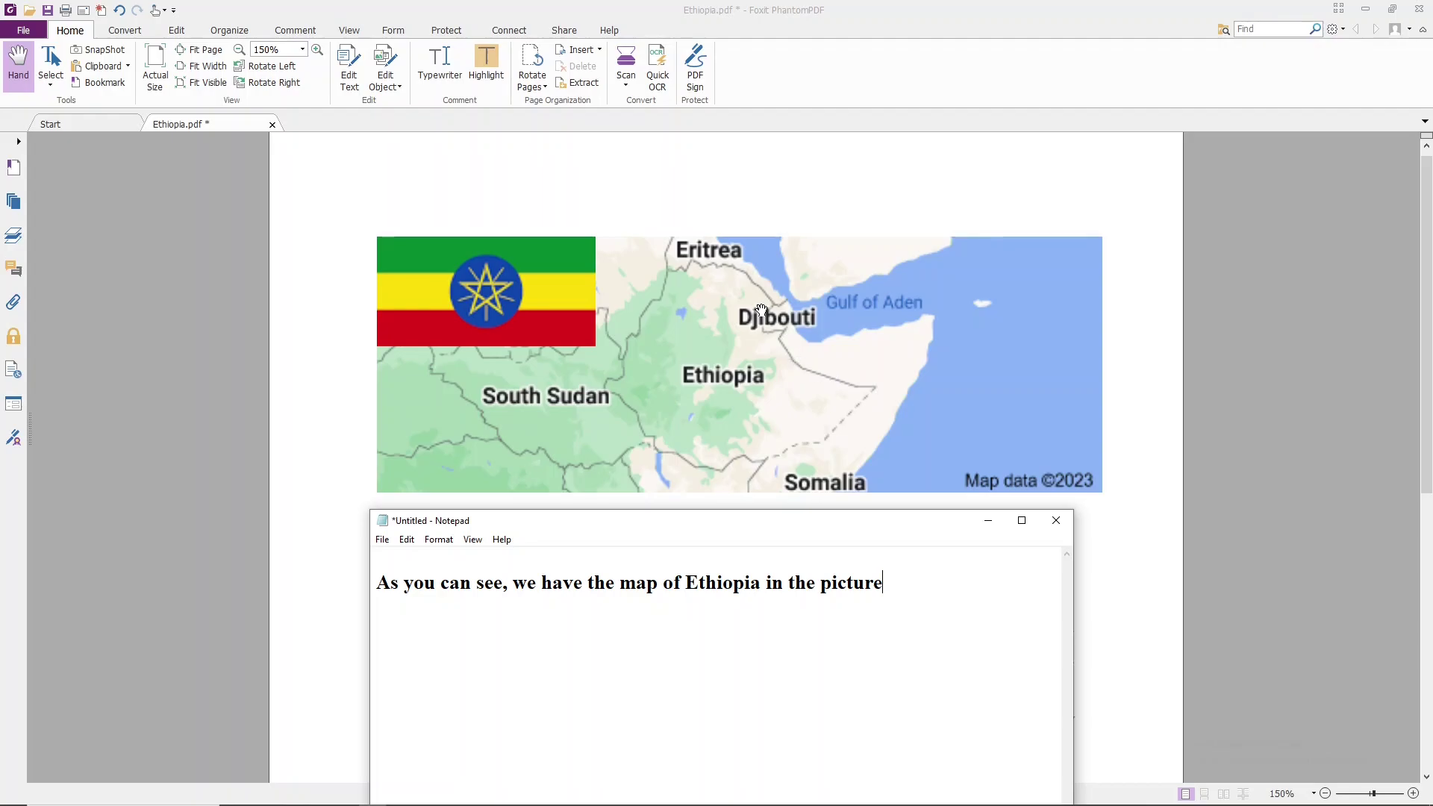
left_click(679, 271)
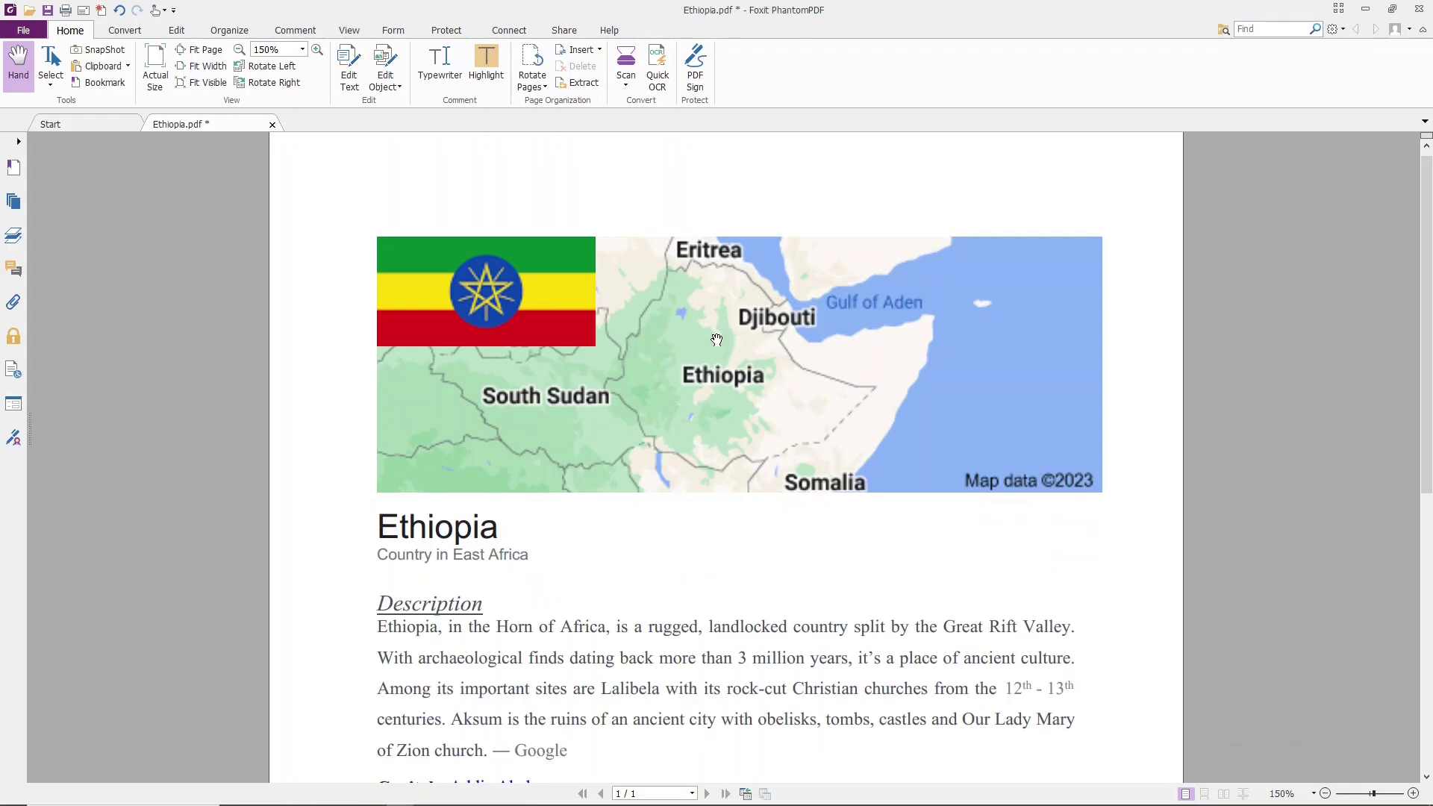
- Zoom to 400% and pan until Ethiopia's whole border is in view, showing the Comment tools
scroll(714, 339, "up", 1, "ctrl")
scroll(712, 329, "up", 1, "ctrl")
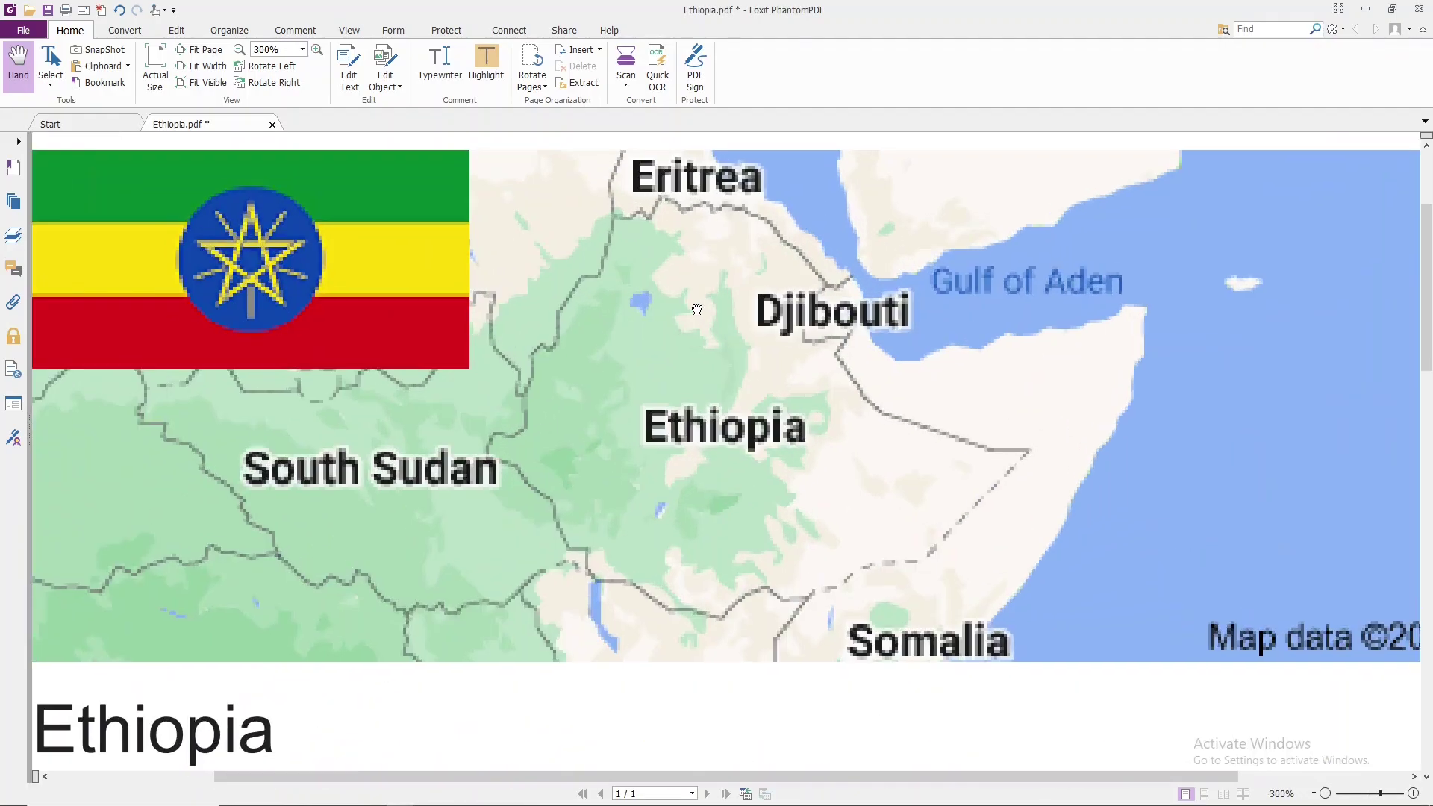
left_click_drag(713, 329, 693, 402)
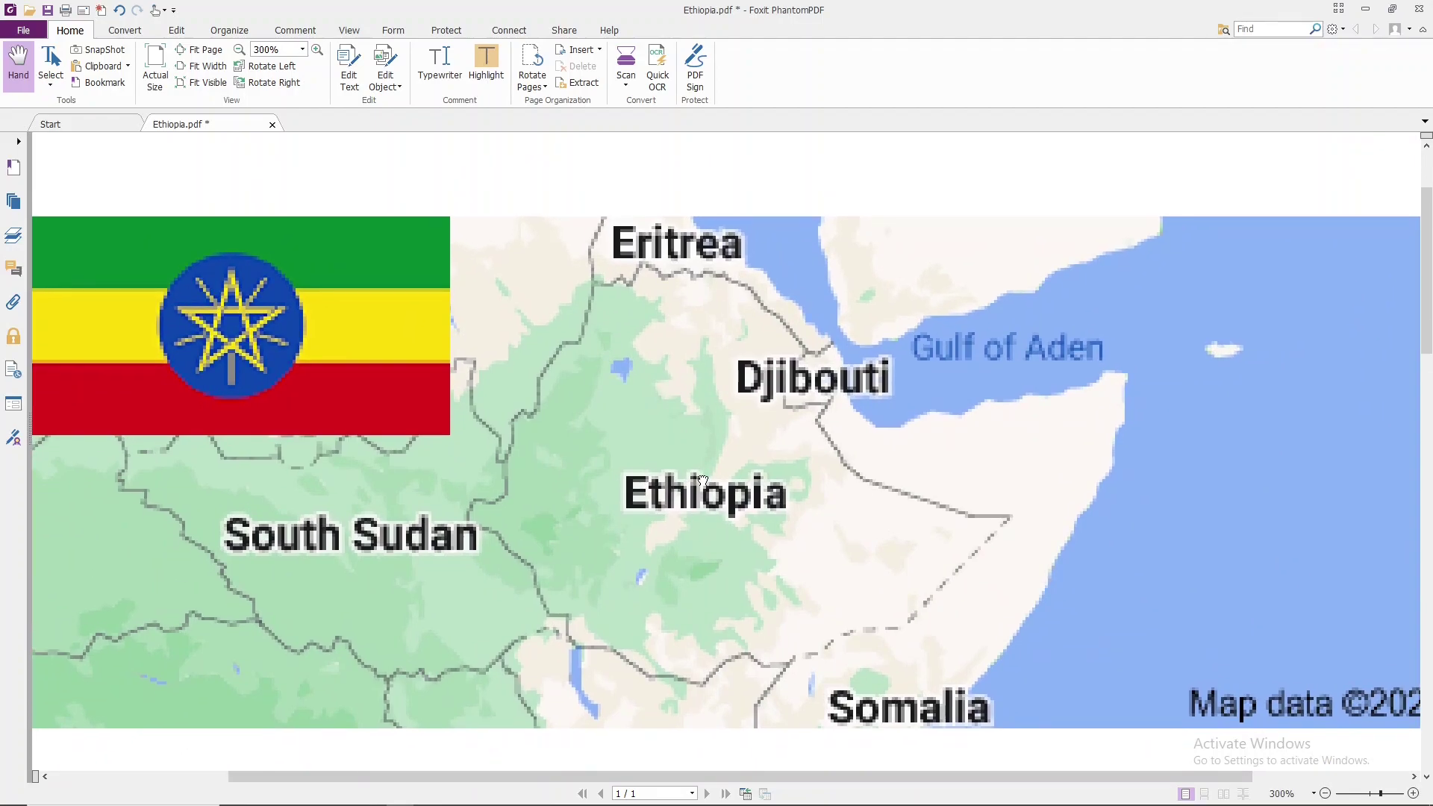
scroll(691, 425, "up", 1, "ctrl")
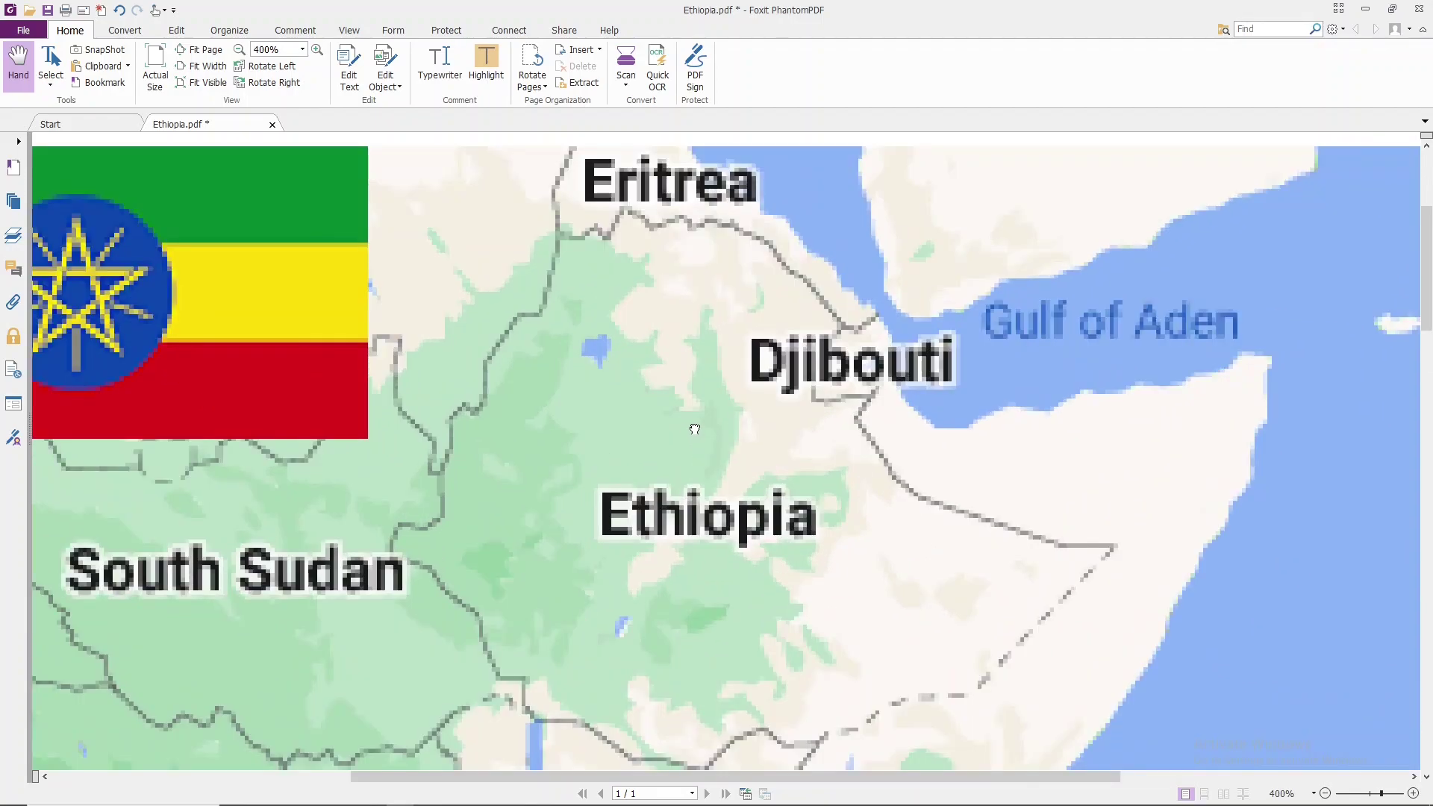
left_click_drag(693, 429, 694, 391)
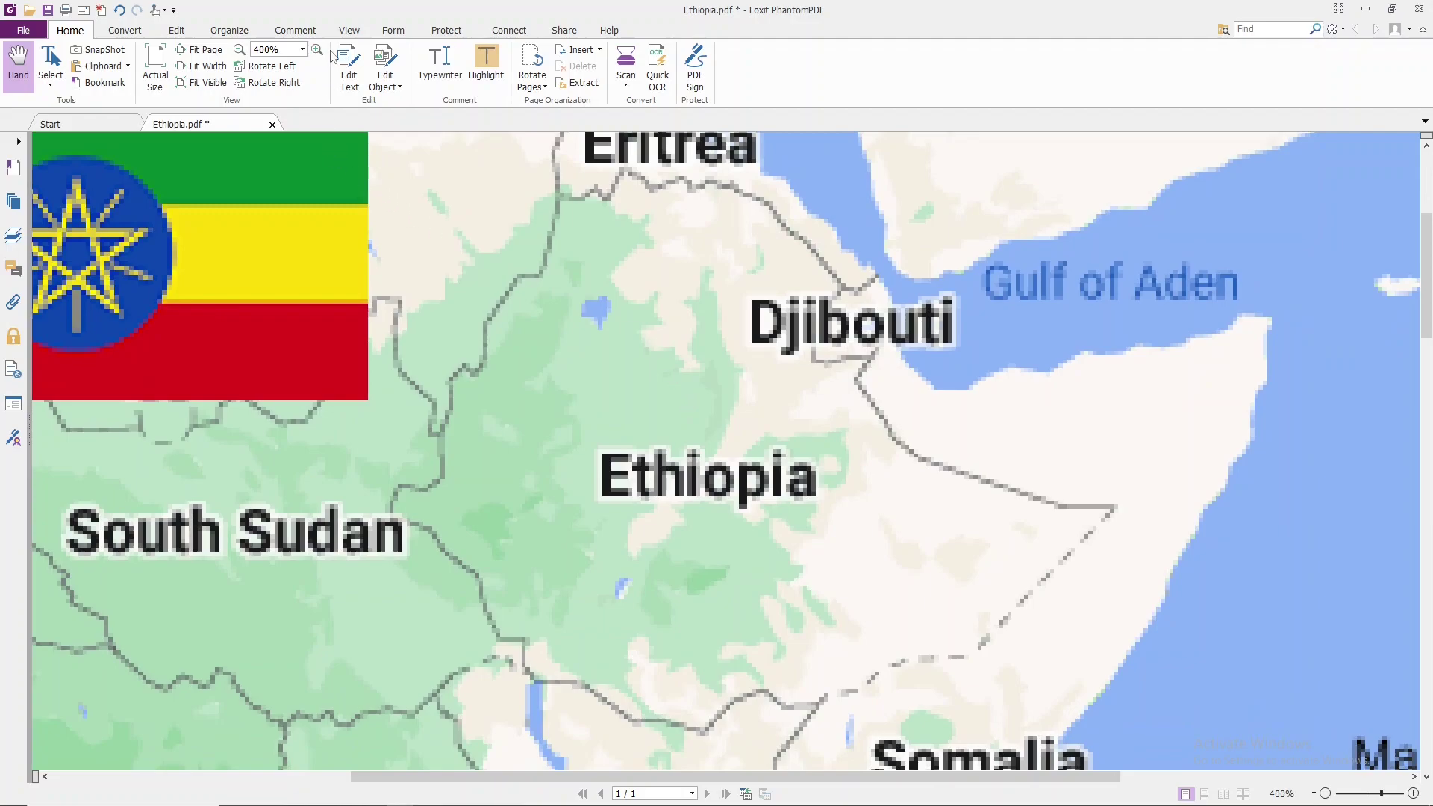
left_click(296, 32)
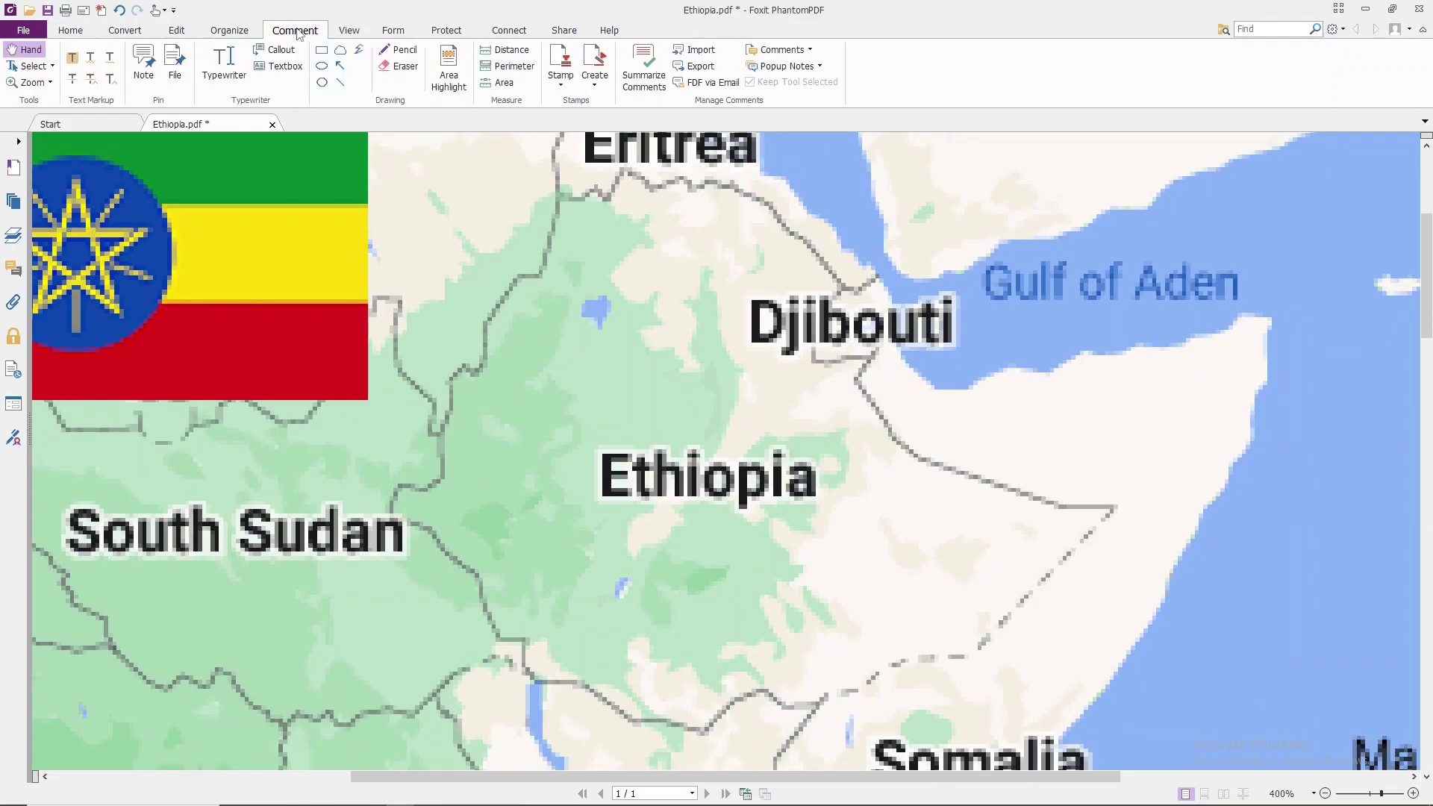
- Trace Ethiopia's border with the PolyLine tool, placing points along its edge
left_click(360, 54)
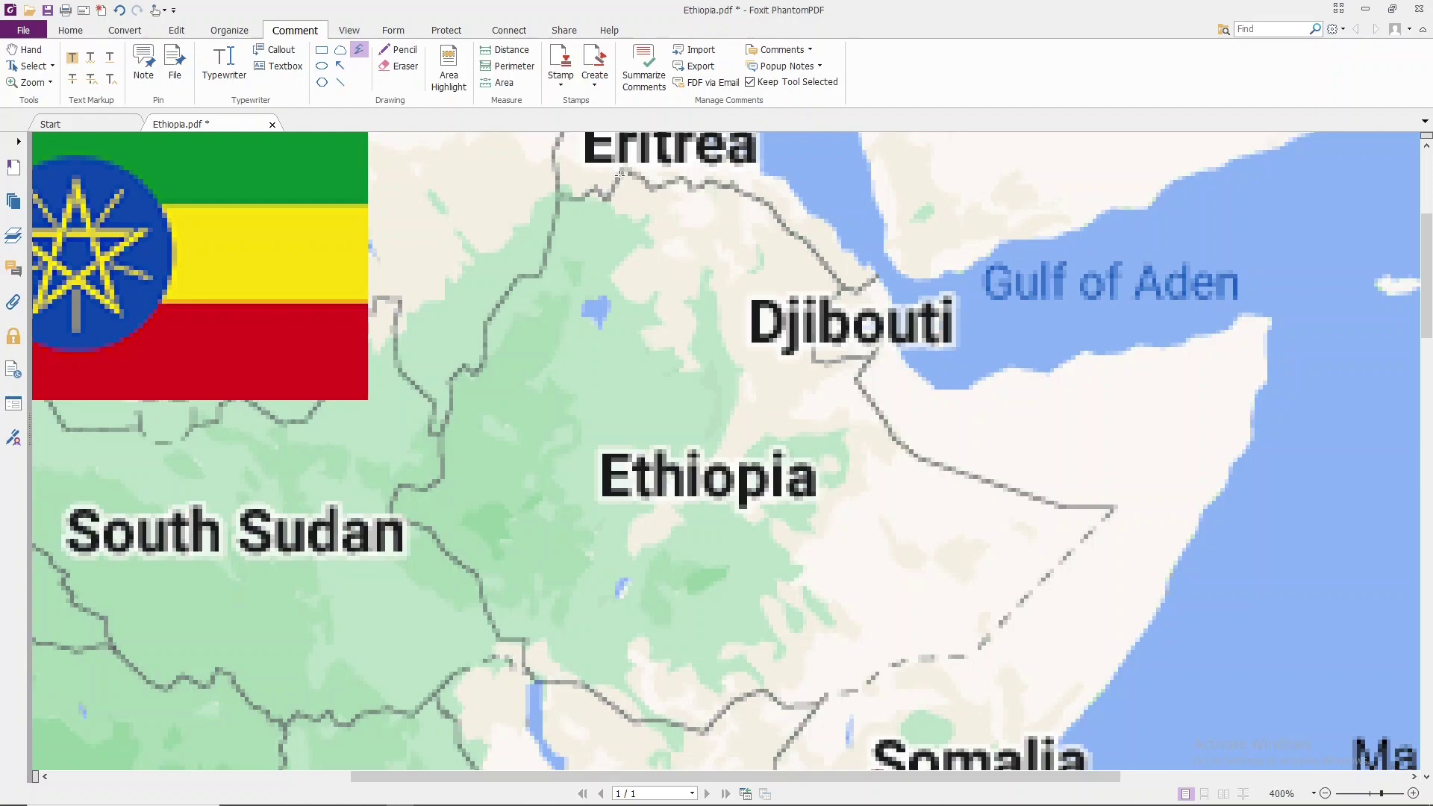
left_click_drag(614, 190, 609, 200)
mouse_move(569, 200)
left_mouse_down()
mouse_move(485, 333)
mouse_move(483, 366)
mouse_move(452, 379)
mouse_move(441, 478)
mouse_move(399, 486)
mouse_move(393, 524)
mouse_move(431, 531)
mouse_move(473, 572)
mouse_move(491, 633)
mouse_move(523, 638)
mouse_move(527, 679)
mouse_move(650, 705)
mouse_move(628, 719)
mouse_move(707, 732)
mouse_move(765, 690)
mouse_move(825, 700)
mouse_move(894, 666)
mouse_move(963, 658)
mouse_move(1114, 509)
mouse_move(1044, 506)
mouse_move(899, 439)
mouse_move(858, 382)
mouse_move(873, 351)
mouse_move(812, 363)
mouse_move(838, 294)
mouse_move(809, 247)
mouse_move(757, 192)
mouse_move(676, 179)
left_mouse_up()
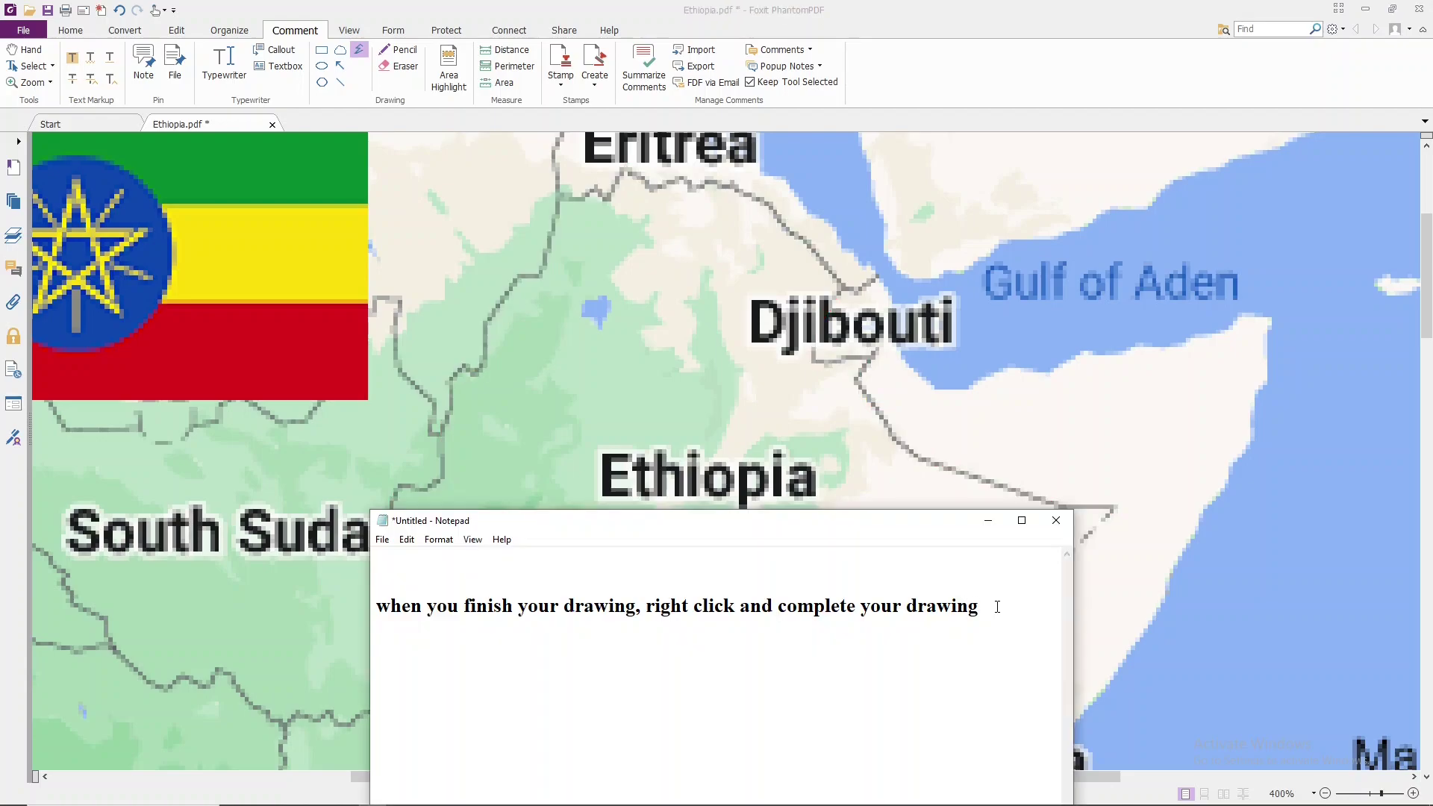
- Finish the red outline with Complete Drawing Markup, highlighting the notes about completing and exiting
mouse_move(997, 607)
left_mouse_down()
mouse_move(363, 610)
mouse_move(978, 612)
left_mouse_up()
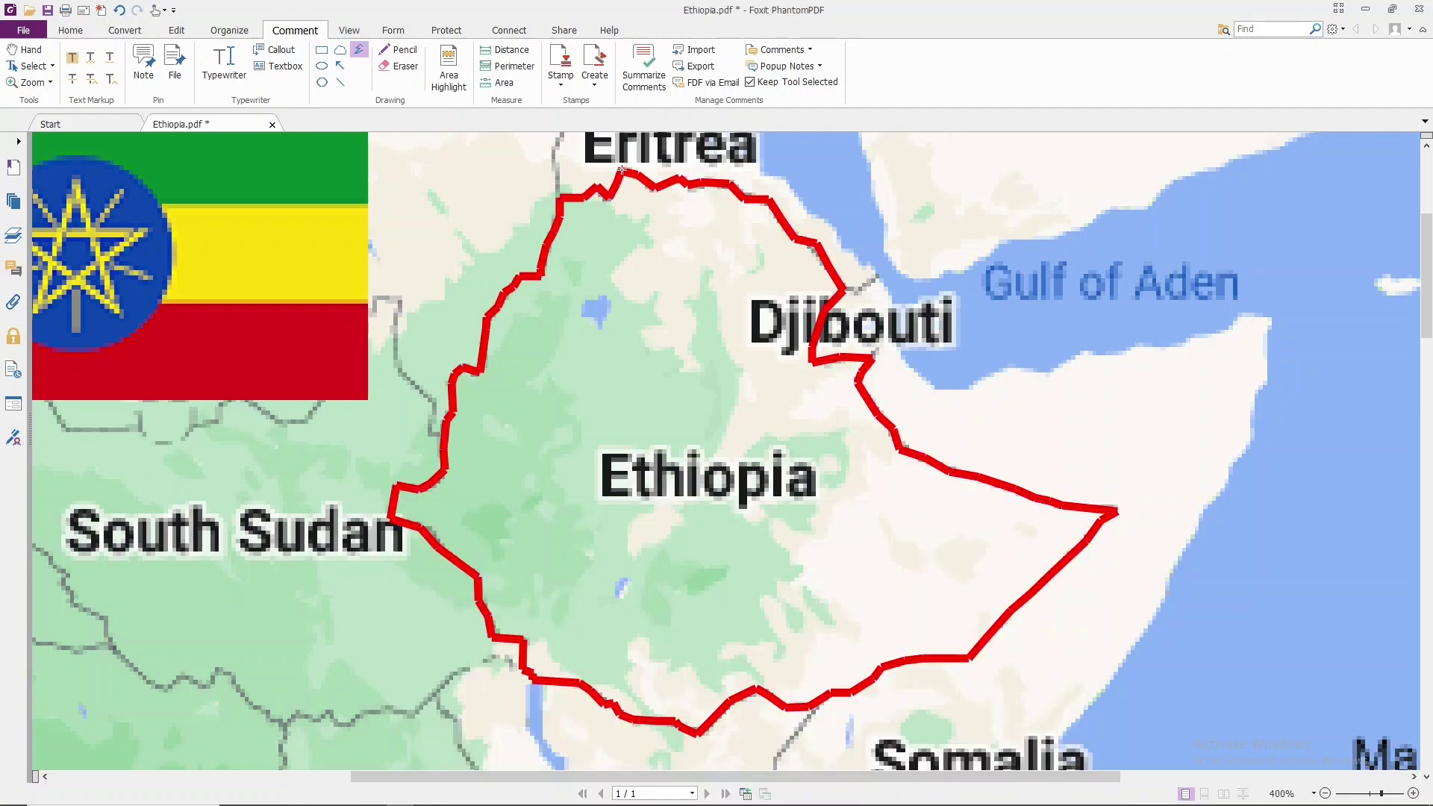
right_click(622, 170)
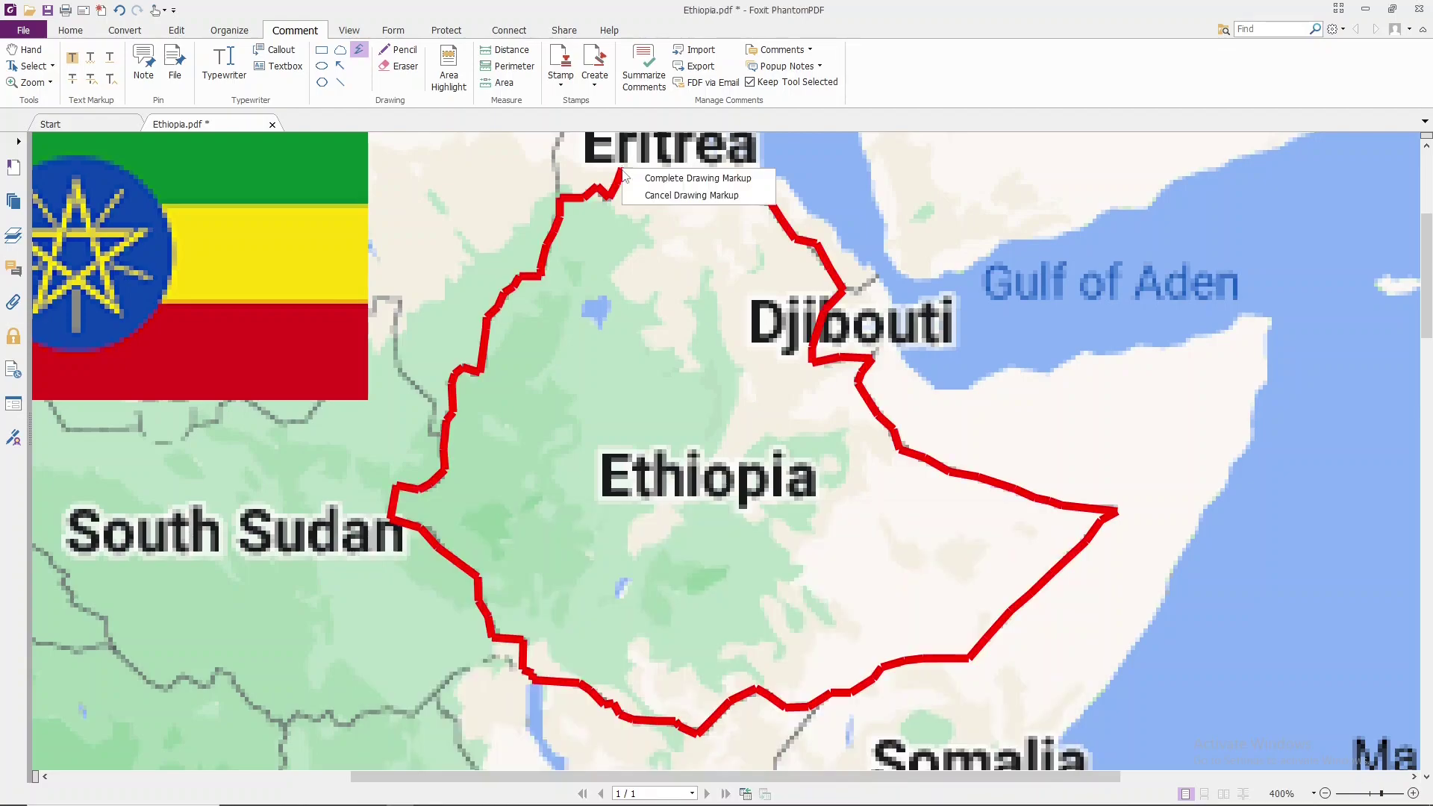
left_click(684, 179)
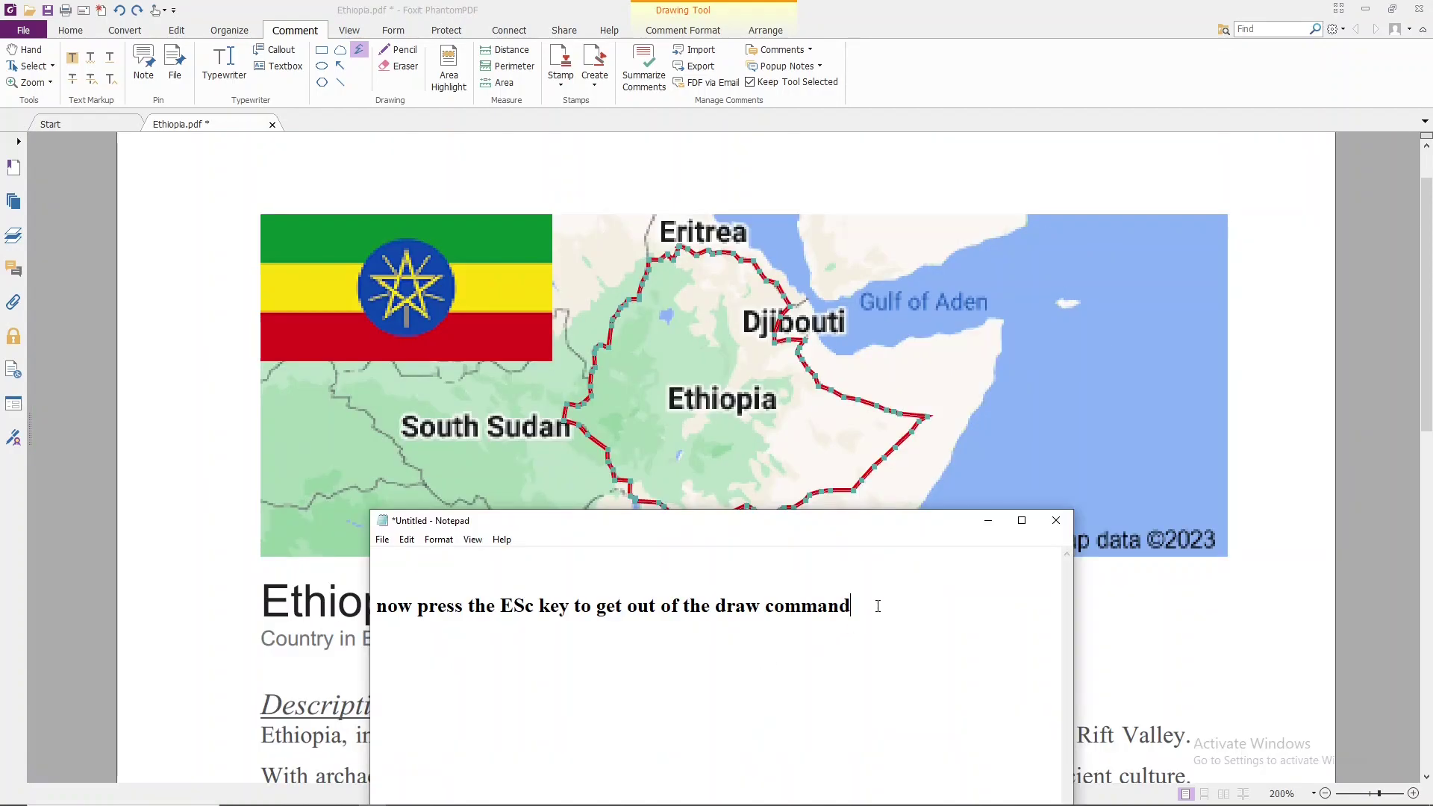
left_click_drag(850, 606, 358, 613)
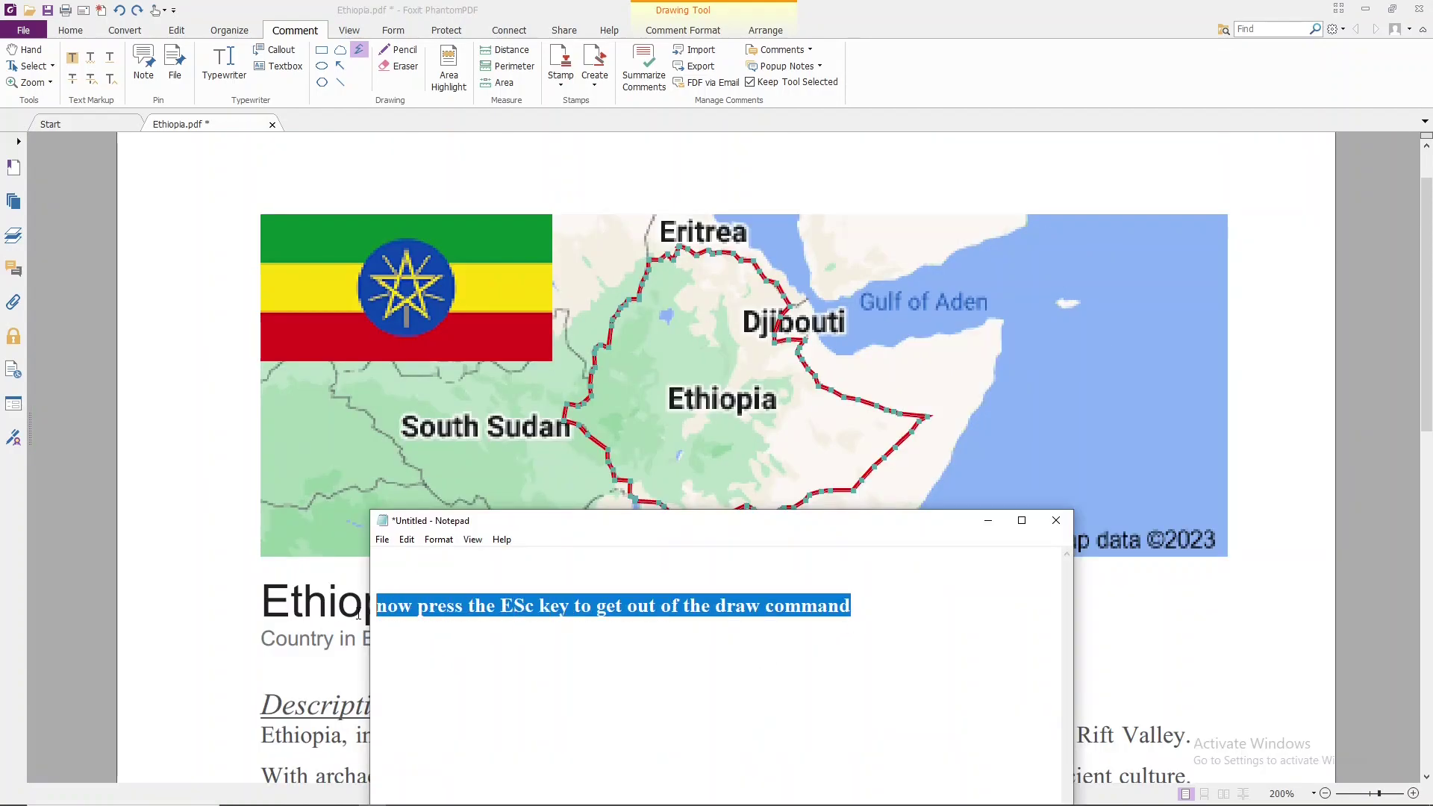
- Hide Notepad, exit drawing mode, and drag the red Ethiopia outline down off the map
left_click(987, 520)
key("Escape")
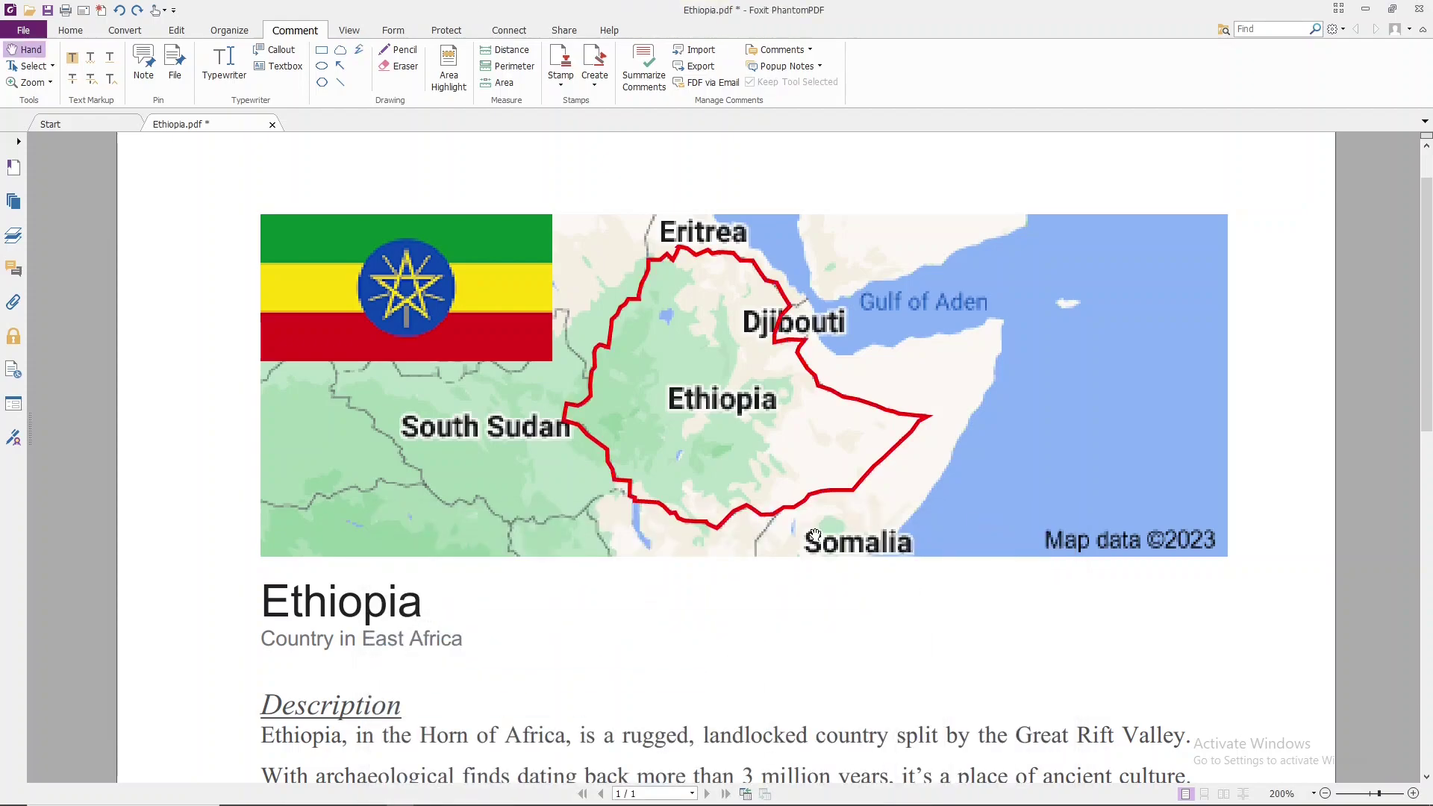
left_click_drag(830, 493, 843, 718)
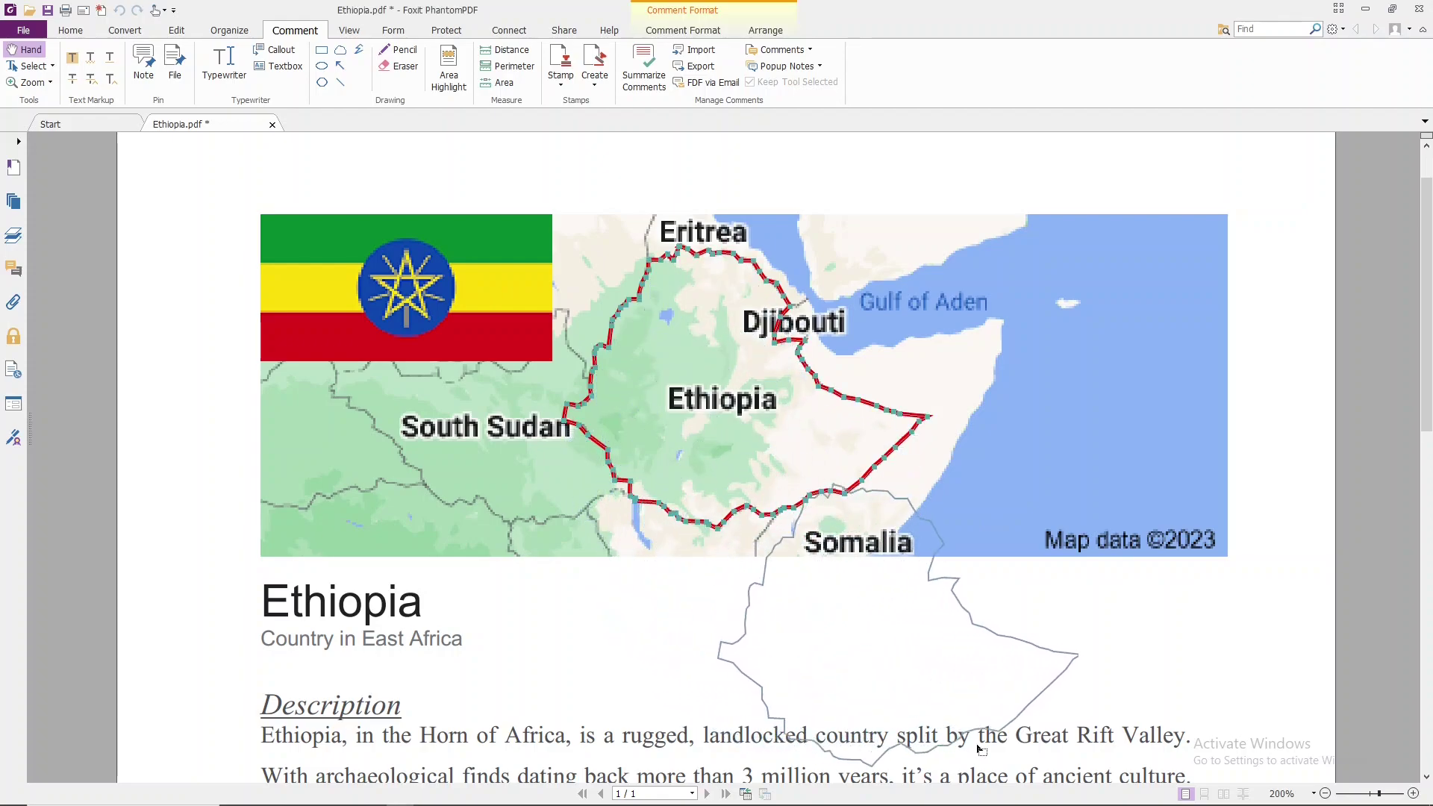
left_click_drag(843, 718, 1018, 720)
- Position the outline beside the capital, population and government facts, then reselect it
scroll(908, 599, "down", 3)
scroll(908, 600, "down", 1)
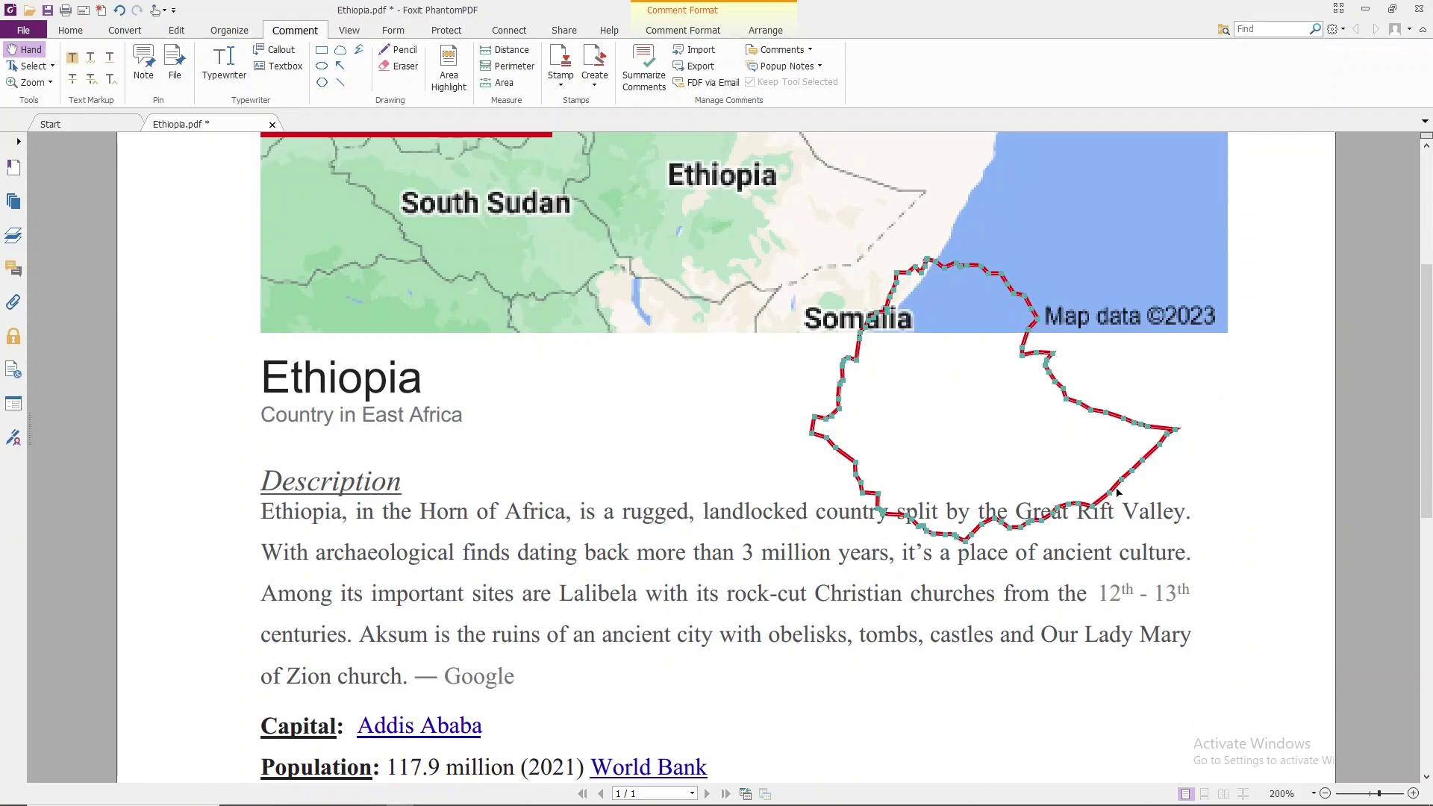
left_click_drag(1117, 492, 1063, 740)
scroll(1060, 506, "down", 2)
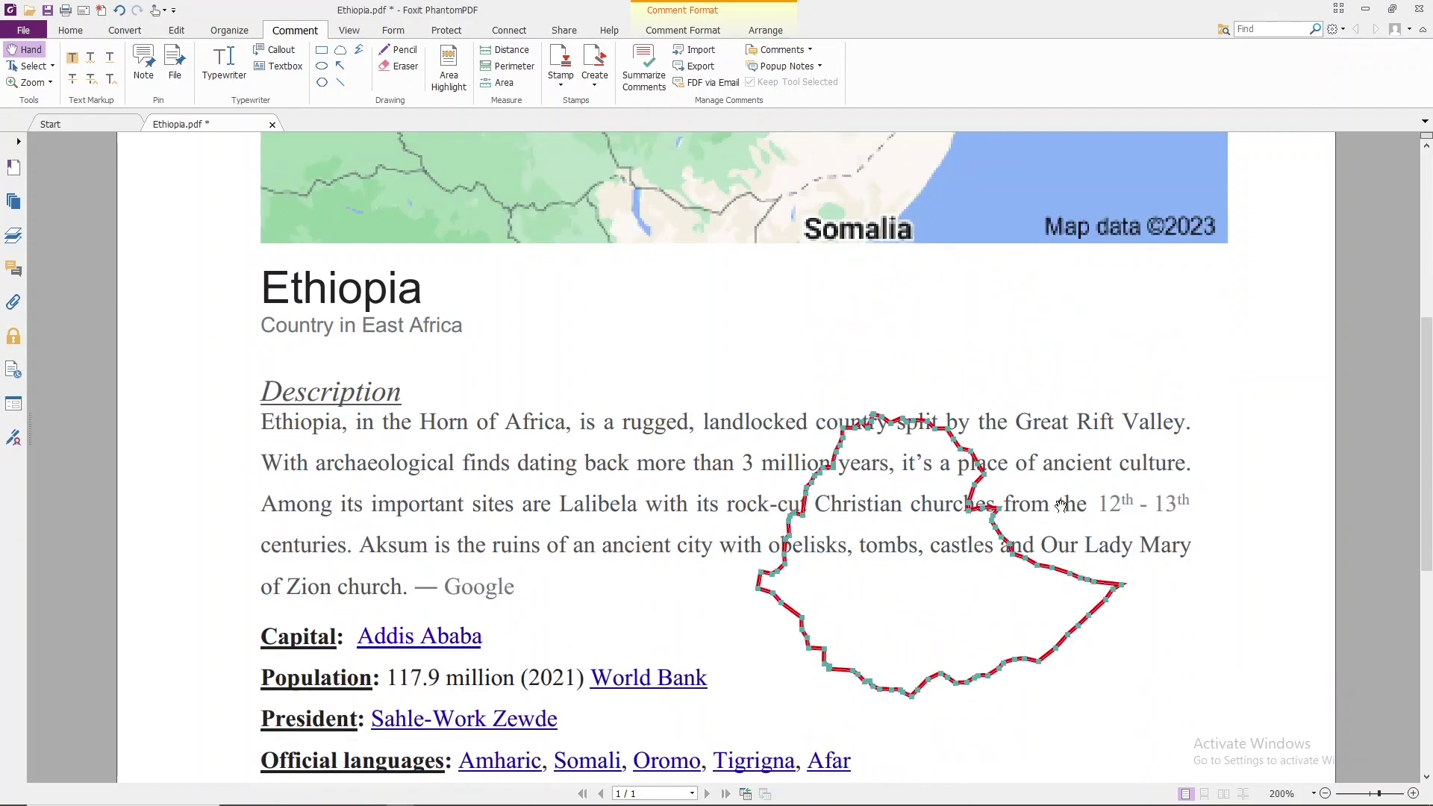
scroll(1060, 506, "down", 5)
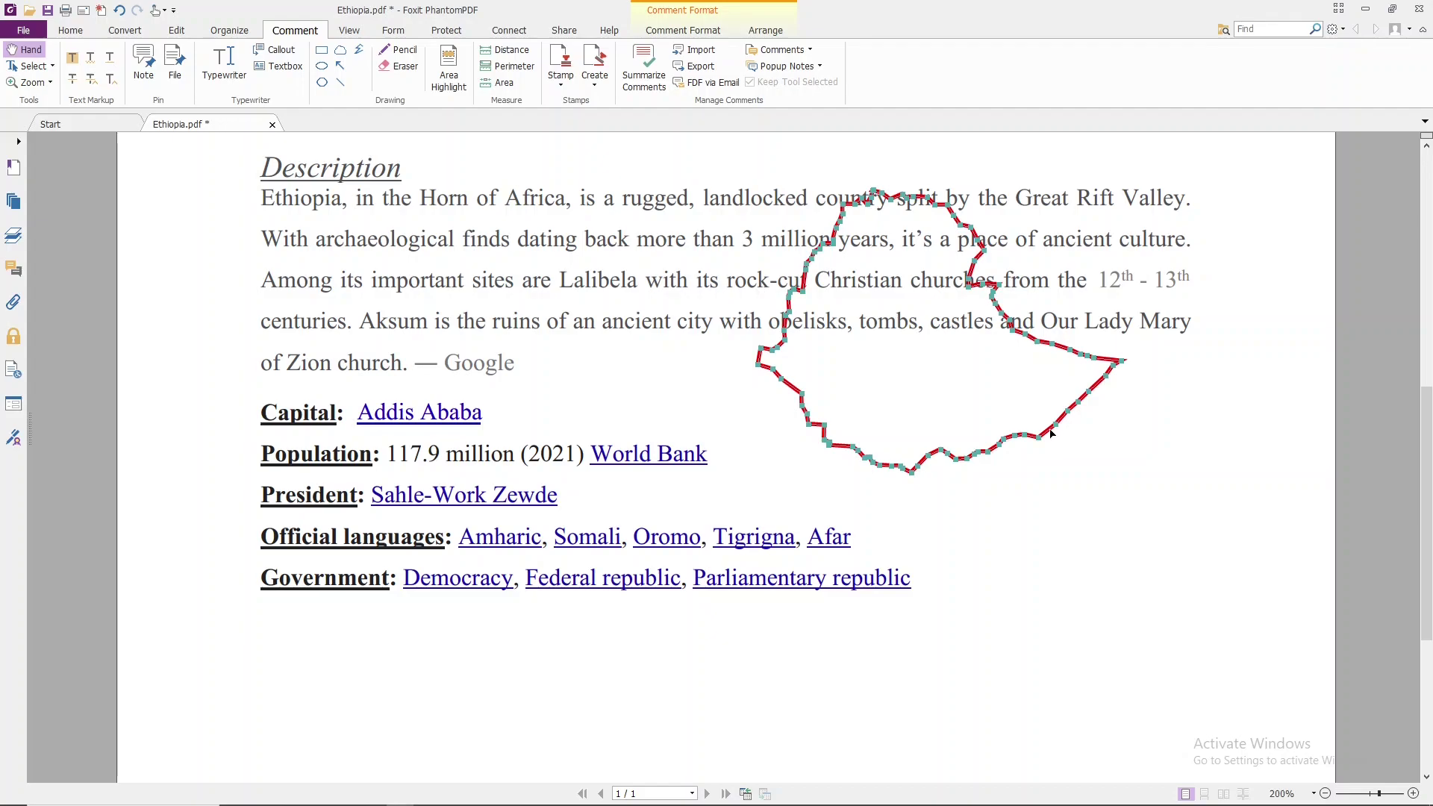
left_click_drag(1051, 432, 1207, 584)
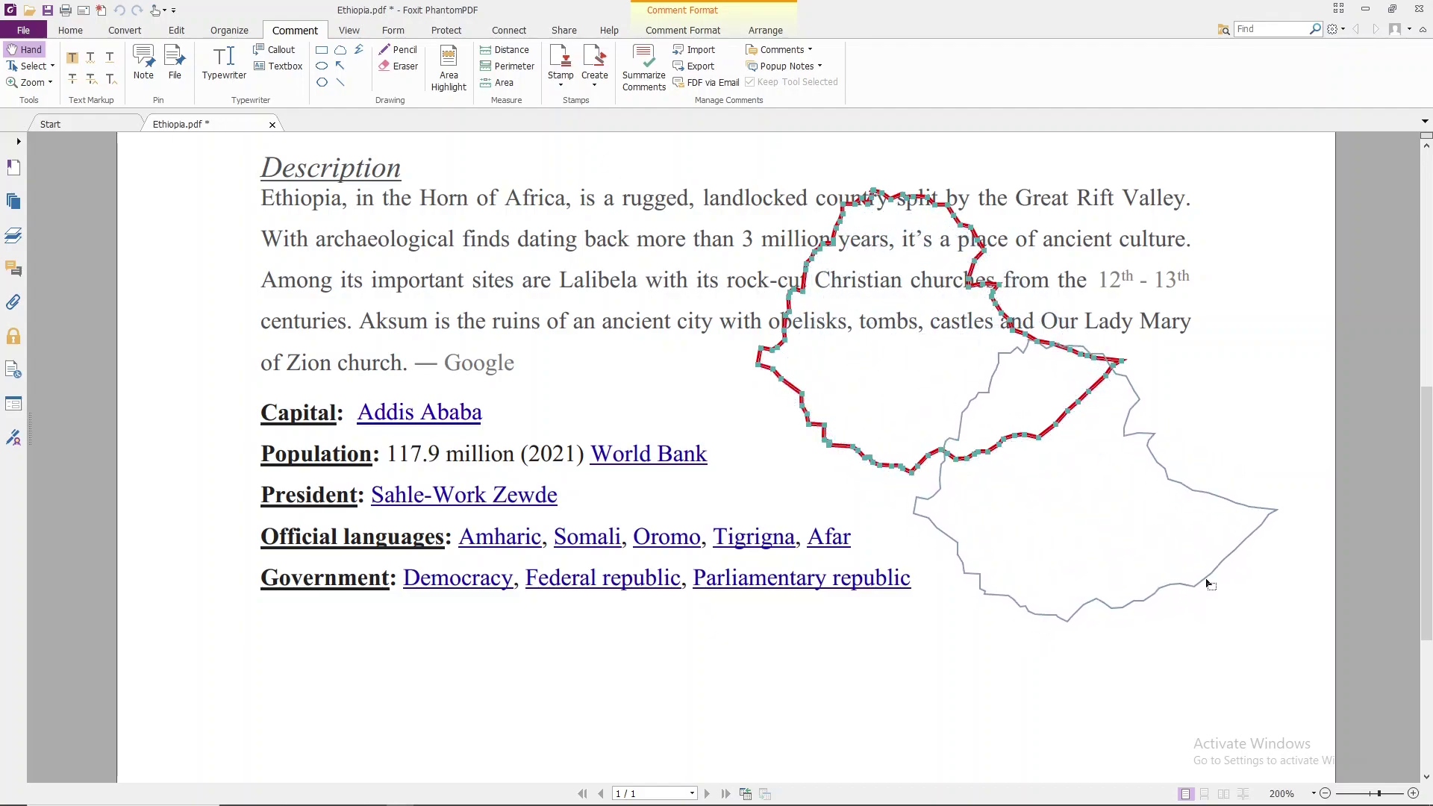
left_click_drag(1207, 584, 1170, 579)
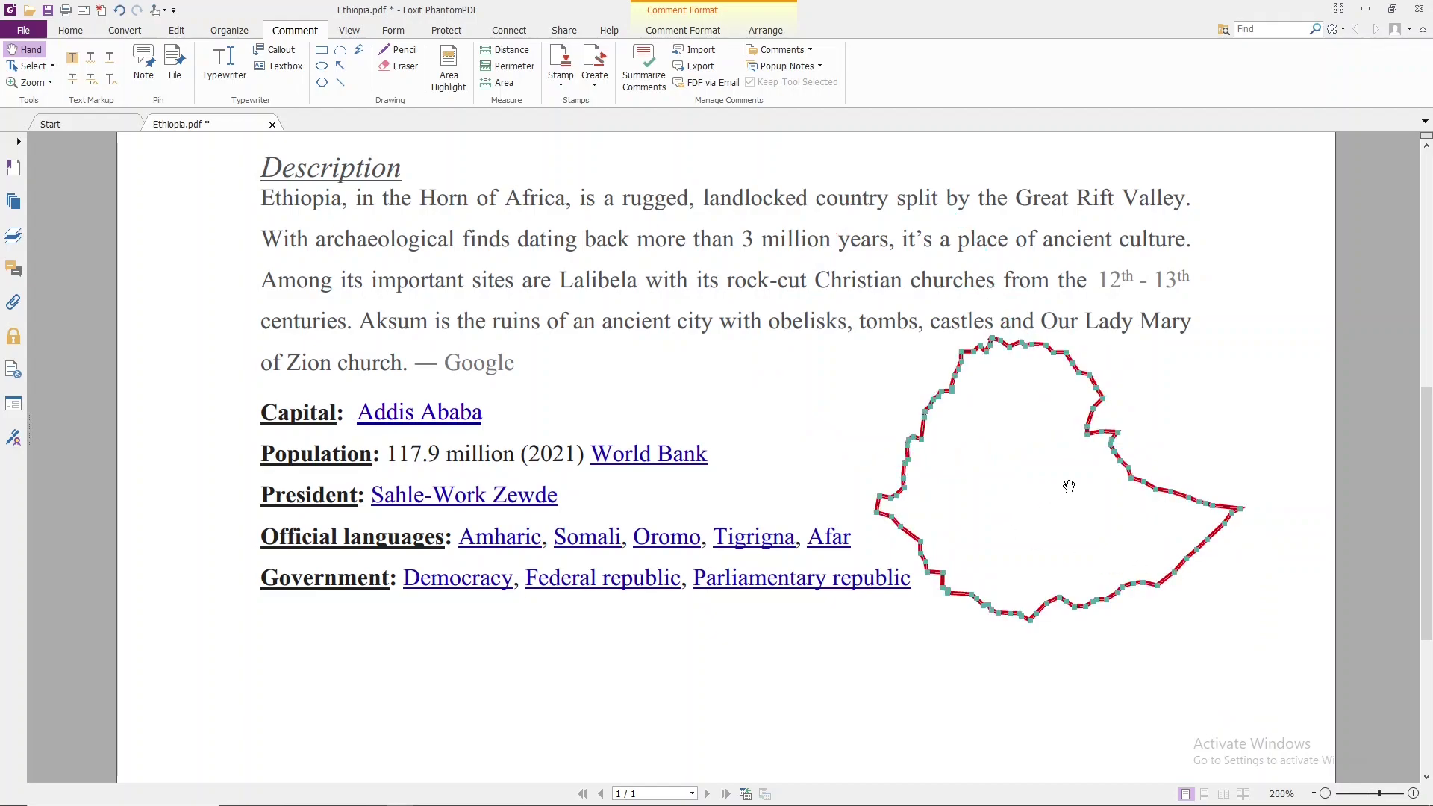
left_click(1201, 436)
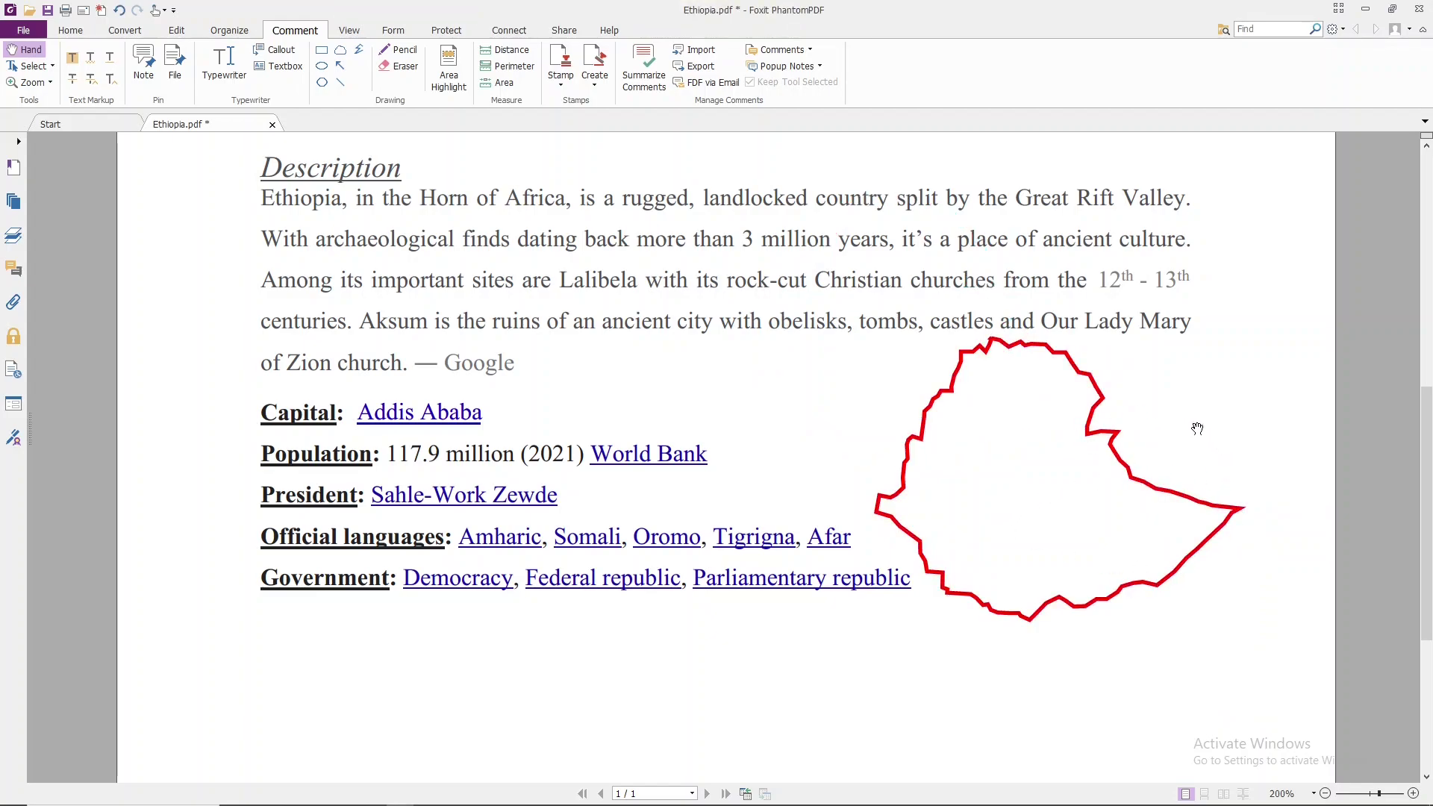
left_click(1162, 584)
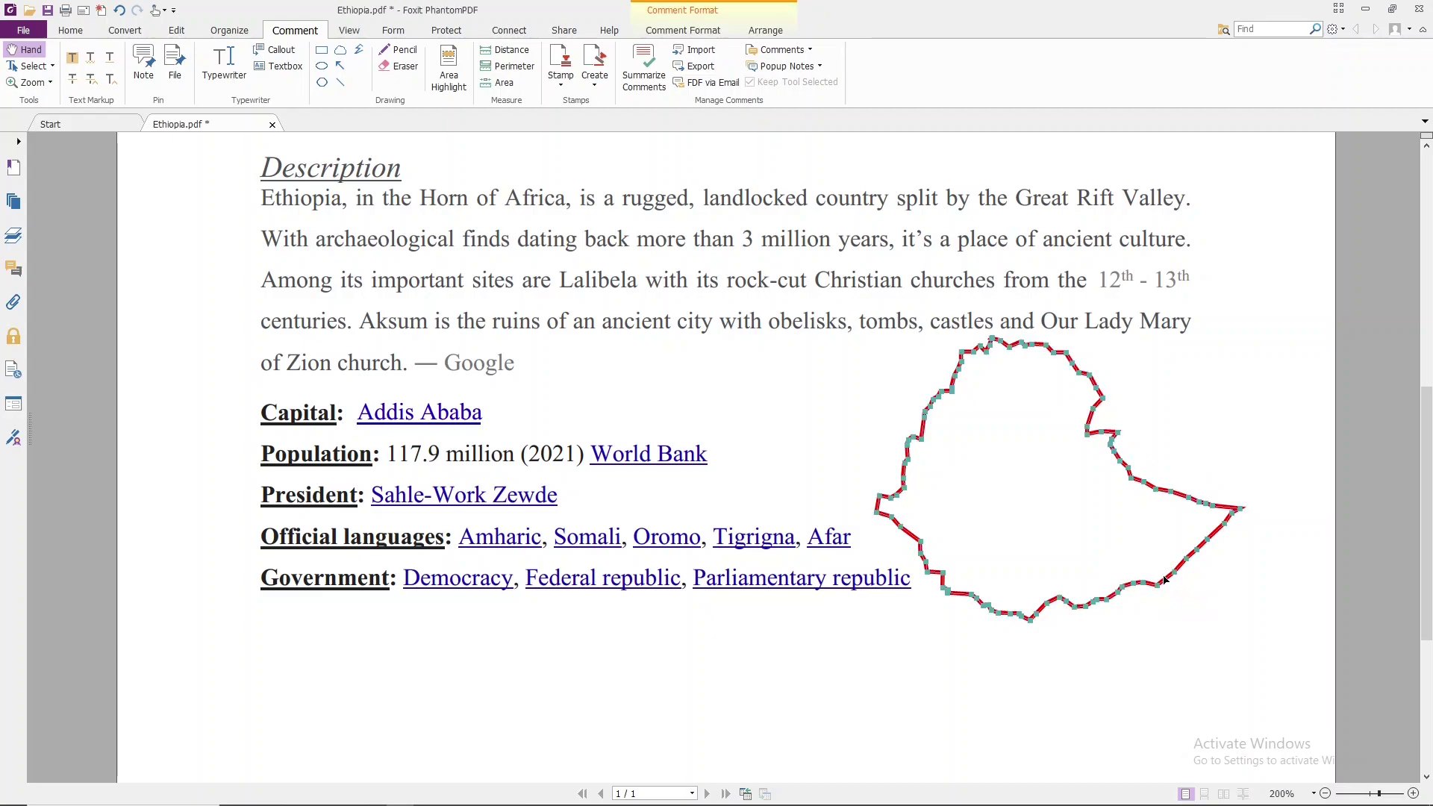
- Restyle the Ethiopia outline as a 1-thickness dashed green line with slightly lower opacity
right_click(1160, 584)
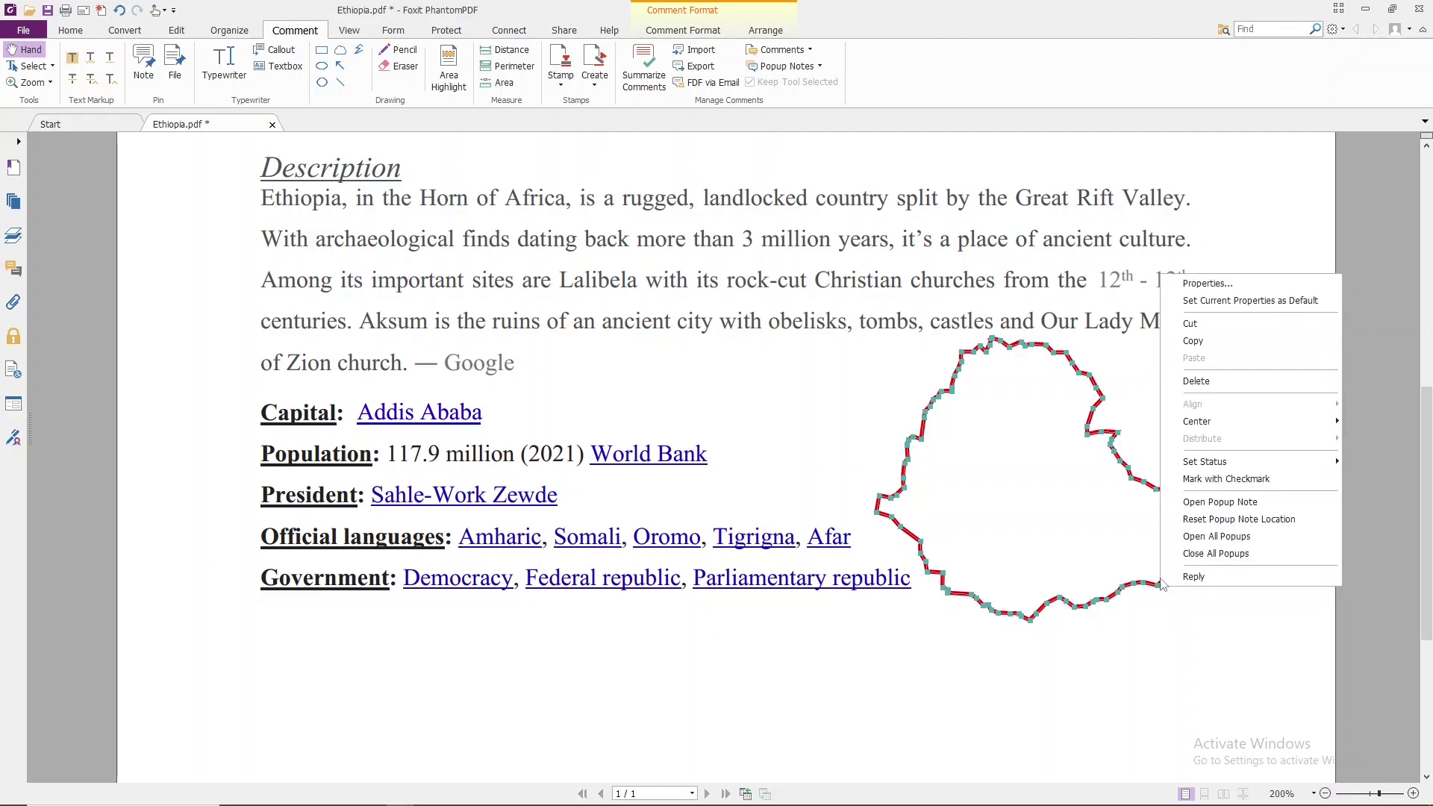
left_click(1224, 282)
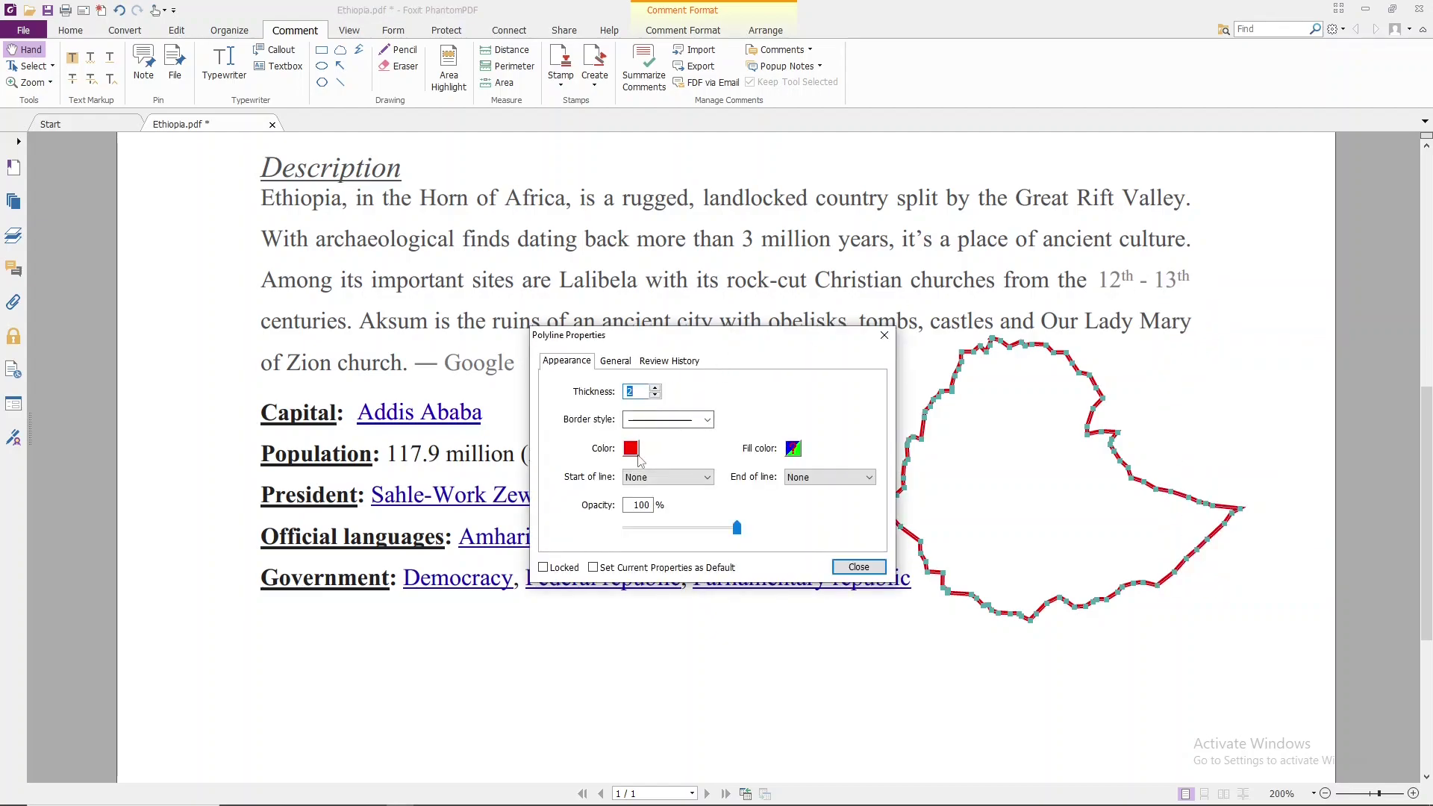
left_click(655, 396)
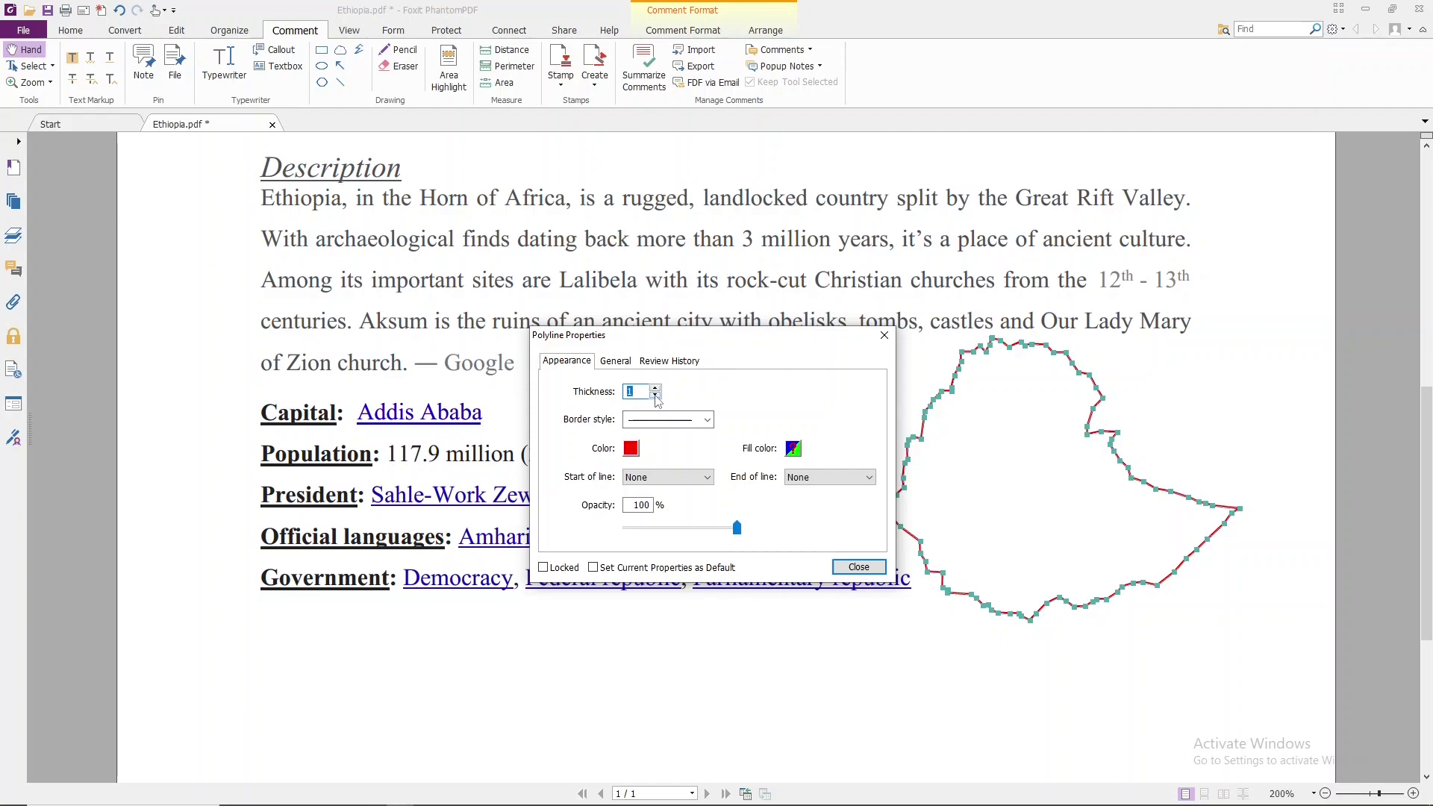
left_click(707, 420)
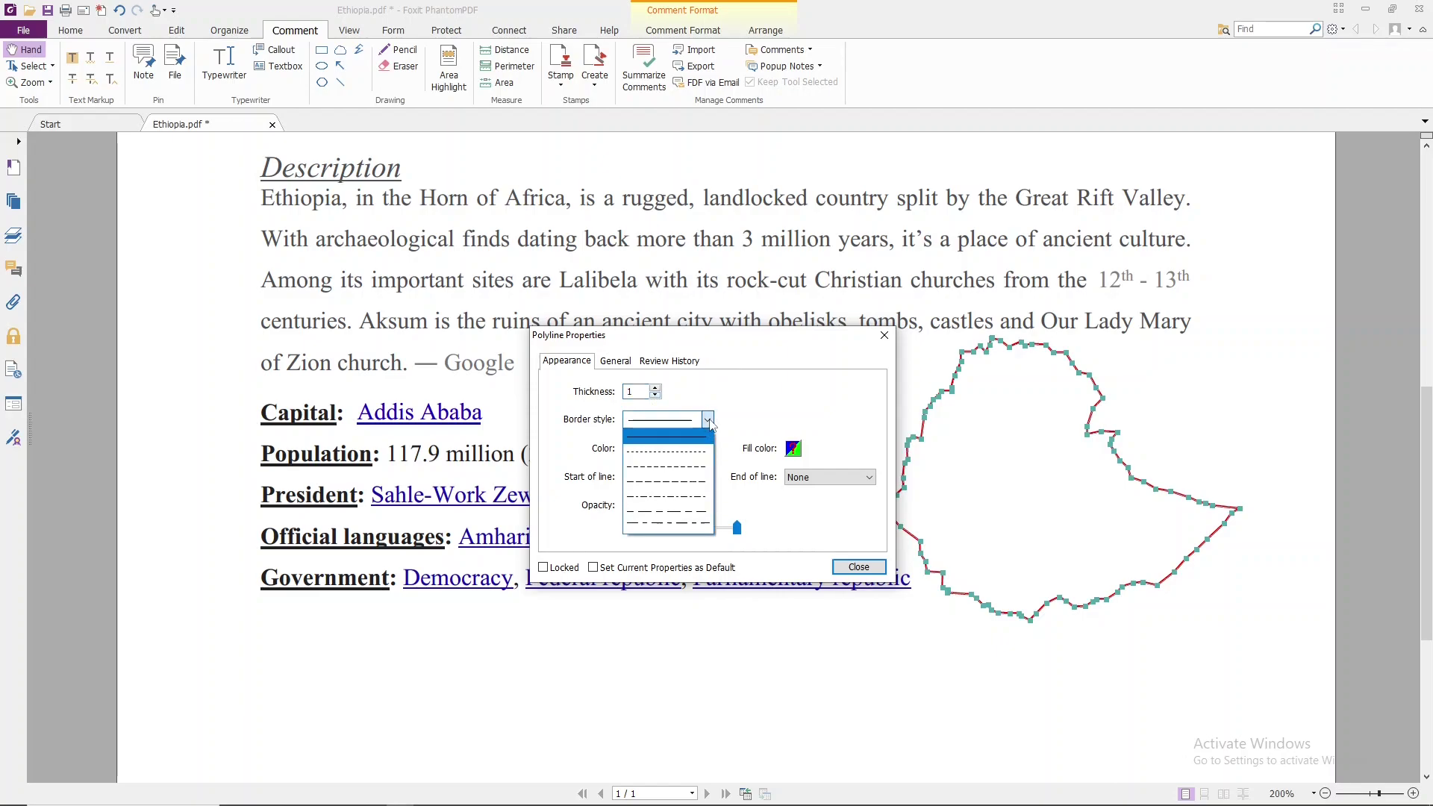
left_click(688, 452)
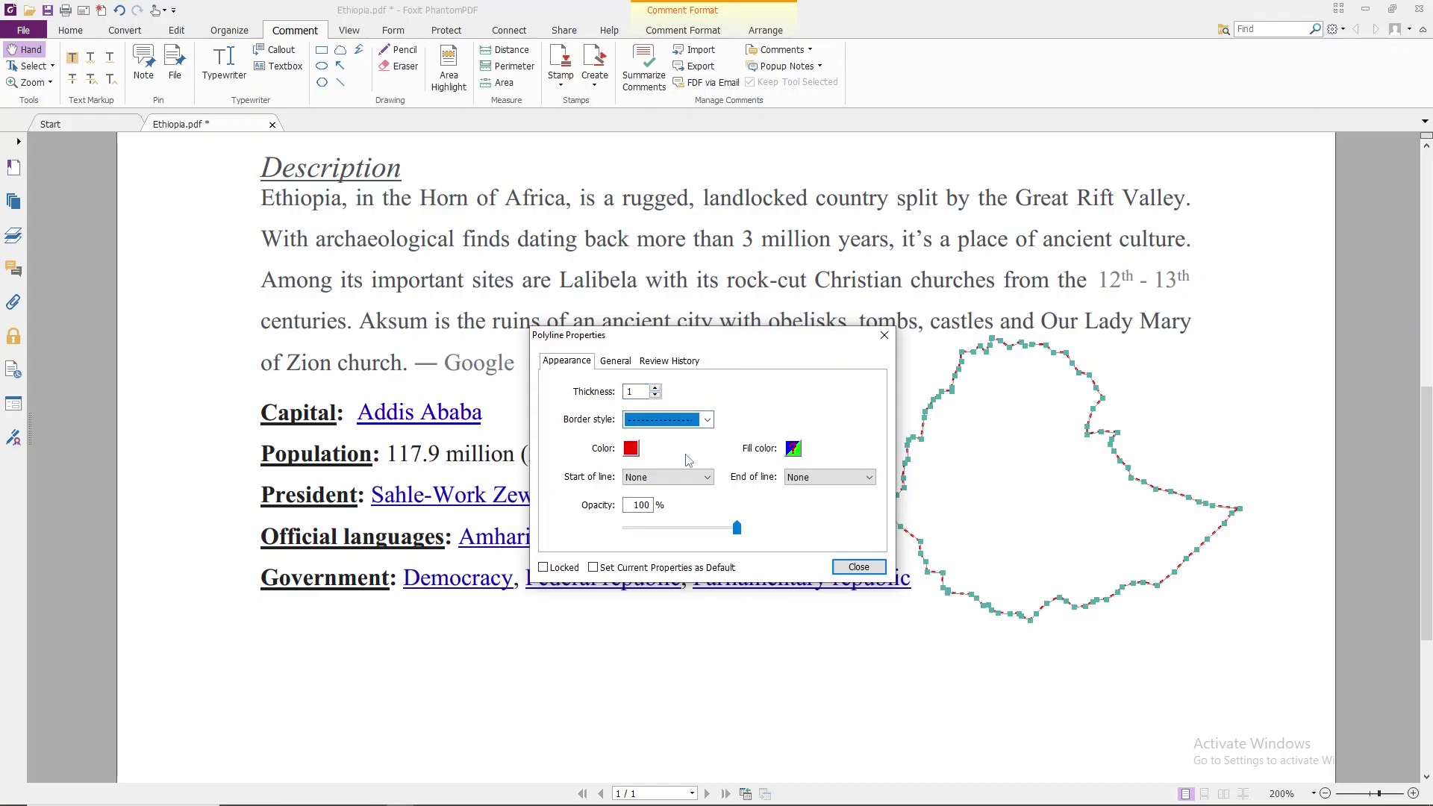
left_click(631, 449)
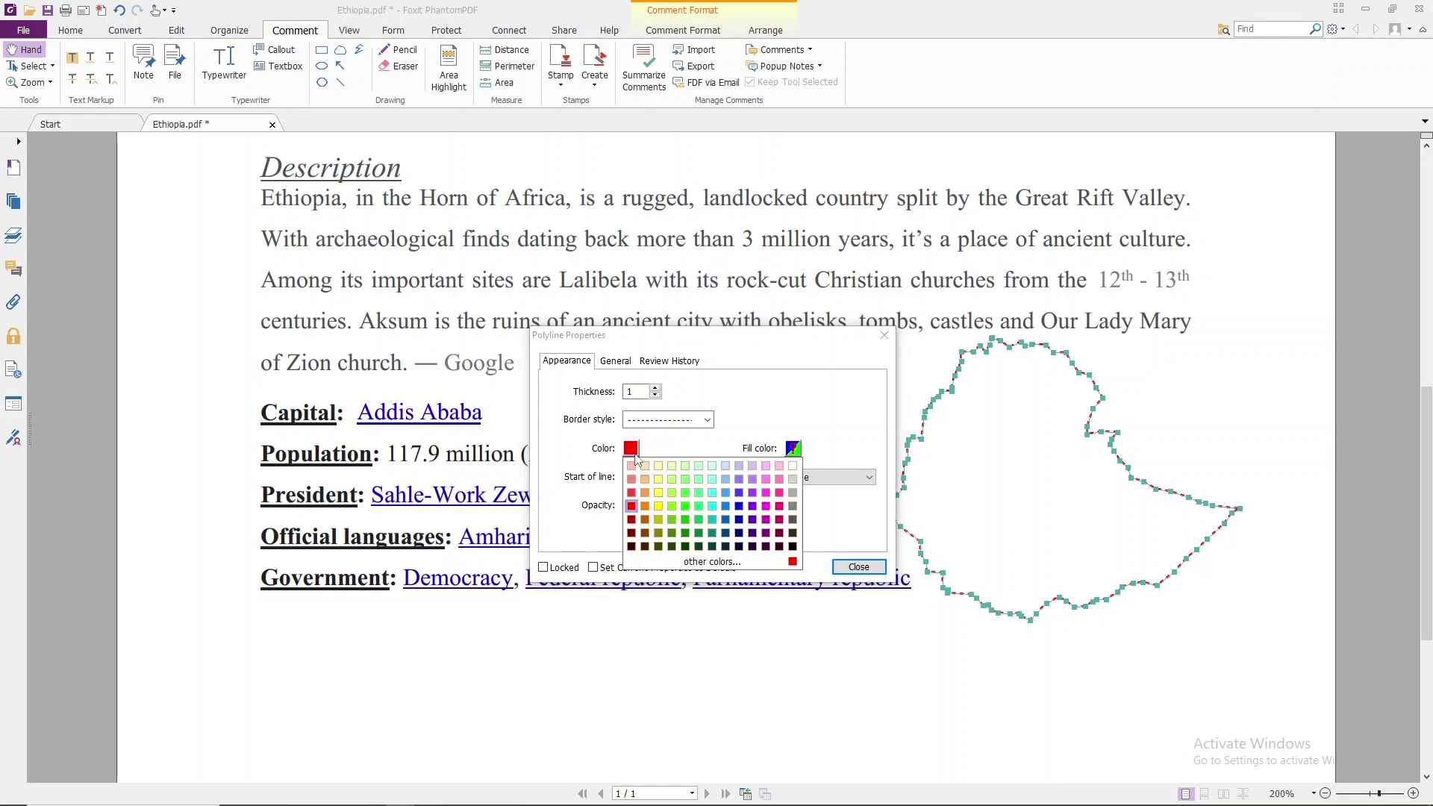
left_click(685, 534)
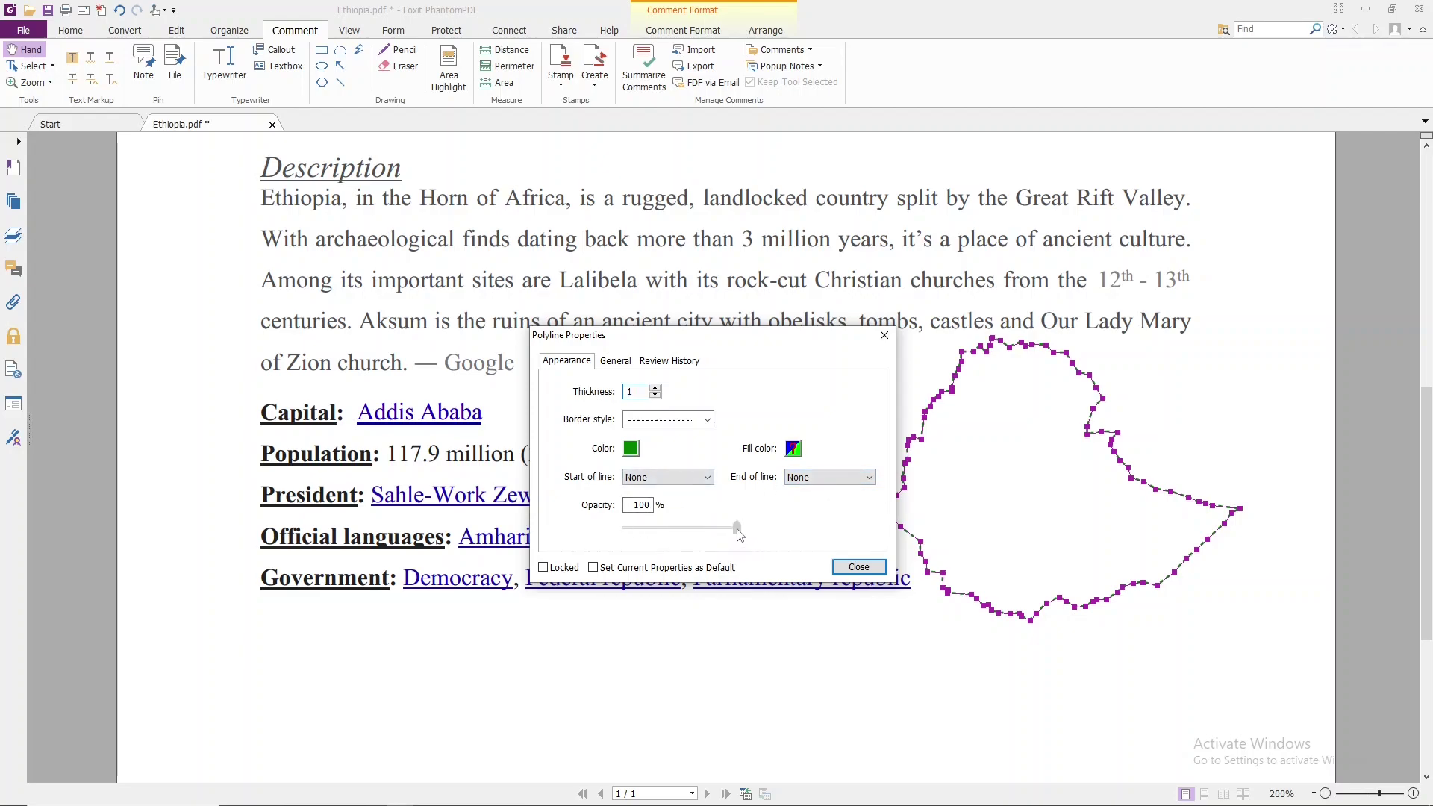
left_click_drag(737, 528, 719, 529)
left_click(858, 566)
left_click(964, 636)
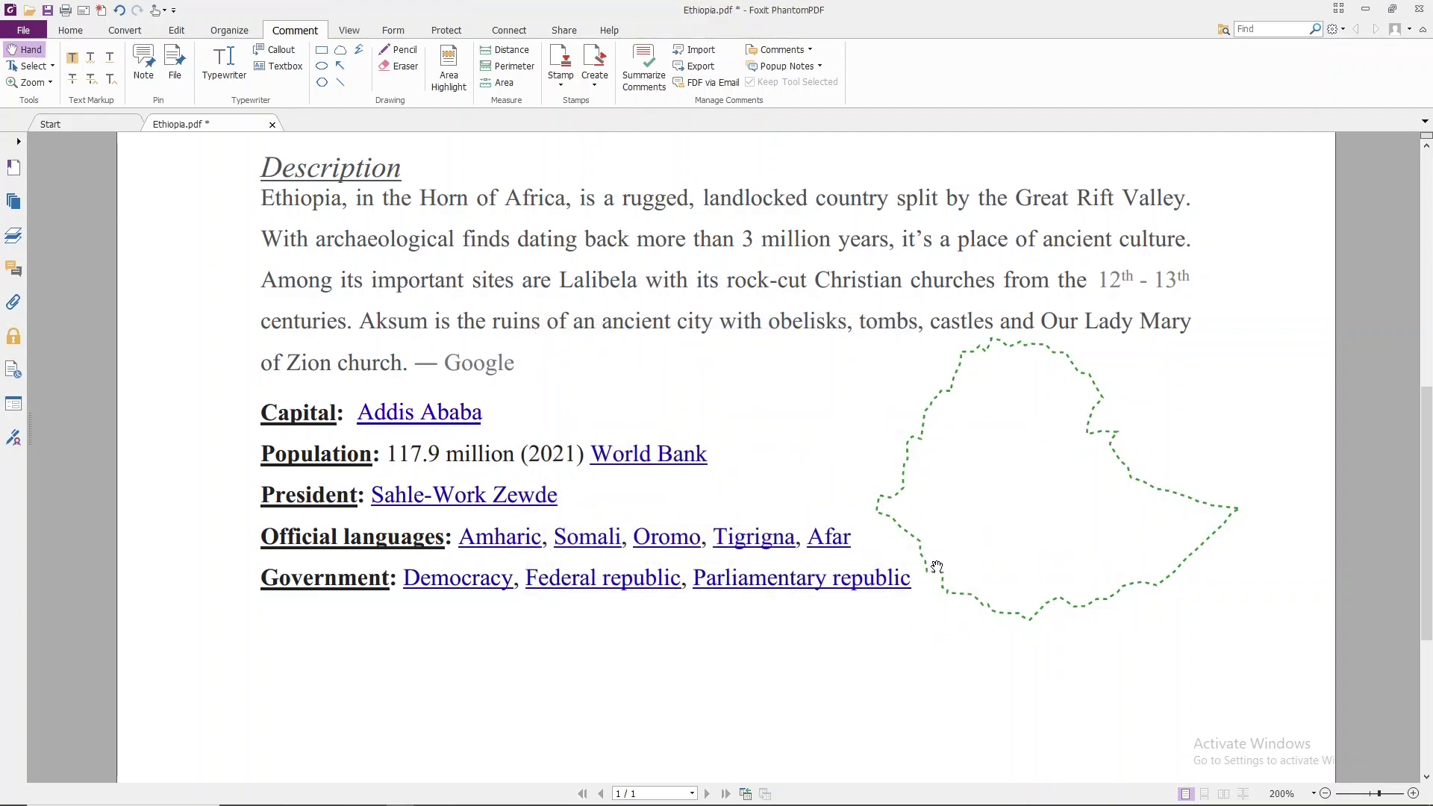
key("alt+Tab")
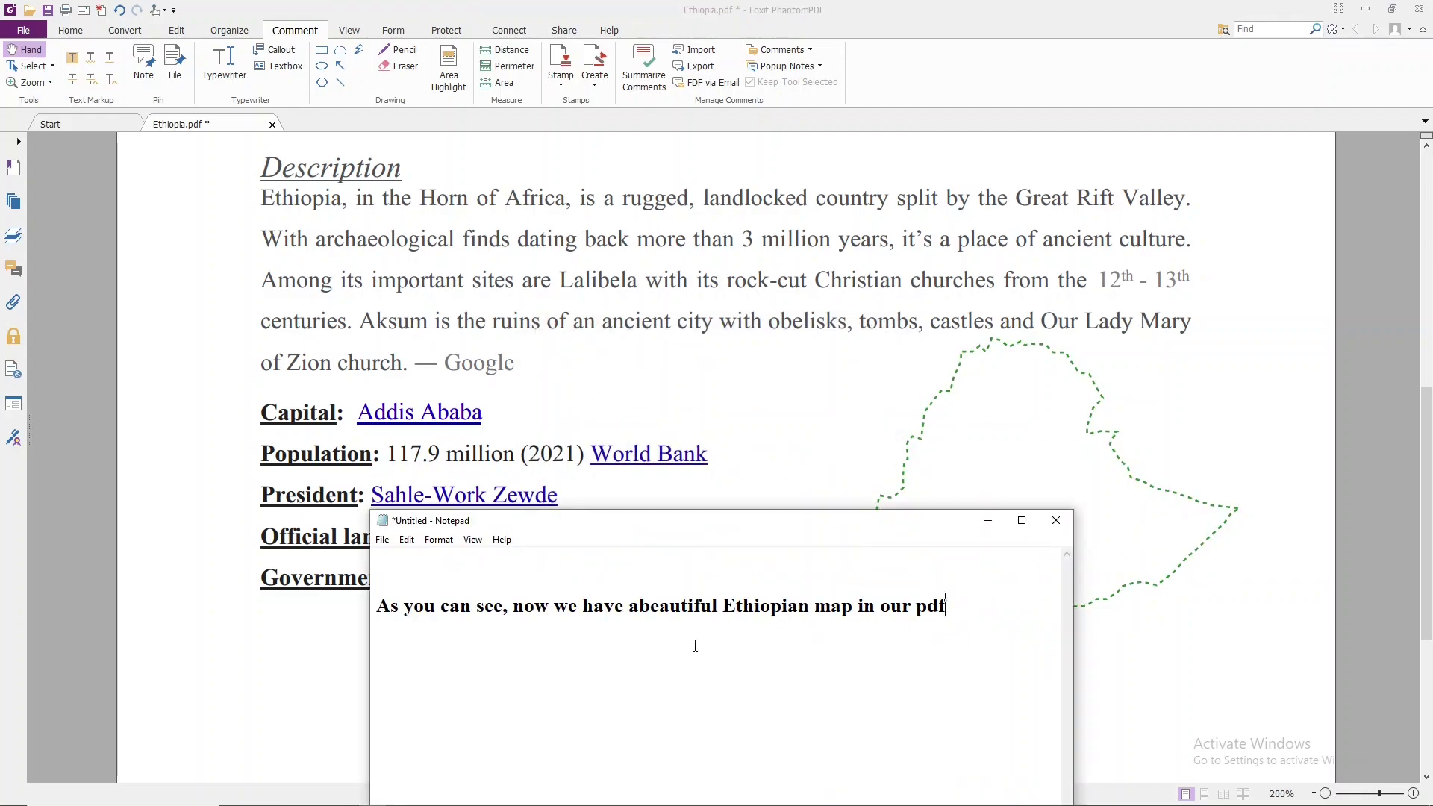
left_click_drag(952, 610, 561, 618)
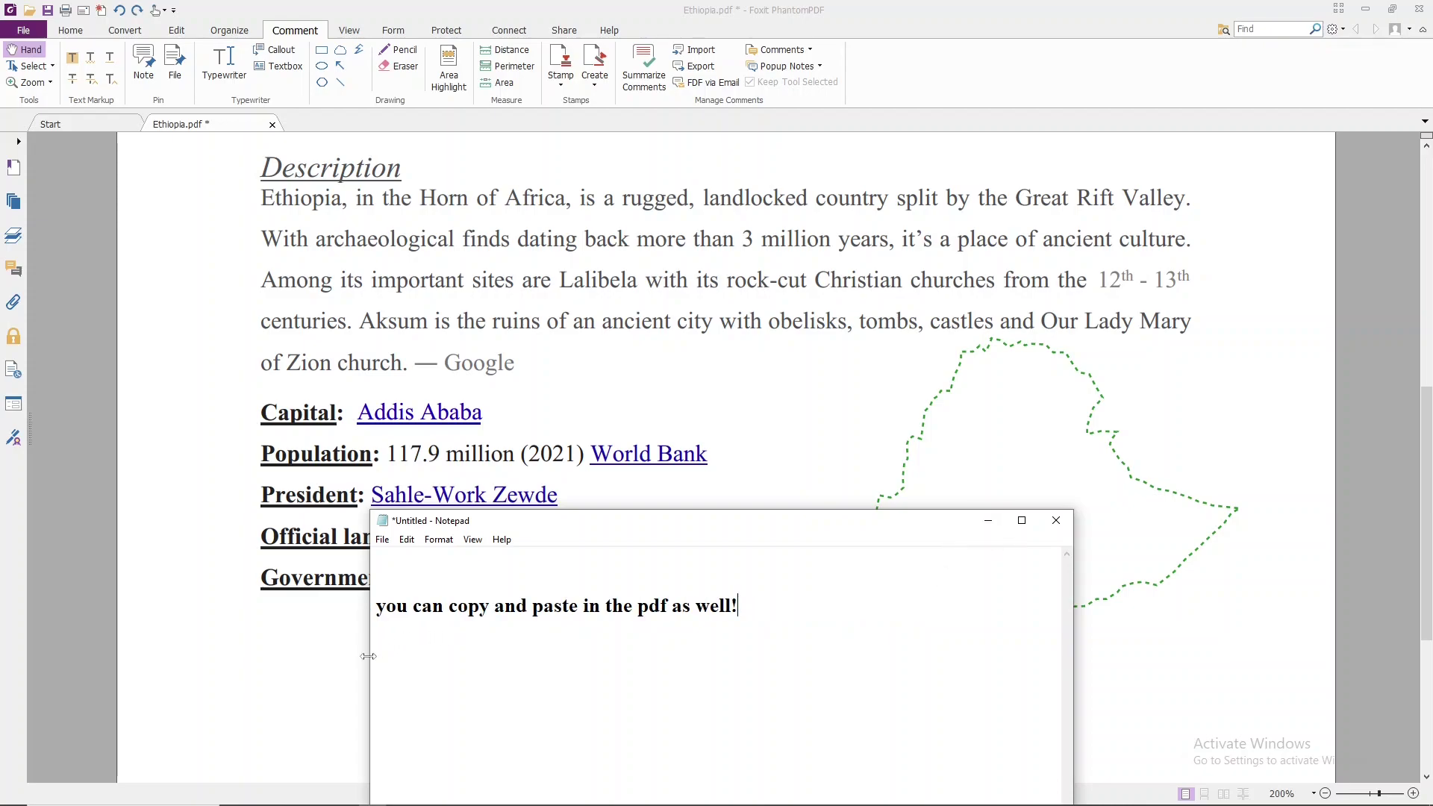
left_click_drag(379, 610, 751, 608)
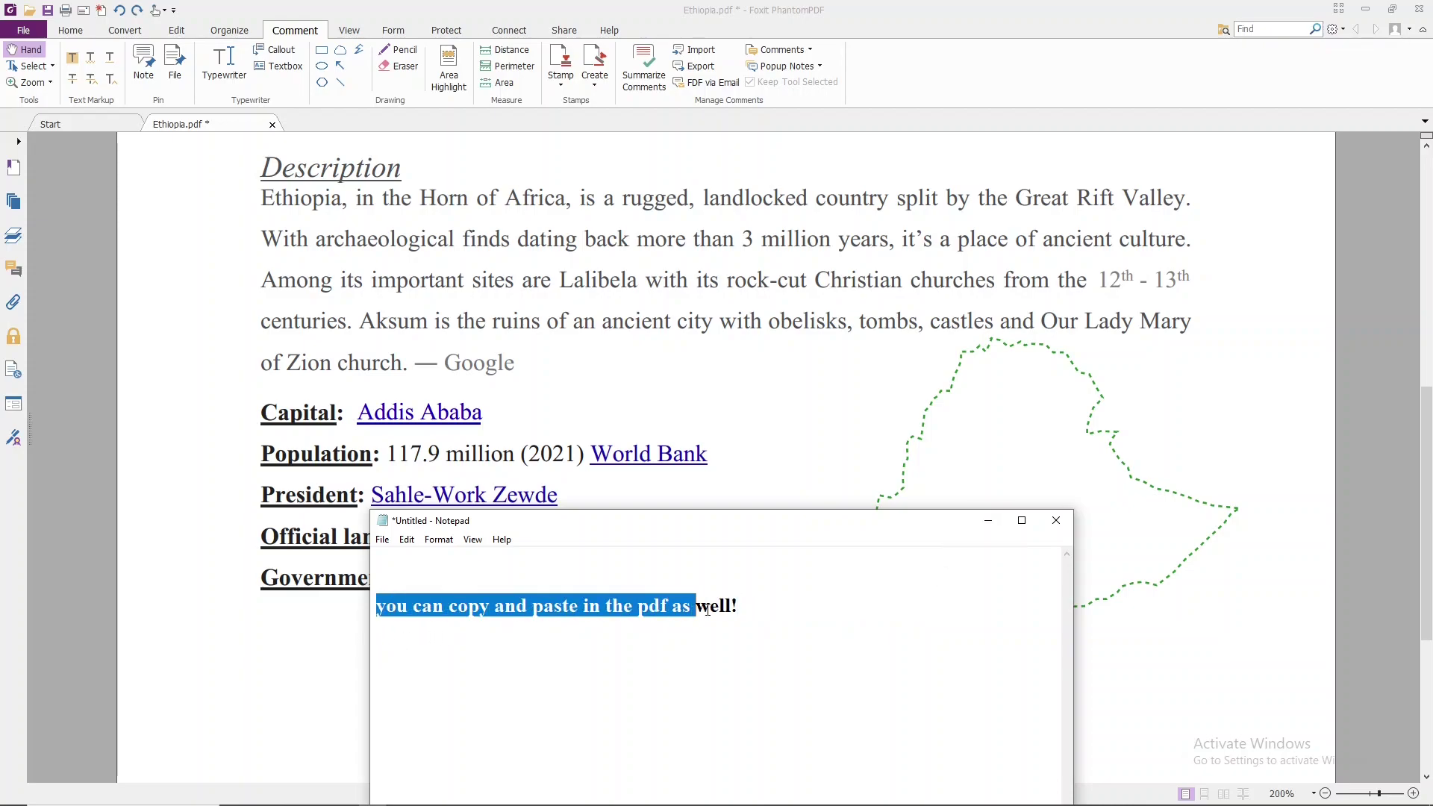
left_click(666, 640)
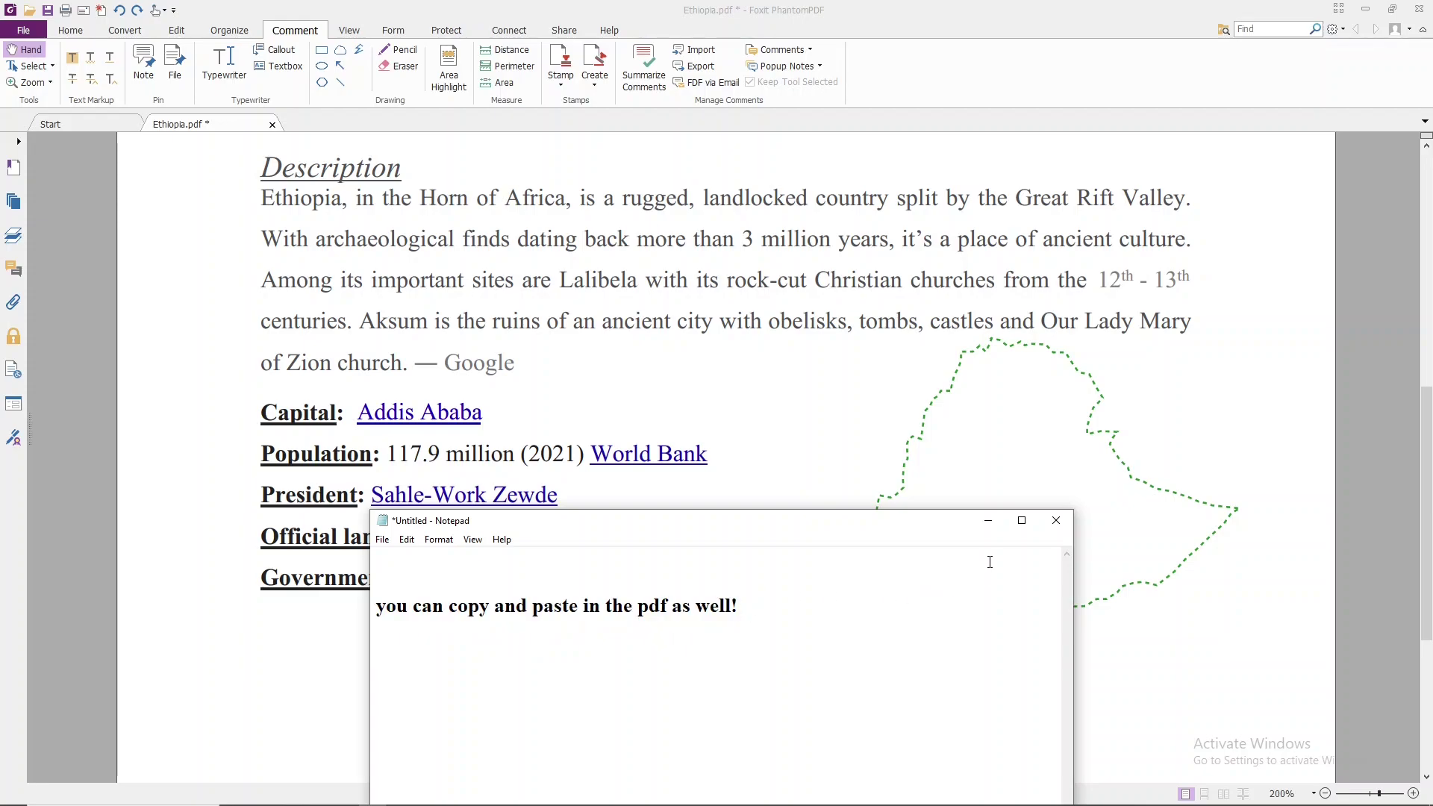
left_click(988, 520)
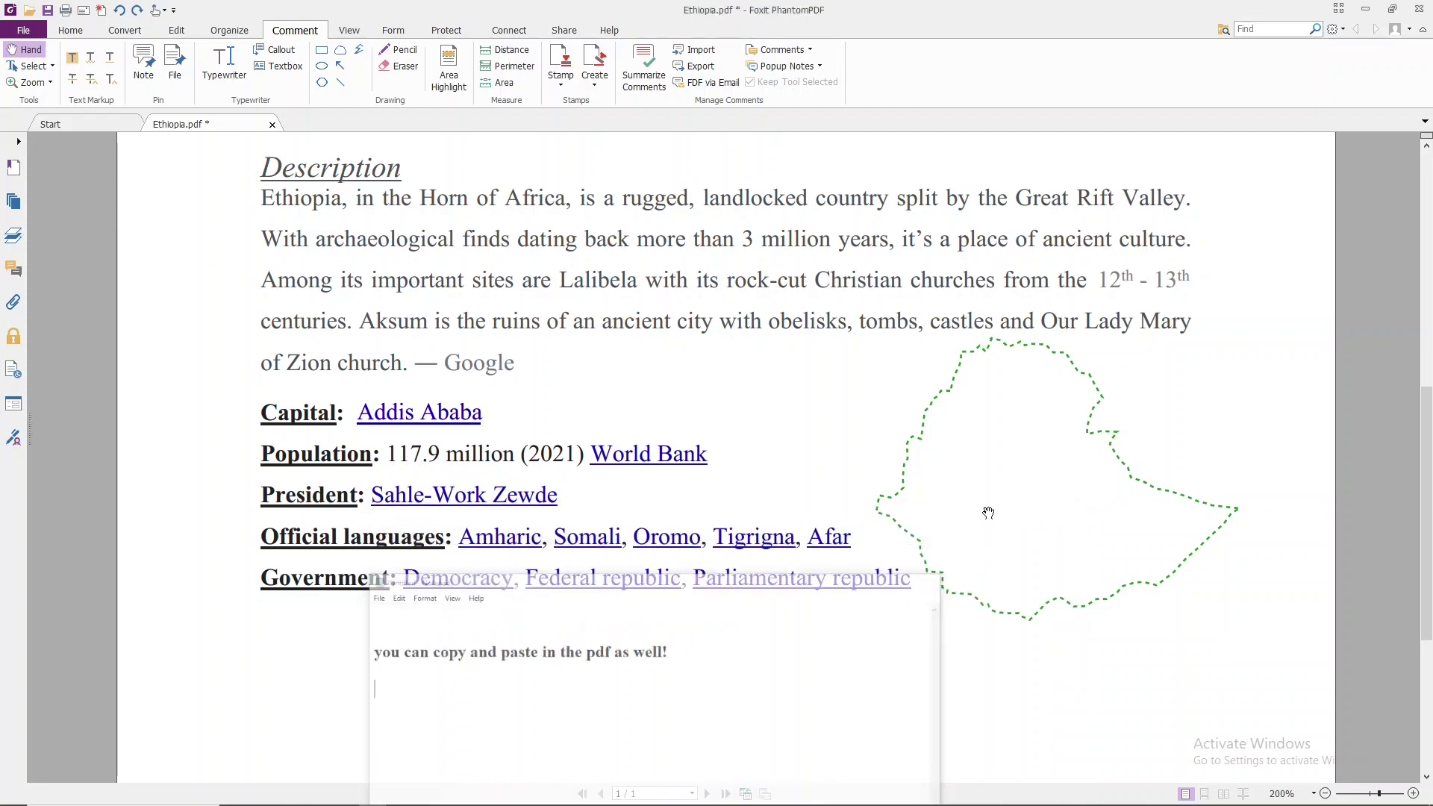
left_click(927, 419)
- Copy and paste the Ethiopia outline, then move the copy over the description paragraph
right_click(925, 414)
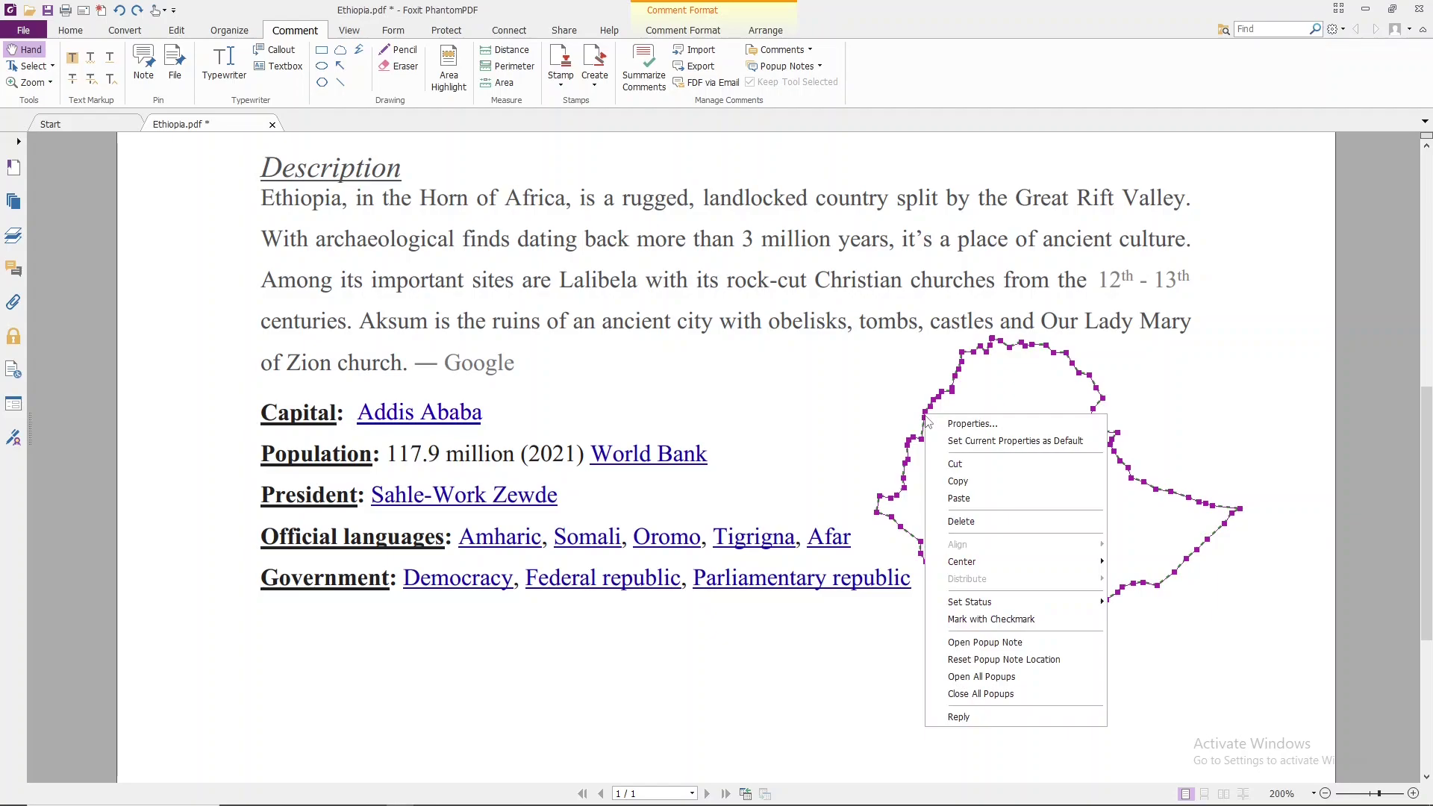
left_click(983, 483)
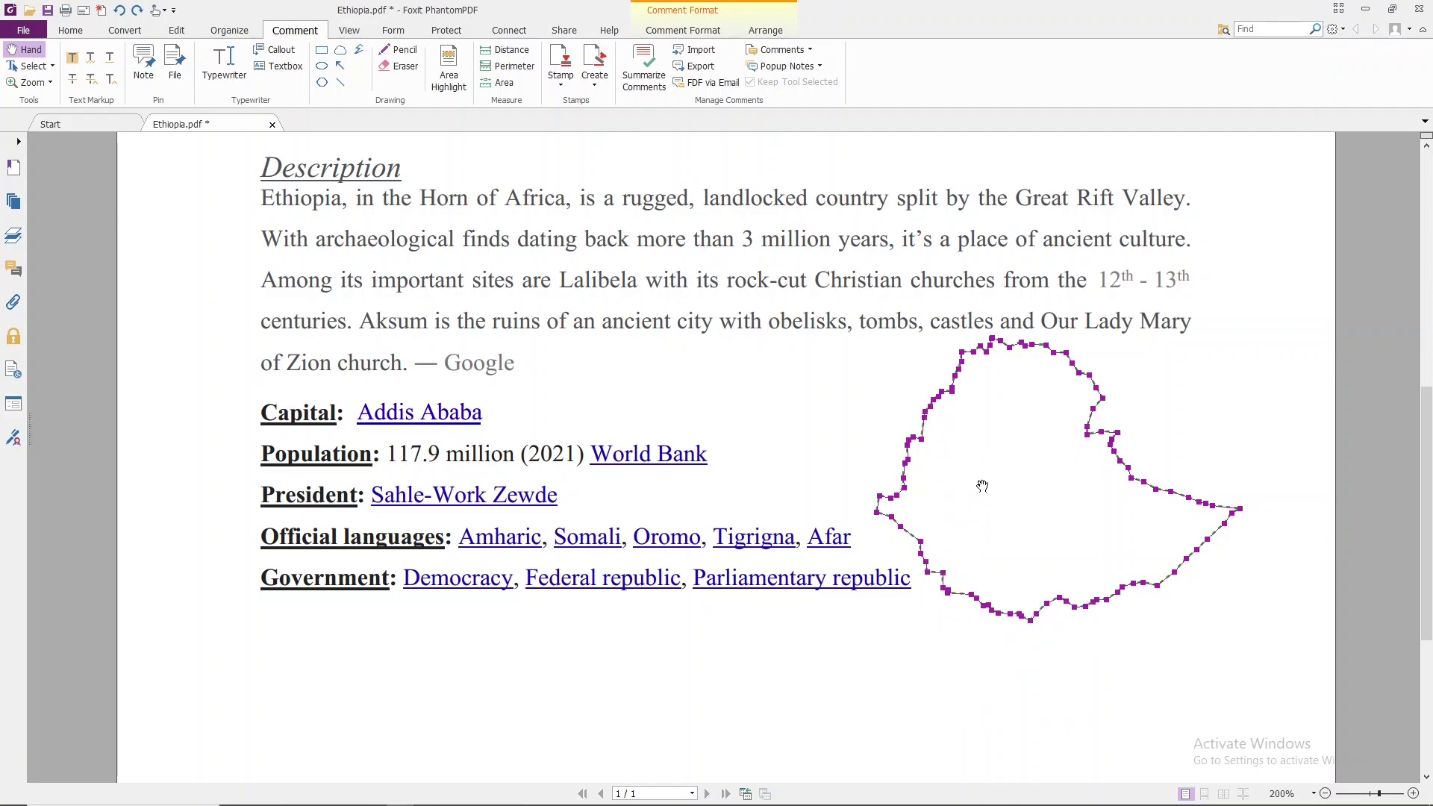
right_click(773, 412)
left_click(803, 421)
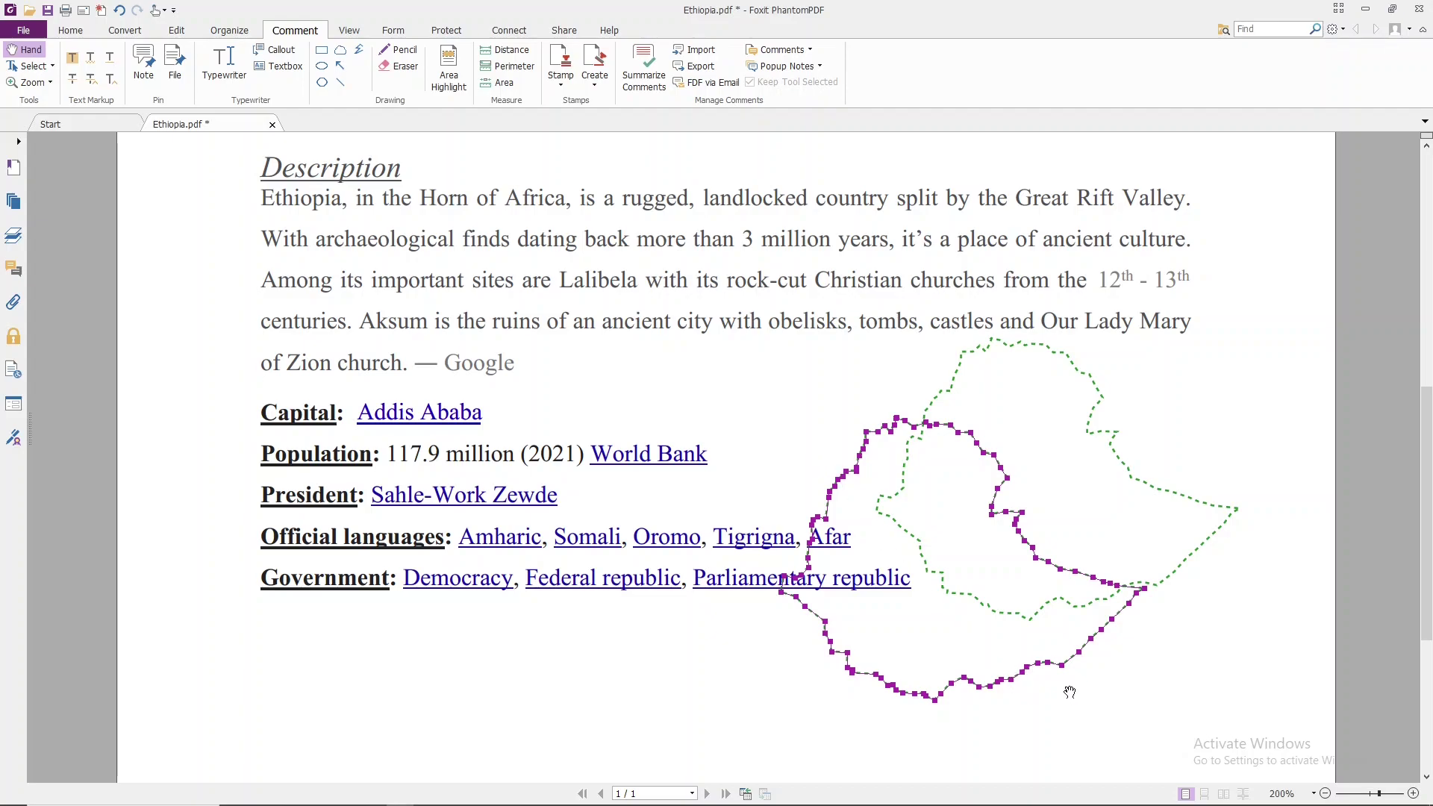
left_click(1007, 694)
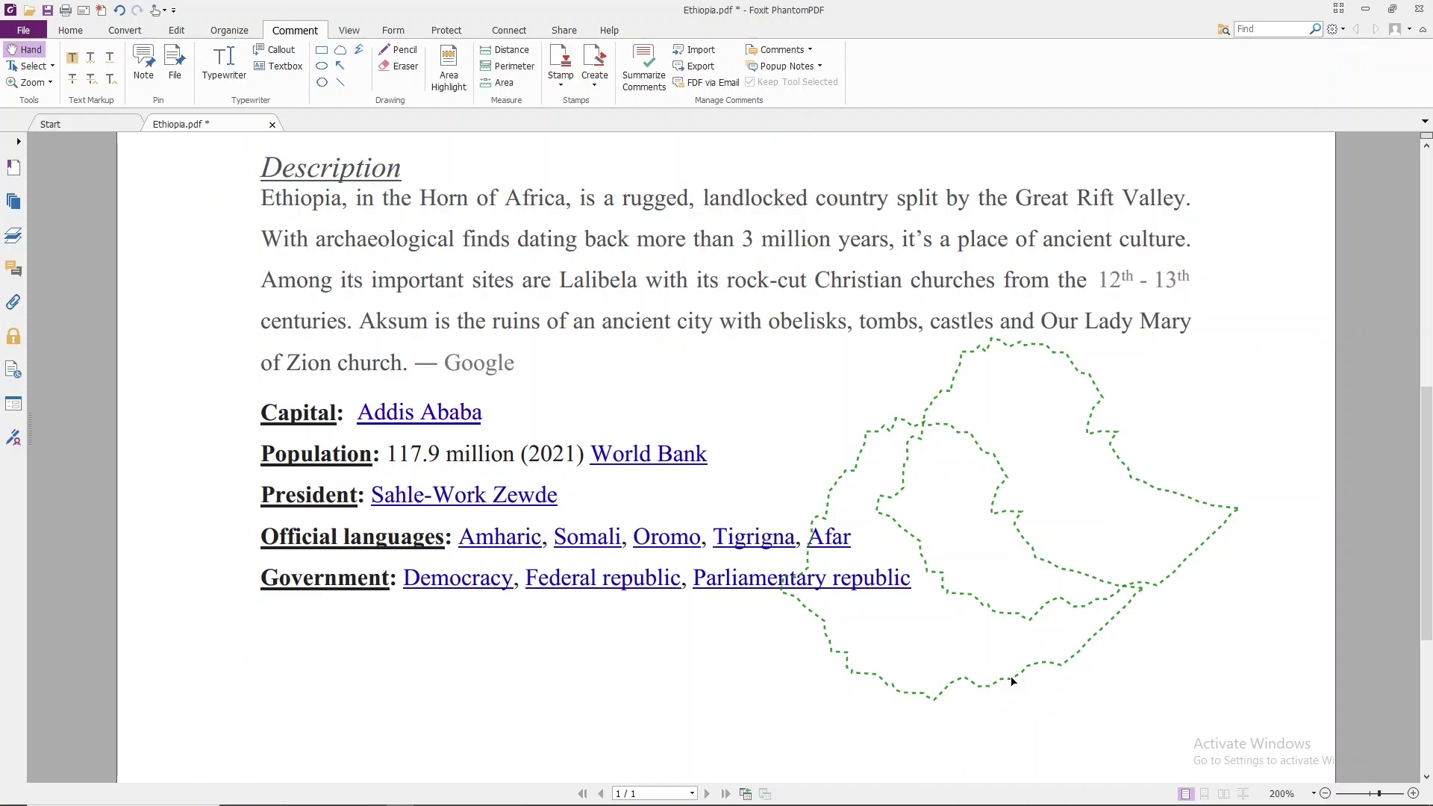
mouse_move(1013, 681)
left_click_drag(1013, 681, 752, 405)
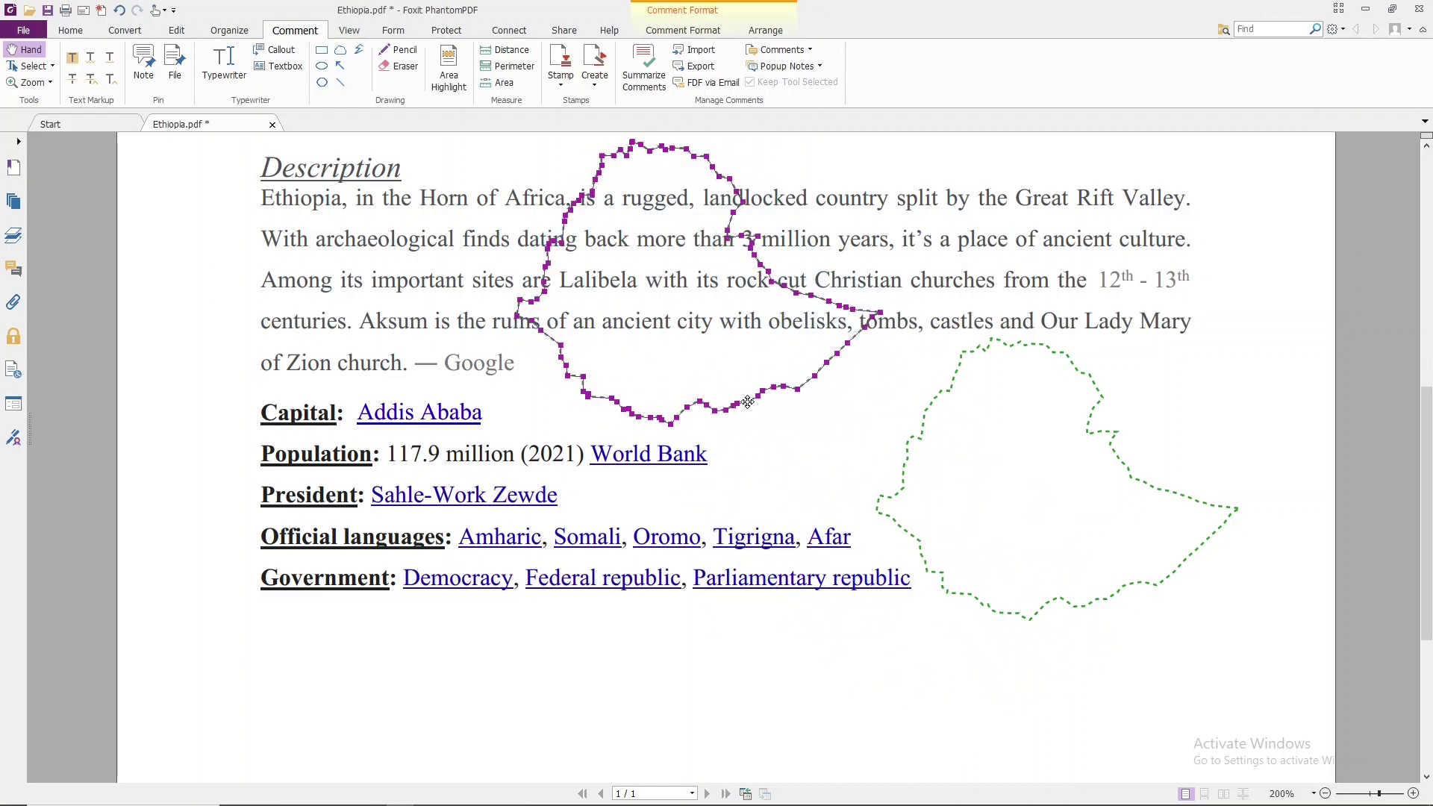
- Give the outline copy 20% opacity, a solid border style and green colour
right_click(750, 402)
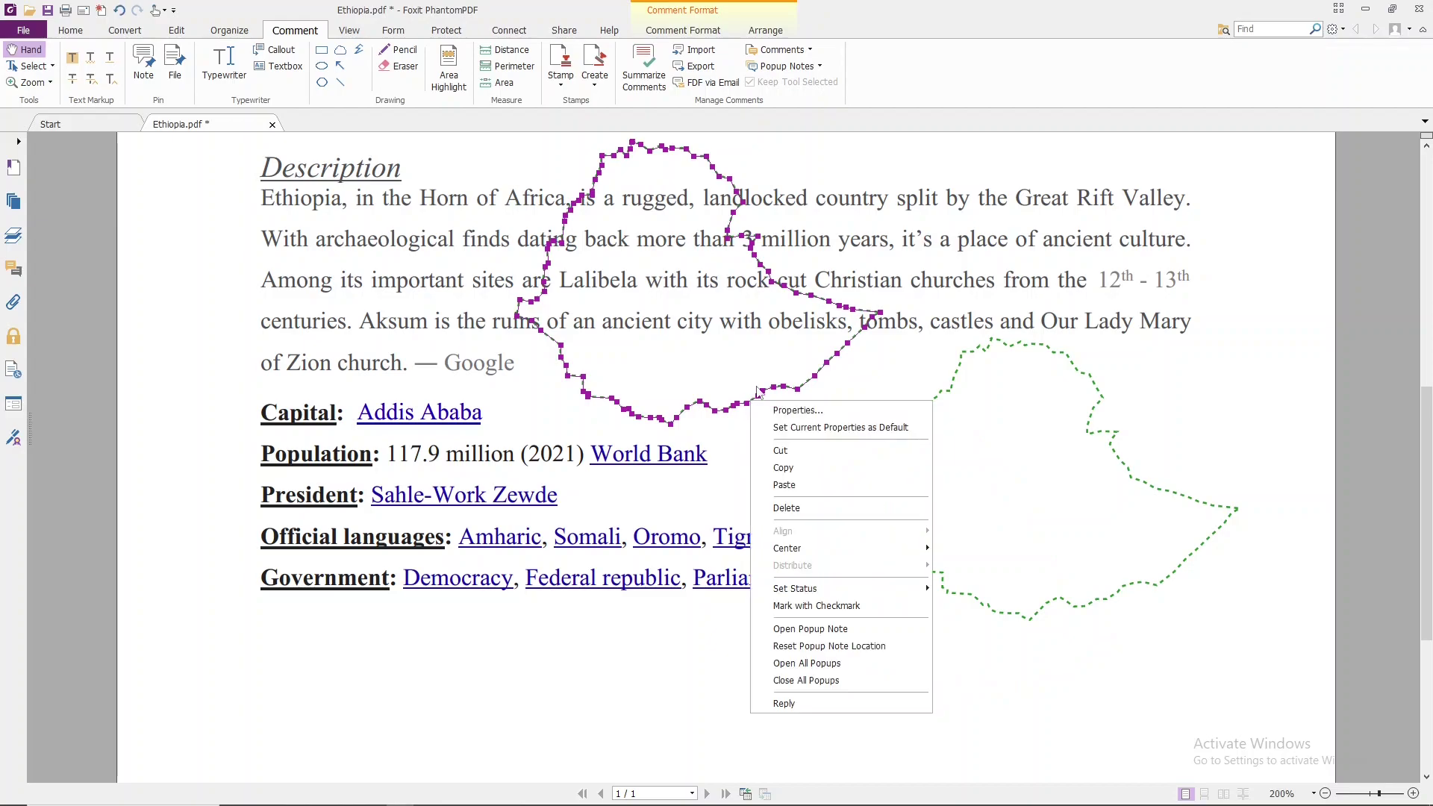
left_click(805, 410)
left_click_drag(719, 528, 648, 528)
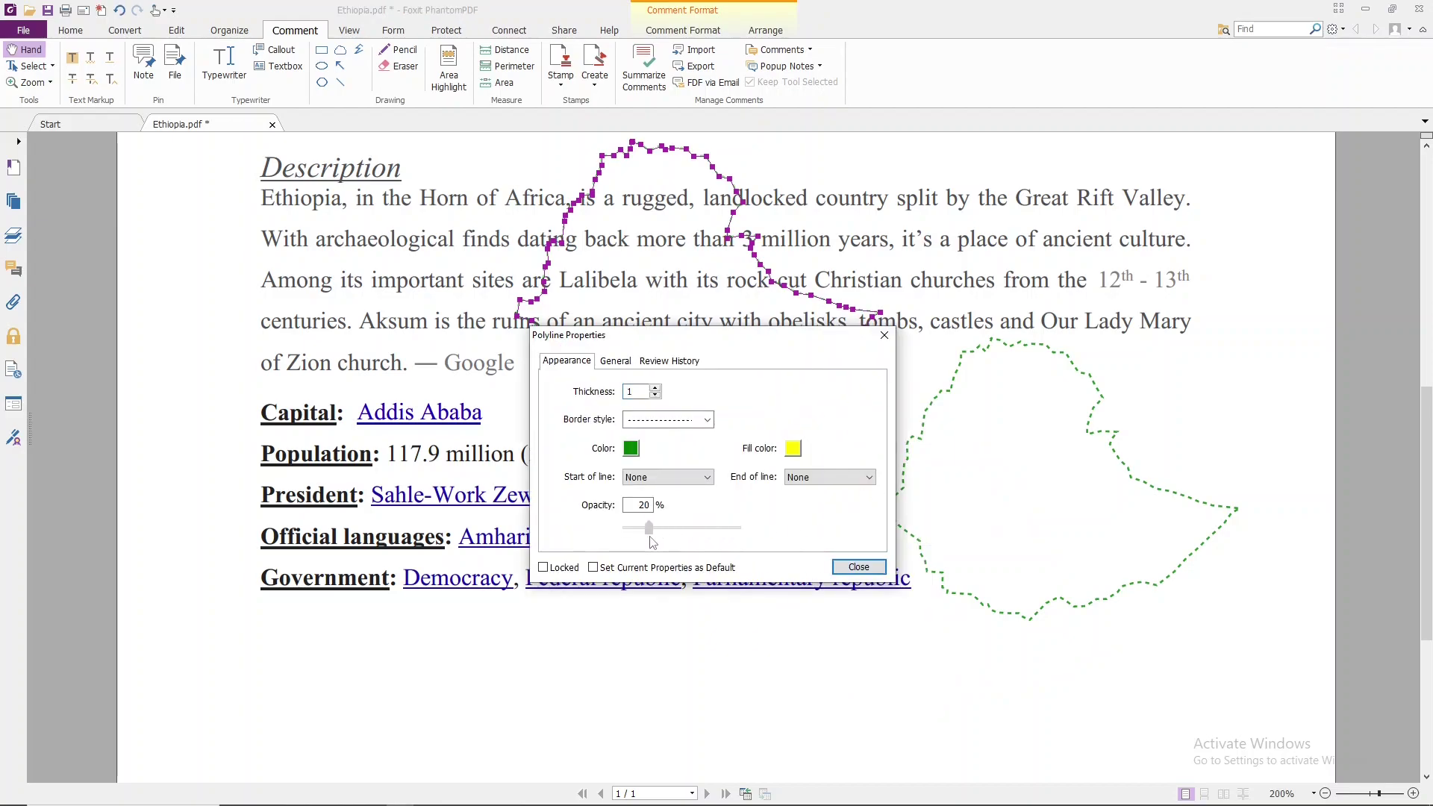
left_click(701, 422)
left_click(648, 446)
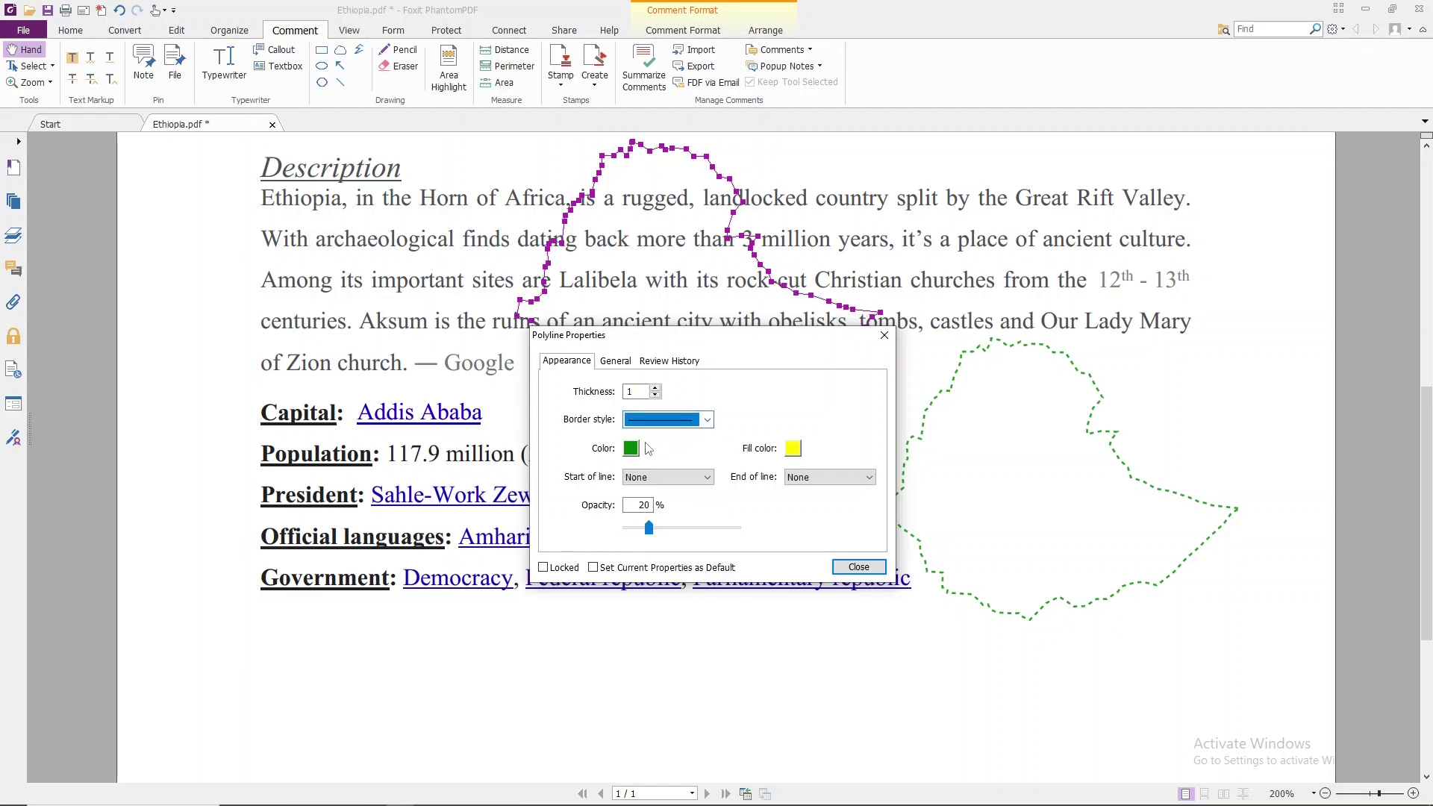
left_click(632, 448)
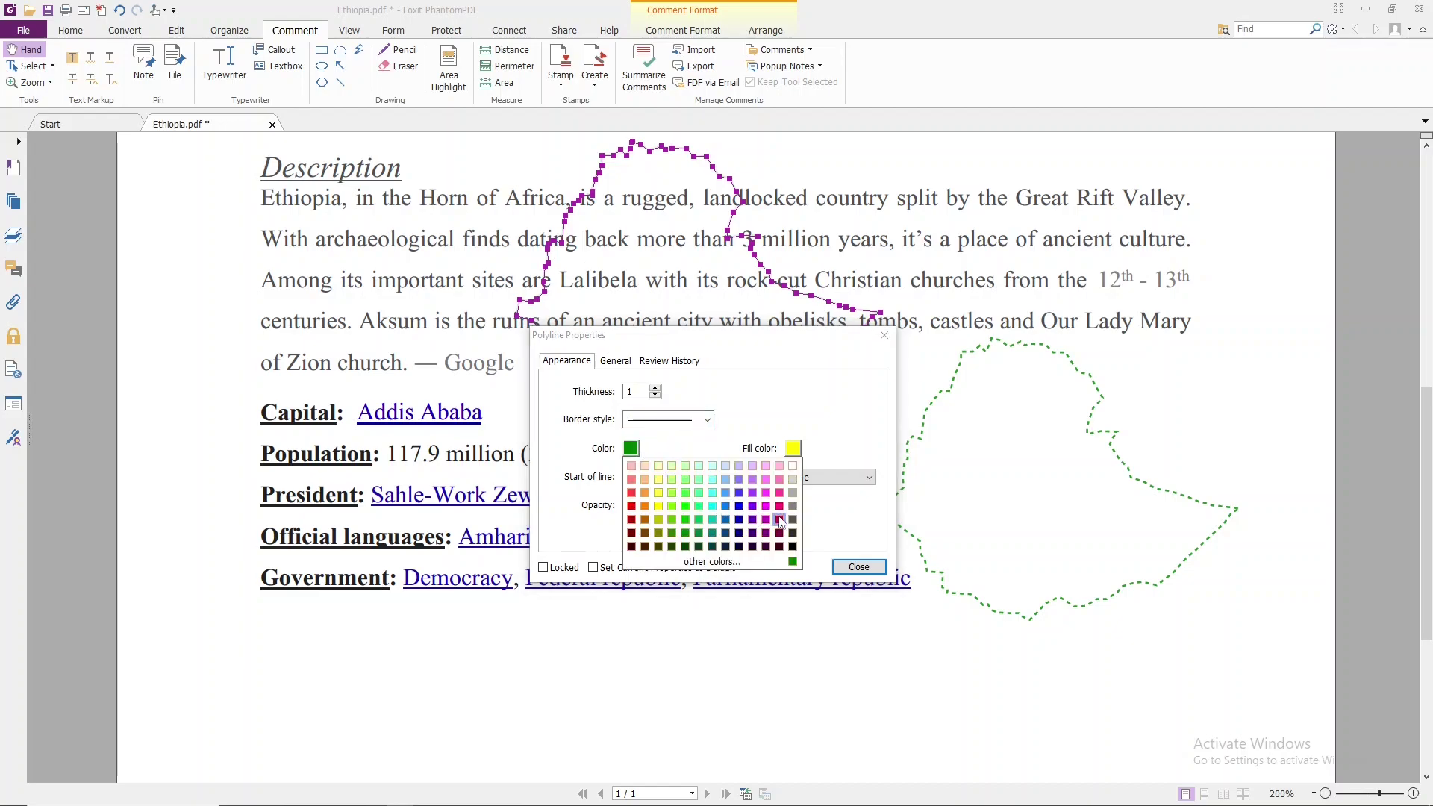
left_click(688, 523)
left_click(858, 567)
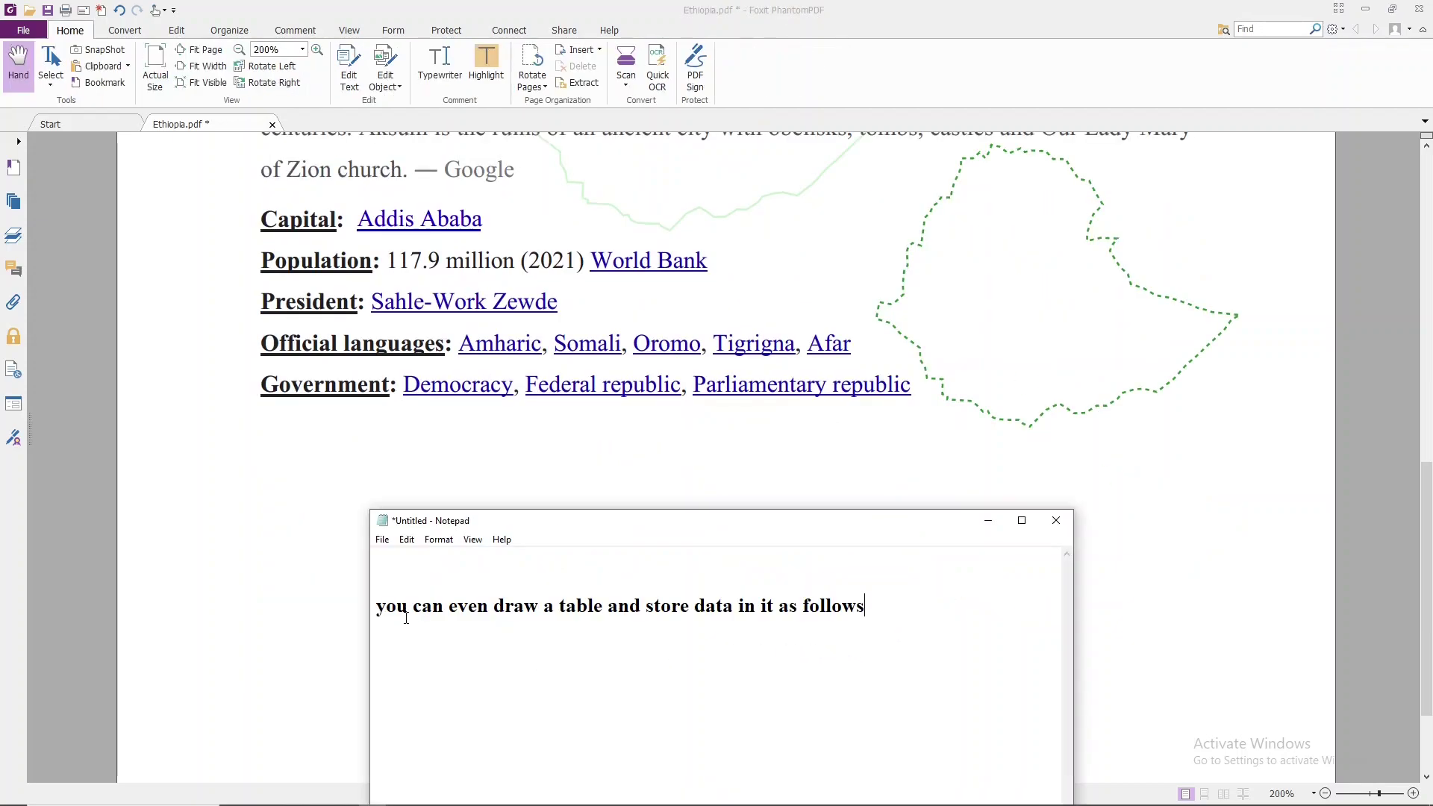
- Highlight the note's sentence, minimize Notepad, and bring up Foxit's Comment drawing tools
mouse_move(378, 608)
left_mouse_down()
mouse_move(914, 608)
mouse_move(755, 609)
left_mouse_up()
left_click(902, 608)
left_click(379, 629)
left_click(381, 608, "shift")
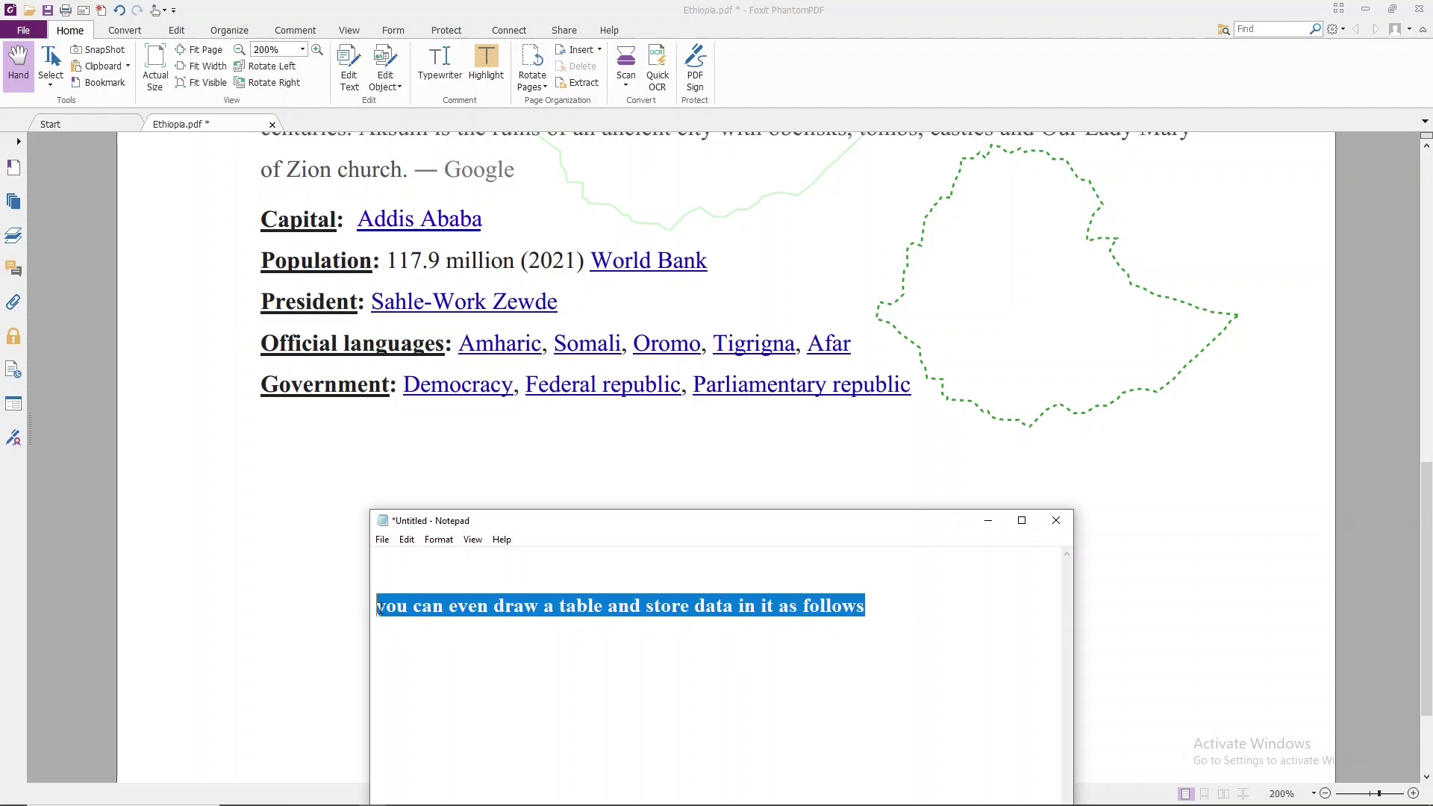
left_click(988, 521)
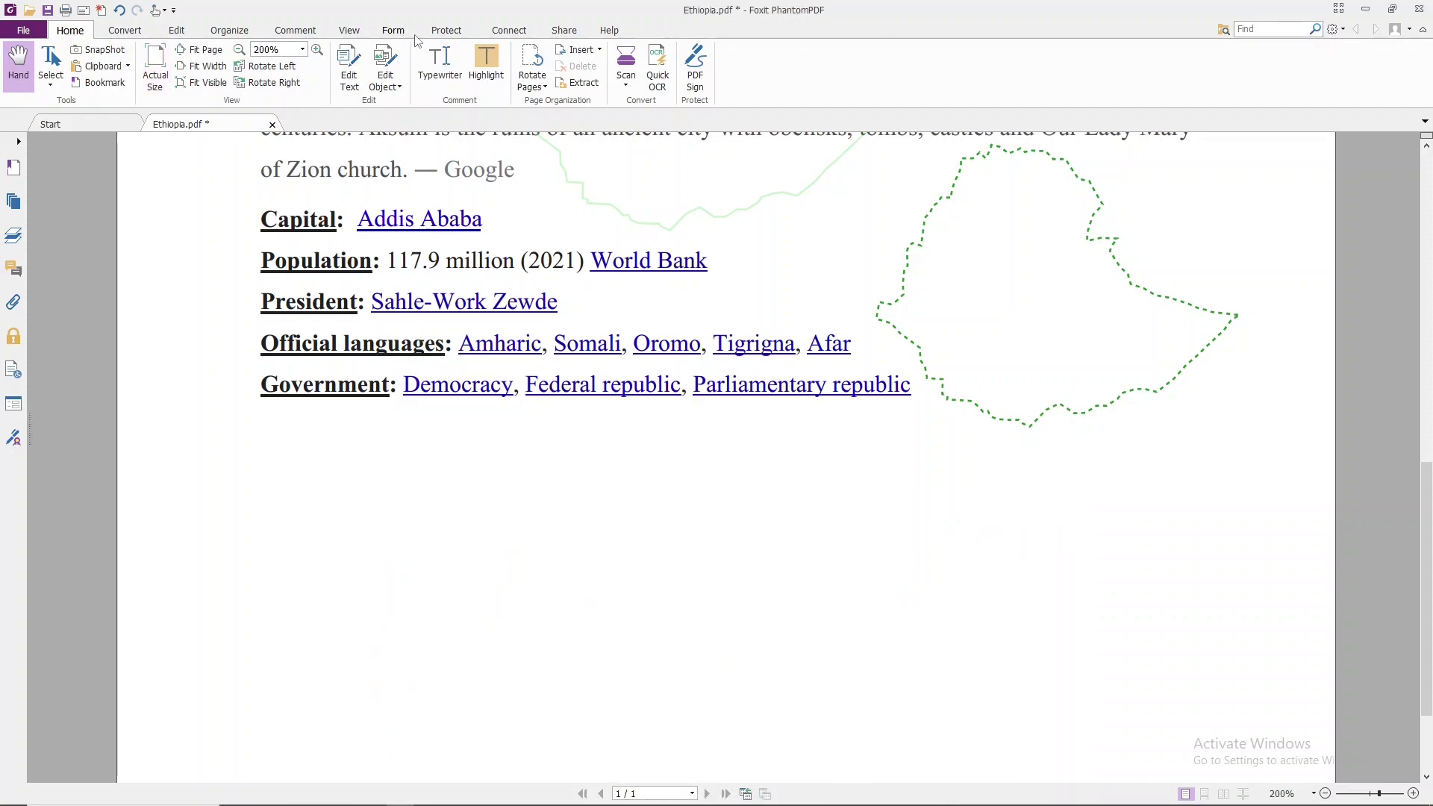
left_click(292, 33)
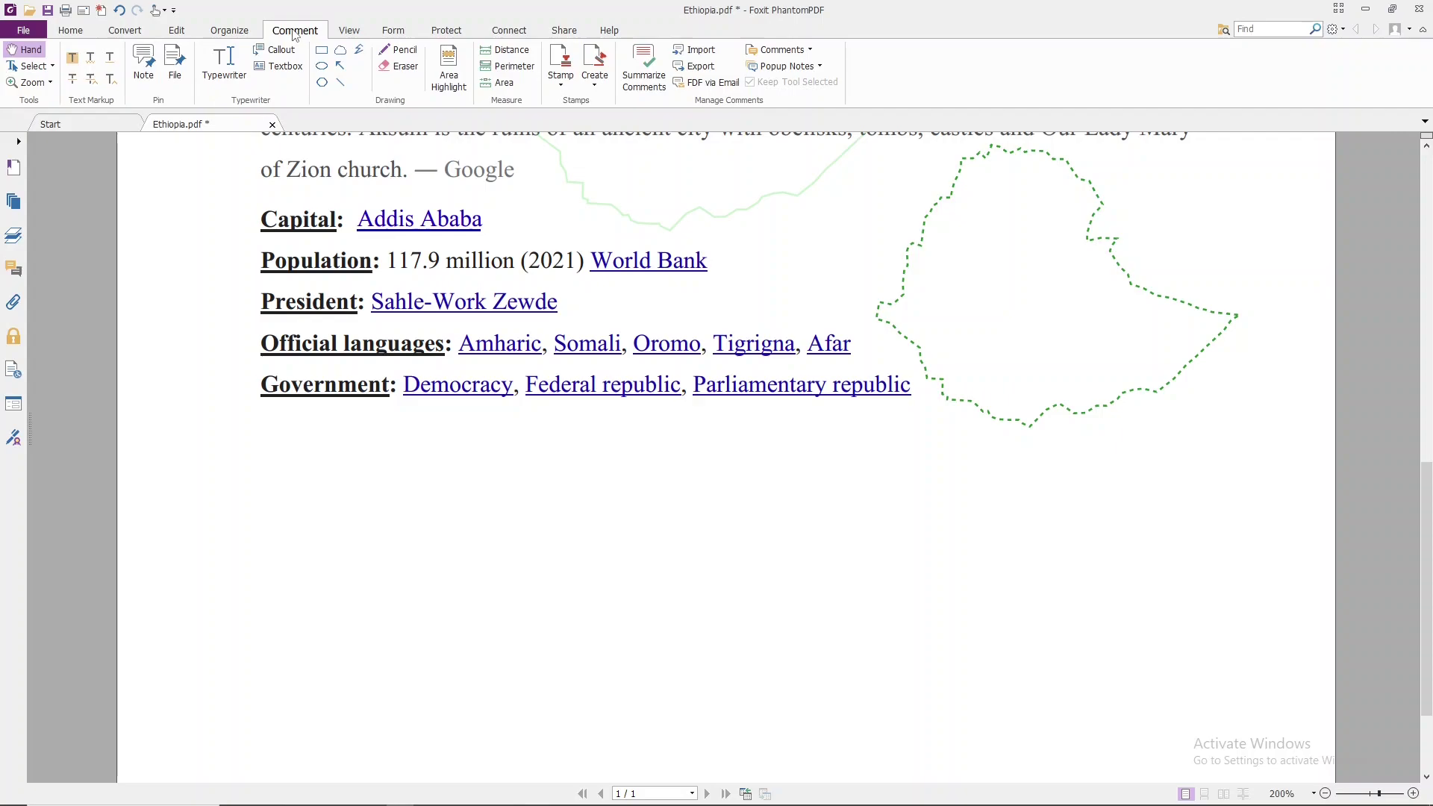
- Draw the table's outer red rectangle below the Government line
left_click(321, 50)
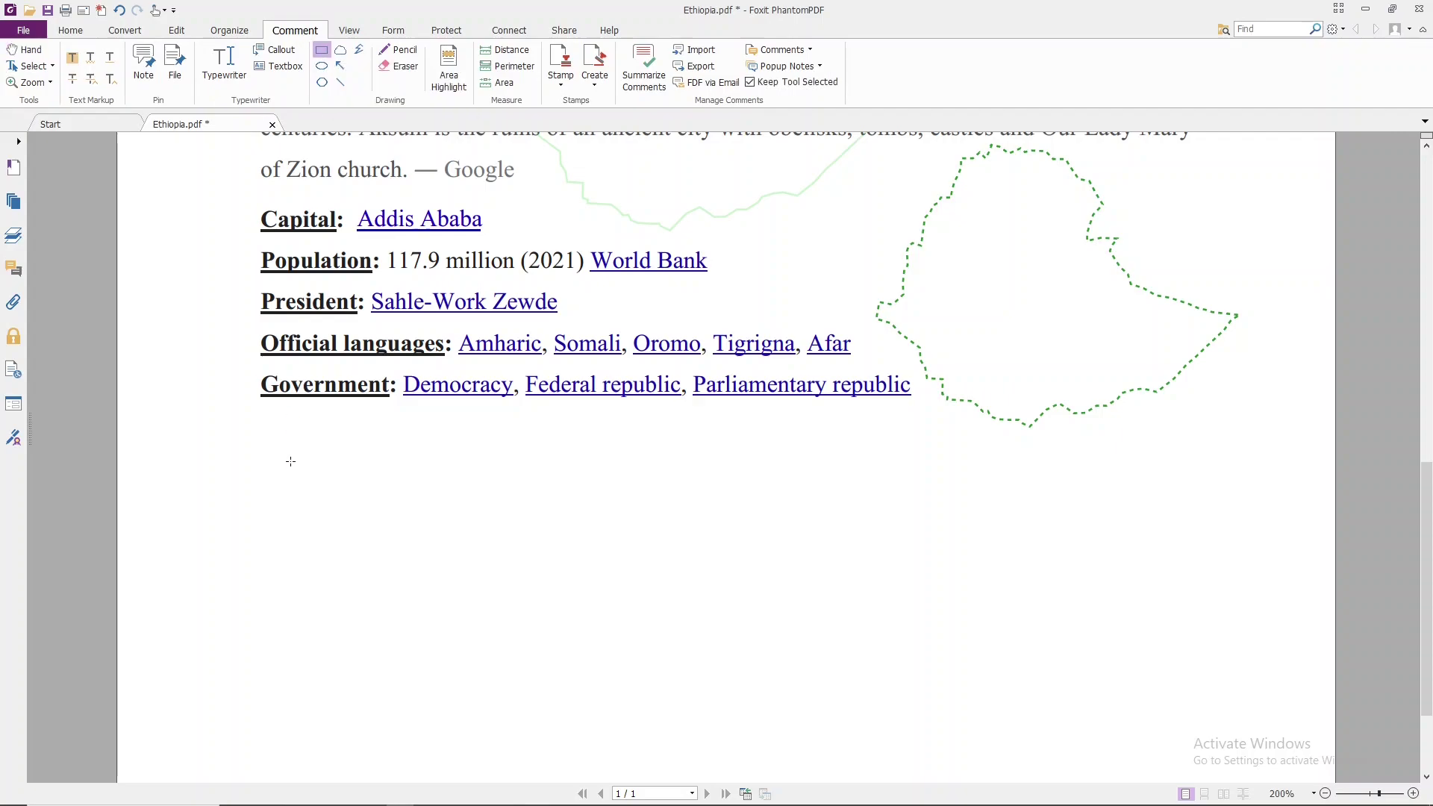
mouse_move(295, 481)
left_mouse_down()
mouse_move(984, 657)
mouse_move(878, 663)
left_mouse_up()
scroll(366, 580, "up", 1)
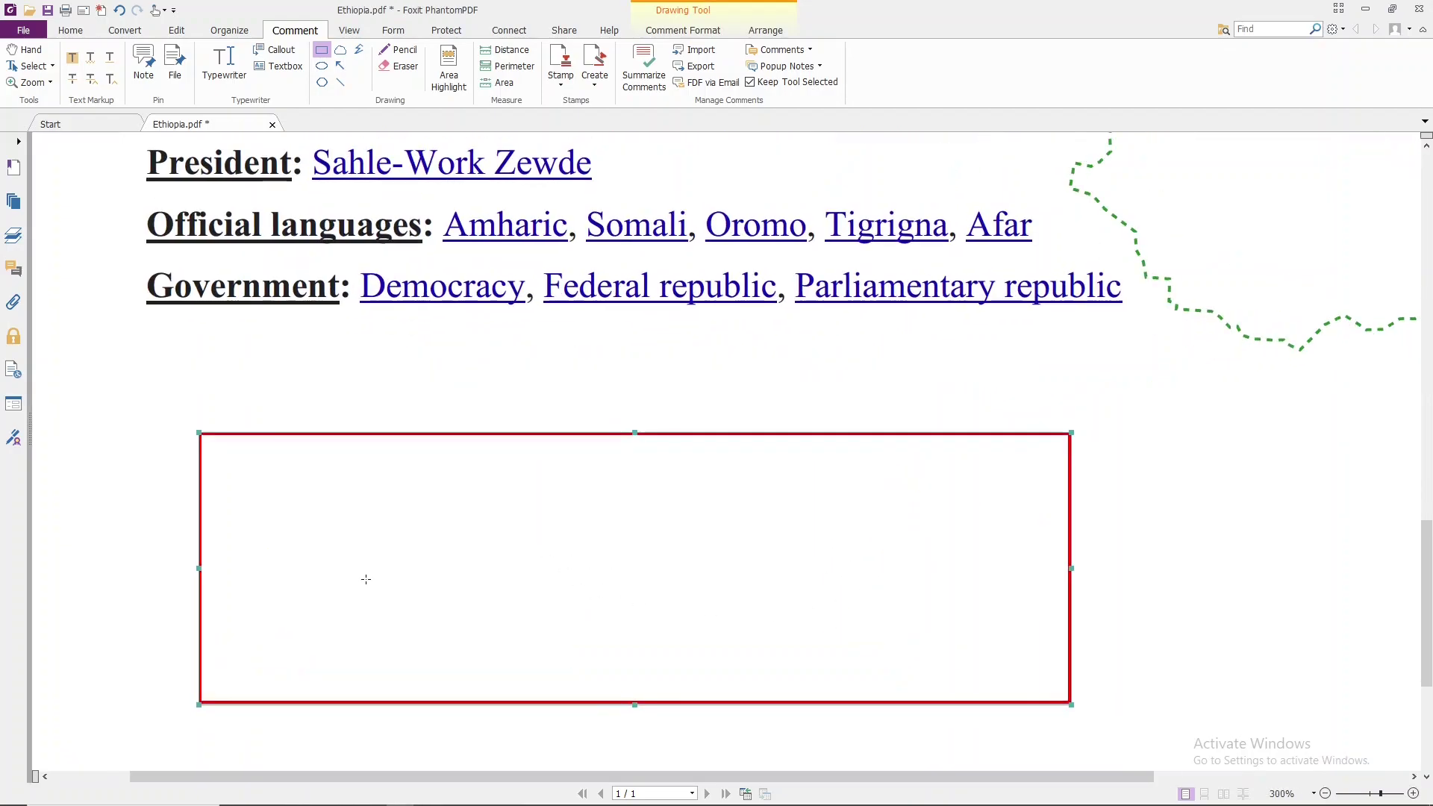
scroll(369, 574, "up", 1)
scroll(375, 569, "down", 1)
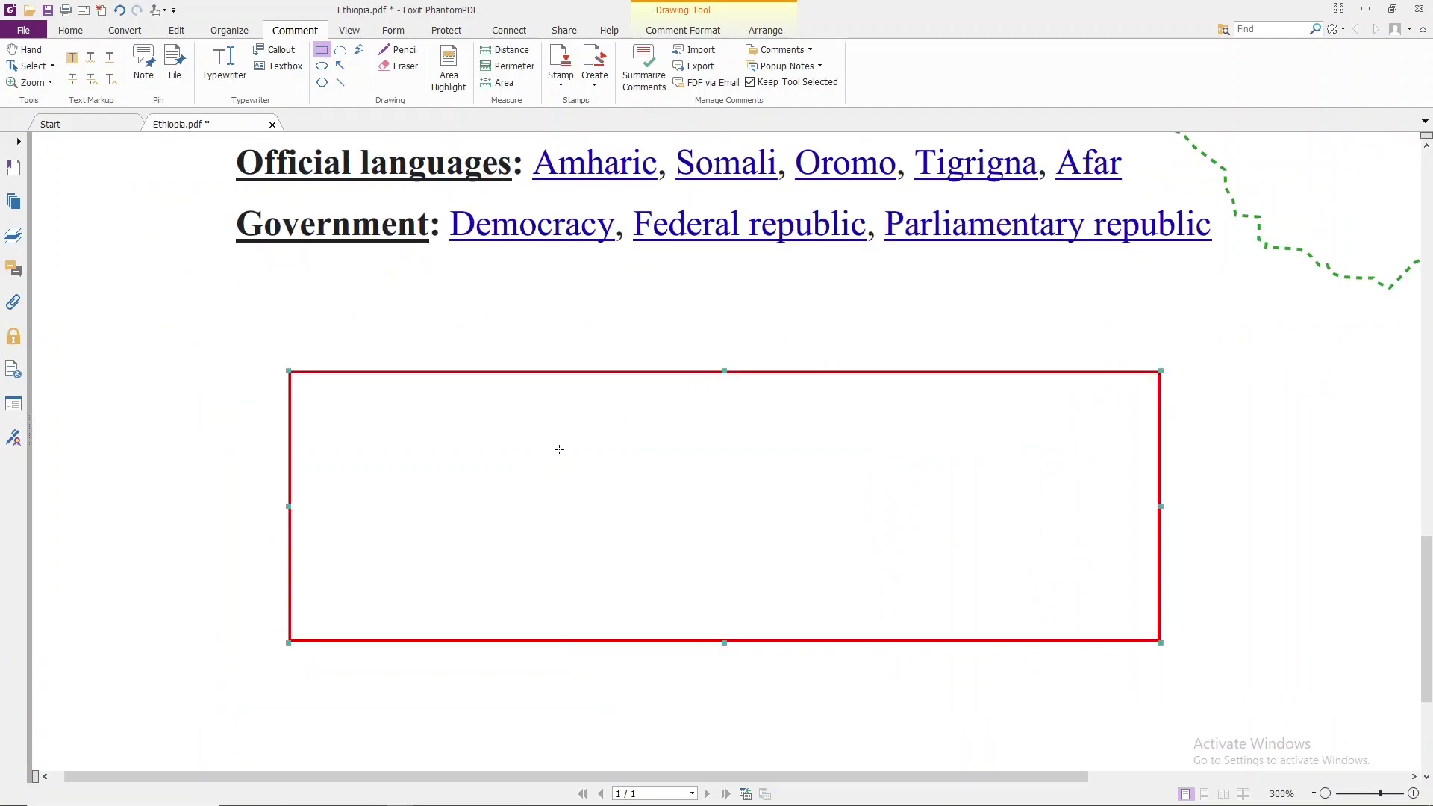
key("Escape")
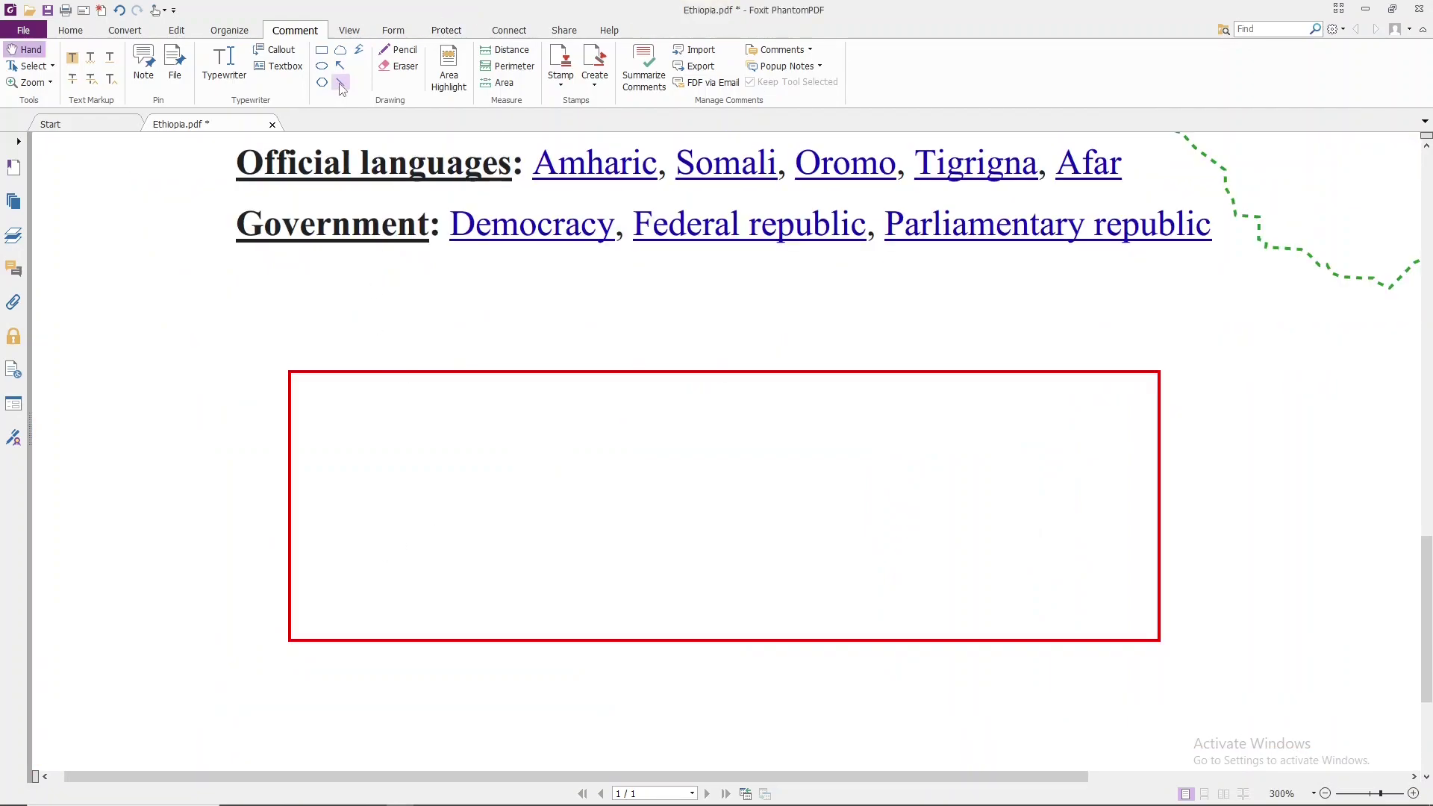
- Draw three horizontal row dividers and one vertical column divider inside the rectangle
left_click(340, 82)
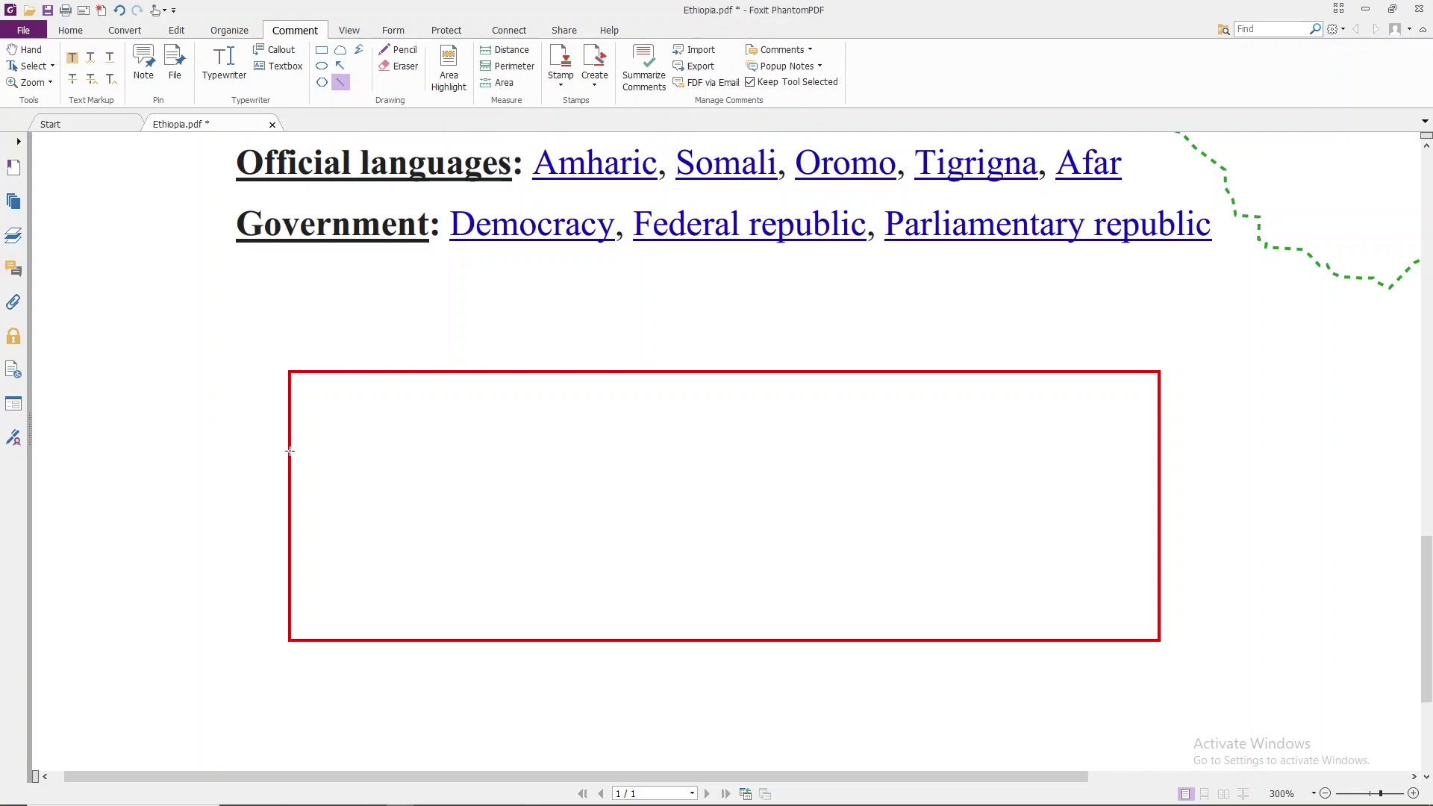
left_click_drag(290, 445, 1157, 444)
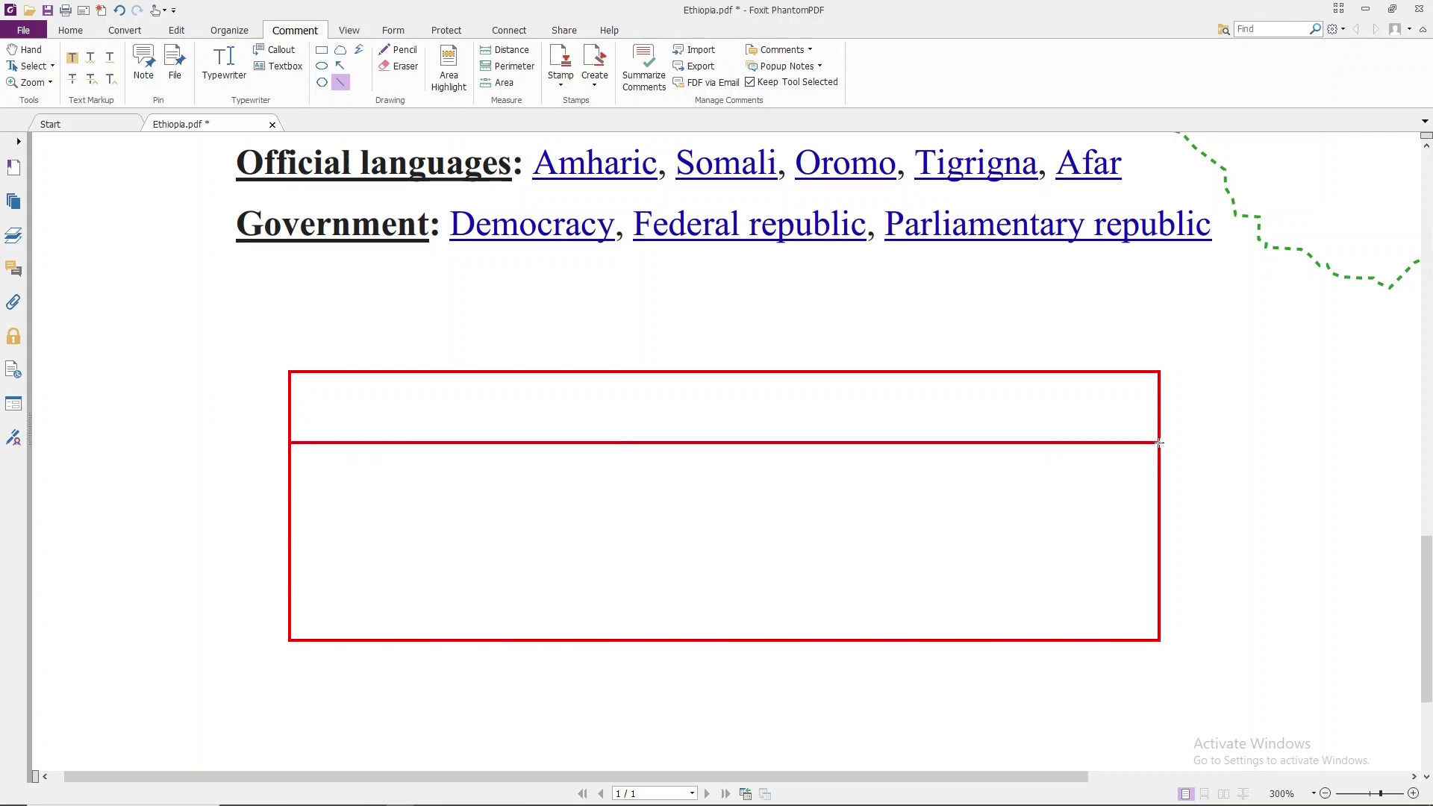
left_click(1158, 443)
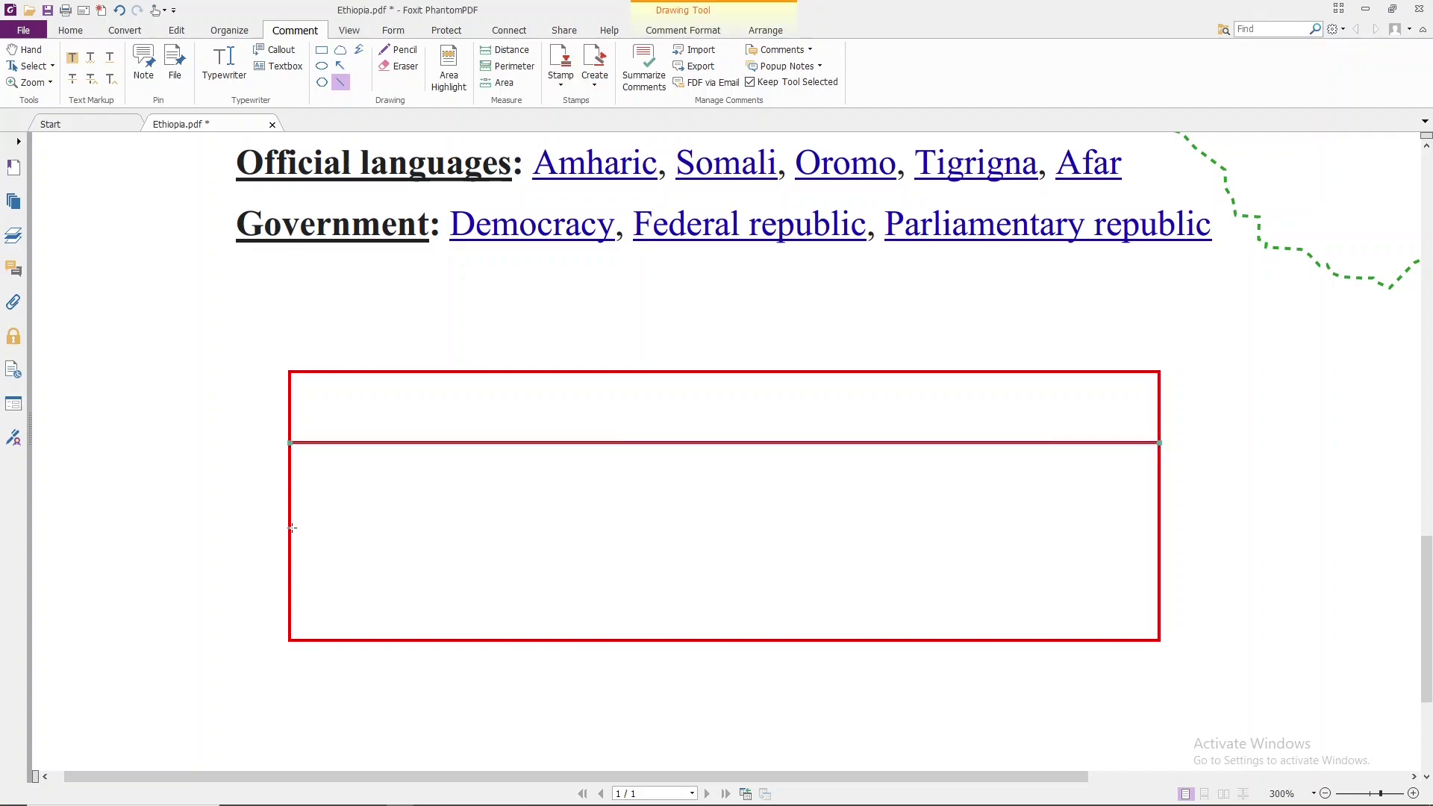
left_click_drag(290, 521, 1158, 517)
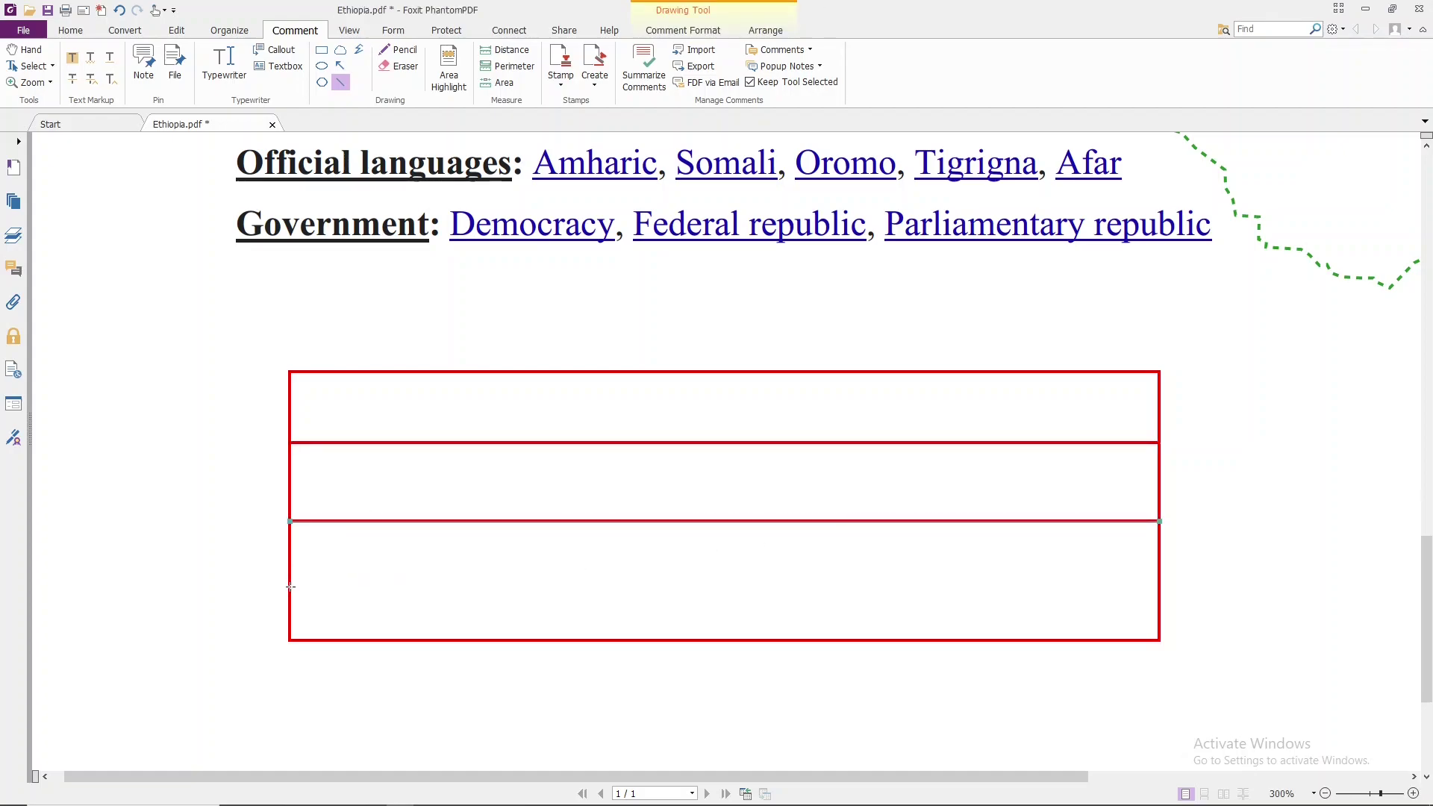
left_click_drag(289, 588, 1145, 597)
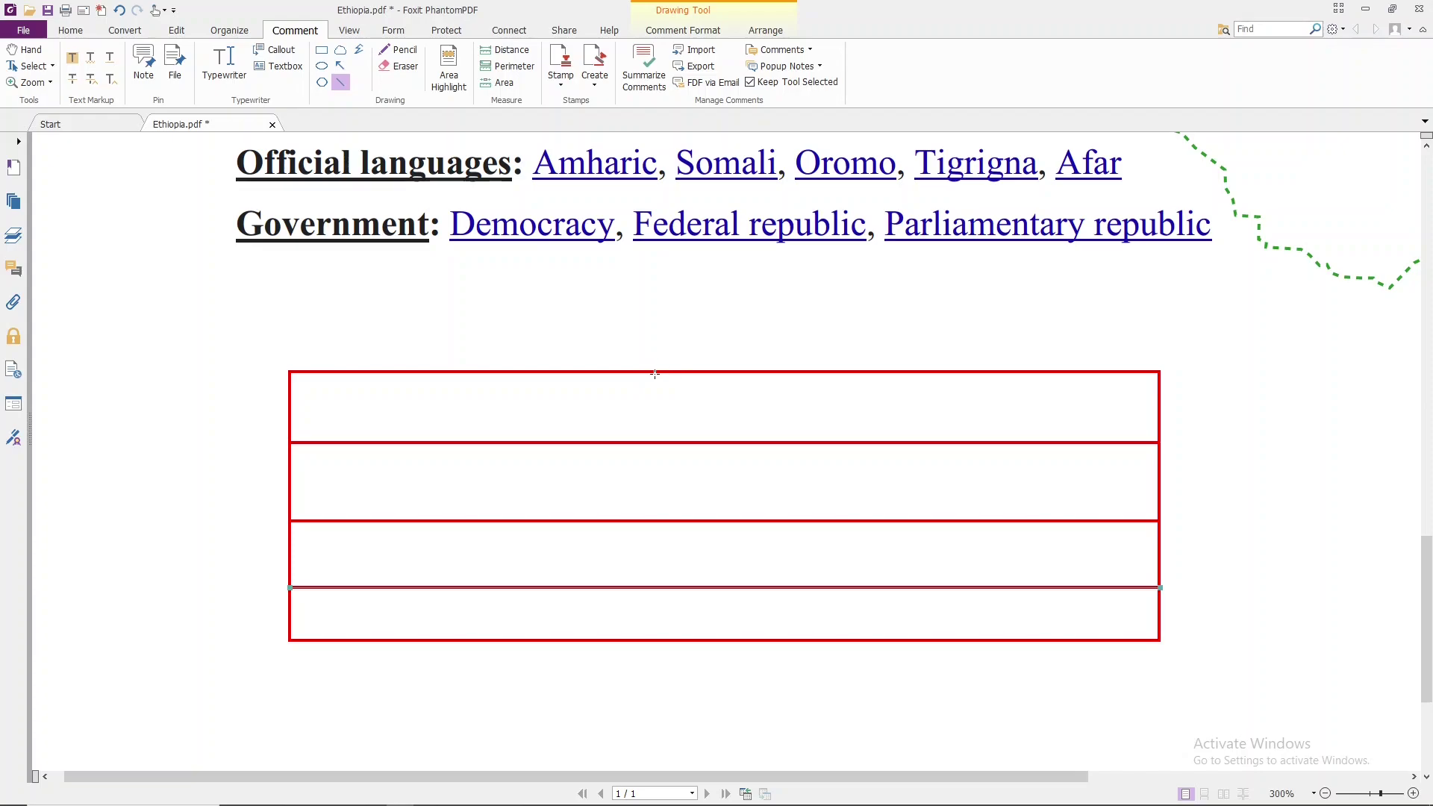
left_click_drag(638, 373, 637, 632)
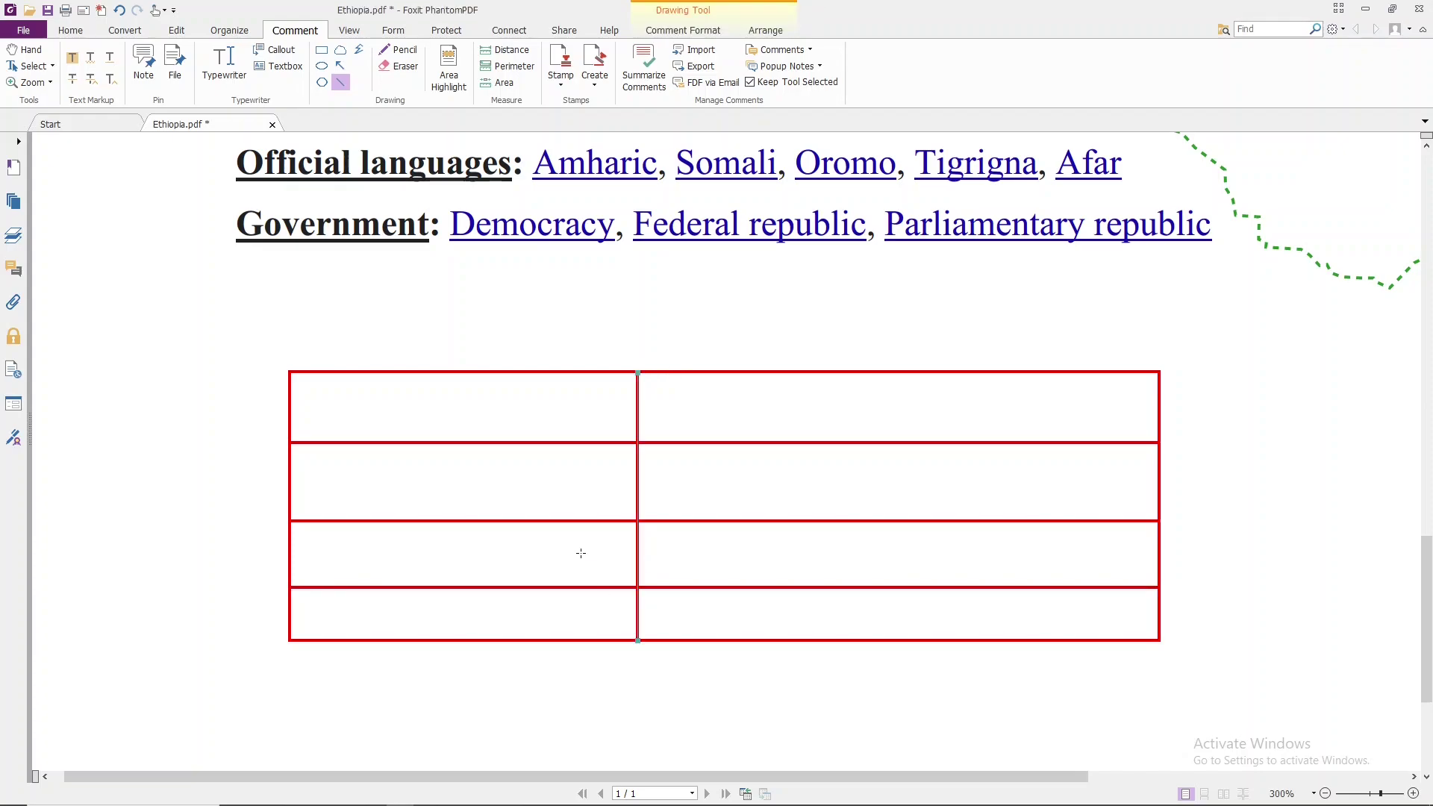
scroll(722, 518, "down", 1)
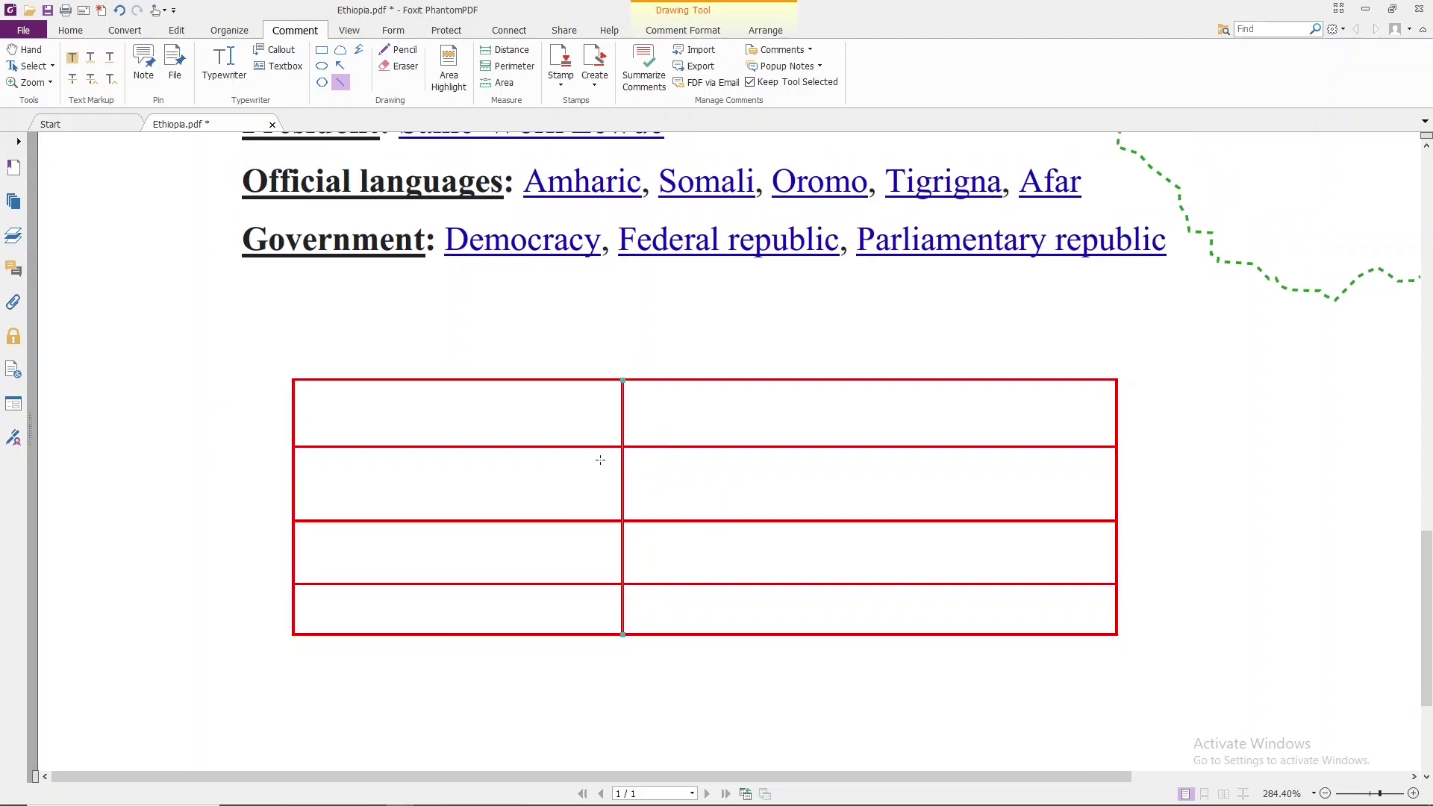
- Review the note, hide Notepad, leave line drawing and select the table's outer rectangle
key("alt+Tab")
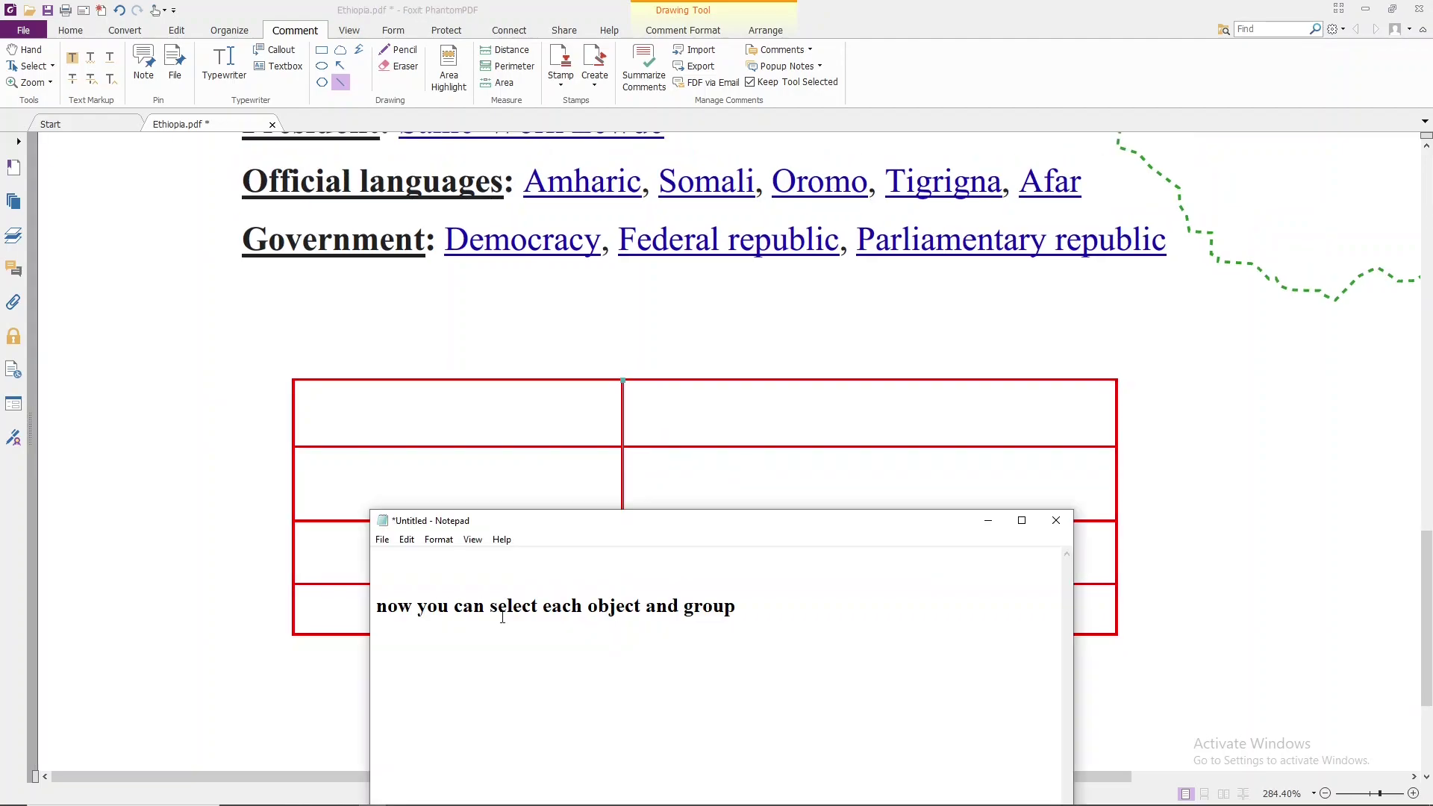
left_click_drag(387, 607, 757, 621)
left_click(754, 614)
left_click(987, 520)
key("Escape")
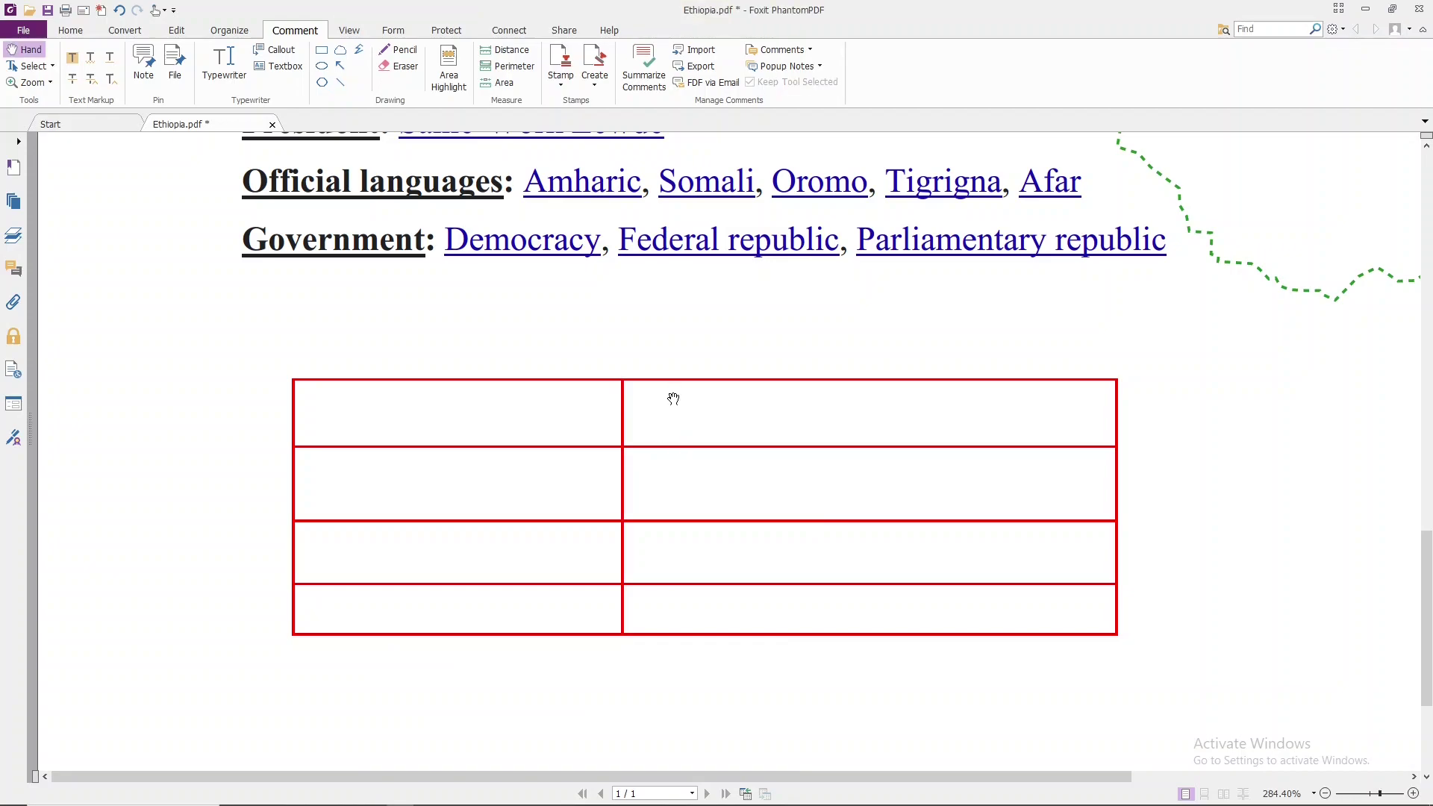
left_click(671, 382)
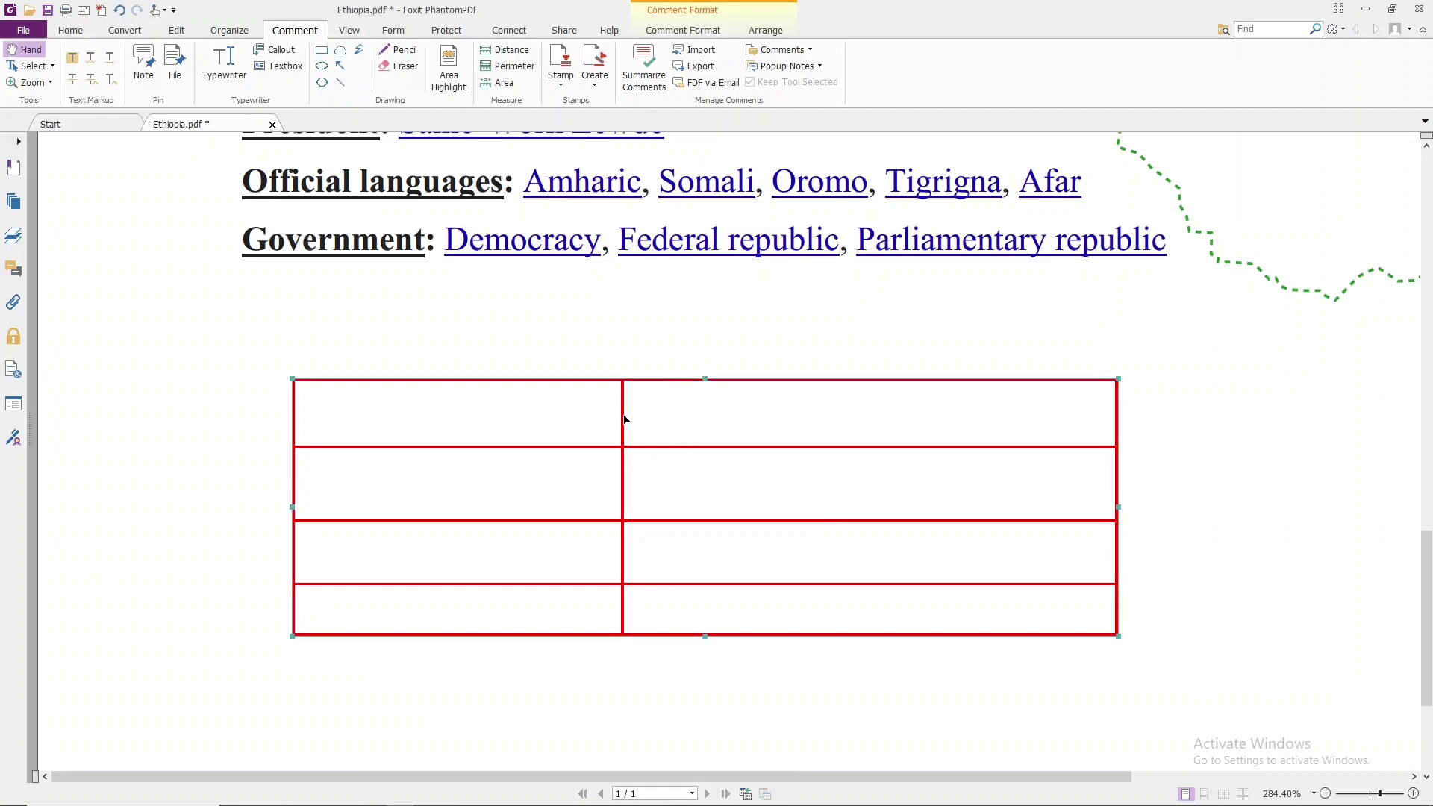
- Finish typing the note's sentence in Notepad, then hide it again
left_click(304, 796)
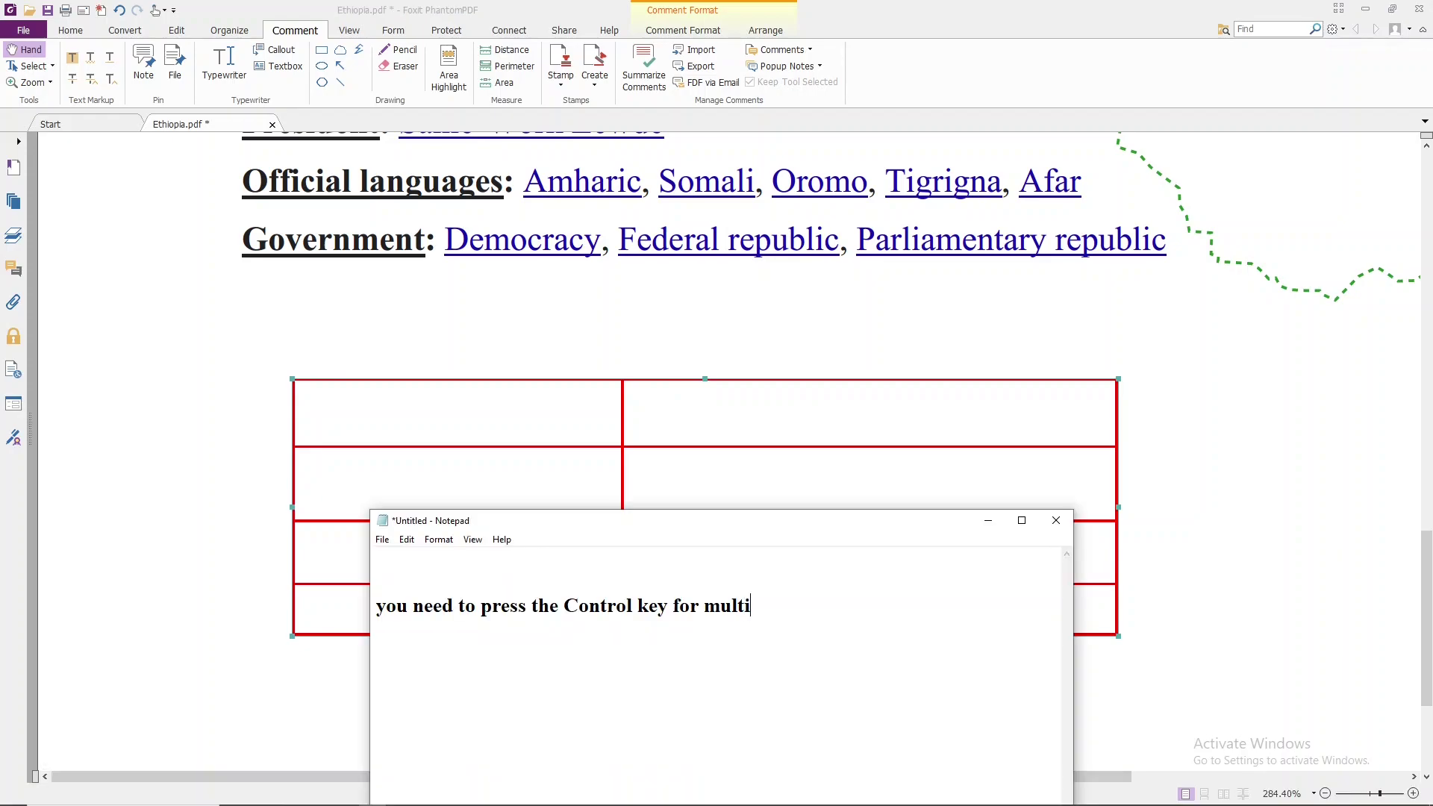
type("ple select")
type("ion")
left_click(987, 520)
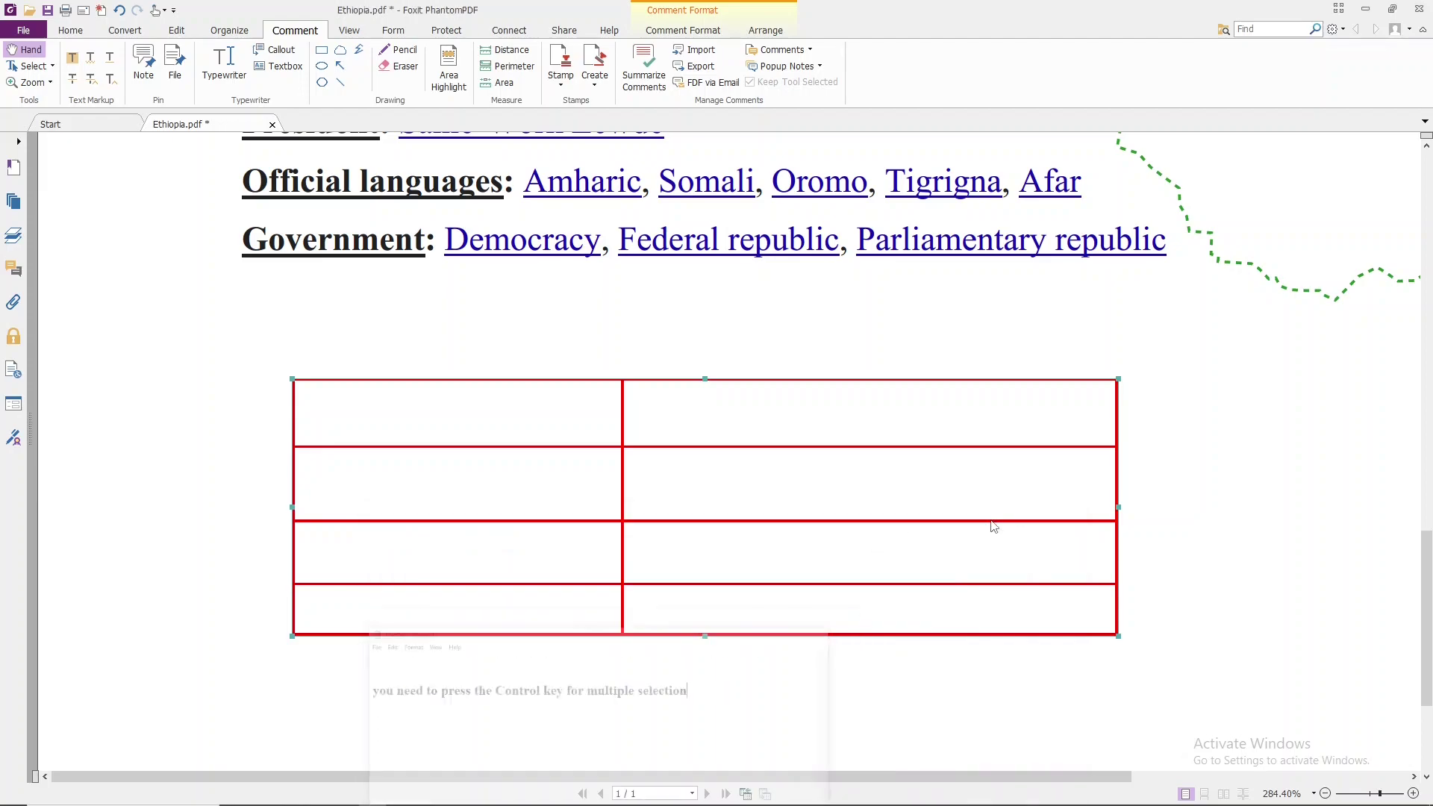
- Multi-select the outer rectangle, the vertical divider and all three horizontal dividers
left_click(714, 449)
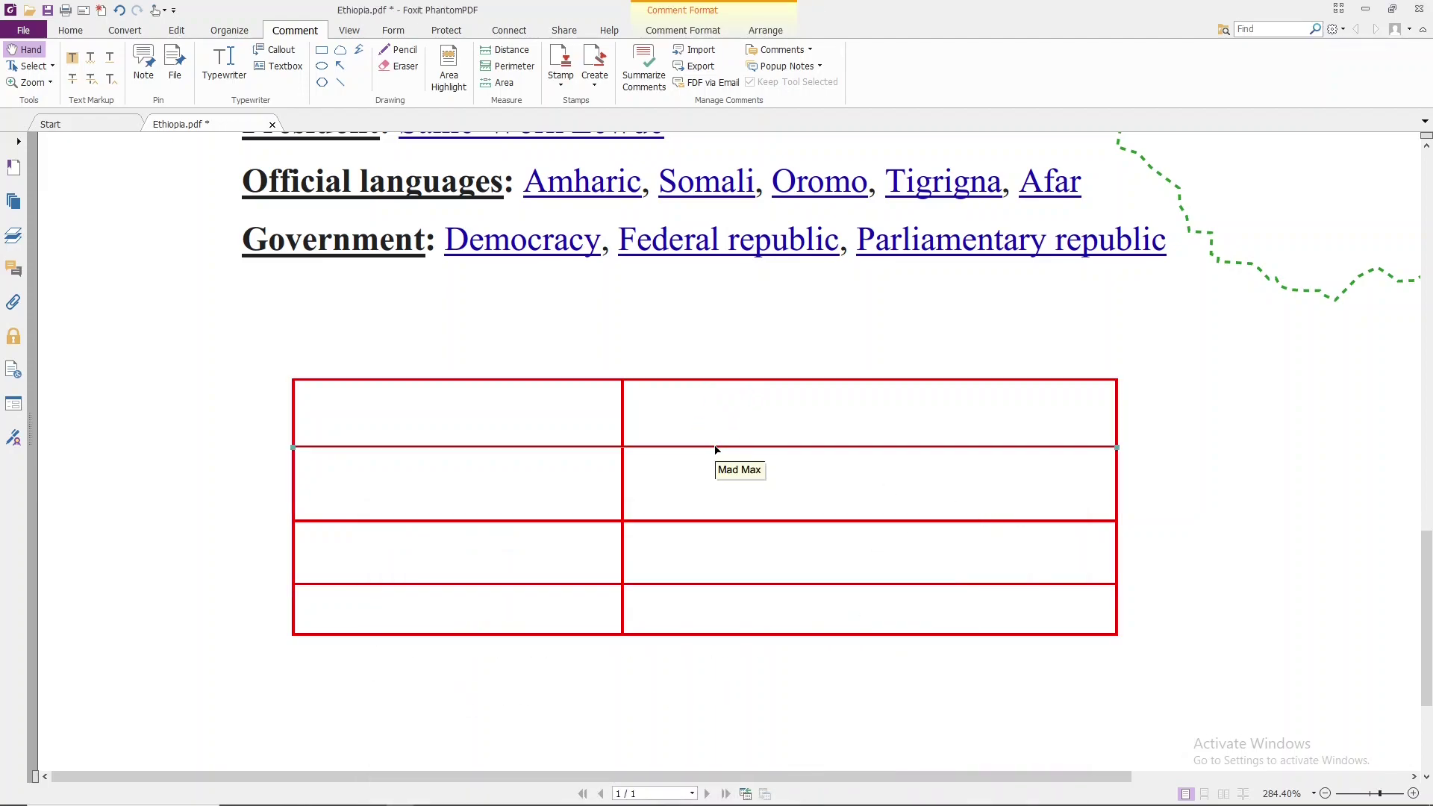
left_click(729, 380)
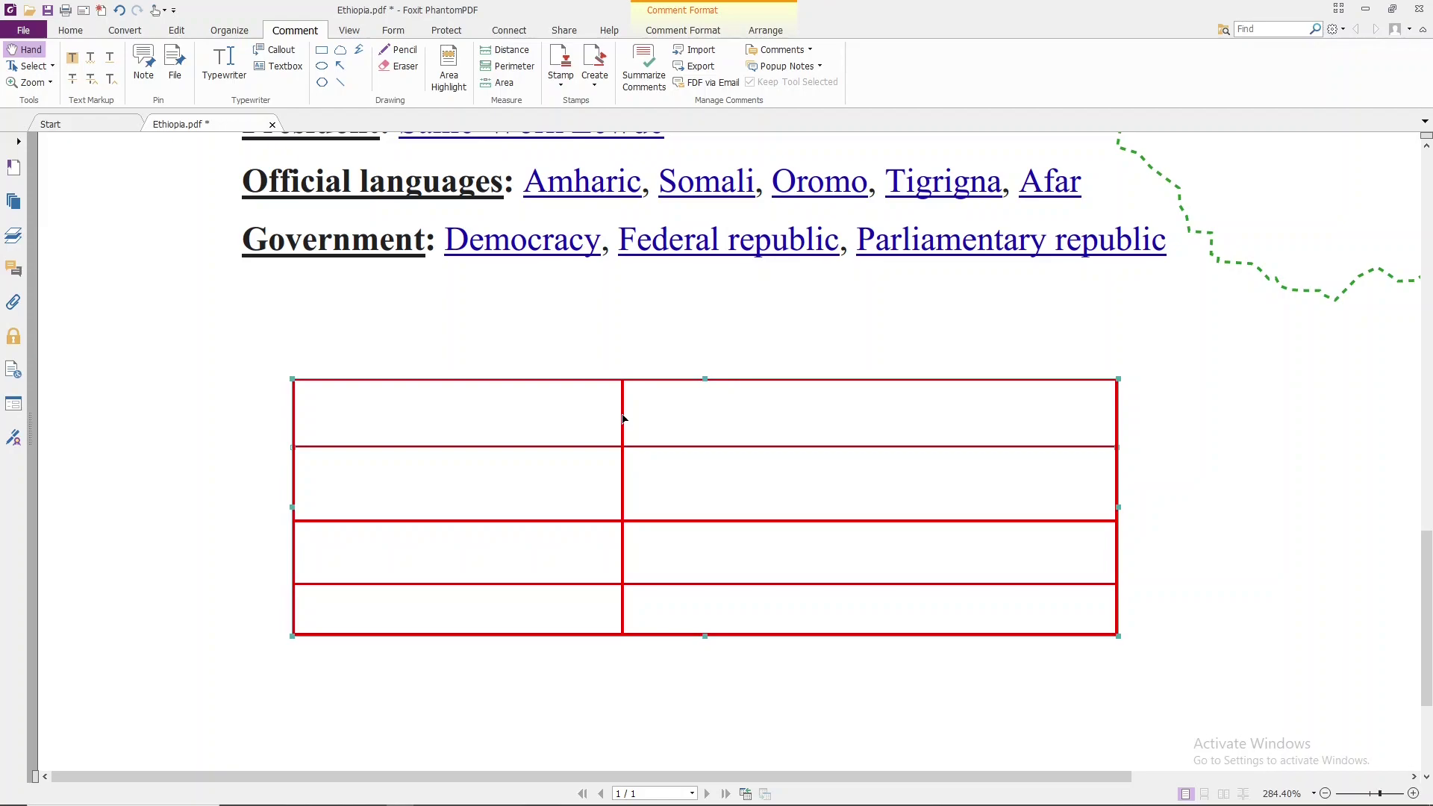
left_click(624, 413)
left_click(689, 523)
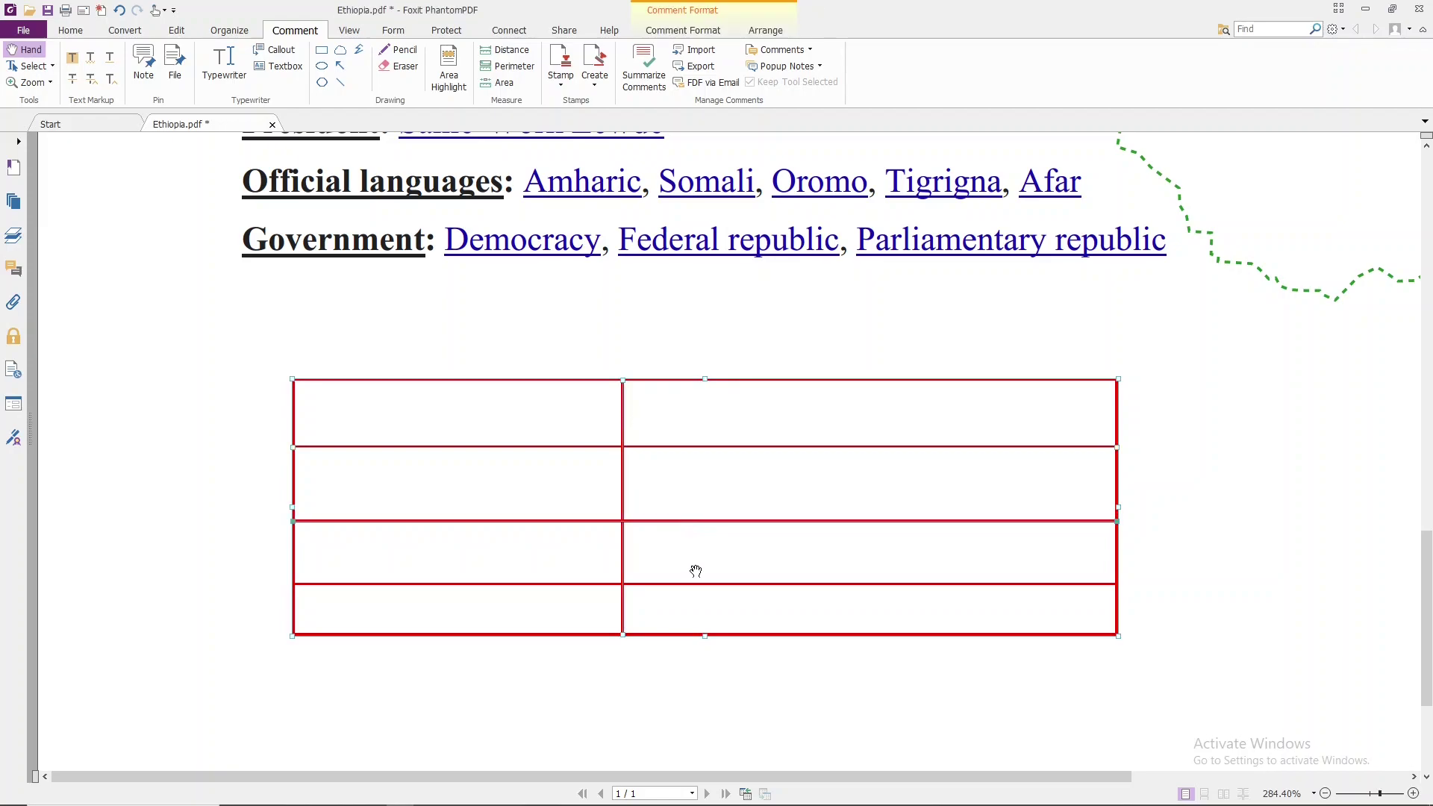
left_click(692, 586)
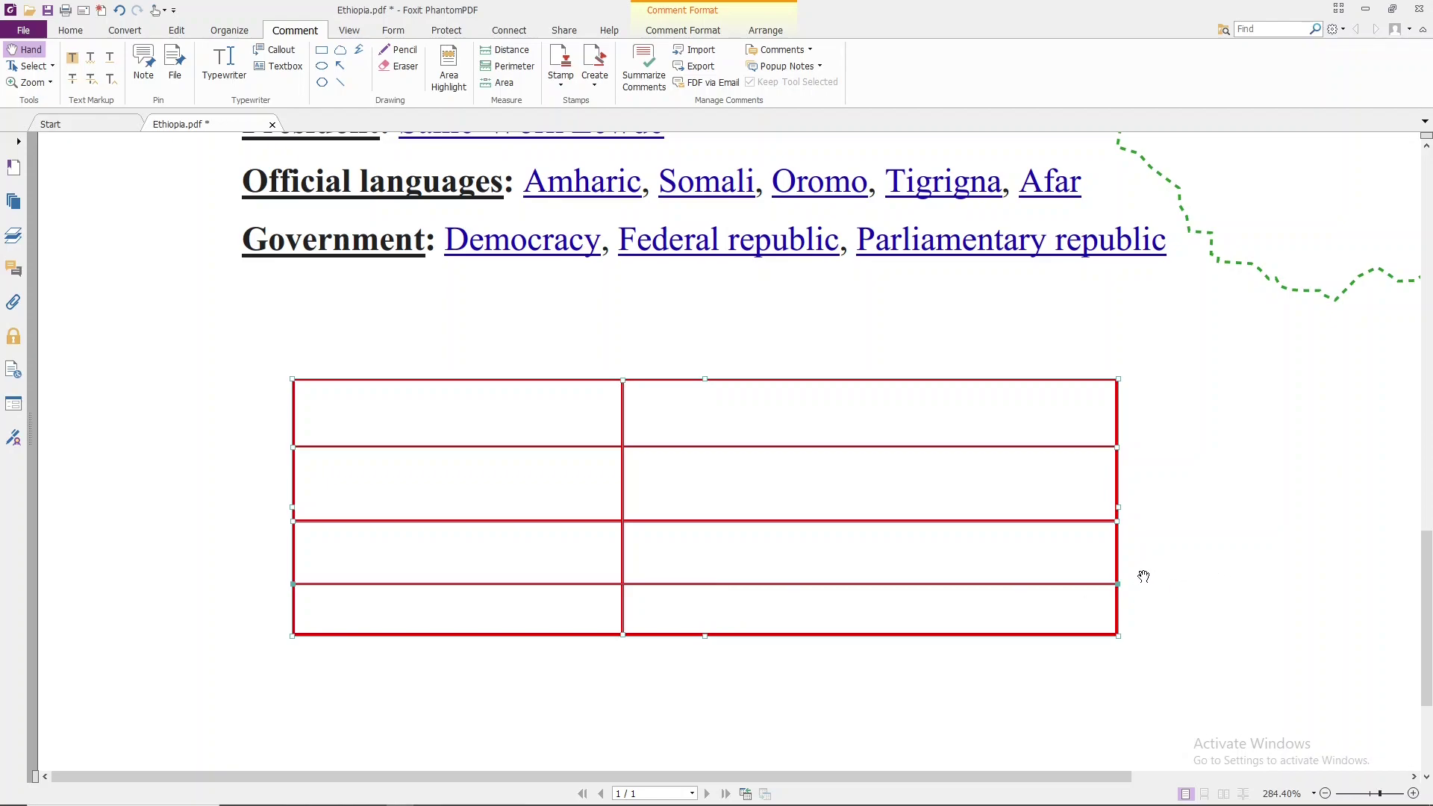
- Highlight the note's instruction to right-click a selected border and look for Group
key("alt+Tab")
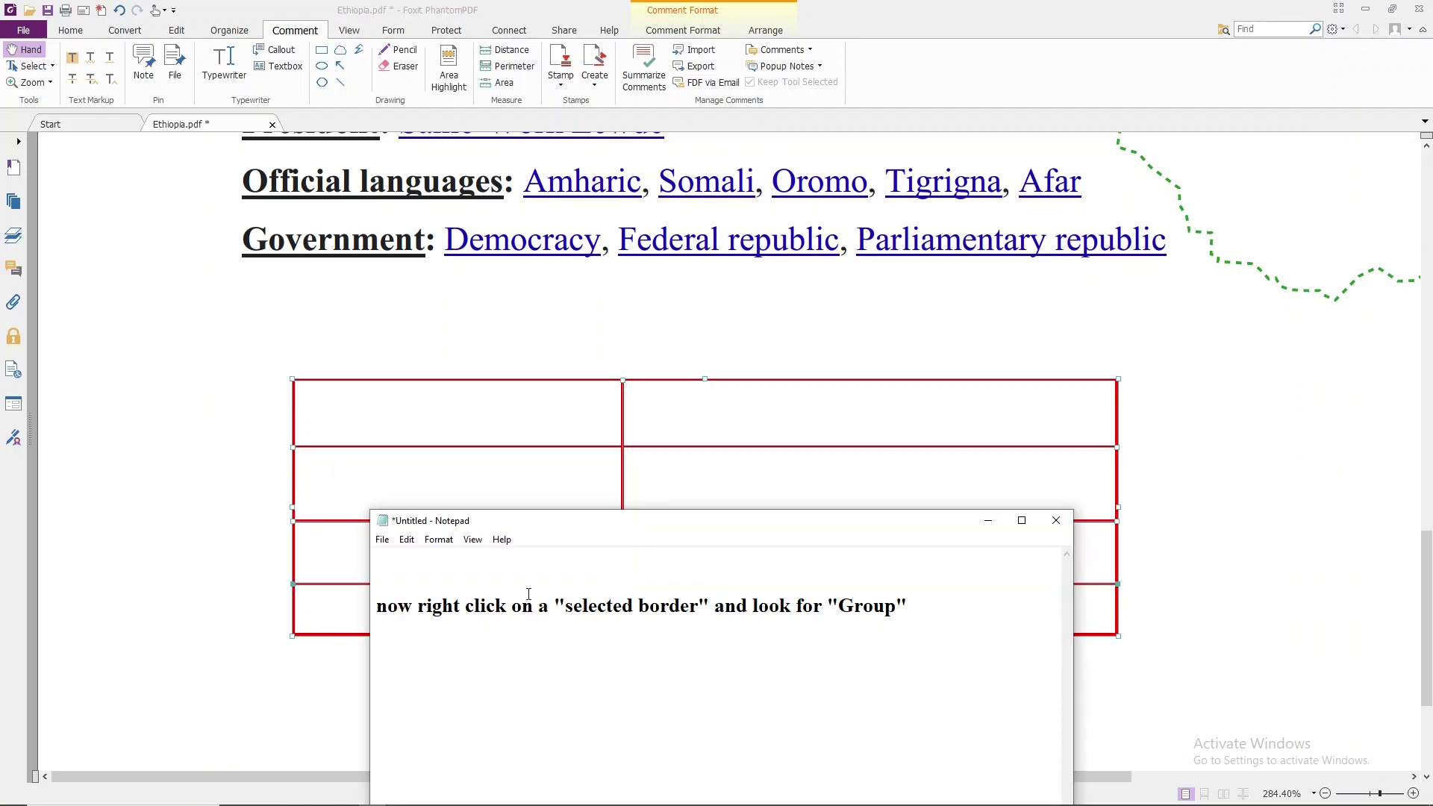
left_click_drag(377, 607, 548, 608)
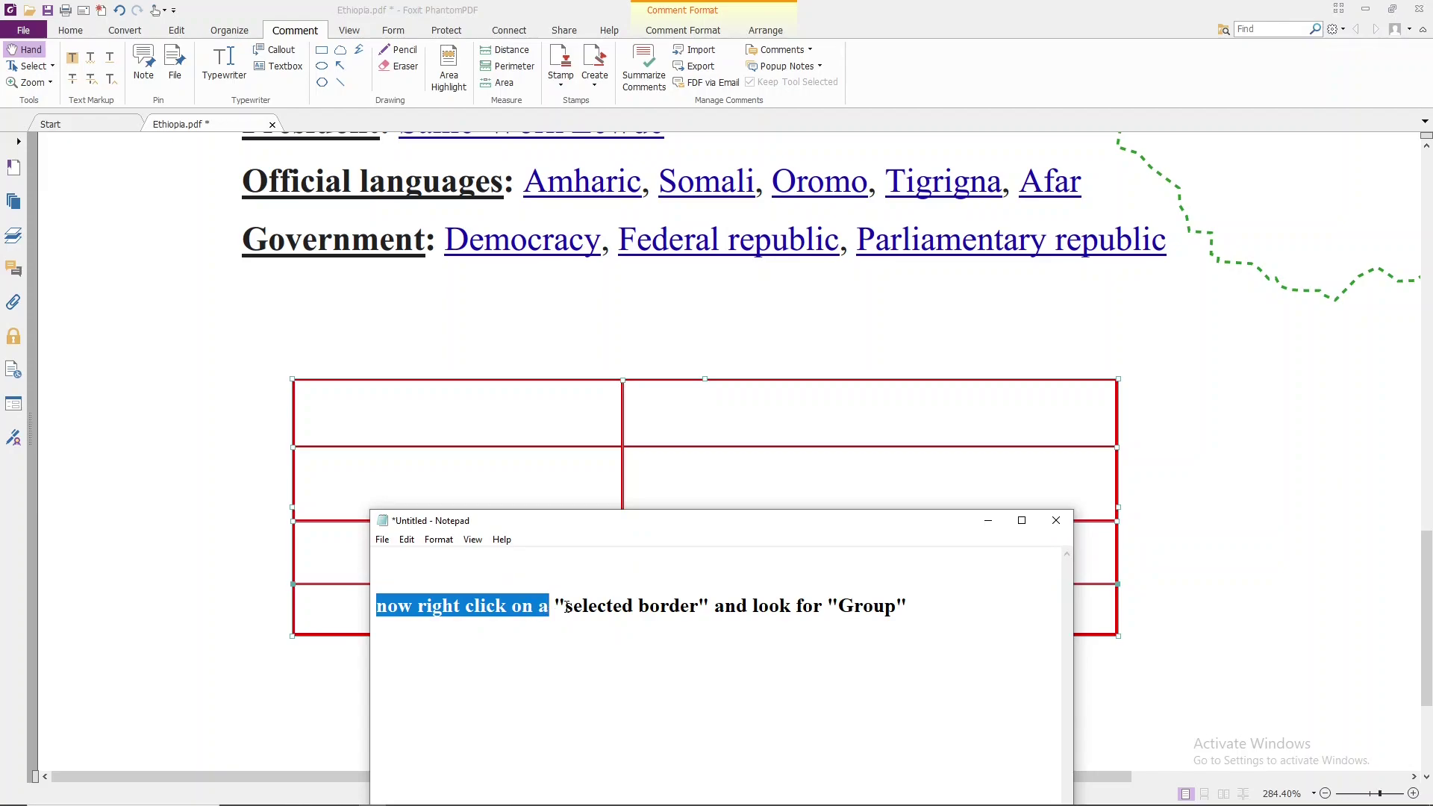
left_click_drag(566, 606, 698, 608)
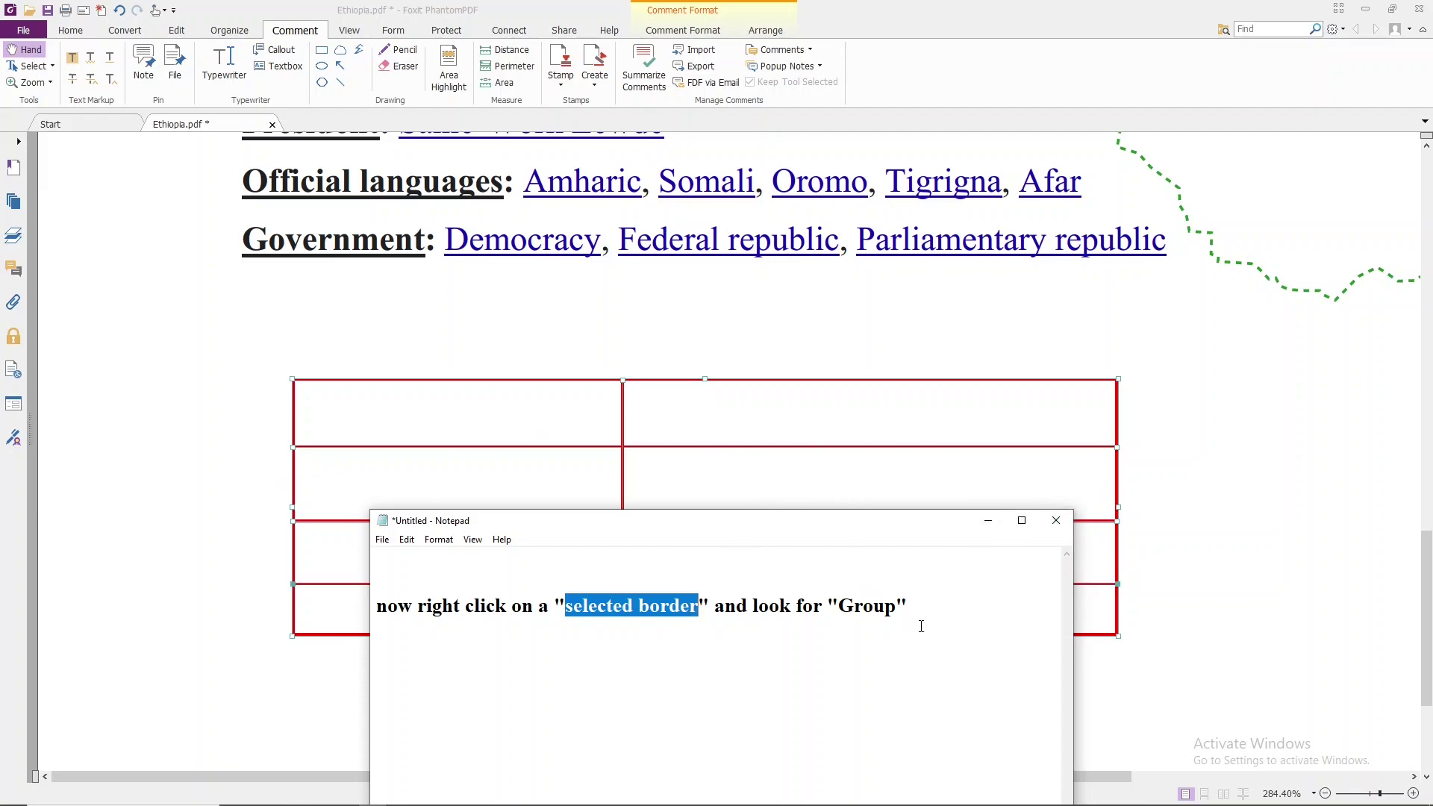
- Group the red table lines into one object and move the table up below the Government line
left_click(987, 520)
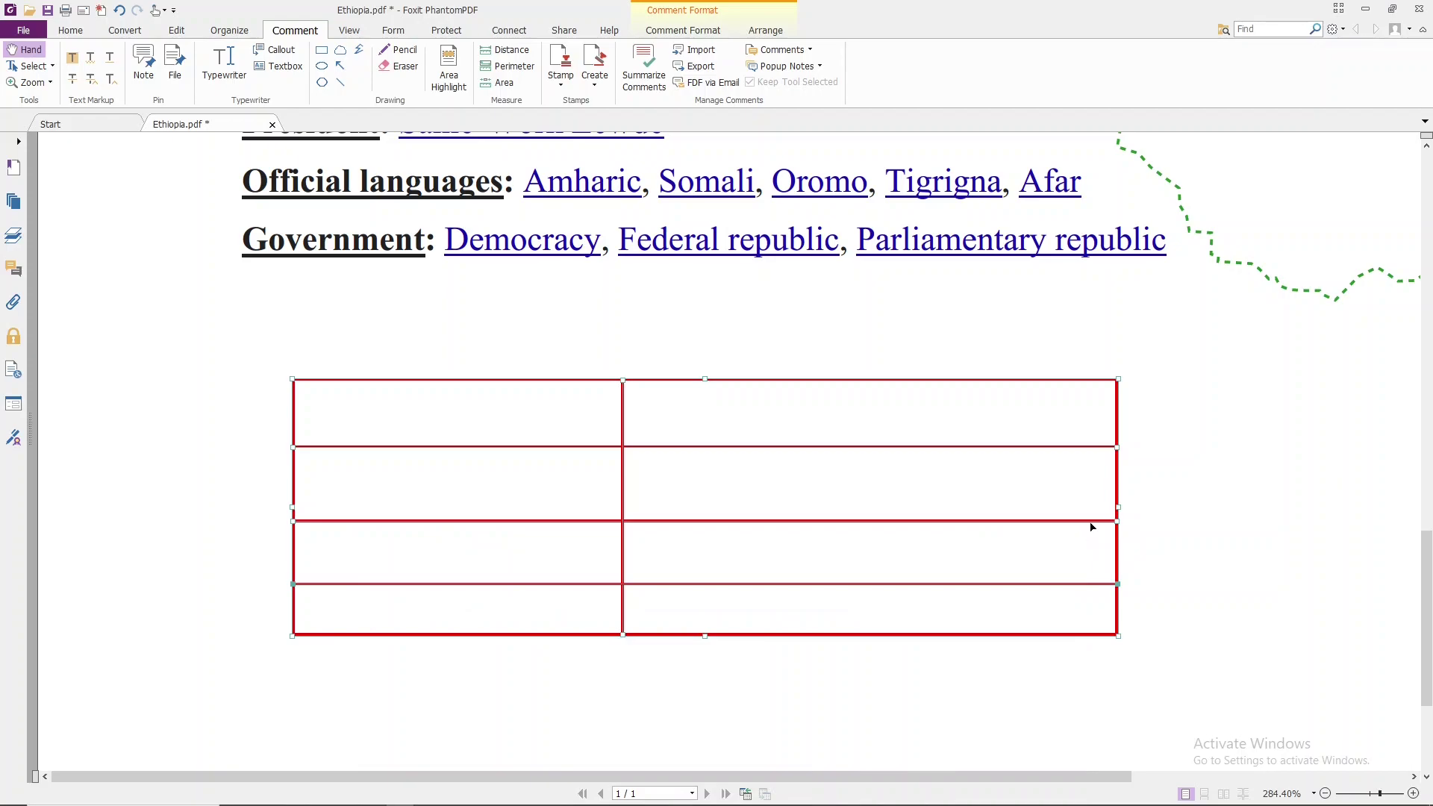
right_click(1093, 528)
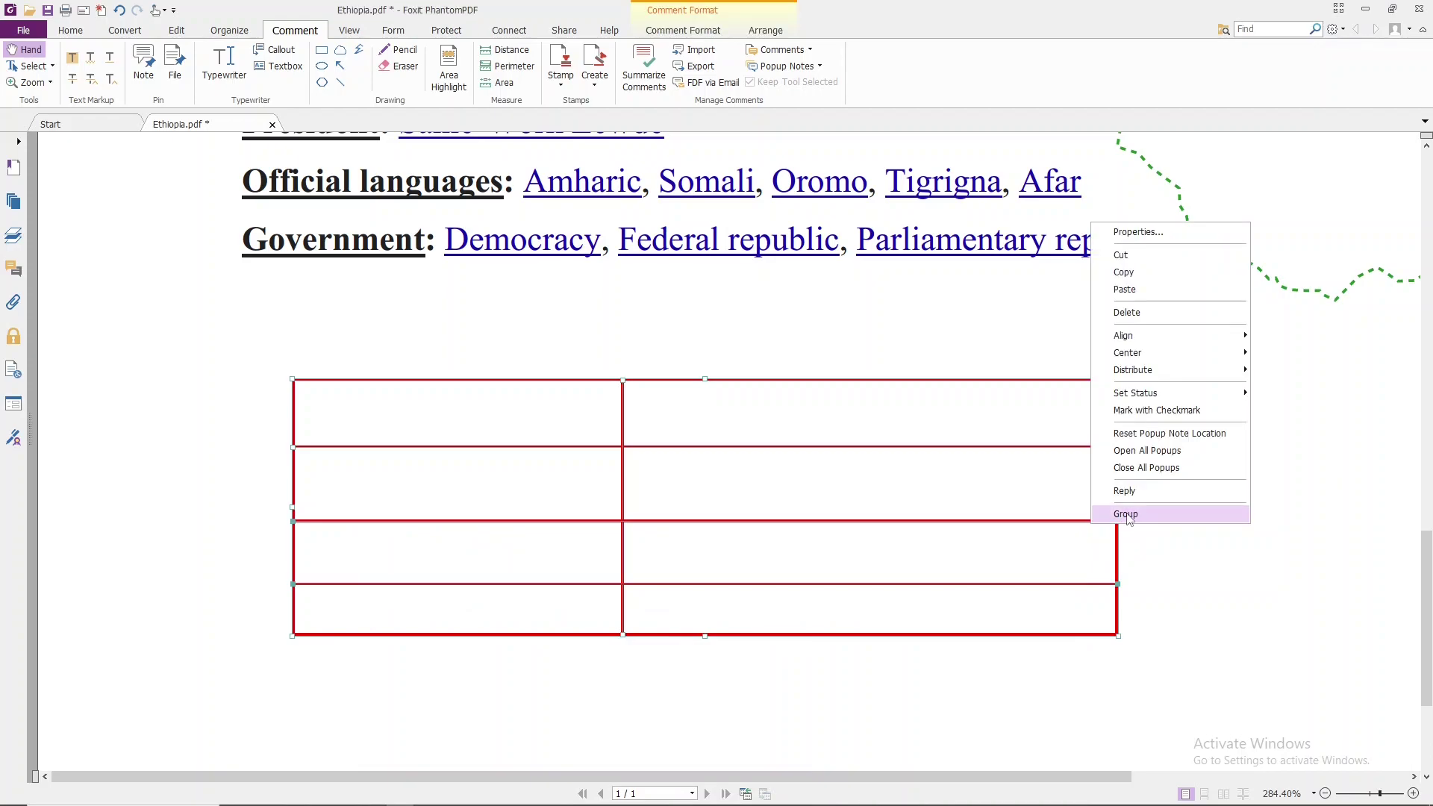
left_click(1126, 514)
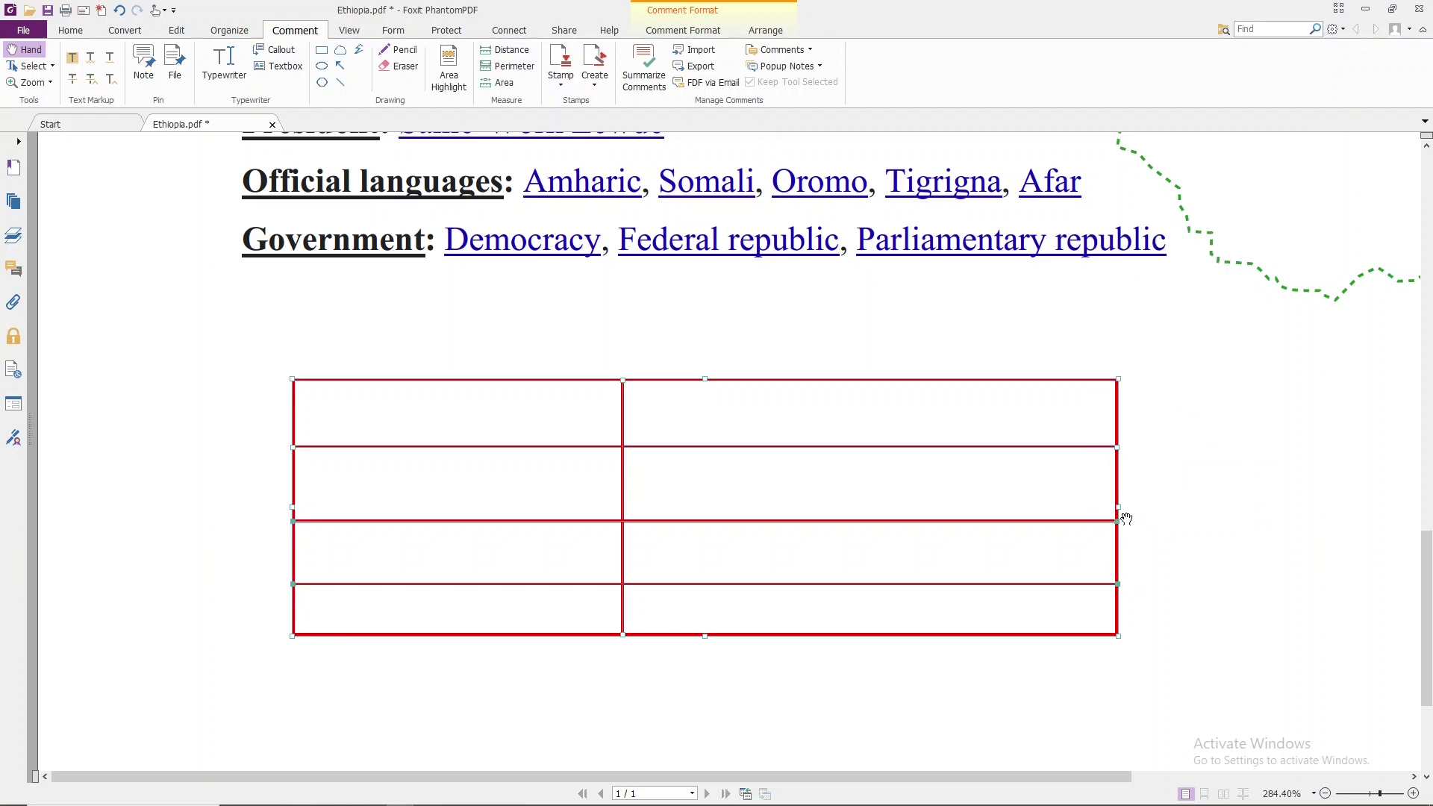
left_click(1158, 477)
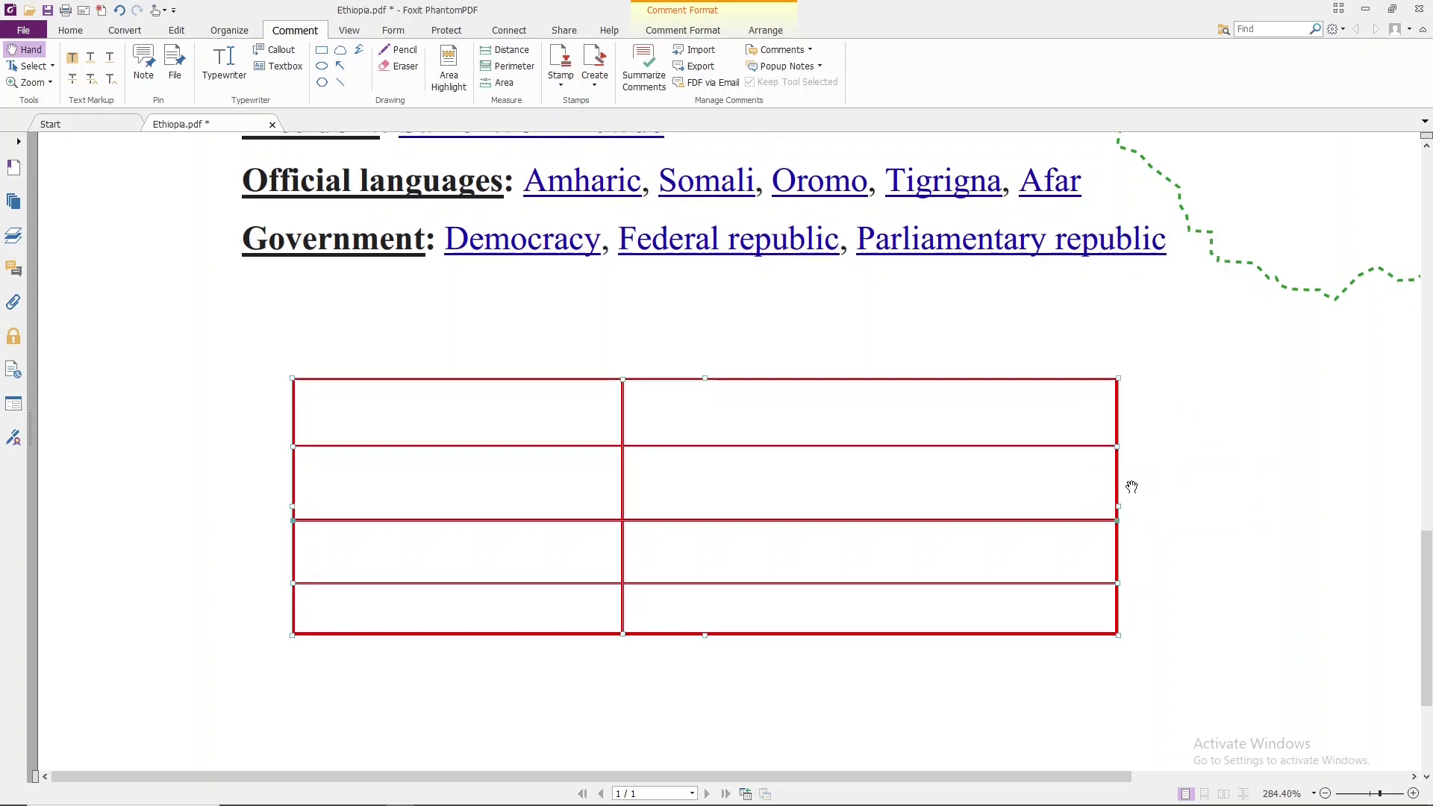
scroll(1134, 448, "down", 1)
mouse_move(1095, 446)
left_mouse_down()
mouse_move(1314, 450)
mouse_move(1052, 452)
mouse_move(1083, 388)
left_mouse_up()
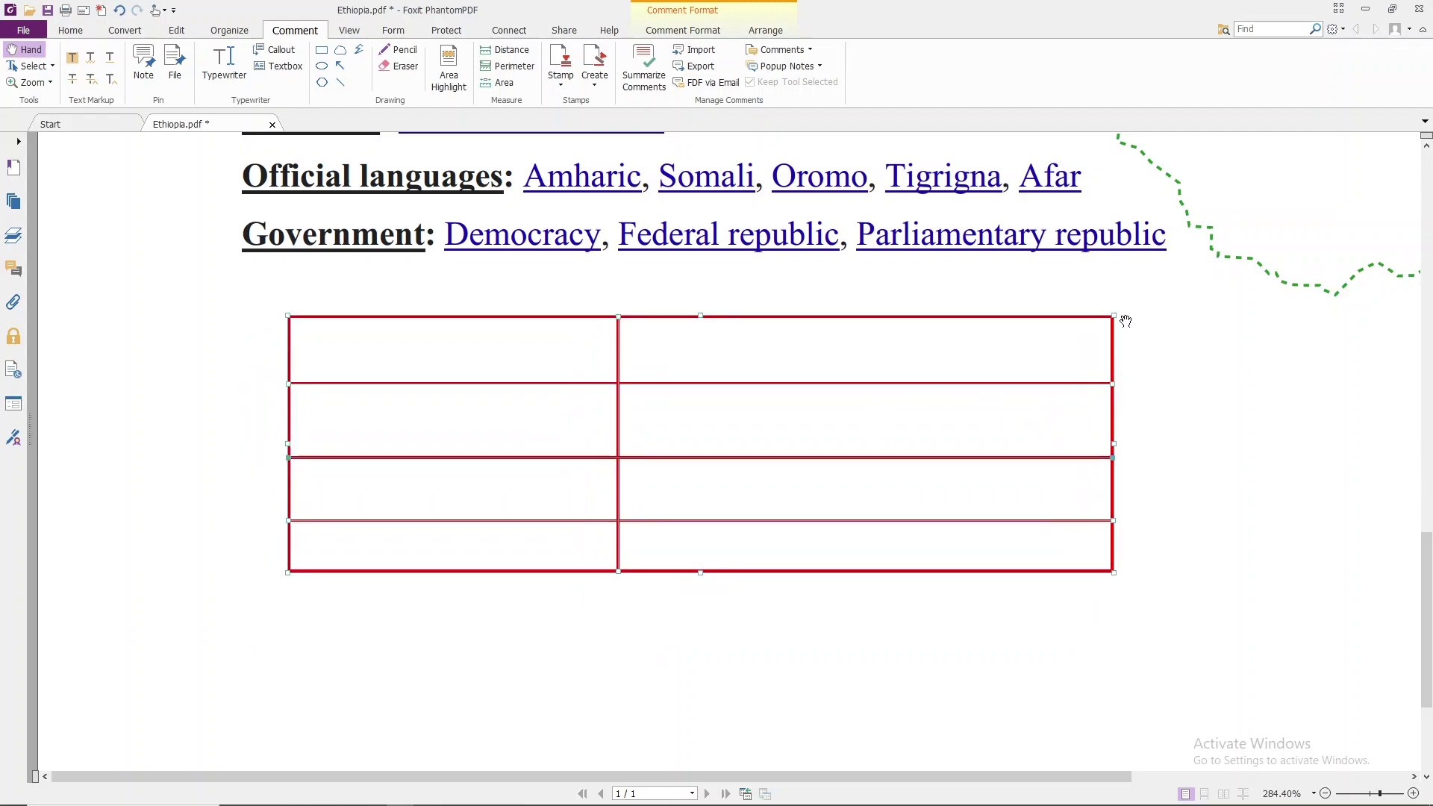
- Set the grouped table's border colour to black in its Properties dialog
right_click(1105, 322)
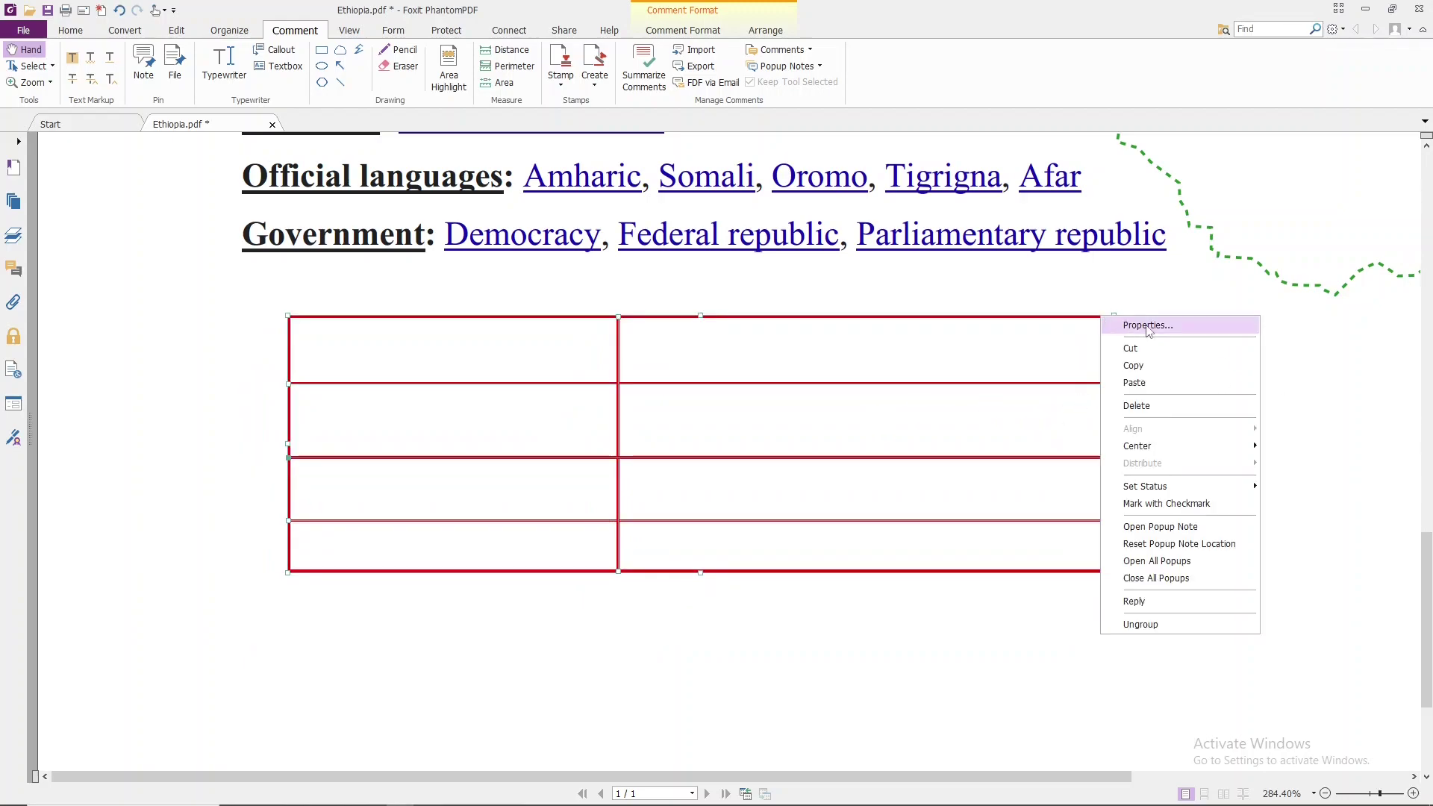
left_click(1146, 330)
left_click(632, 448)
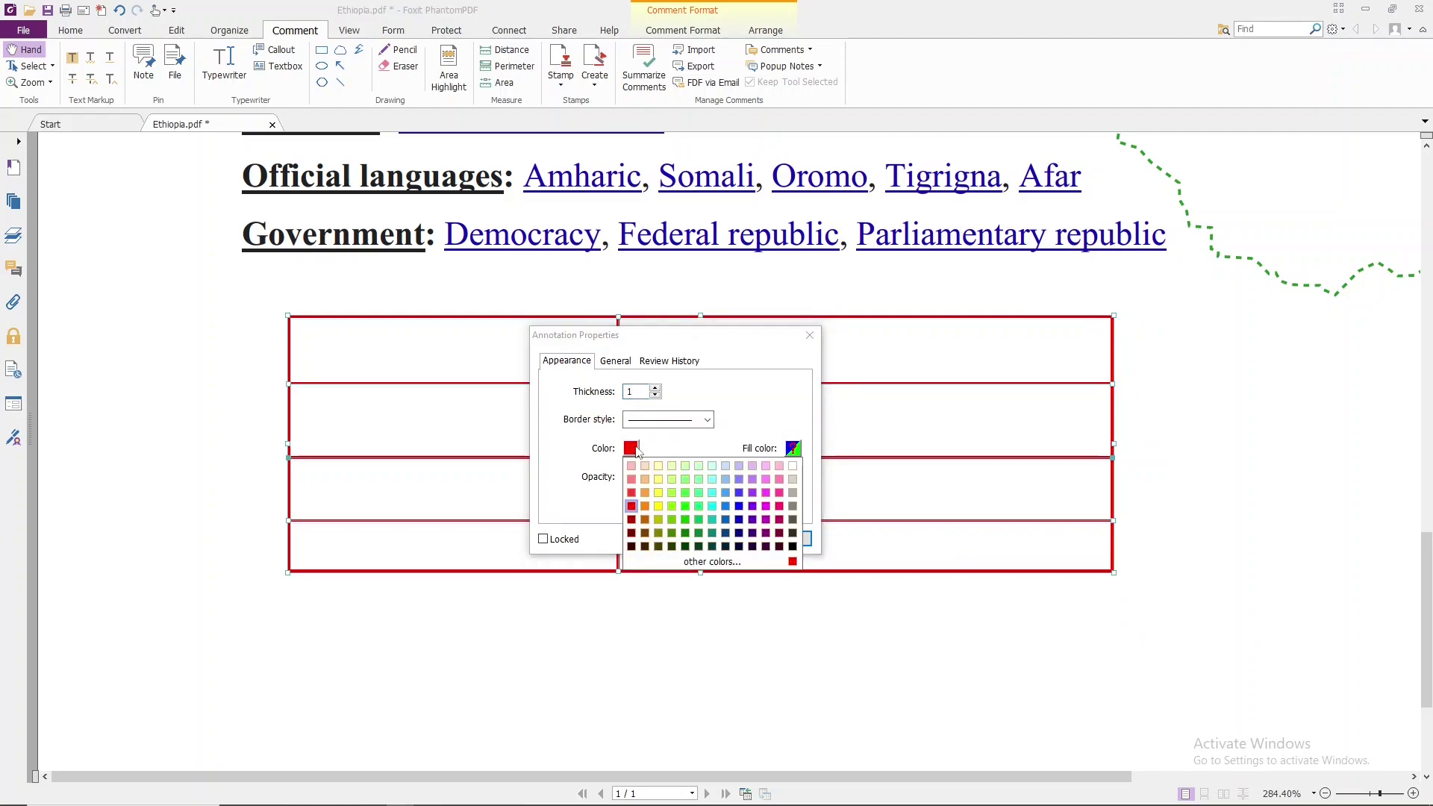
left_click(792, 546)
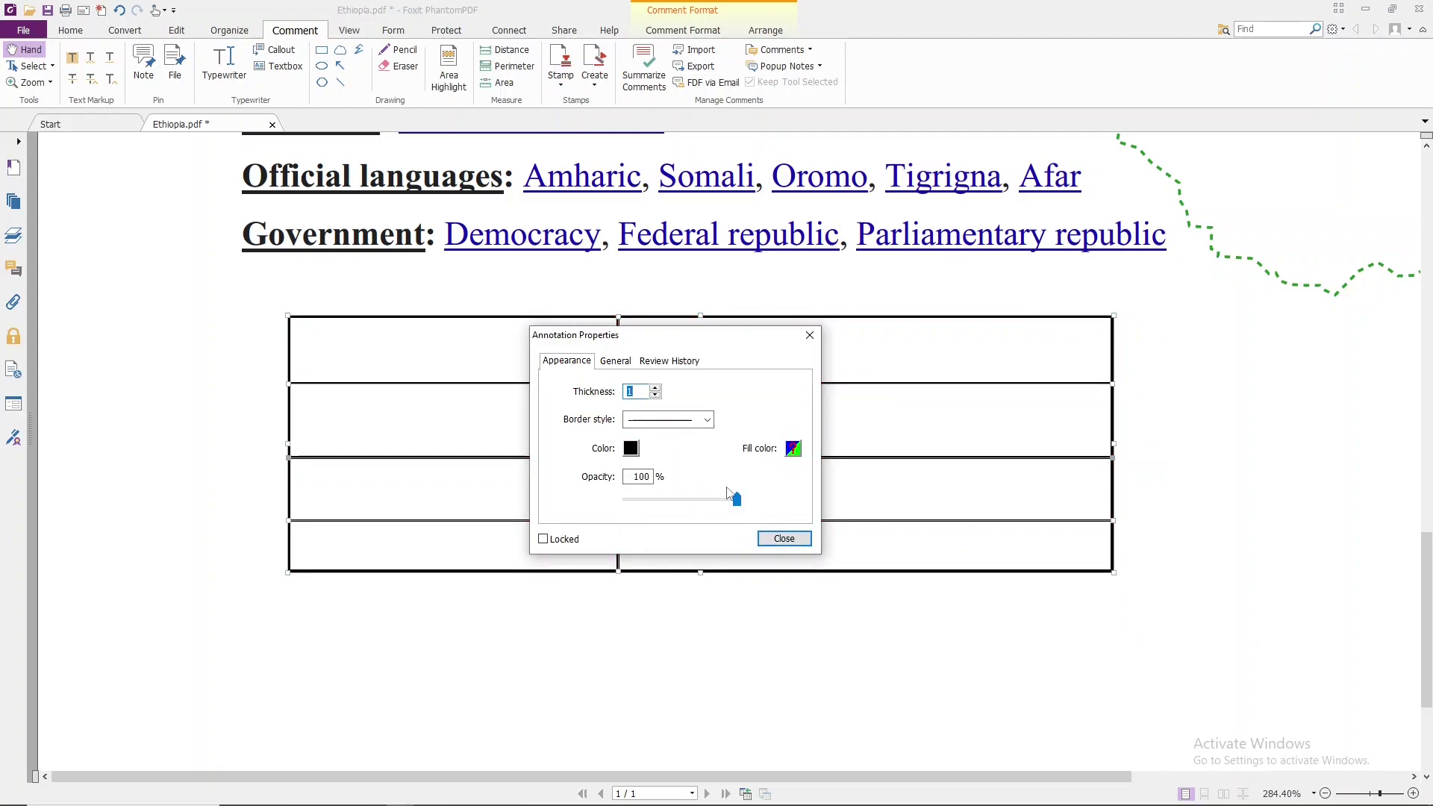
left_click(784, 538)
scroll(597, 533, "down", 2)
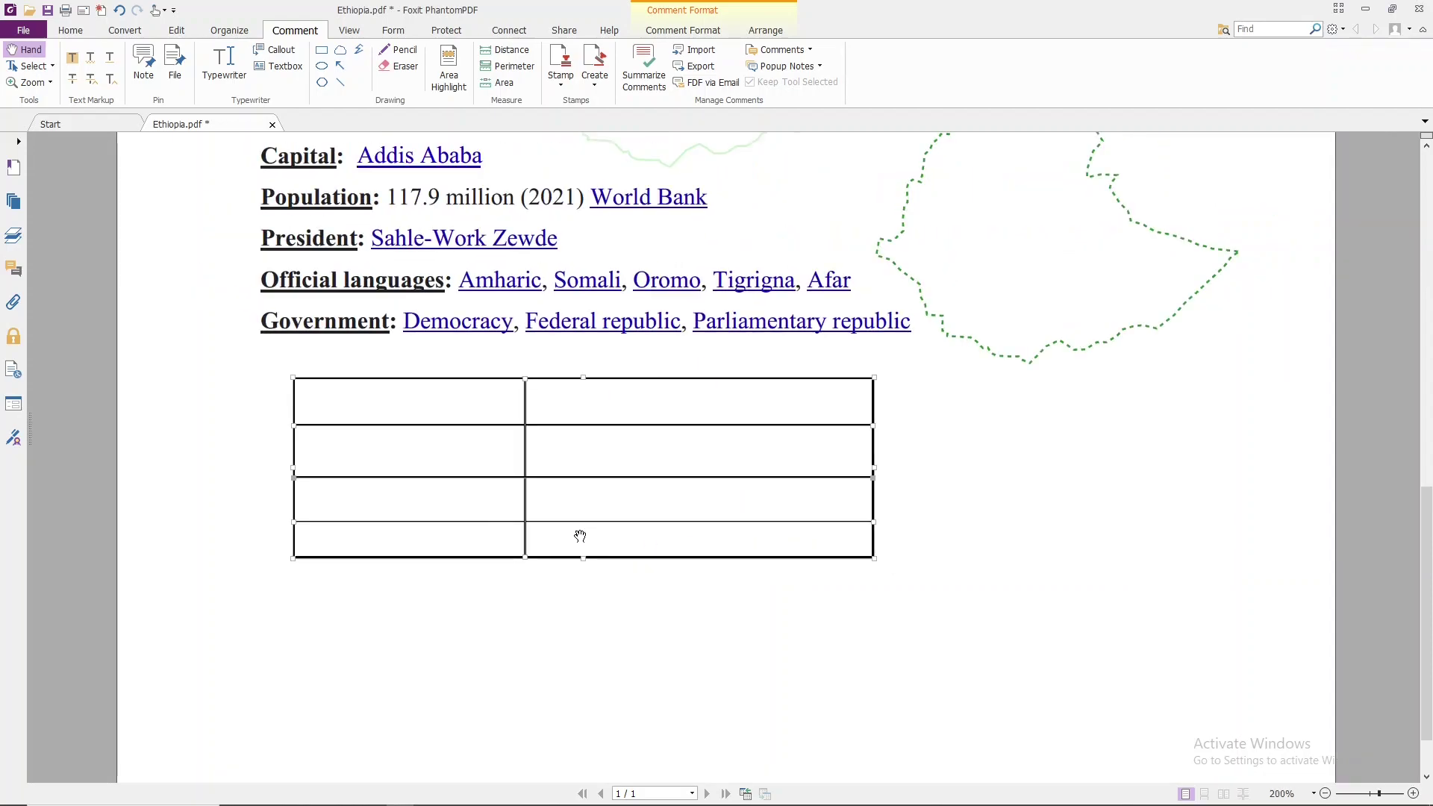
left_click(885, 517)
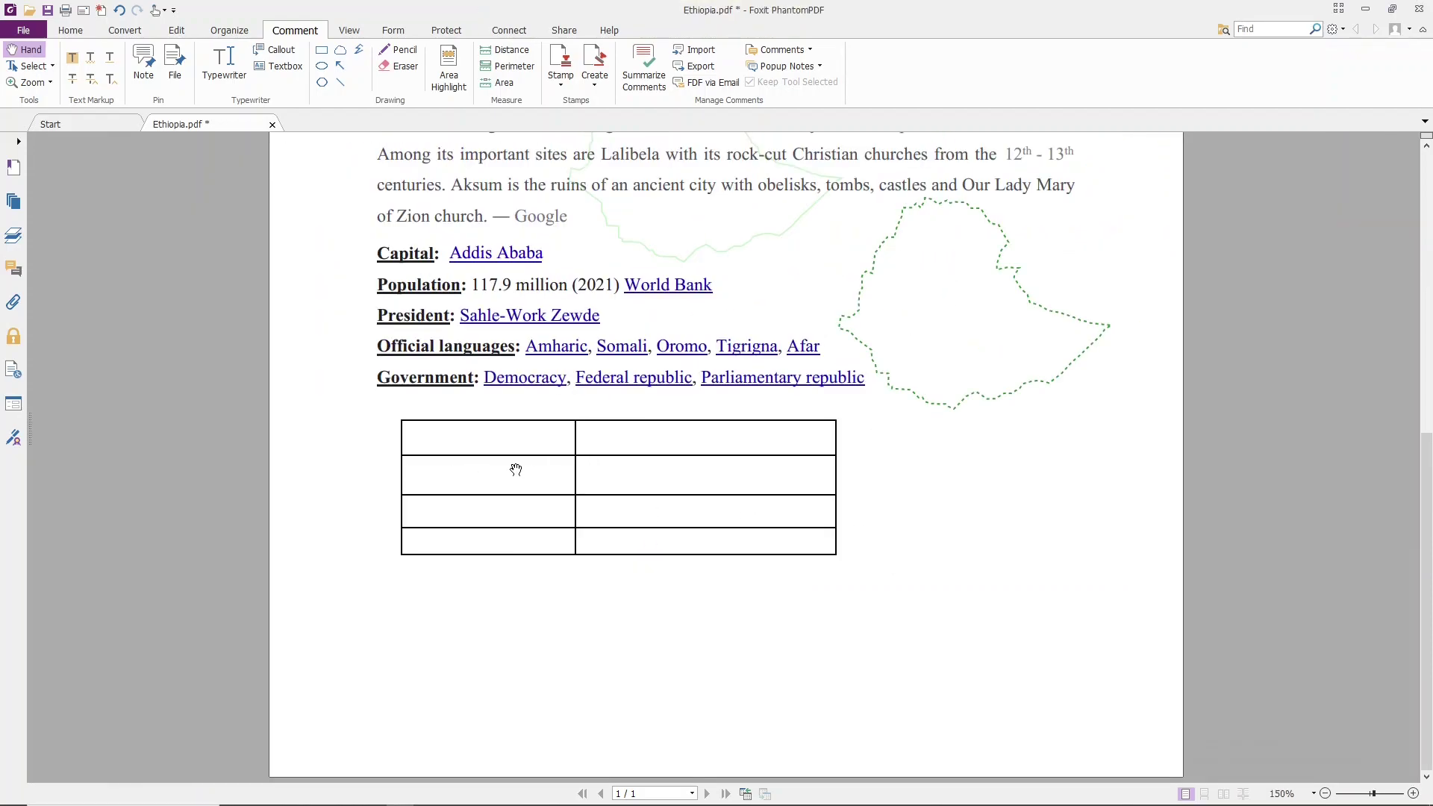
- Use the Typewriter tool to enter 'Capital' and 'Addis Abeba' in the table's first row
left_click(224, 66)
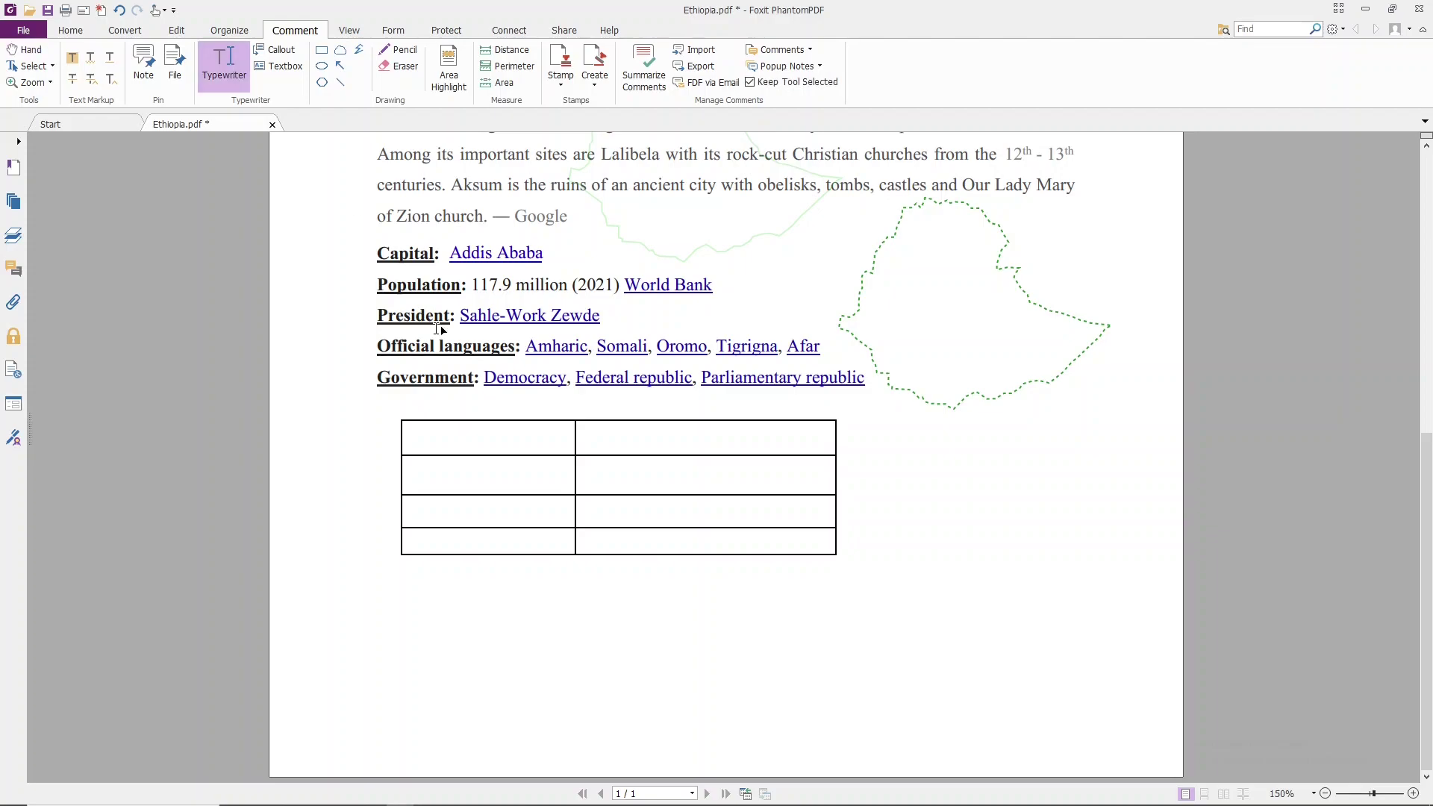
left_click(450, 440)
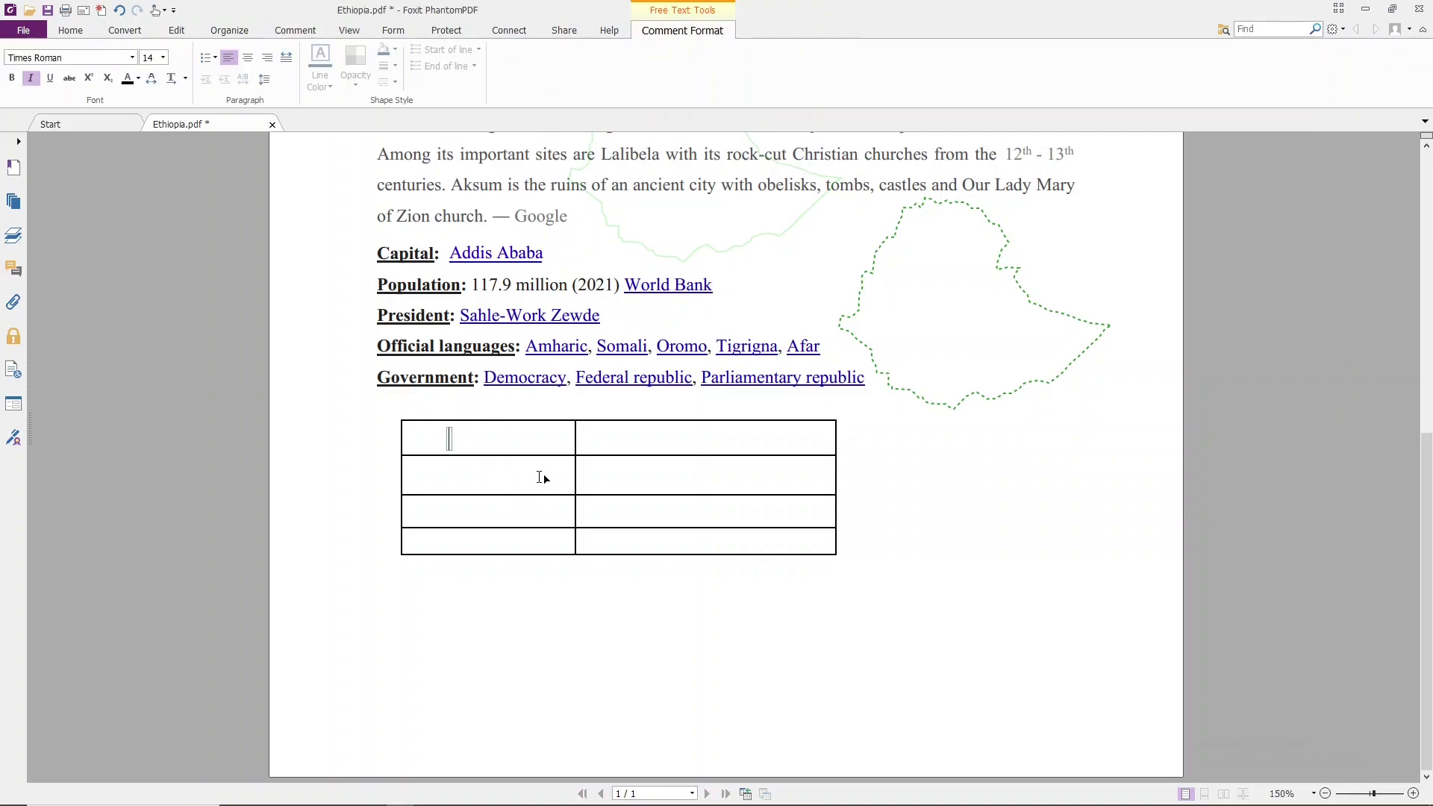
type("Ca")
type("pita")
type("l")
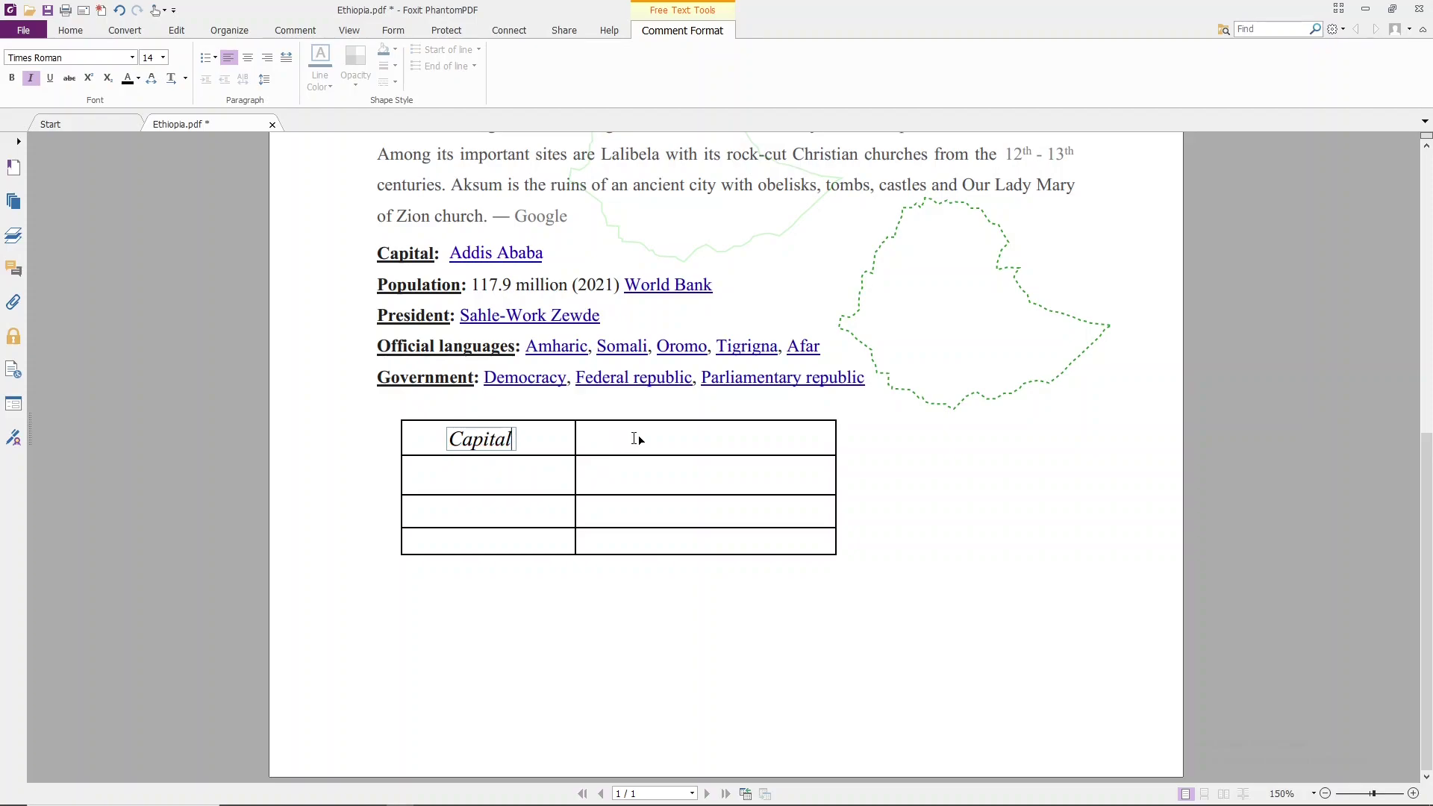
left_click(635, 439)
type("Addis")
type(" Abeba")
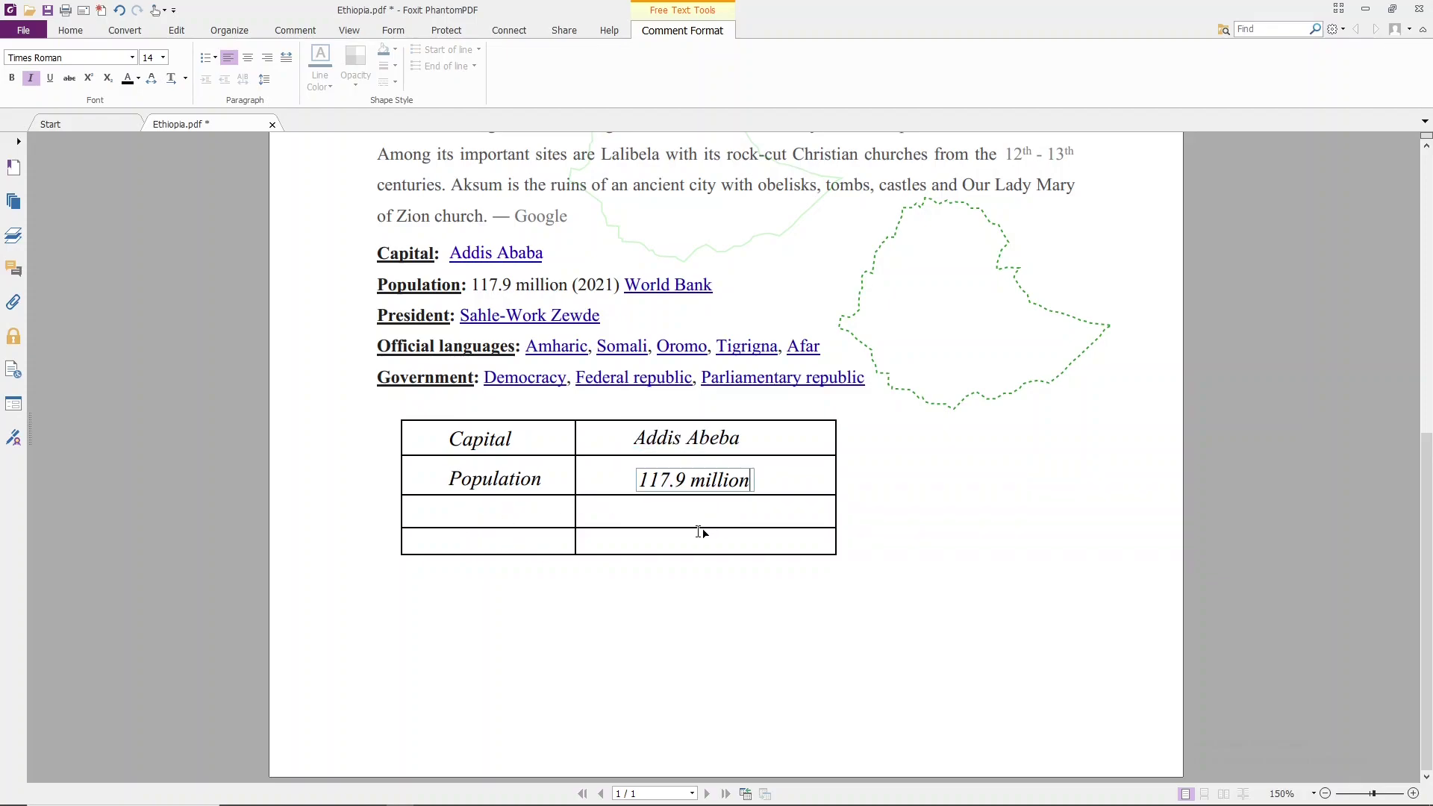
left_click(754, 579)
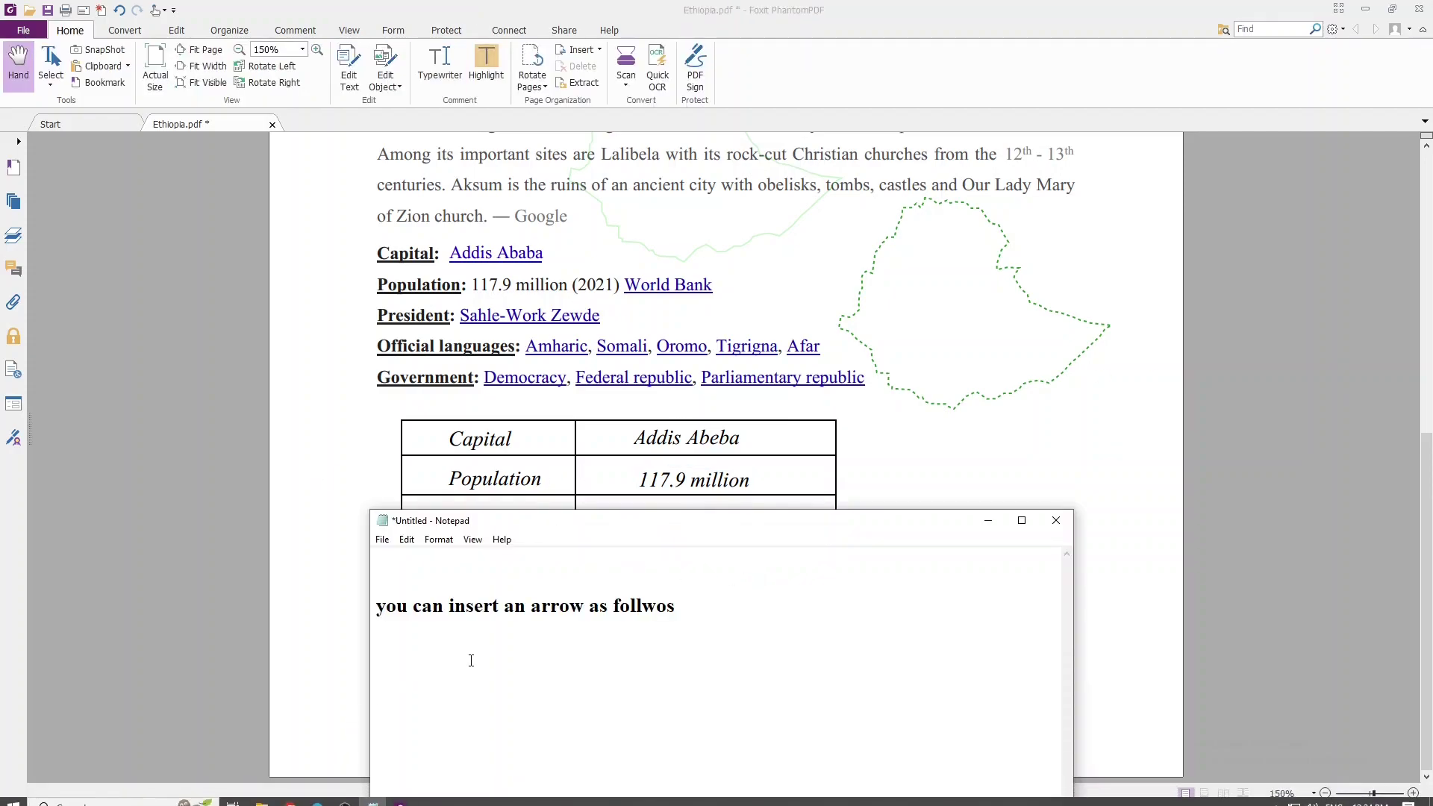
left_click_drag(703, 602, 392, 605)
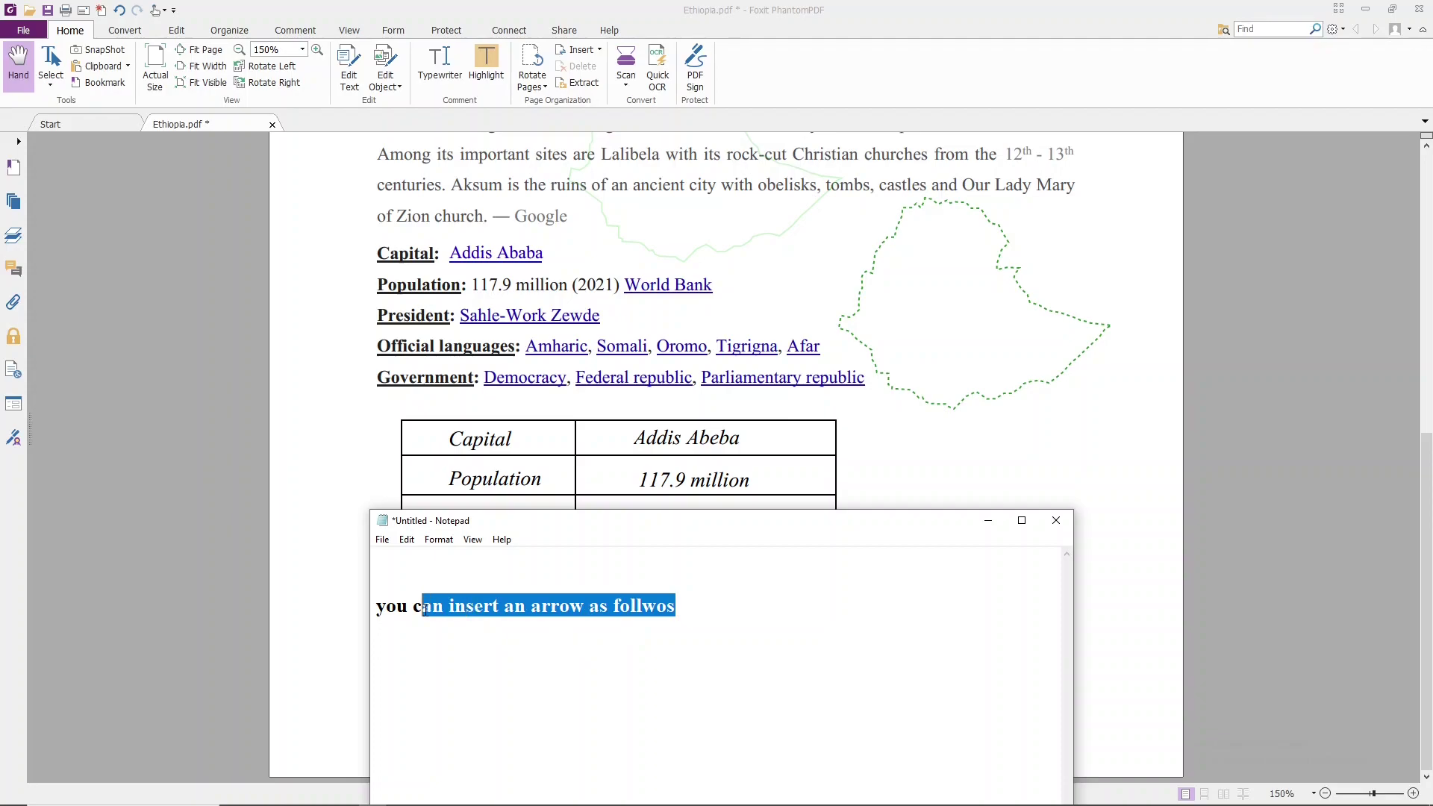
left_click(305, 35)
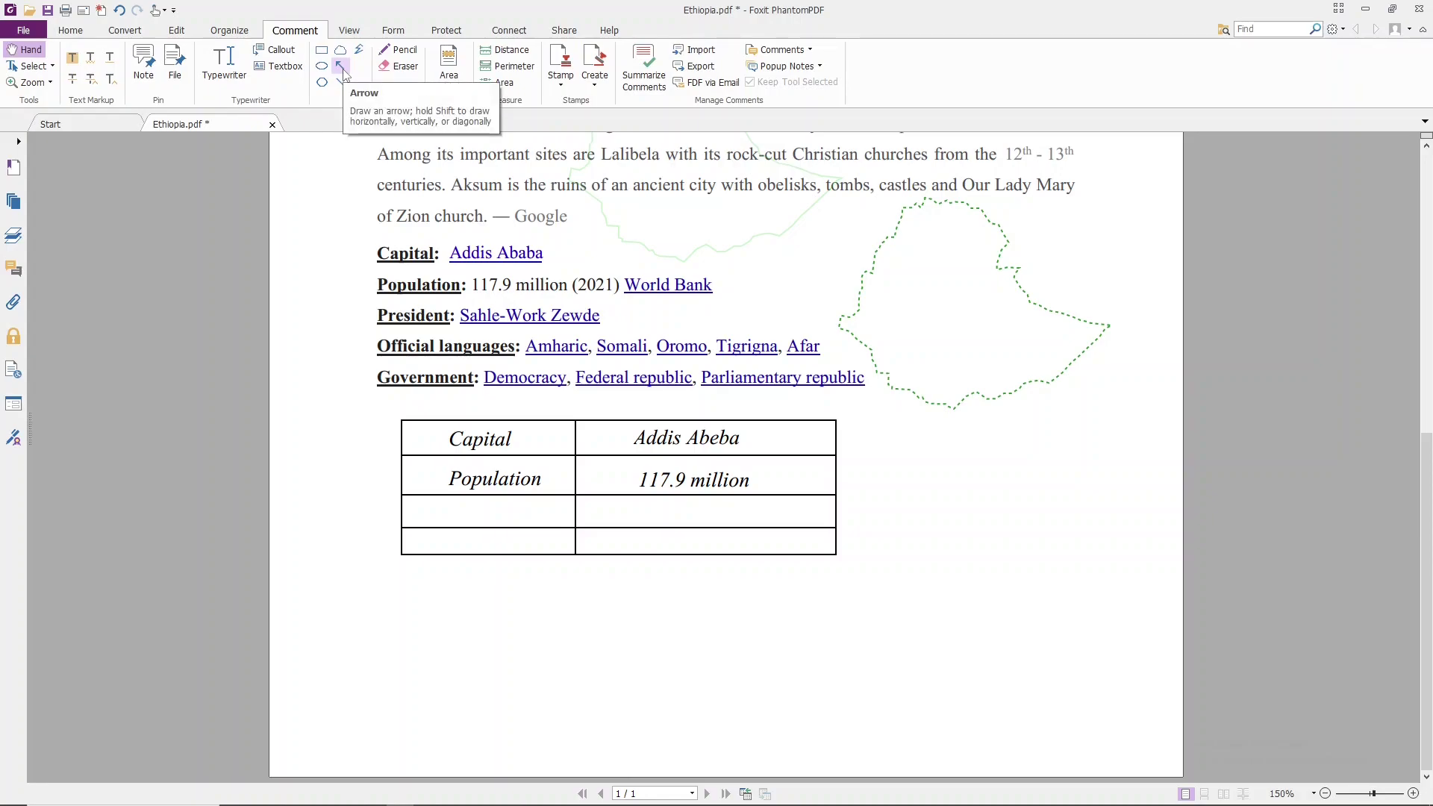
left_click(341, 67)
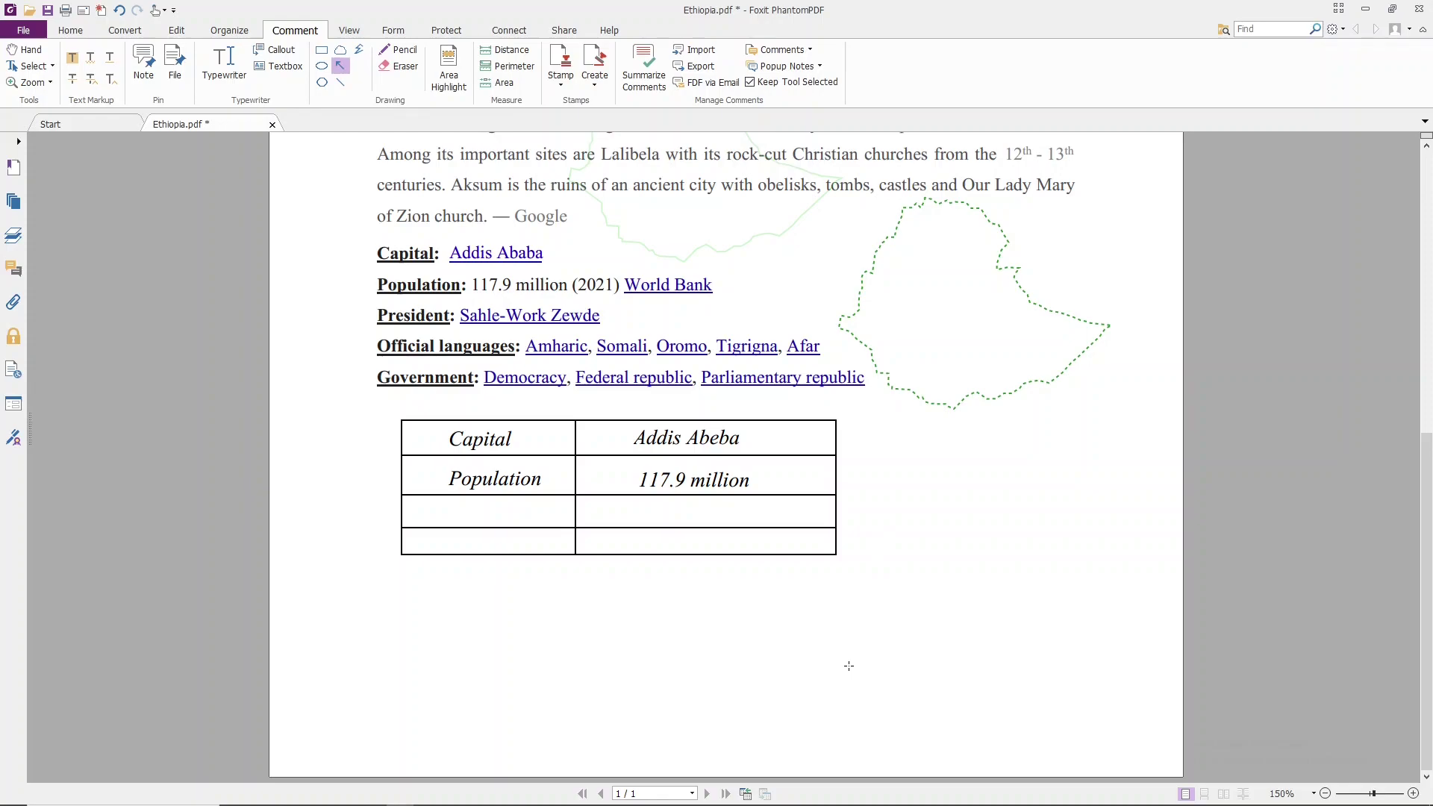
left_click_drag(848, 666, 1085, 543)
left_click(1107, 588)
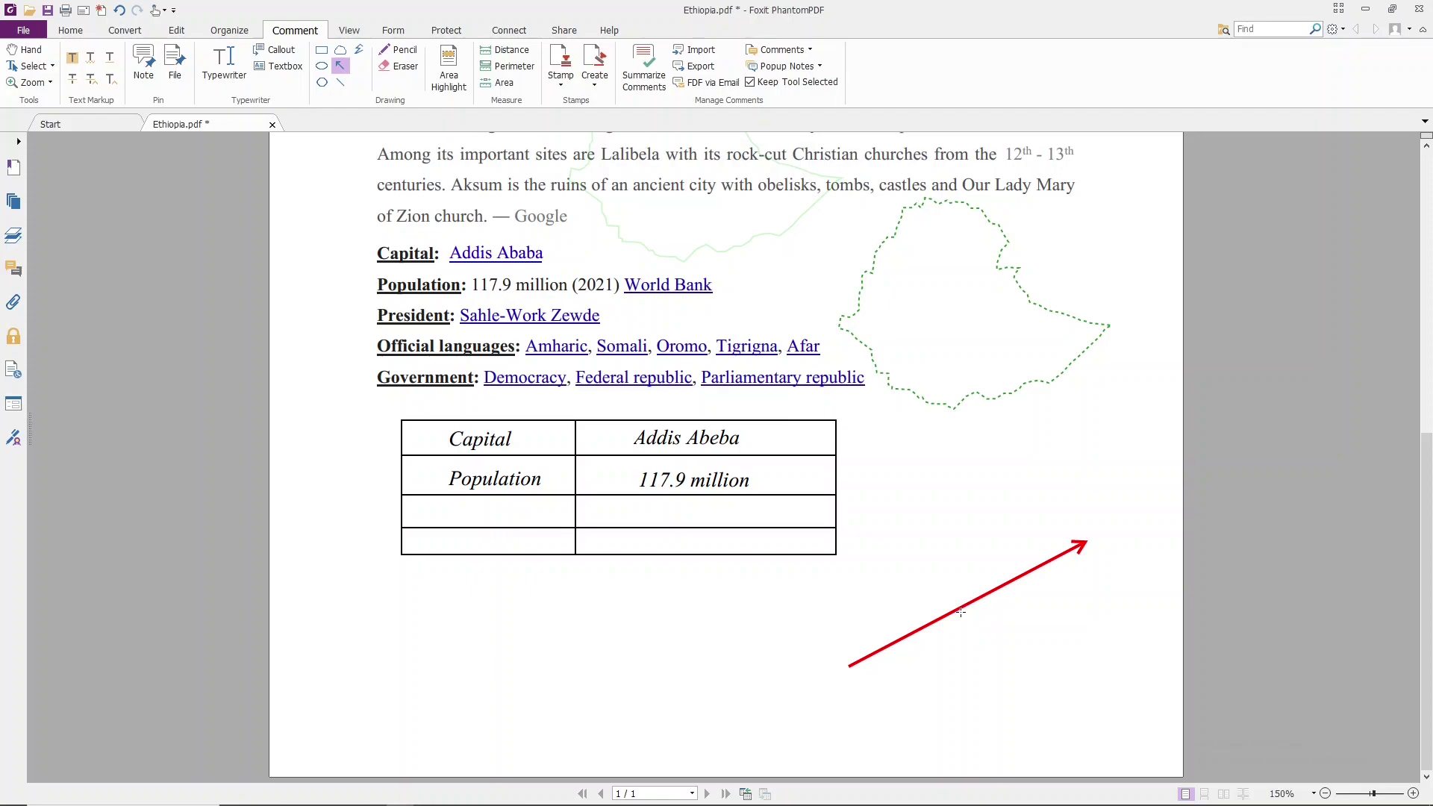
key("Escape")
left_click(963, 612)
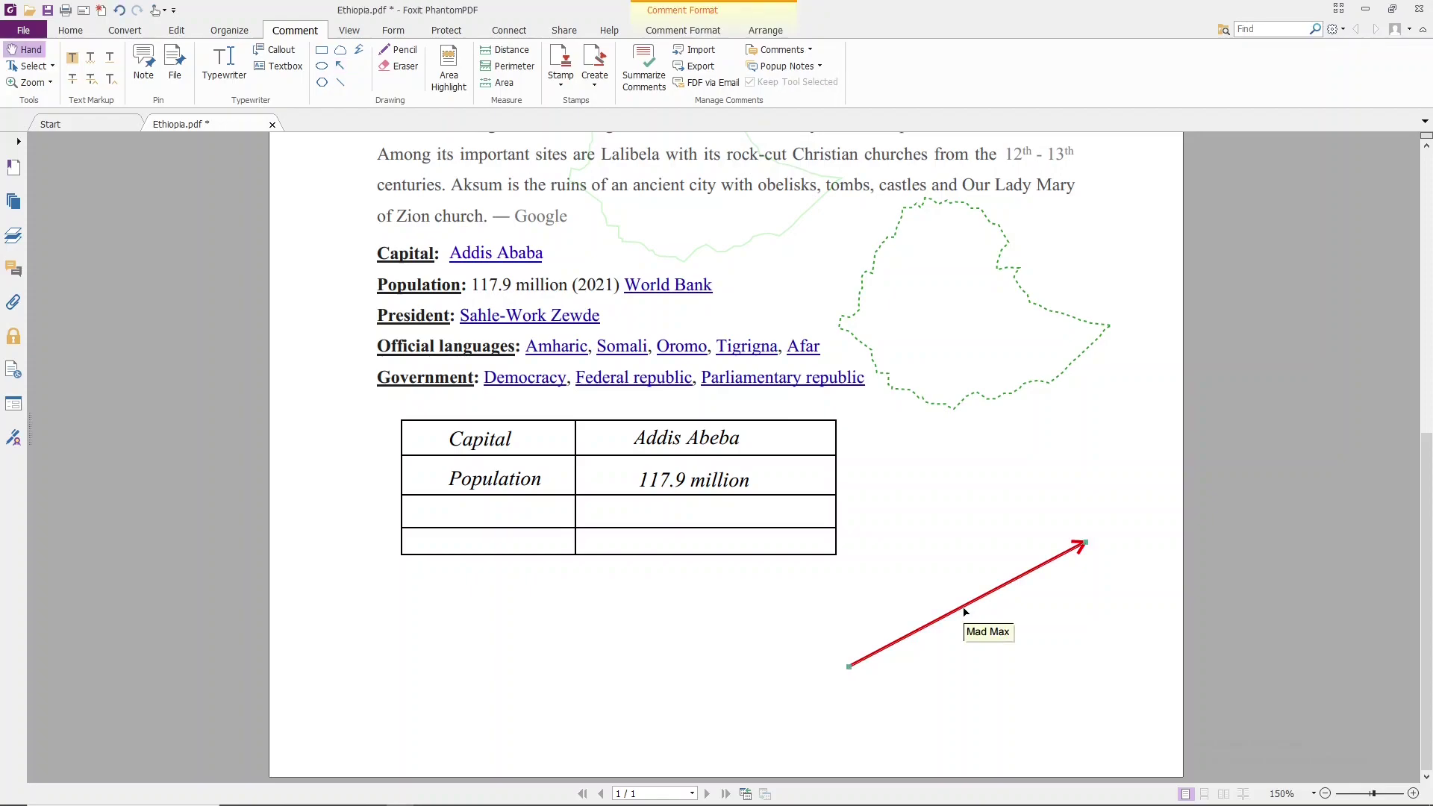
key("Delete")
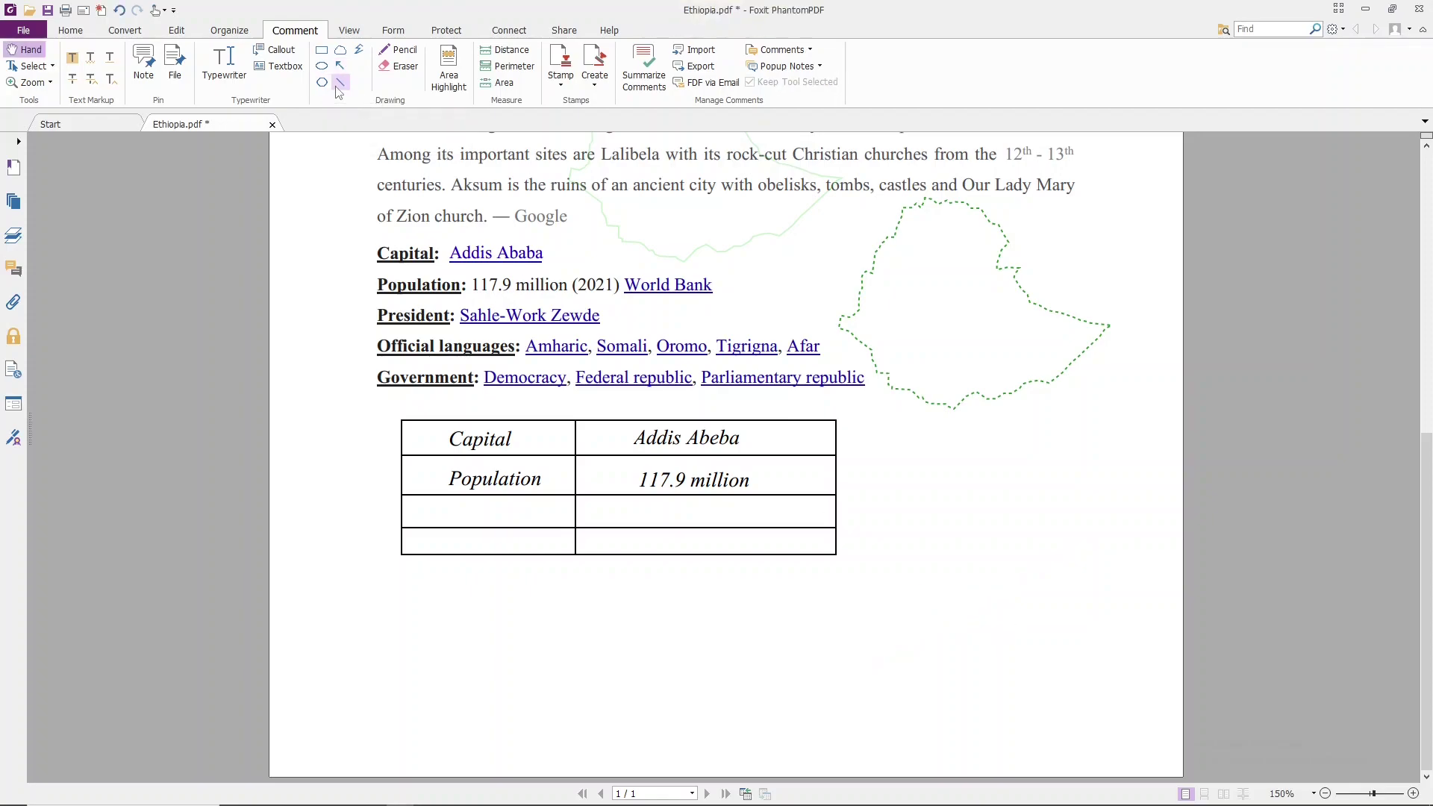
- Draw a horizontal red line below the table with the Line tool
left_click(340, 82)
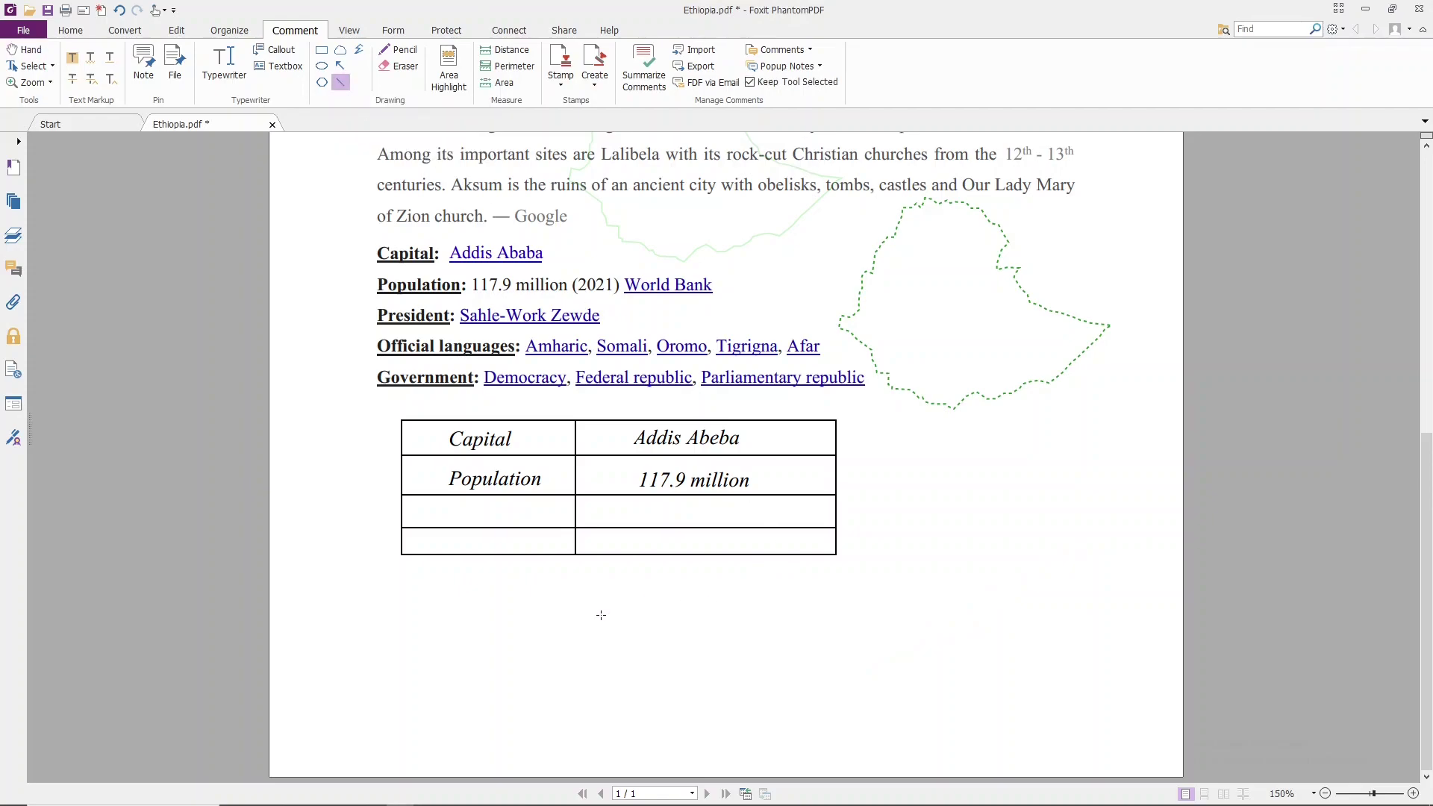
left_click_drag(601, 615, 819, 616)
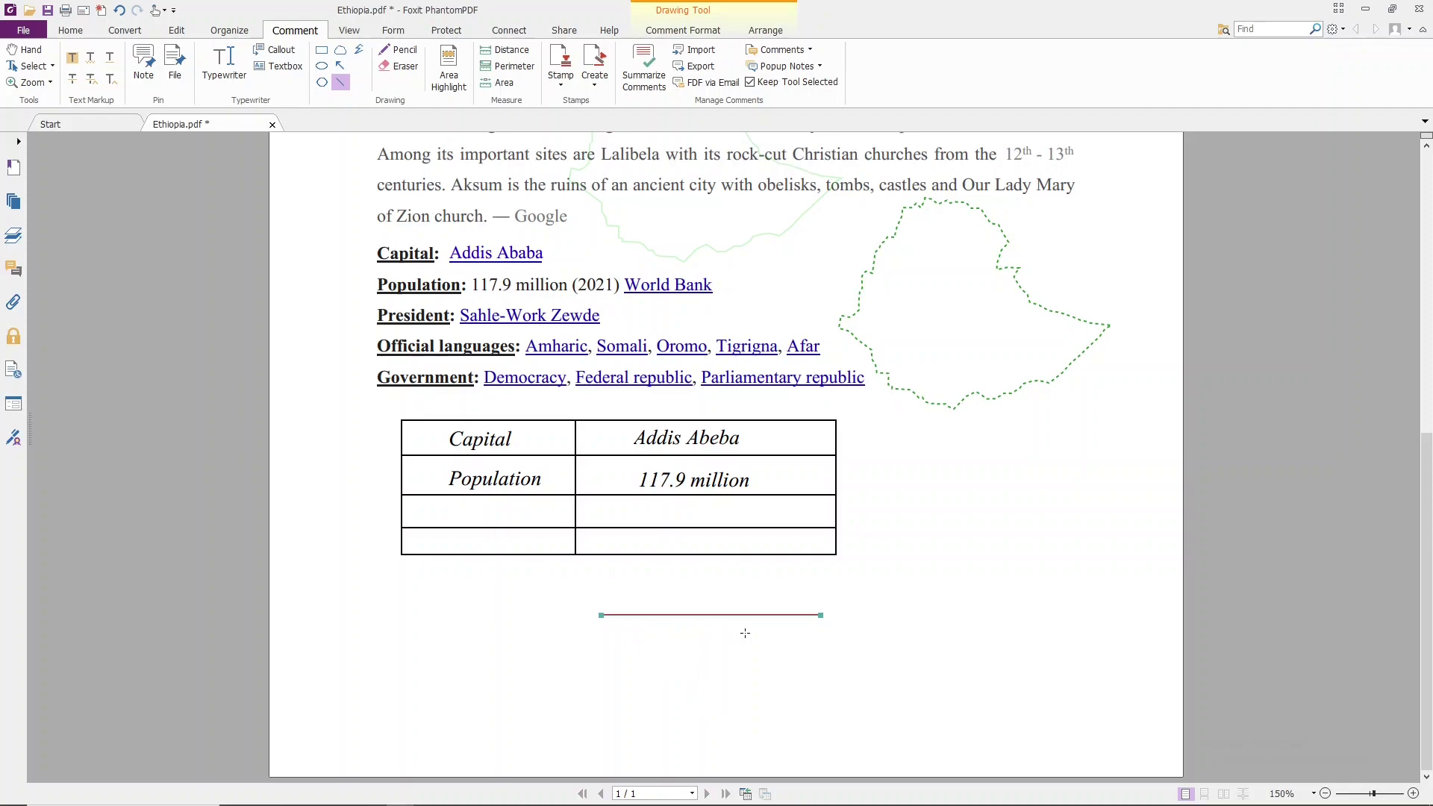
key("Escape")
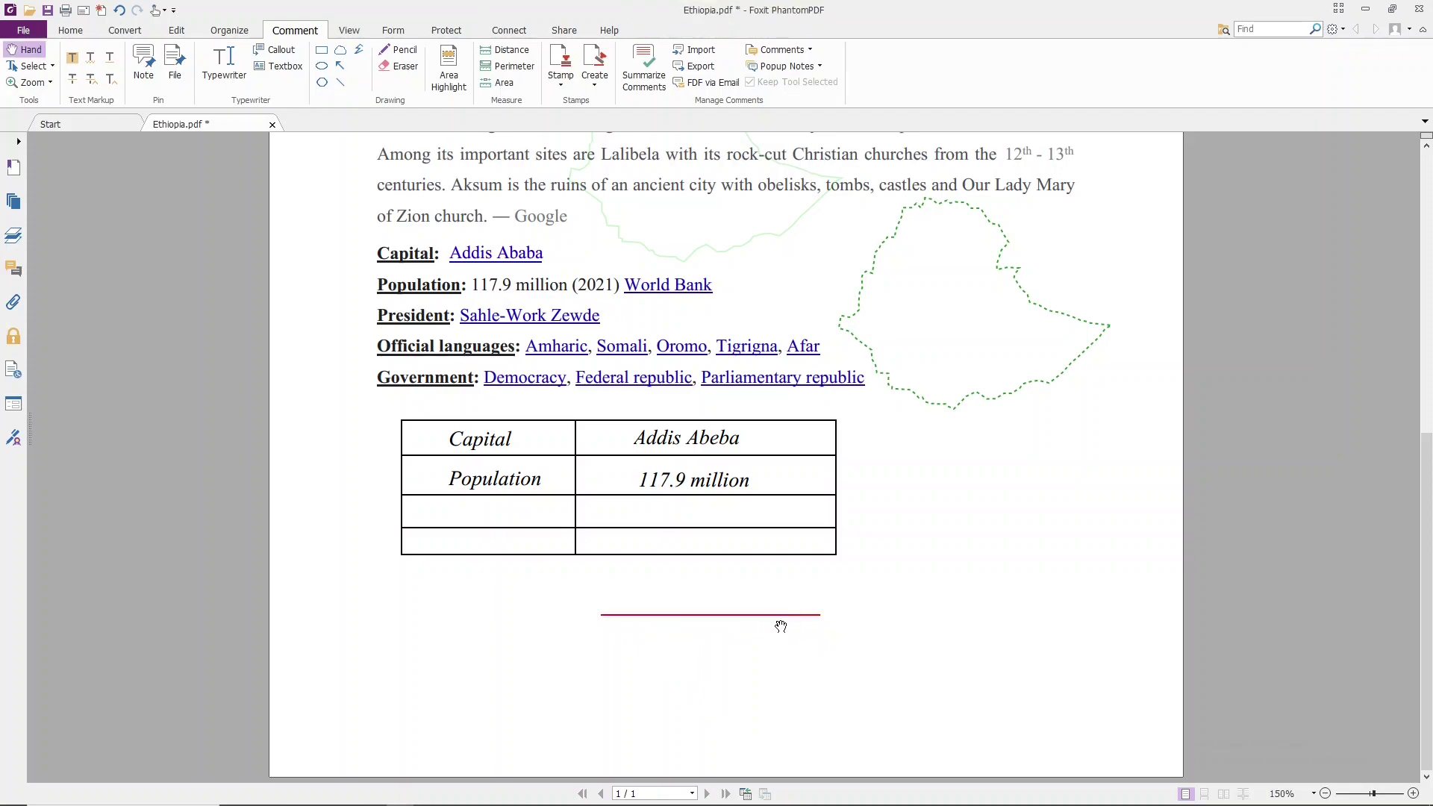
- Set the red line's thickness to 2 in its Line Properties
left_click(782, 617)
right_click(783, 617)
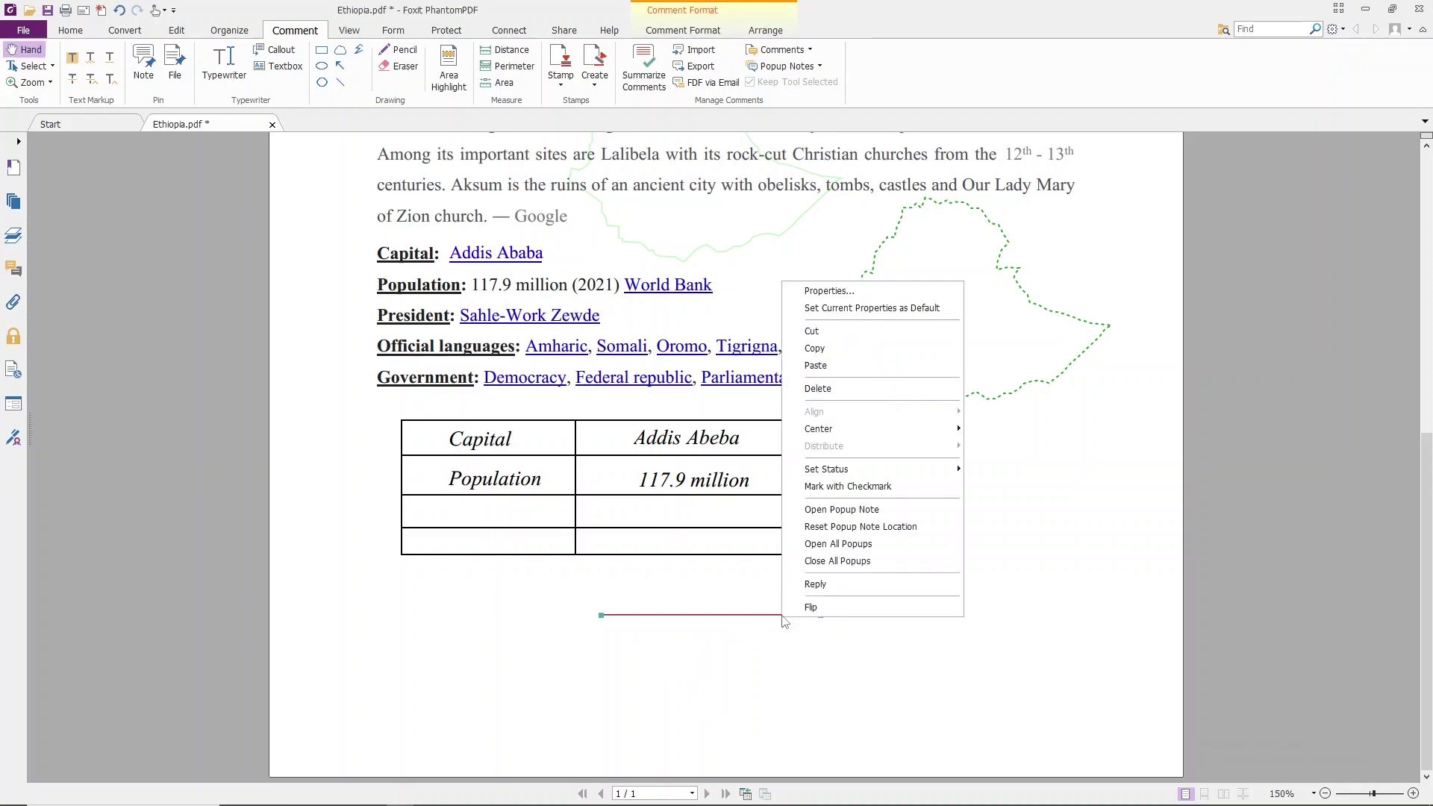
left_click(832, 291)
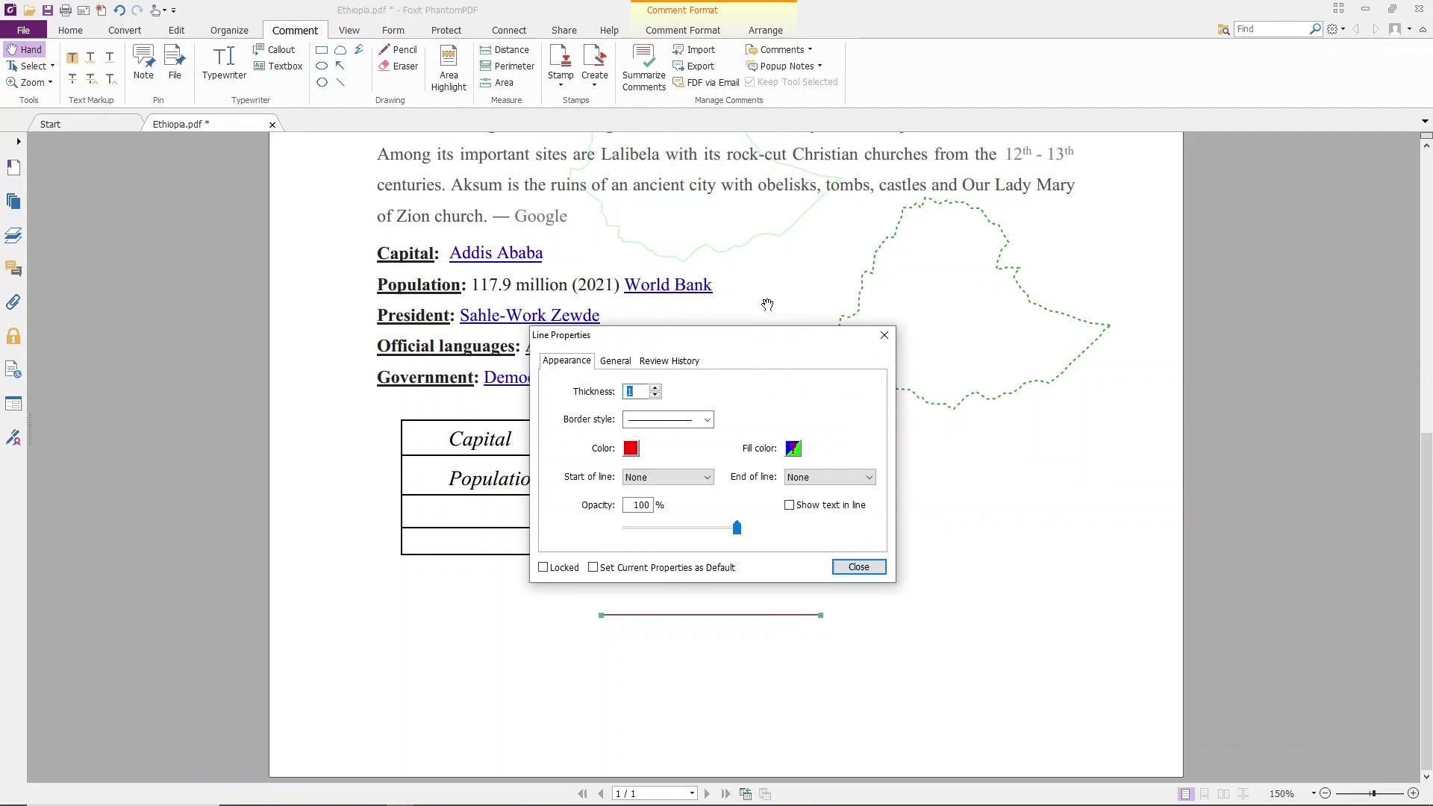
left_click_drag(748, 347, 763, 313)
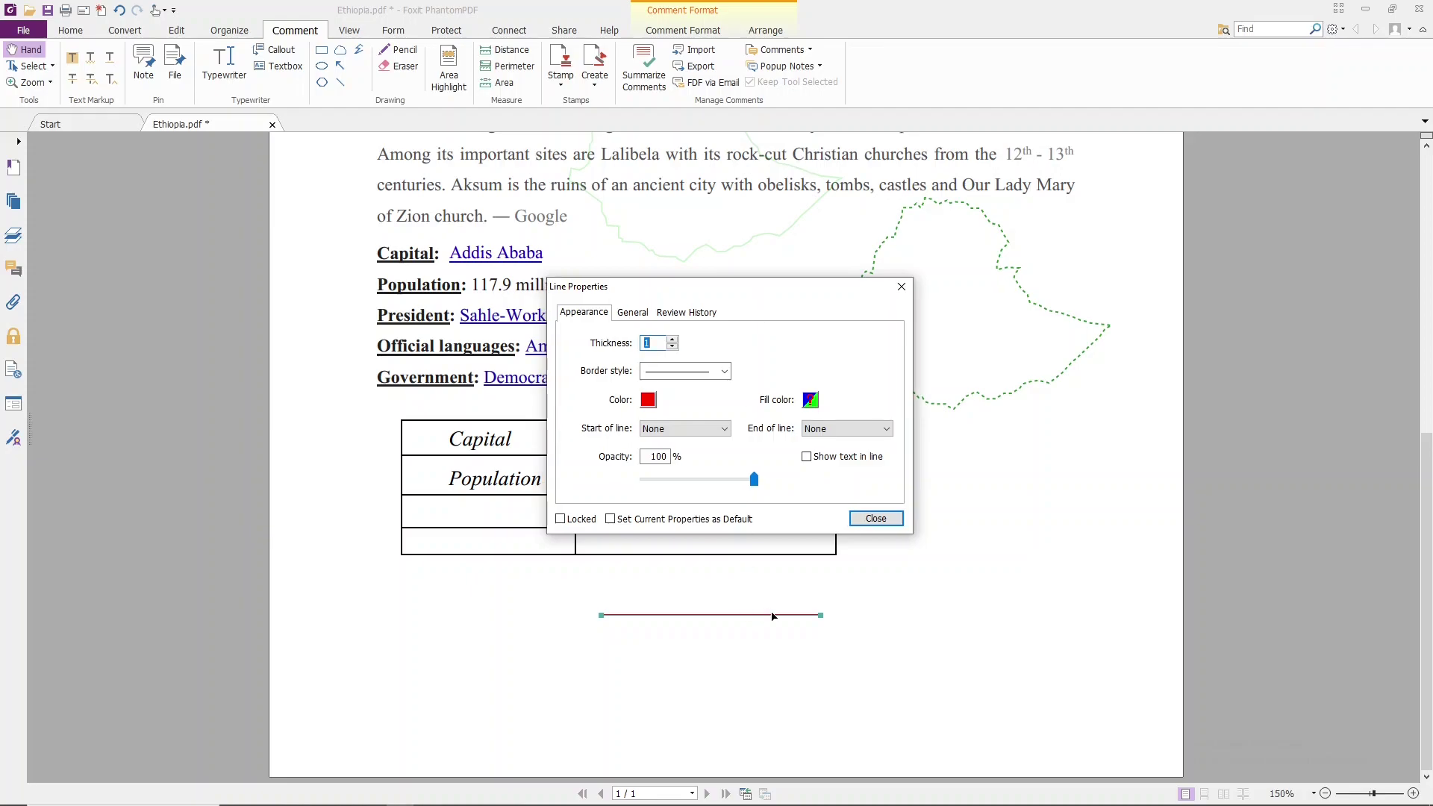
scroll(728, 653, "up", 2, "ctrl")
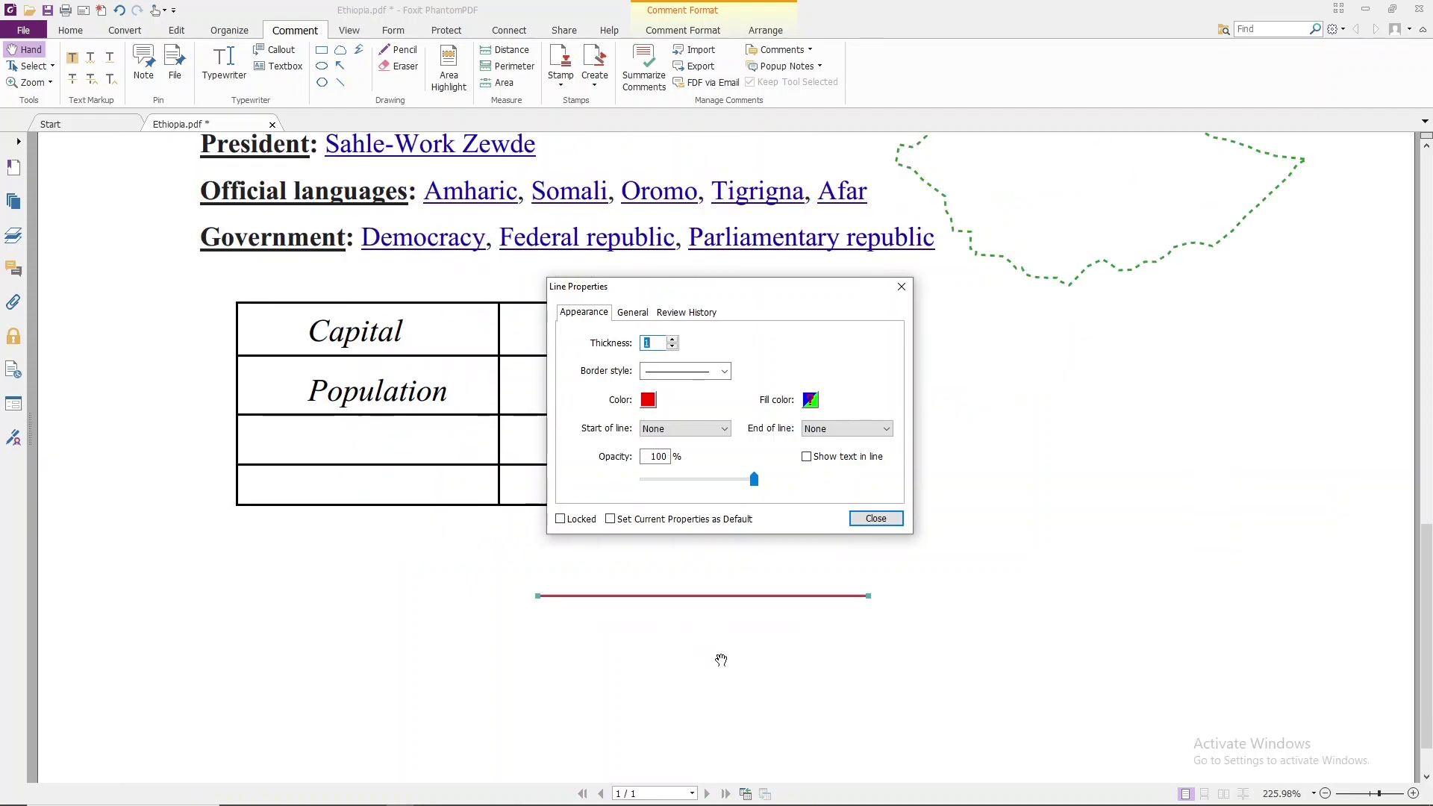
left_click(672, 339)
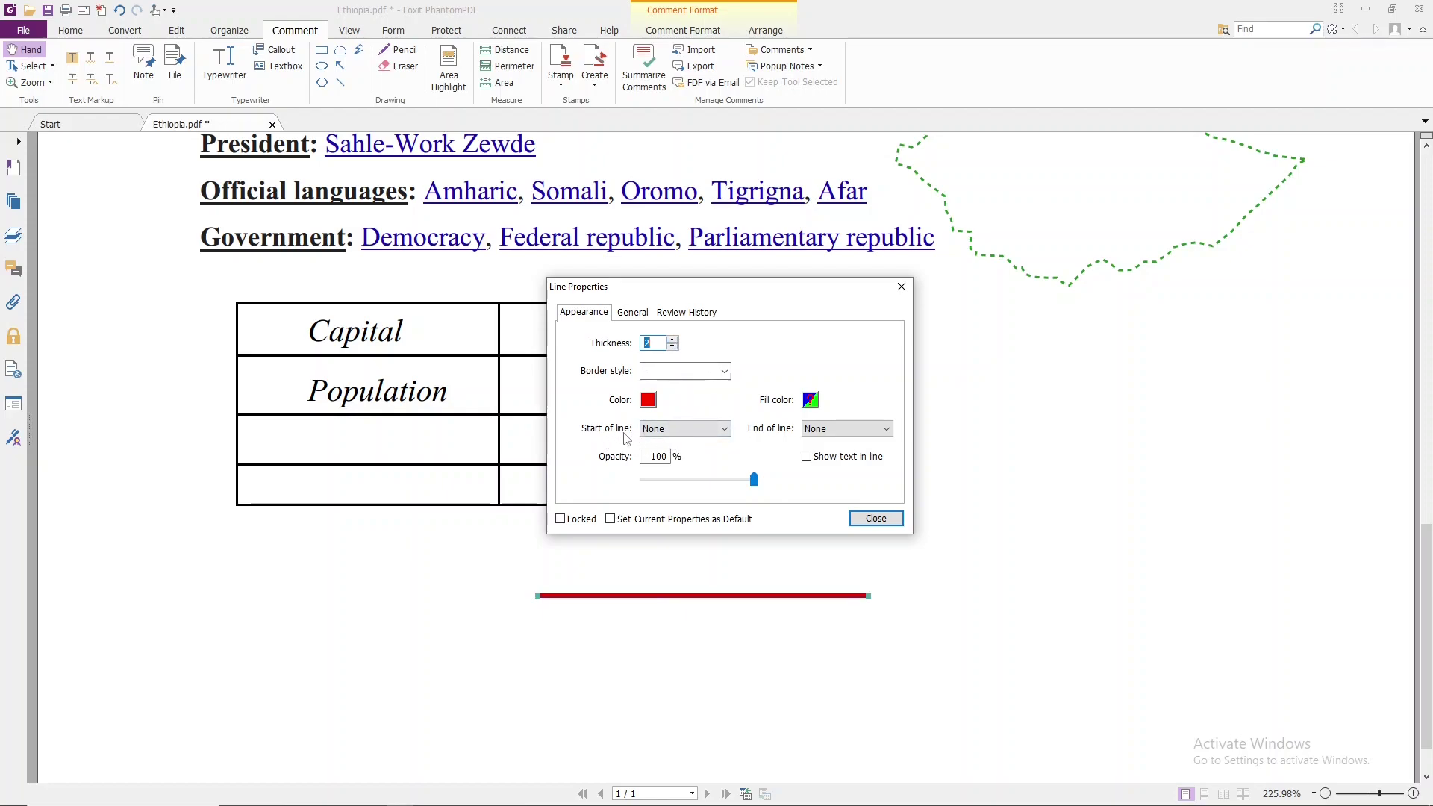
left_click(710, 431)
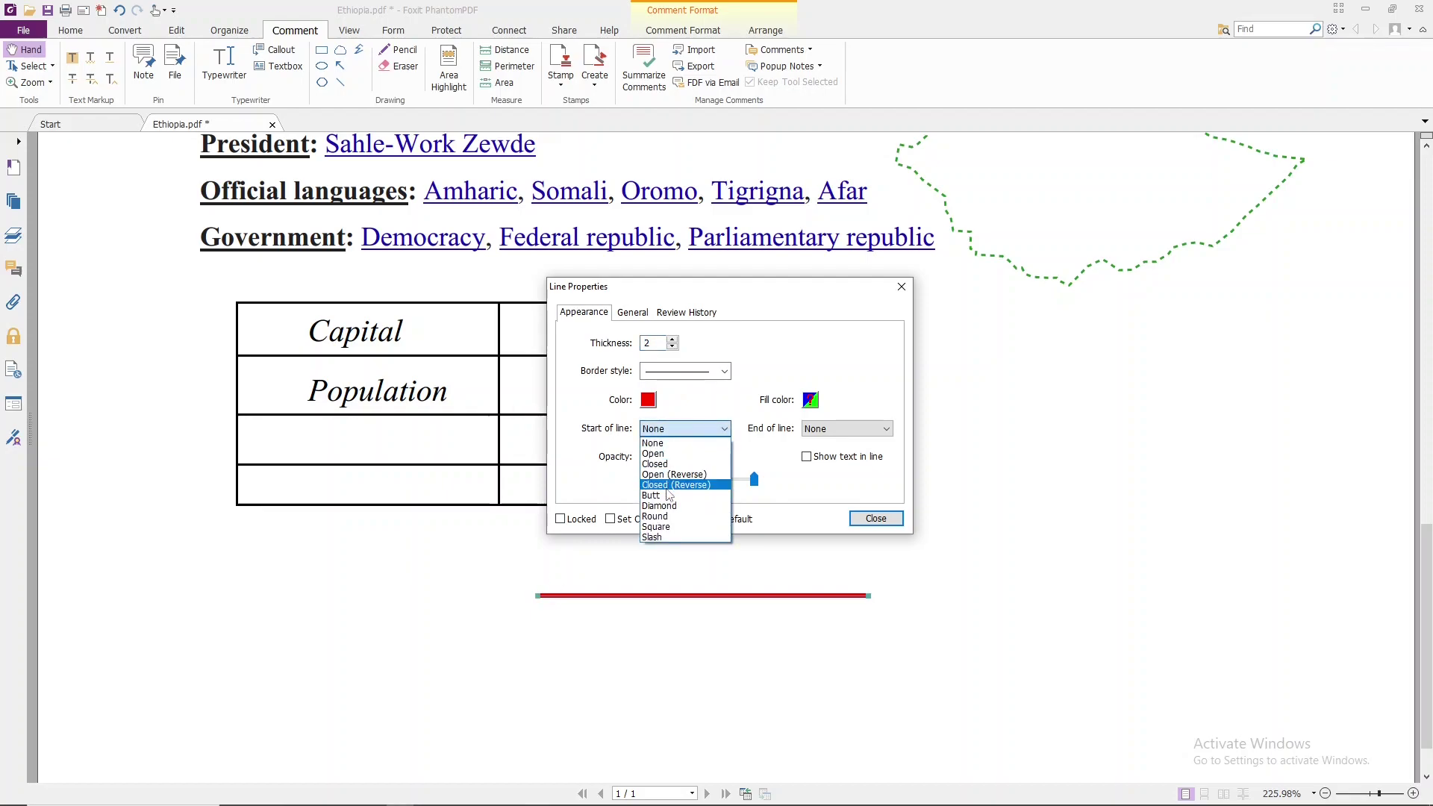
- Preview Slash, Square, Round and Diamond markers at the line's start
left_click(659, 538)
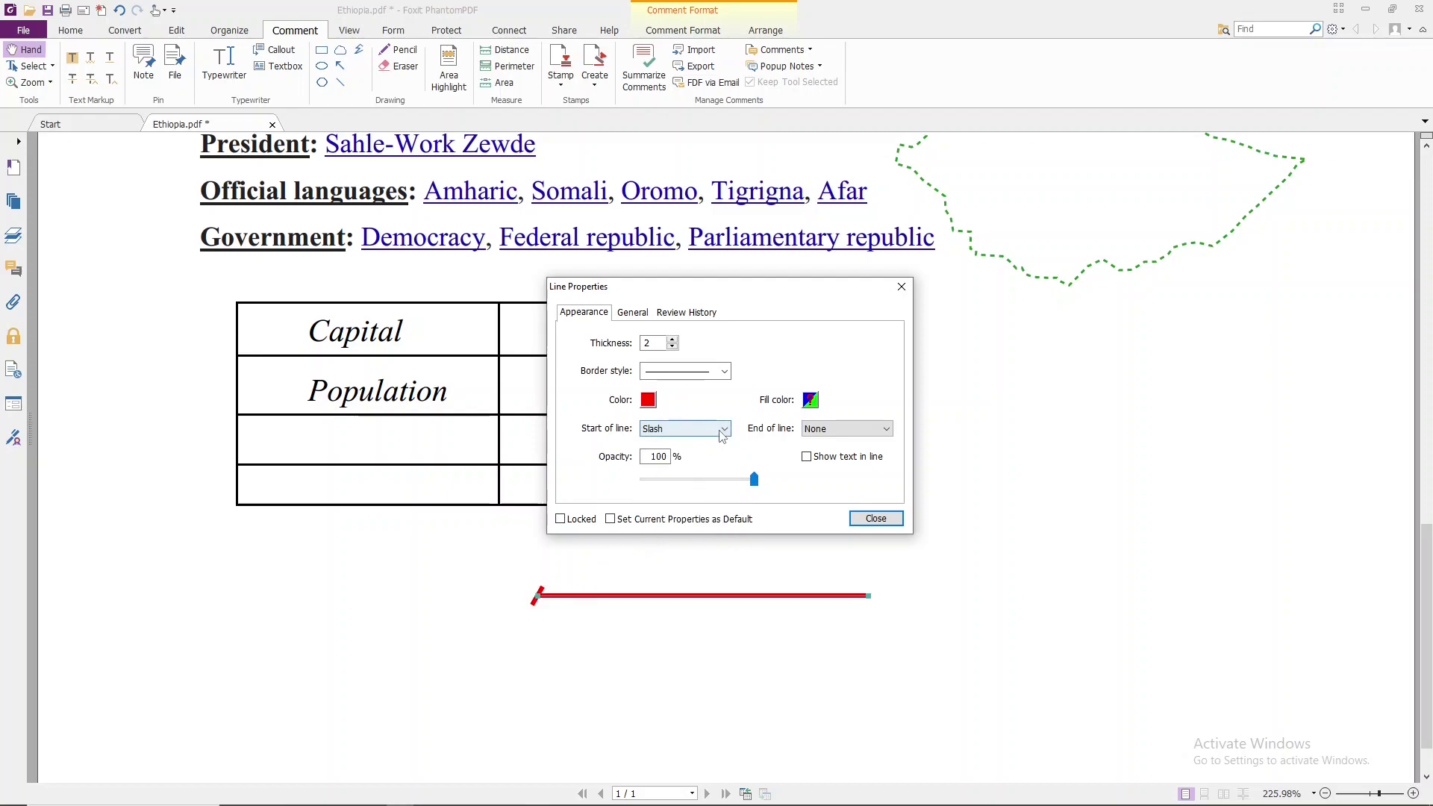
left_click(685, 428)
left_click(673, 527)
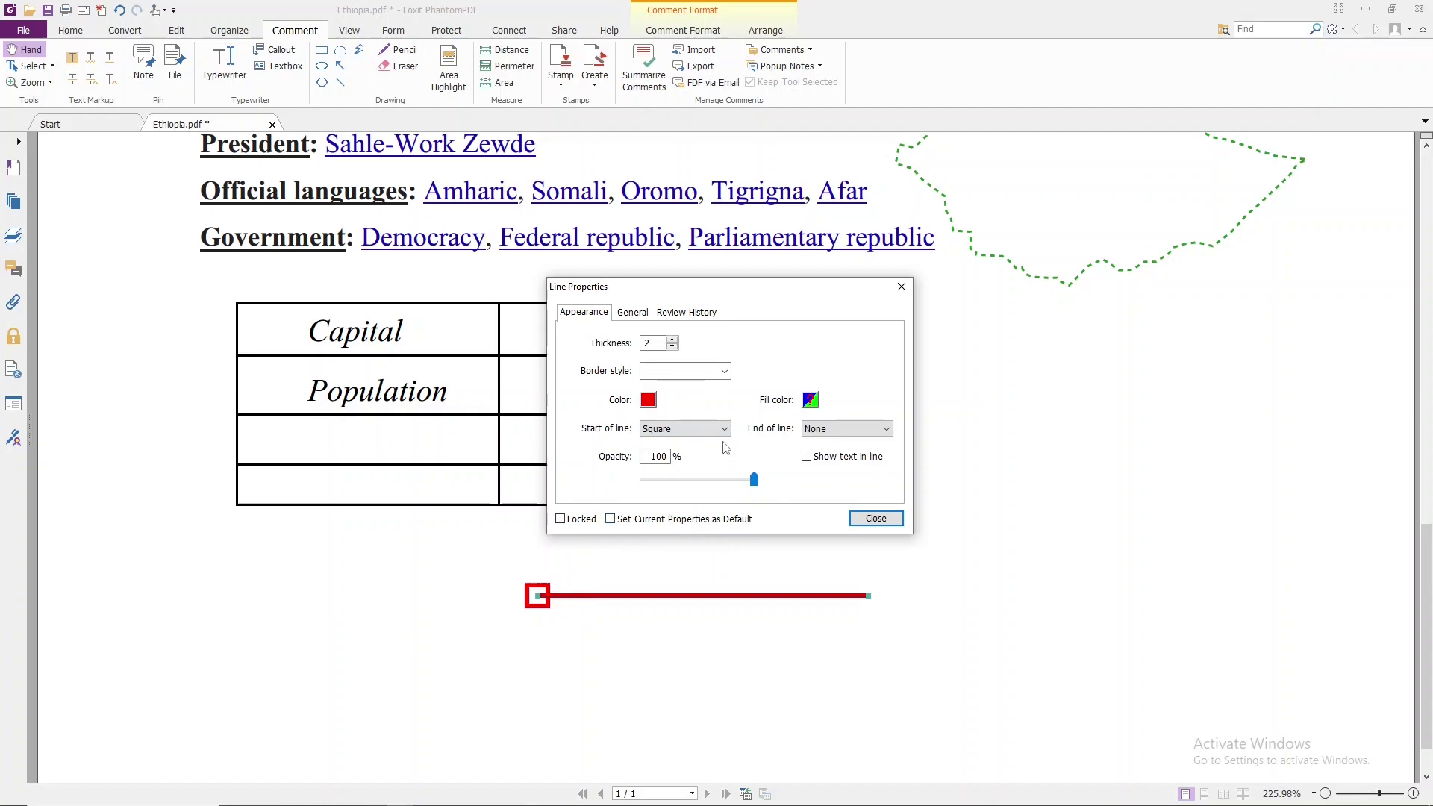
left_click(694, 428)
left_click(687, 518)
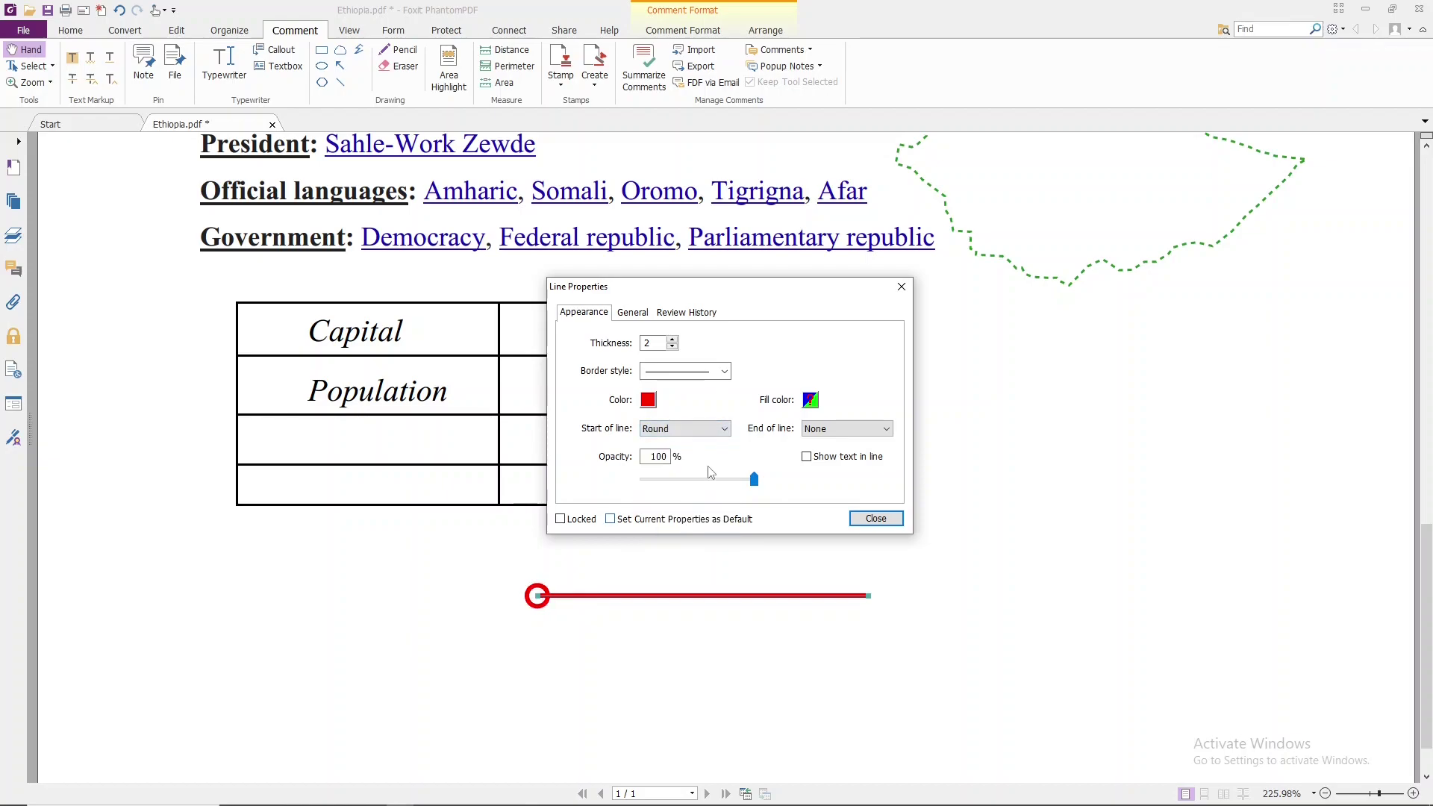
left_click(692, 428)
left_click(684, 507)
- Try Butt and reversed arrowhead starts, then settle on an Open arrowhead
left_click(725, 430)
left_click(675, 494)
left_click(724, 429)
left_click(688, 486)
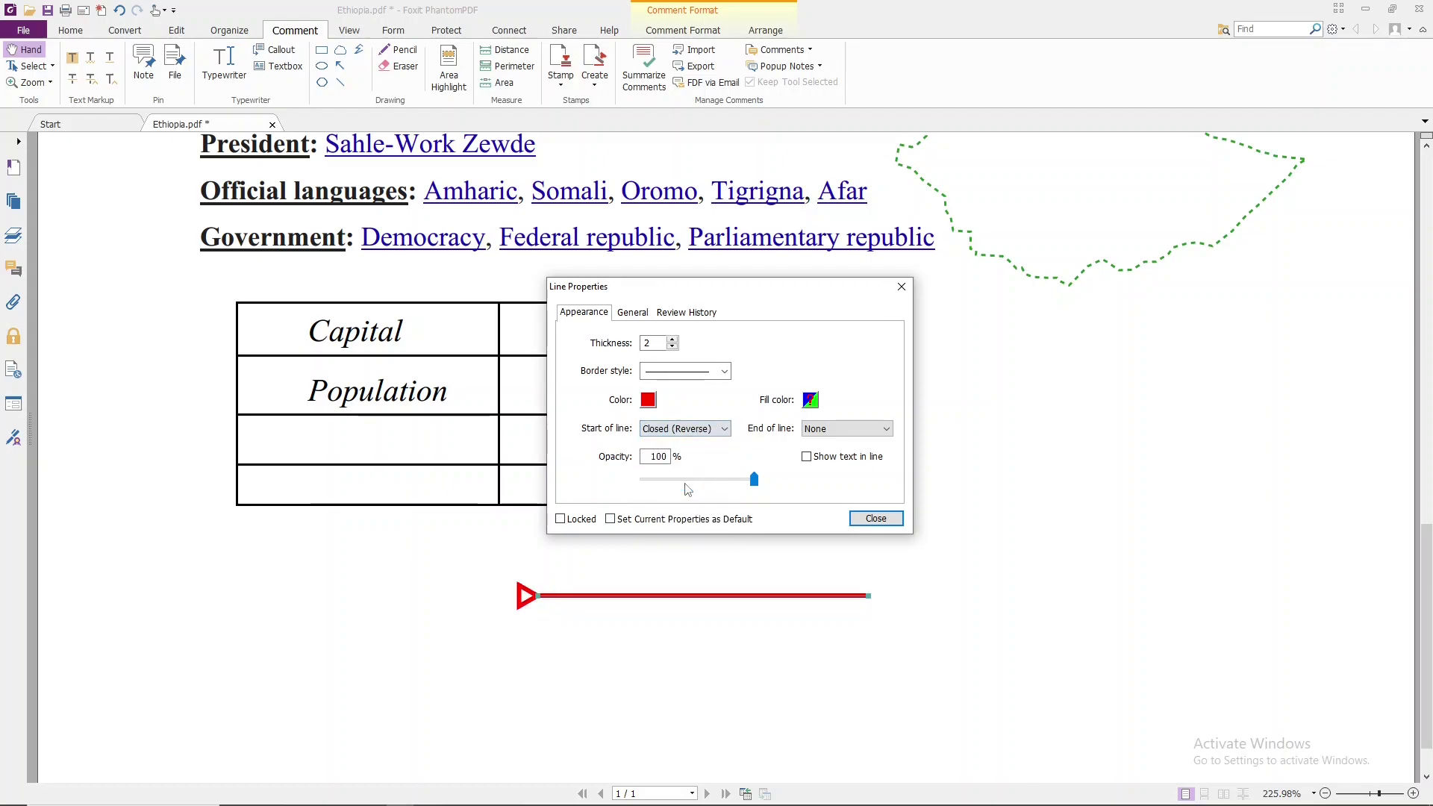
left_click(724, 430)
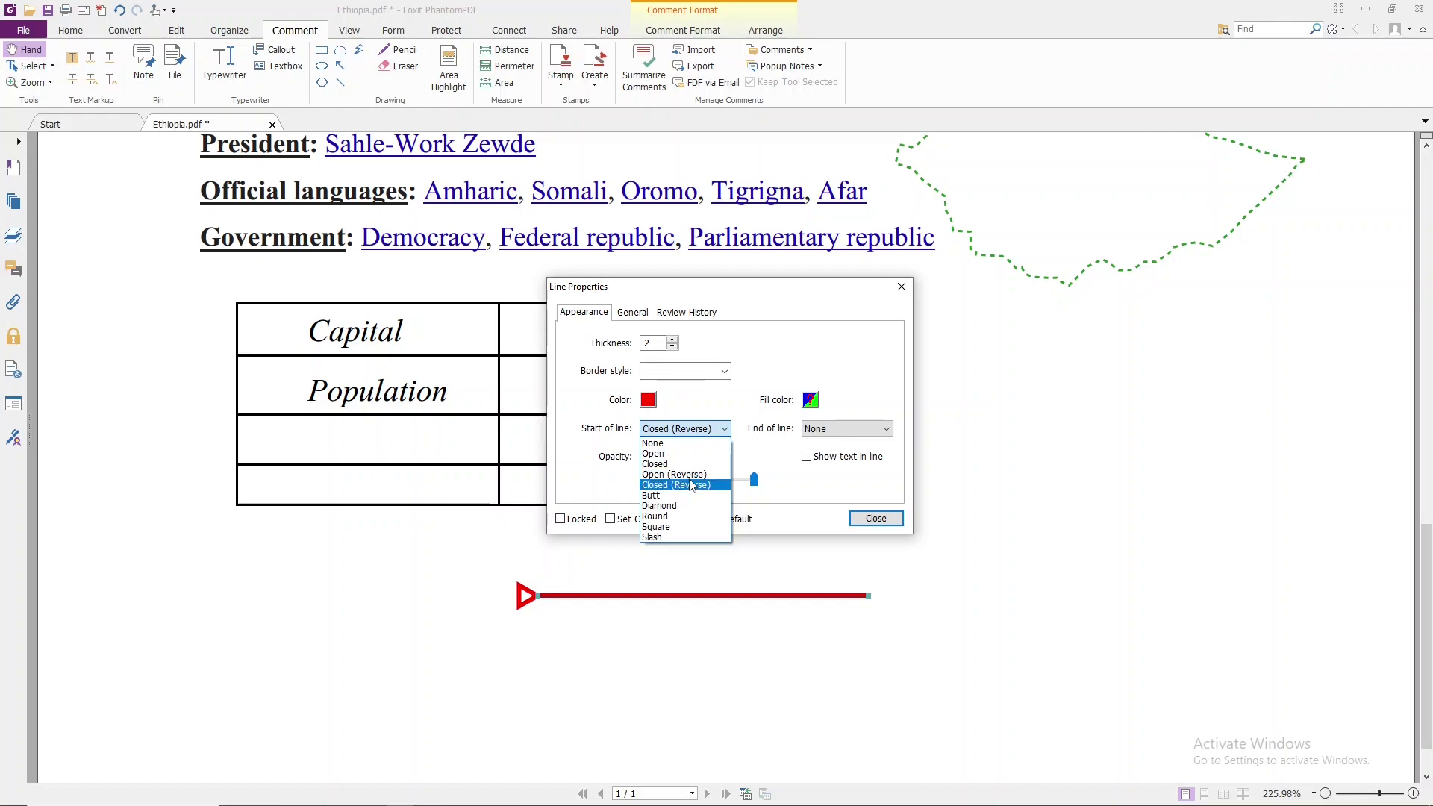
left_click(693, 478)
left_click(724, 430)
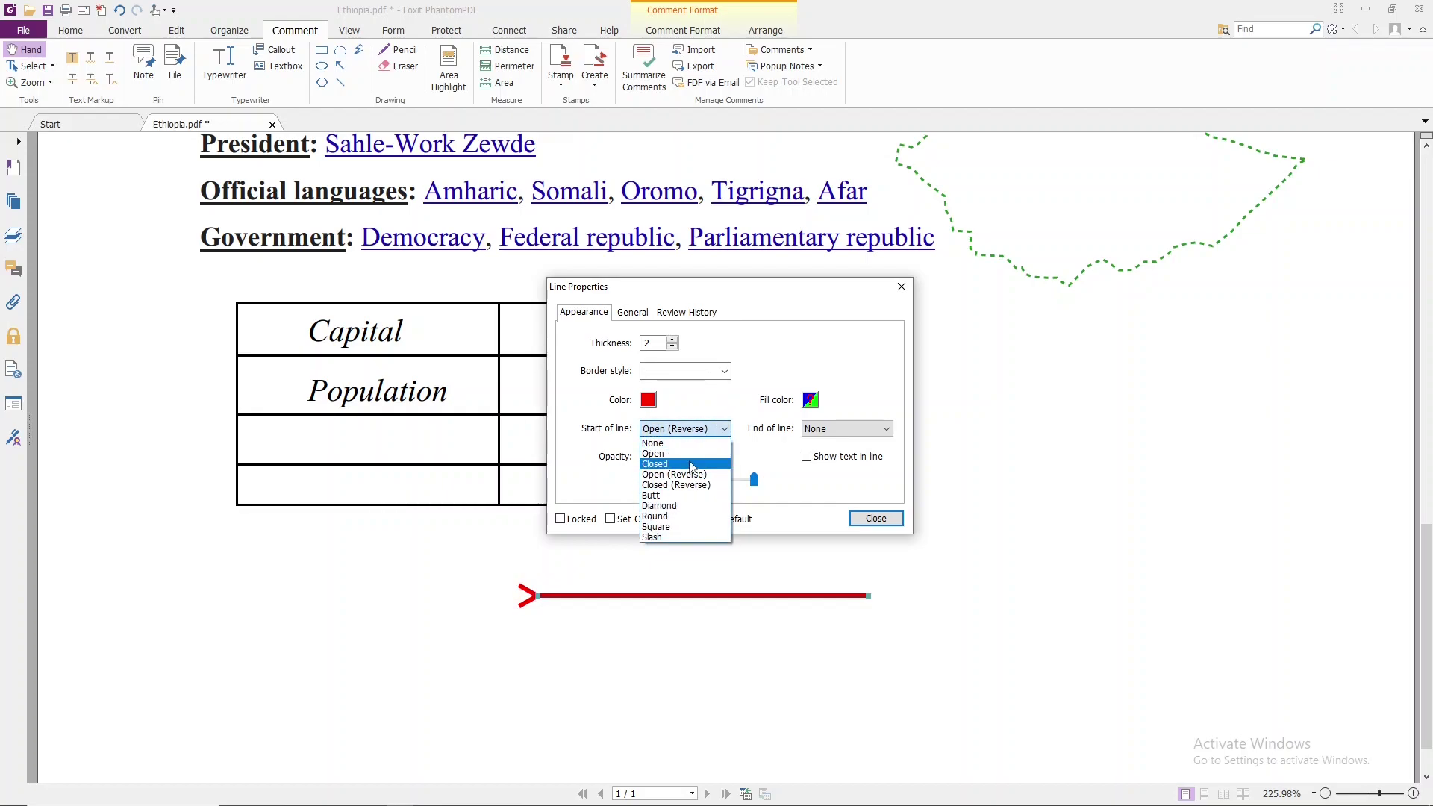
left_click(680, 453)
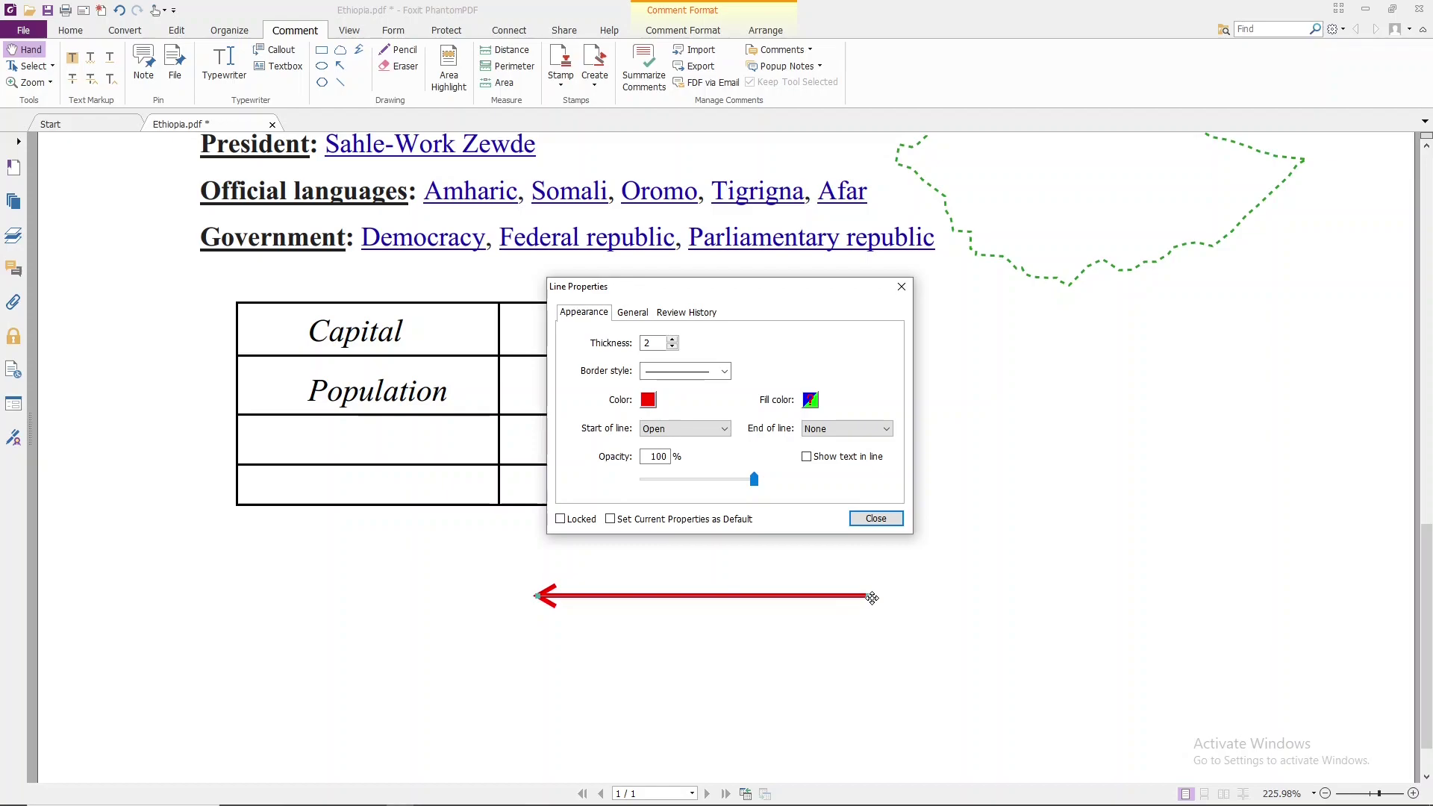
- Give the line's end an Open arrowhead so it becomes double-headed
left_click(887, 429)
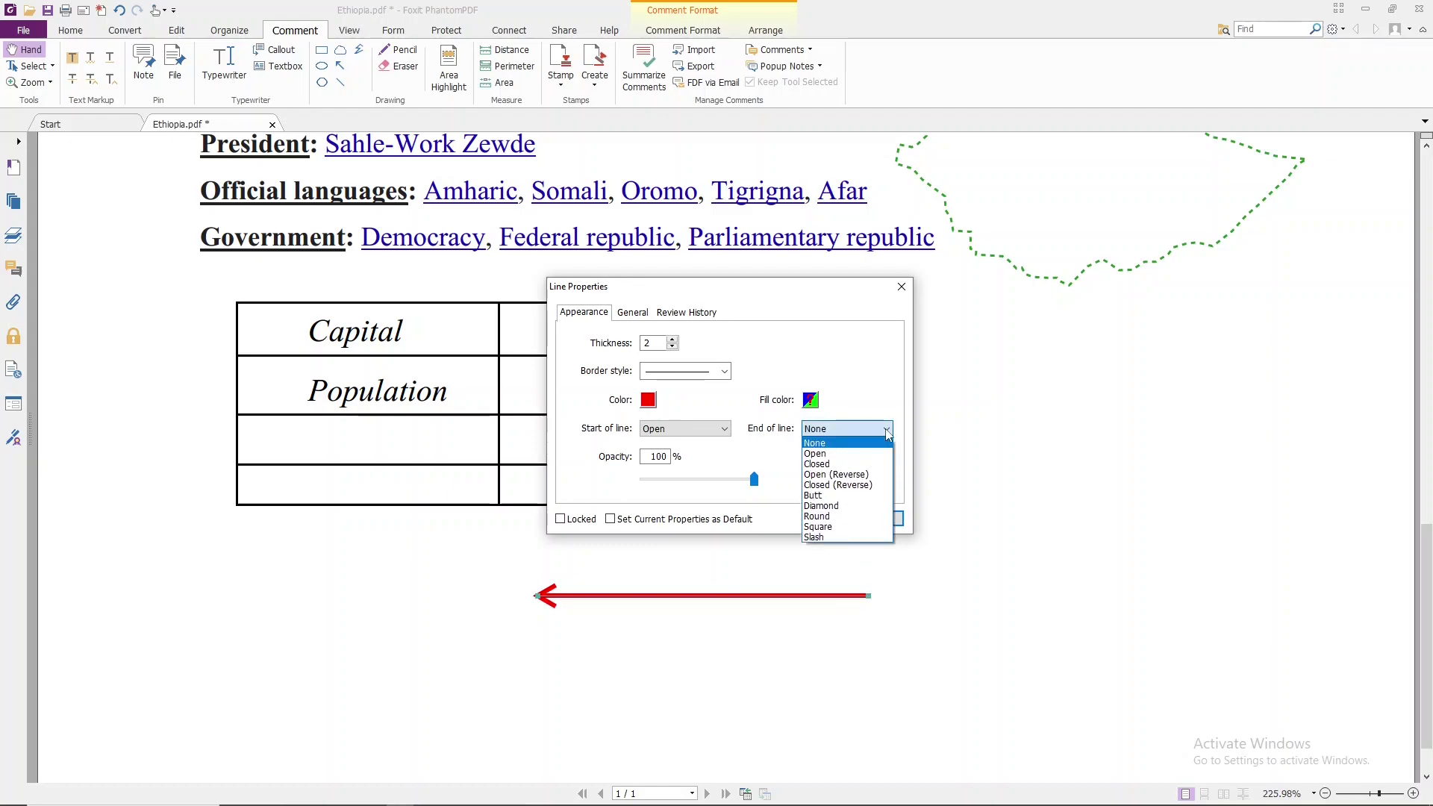
left_click(836, 464)
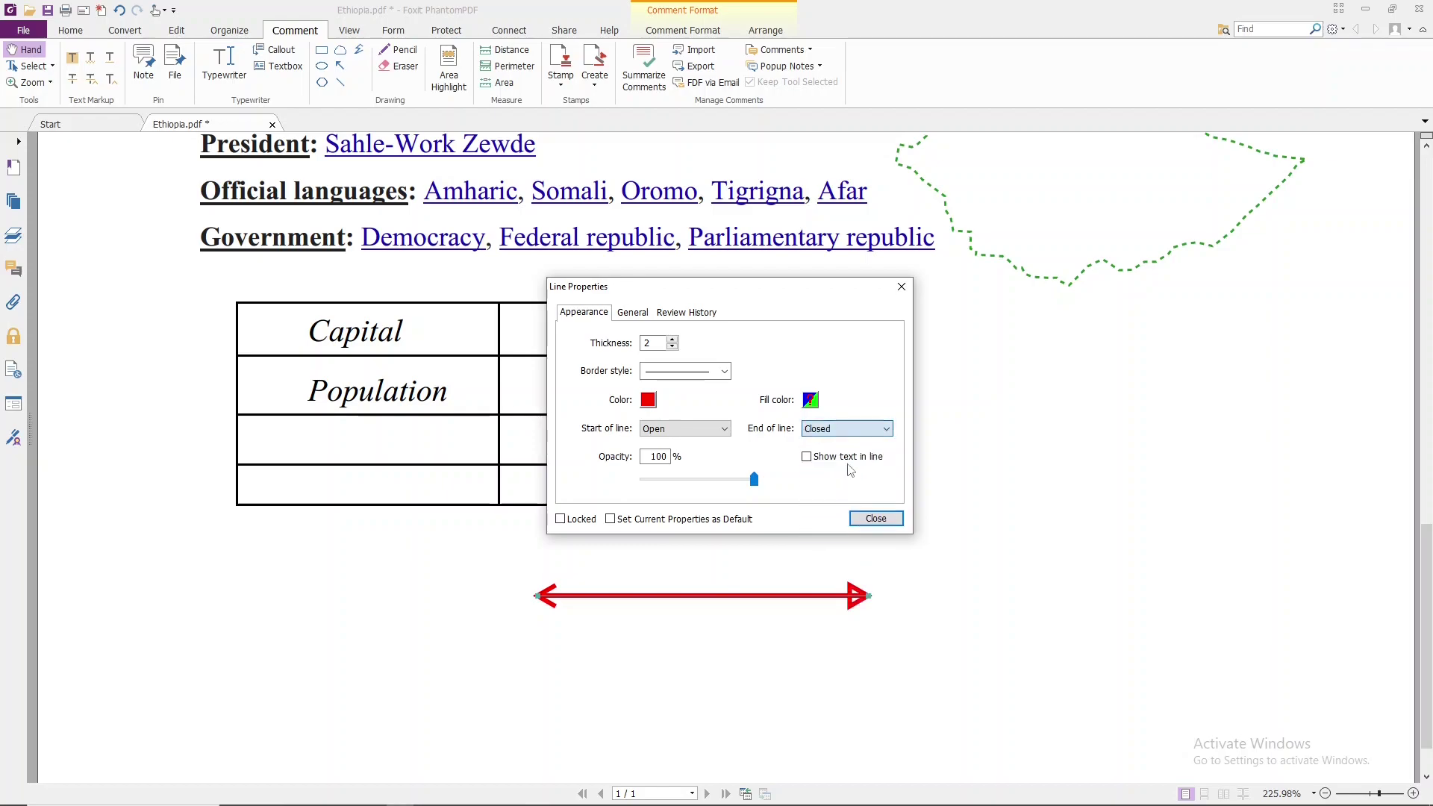
left_click(887, 429)
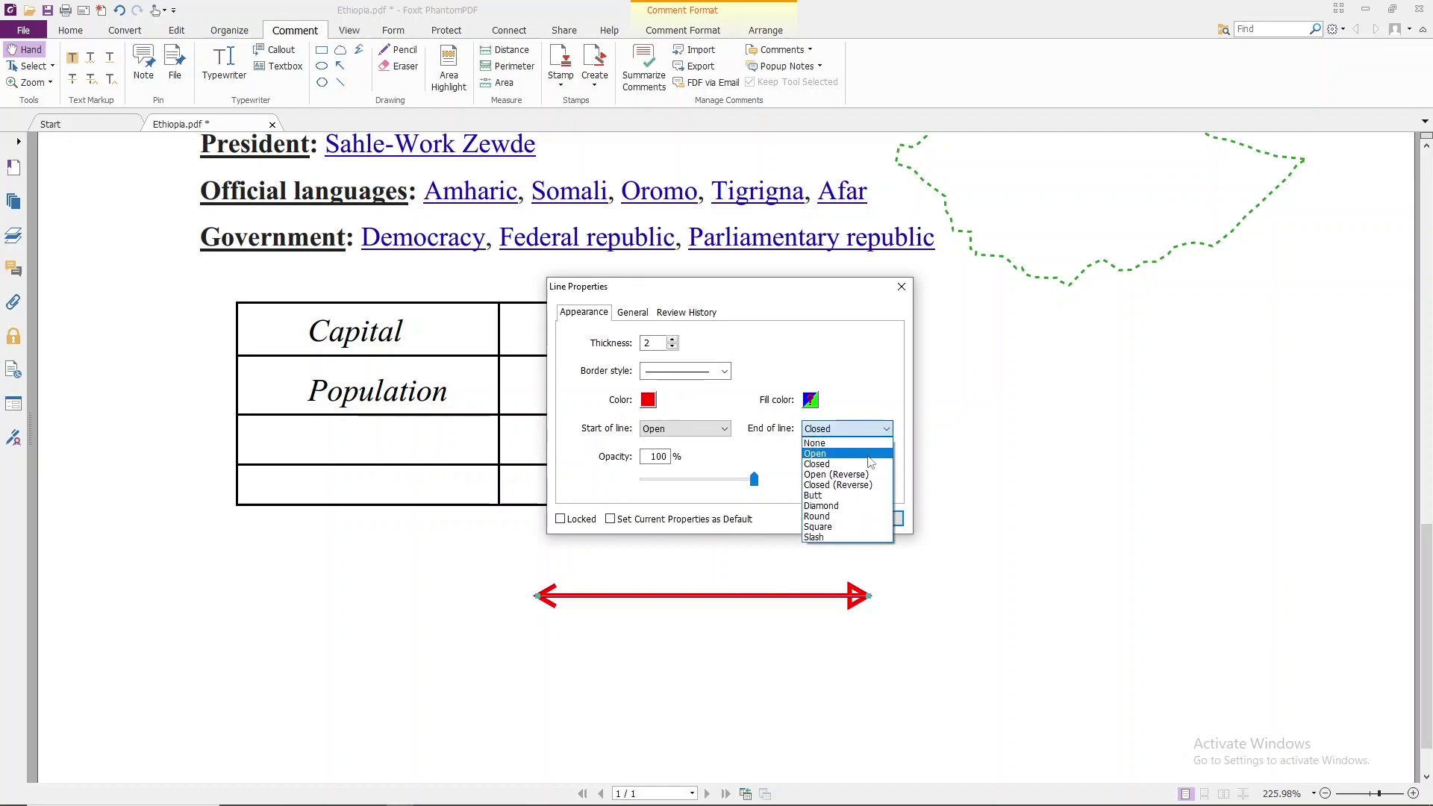
left_click(870, 458)
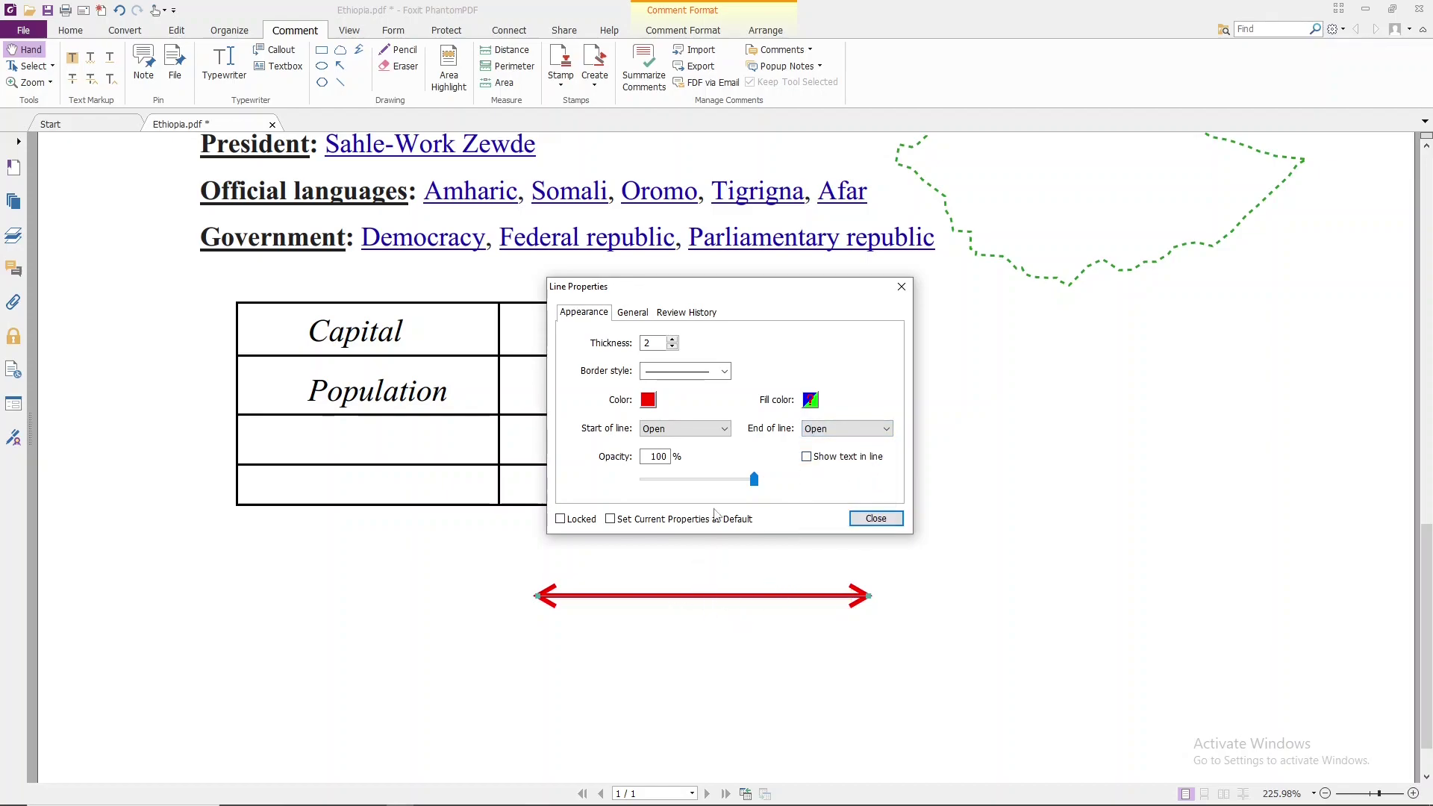
- Make the arrow blue at 80% opacity with thickness 1
left_click(648, 400)
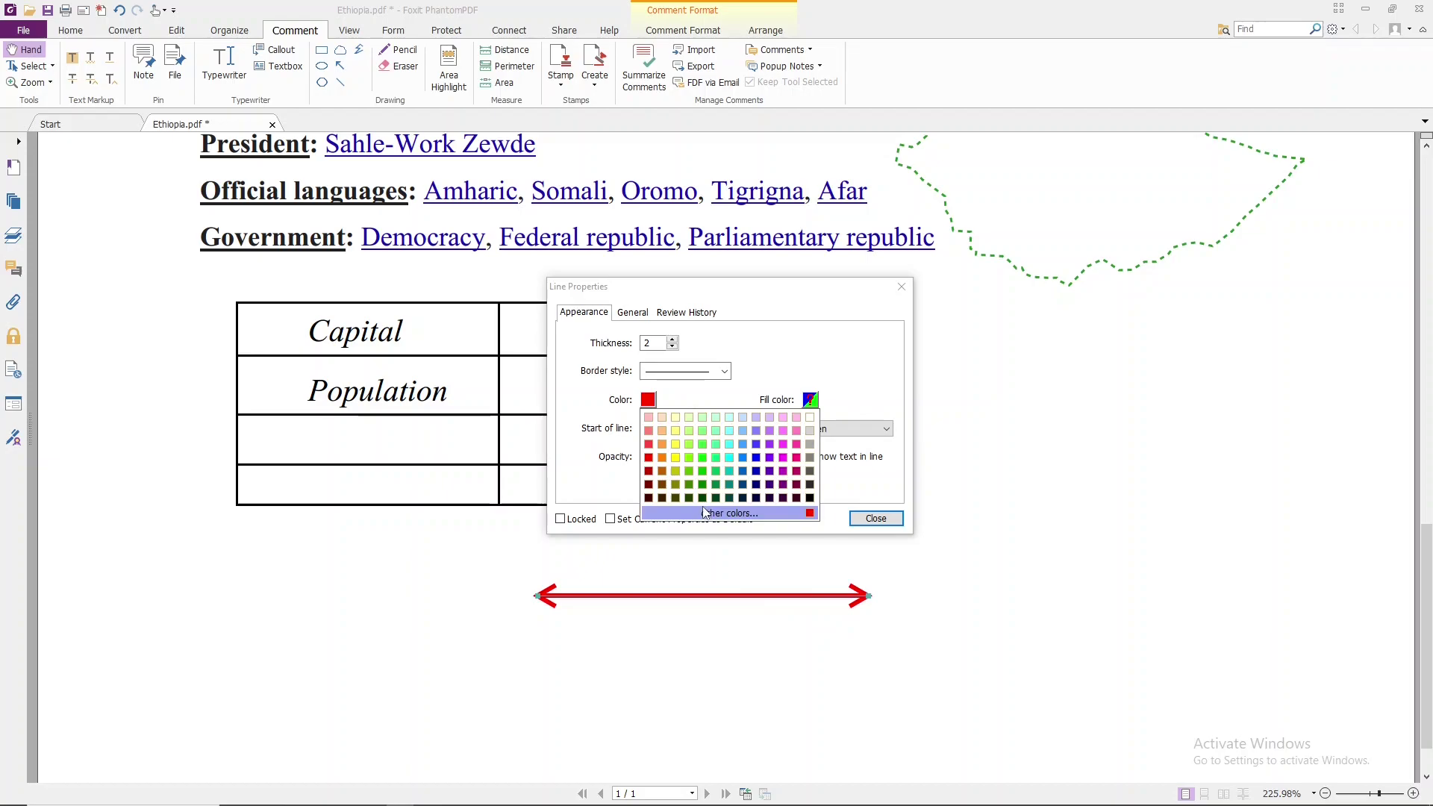
left_click(756, 458)
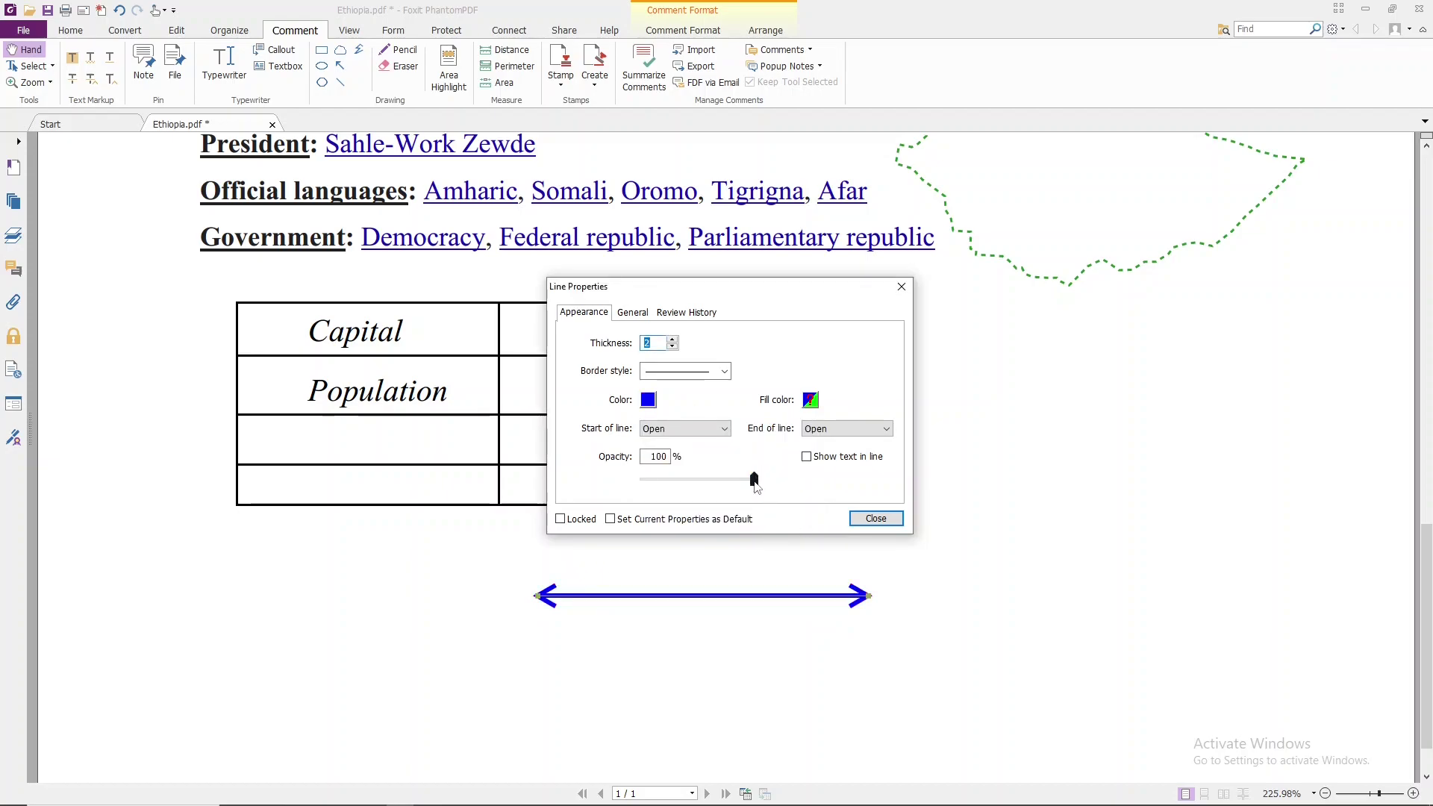
left_click_drag(753, 479, 721, 497)
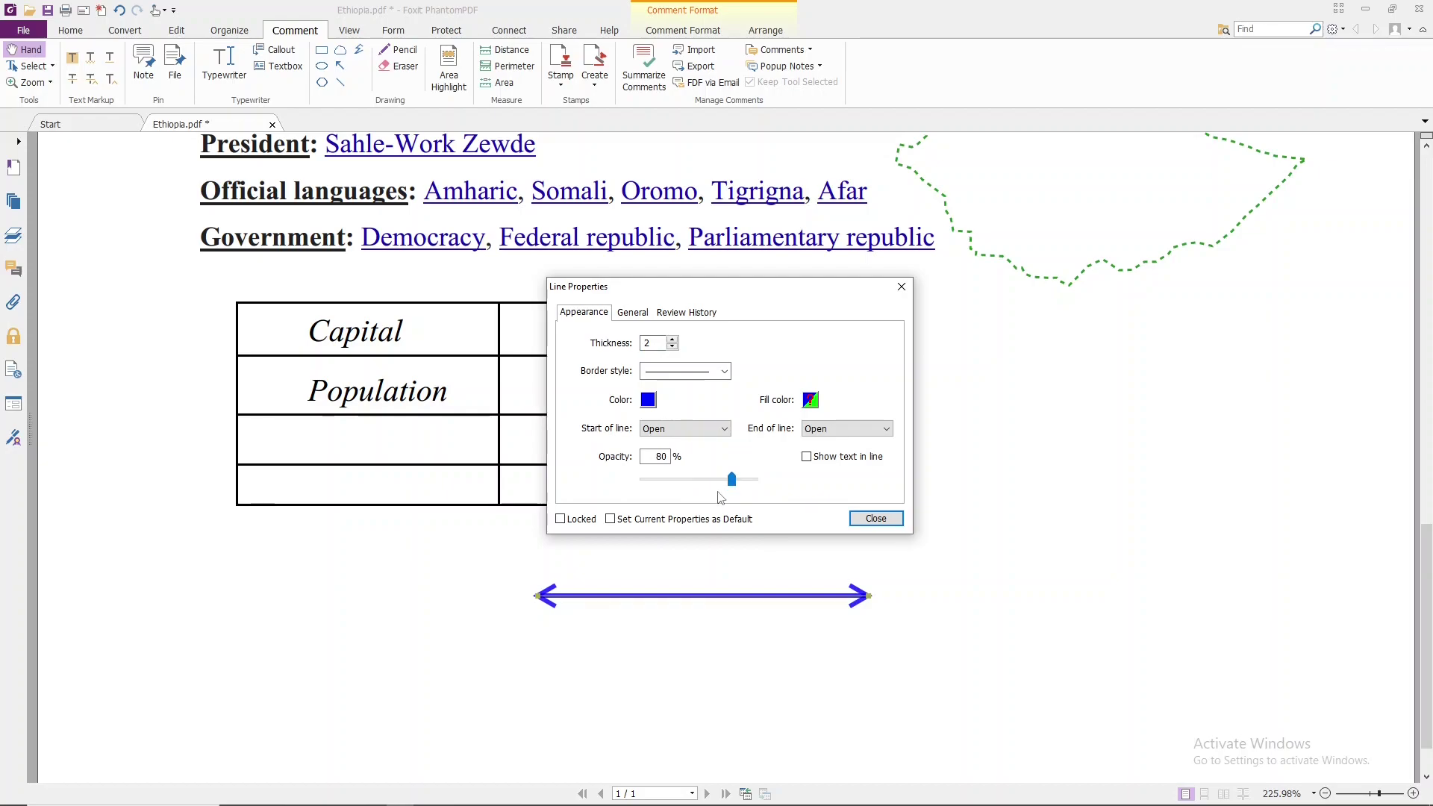
left_click(672, 340)
left_click(672, 339)
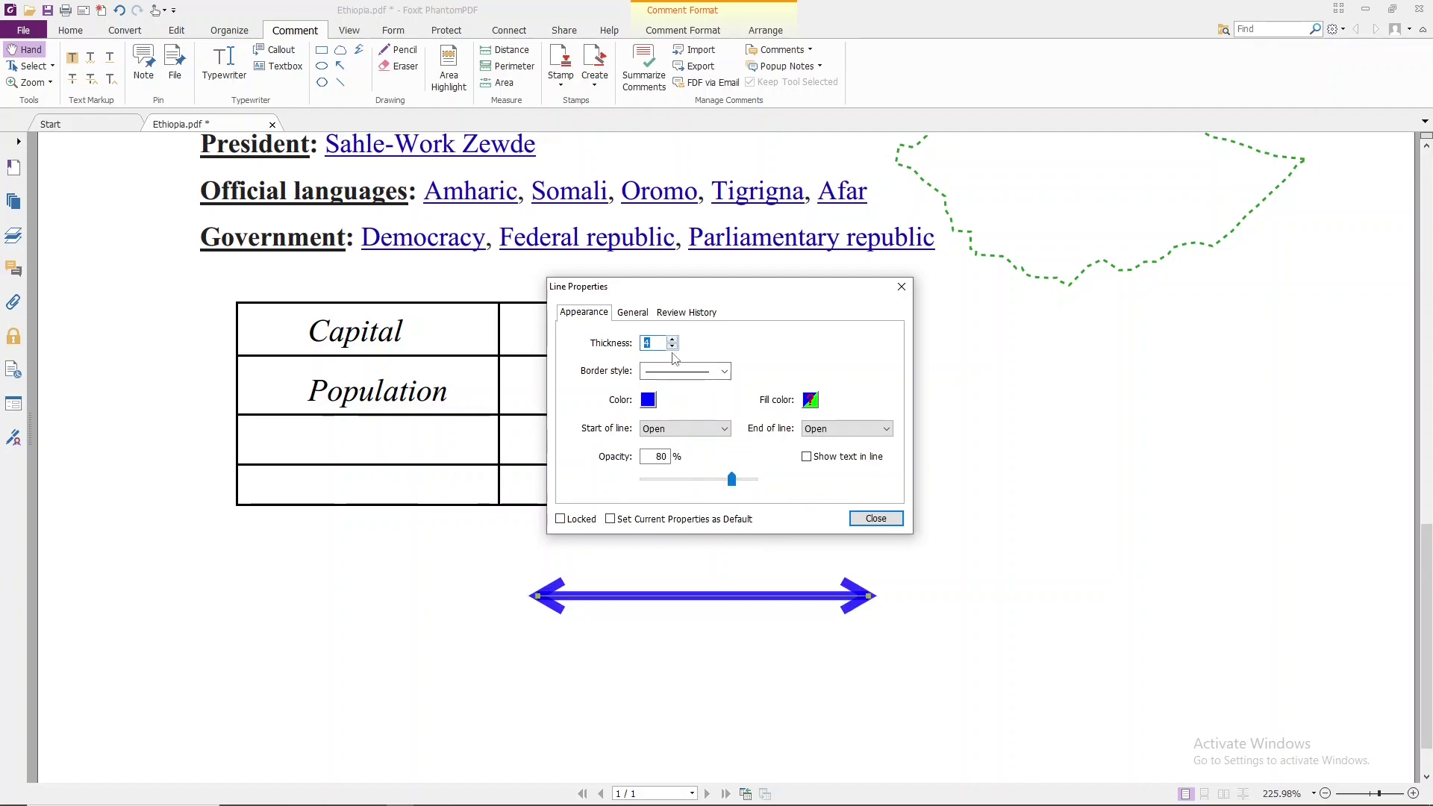
left_click(672, 346)
left_click(673, 346)
left_click(672, 346)
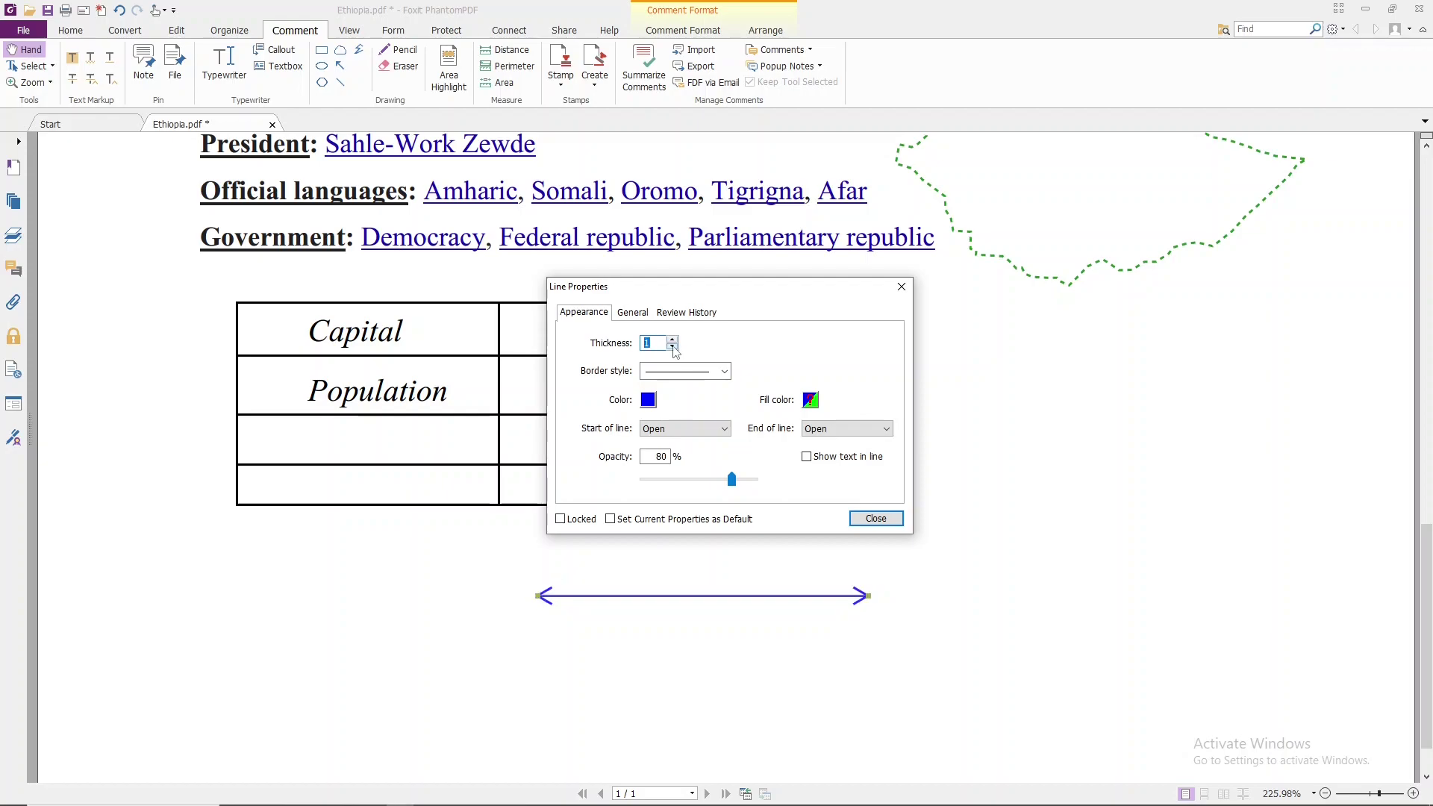
left_click(871, 517)
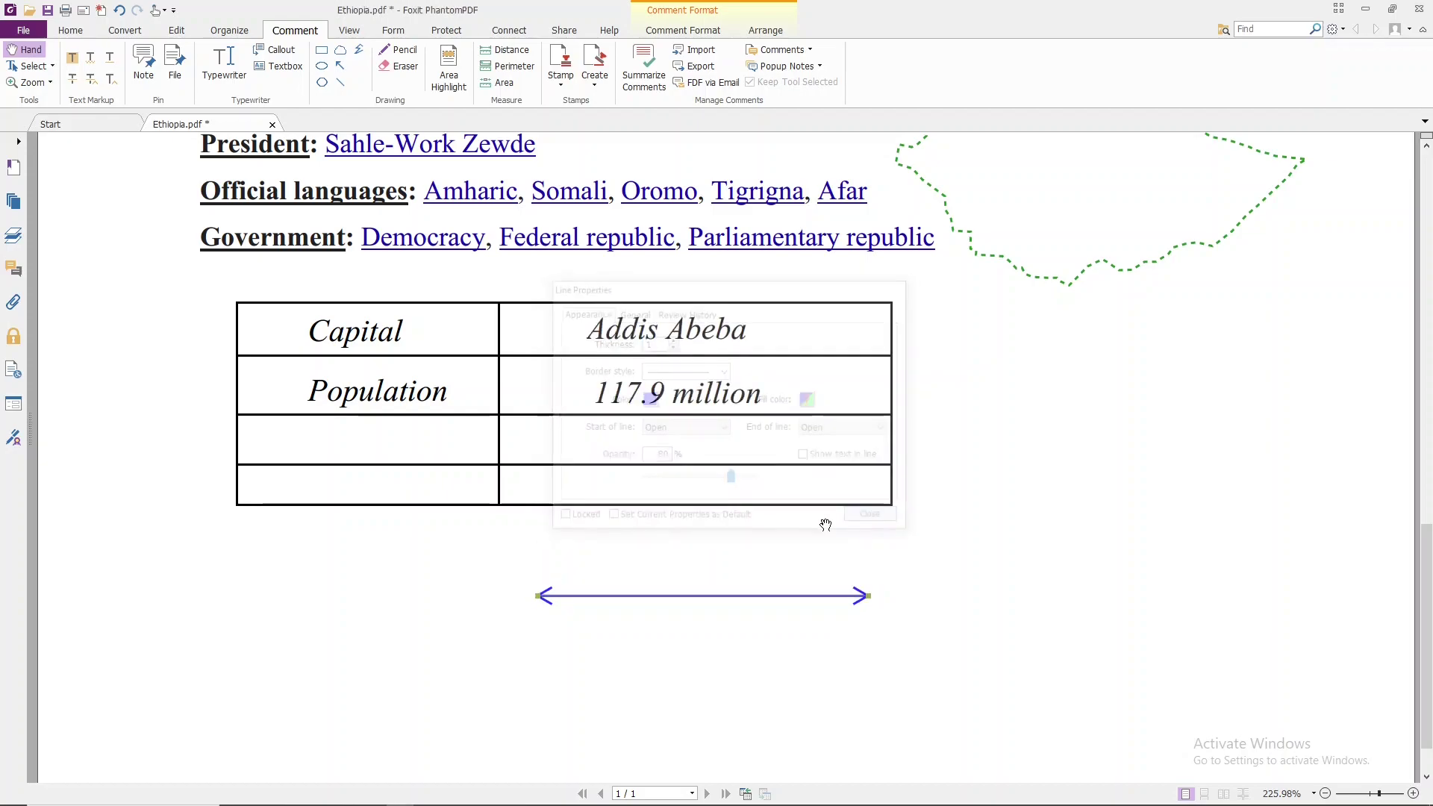
left_click(685, 646)
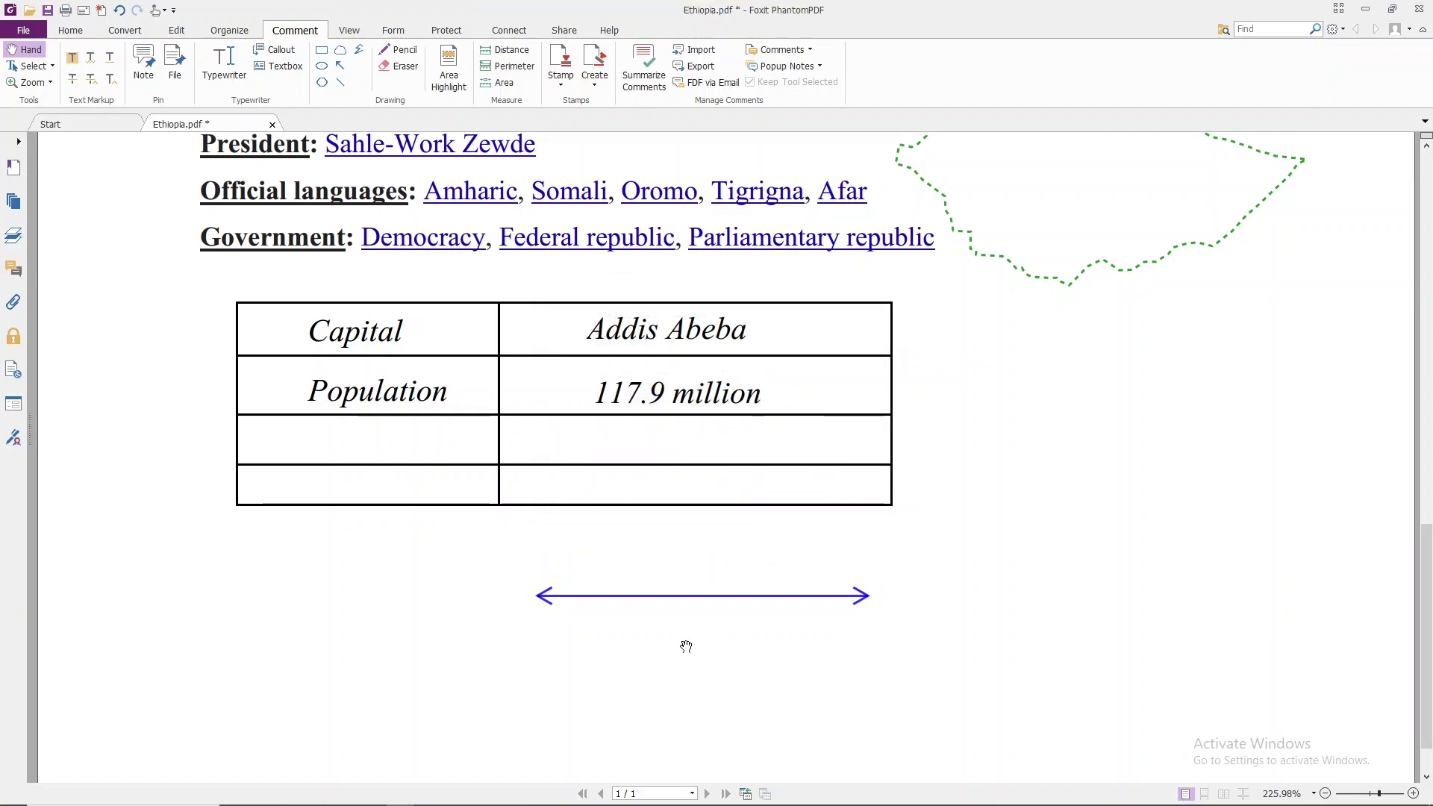
- Draw a red right-pointing arrow beneath the blue arrow and check its properties
left_click(341, 67)
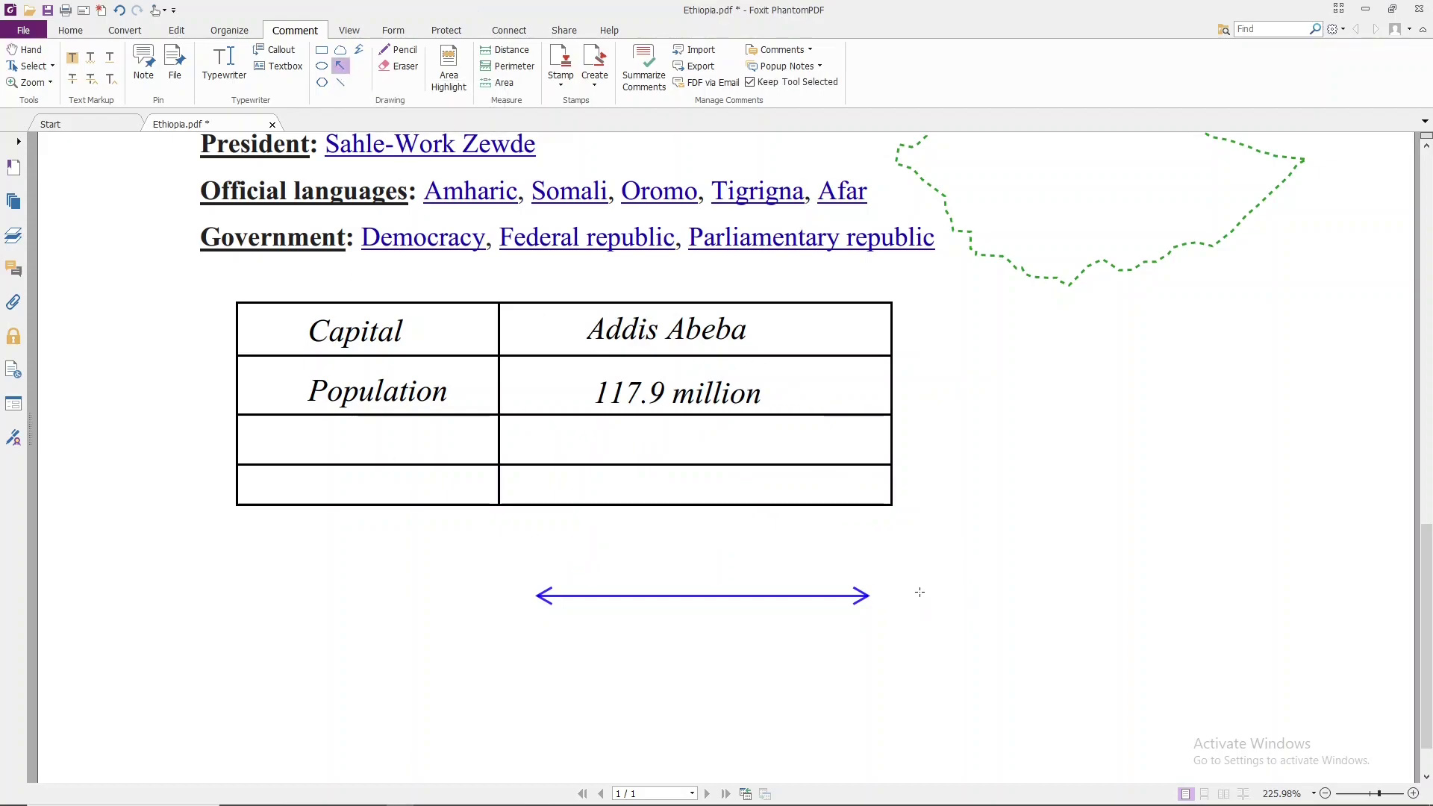
left_click_drag(541, 642, 867, 641)
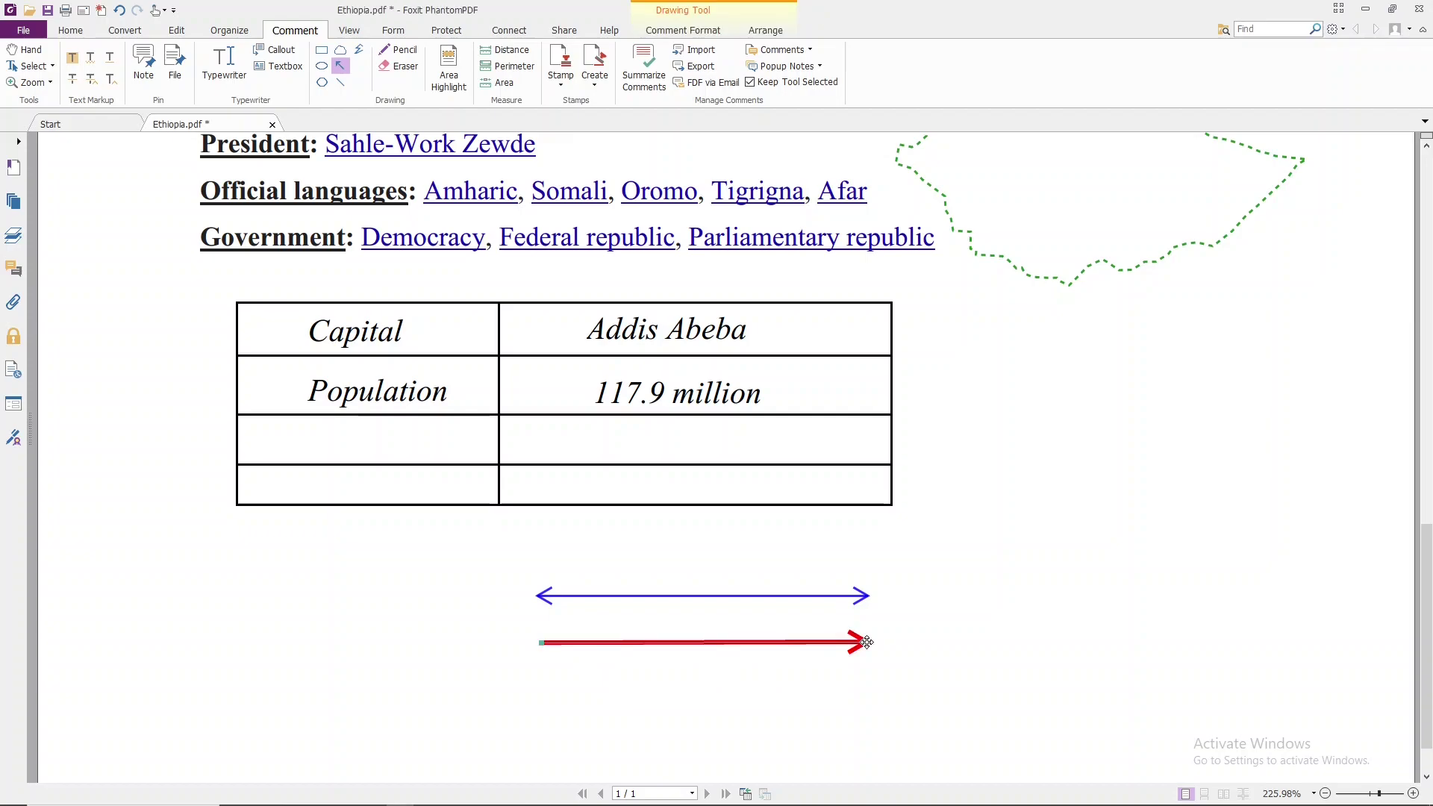
right_click(824, 648)
left_click(882, 319)
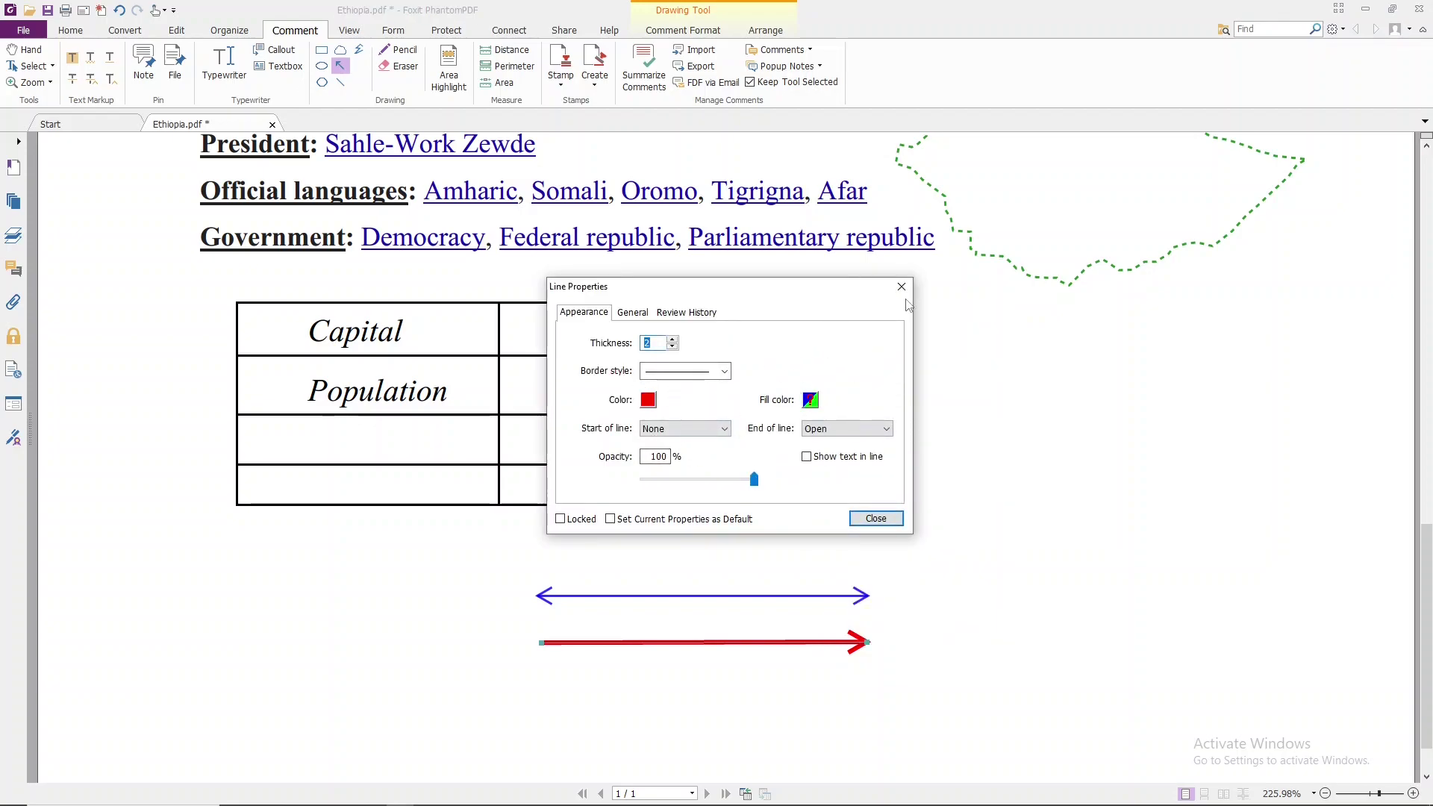
key("Escape")
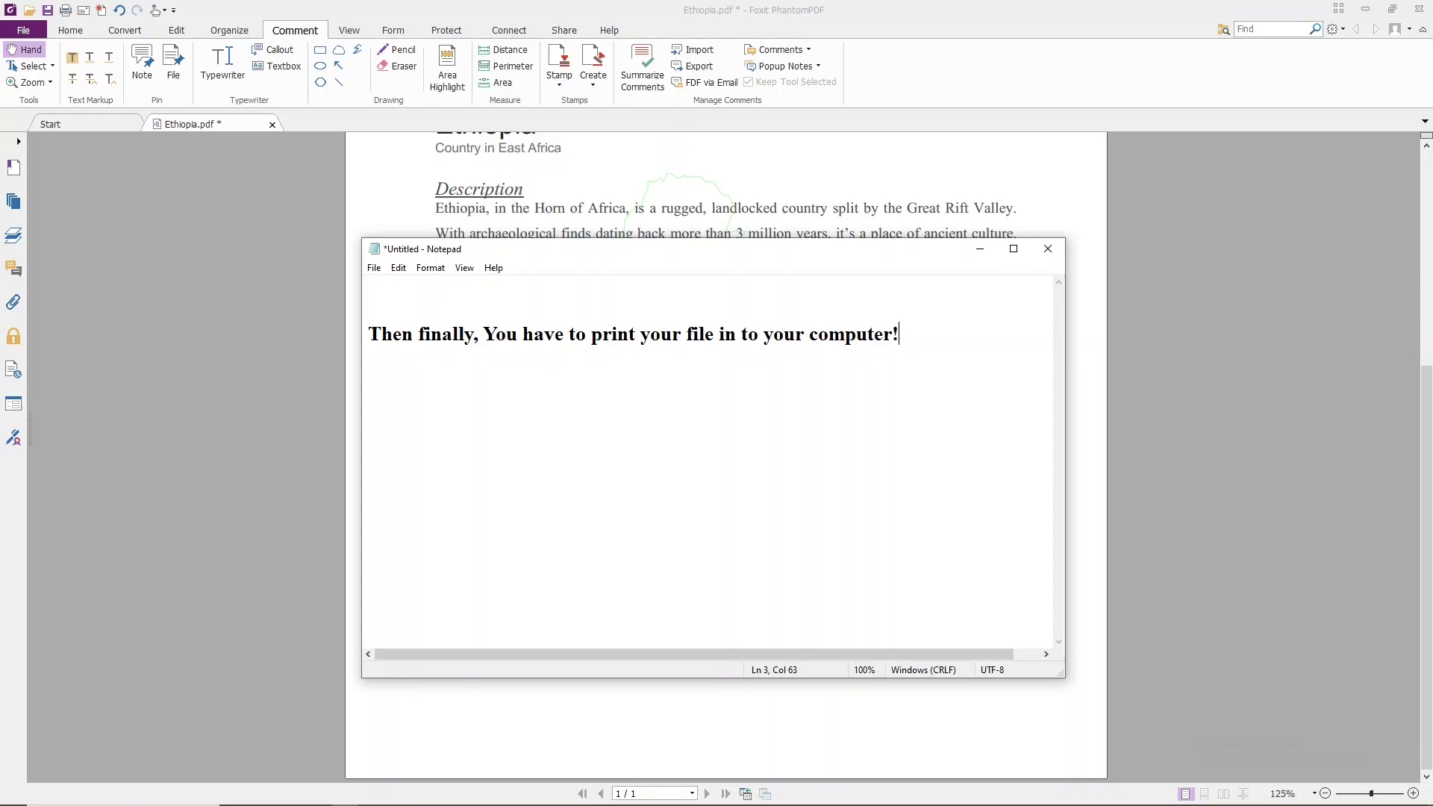
- Hide the note and select the map outline, table and blue arrow to confirm they're editable
left_click_drag(369, 334, 898, 342)
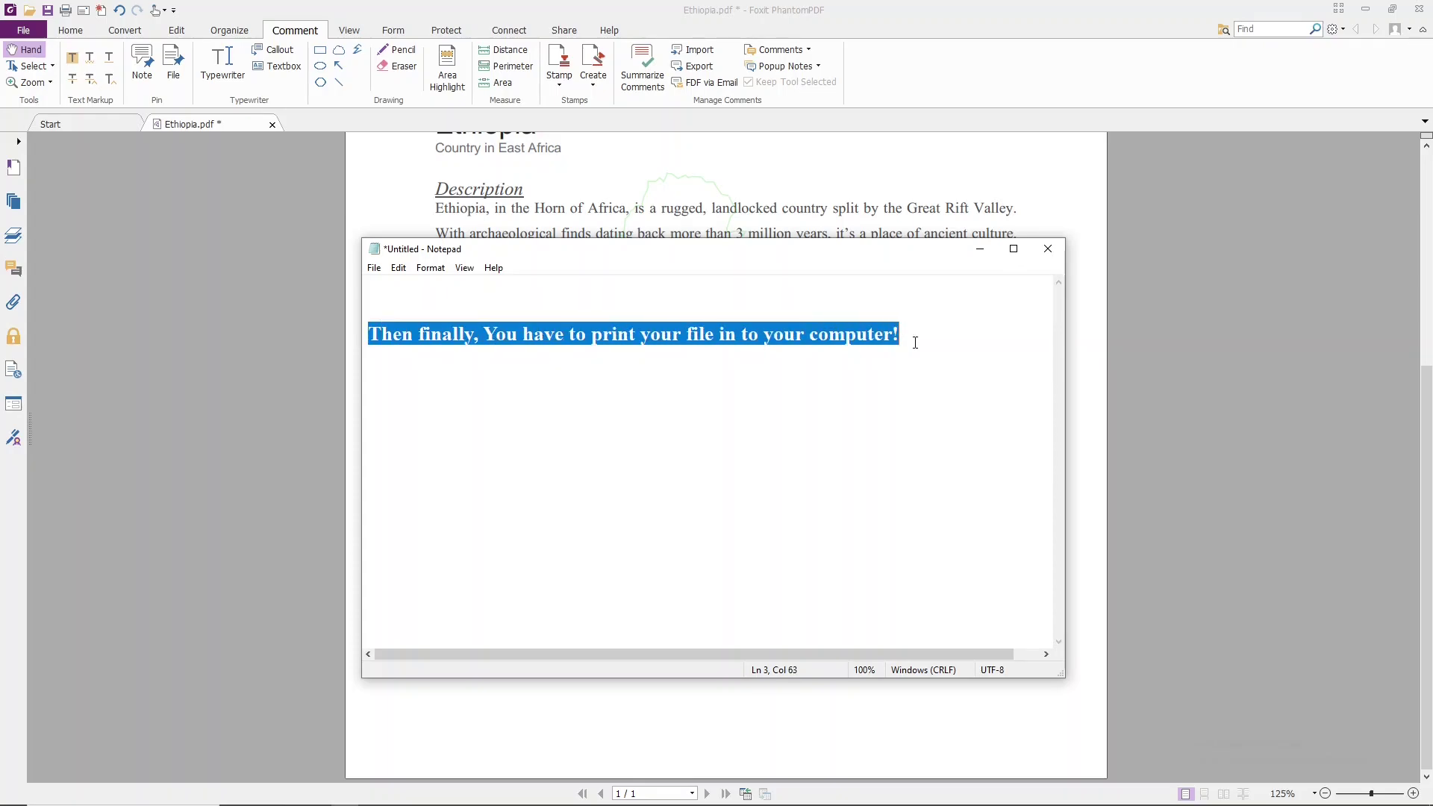
left_click(669, 361)
left_click(979, 249)
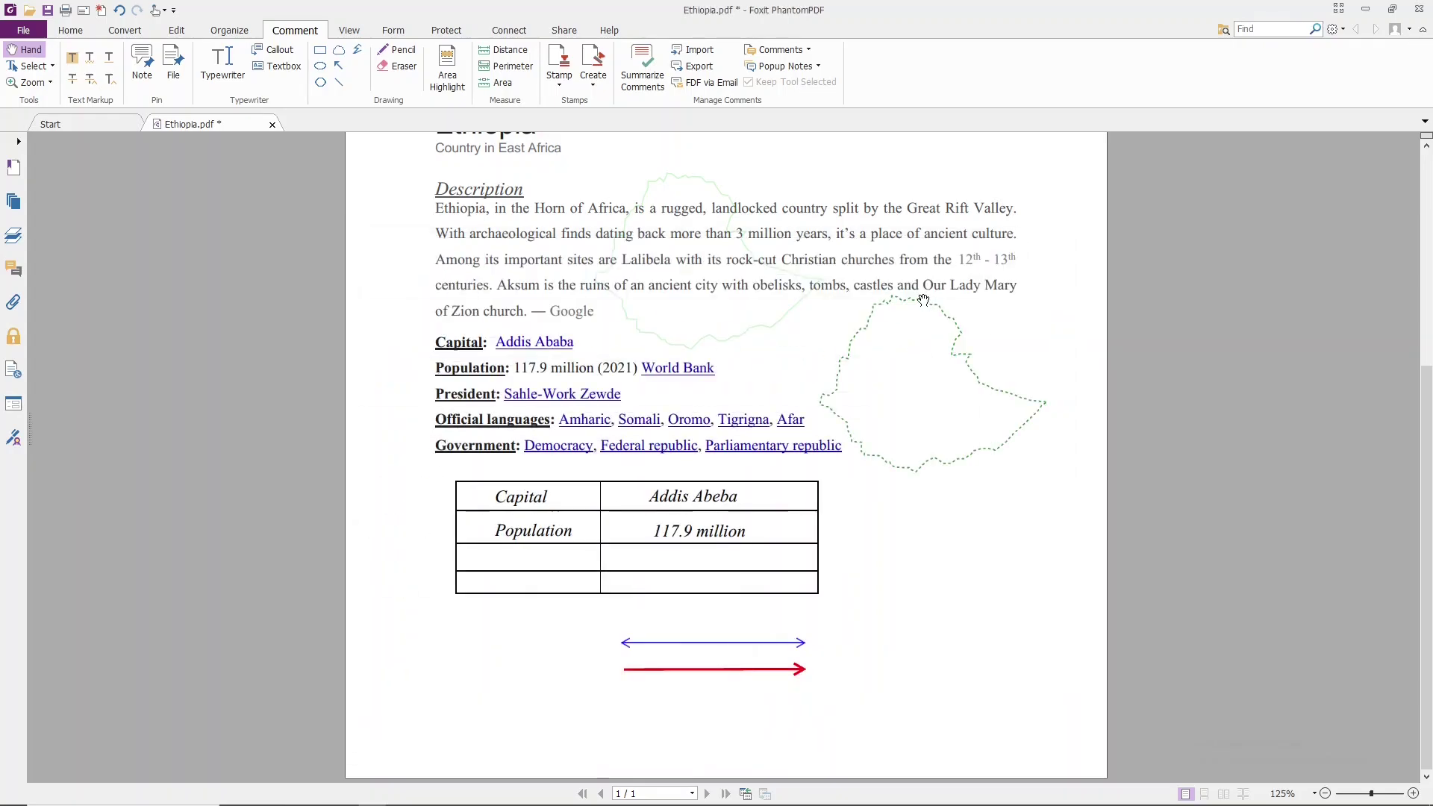
left_click(842, 419)
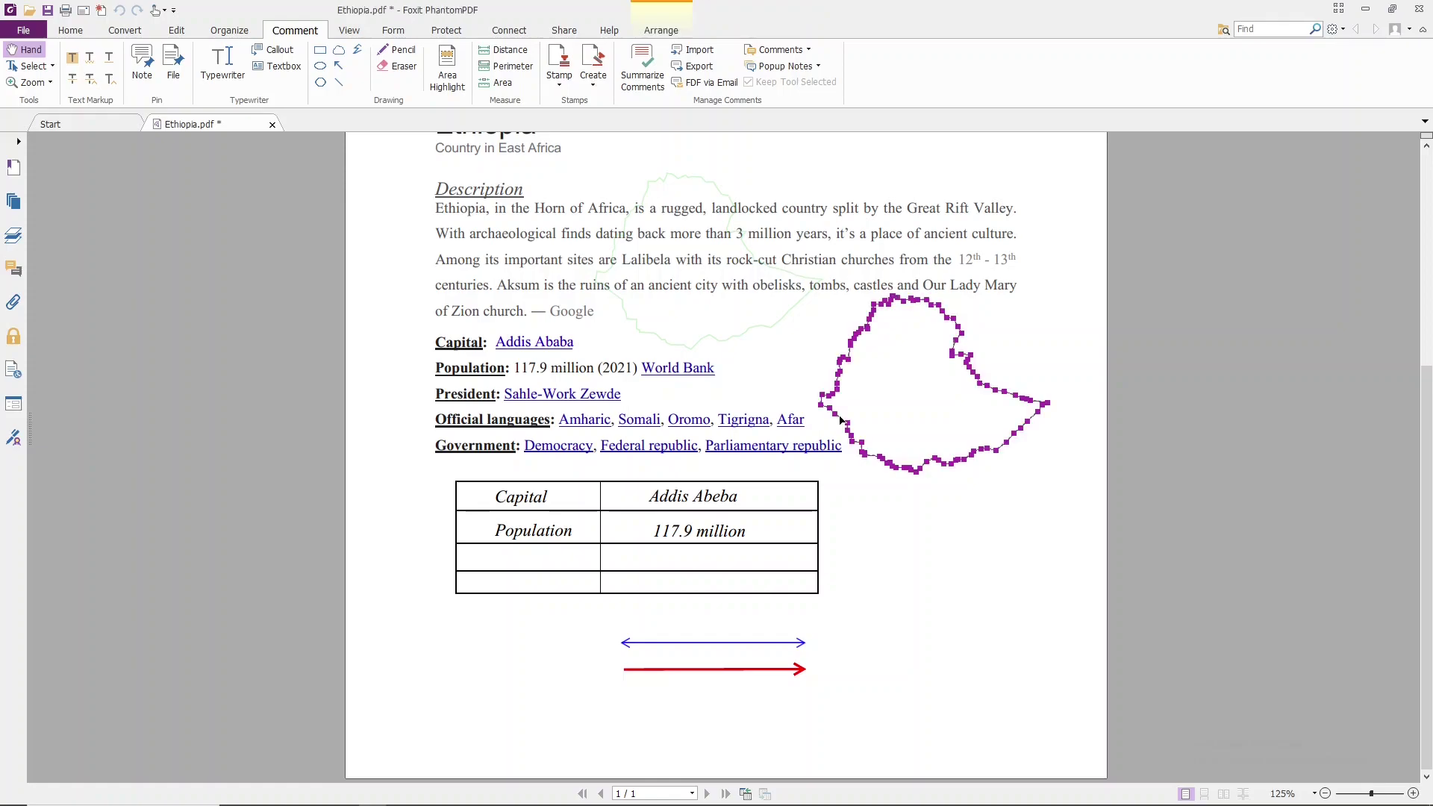
left_click(857, 527)
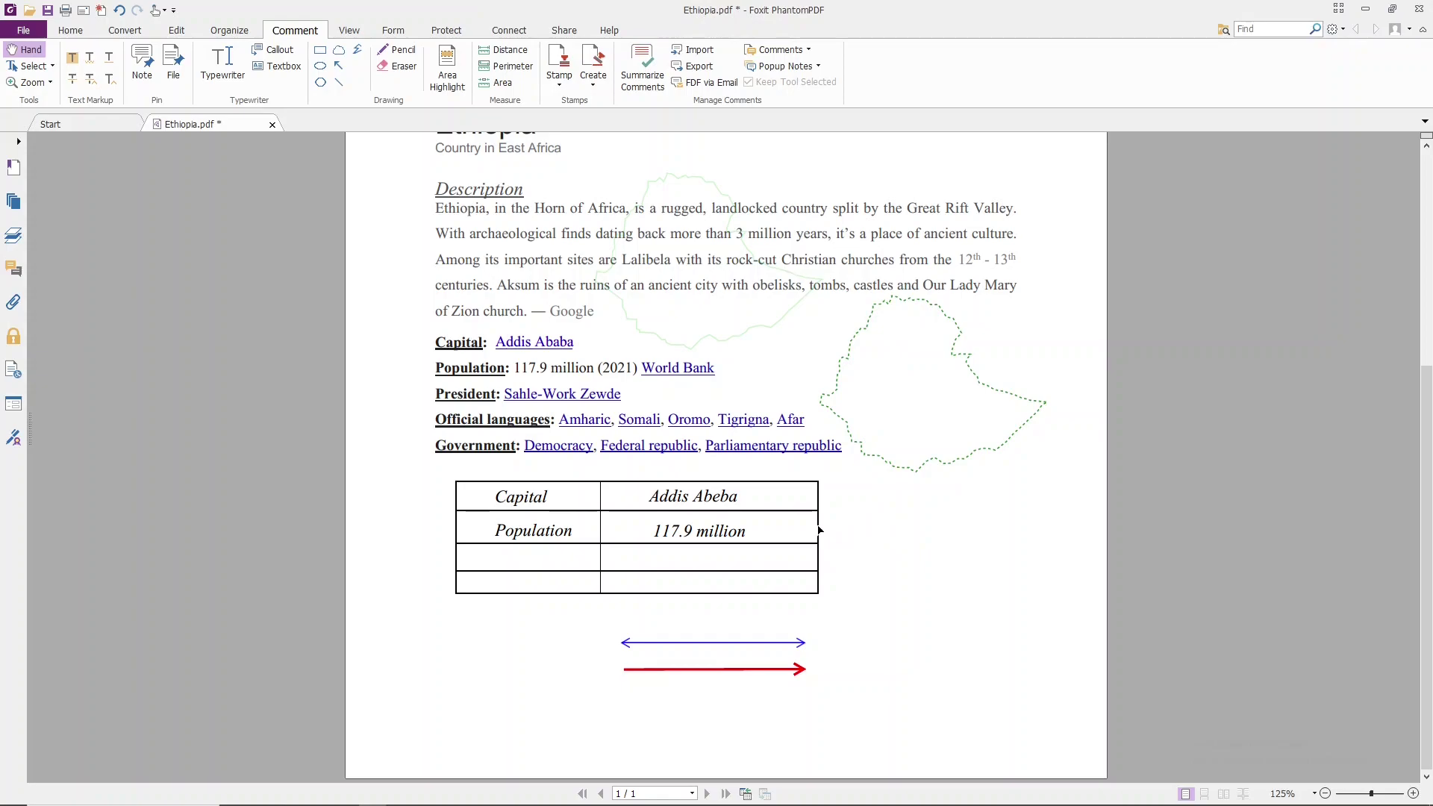
left_click(821, 531)
left_click(887, 659)
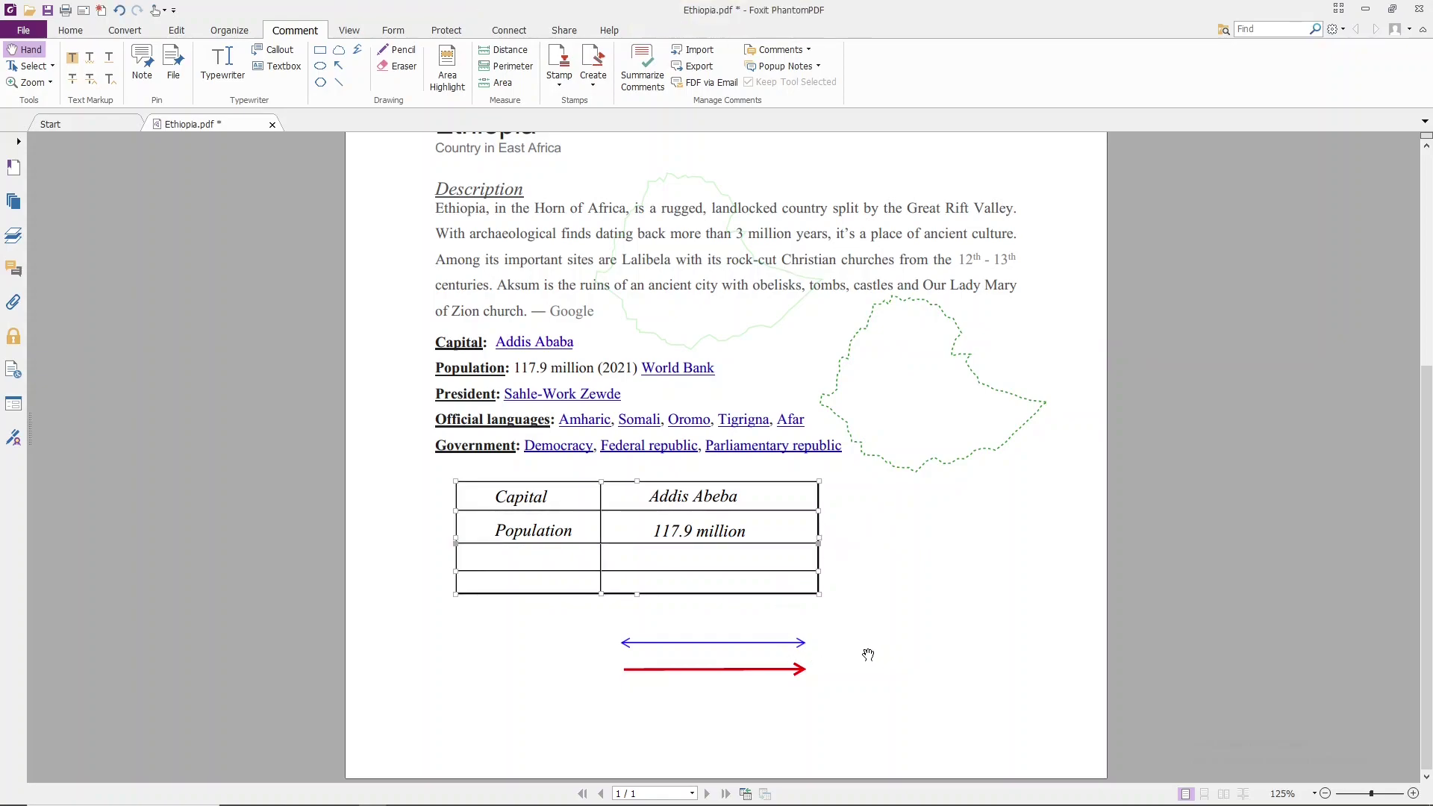
left_click(802, 643)
- Reread the note's explanation, then check the outline, table and circle annotations and clear the selection
key("alt+Tab")
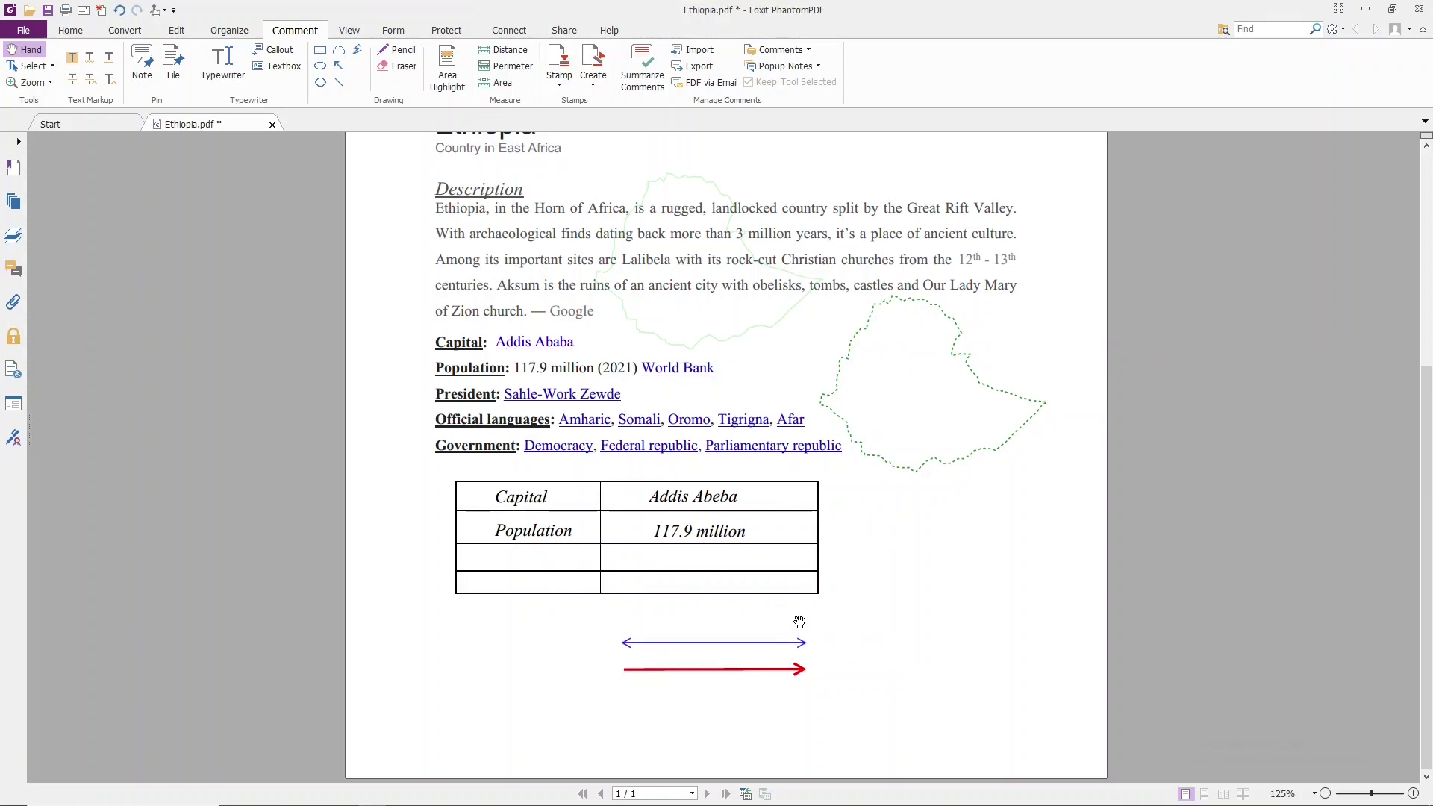
mouse_move(371, 310)
left_mouse_down()
mouse_move(961, 317)
mouse_move(413, 338)
mouse_move(670, 342)
left_mouse_up()
left_click(978, 249)
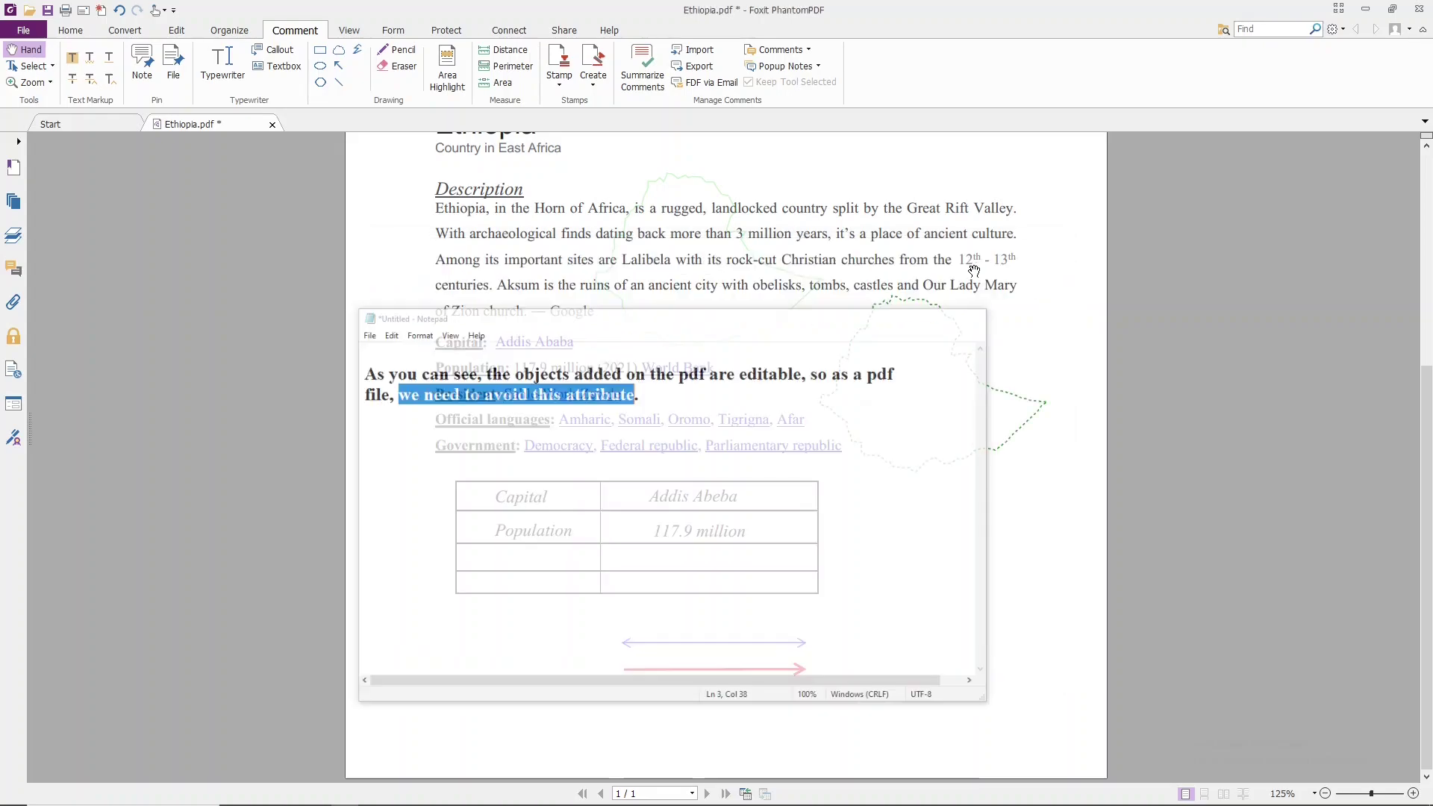
left_click(920, 470)
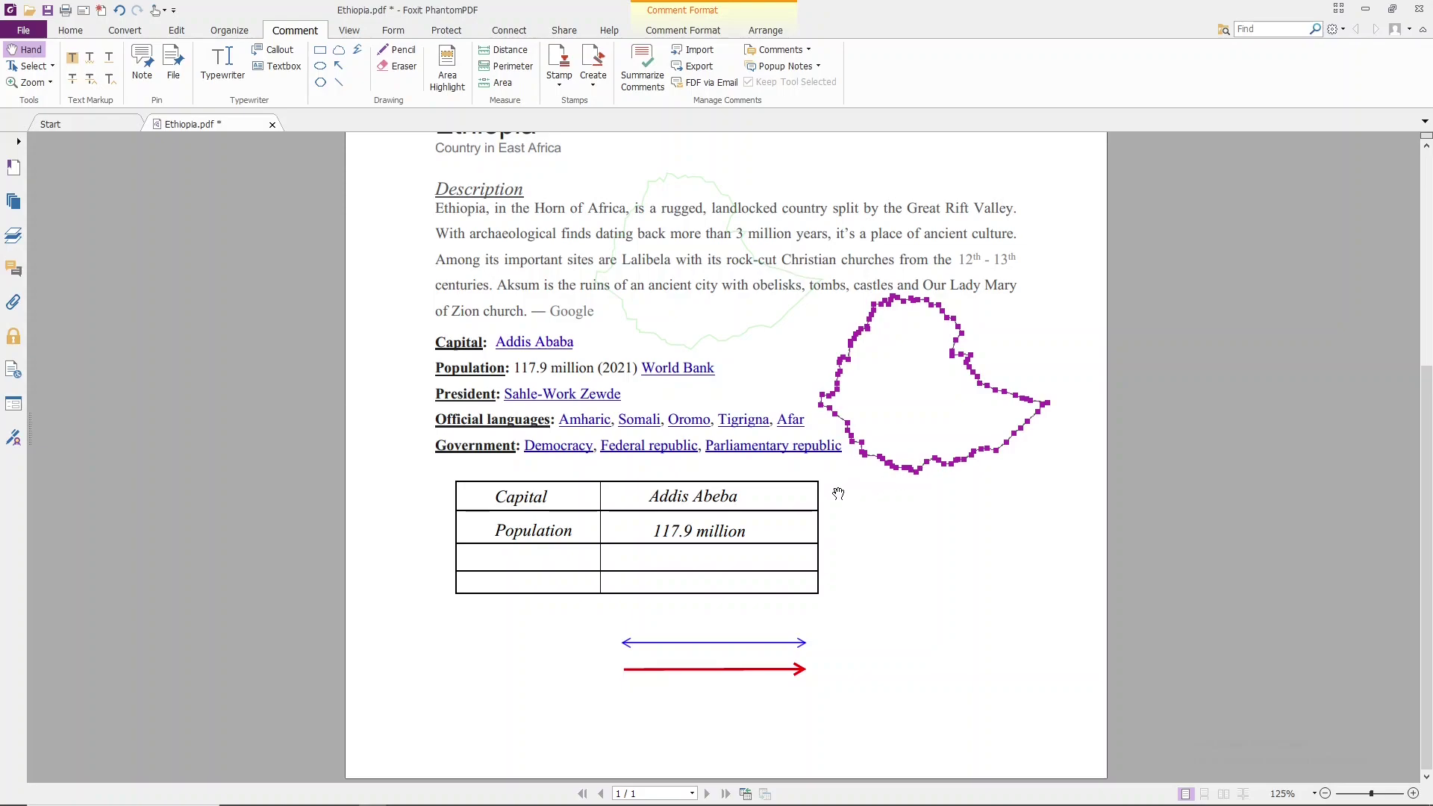
left_click(814, 485)
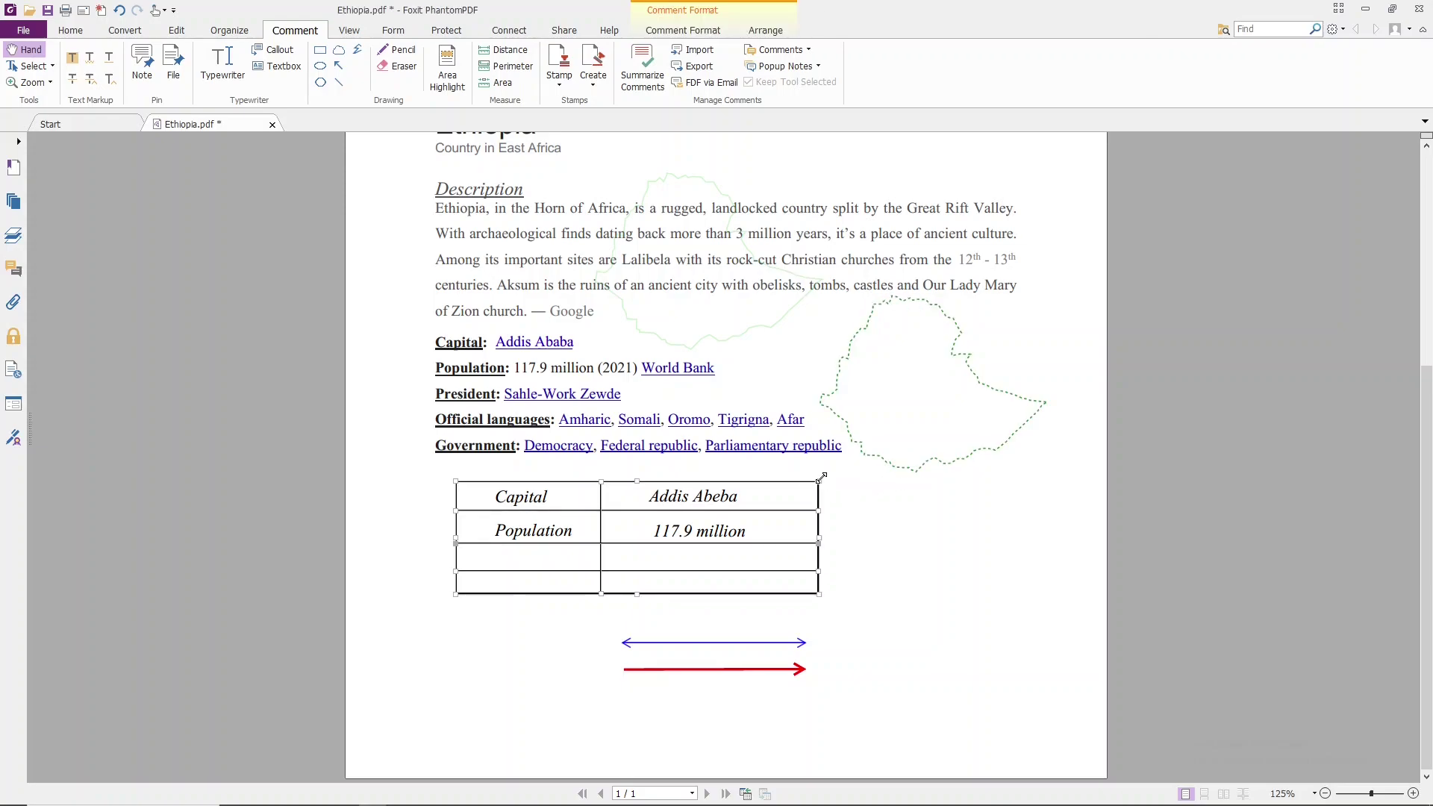
left_click(781, 322)
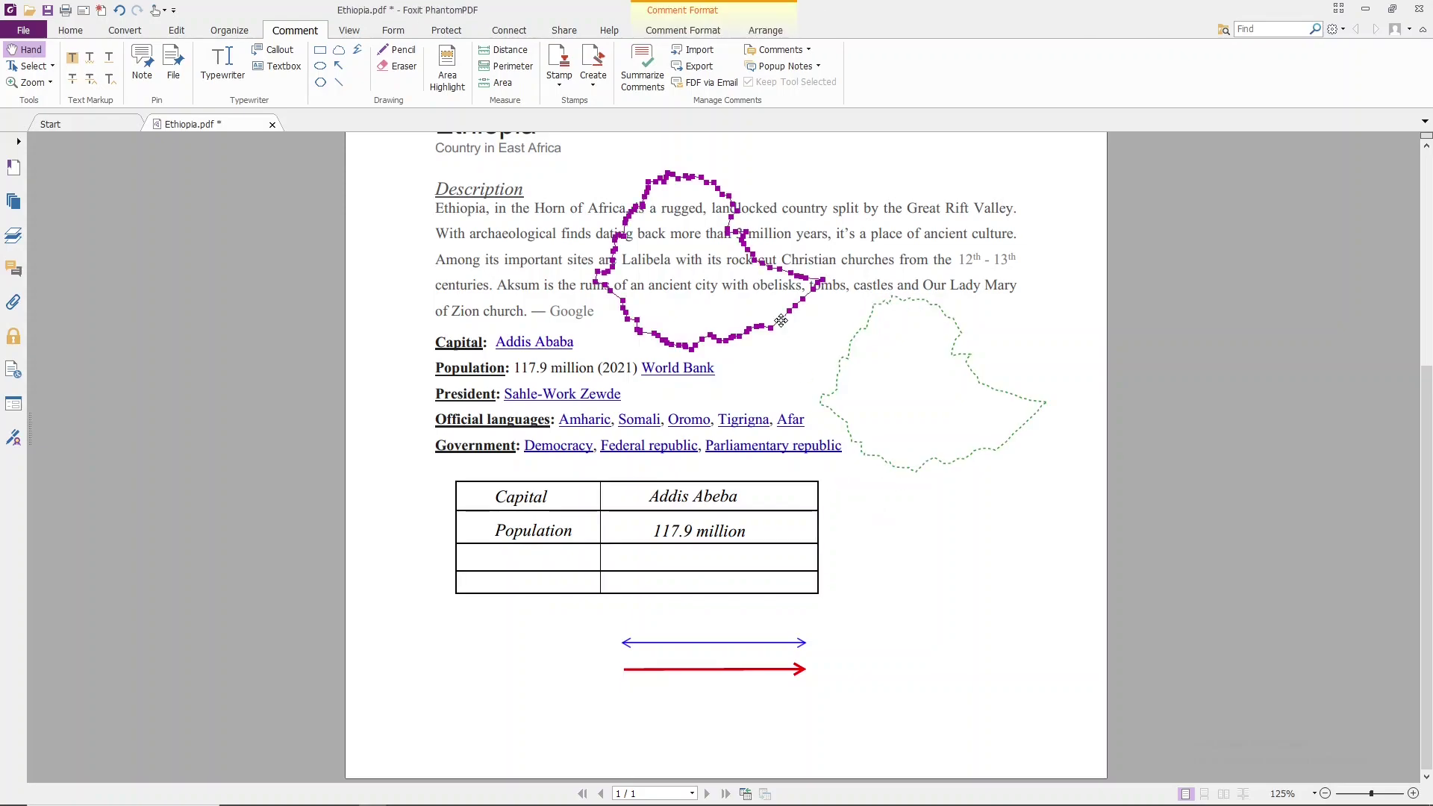
left_click(780, 364)
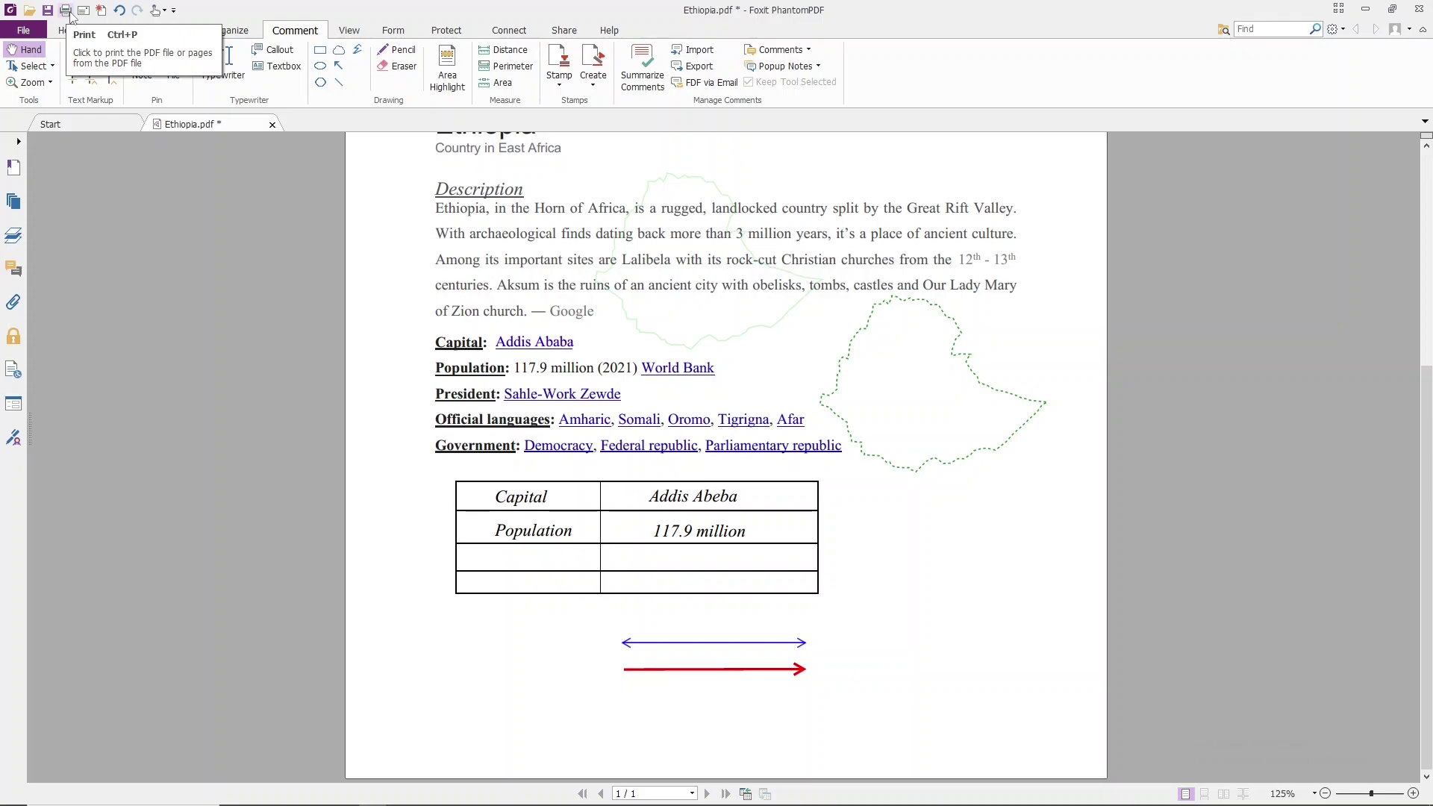
- Print the page using the Foxit PhantomPDF Printer
left_click(66, 11)
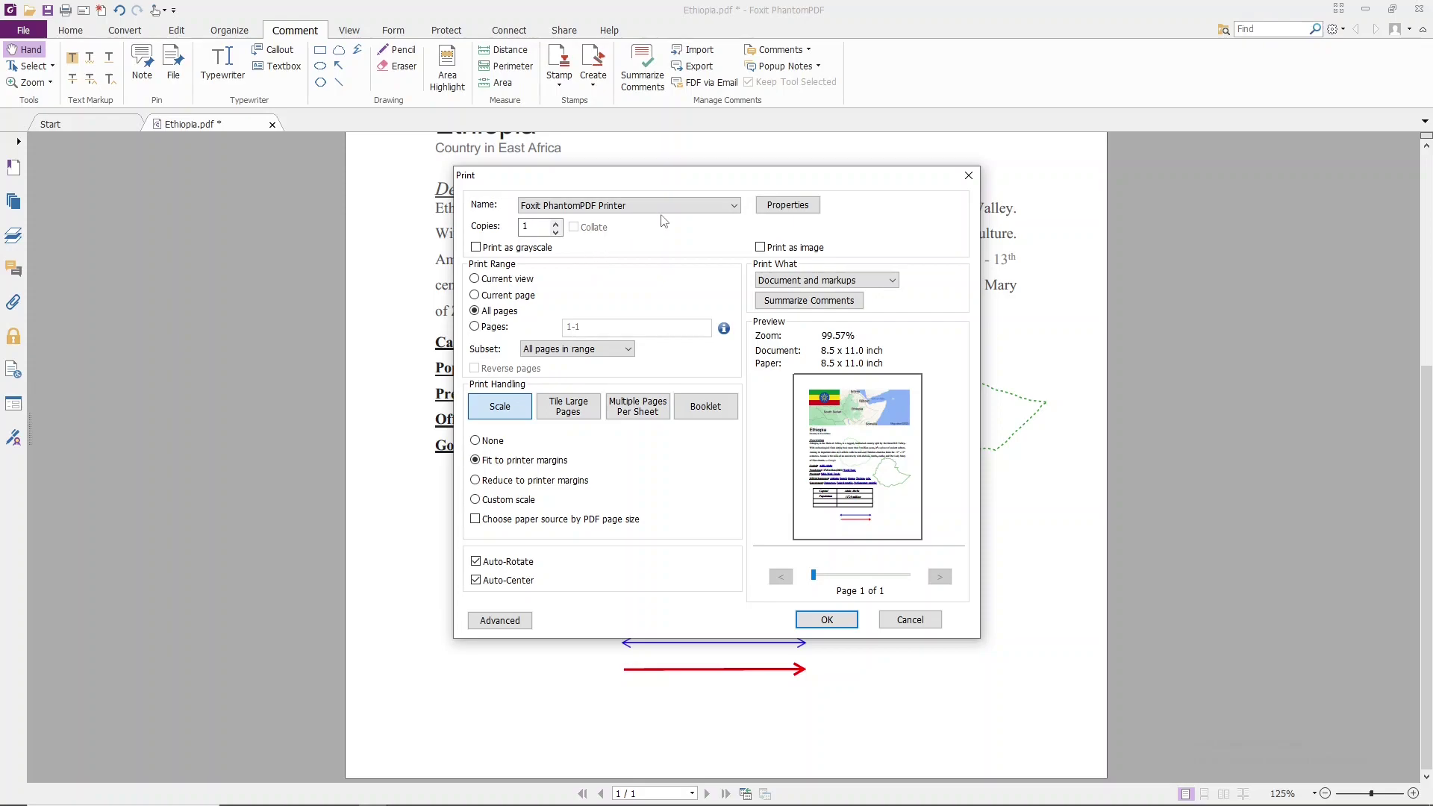
left_click(724, 208)
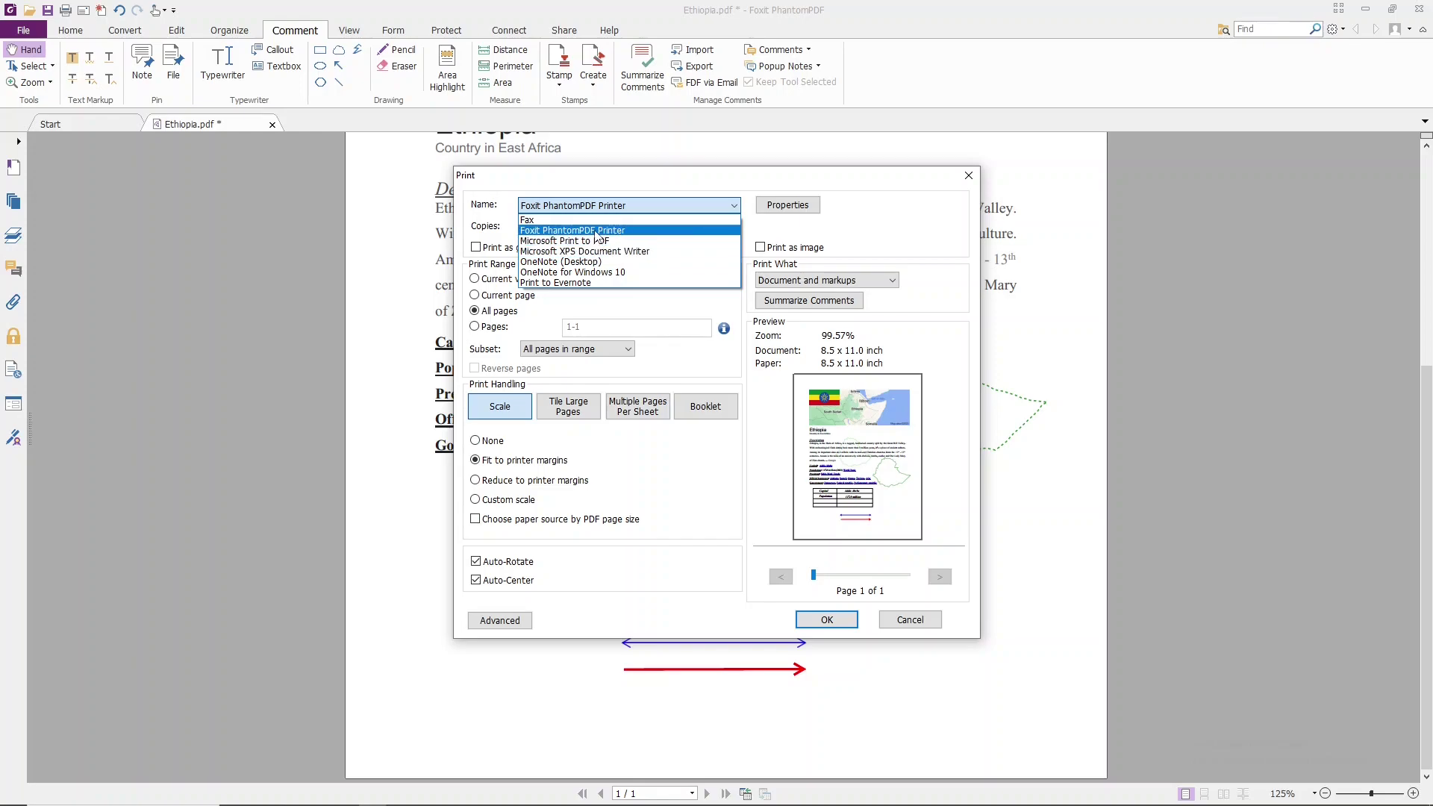
left_click(596, 231)
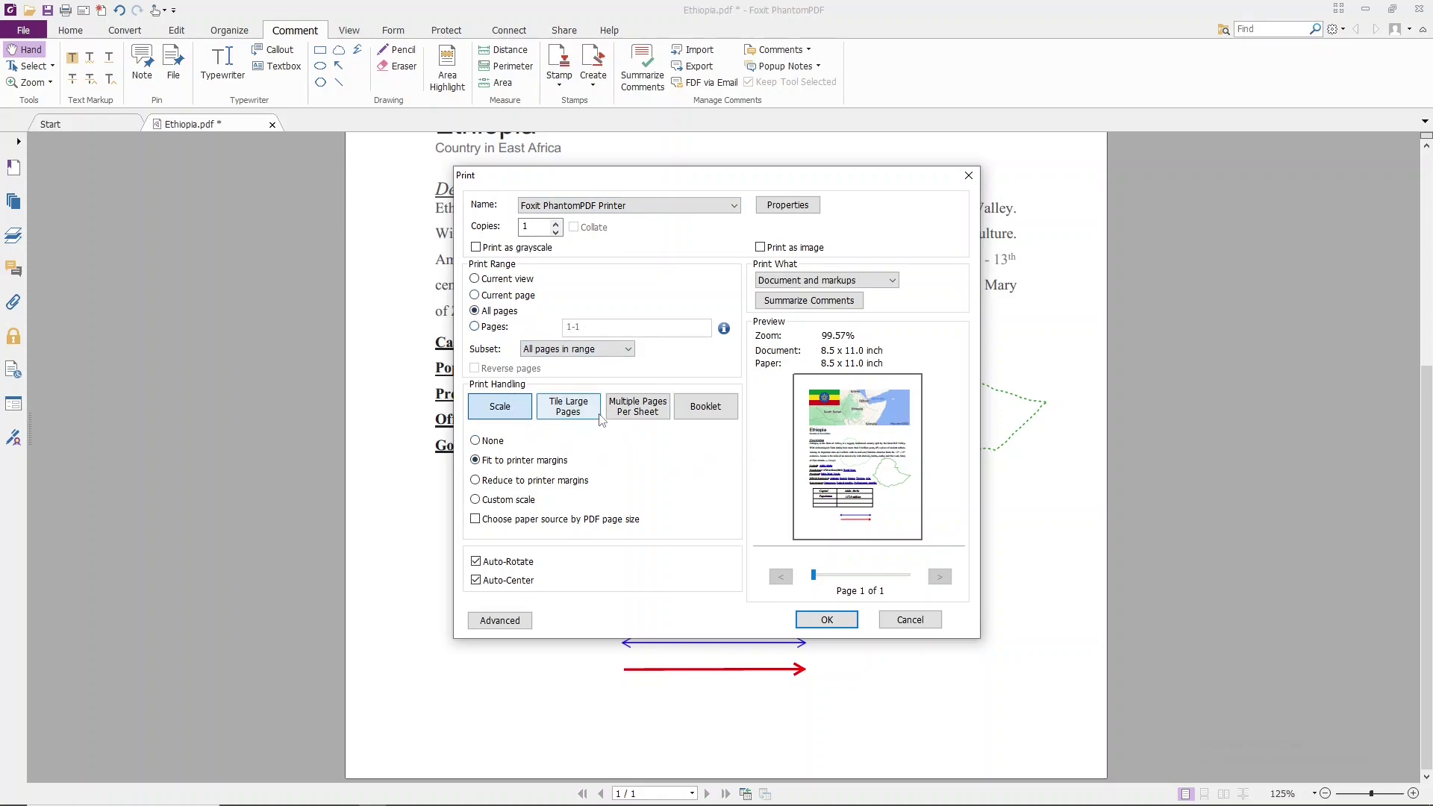
left_click(826, 620)
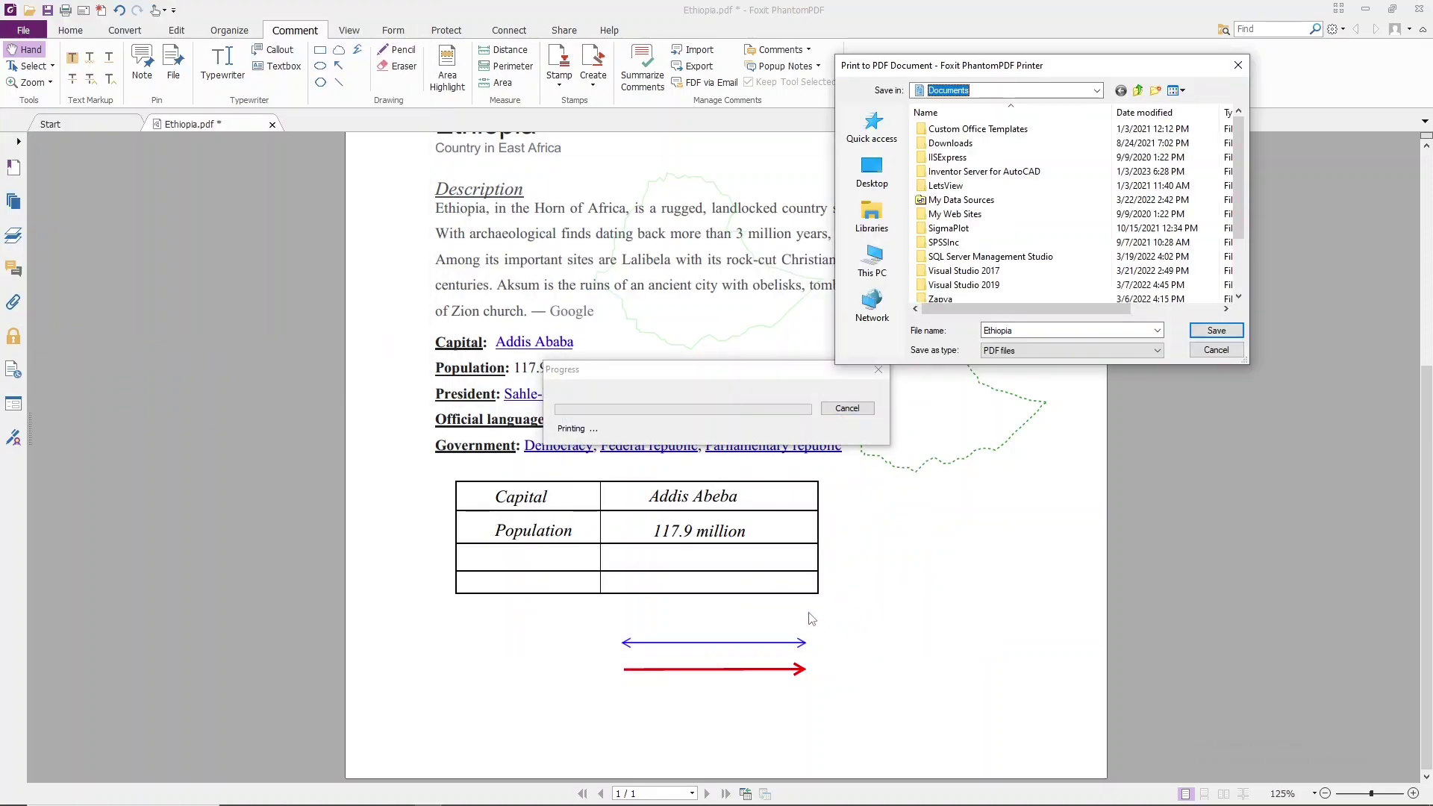
- Save the printed PDF on the Desktop as 'Ethiopia edited'
left_click(879, 190)
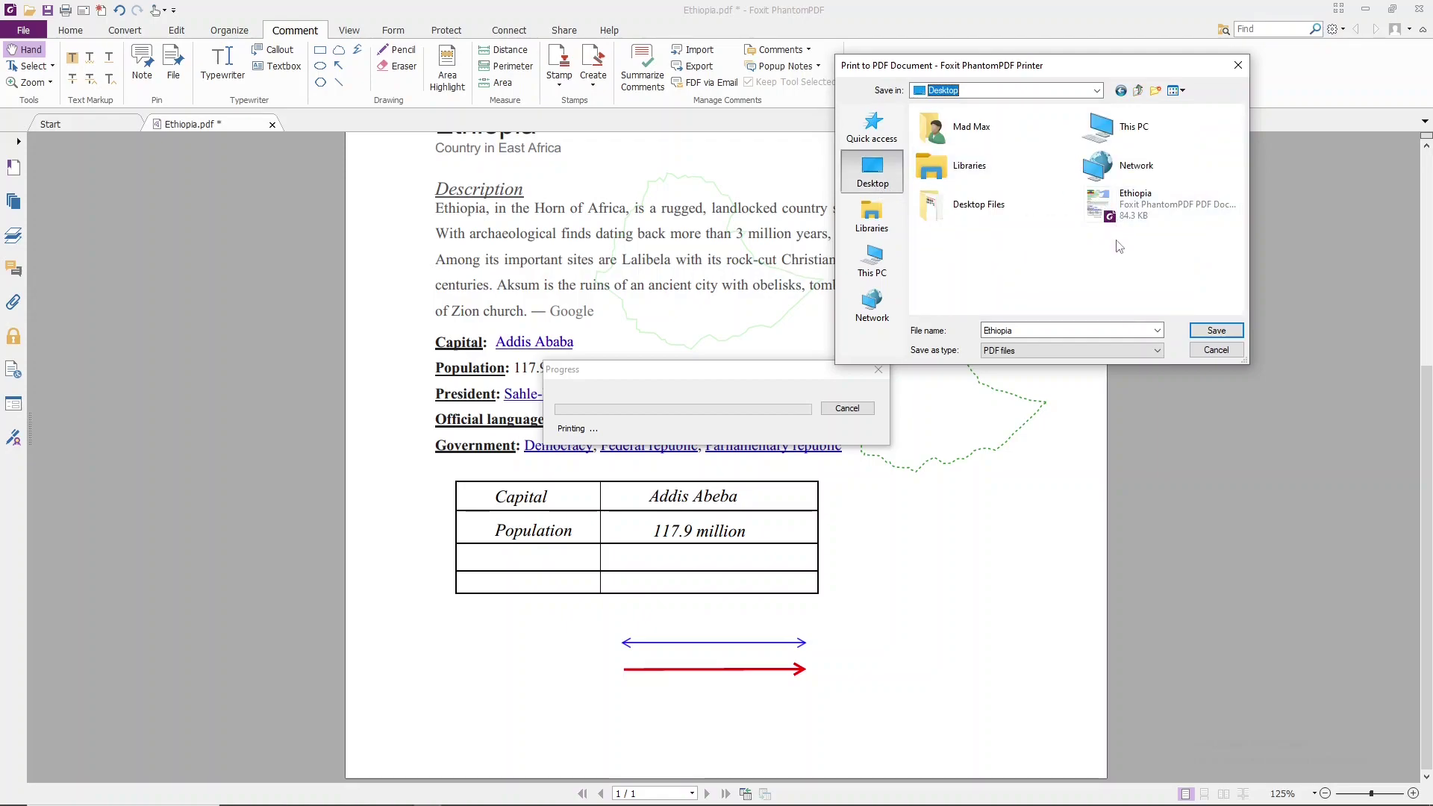
left_click(1041, 330)
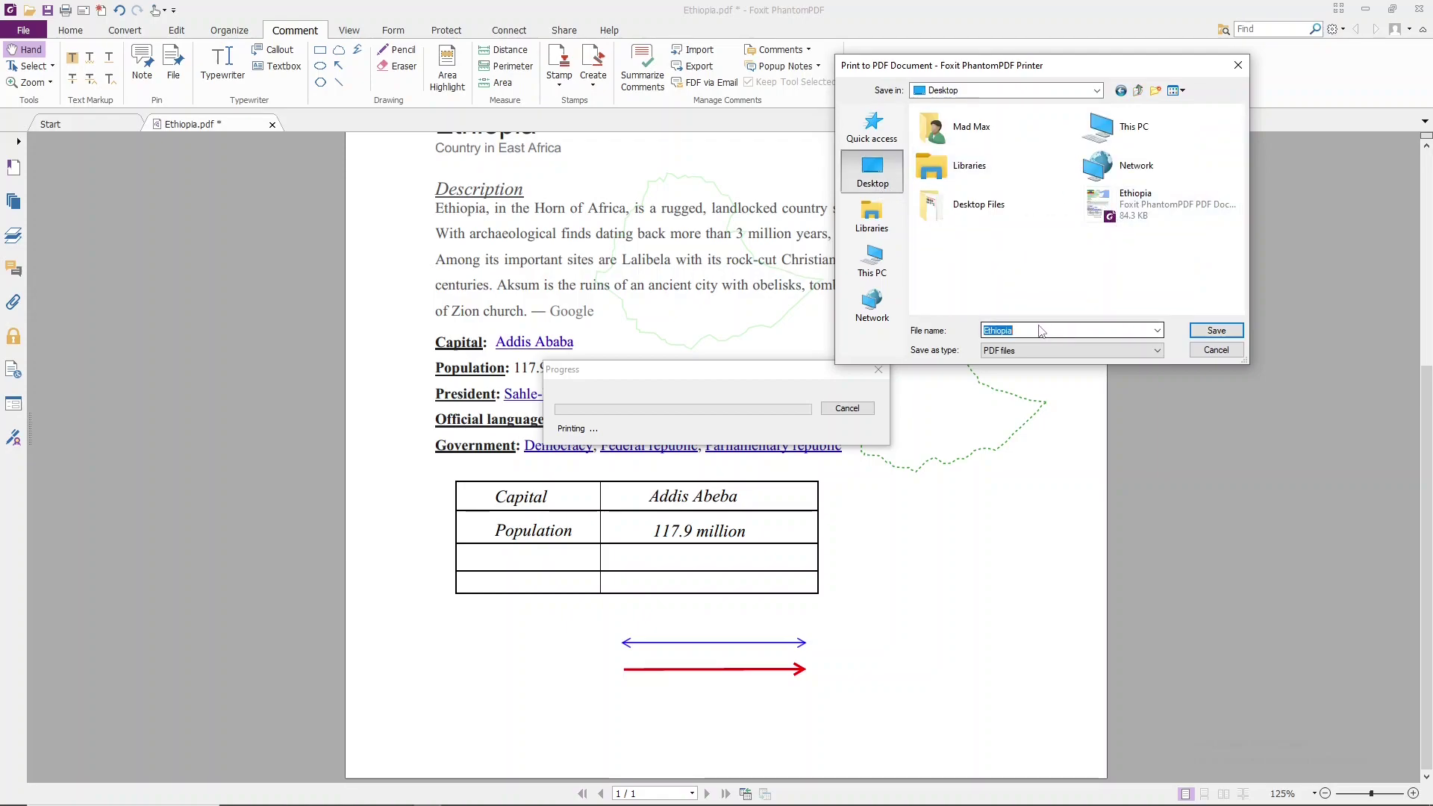
left_click(1036, 329)
type("edited")
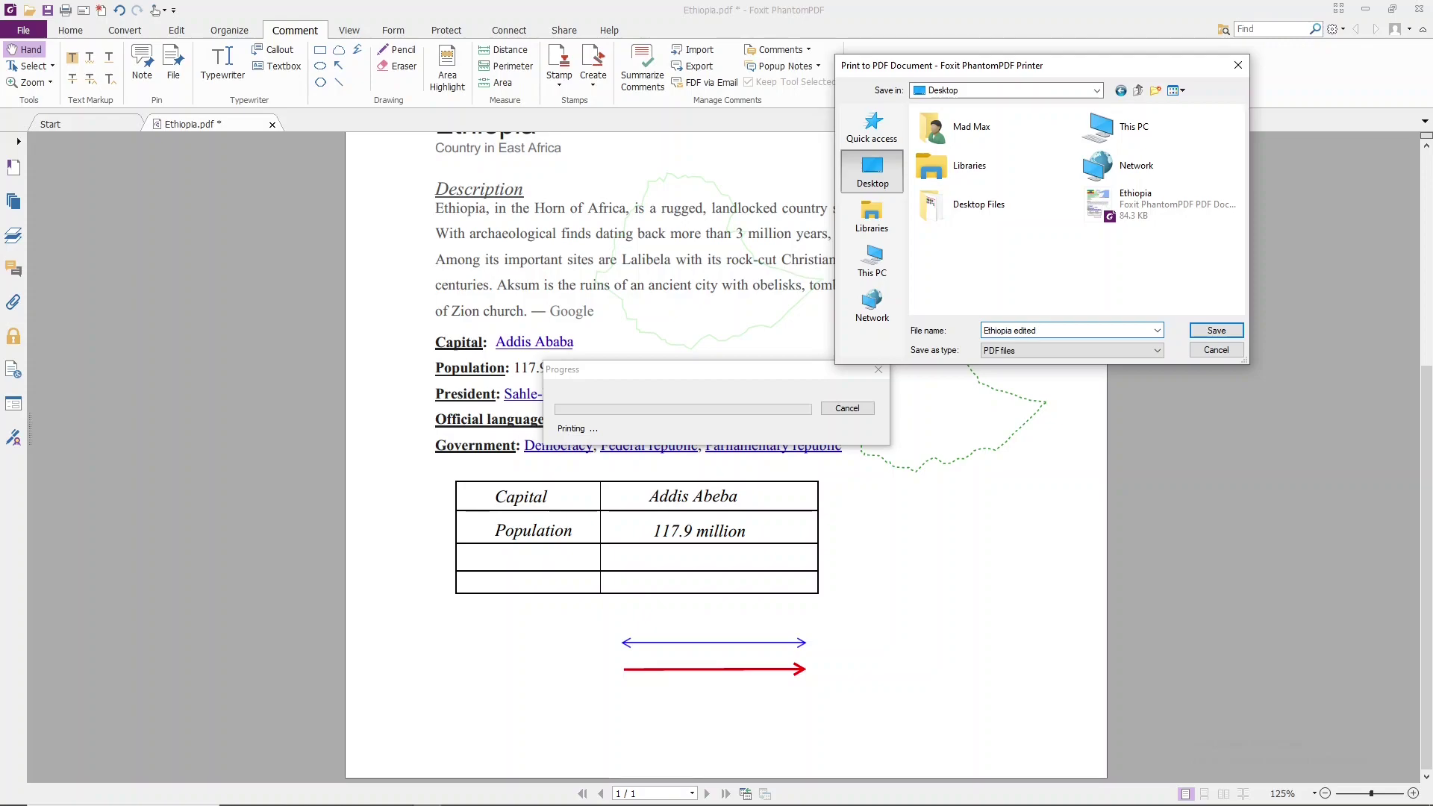
left_click(1216, 330)
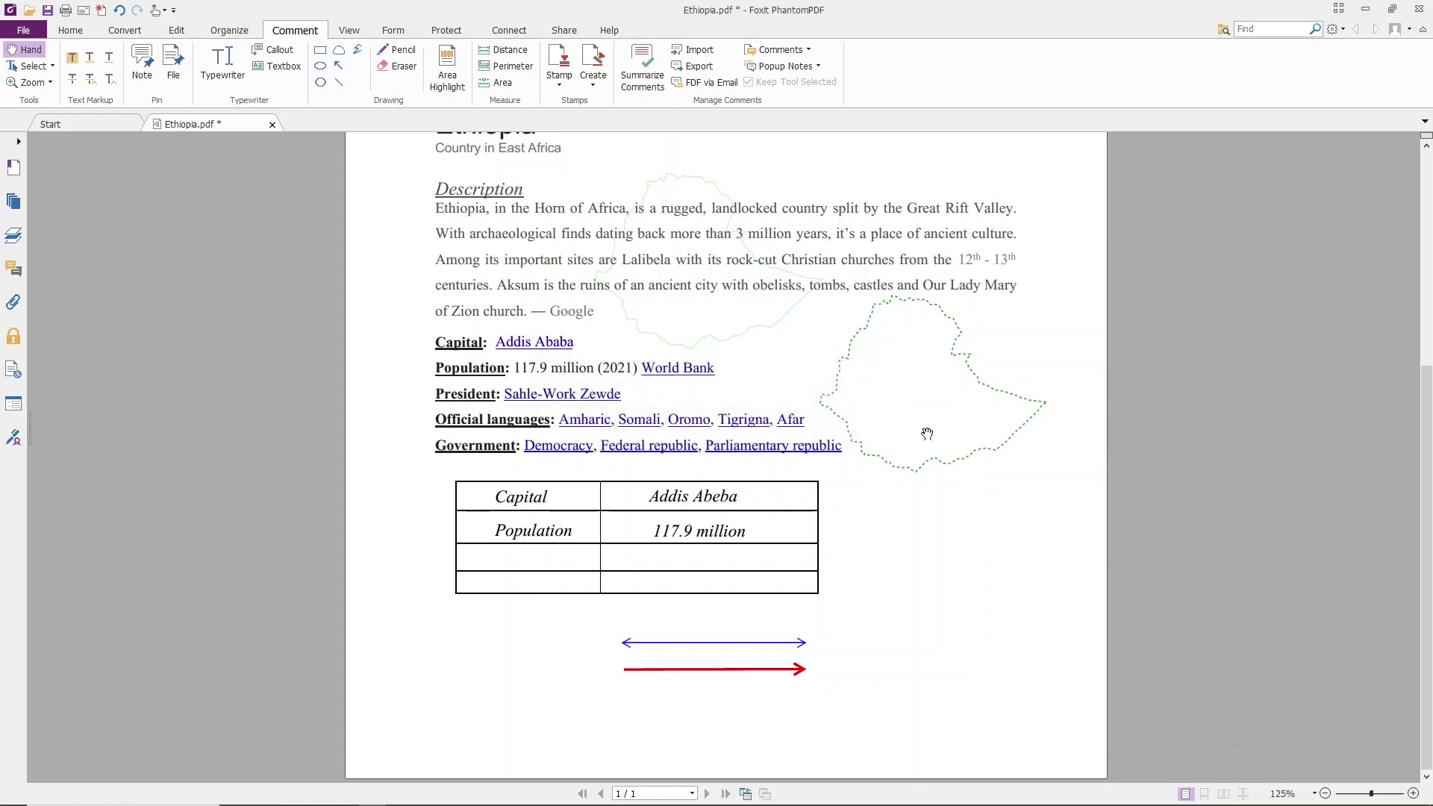
- Open 'Ethiopia edited' from the Desktop and view it at 100% zoom
left_click(1365, 11)
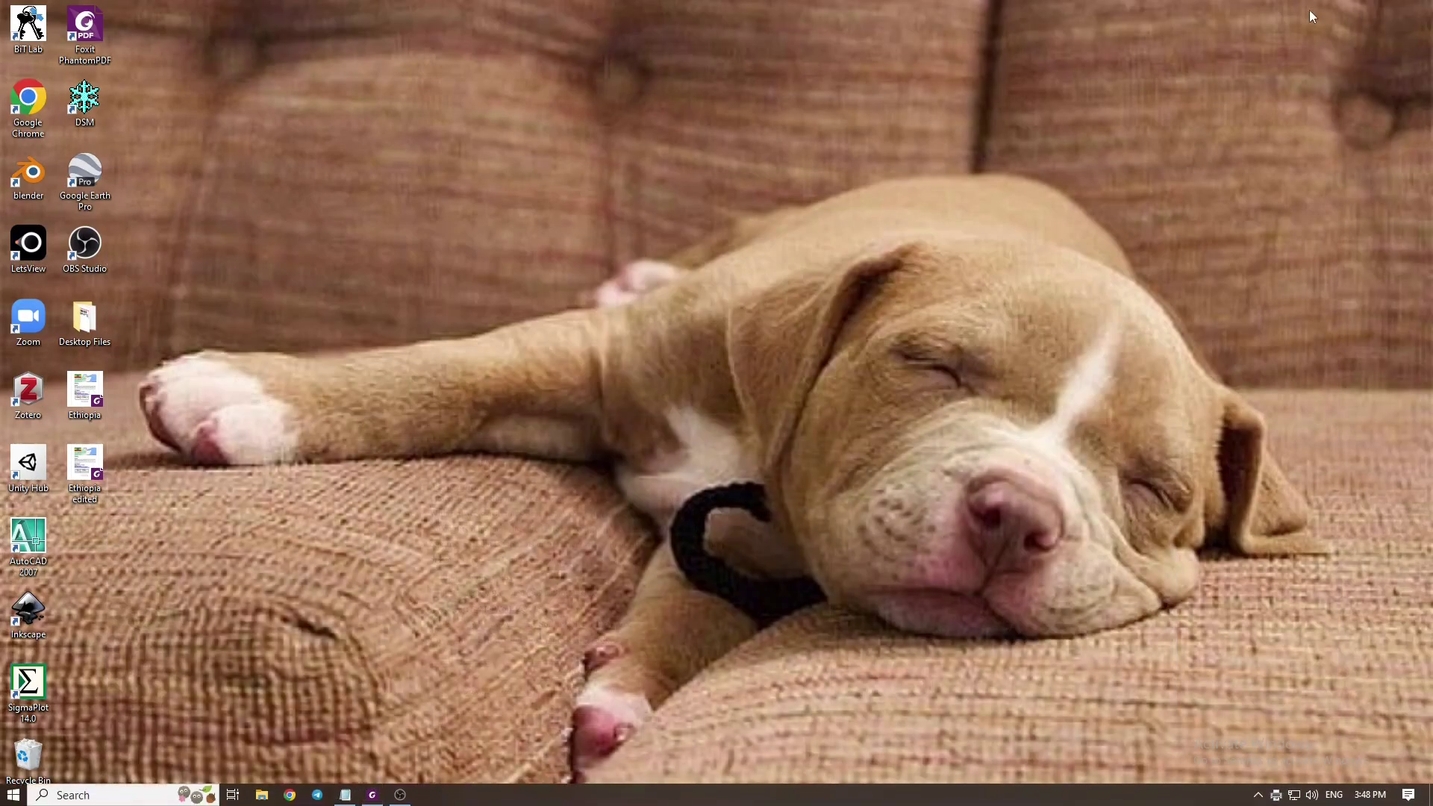
double_click(89, 475)
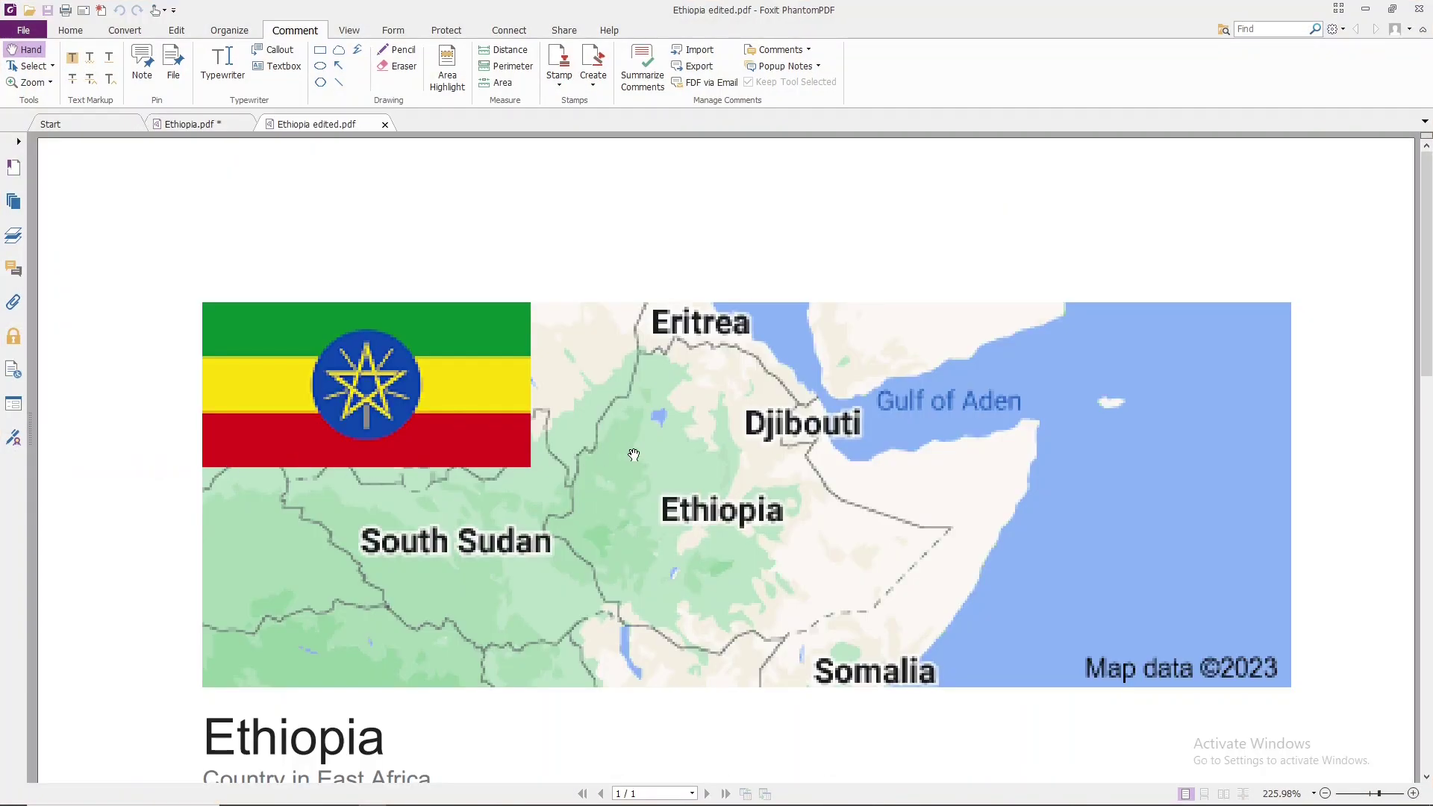
key("ctrl+1")
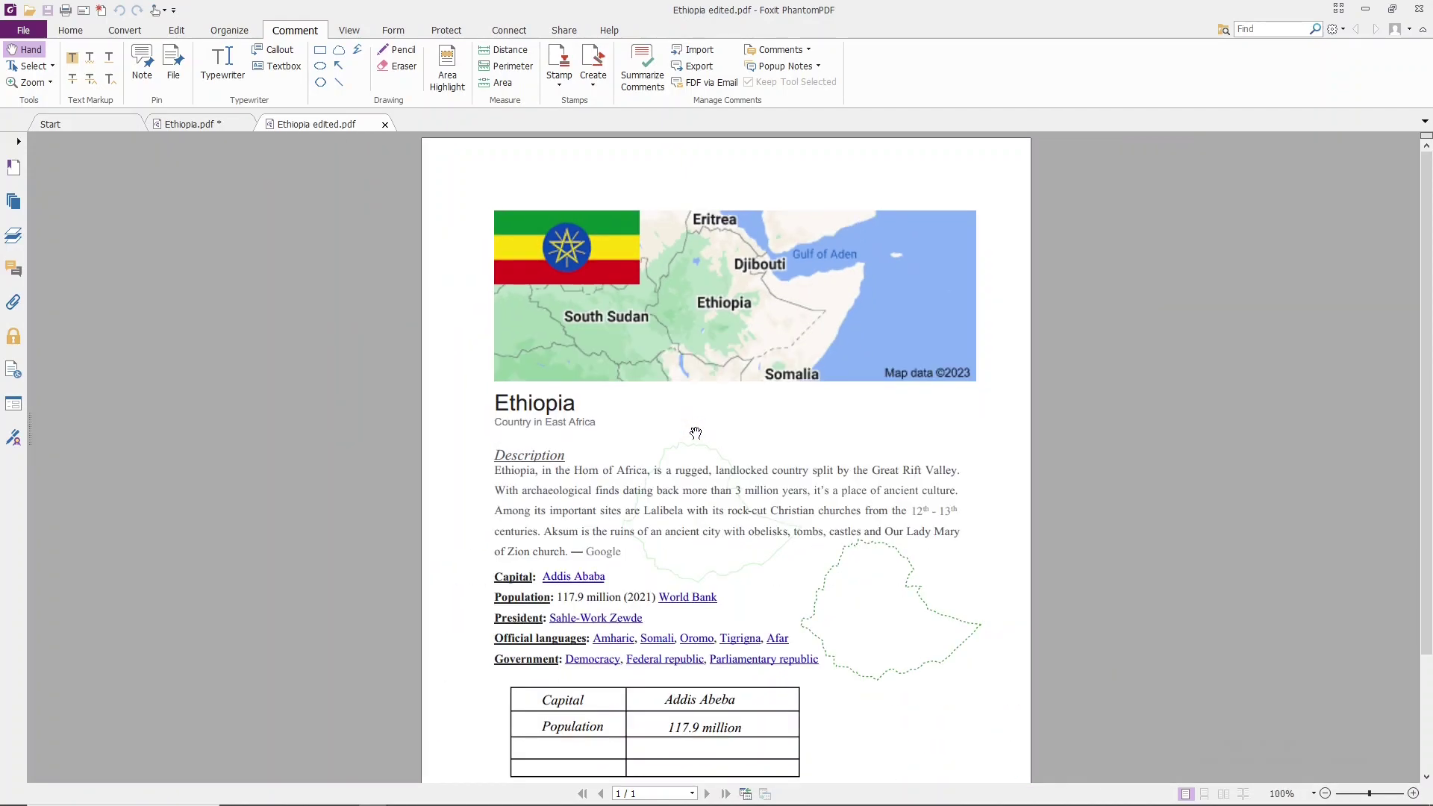
- Select the map outline and table annotations in the original, then view the edited copy
left_click(215, 125)
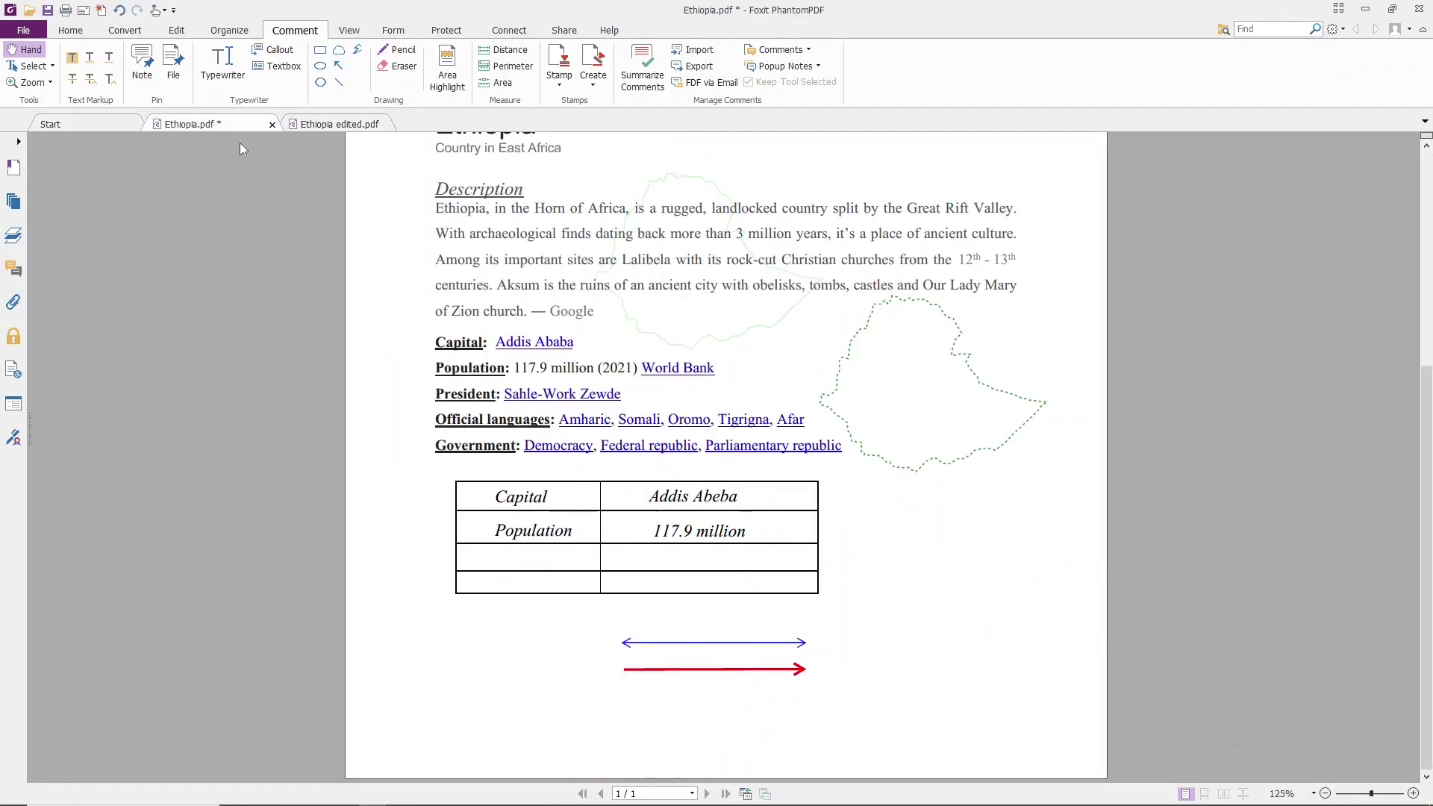
left_click(901, 472)
left_click(819, 507)
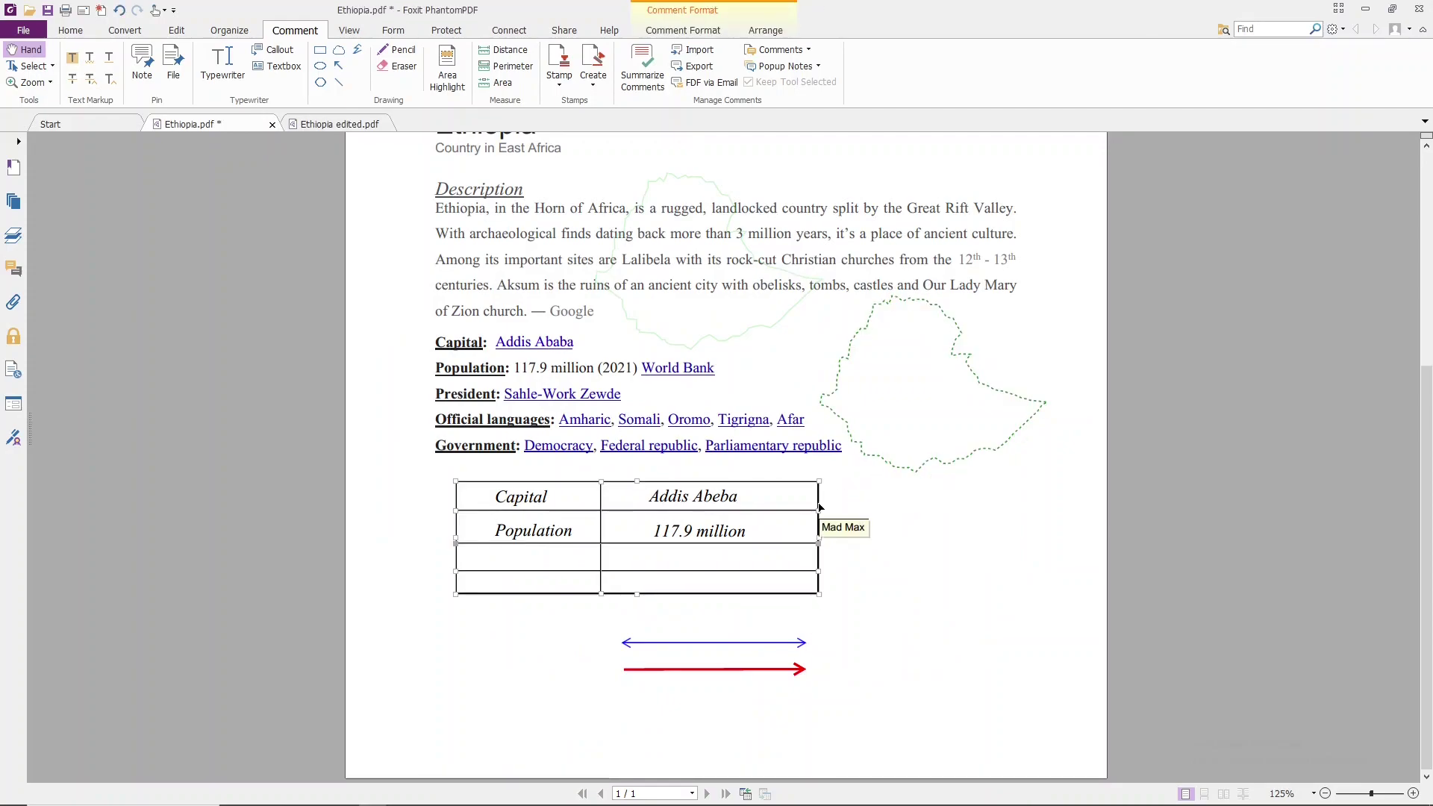
left_click(343, 127)
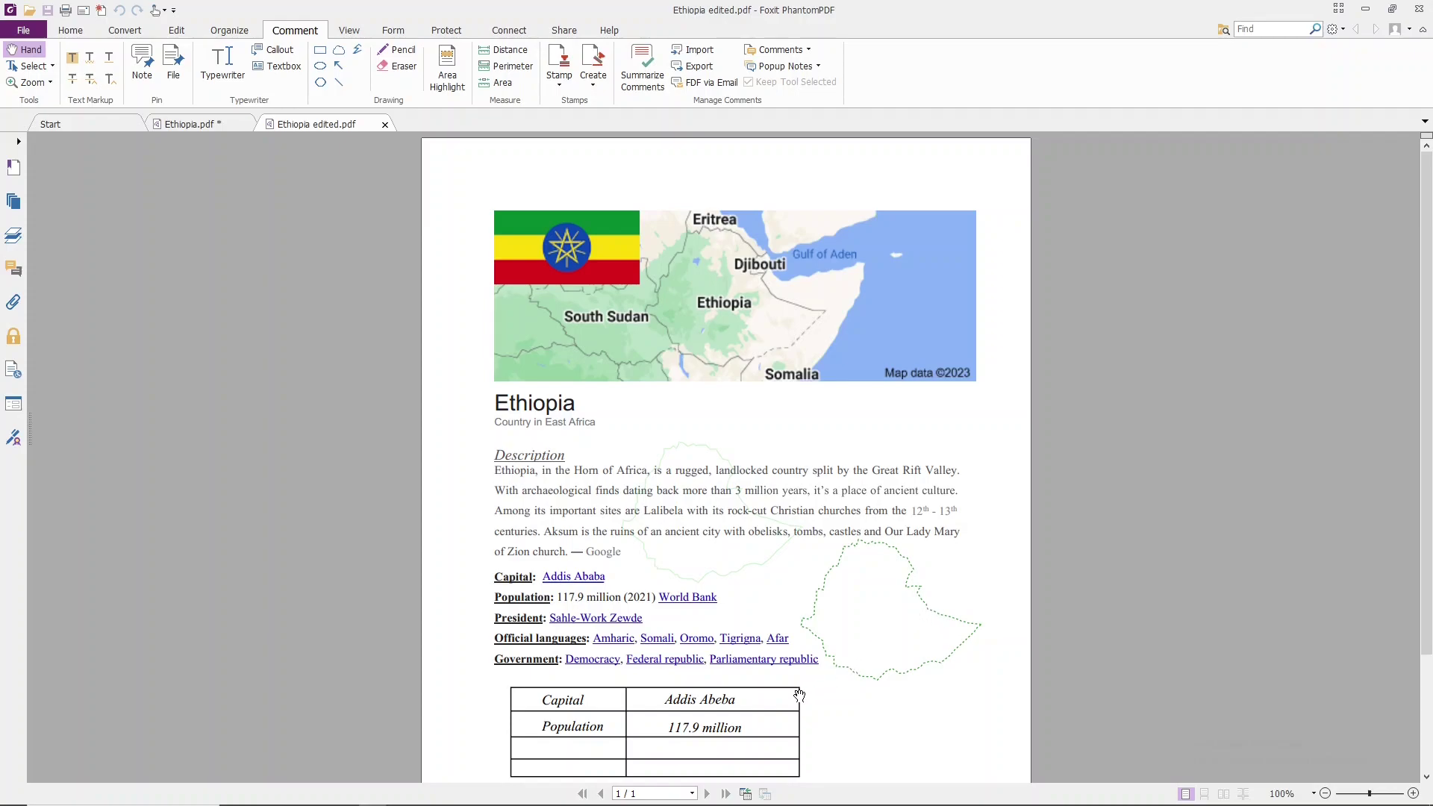
- Check the original's 117.9 million and Addis Abeba comments, table and outline, then return to the edited copy
left_click(195, 125)
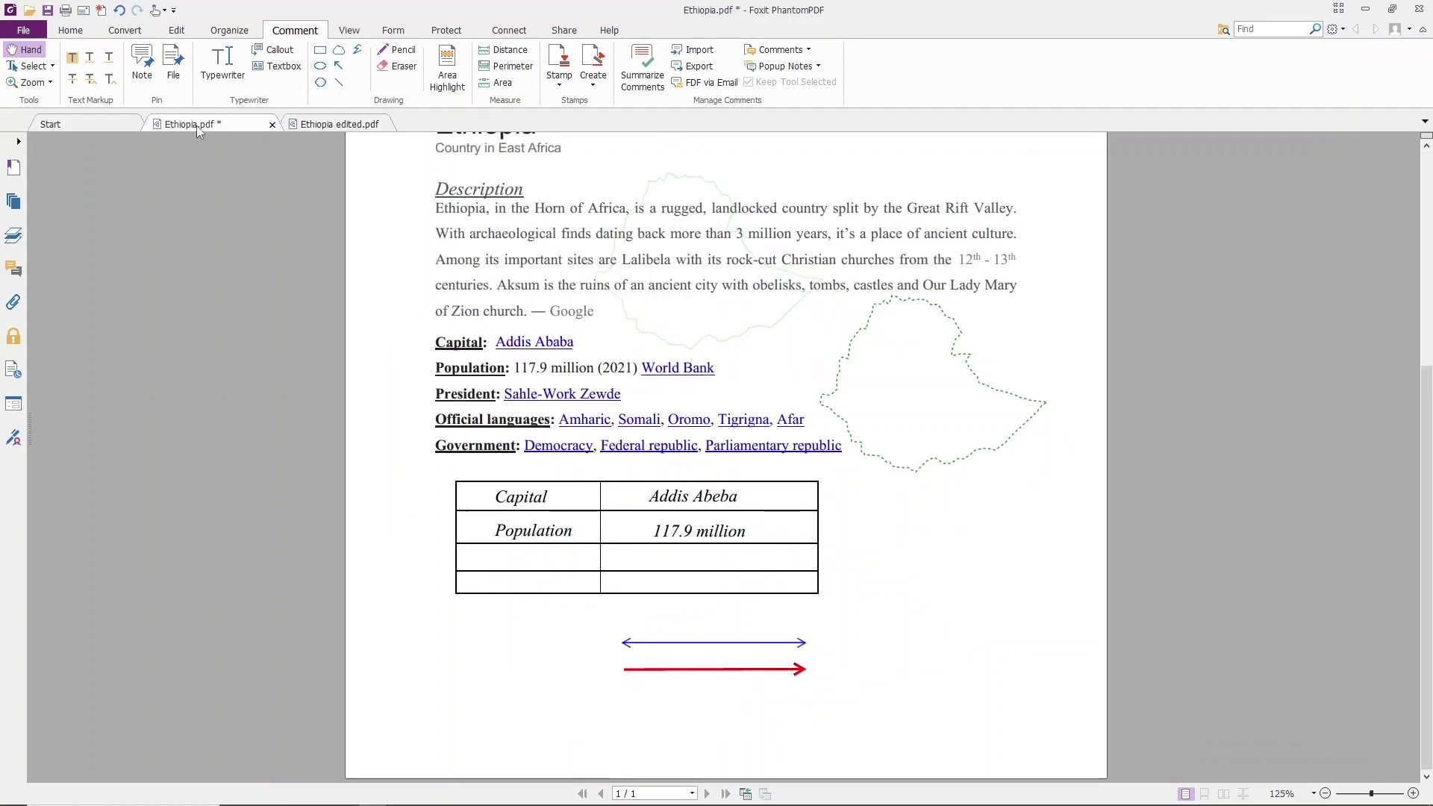
left_click(727, 533)
left_click(713, 501)
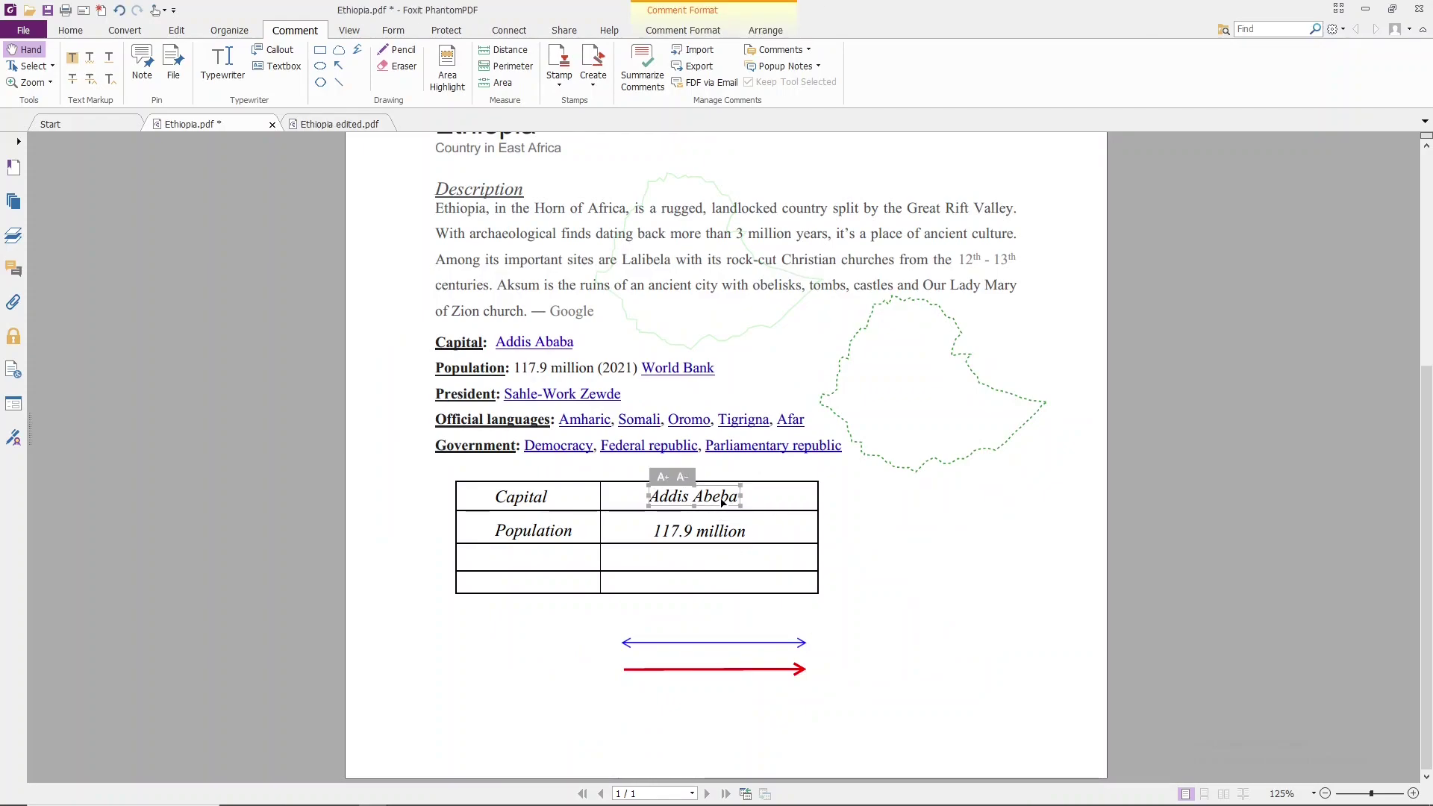
left_click(804, 489)
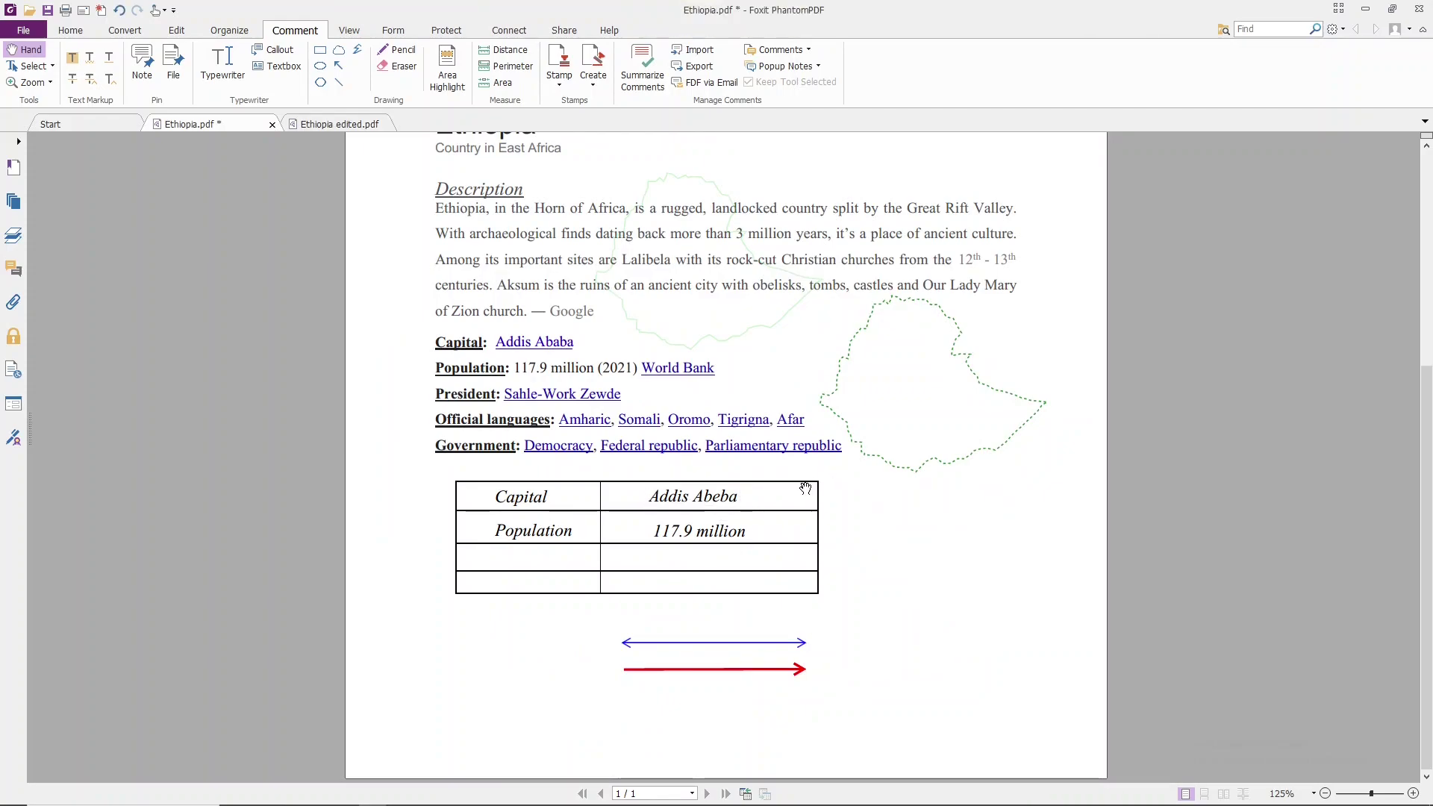
left_click(807, 483)
scroll(850, 500, "up", 1)
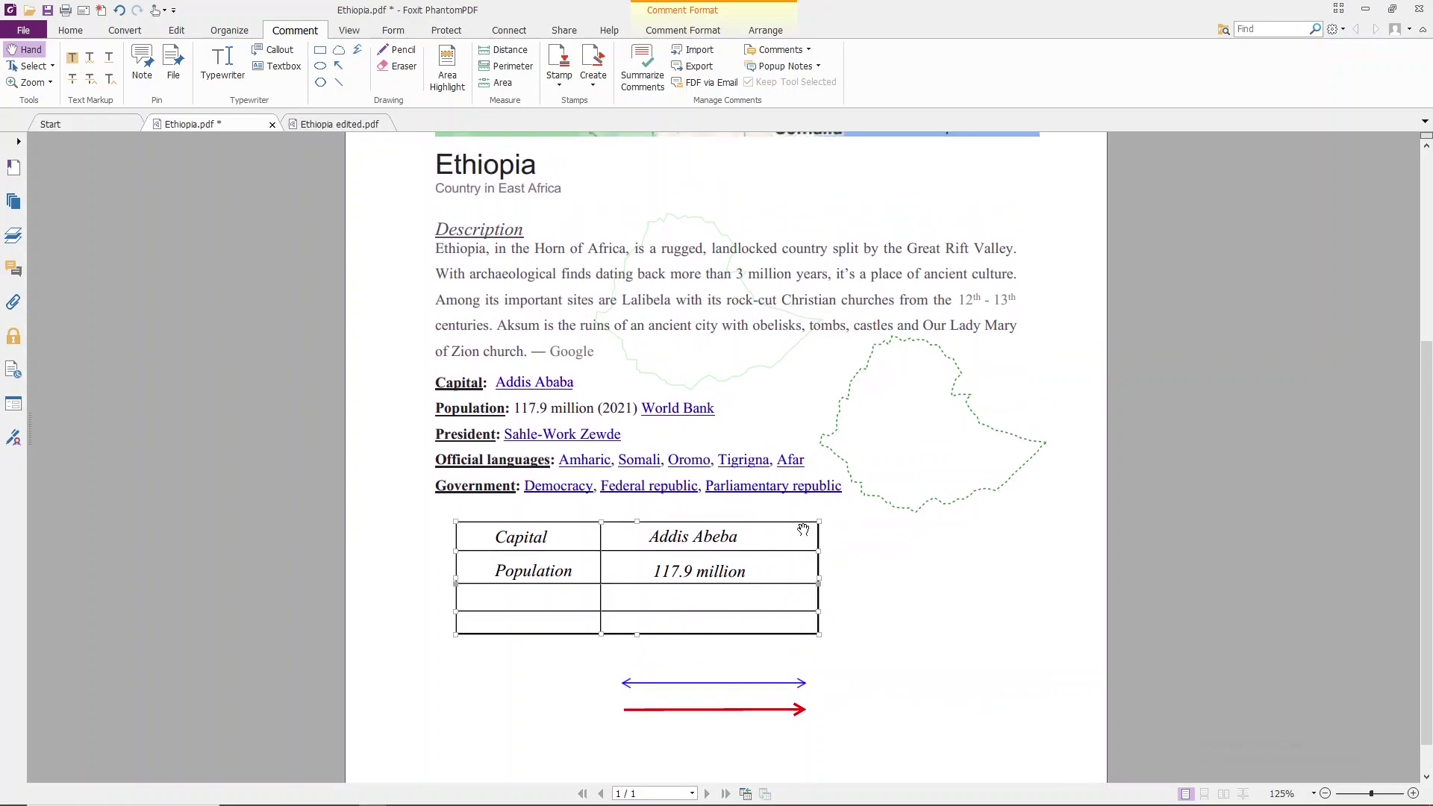
left_click(895, 508)
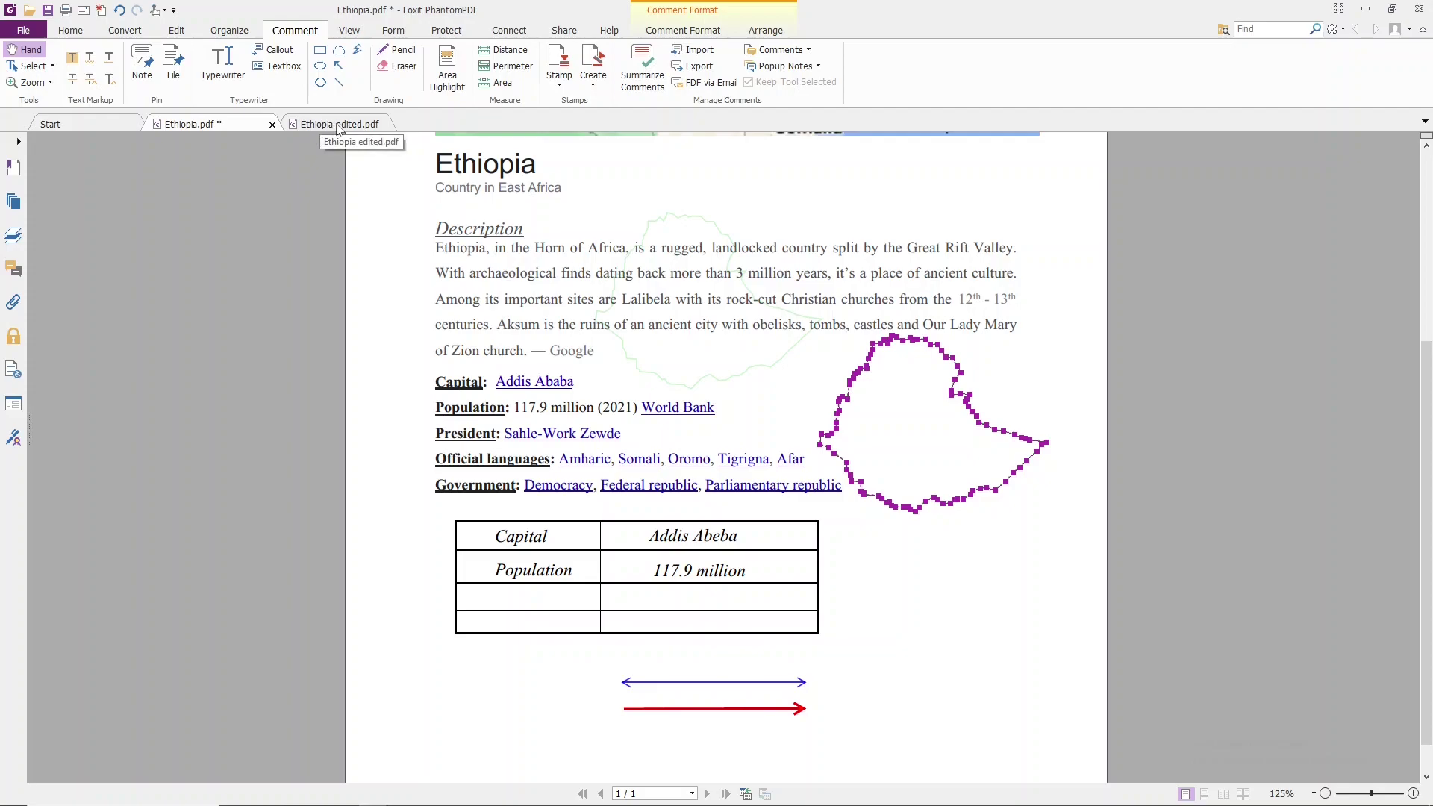
left_click(338, 127)
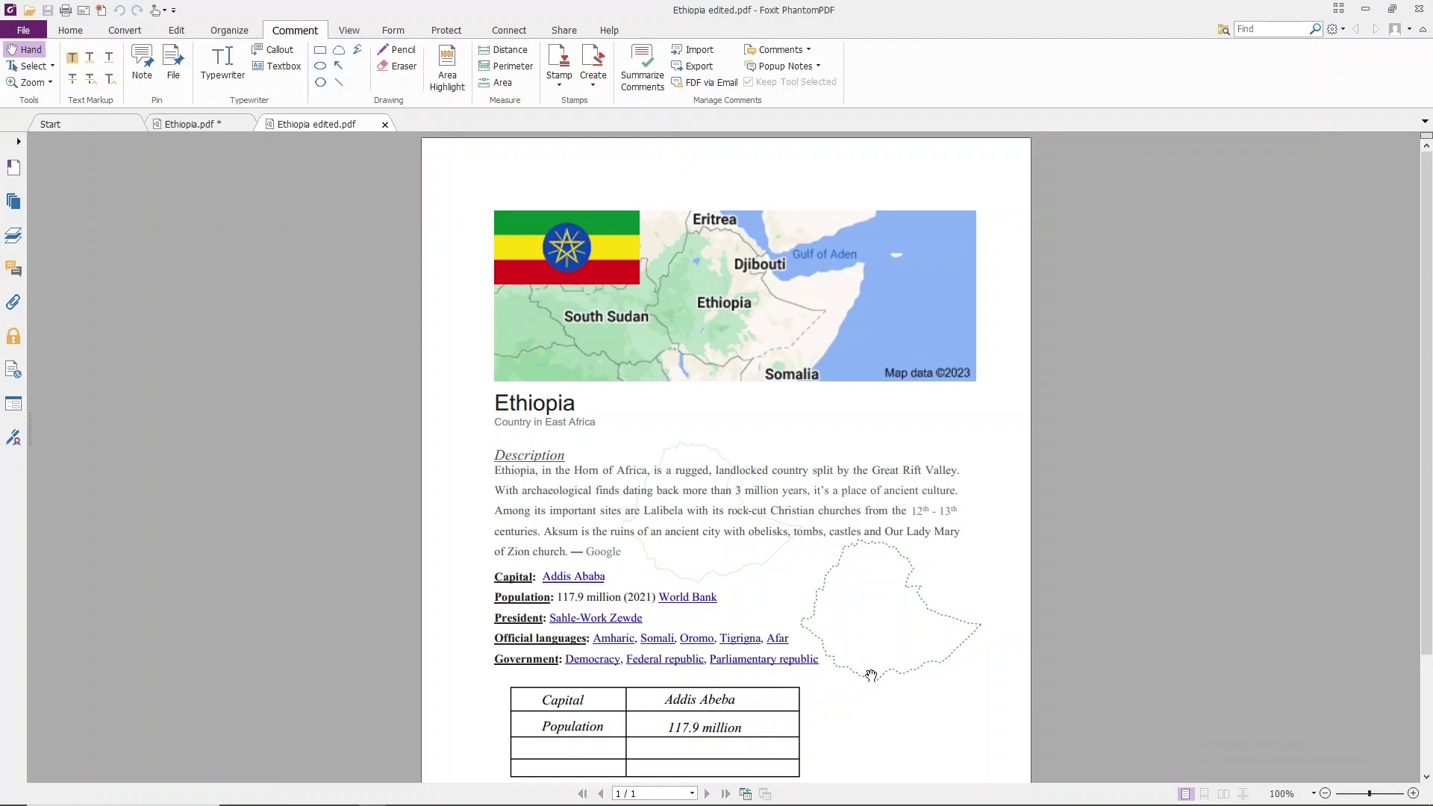
scroll(829, 640, "down", 3)
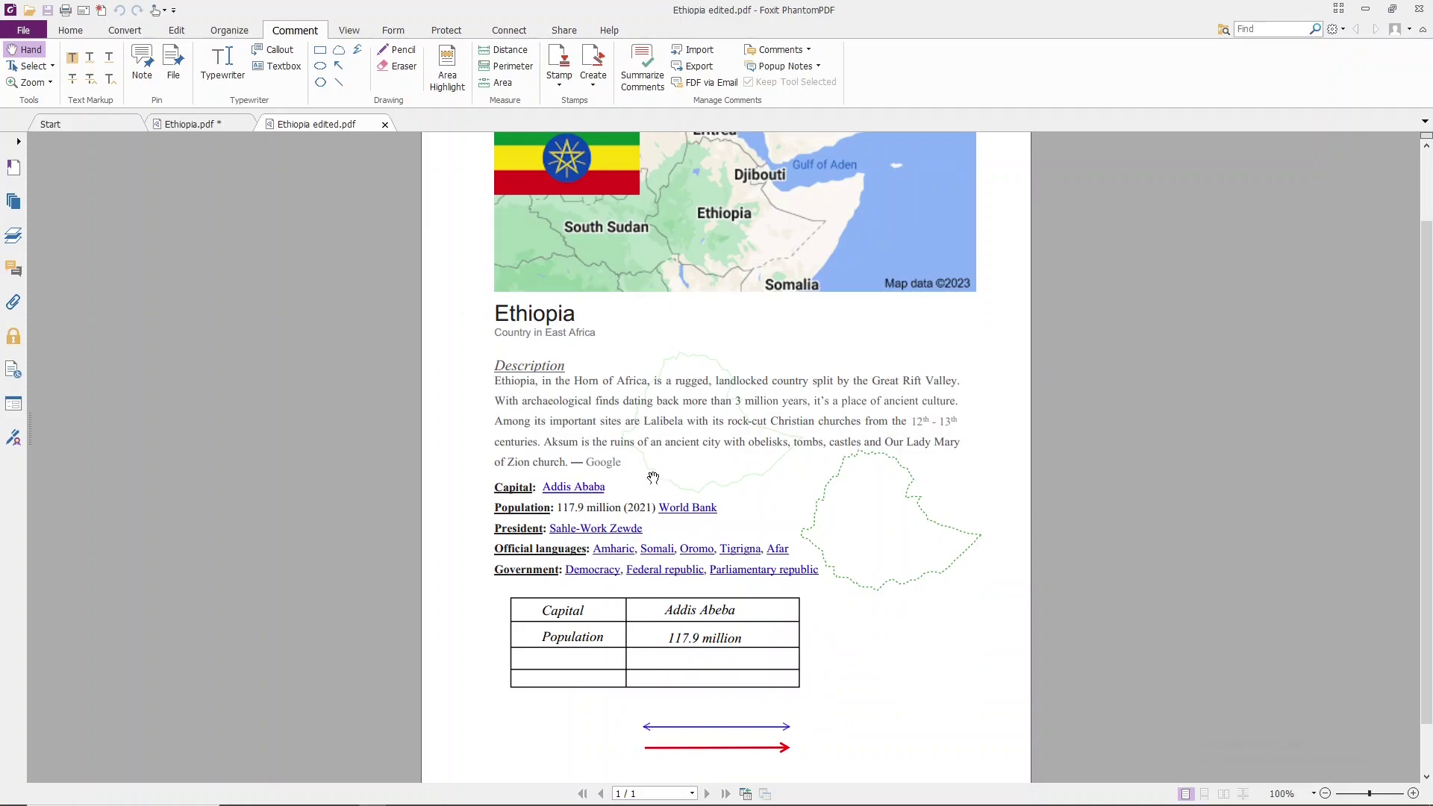
- Insert folded-hands emojis from the People emoji picker on a new line beneath 'Please, Like Share Subscribe my channal!'
key("alt+Tab")
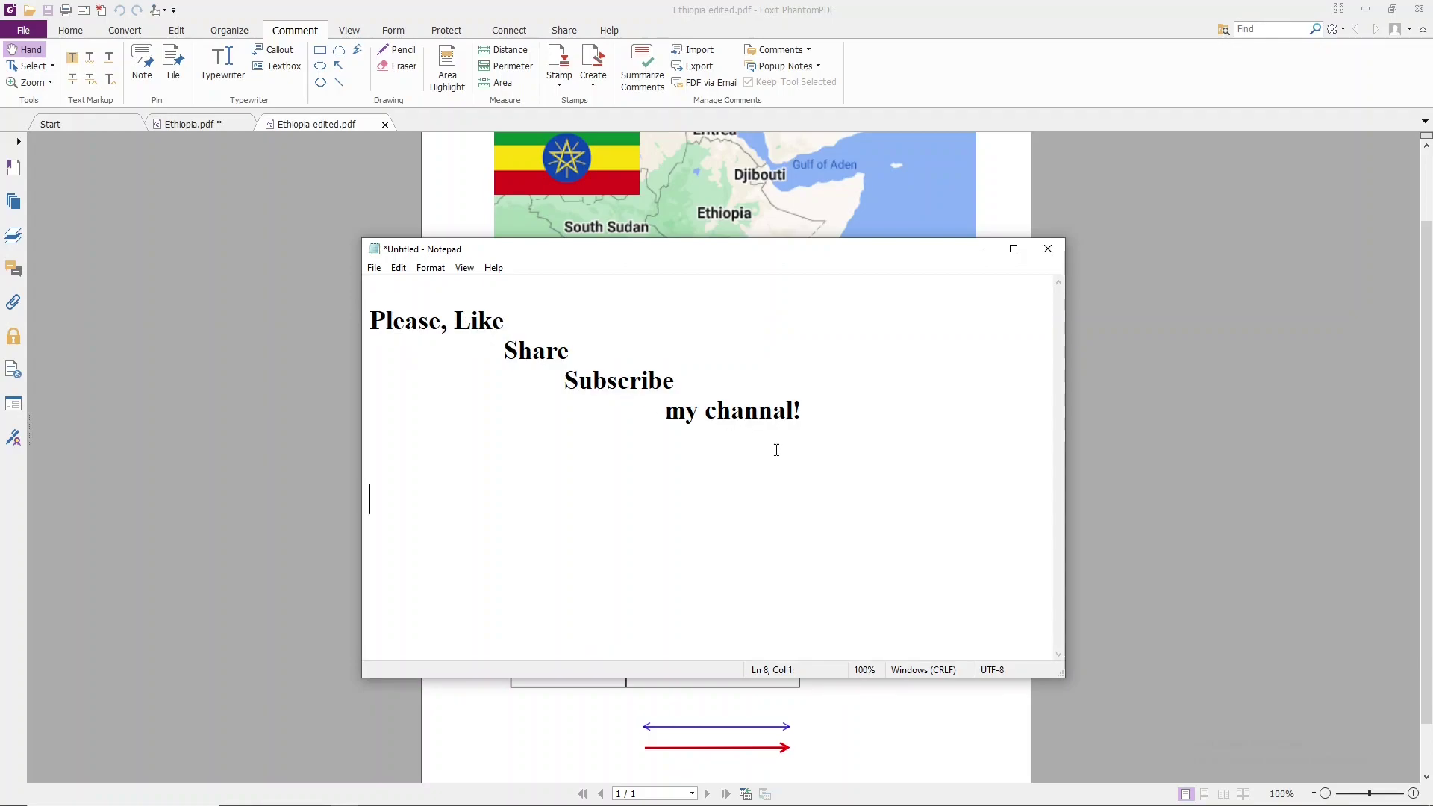
key("super+period")
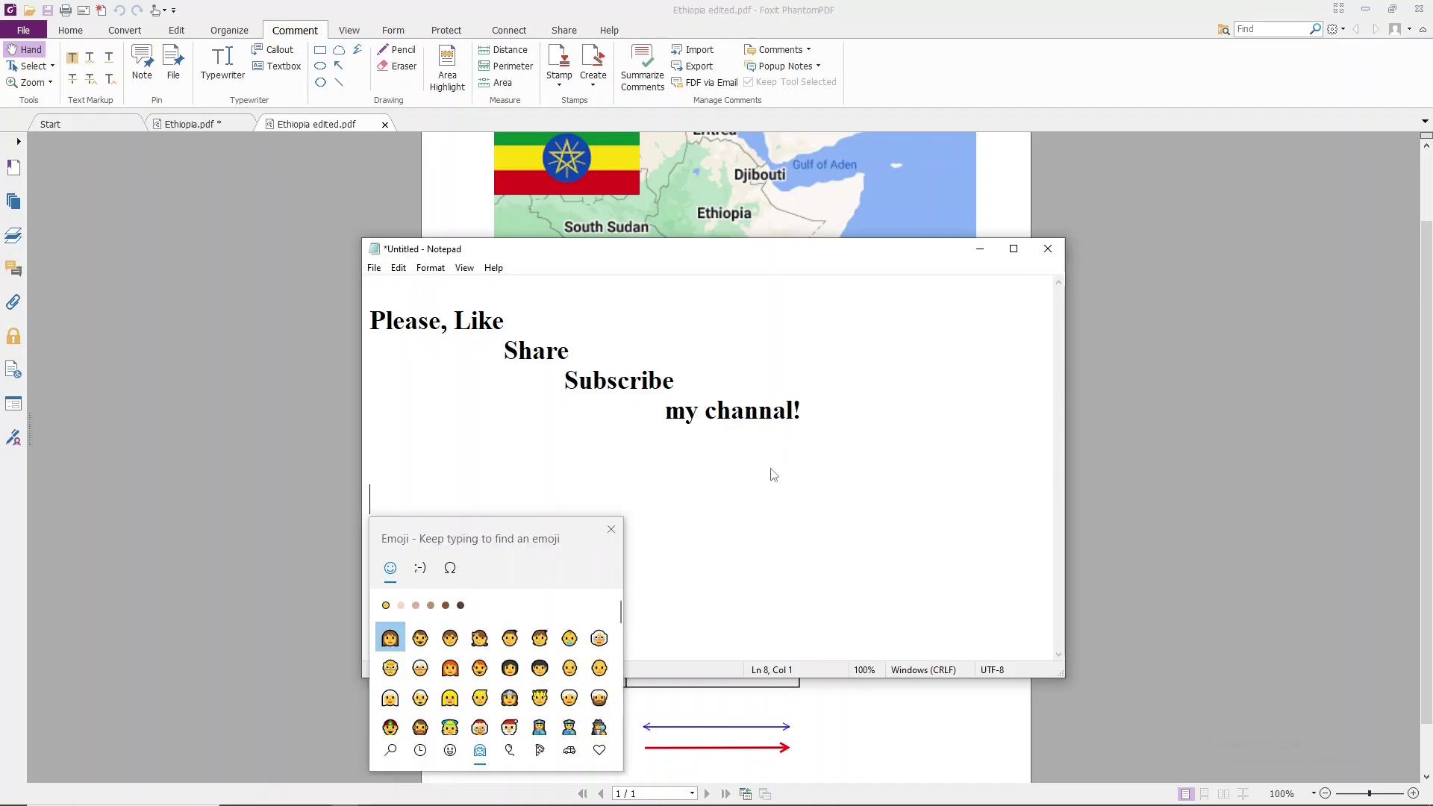
left_click(450, 750)
left_click(479, 749)
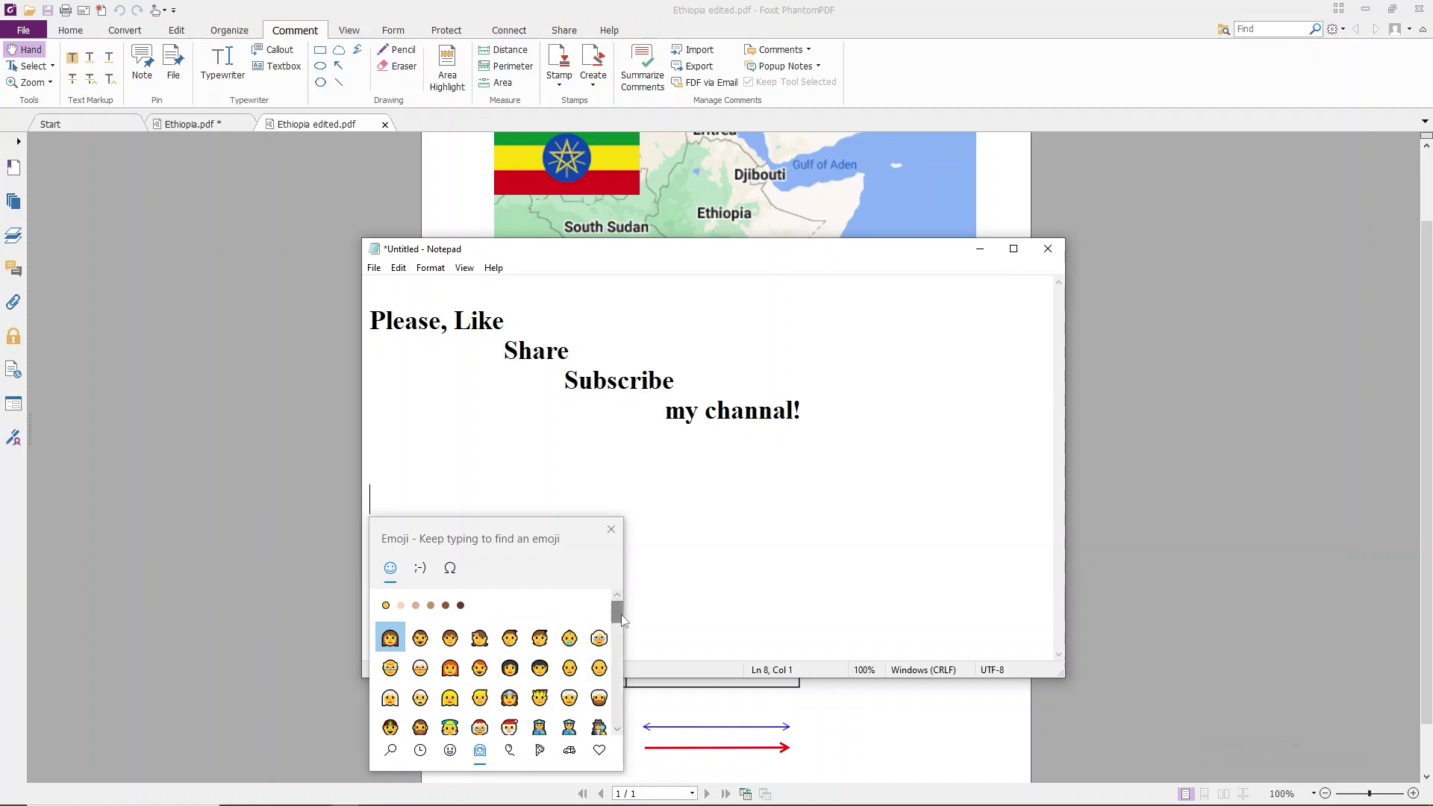
scroll(617, 672, "down", 5)
scroll(616, 672, "down", 3)
scroll(617, 672, "down", 2)
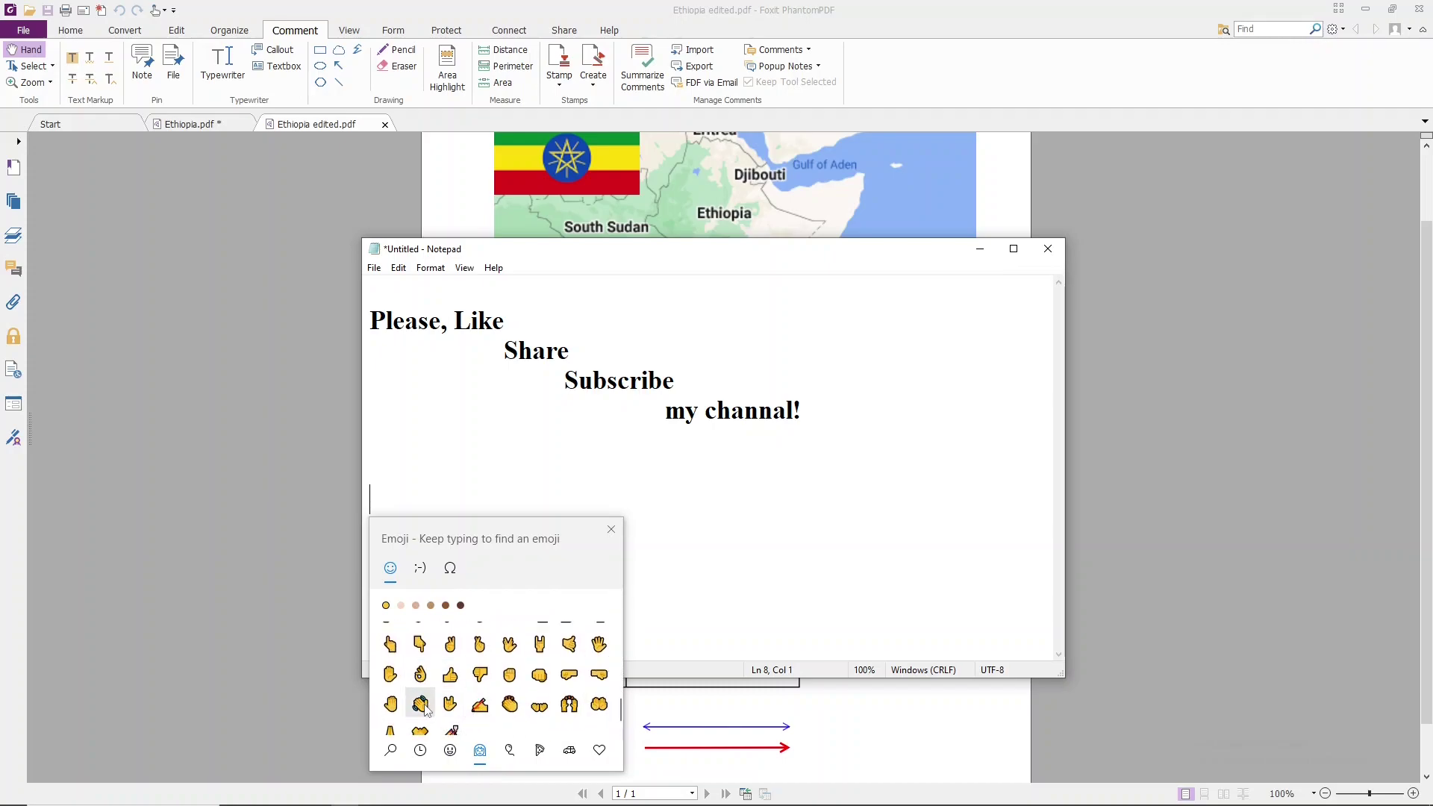
left_click(398, 738)
left_click(393, 725)
left_click(394, 725)
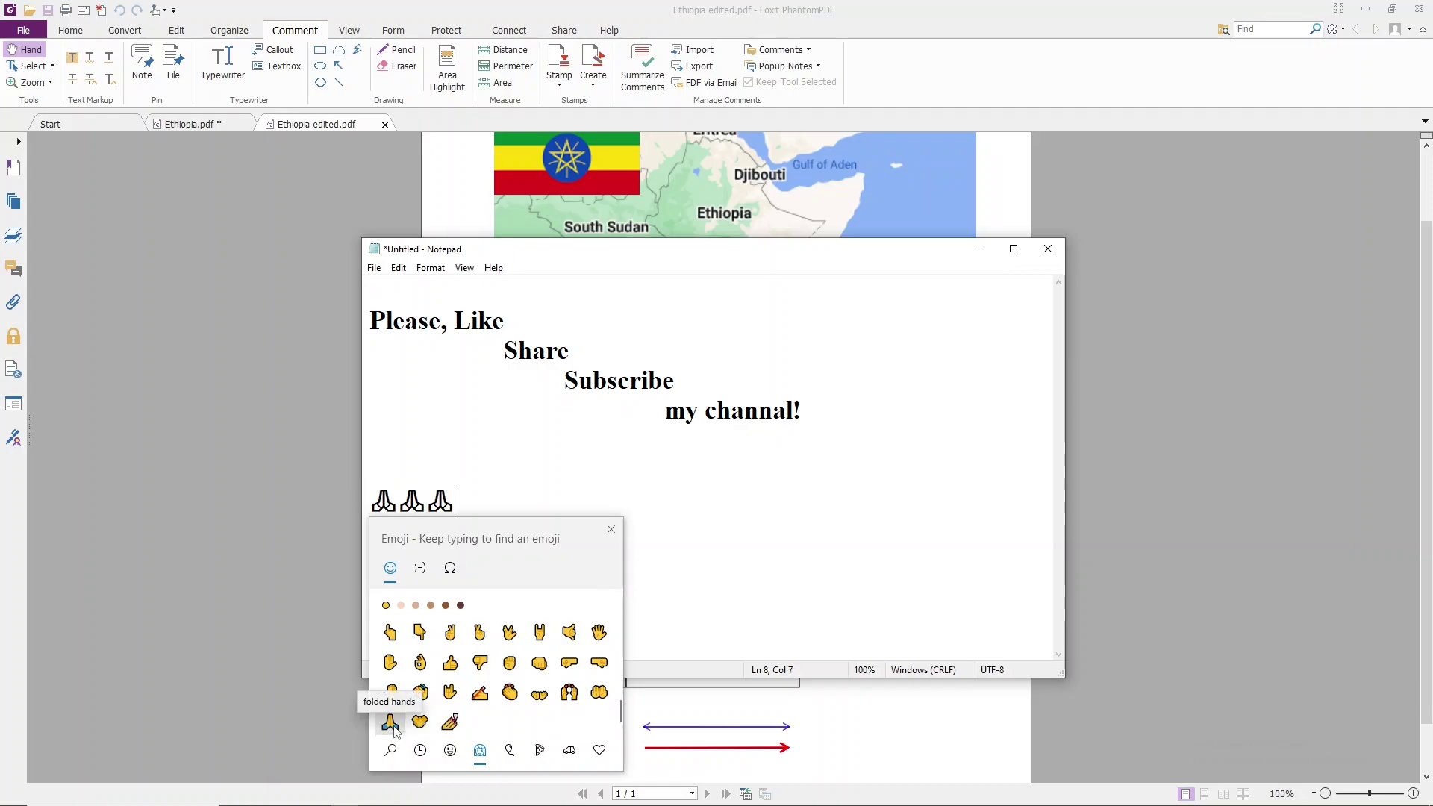
left_click(611, 531)
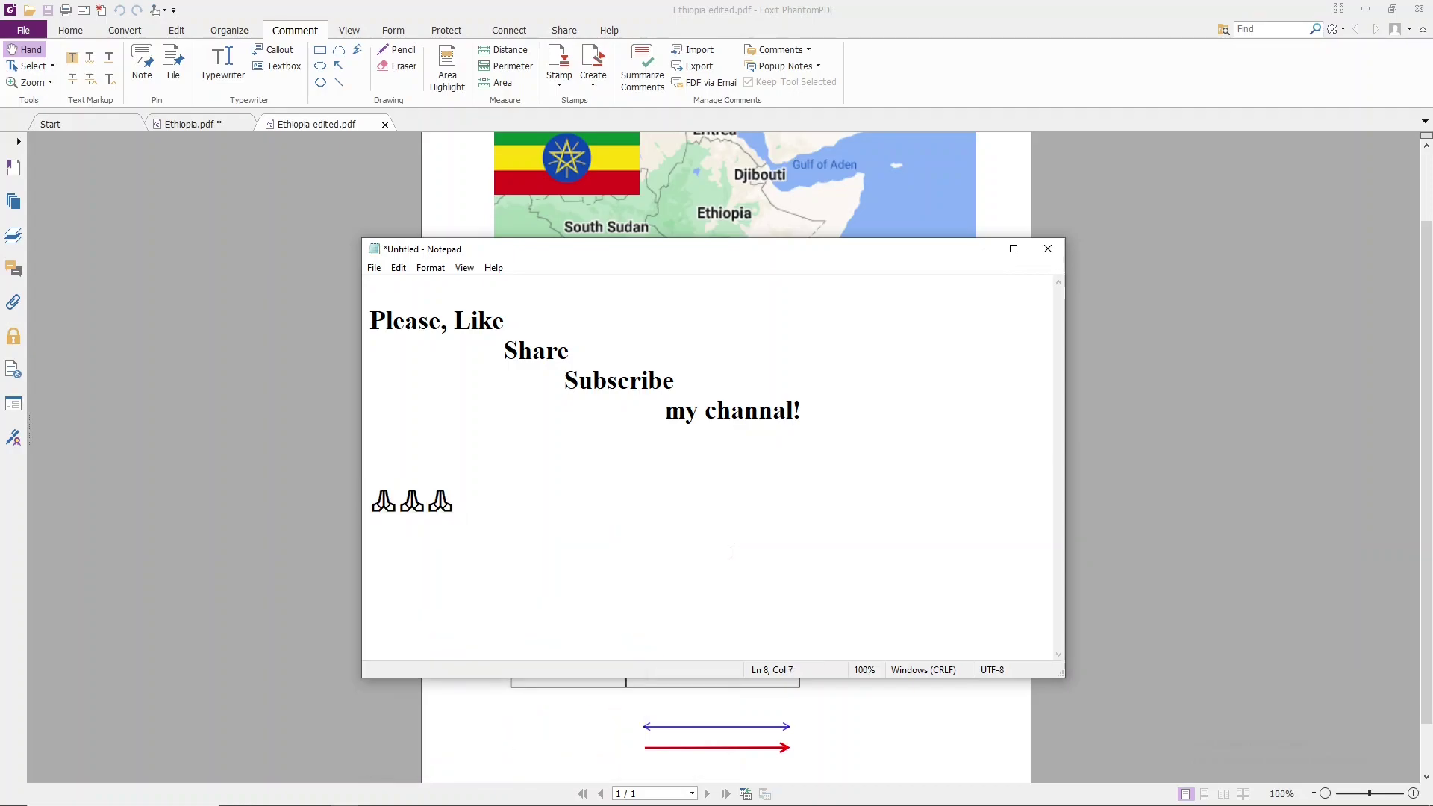